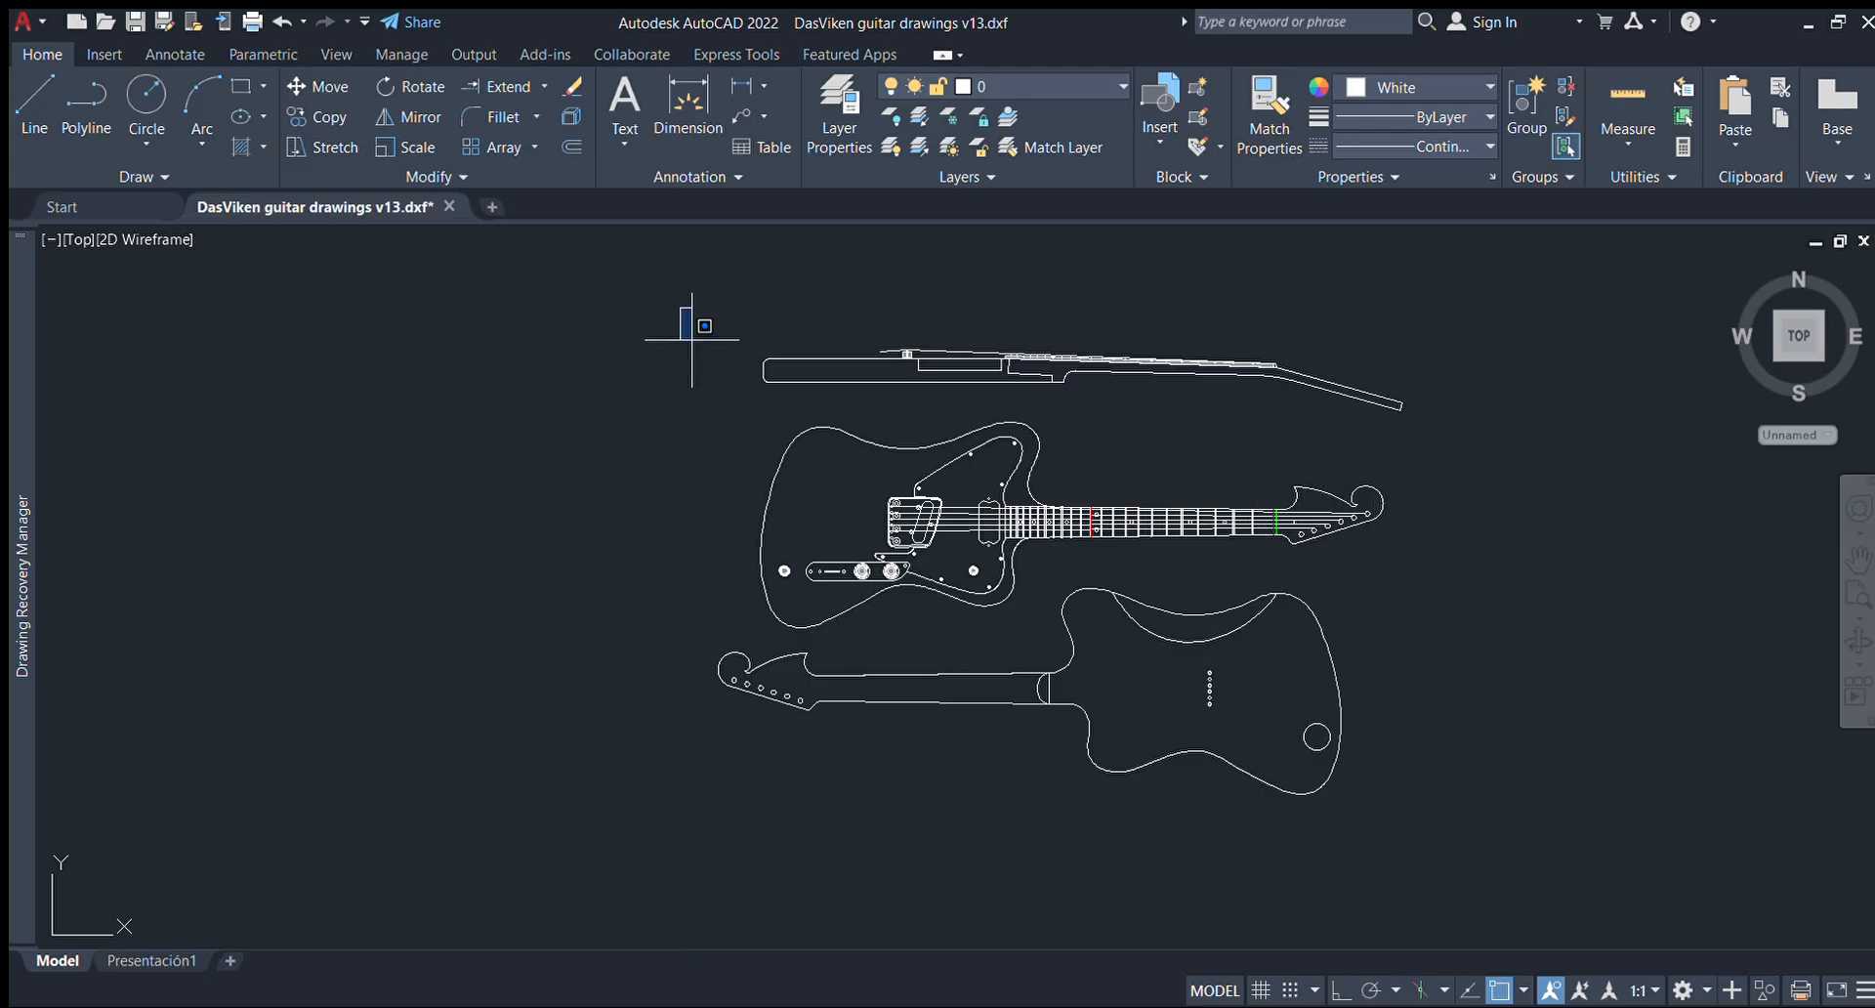
Delete the existing side, front and back views of the guitar from the working area.
{"action": "left_click", "coordinate": [677, 305]}
{"action": "left_click", "coordinate": [1476, 857]}
{"action": "key", "text": "Delete"}
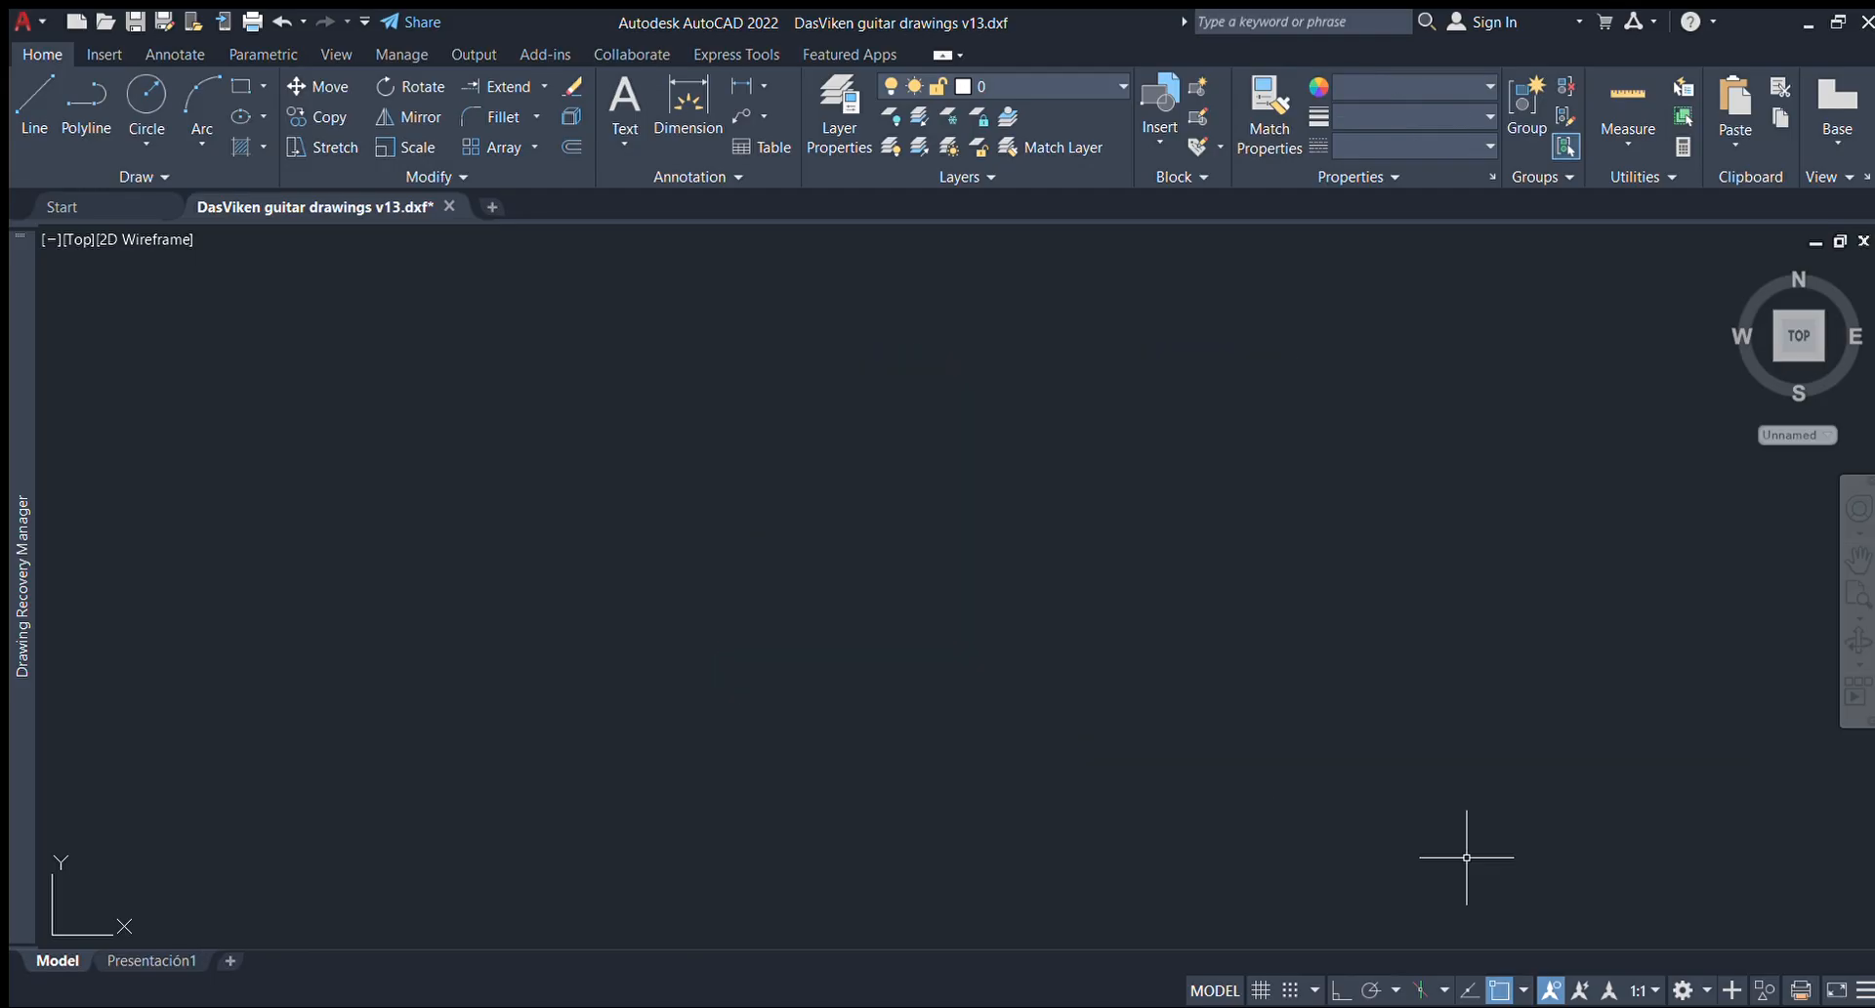
Copy the side, front and back views of the three-pickup guitar from the reference drawings into the empty area beside the instructions.
{"action": "scroll", "coordinate": [1456, 840], "scroll_direction": "down", "scroll_amount": 4}
{"action": "middle_click_drag", "start_coordinate": [1372, 766], "coordinate": [1147, 347]}
{"action": "scroll", "coordinate": [1147, 347], "scroll_direction": "up", "scroll_amount": 2}
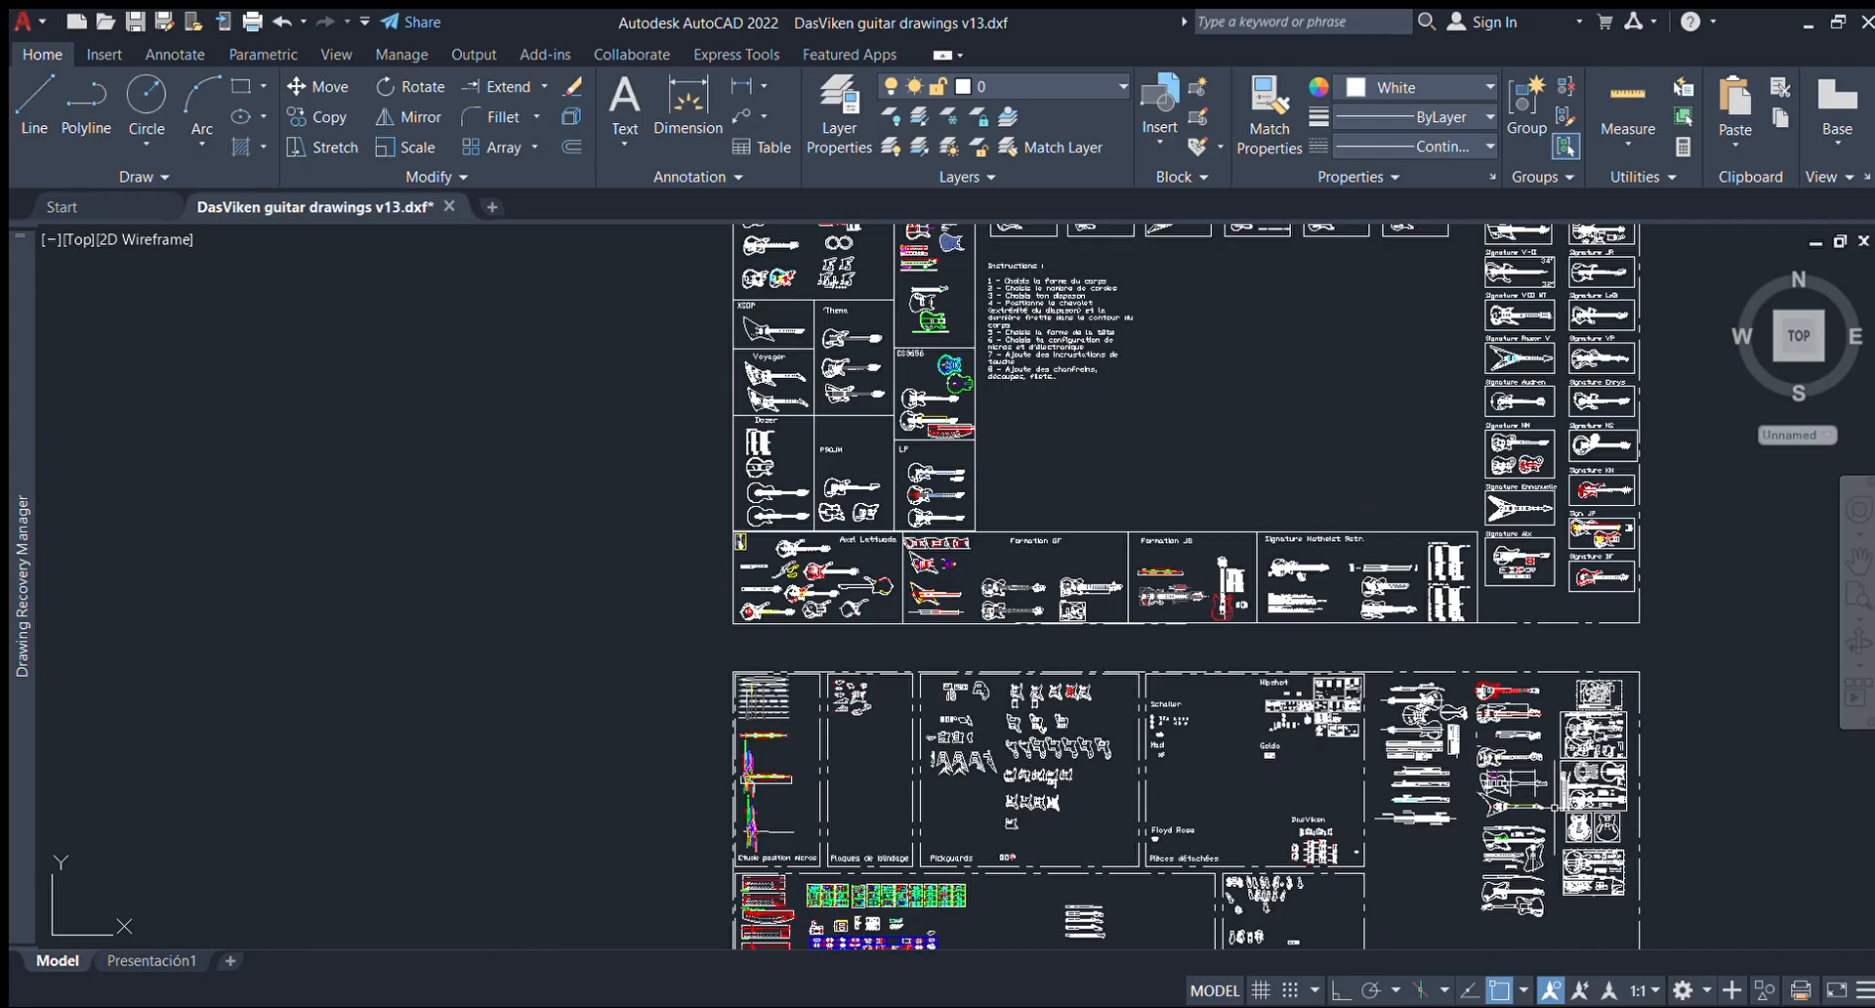
{"action": "scroll", "coordinate": [1422, 710], "scroll_direction": "up", "scroll_amount": 8}
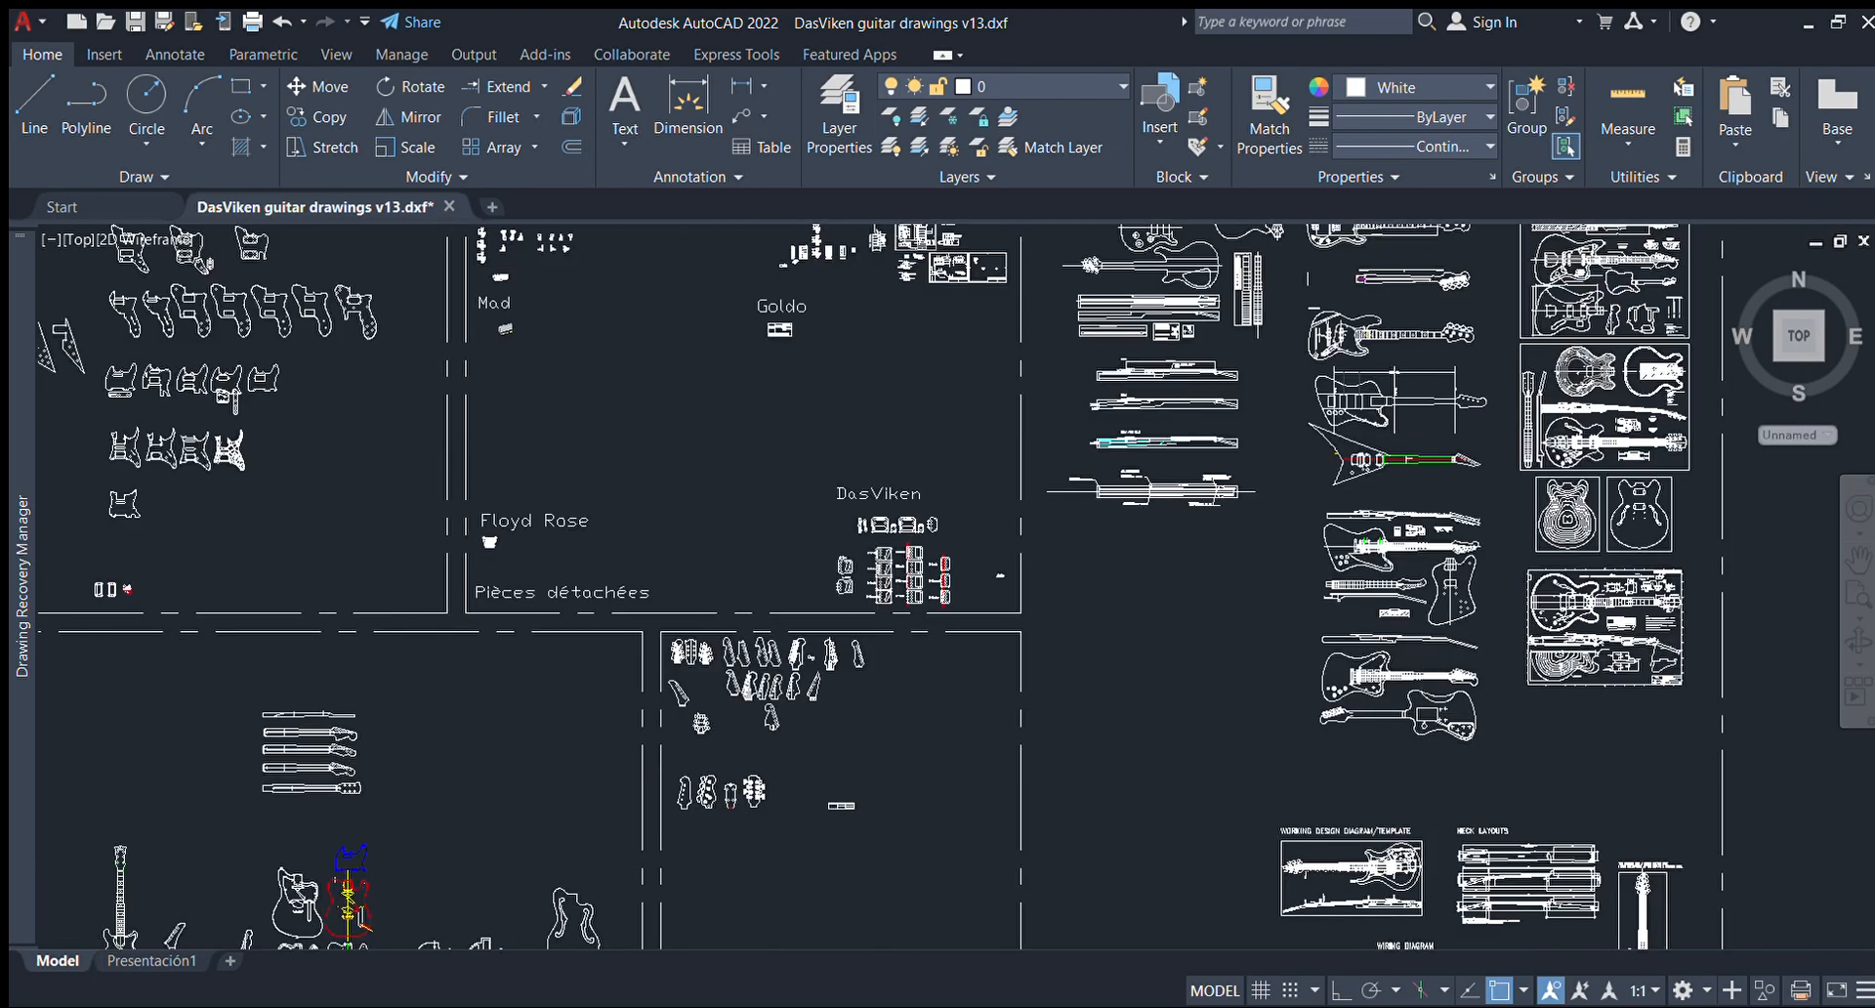
{"action": "left_click", "coordinate": [971, 388]}
{"action": "left_click", "coordinate": [1654, 883]}
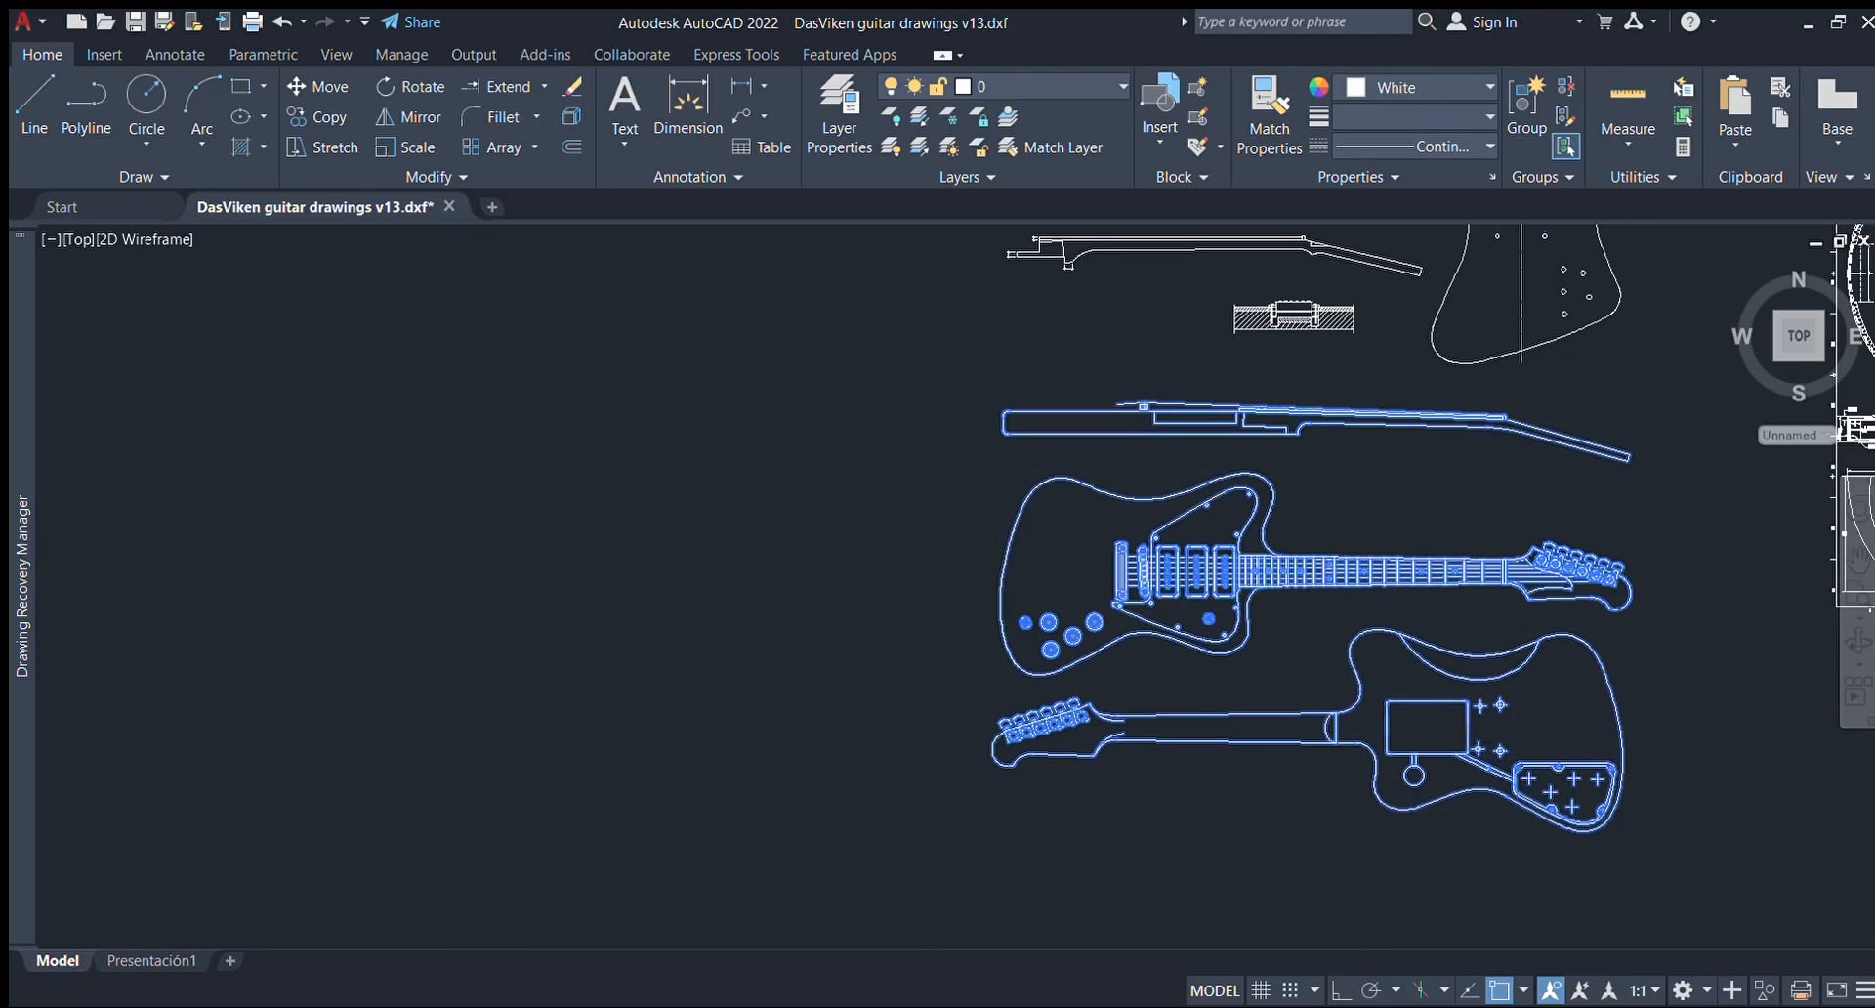
{"action": "scroll", "coordinate": [1425, 740], "scroll_direction": "down", "scroll_amount": 10}
{"action": "scroll", "coordinate": [1243, 631], "scroll_direction": "up", "scroll_amount": 4}
{"action": "scroll", "coordinate": [1142, 468], "scroll_direction": "down", "scroll_amount": 2}
{"action": "middle_click_drag", "start_coordinate": [1142, 468], "coordinate": [1113, 528]}
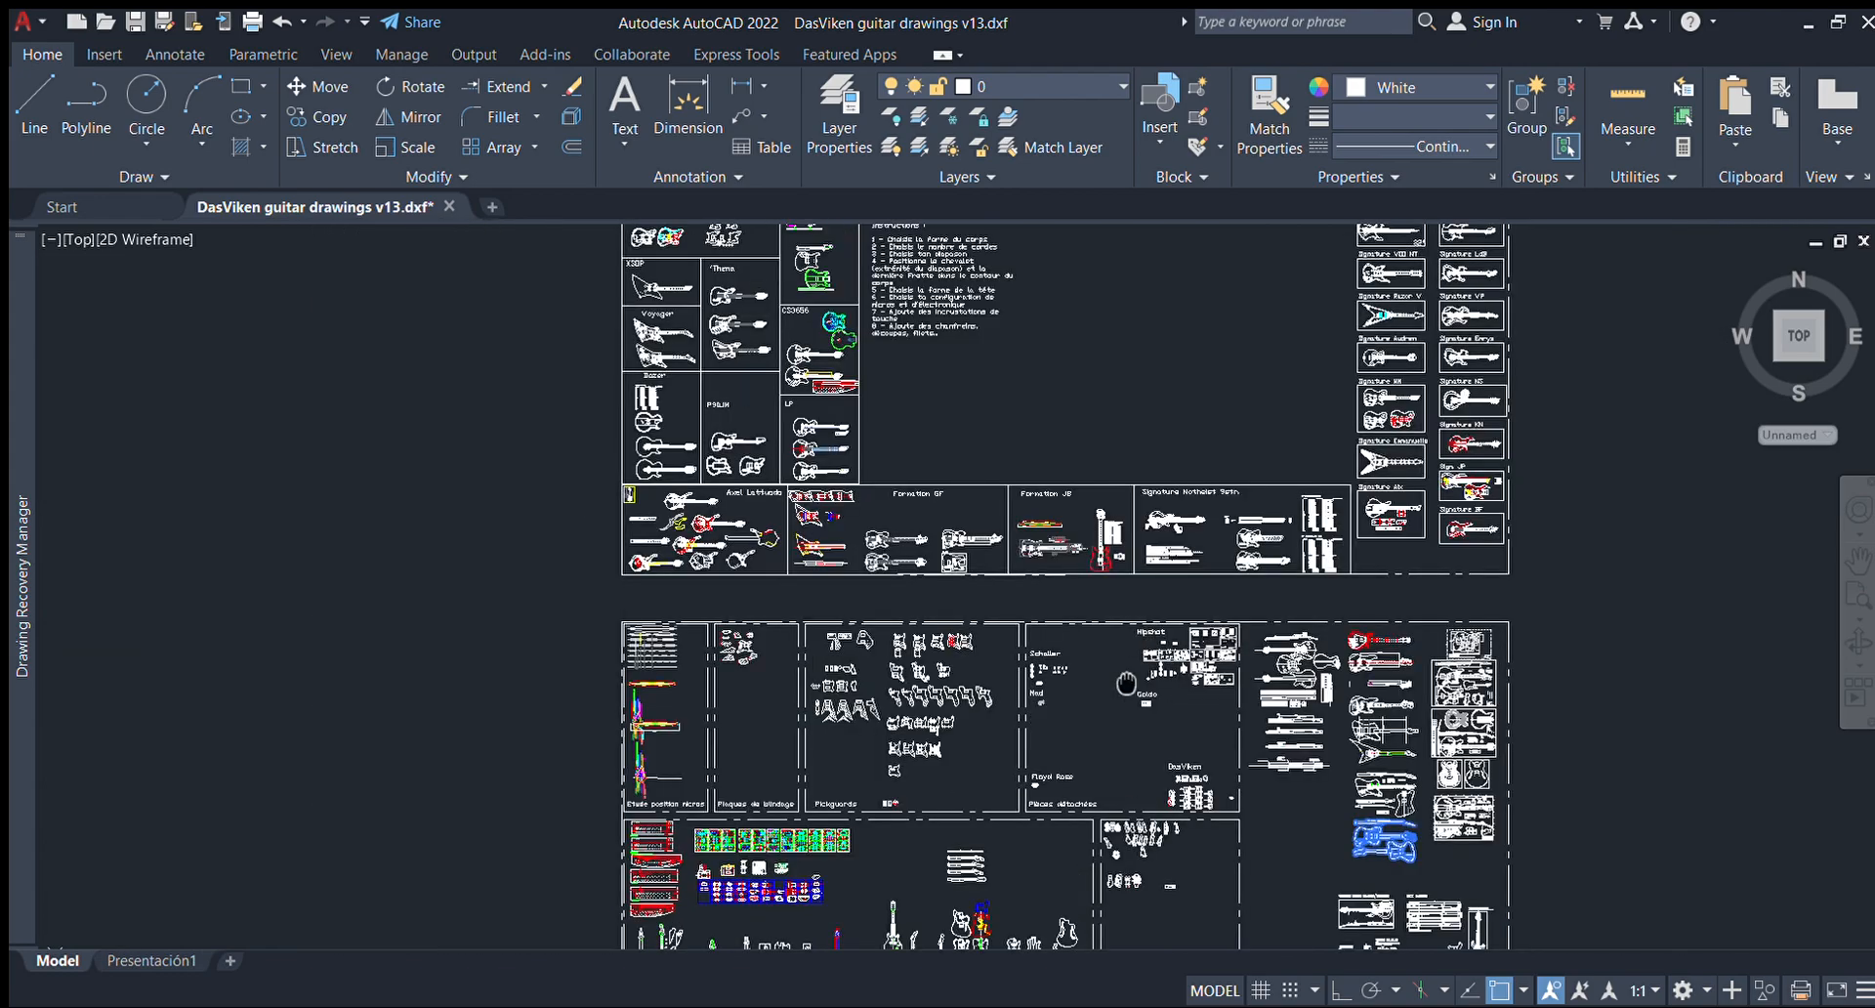
{"action": "scroll", "coordinate": [1103, 482], "scroll_direction": "up", "scroll_amount": 6}
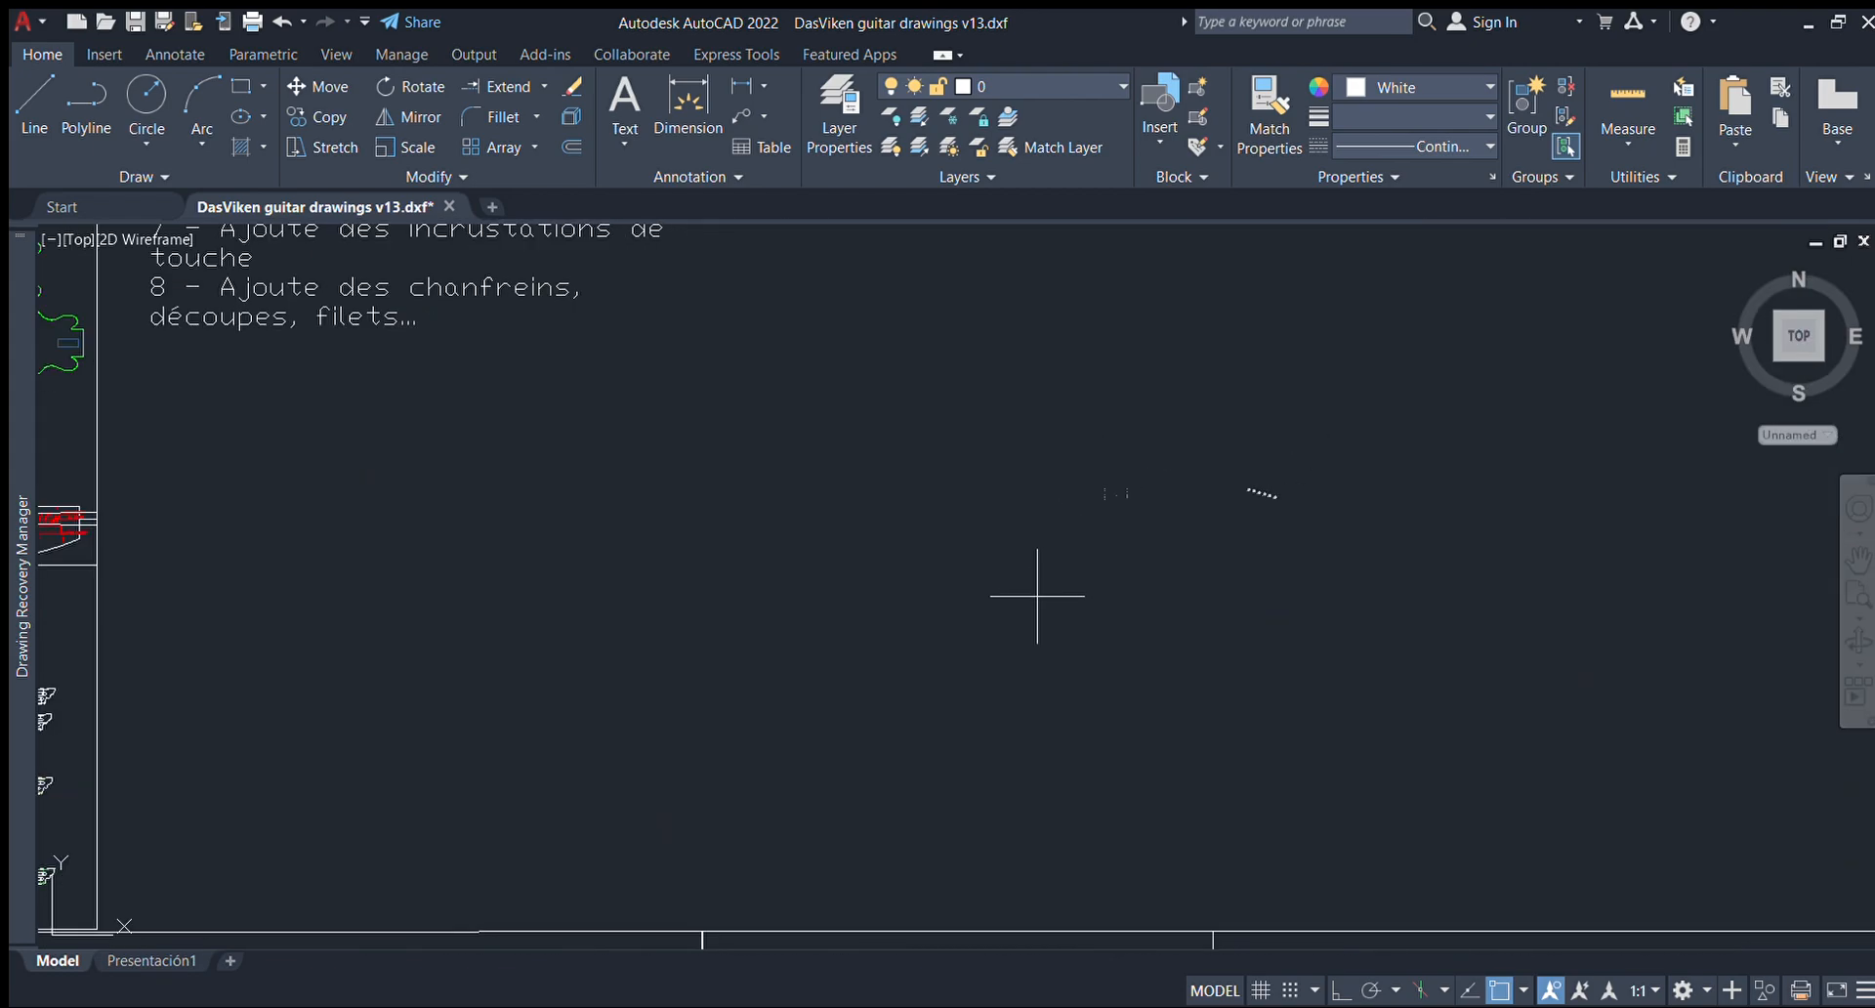
{"action": "scroll", "coordinate": [1037, 596], "scroll_direction": "down", "scroll_amount": 4}
{"action": "scroll", "coordinate": [1171, 720], "scroll_direction": "down", "scroll_amount": 3}
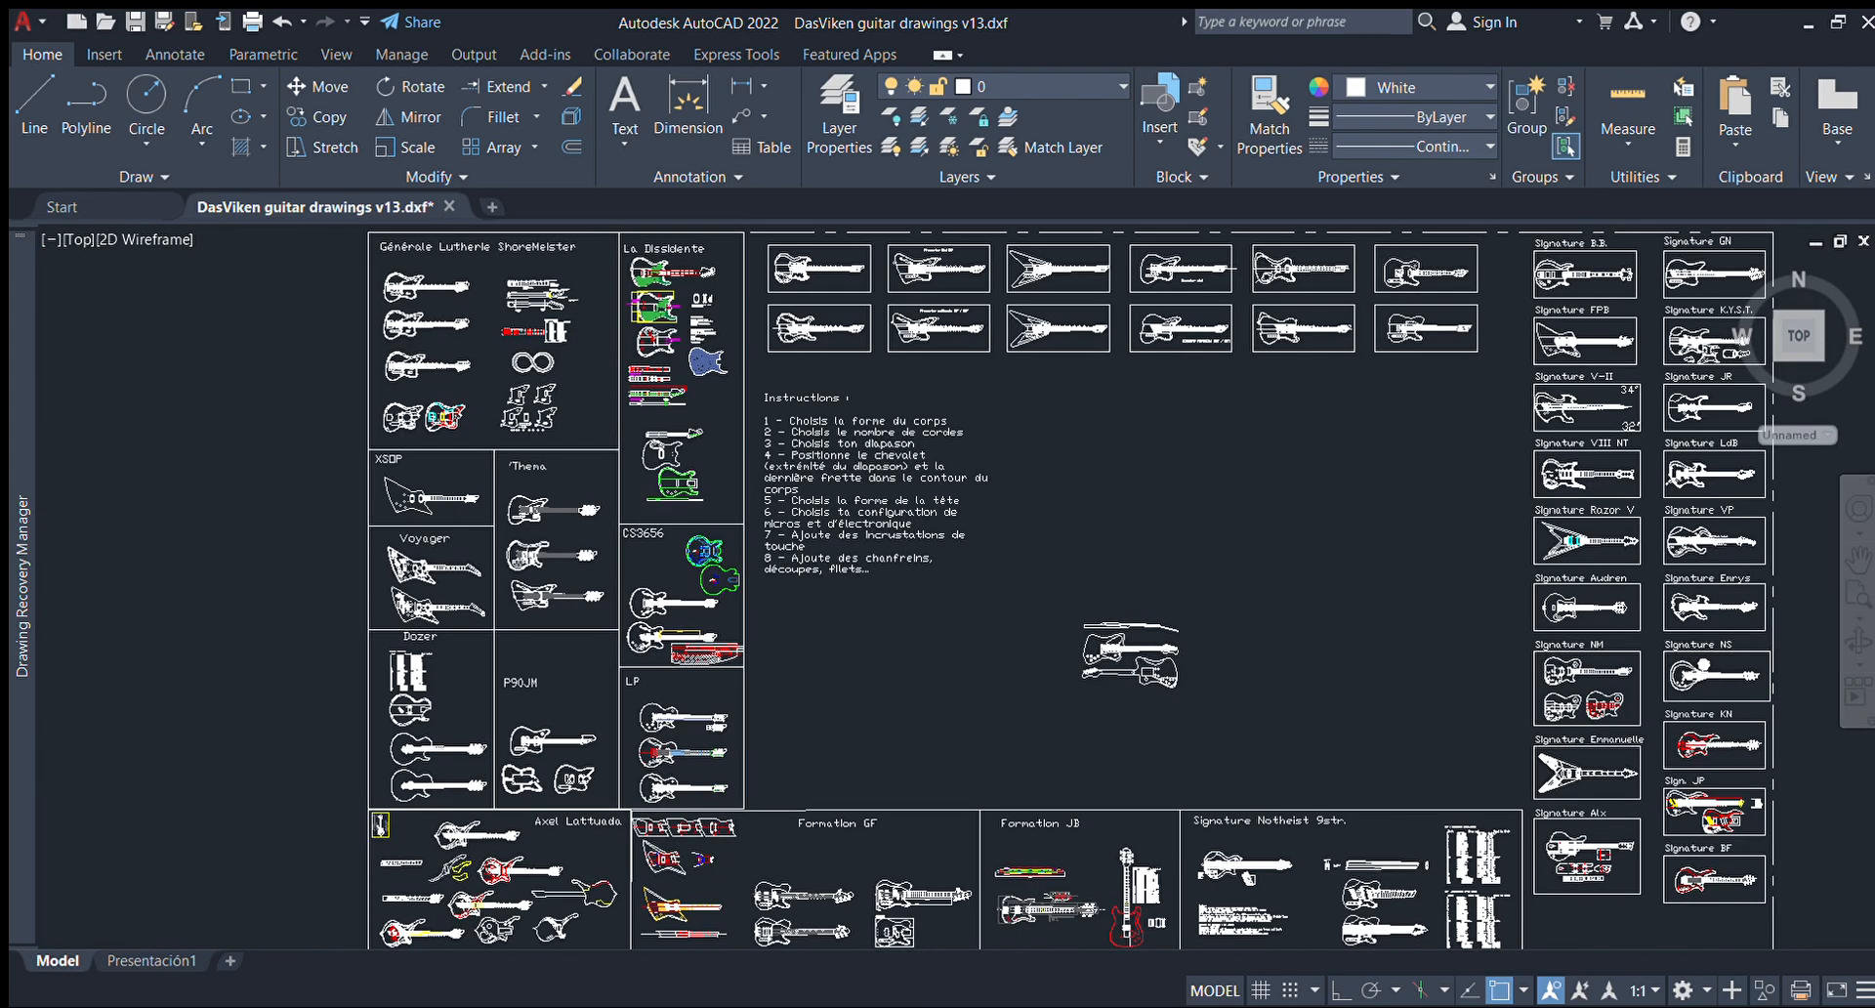
Delete the bridge and tailpiece, with the adjoining pickguard edge segment, from the copied guitar's front view.
{"action": "scroll", "coordinate": [1144, 724], "scroll_direction": "down", "scroll_amount": 2}
{"action": "scroll", "coordinate": [1143, 740], "scroll_direction": "up", "scroll_amount": 10}
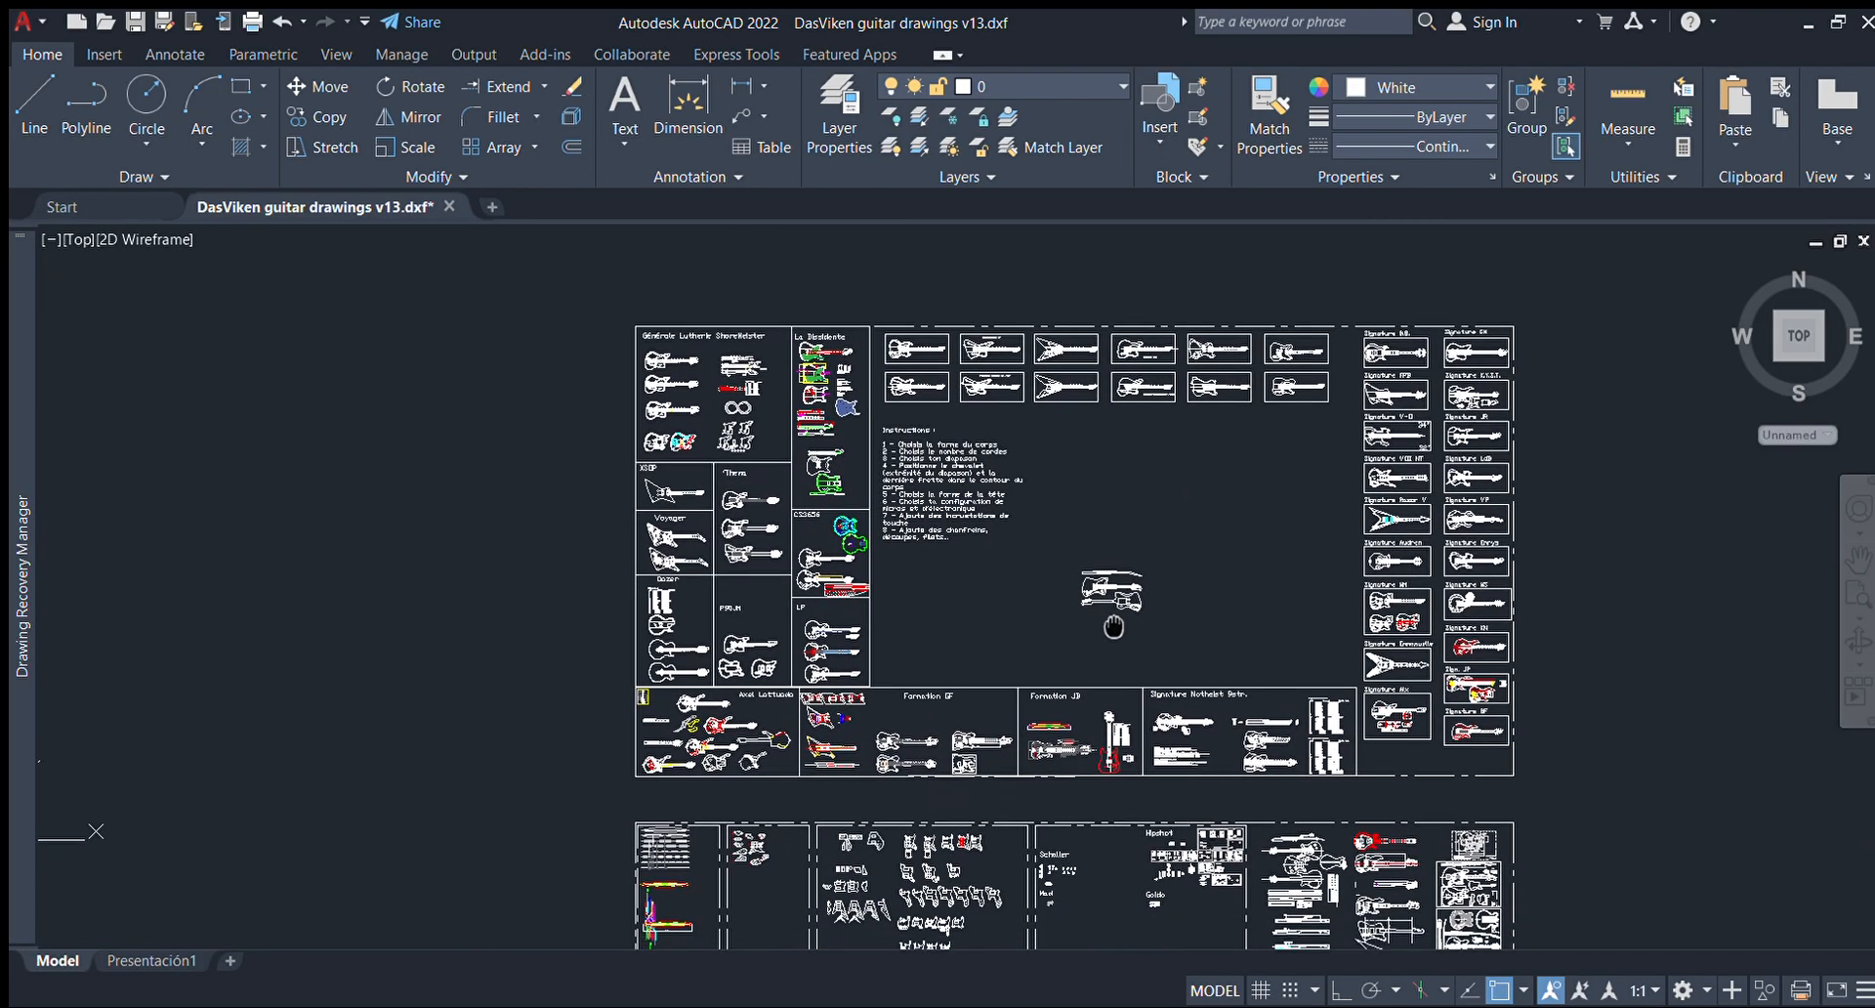
{"action": "scroll", "coordinate": [1102, 584], "scroll_direction": "up", "scroll_amount": 6}
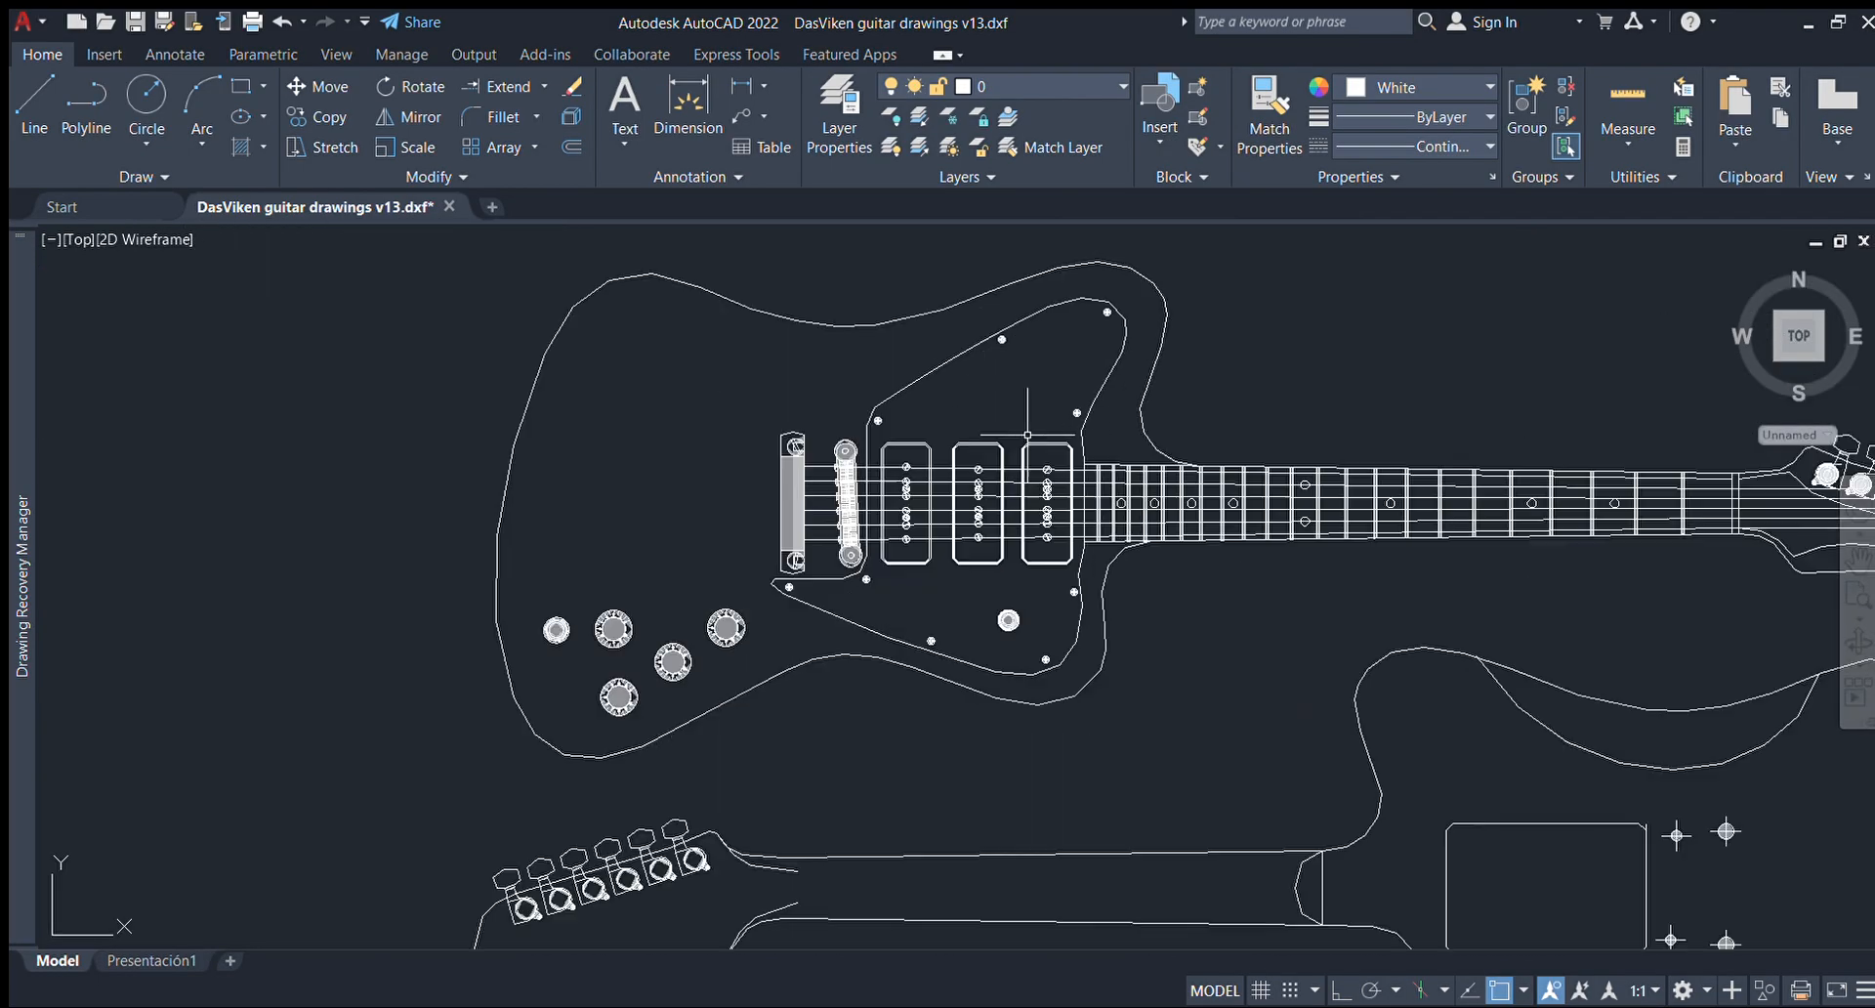
{"action": "scroll", "coordinate": [956, 396], "scroll_direction": "up", "scroll_amount": 2}
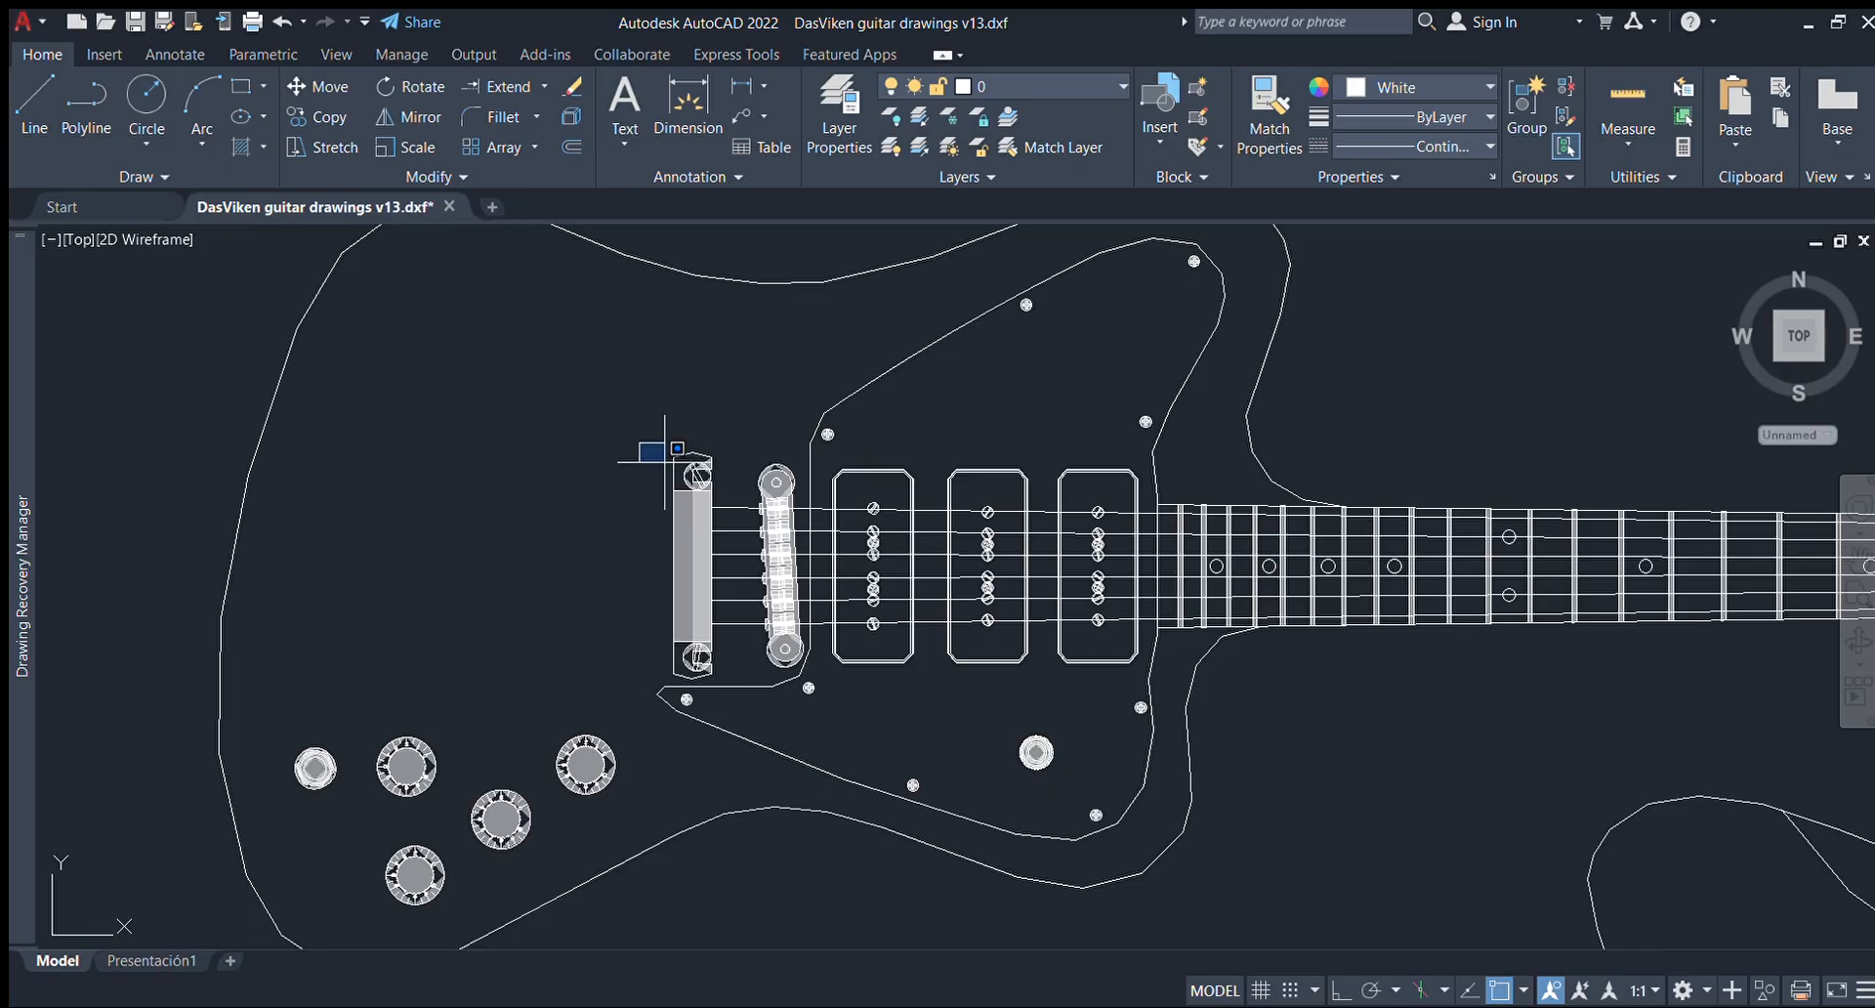
{"action": "left_click", "coordinate": [643, 444]}
{"action": "left_click", "coordinate": [824, 685]}
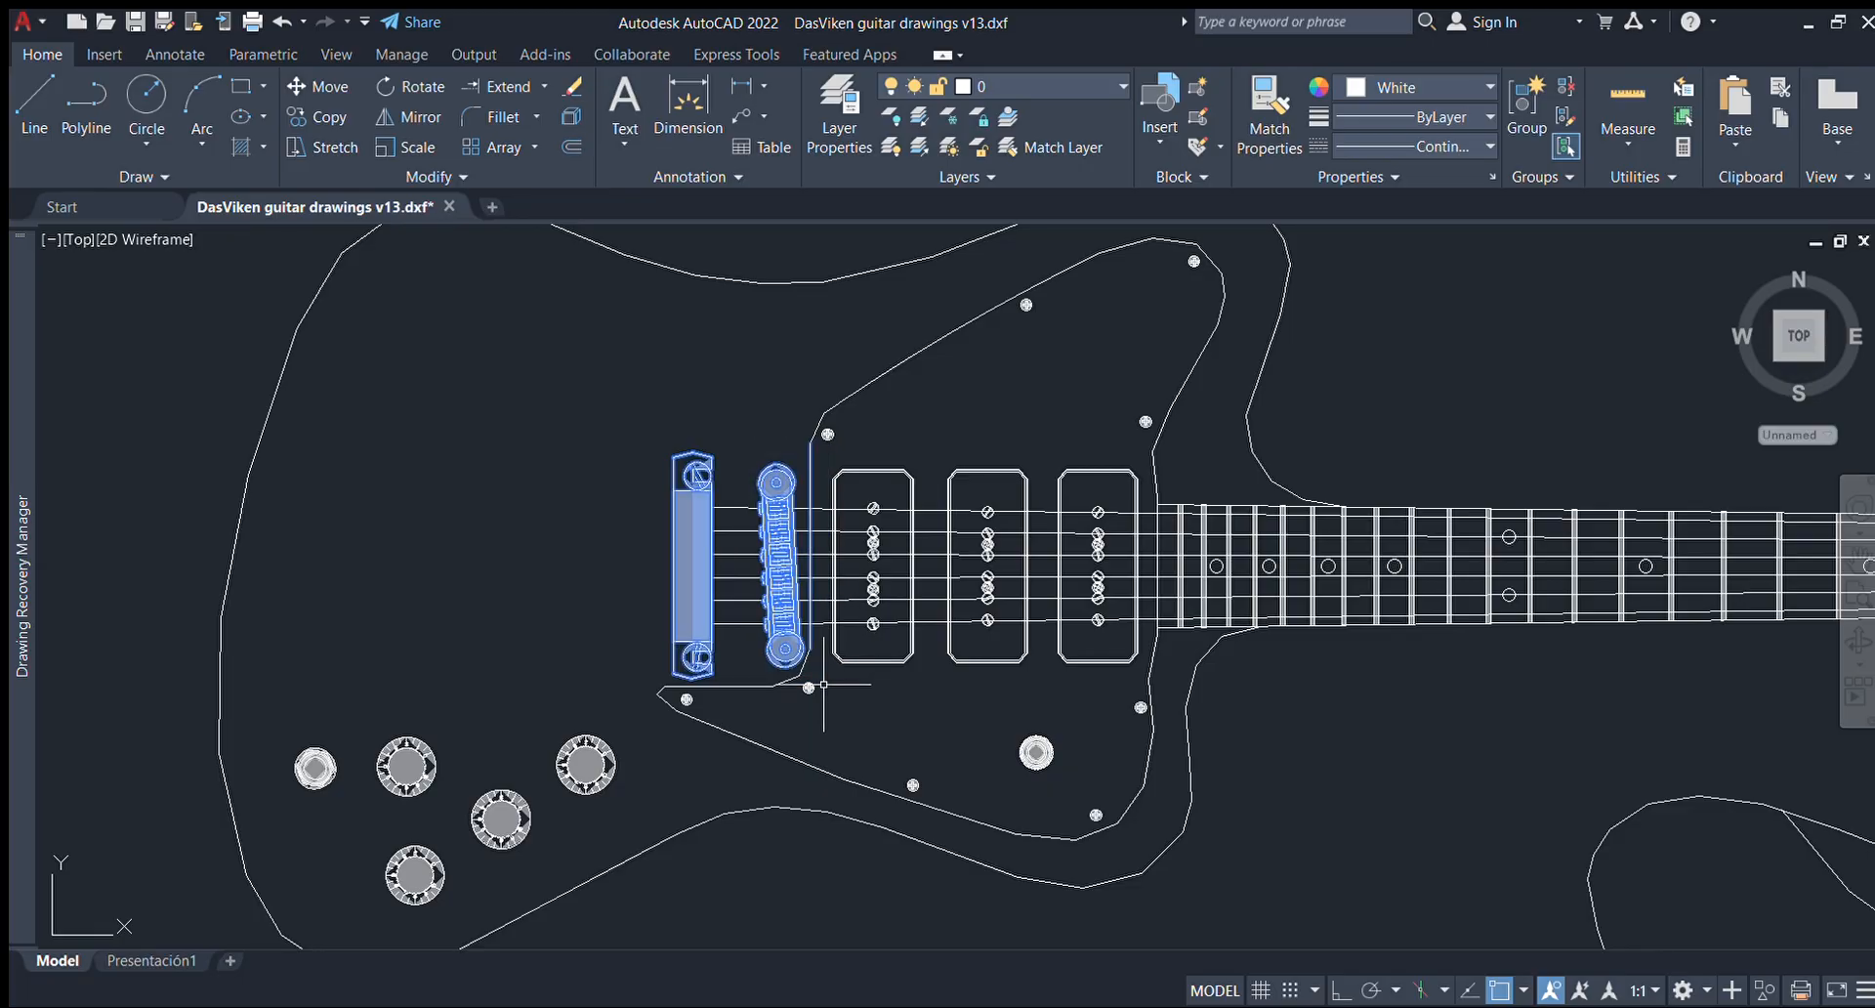
{"action": "key", "text": "Delete"}
Delete the three pickups under the strings on the front view.
{"action": "left_click", "coordinate": [818, 460]}
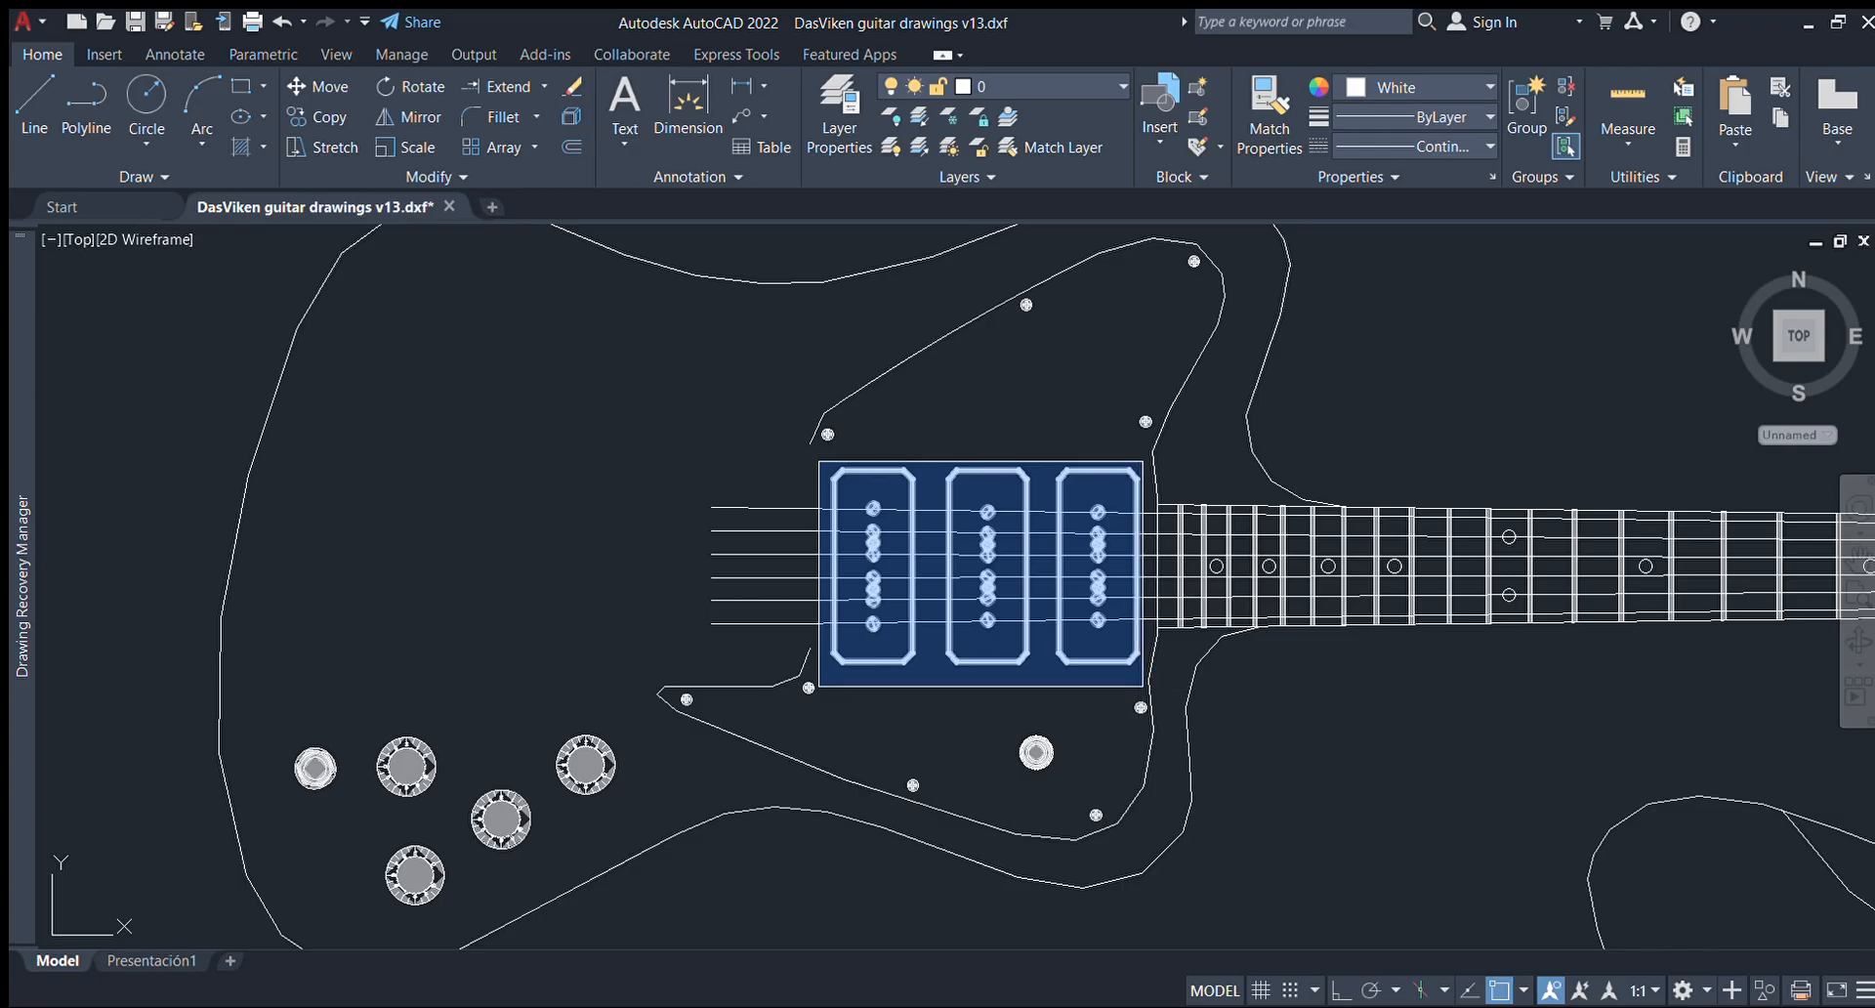
{"action": "left_click", "coordinate": [1156, 672]}
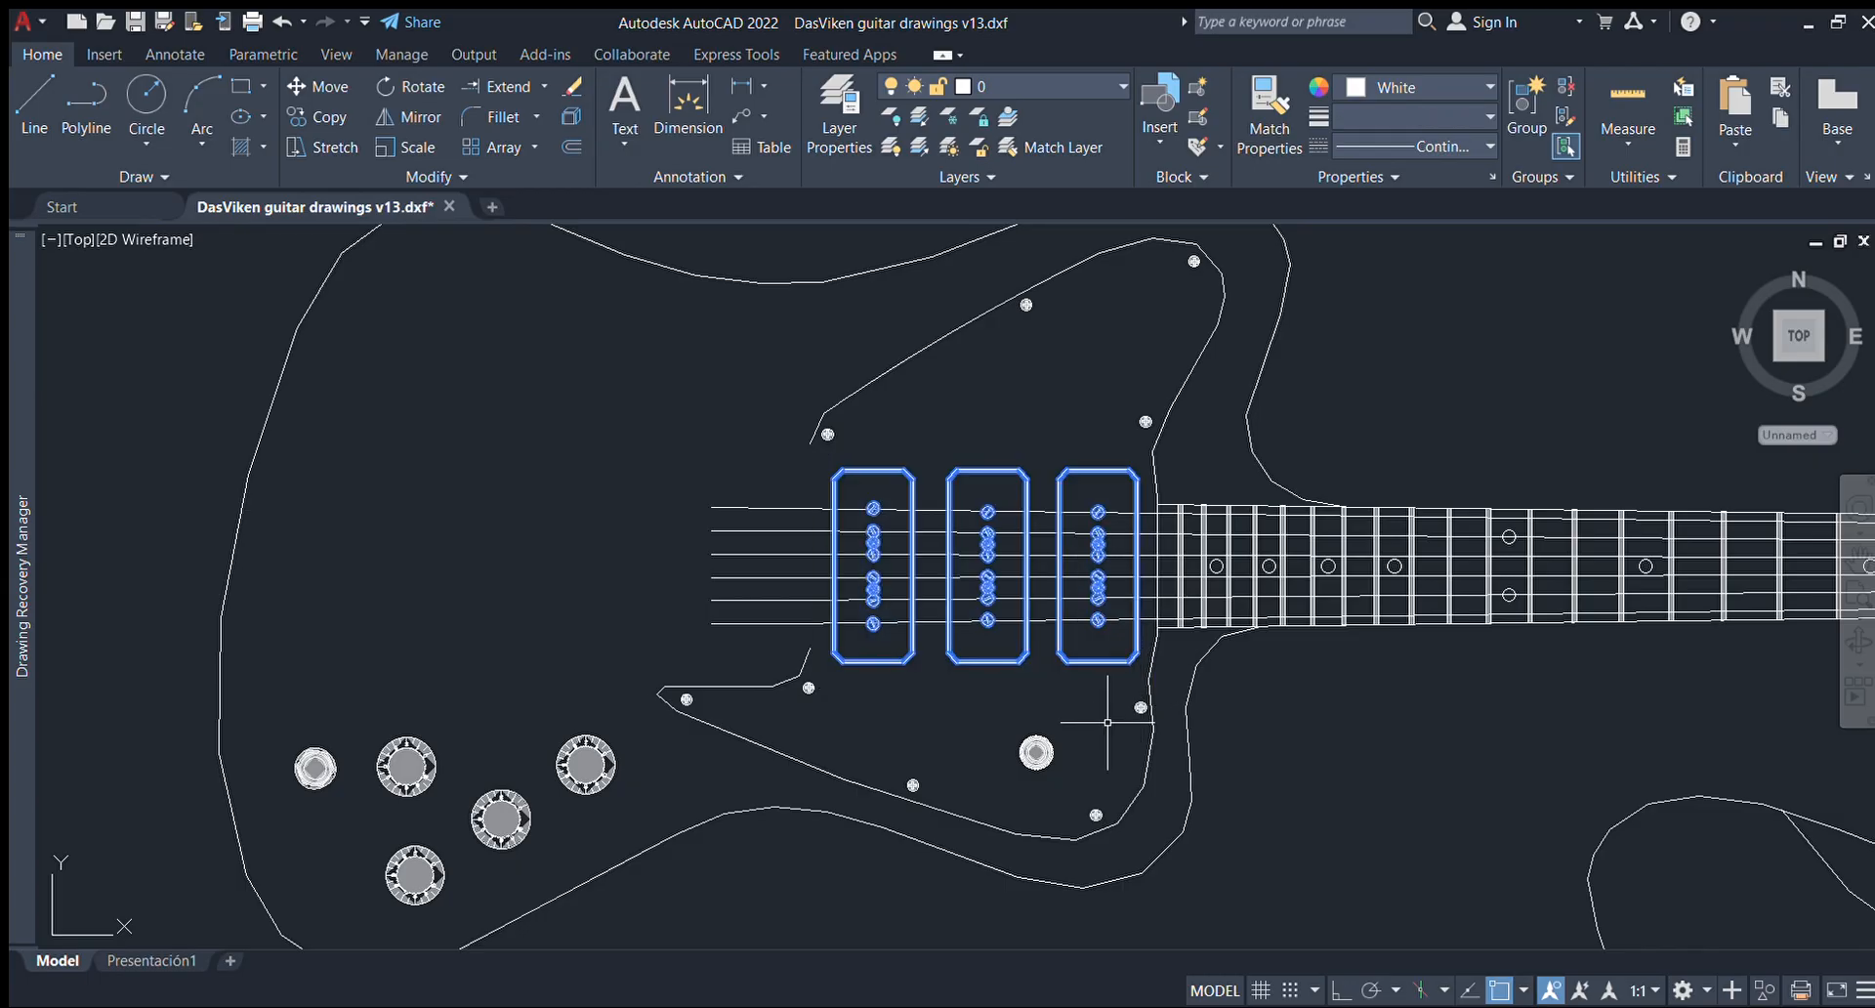
{"action": "key", "text": "Delete"}
Move the four control knobs off the front-view body into the empty space beyond its rear end.
{"action": "mouse_move", "coordinate": [670, 619]}
{"action": "middle_mouse_down"}
{"action": "mouse_move", "coordinate": [670, 519]}
{"action": "mouse_move", "coordinate": [615, 521]}
{"action": "middle_mouse_up"}
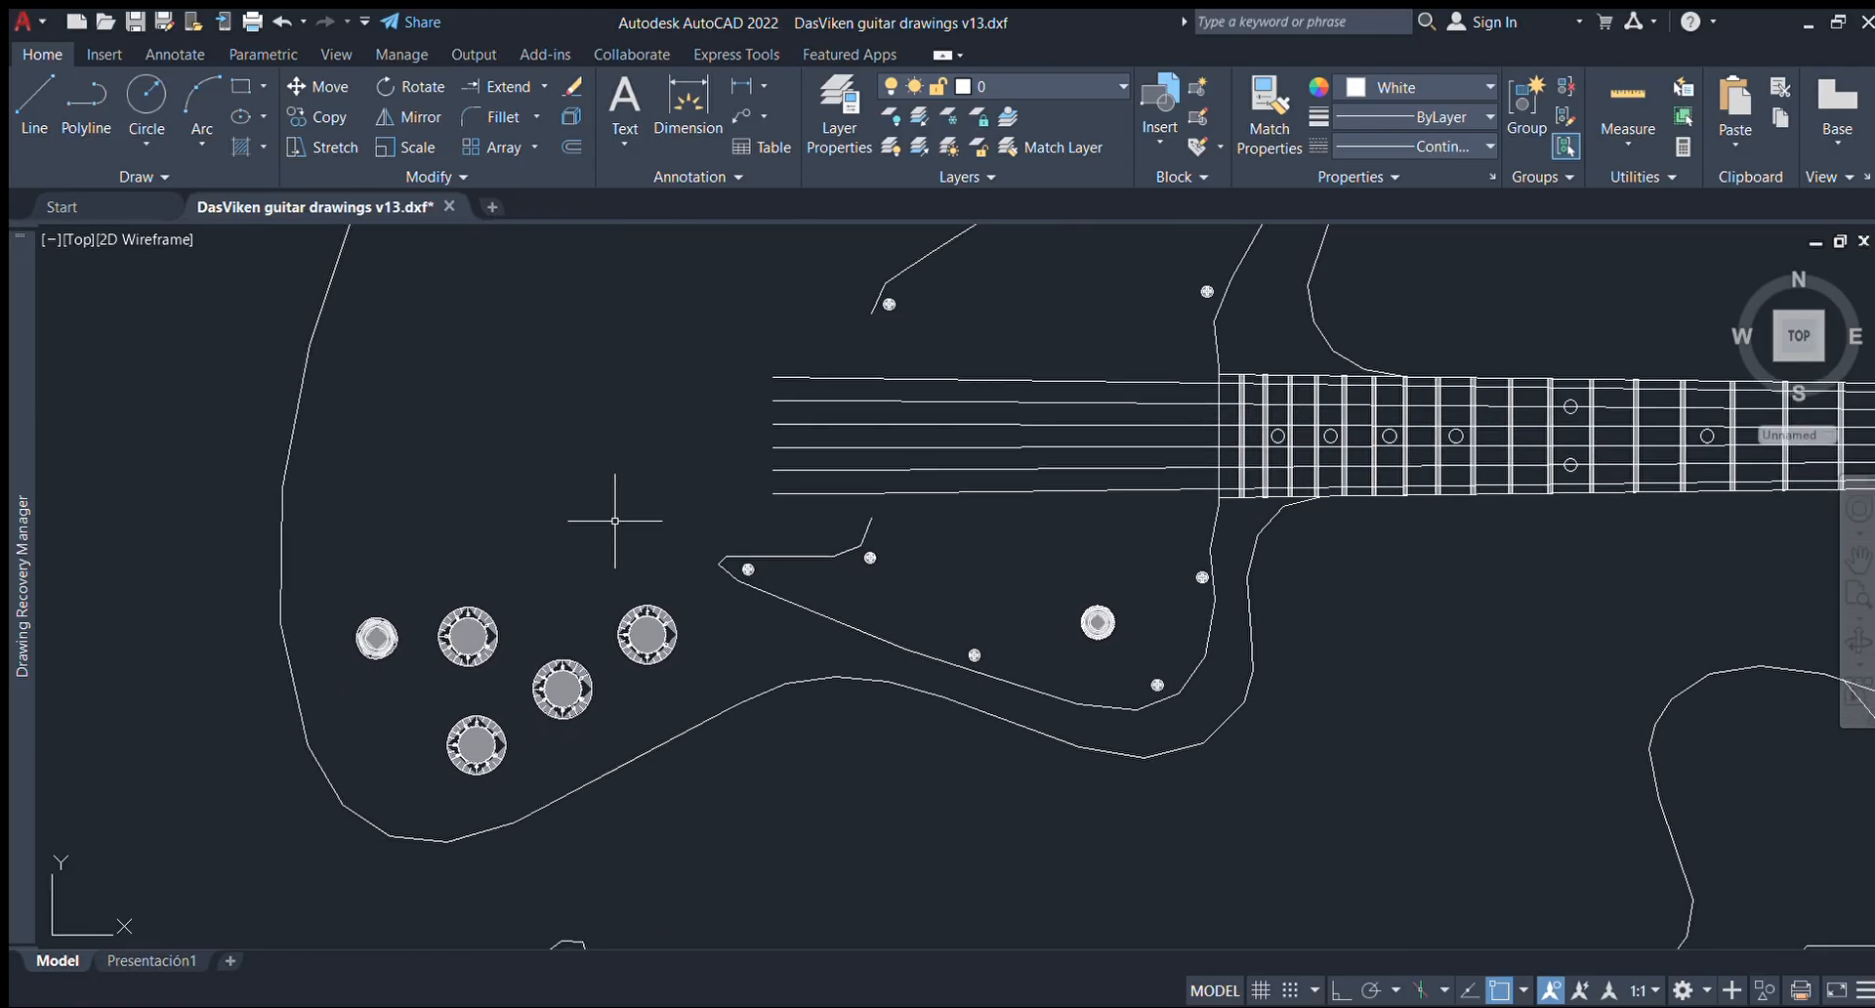
{"action": "left_click", "coordinate": [422, 587]}
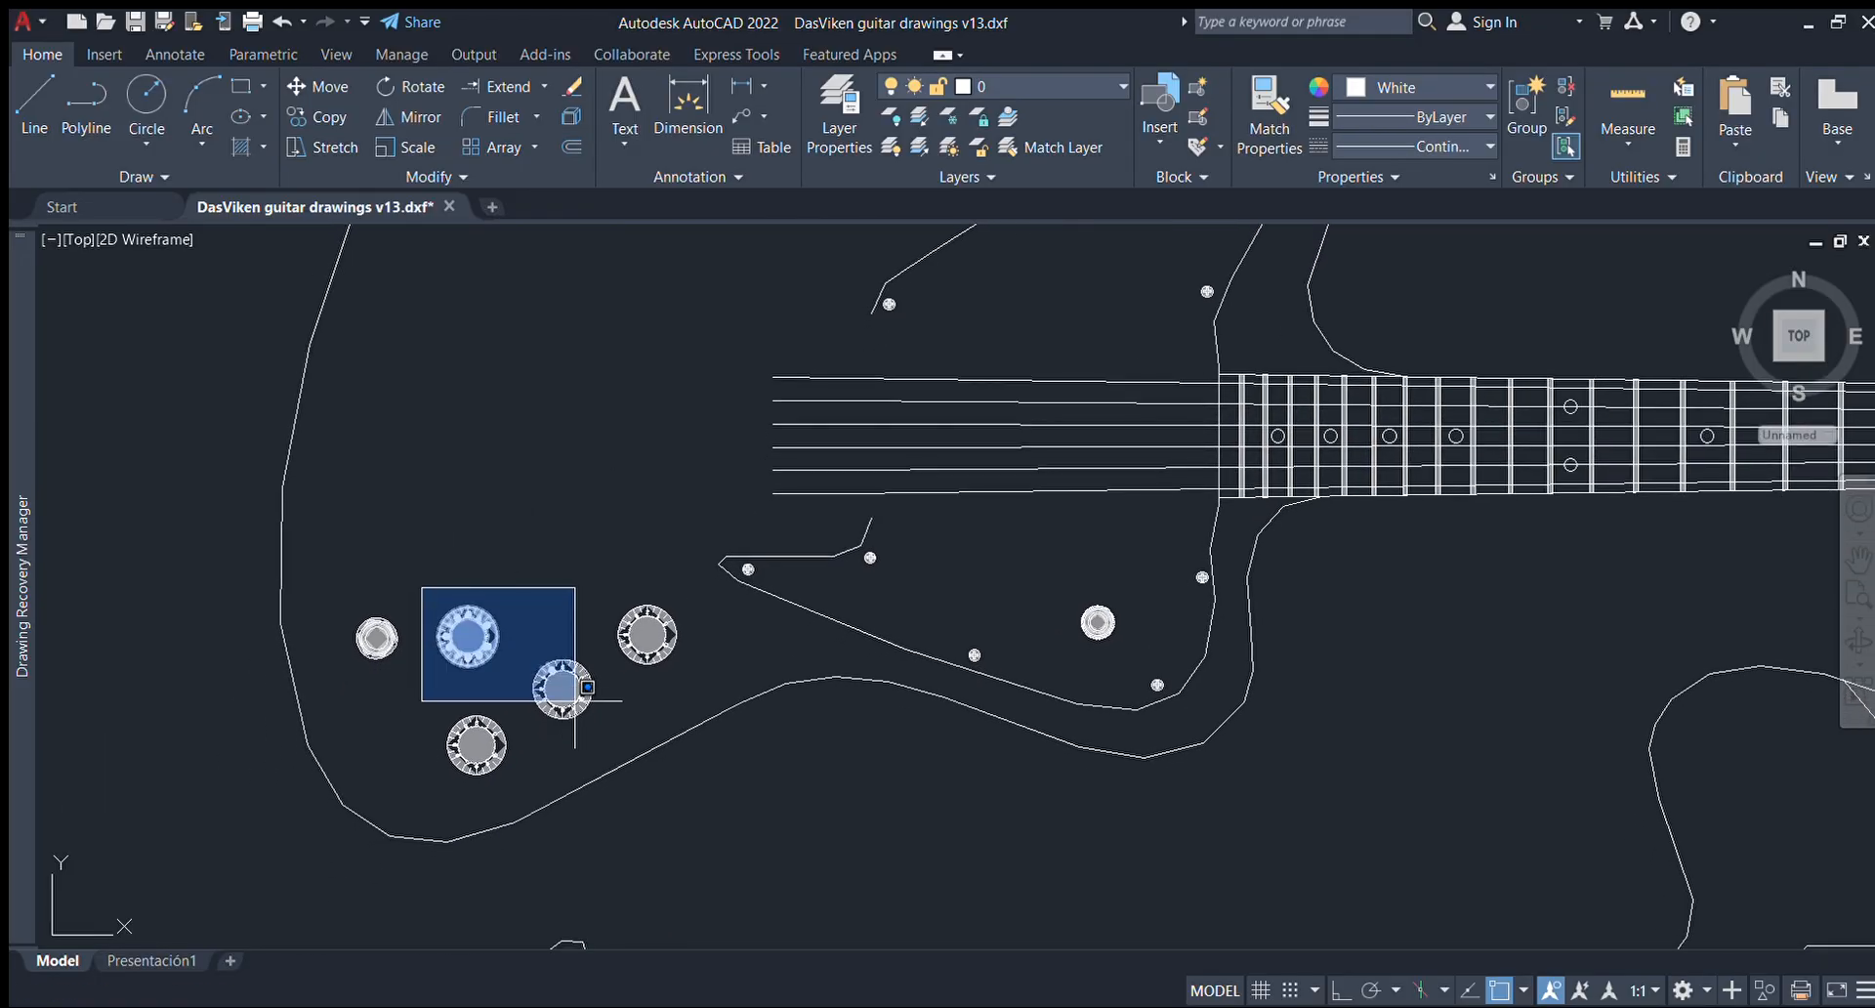
{"action": "left_click", "coordinate": [682, 799]}
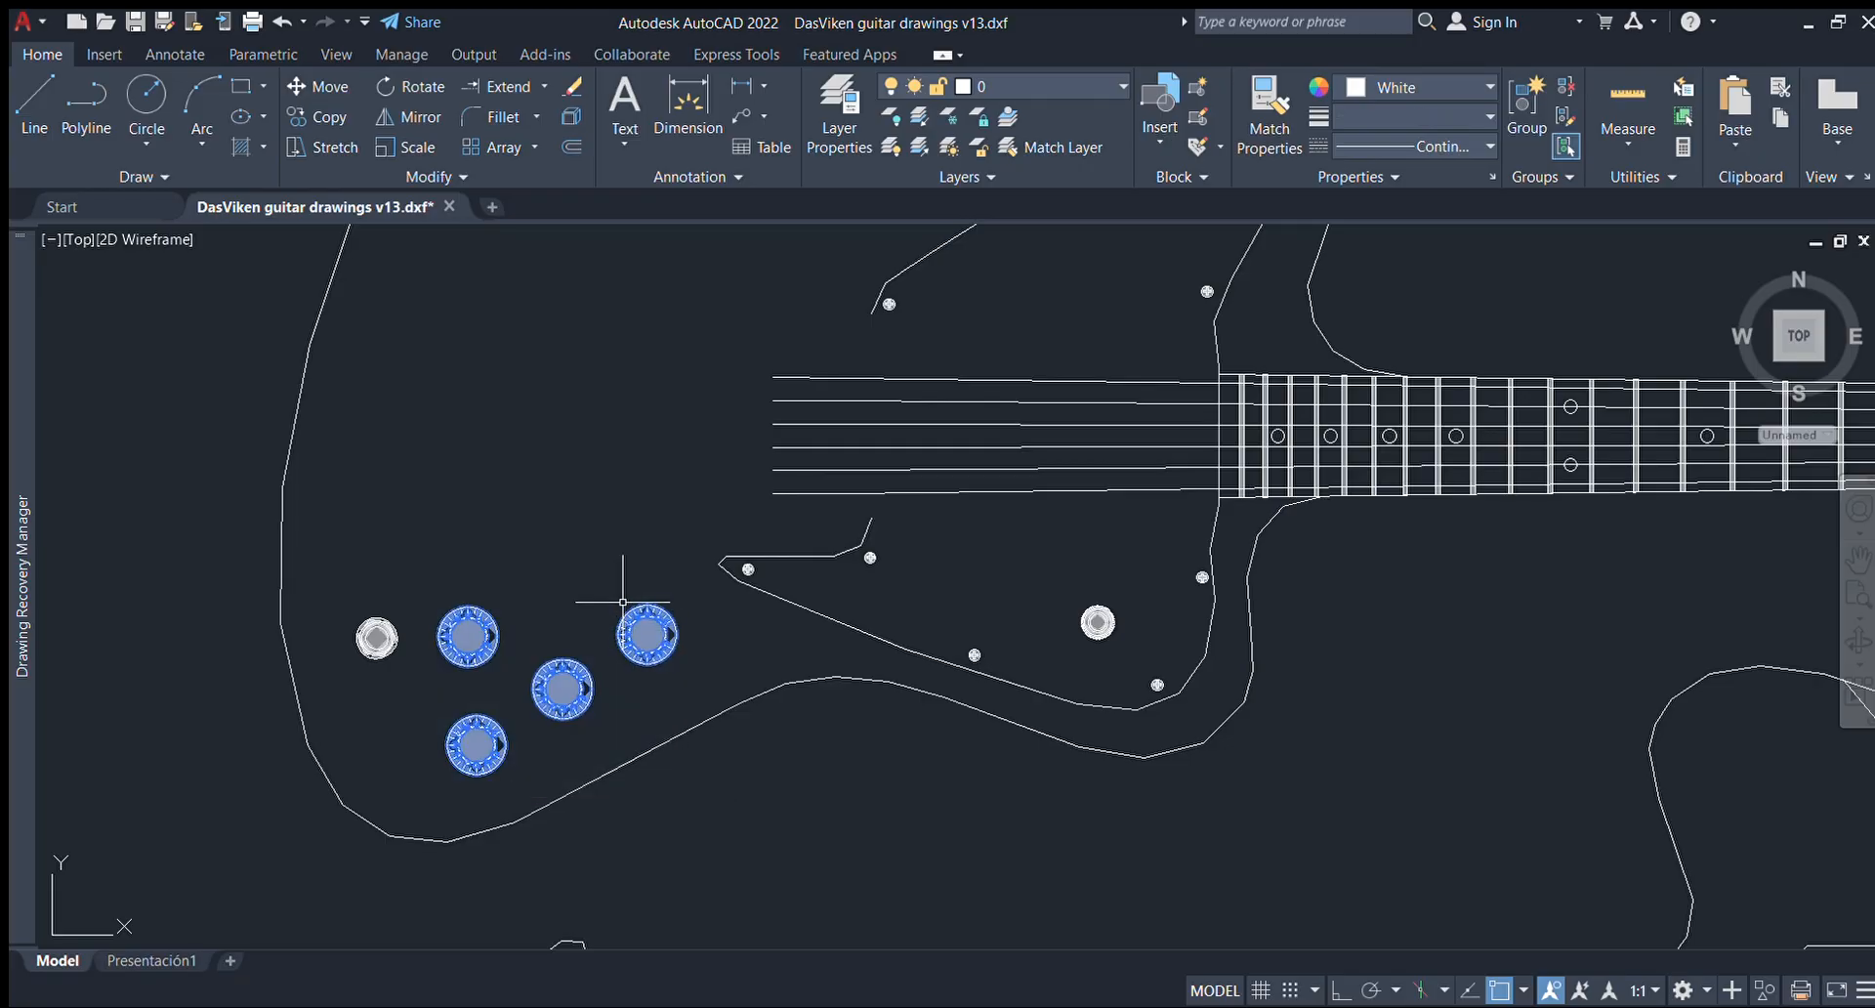
{"action": "scroll", "coordinate": [610, 537], "scroll_direction": "down", "scroll_amount": 2}
{"action": "key", "text": "m"}
{"action": "key", "text": "space"}
{"action": "left_click", "coordinate": [605, 549]}
{"action": "left_click", "coordinate": [256, 470]}
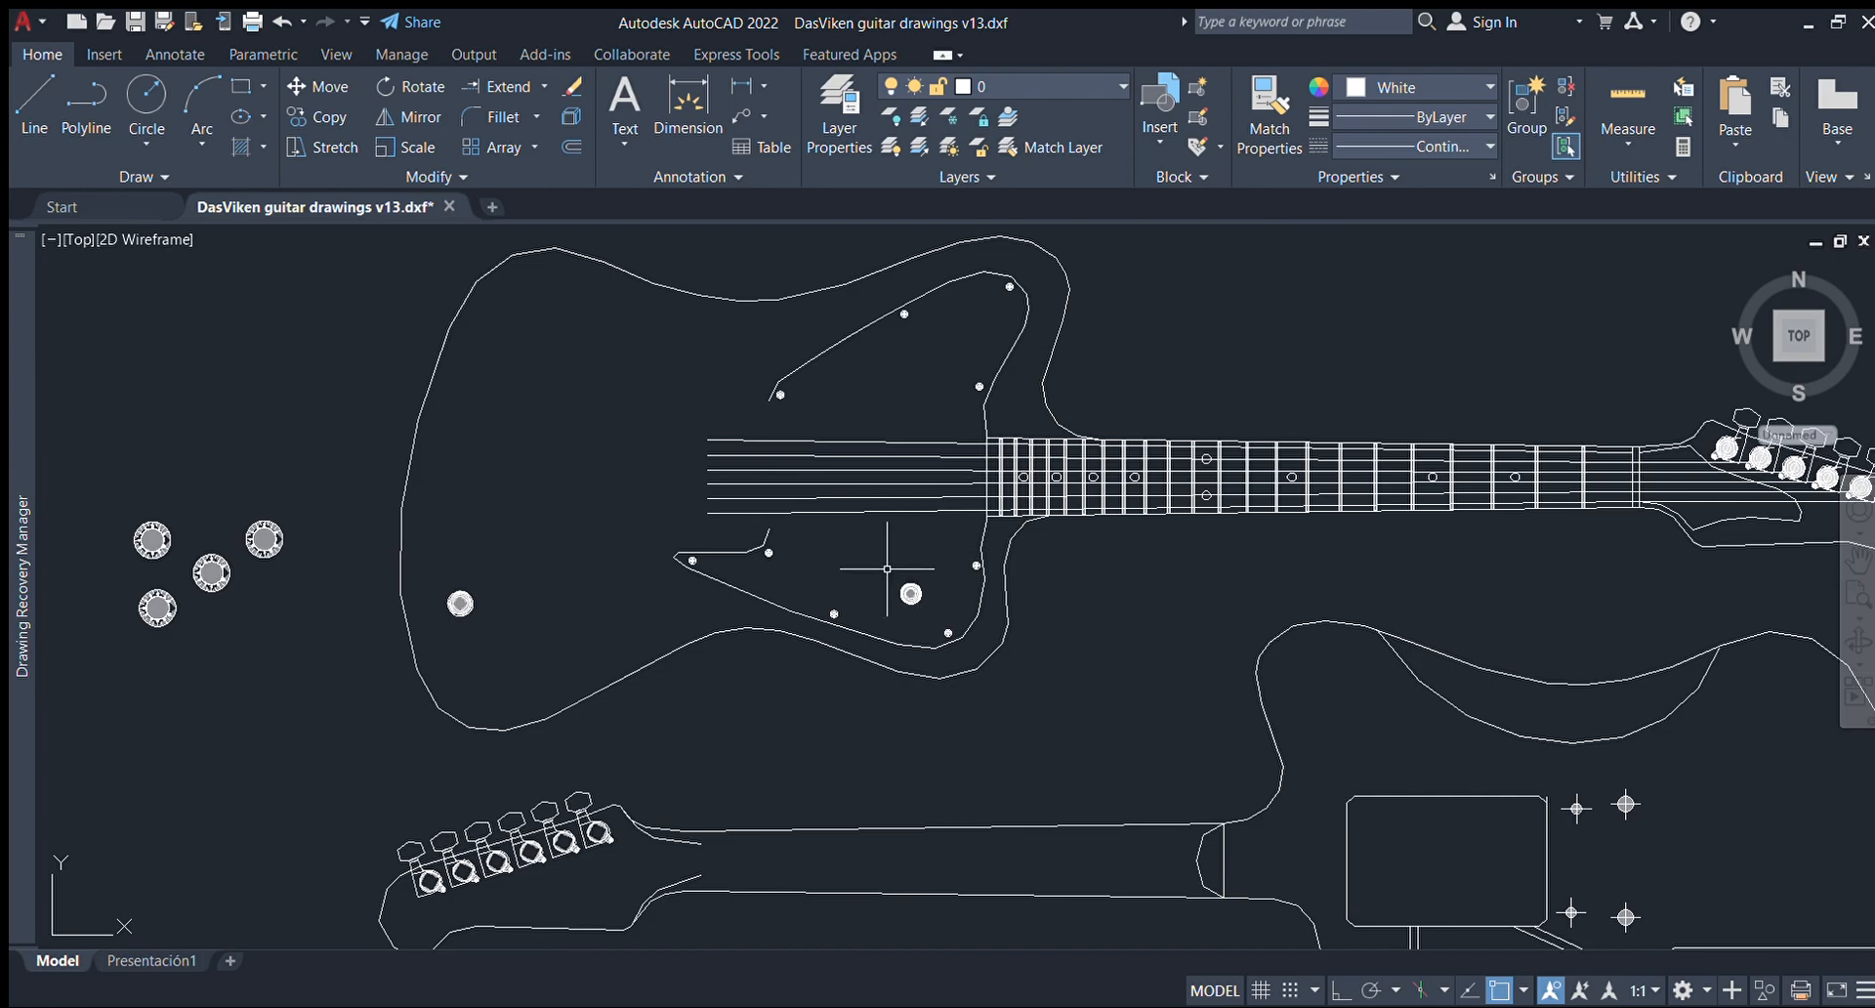
Delete the headstock outline and its six tuners from the front view, keeping the string lines.
{"action": "scroll", "coordinate": [887, 569], "scroll_direction": "down", "scroll_amount": 2}
{"action": "scroll", "coordinate": [1426, 527], "scroll_direction": "up", "scroll_amount": 4}
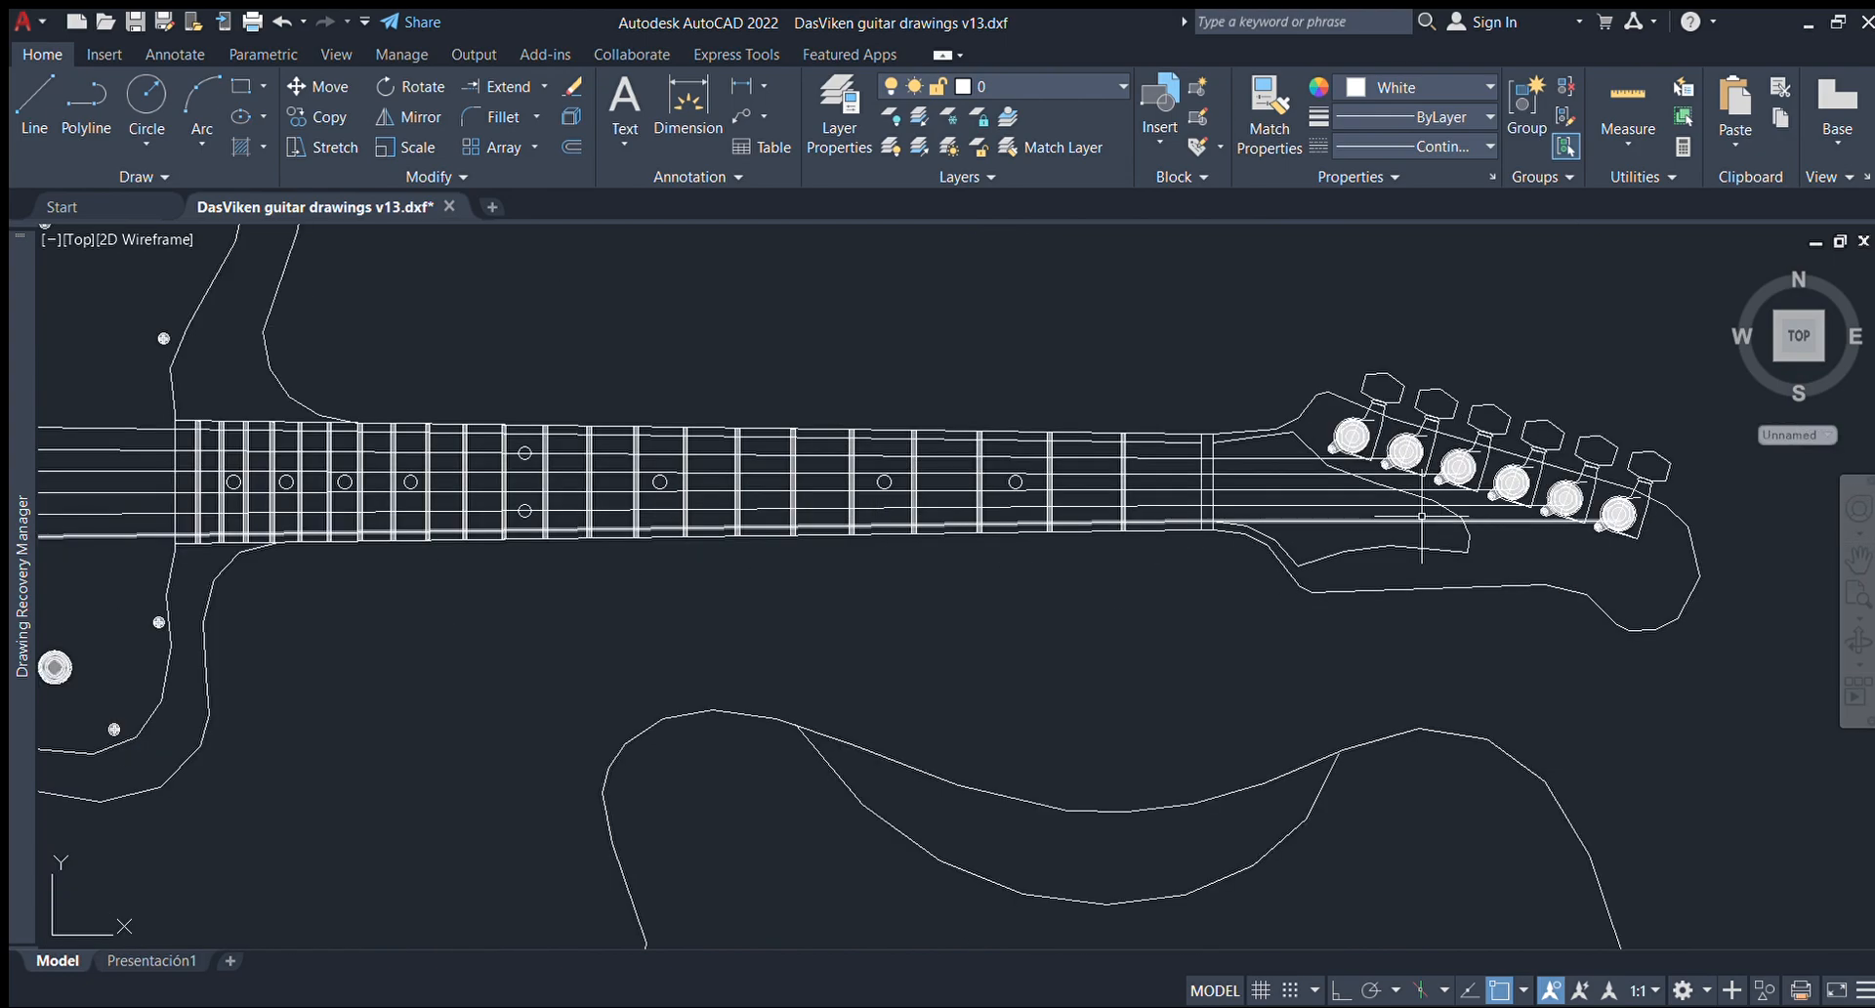
{"action": "left_click", "coordinate": [1205, 330]}
{"action": "left_click", "coordinate": [1736, 665]}
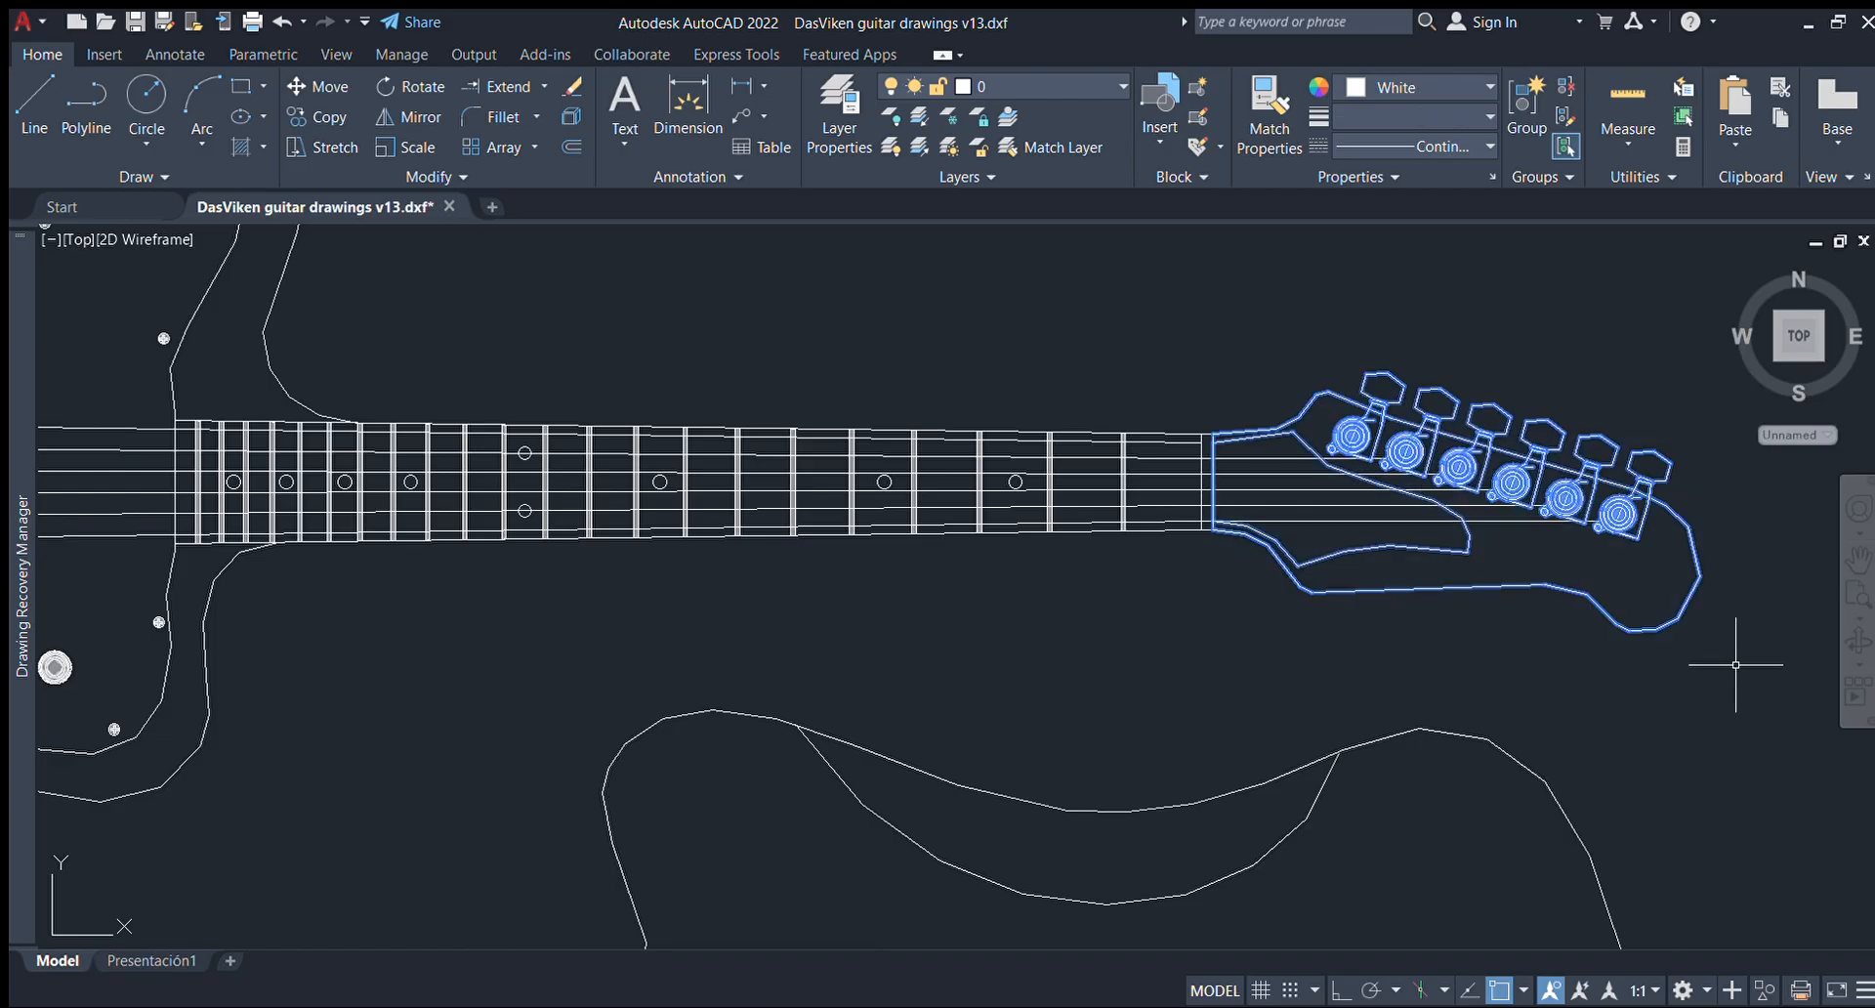
{"action": "key", "text": "Delete"}
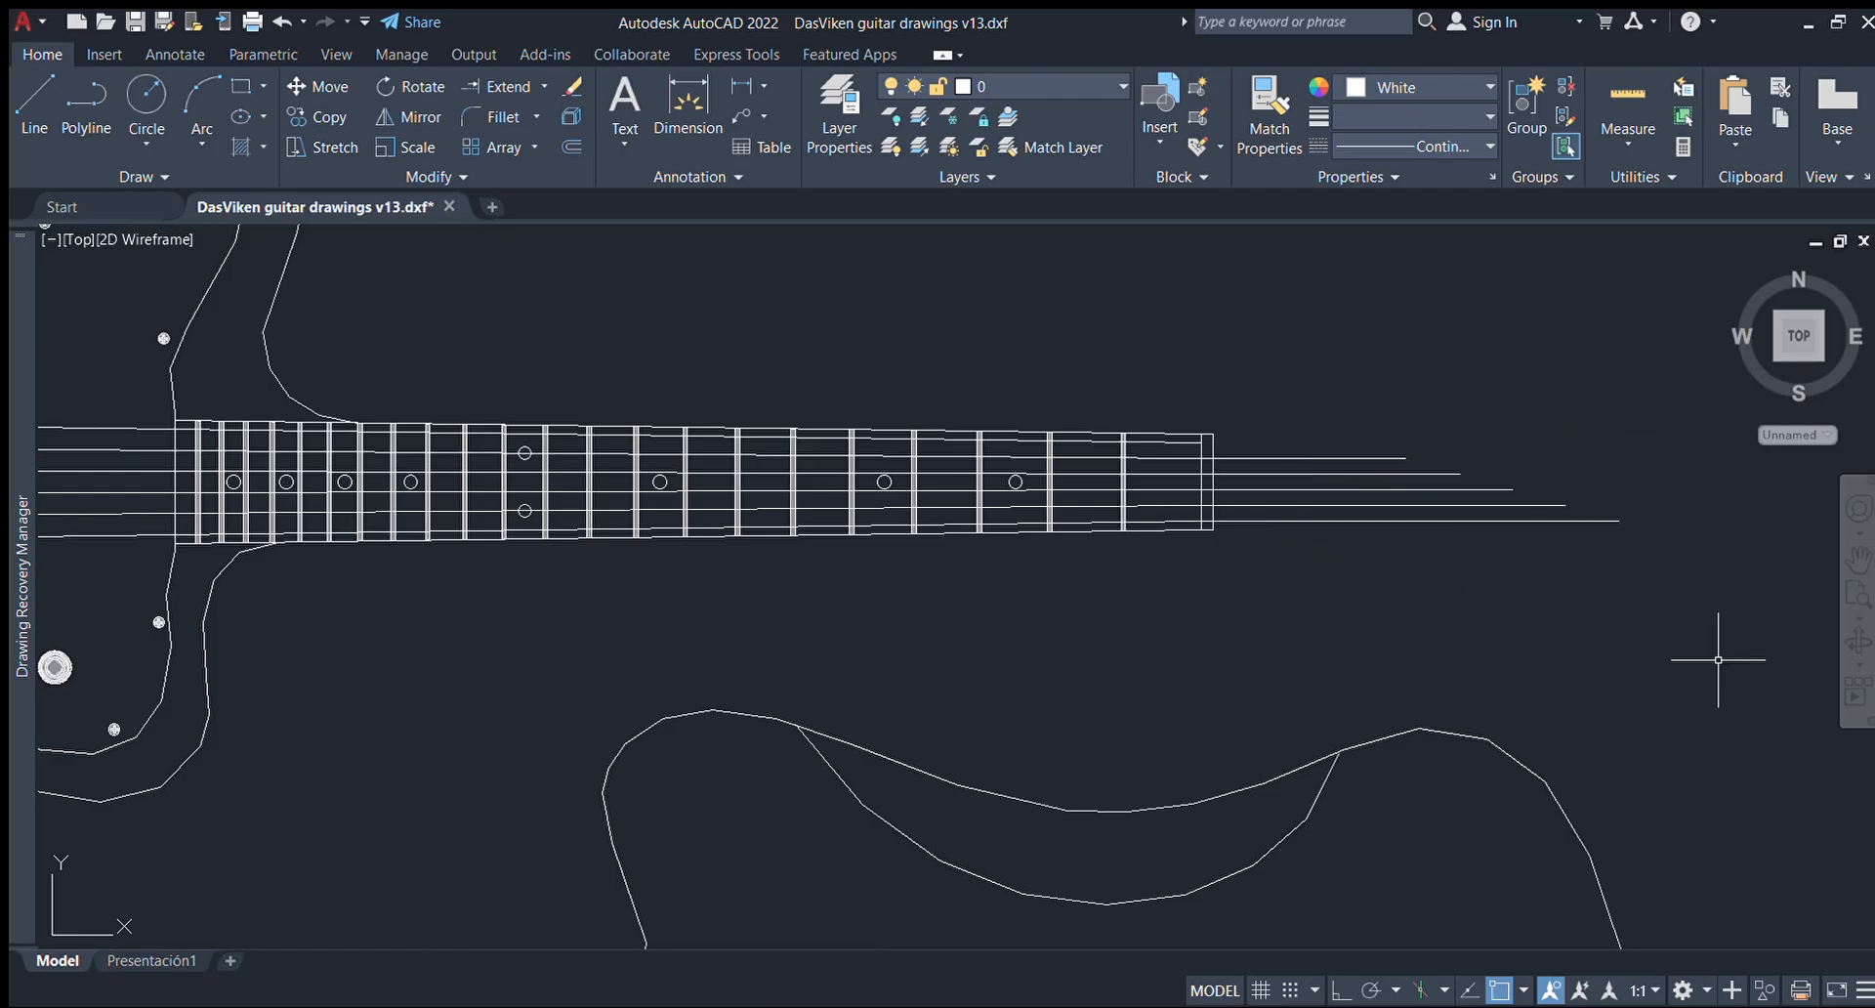
Stretch the nut end of the uppermost string line past the nut, in line with its existing direction, to beyond the adjacent string's end.
{"action": "scroll", "coordinate": [1611, 547], "scroll_direction": "down", "scroll_amount": 2}
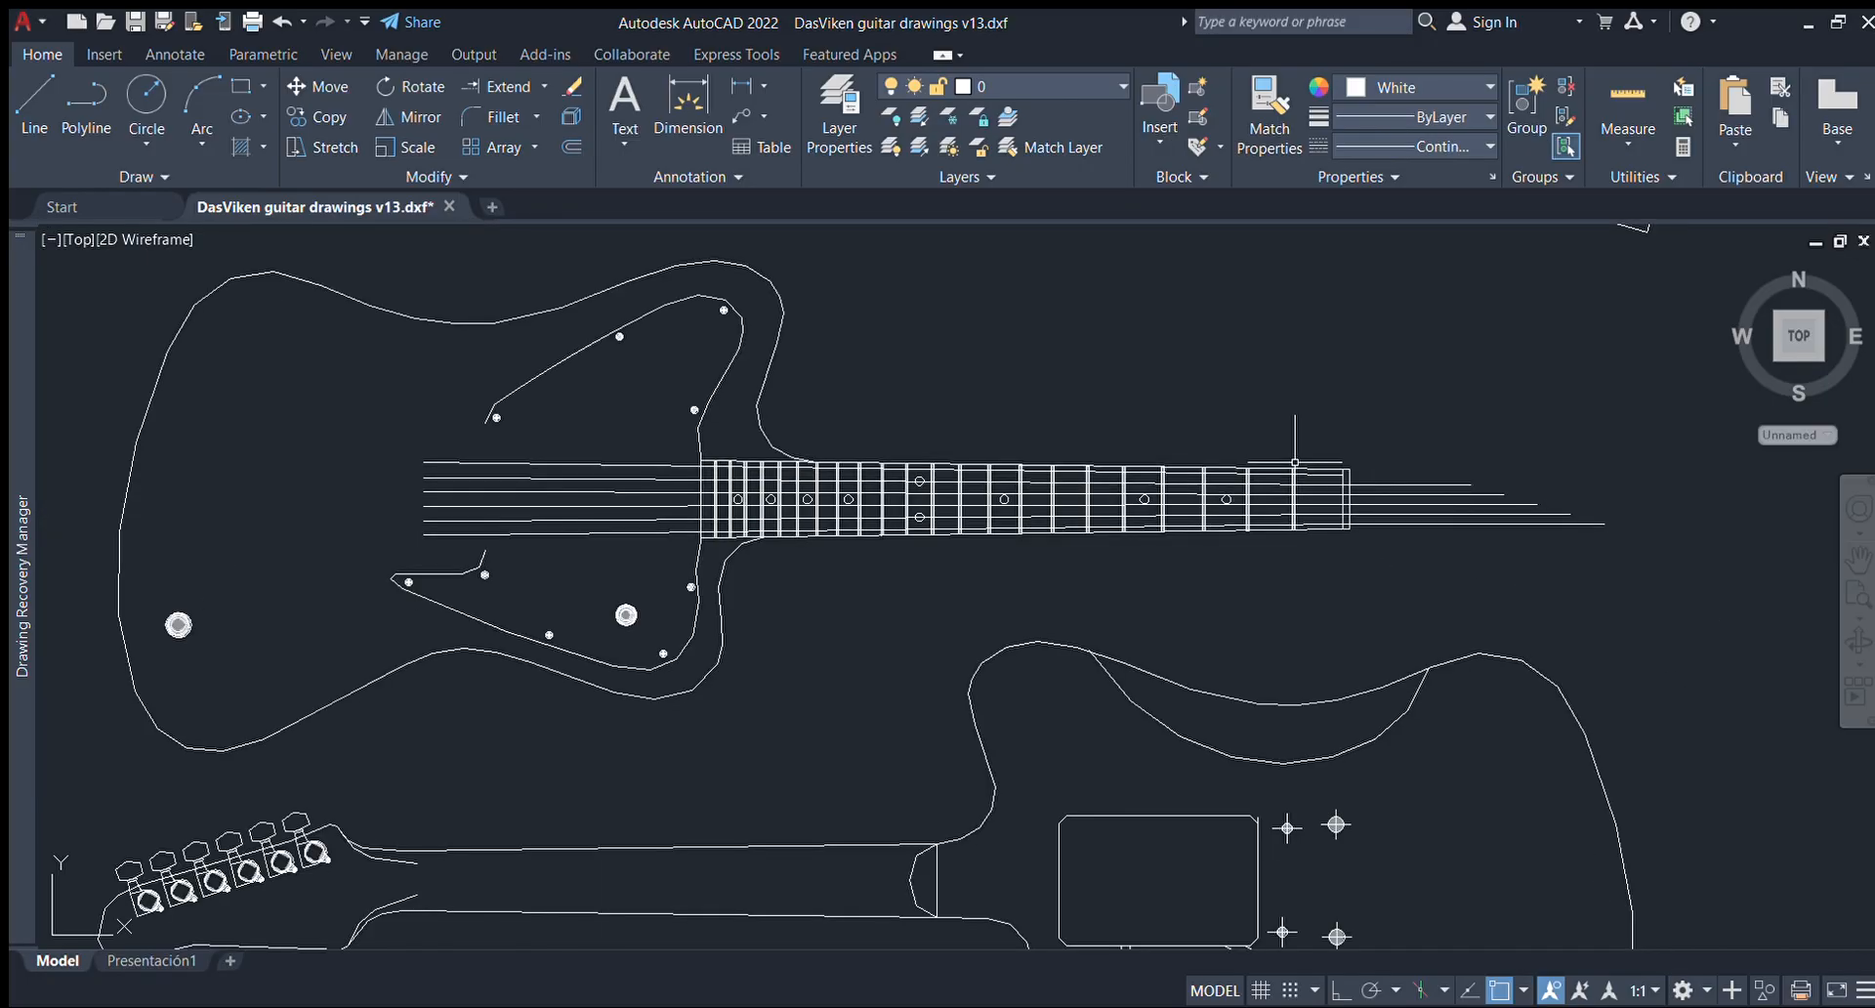
{"action": "scroll", "coordinate": [1294, 459], "scroll_direction": "up", "scroll_amount": 2}
{"action": "left_click", "coordinate": [1386, 483]}
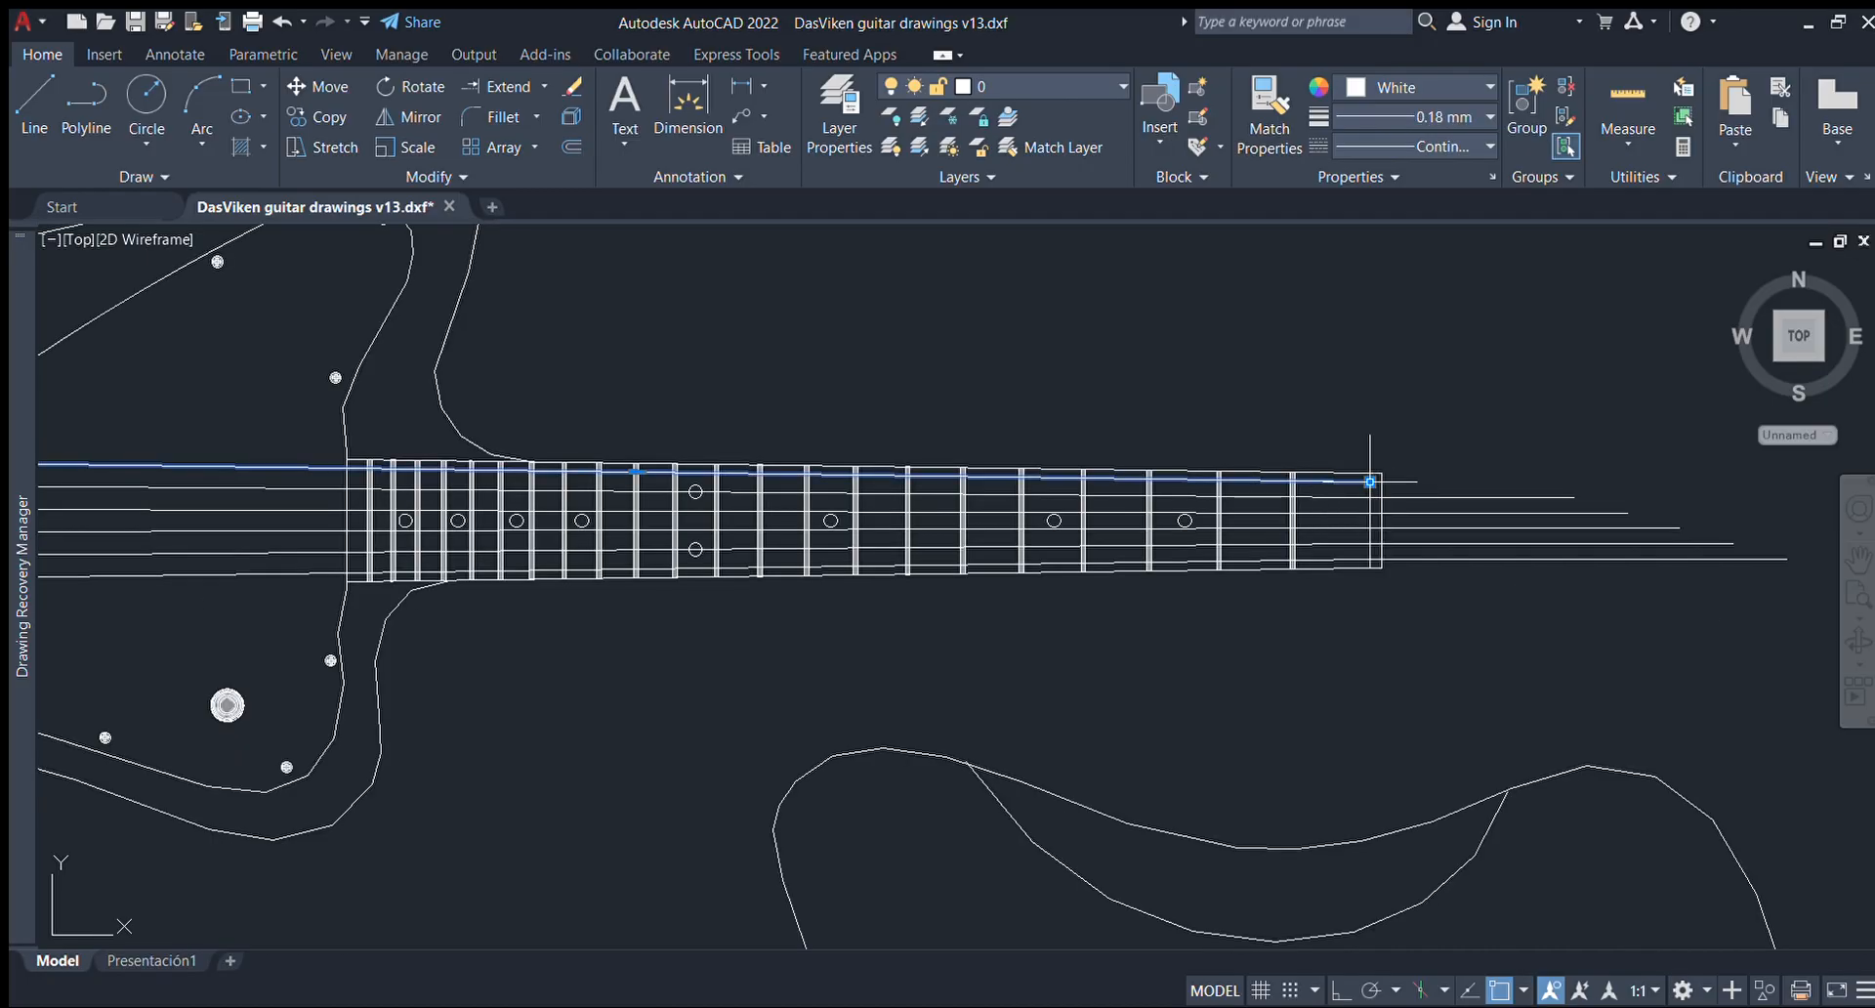
{"action": "scroll", "coordinate": [1397, 481], "scroll_direction": "up", "scroll_amount": 5}
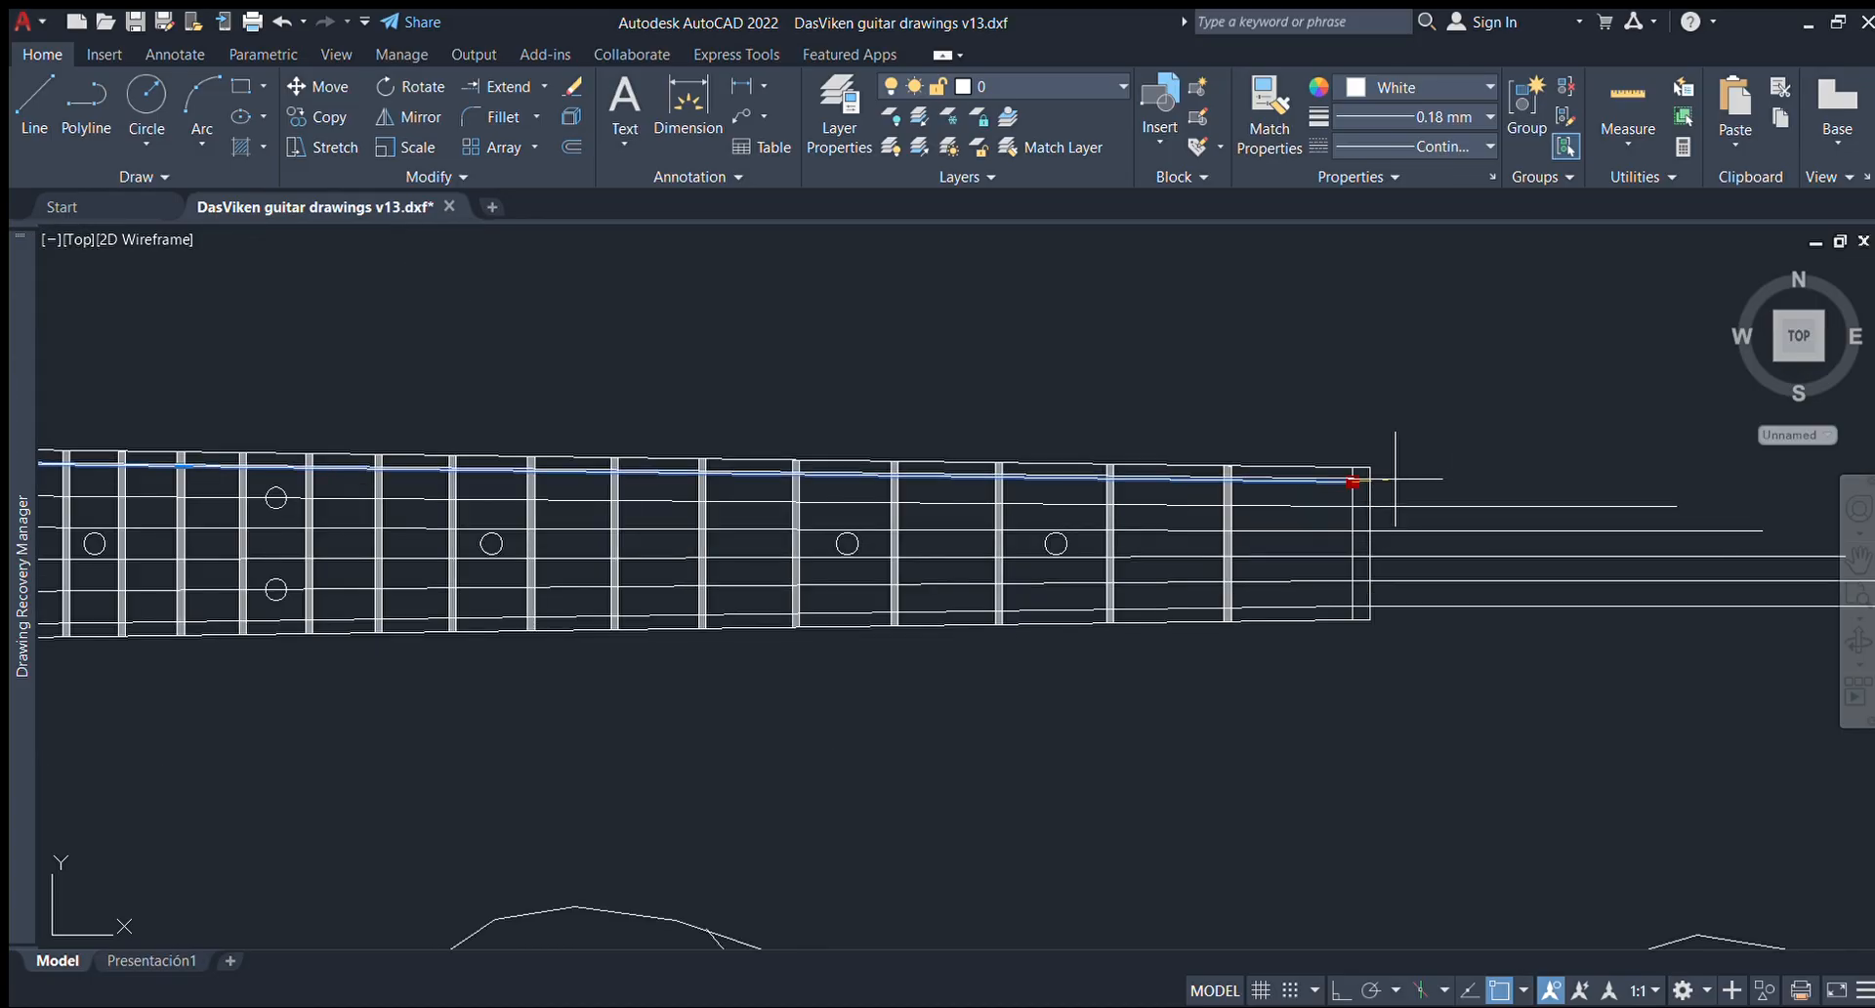
{"action": "left_click", "coordinate": [1278, 486]}
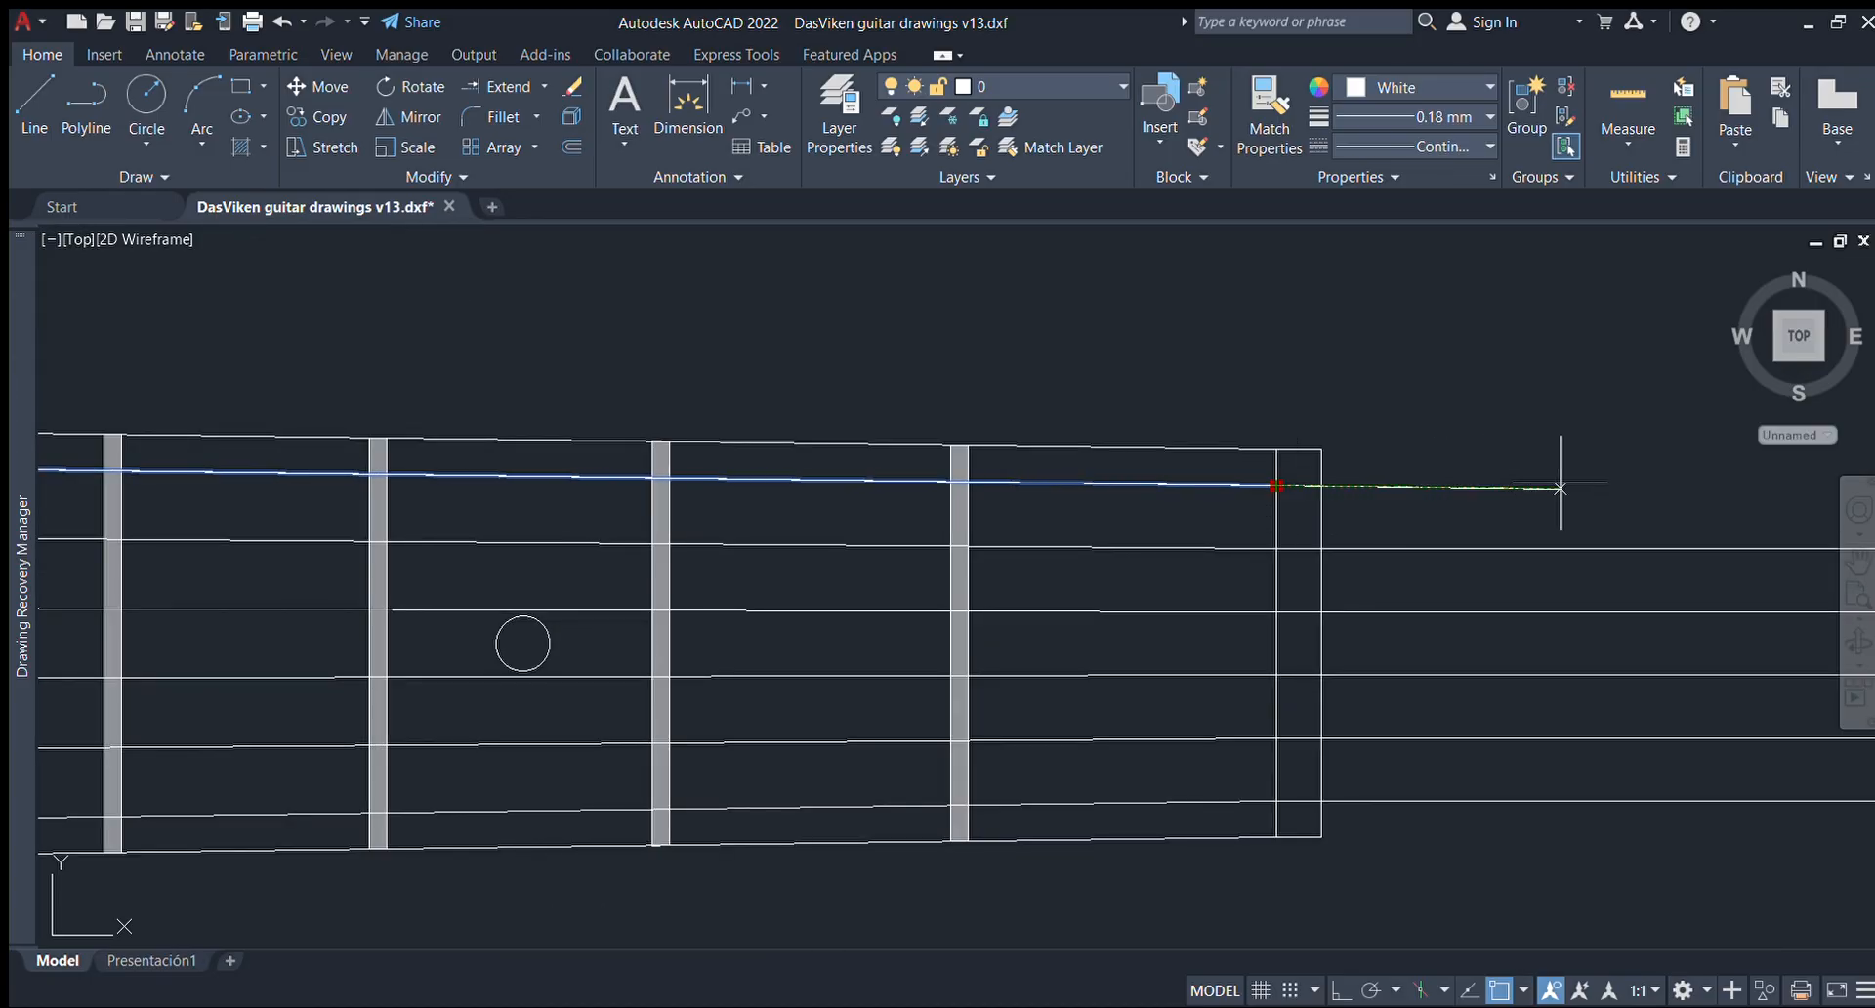
{"action": "scroll", "coordinate": [1624, 488], "scroll_direction": "down", "scroll_amount": 3}
{"action": "middle_click_drag", "start_coordinate": [1633, 493], "coordinate": [1048, 493]}
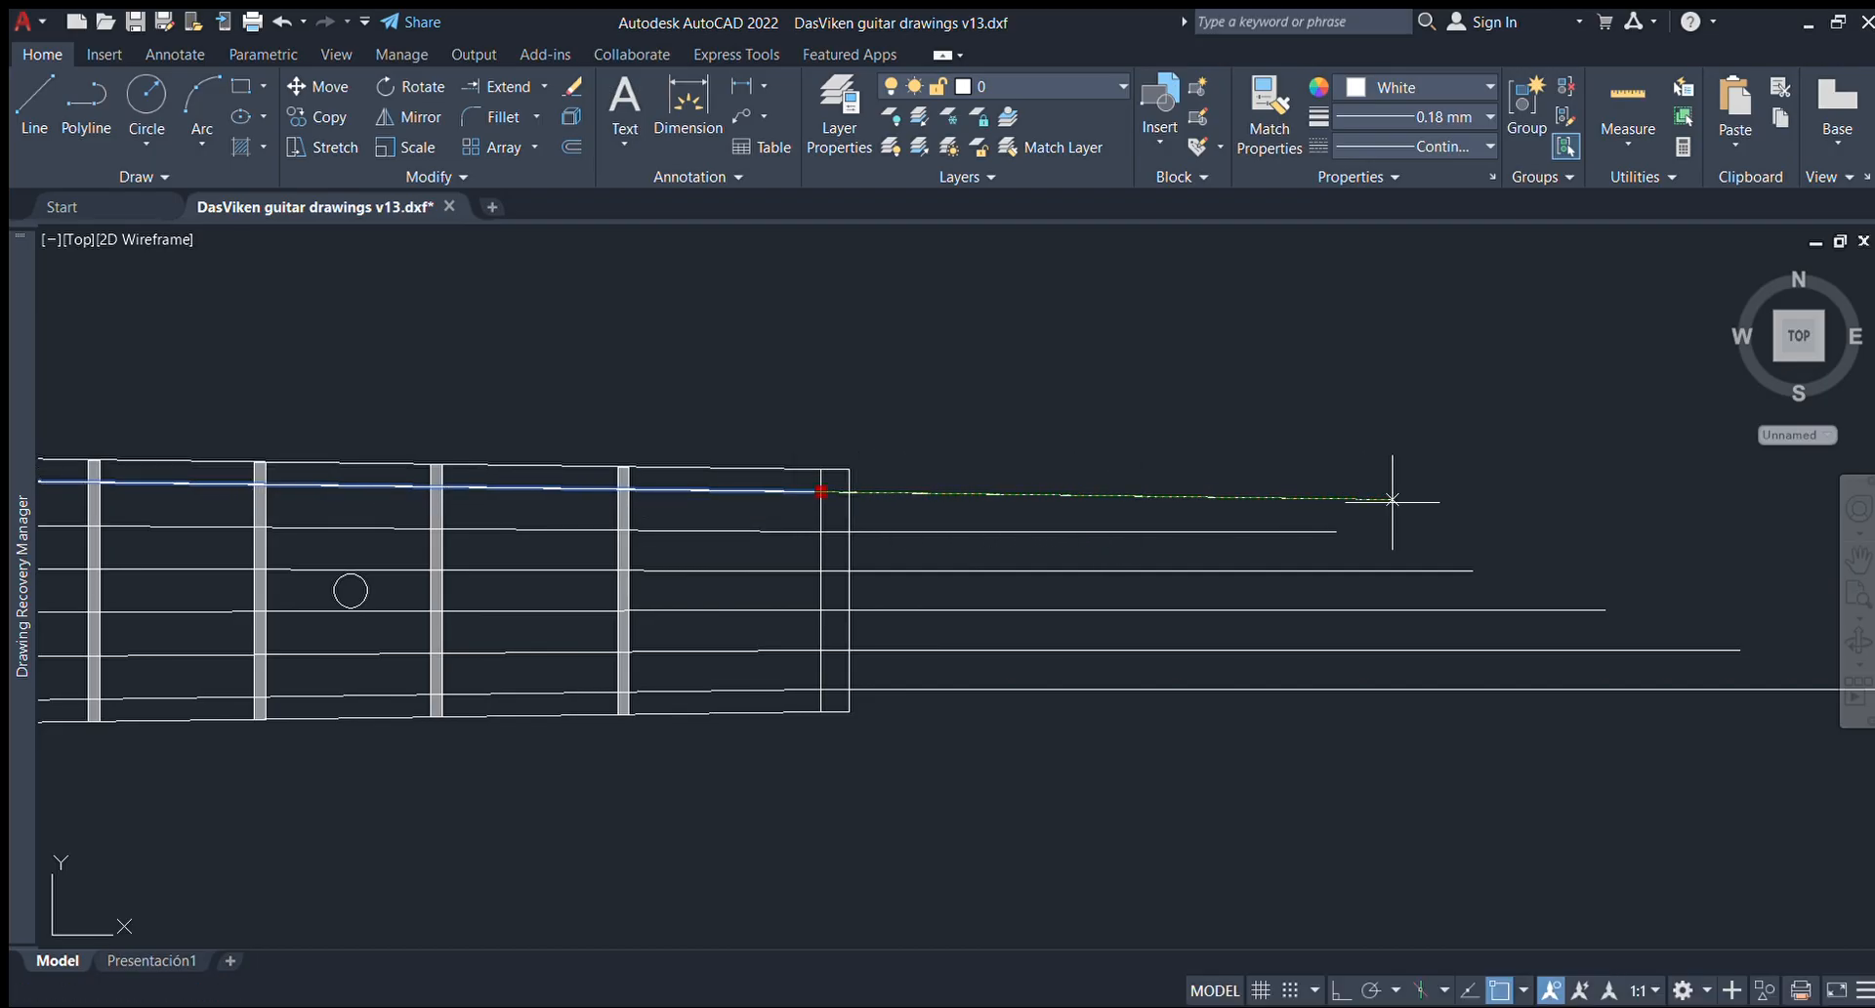
{"action": "left_click", "coordinate": [1715, 502]}
{"action": "scroll", "coordinate": [1704, 483], "scroll_direction": "down", "scroll_amount": 4}
{"action": "scroll", "coordinate": [1384, 476], "scroll_direction": "up", "scroll_amount": 2}
{"action": "middle_click_drag", "start_coordinate": [1384, 475], "coordinate": [1536, 480]}
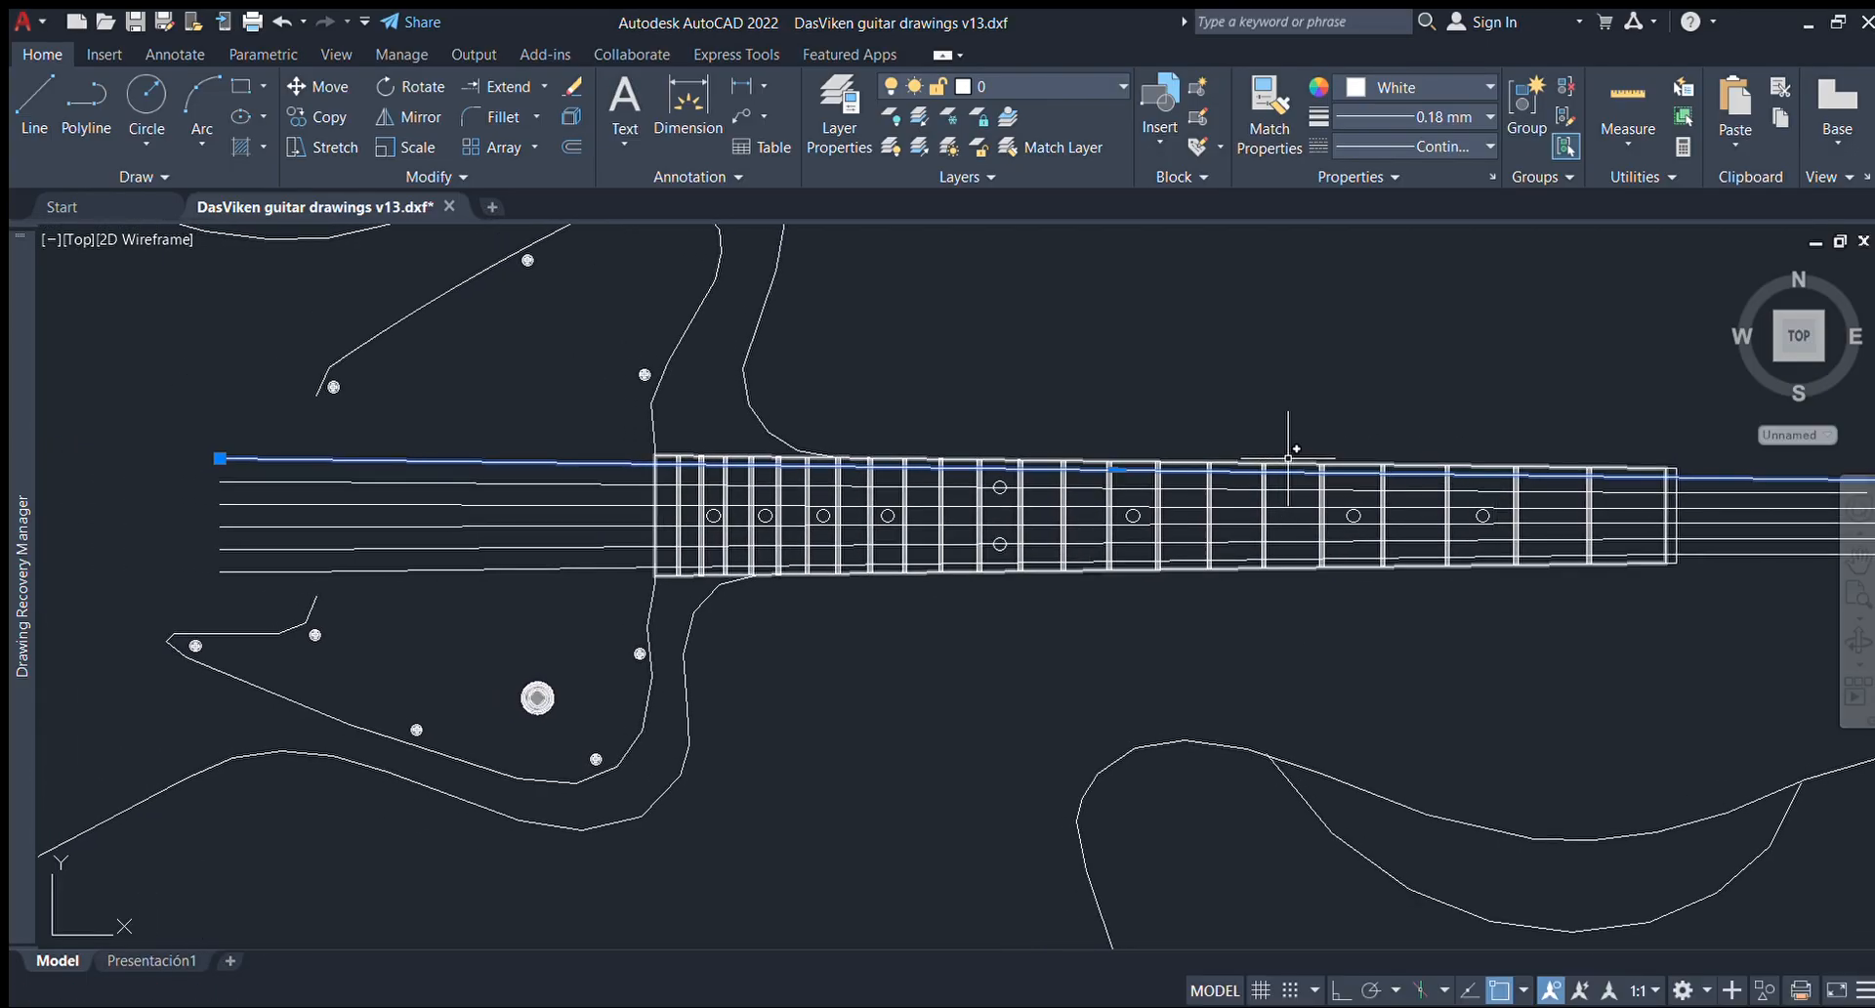
{"action": "key", "text": "Escape"}
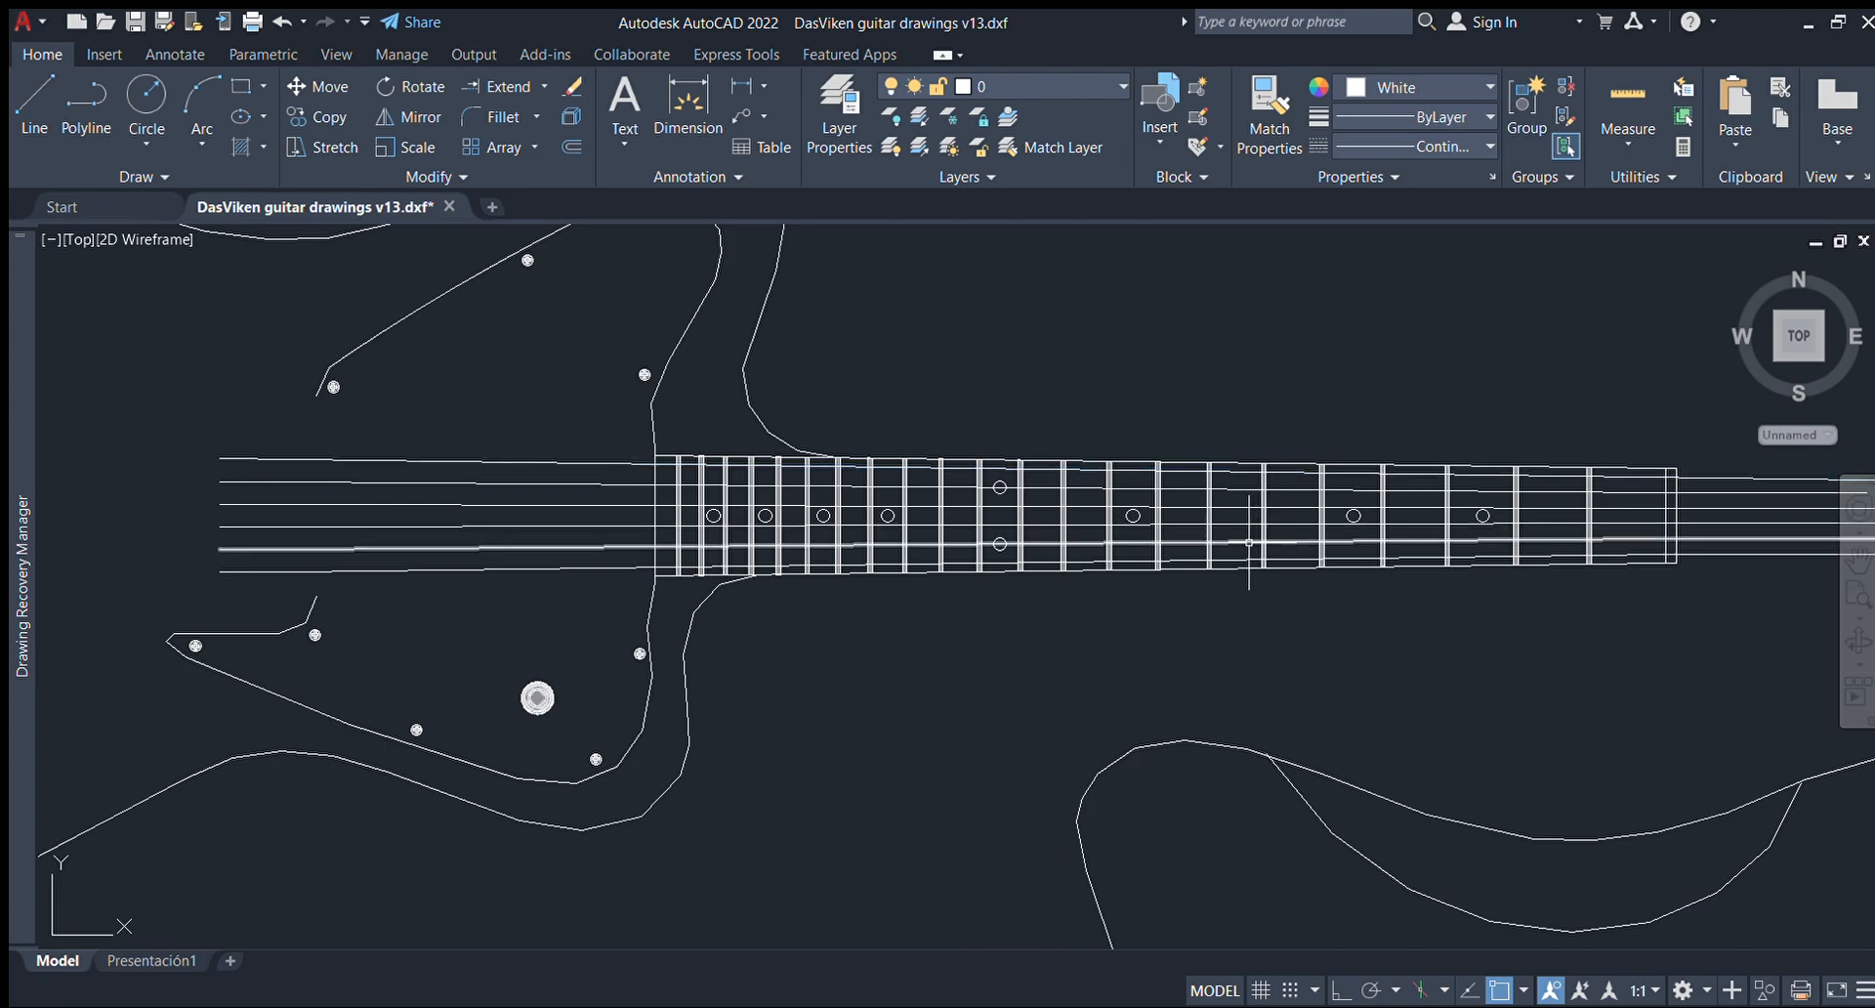
Delete the rectangular cavity and the short channel joining it to the circle on the back view.
{"action": "scroll", "coordinate": [1254, 539], "scroll_direction": "down", "scroll_amount": 2}
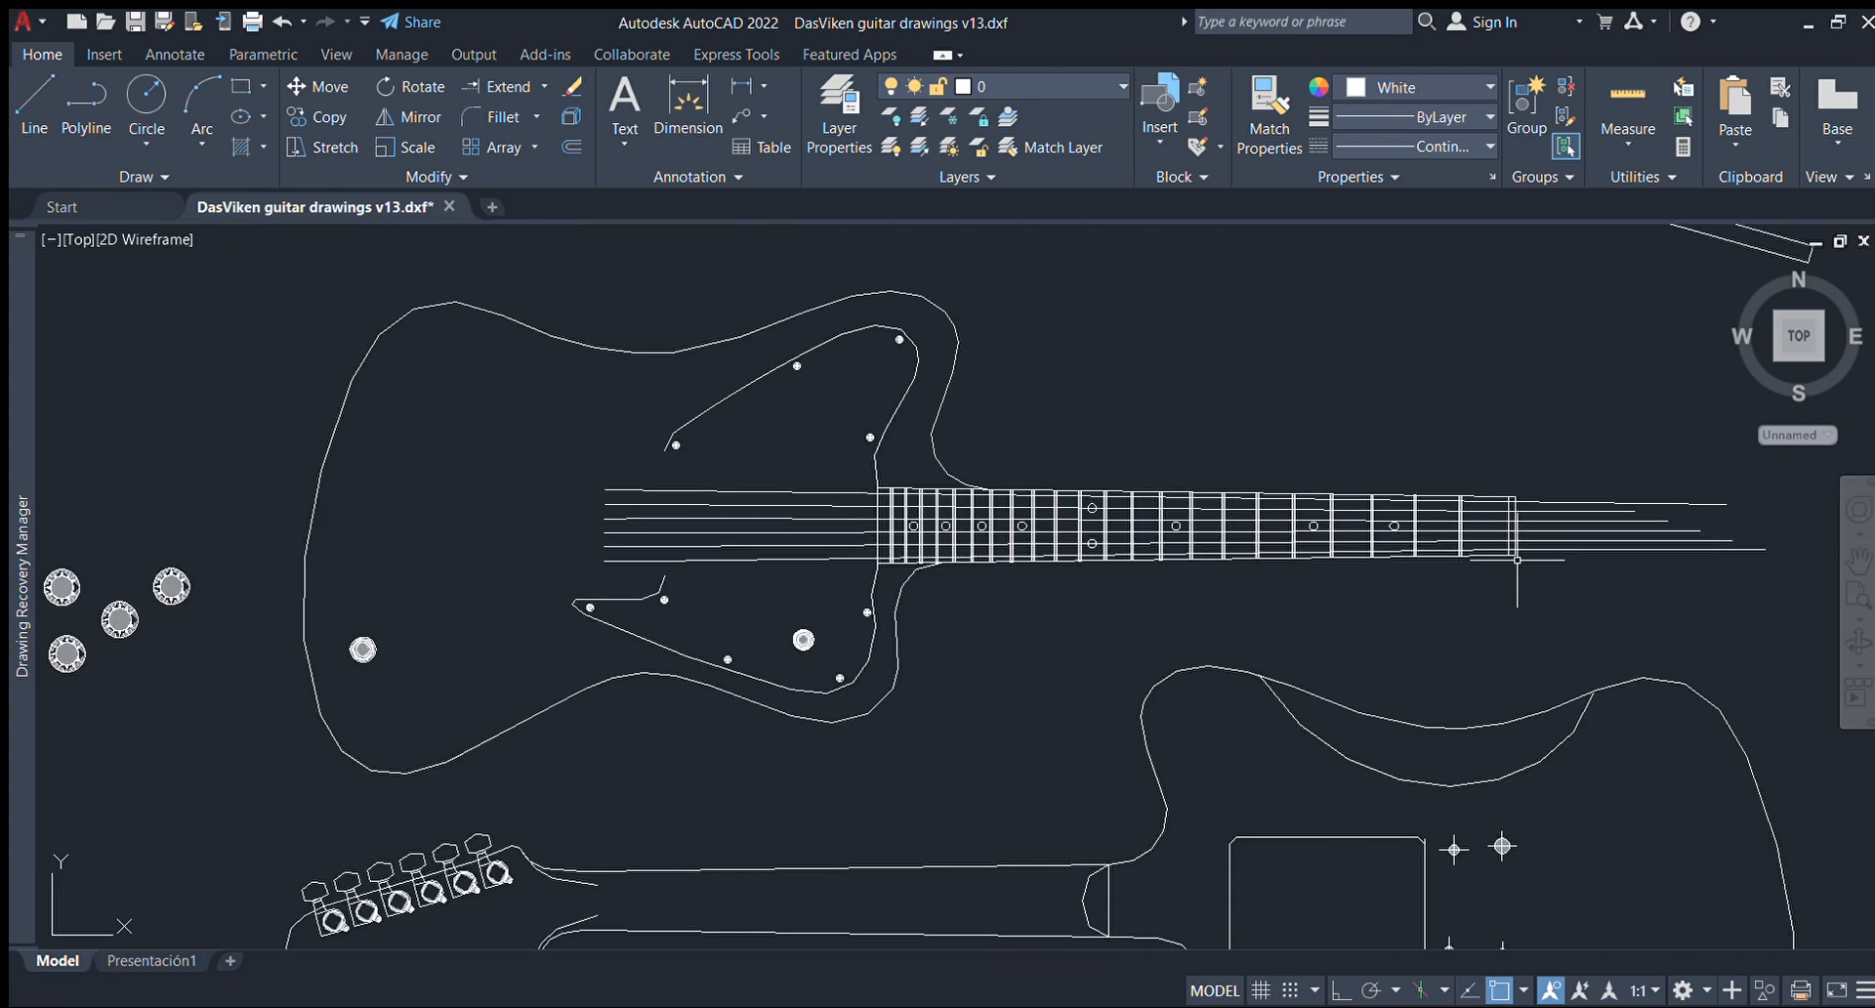
{"action": "scroll", "coordinate": [1515, 555], "scroll_direction": "down", "scroll_amount": 2}
{"action": "middle_click_drag", "start_coordinate": [1516, 577], "coordinate": [1455, 473]}
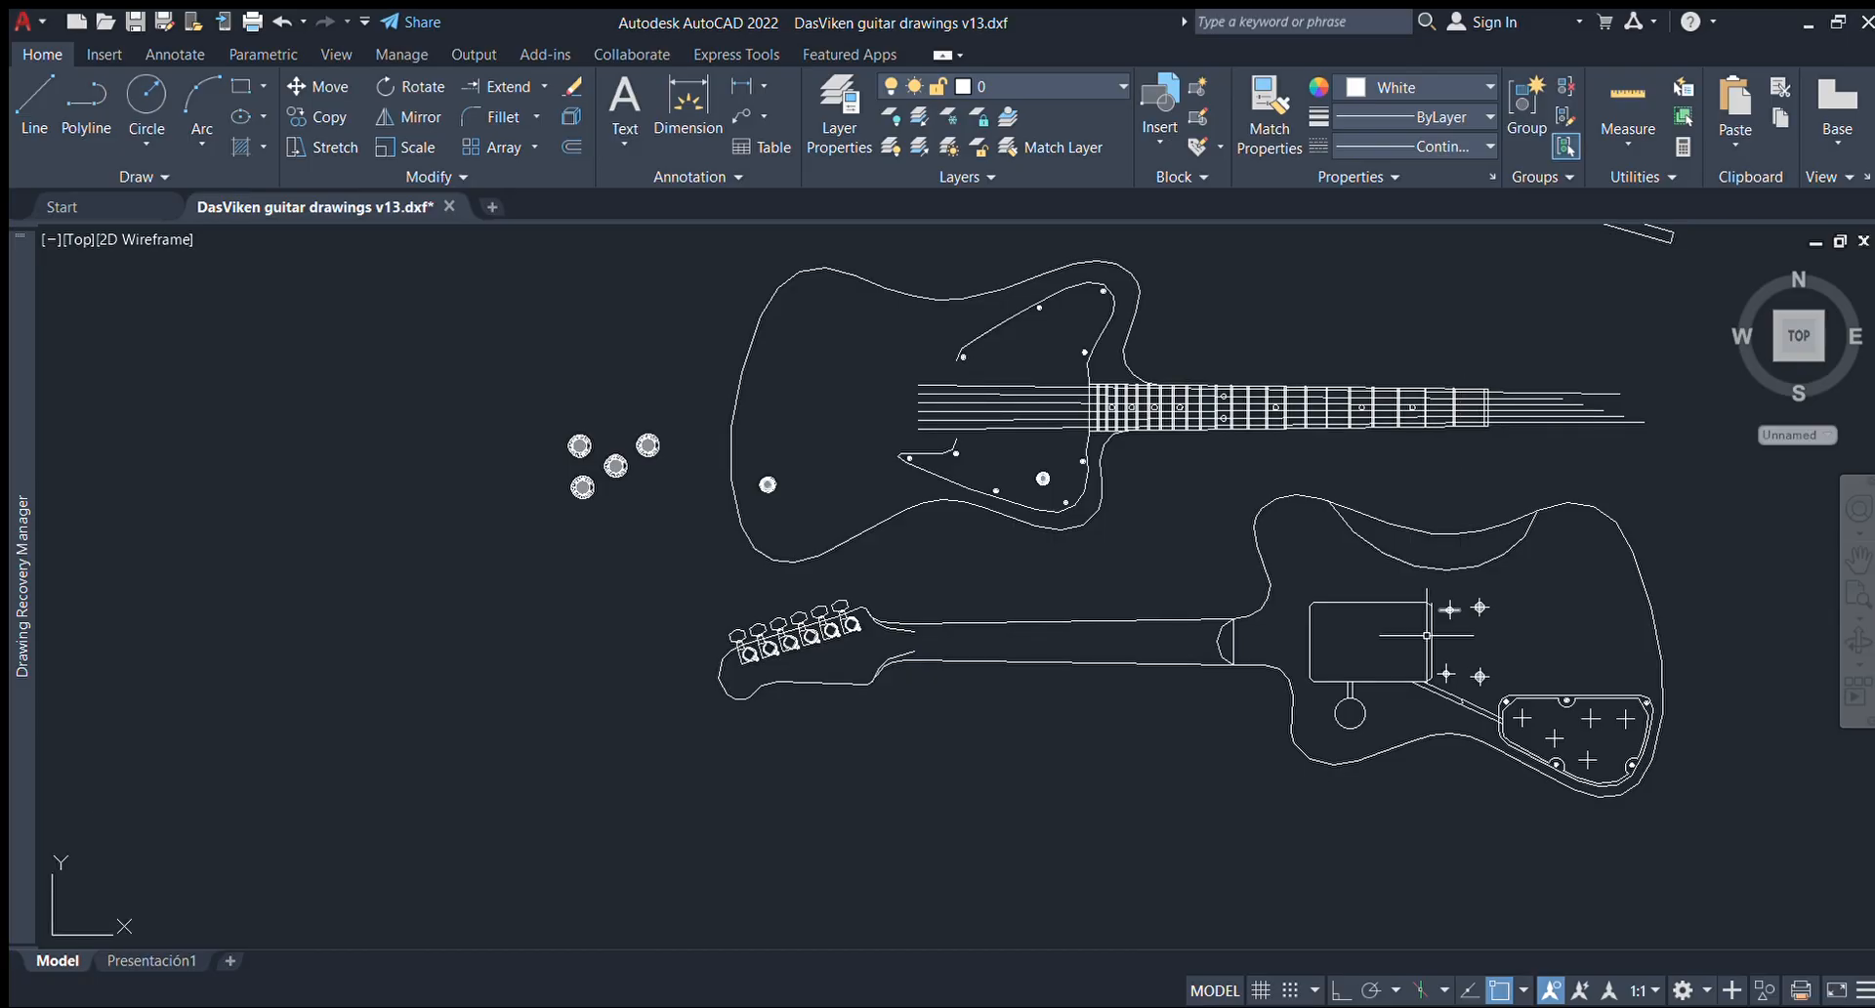
{"action": "scroll", "coordinate": [1401, 675], "scroll_direction": "up", "scroll_amount": 4}
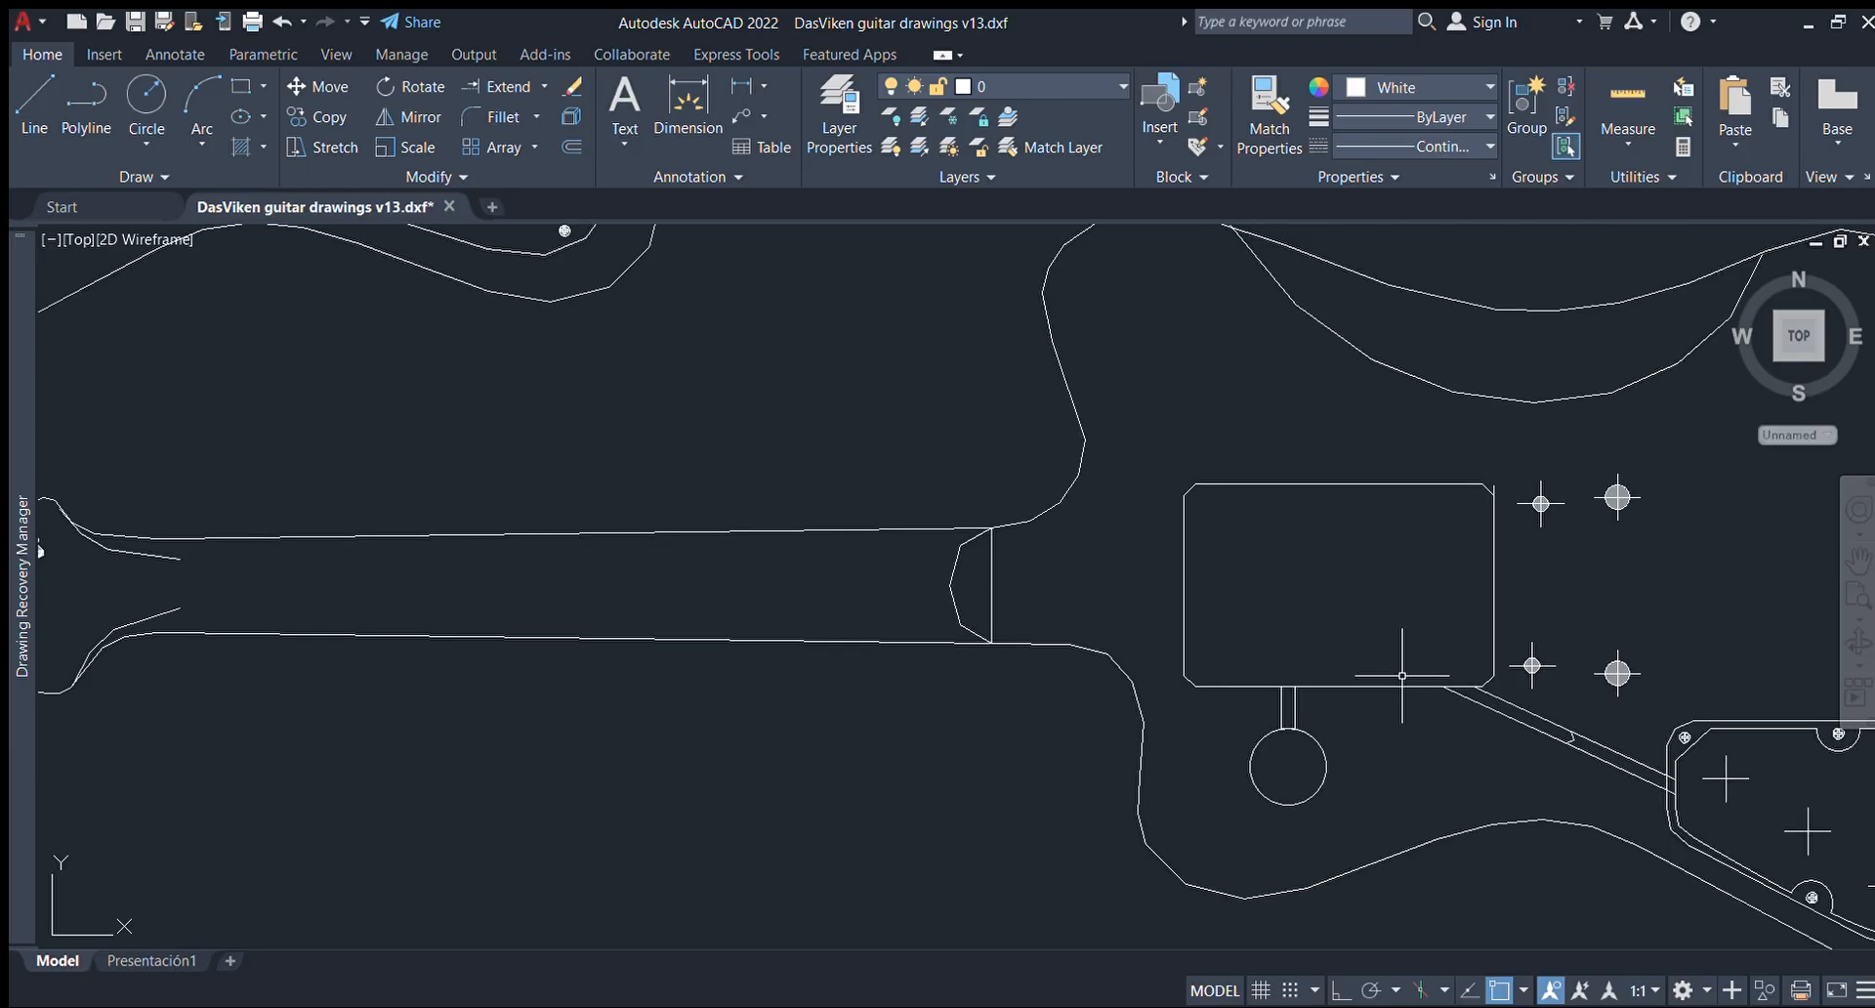
{"action": "left_click", "coordinate": [1152, 451]}
{"action": "left_click", "coordinate": [1515, 745]}
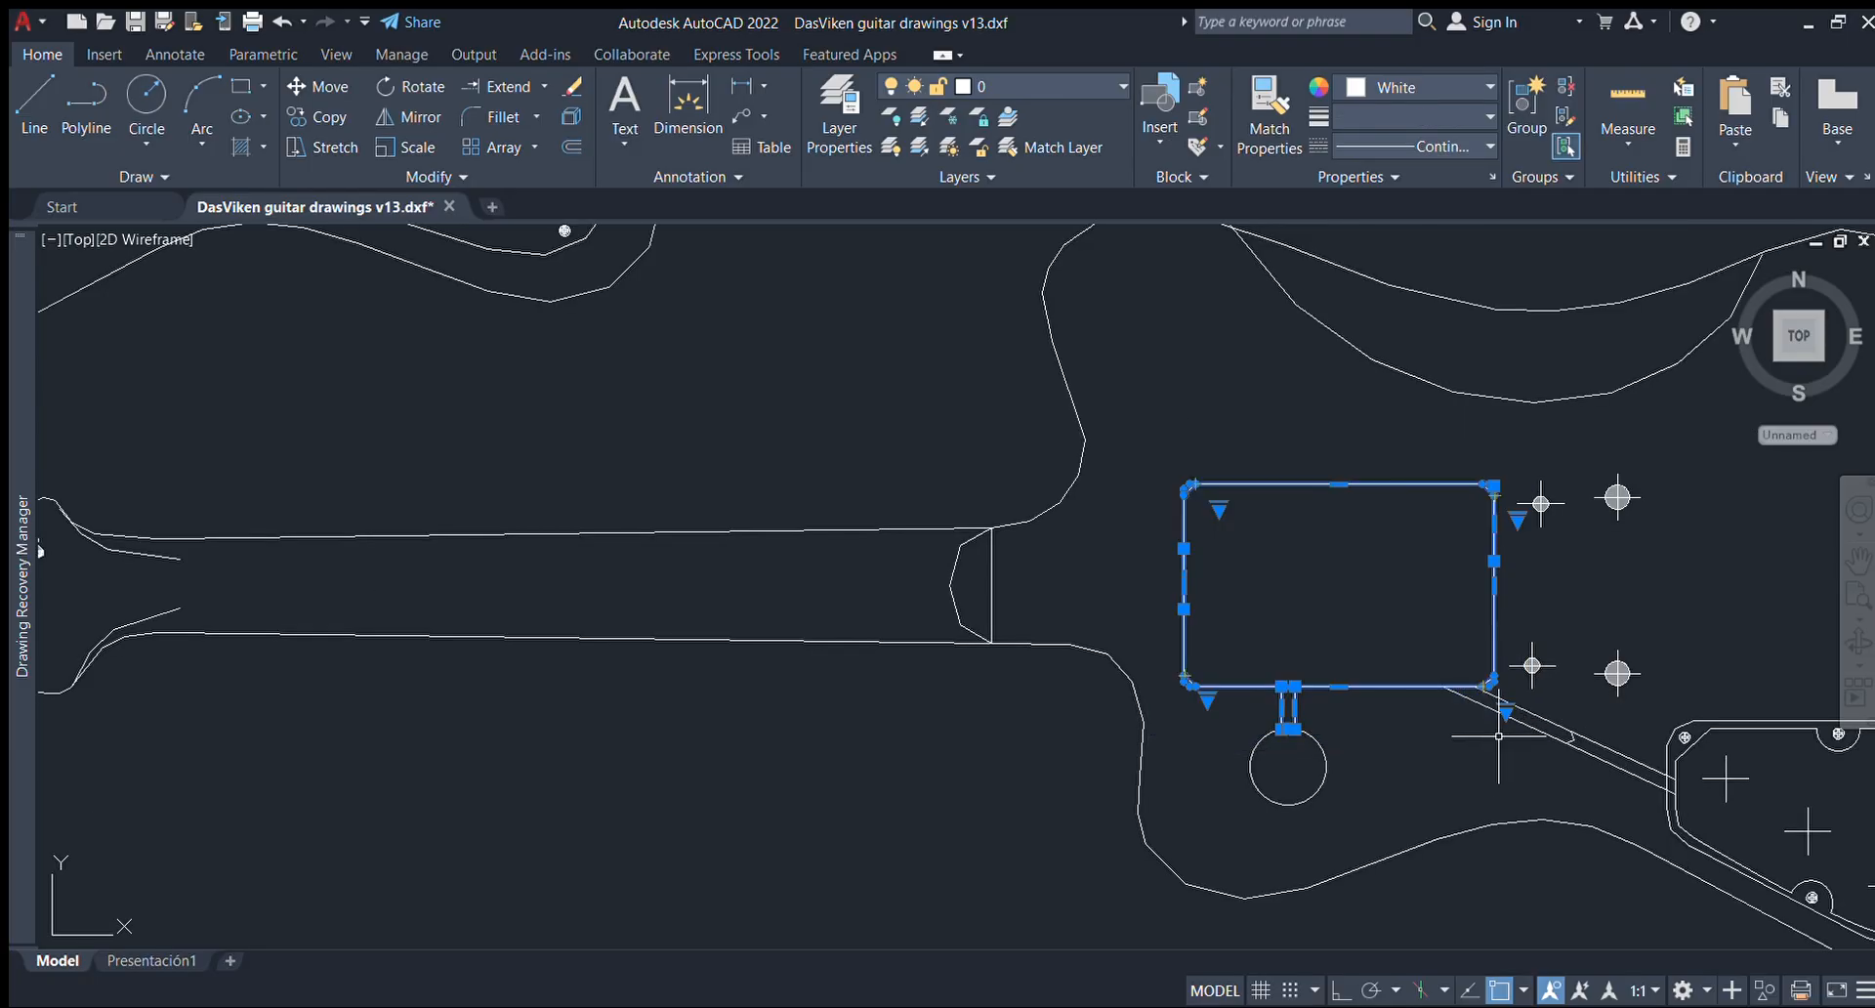
{"action": "key", "text": "Delete"}
Delete the four crosshair hole marks and the slanted wiring channel leading to the control cavity on the back view.
{"action": "middle_click_drag", "start_coordinate": [1426, 641], "coordinate": [1259, 548]}
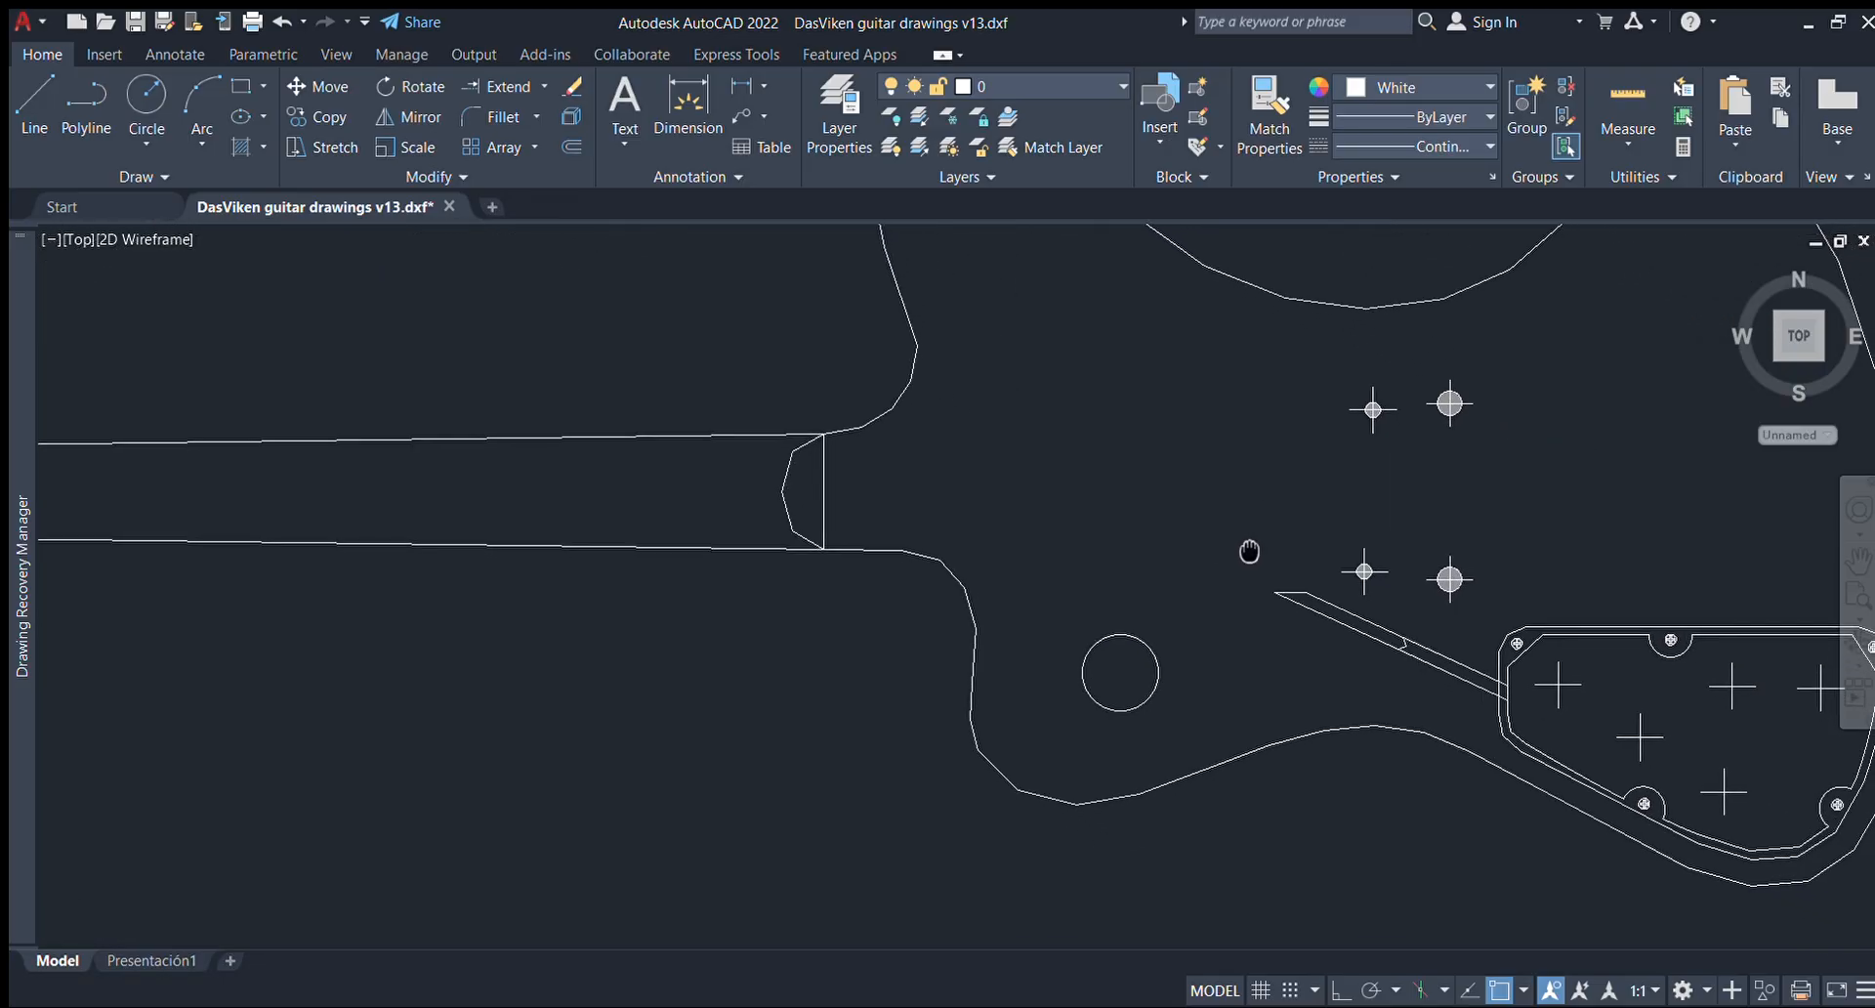
{"action": "left_click", "coordinate": [1329, 362]}
{"action": "left_click", "coordinate": [1497, 615]}
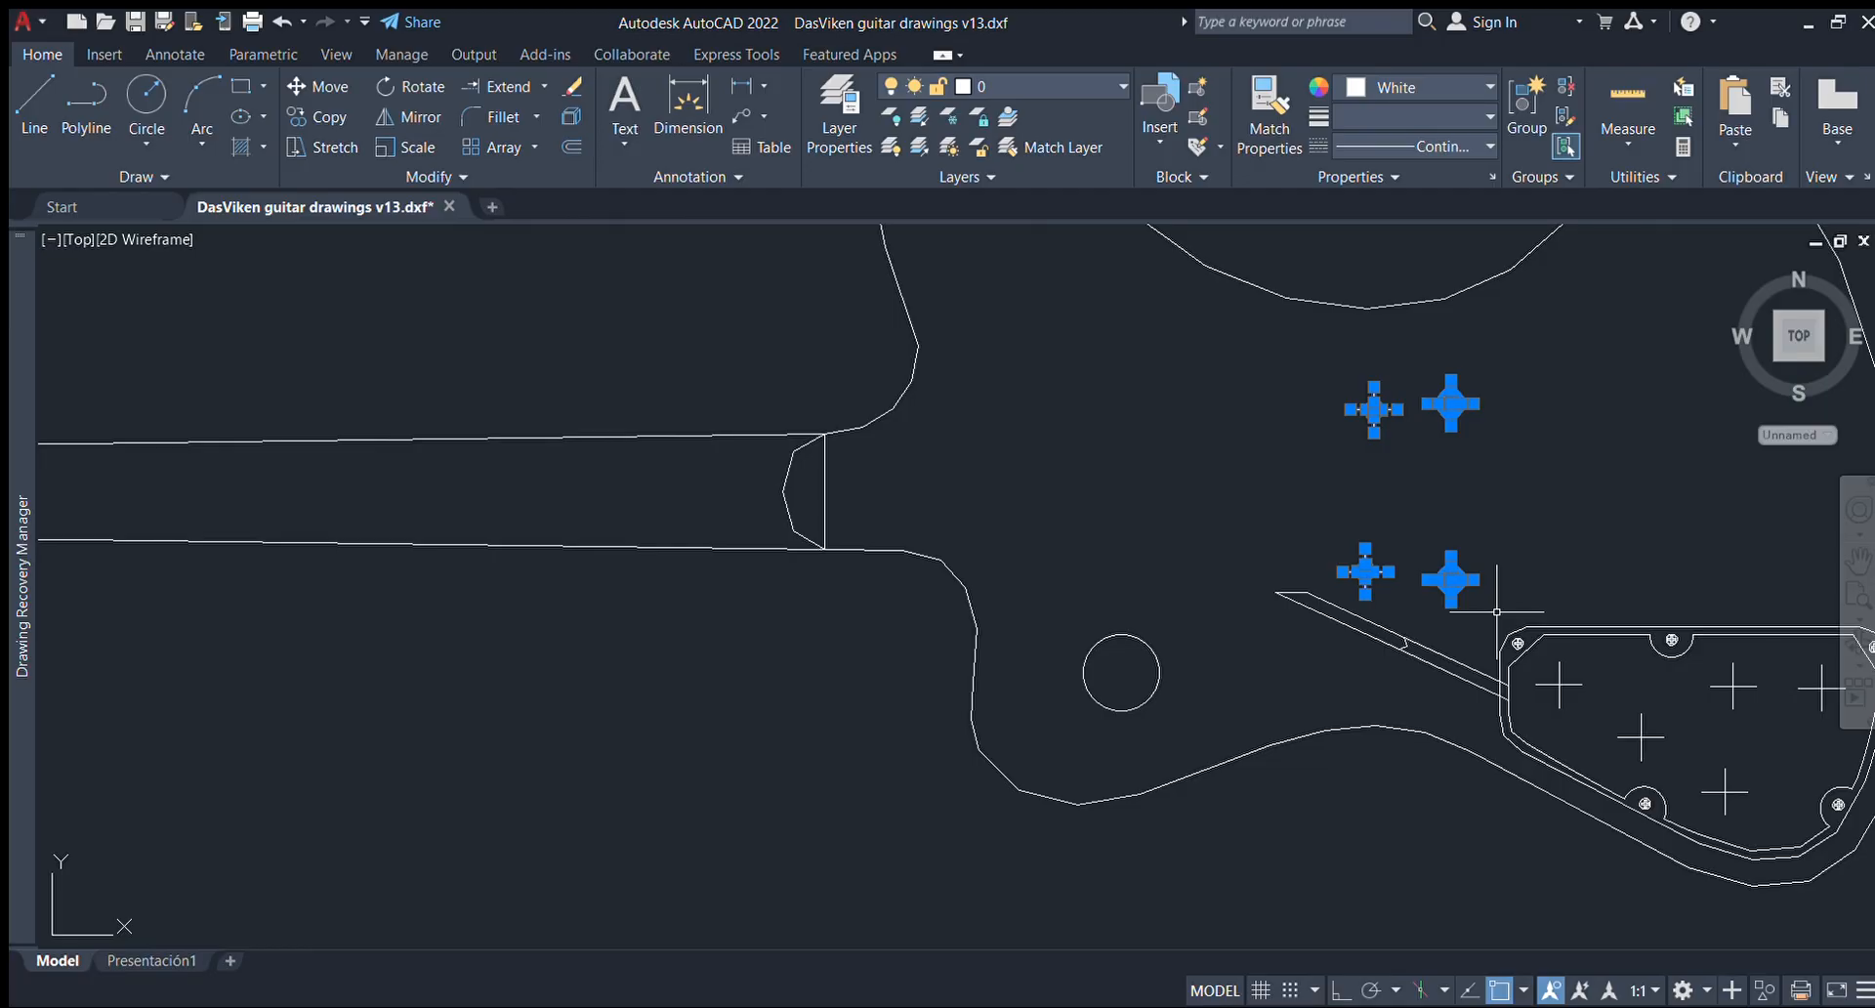
{"action": "key", "text": "Delete"}
{"action": "left_click", "coordinate": [1254, 572]}
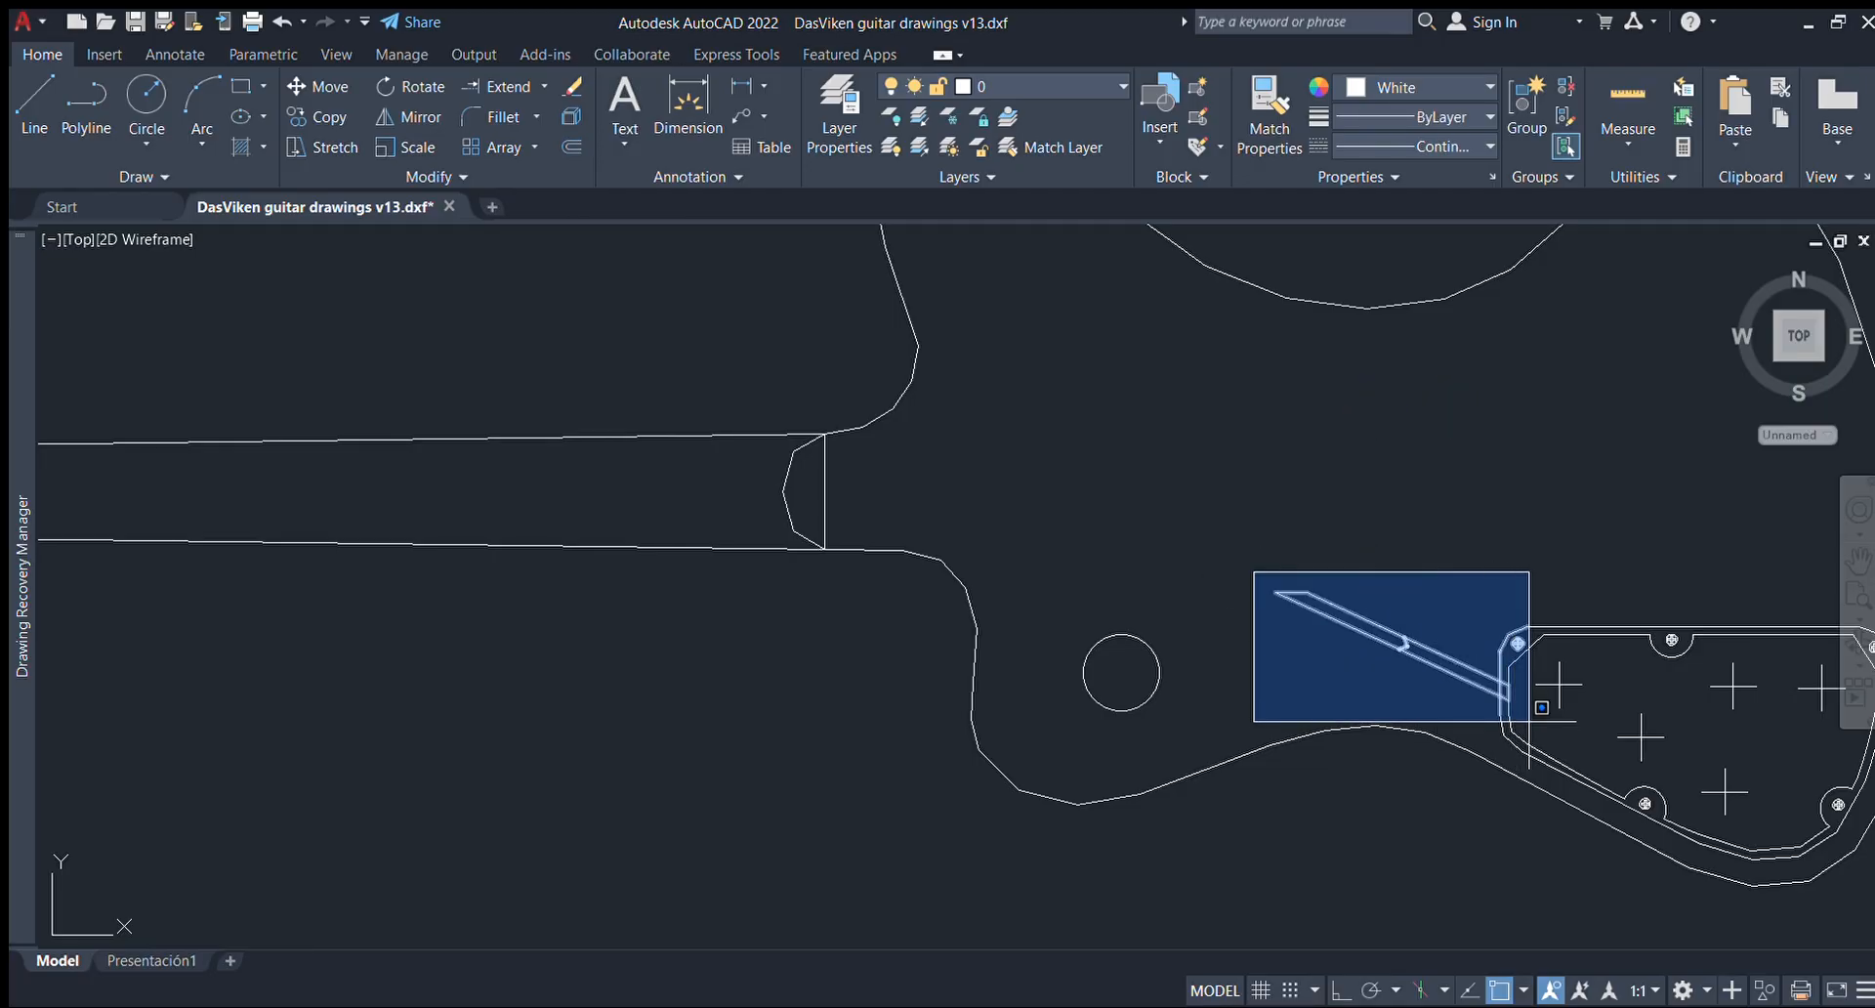
{"action": "left_click", "coordinate": [1529, 723]}
{"action": "key", "text": "Delete"}
Delete the control cavity on the back view, including its double outline, screw bosses and crosshair hole marks.
{"action": "middle_click_drag", "start_coordinate": [1272, 594], "coordinate": [1143, 565]}
{"action": "left_click", "coordinate": [1278, 564]}
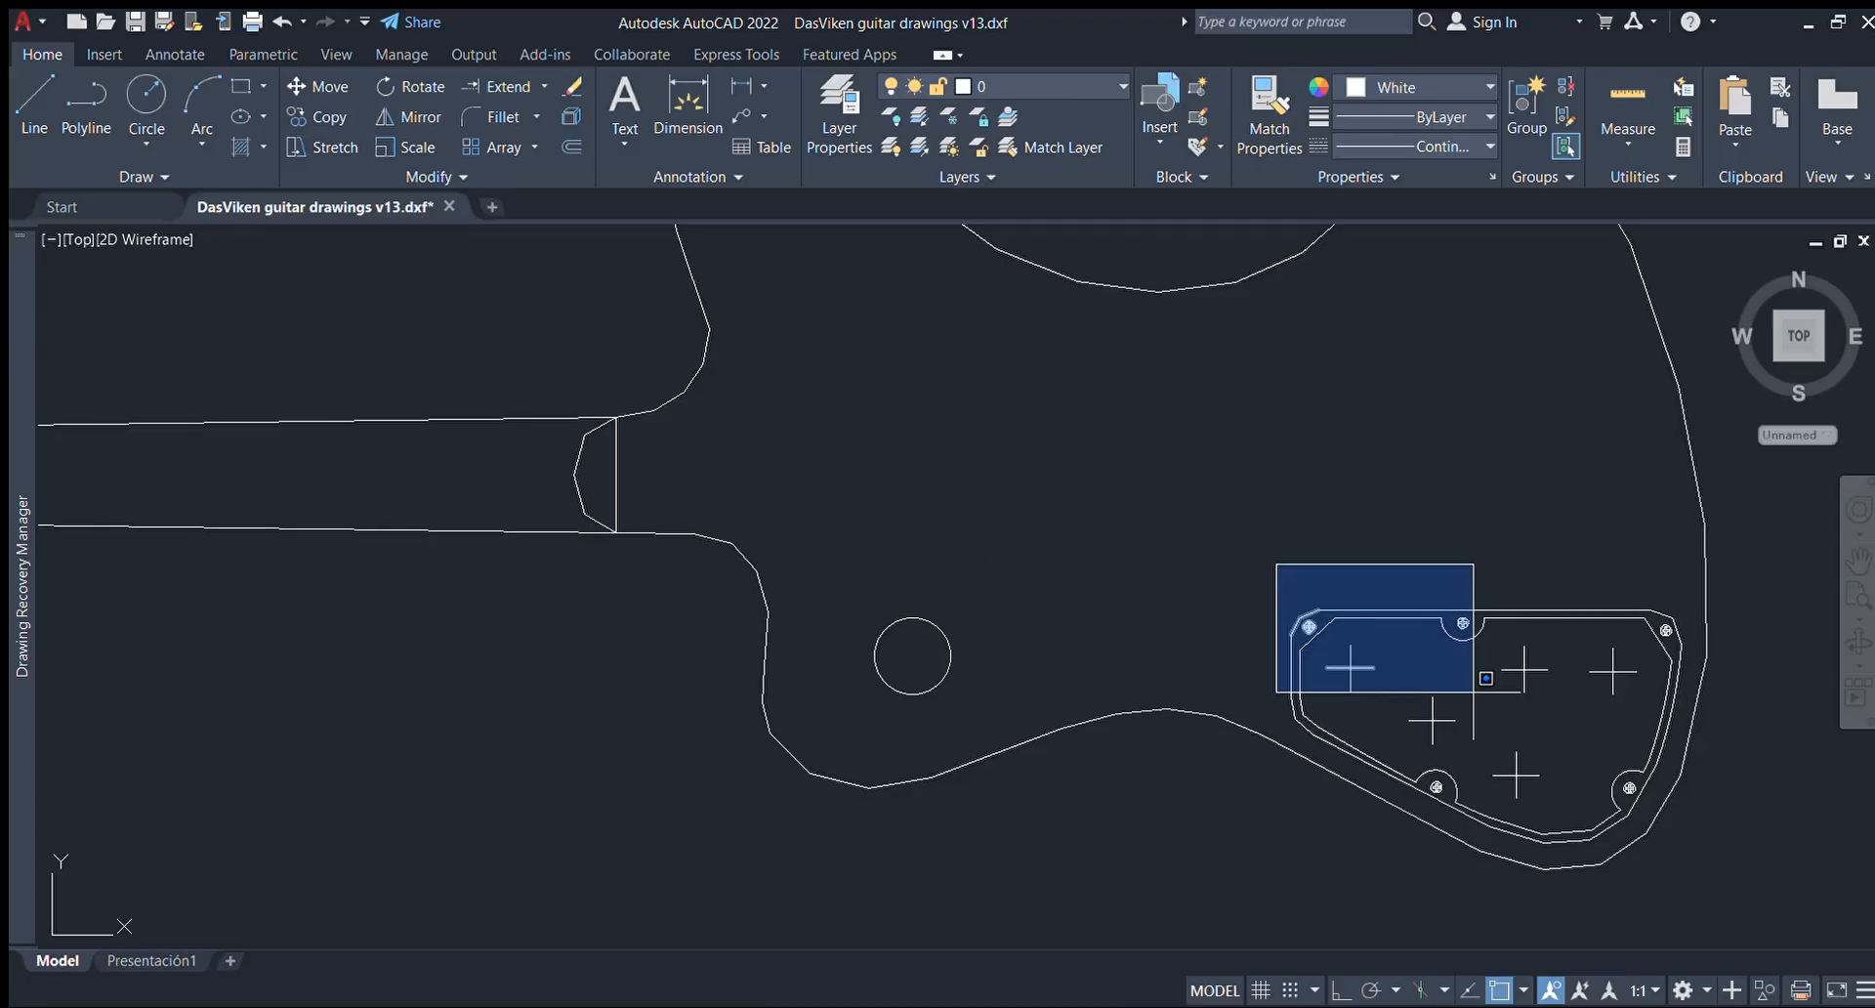
{"action": "left_click", "coordinate": [1688, 850]}
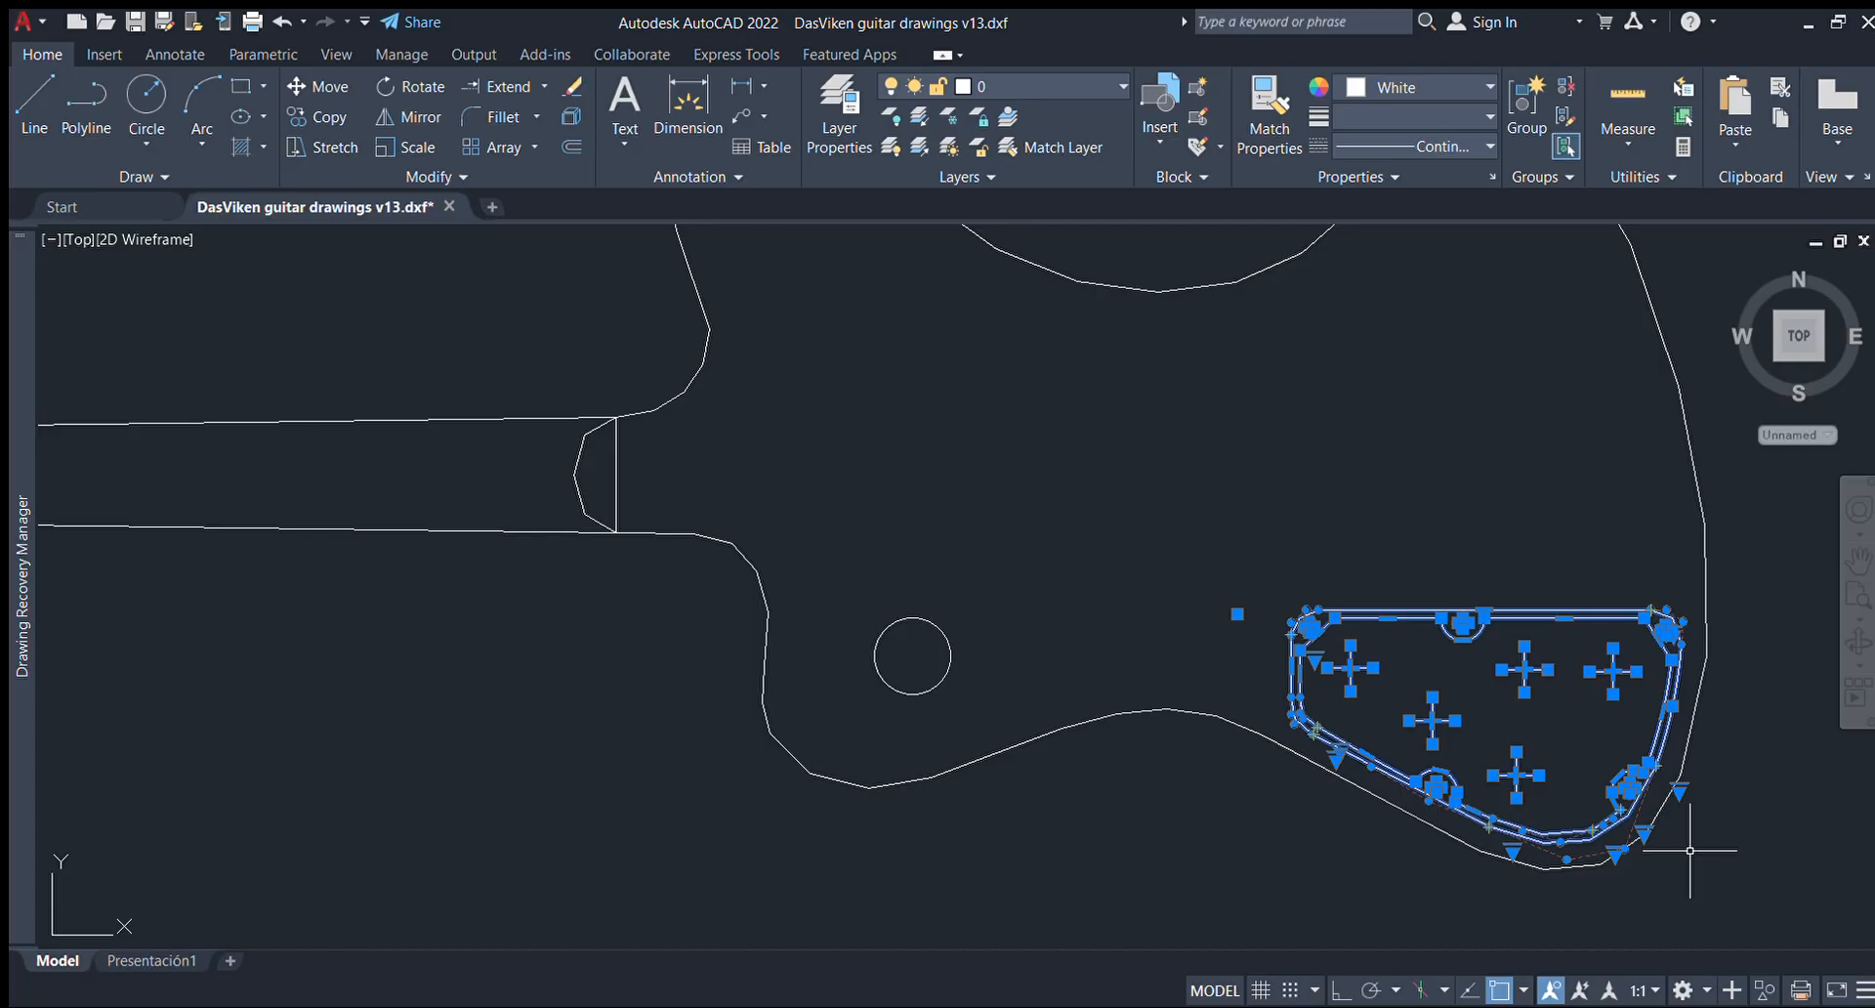
{"action": "key", "text": "Delete"}
{"action": "scroll", "coordinate": [1504, 727], "scroll_direction": "down", "scroll_amount": 4}
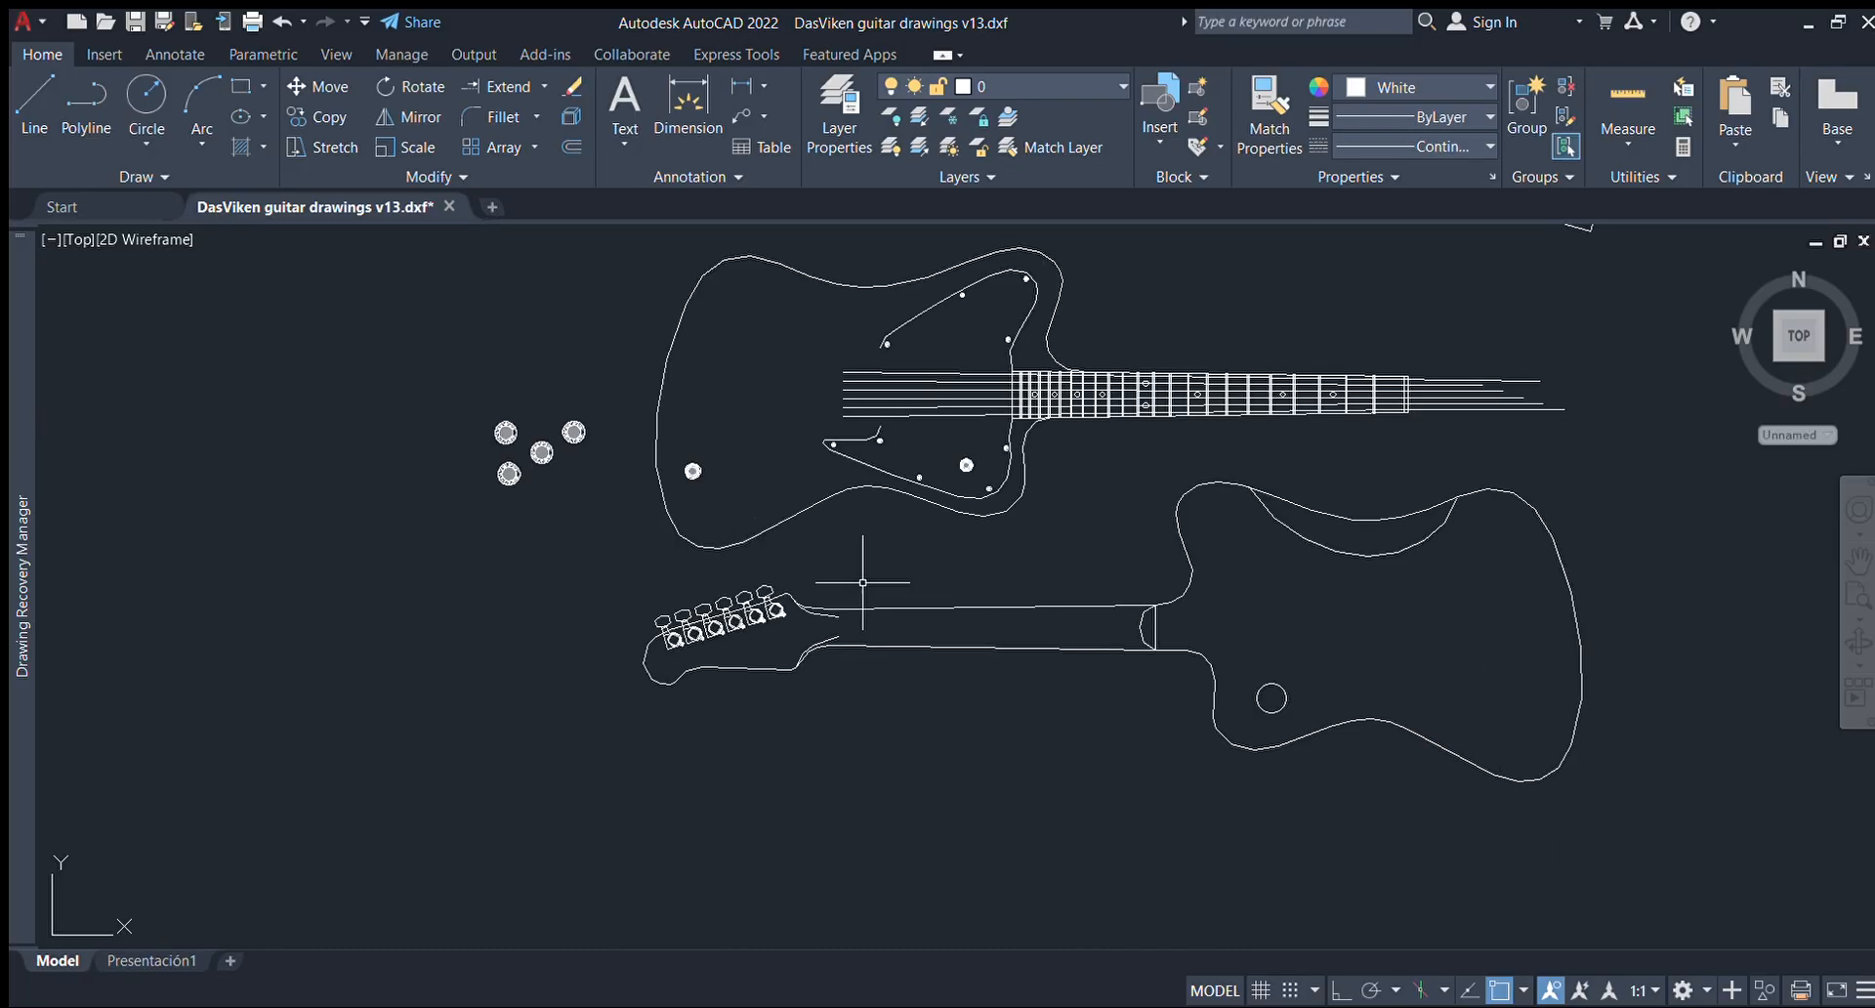
{"action": "middle_click_drag", "start_coordinate": [862, 582], "coordinate": [893, 670]}
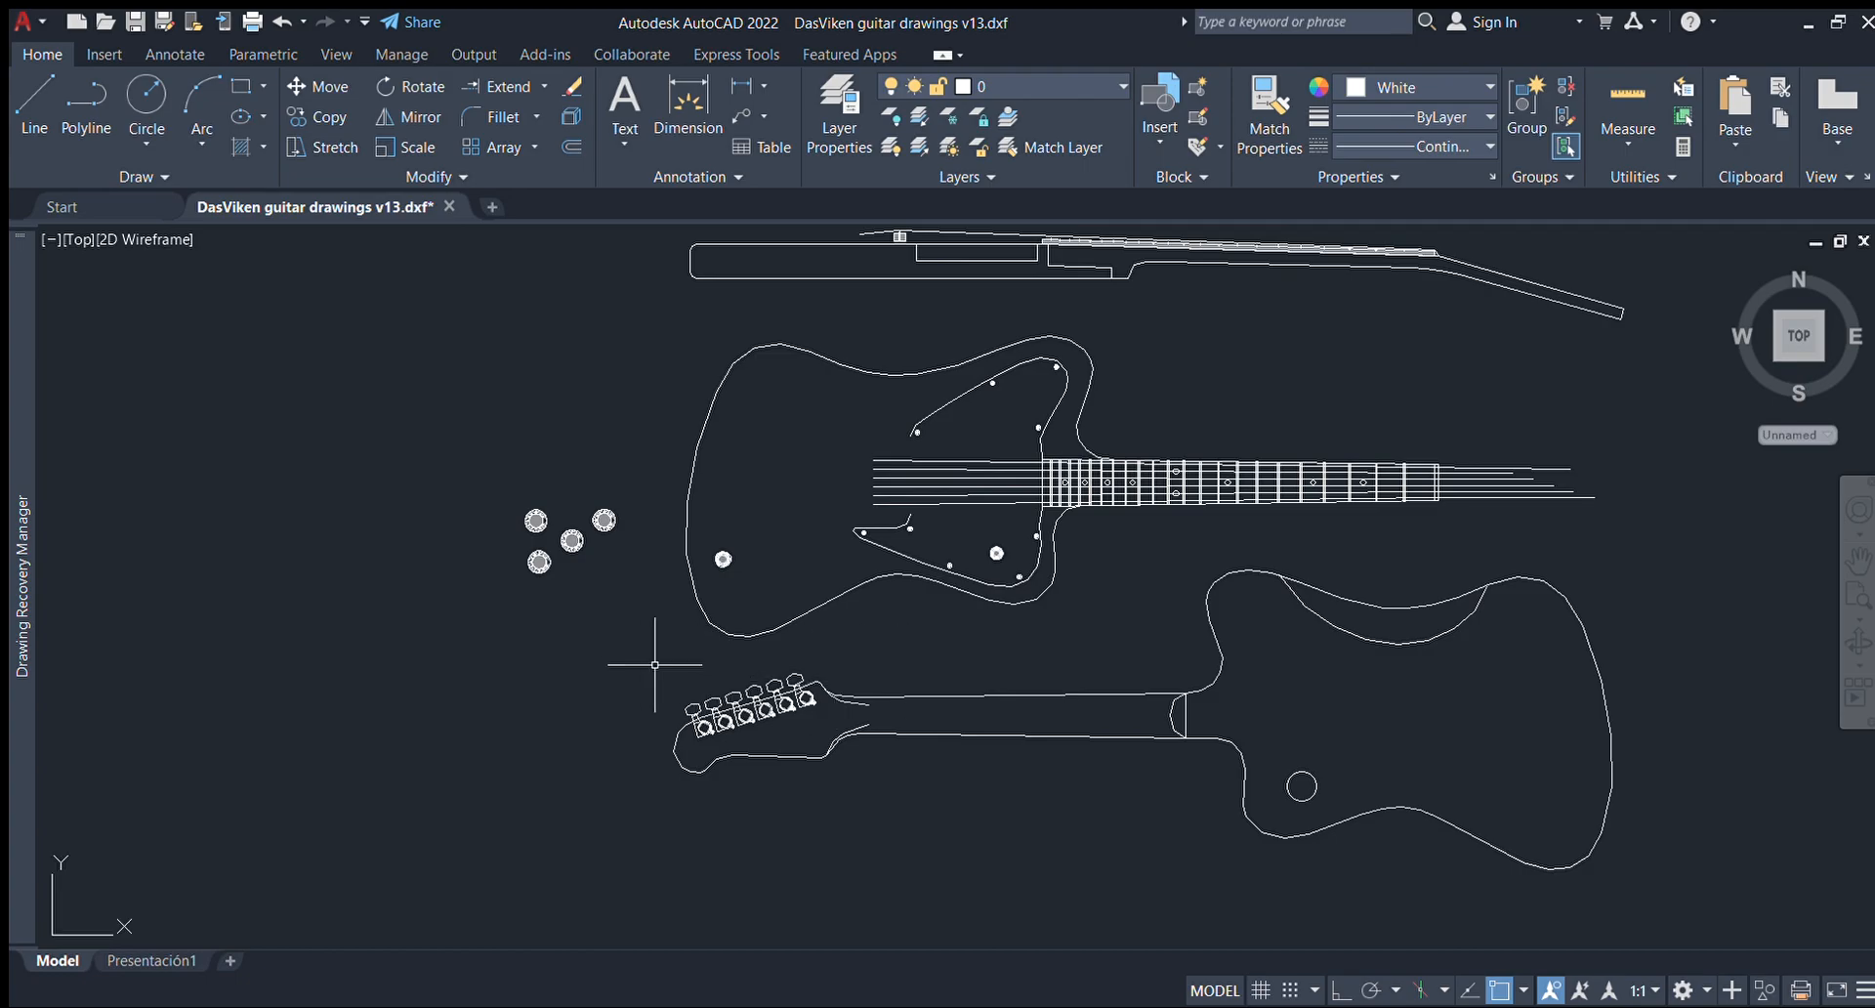
Copy the fourth pickguard in the Pickguards section's five-piece row, with its bridge and control plates, beside the new guitar's three views.
{"action": "scroll", "coordinate": [654, 664], "scroll_direction": "down", "scroll_amount": 10}
{"action": "mouse_move", "coordinate": [666, 618]}
{"action": "middle_mouse_down"}
{"action": "mouse_move", "coordinate": [935, 346]}
{"action": "mouse_move", "coordinate": [994, 257]}
{"action": "middle_mouse_up"}
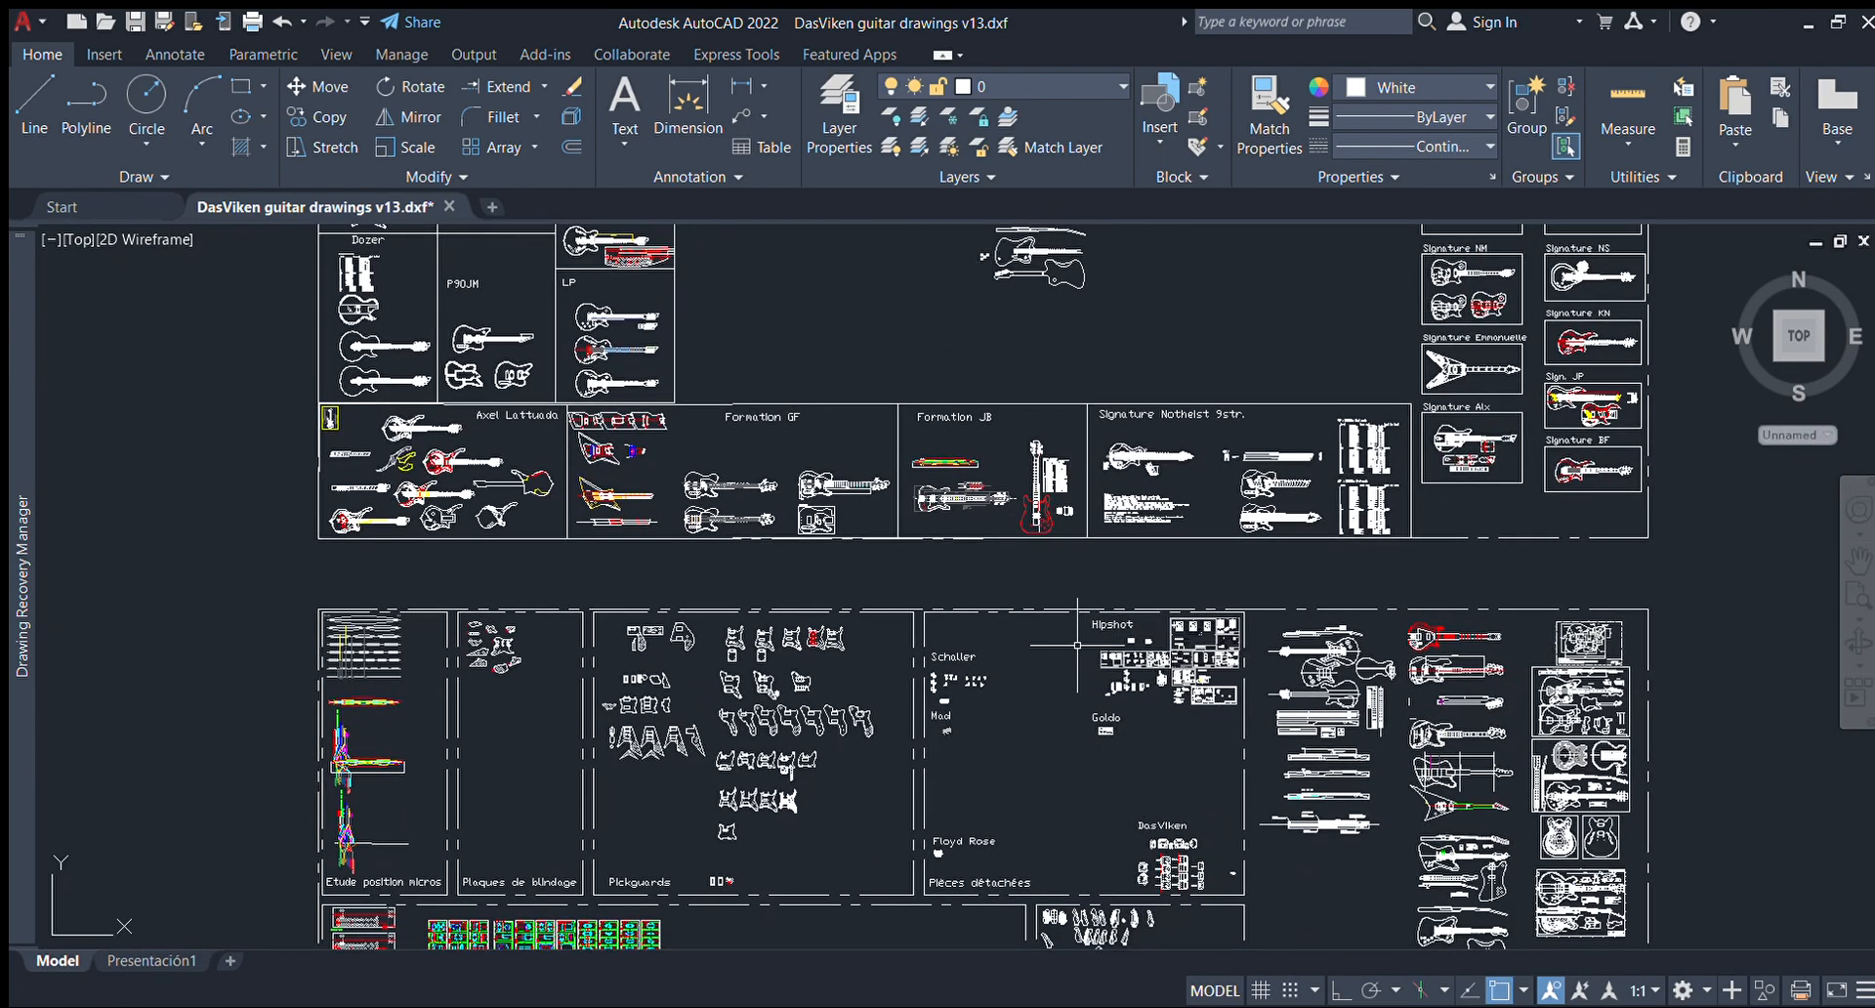
{"action": "middle_click_drag", "start_coordinate": [1077, 645], "coordinate": [1063, 517]}
{"action": "scroll", "coordinate": [707, 566], "scroll_direction": "up", "scroll_amount": 4}
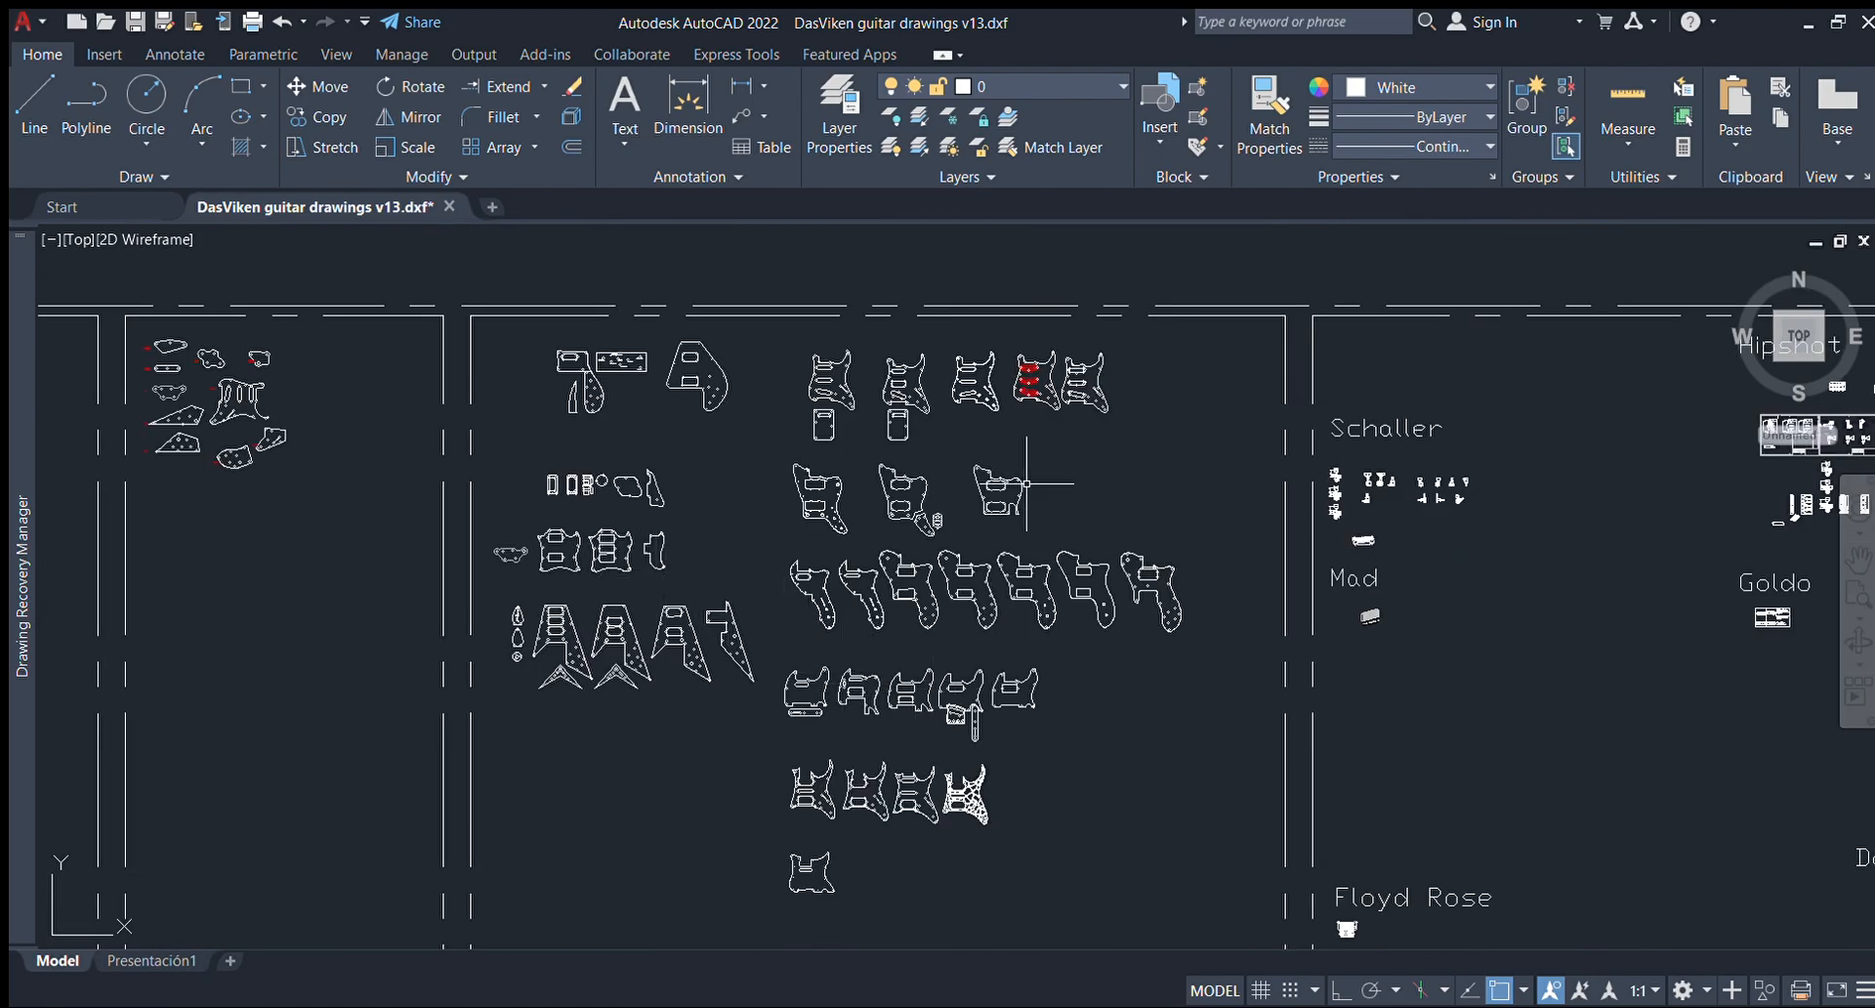
{"action": "scroll", "coordinate": [915, 745], "scroll_direction": "up", "scroll_amount": 4}
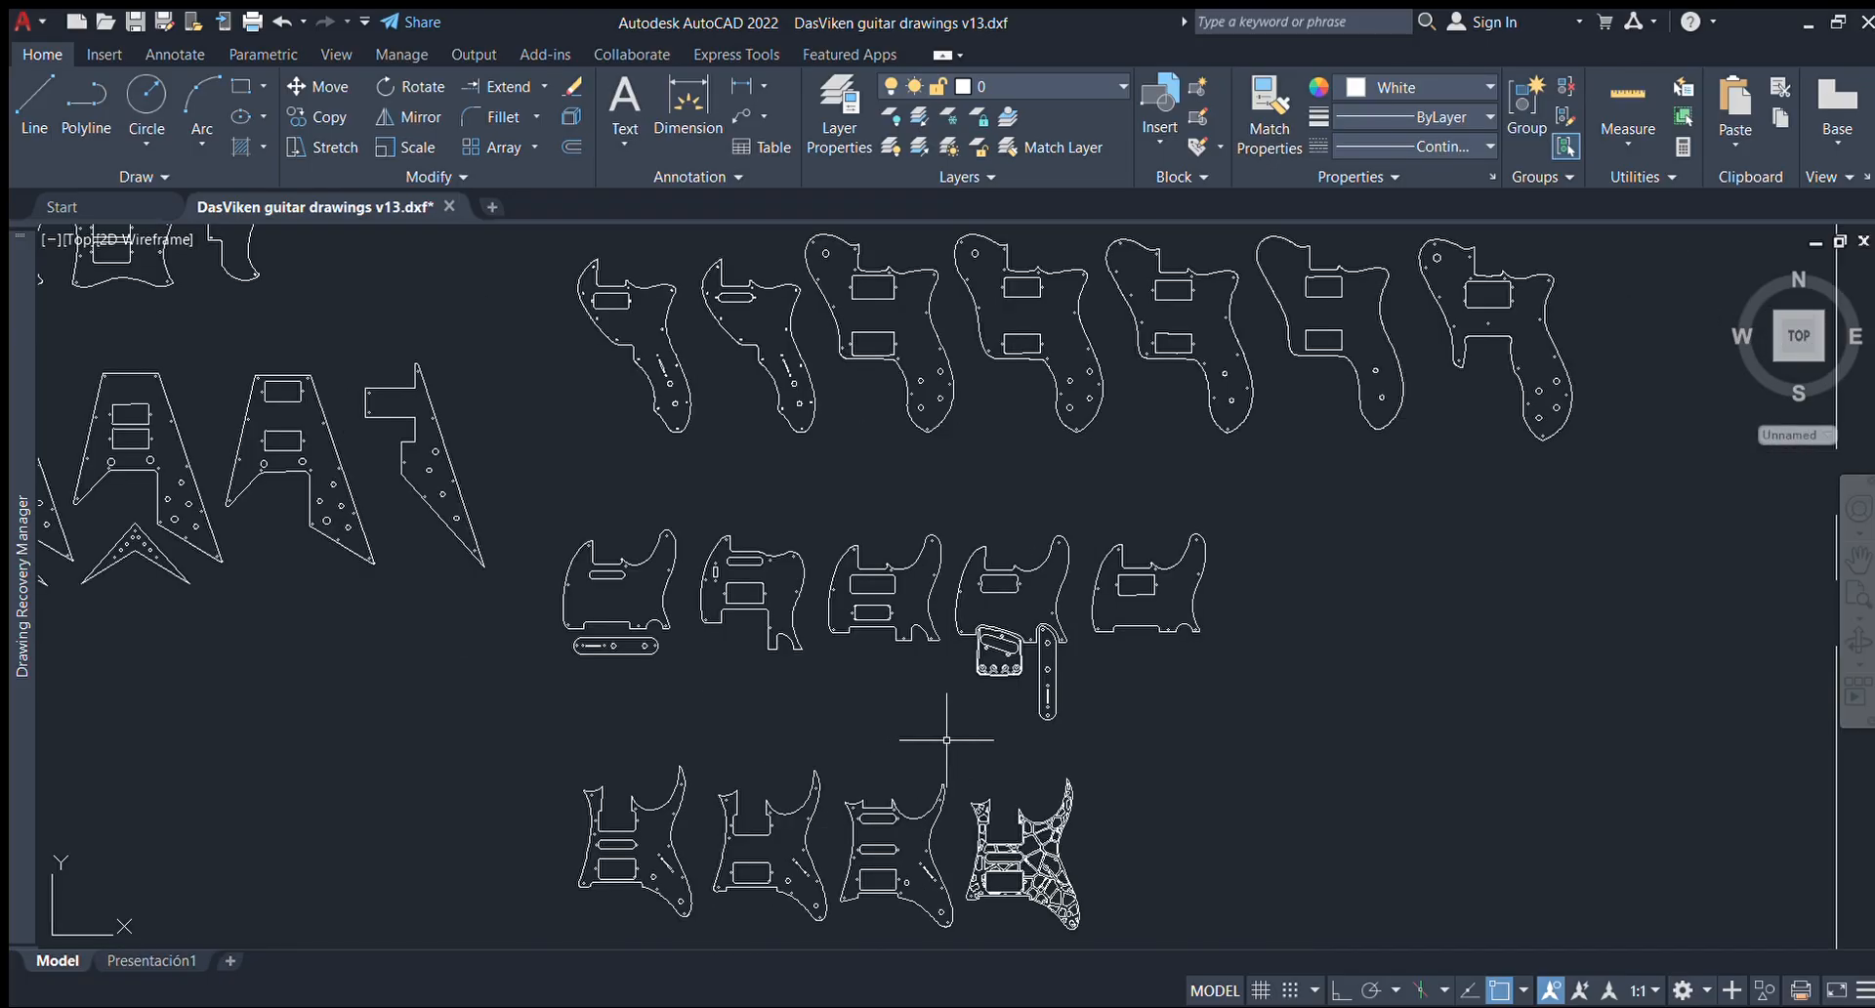
{"action": "scroll", "coordinate": [972, 735], "scroll_direction": "up", "scroll_amount": 2}
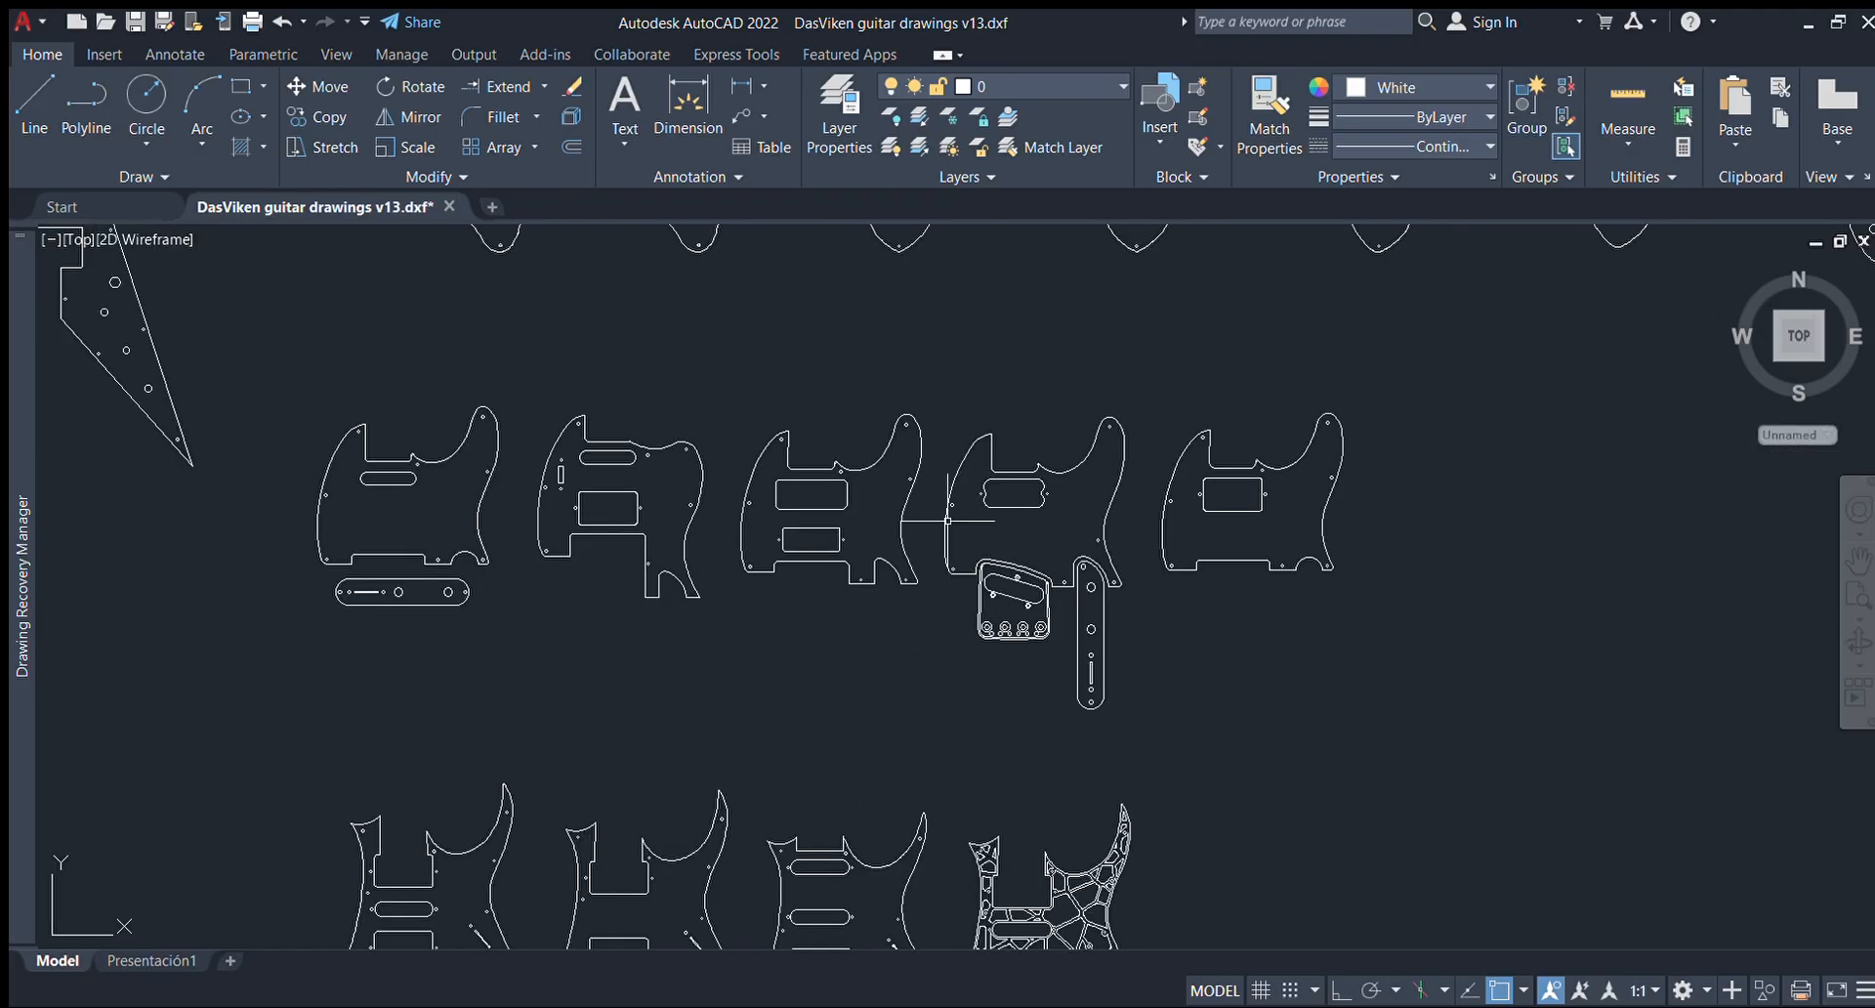
{"action": "left_click", "coordinate": [932, 392]}
{"action": "left_click", "coordinate": [1117, 752]}
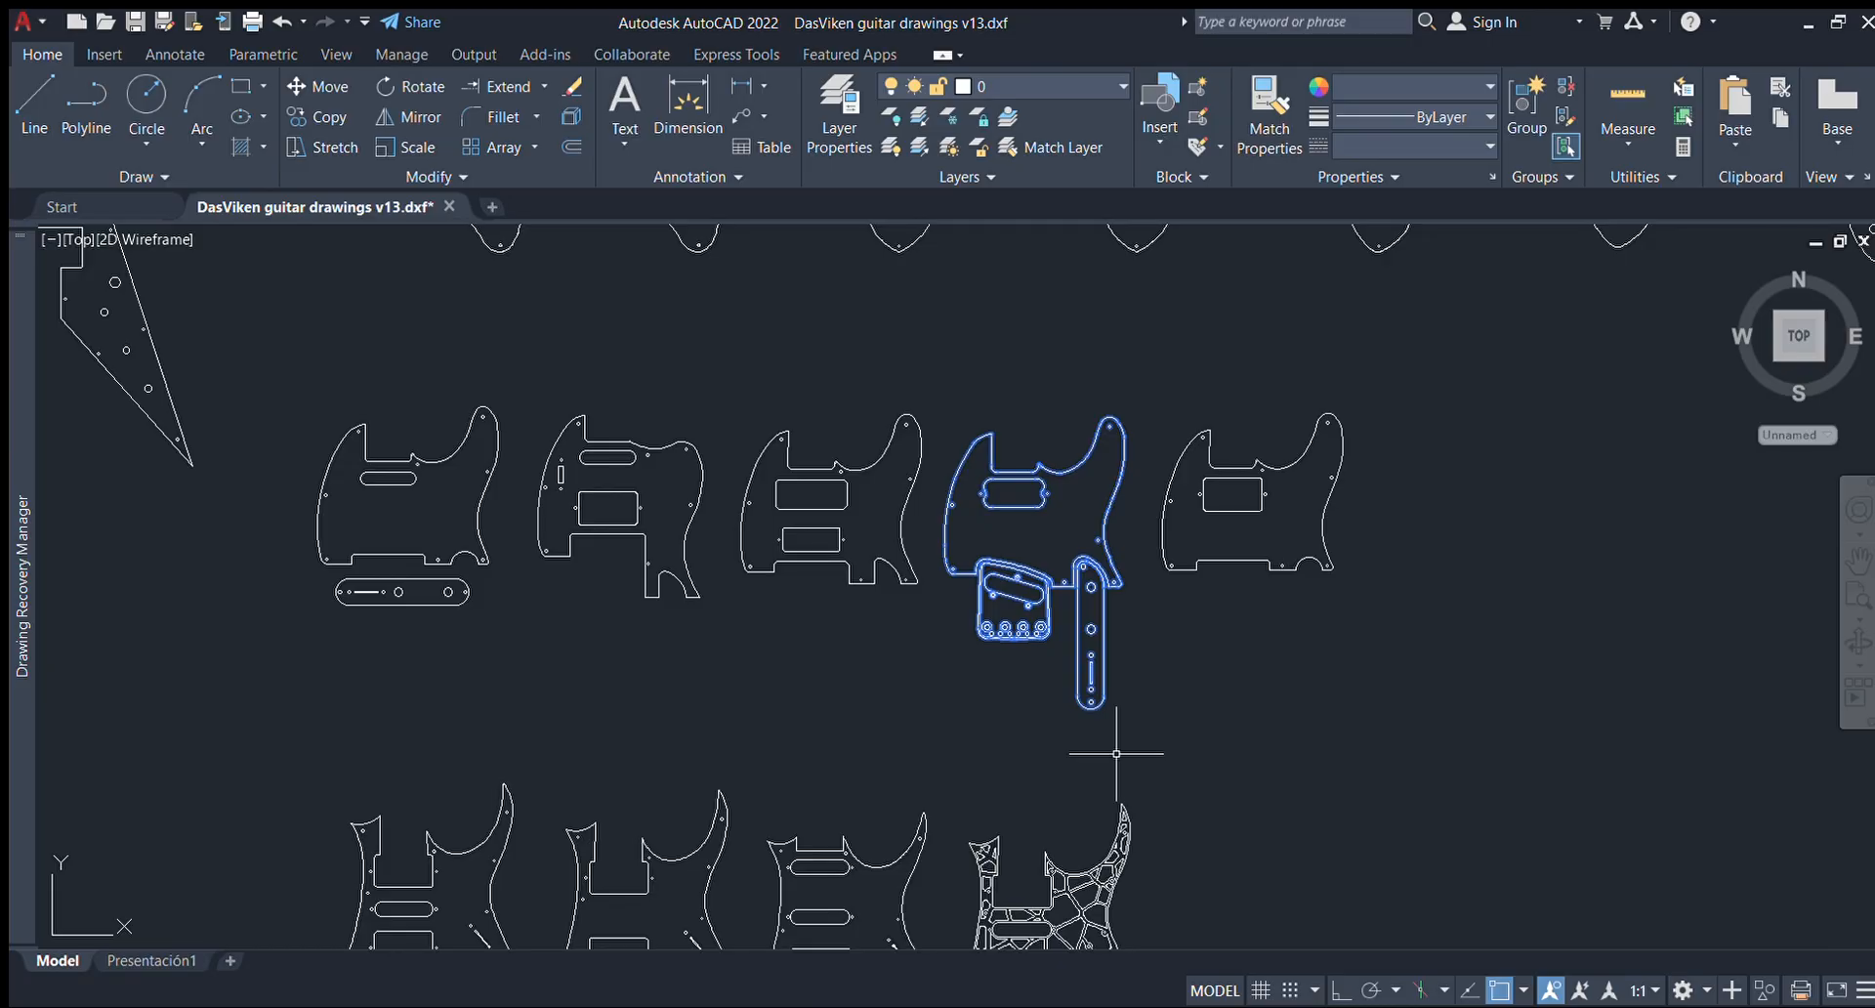
{"action": "scroll", "coordinate": [1100, 751], "scroll_direction": "down", "scroll_amount": 12}
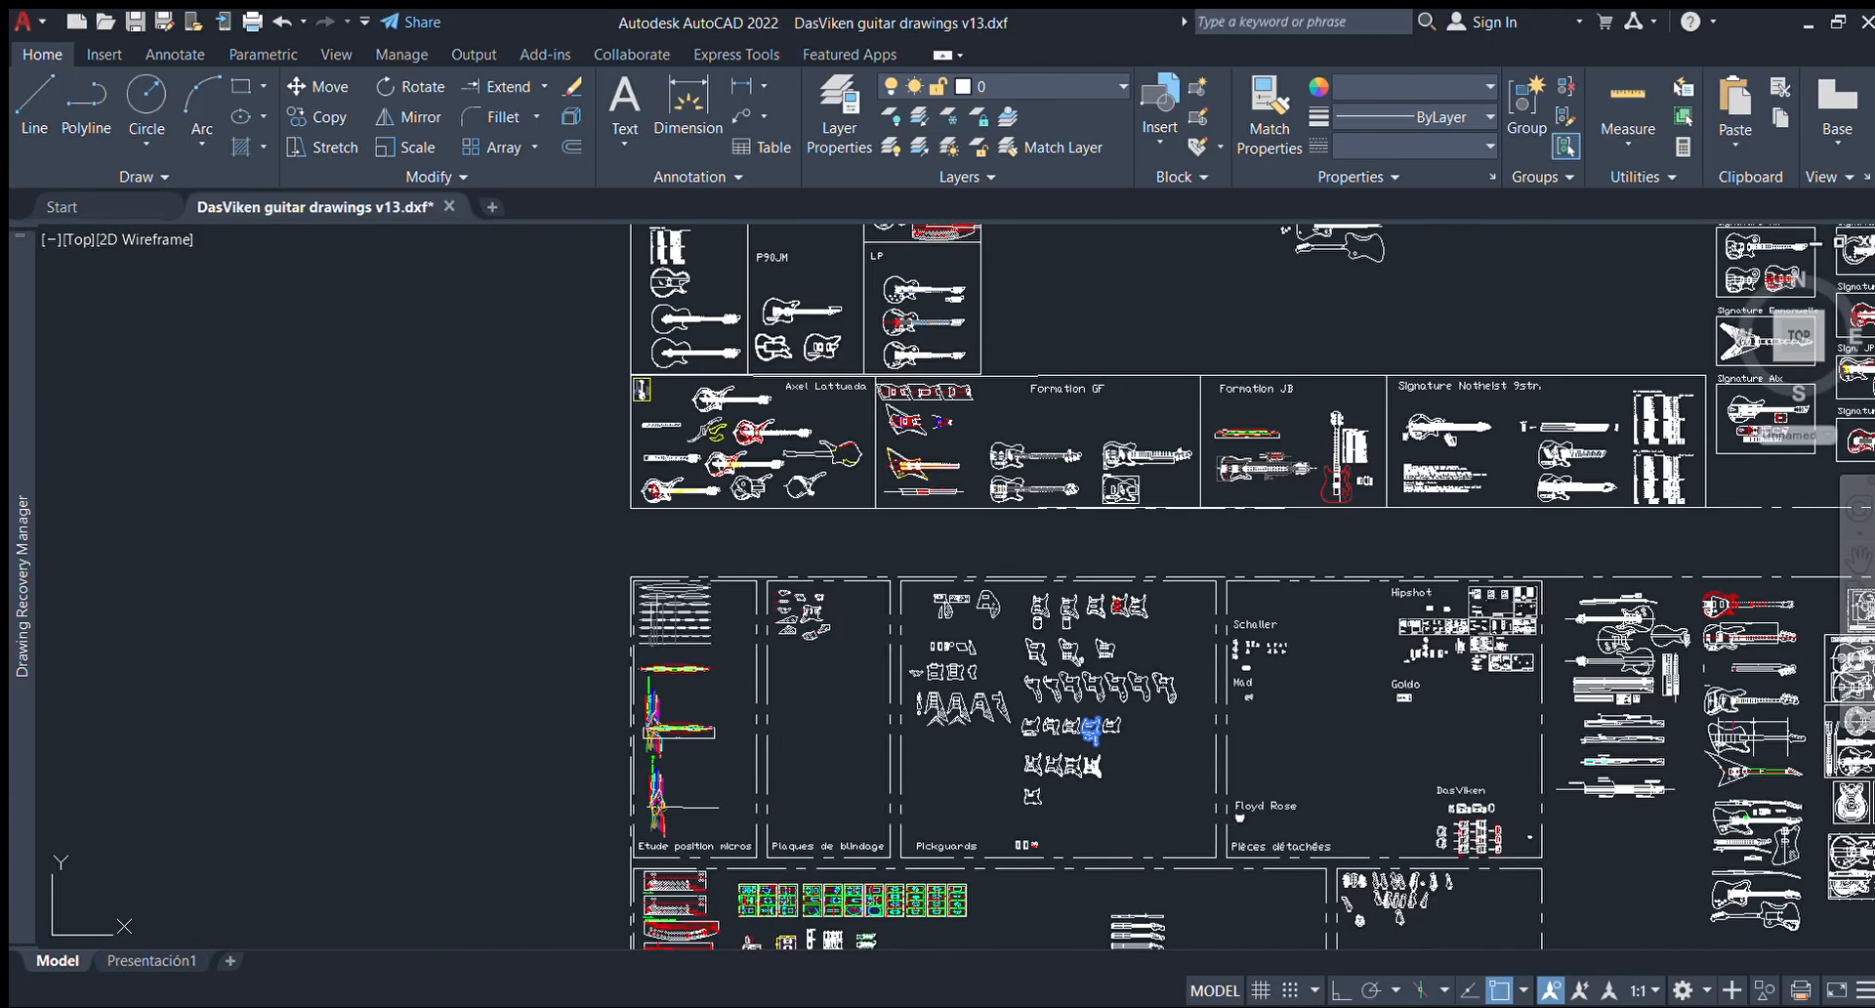
{"action": "scroll", "coordinate": [1257, 380], "scroll_direction": "up", "scroll_amount": 15}
{"action": "key", "text": "ctrl+v"}
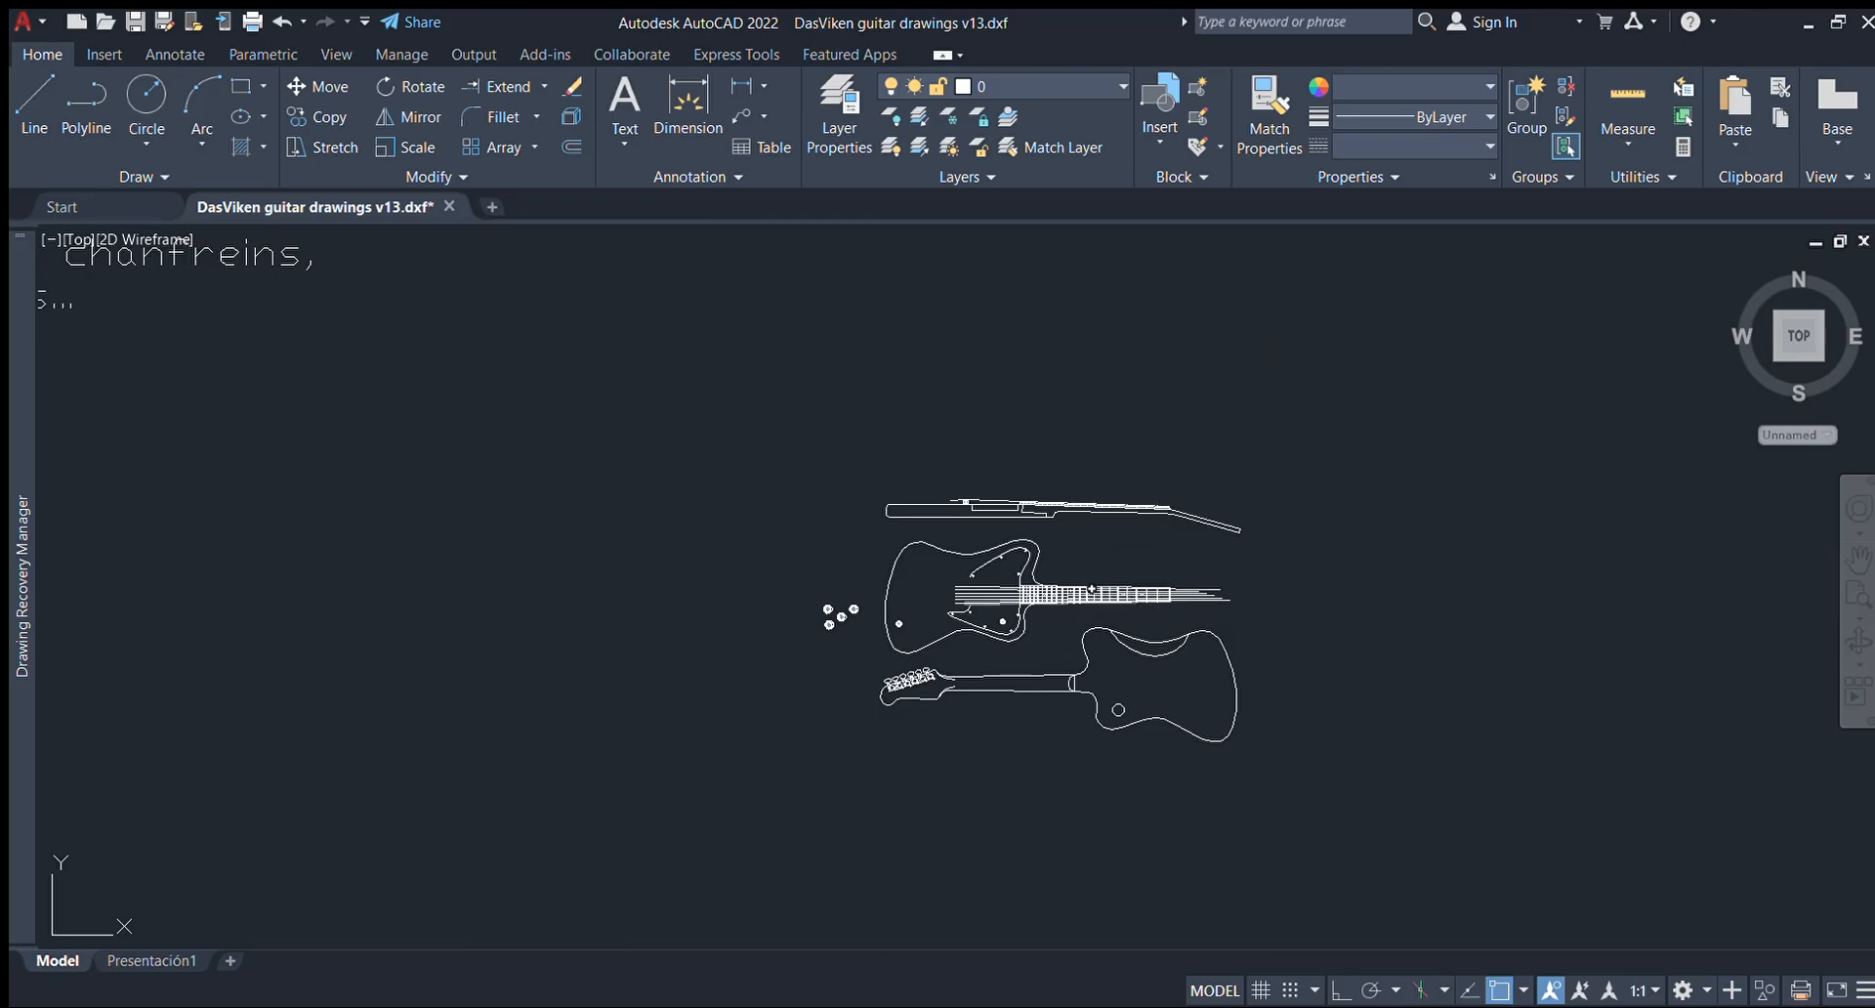
{"action": "left_click", "coordinate": [626, 584]}
Rotate the copied pickguard and its plates 90 degrees clockwise so the neck notch faces the same way as the front view's neck.
{"action": "scroll", "coordinate": [683, 541], "scroll_direction": "up", "scroll_amount": 4}
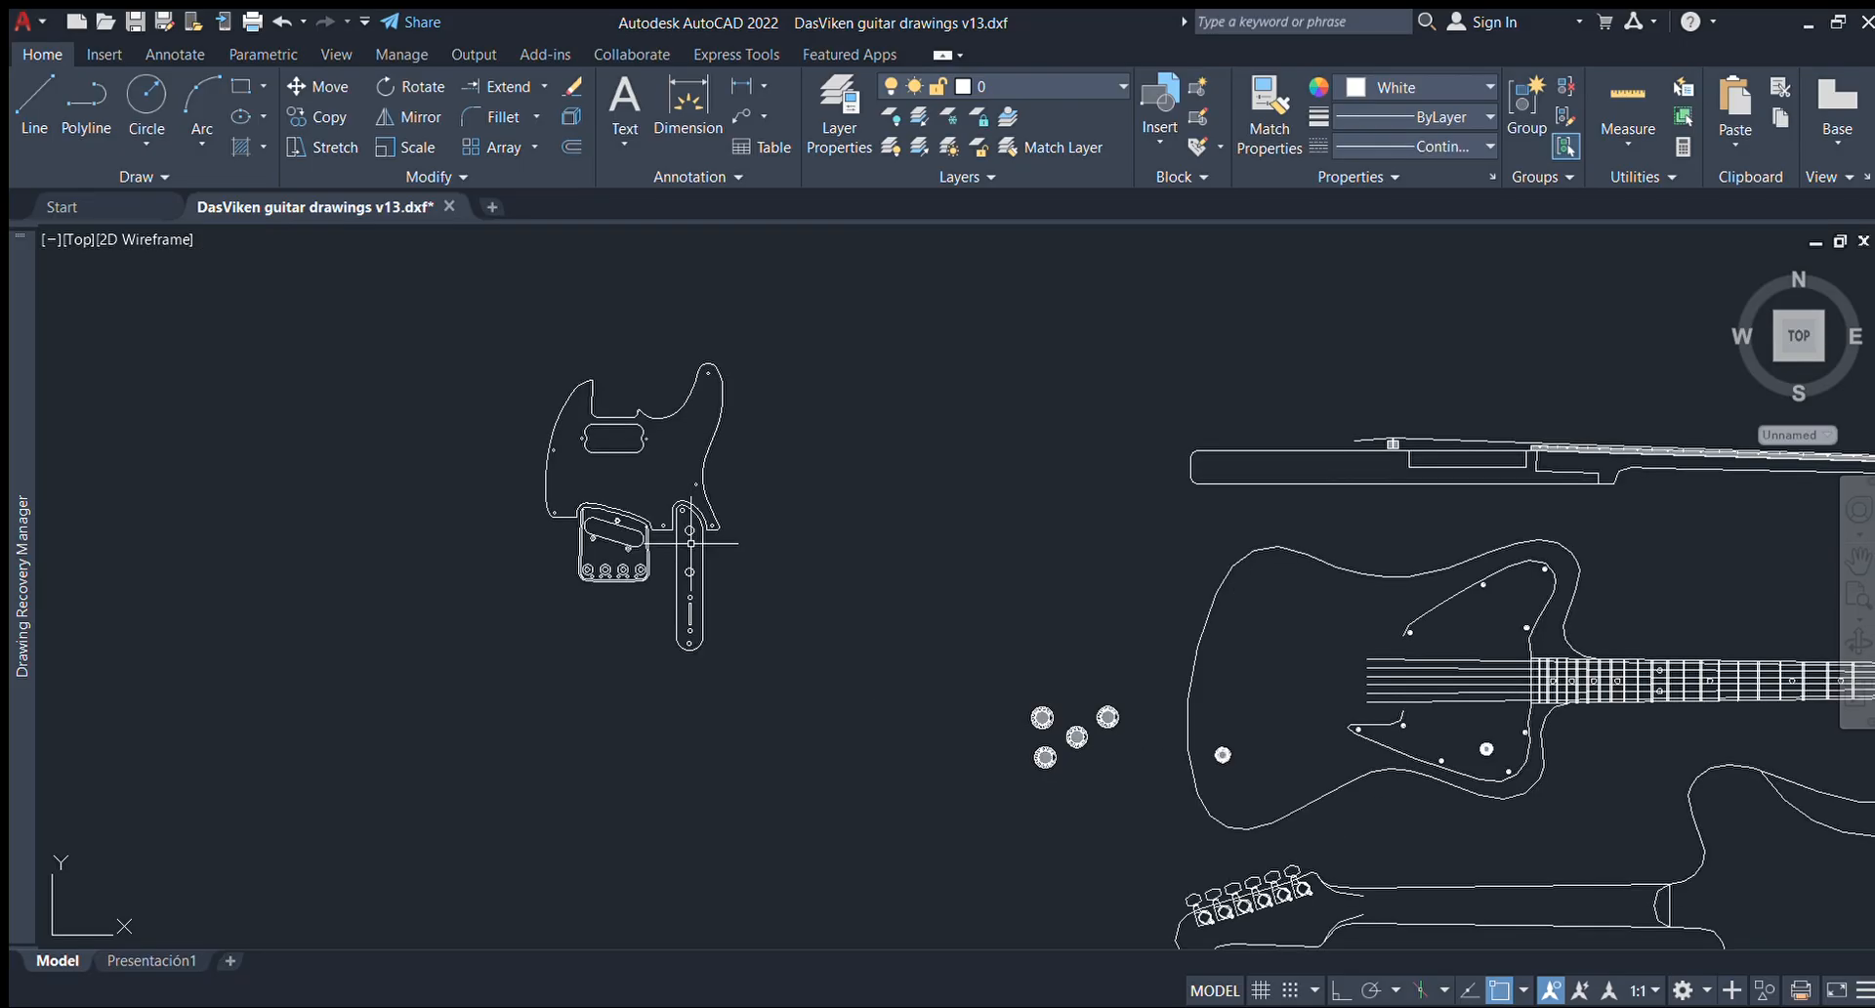
{"action": "left_click", "coordinate": [806, 690]}
{"action": "left_click", "coordinate": [432, 328]}
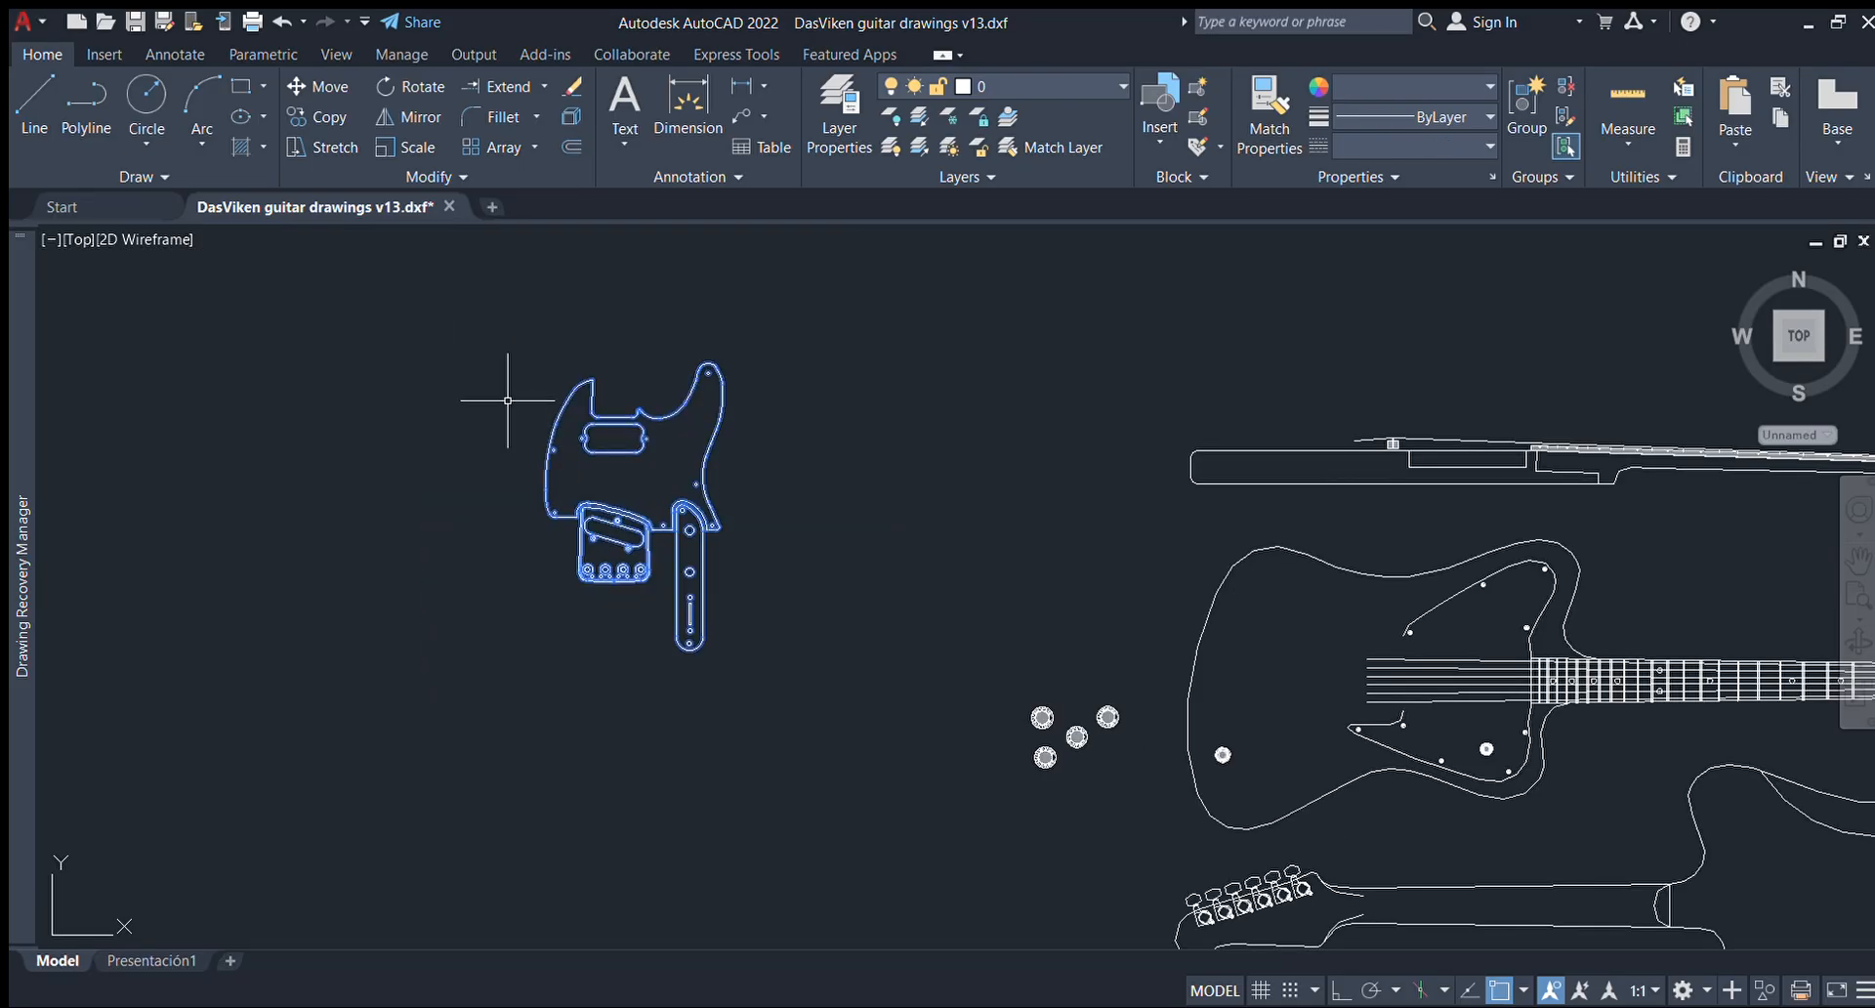
{"action": "type", "text": "ro"}
{"action": "key", "text": "Return"}
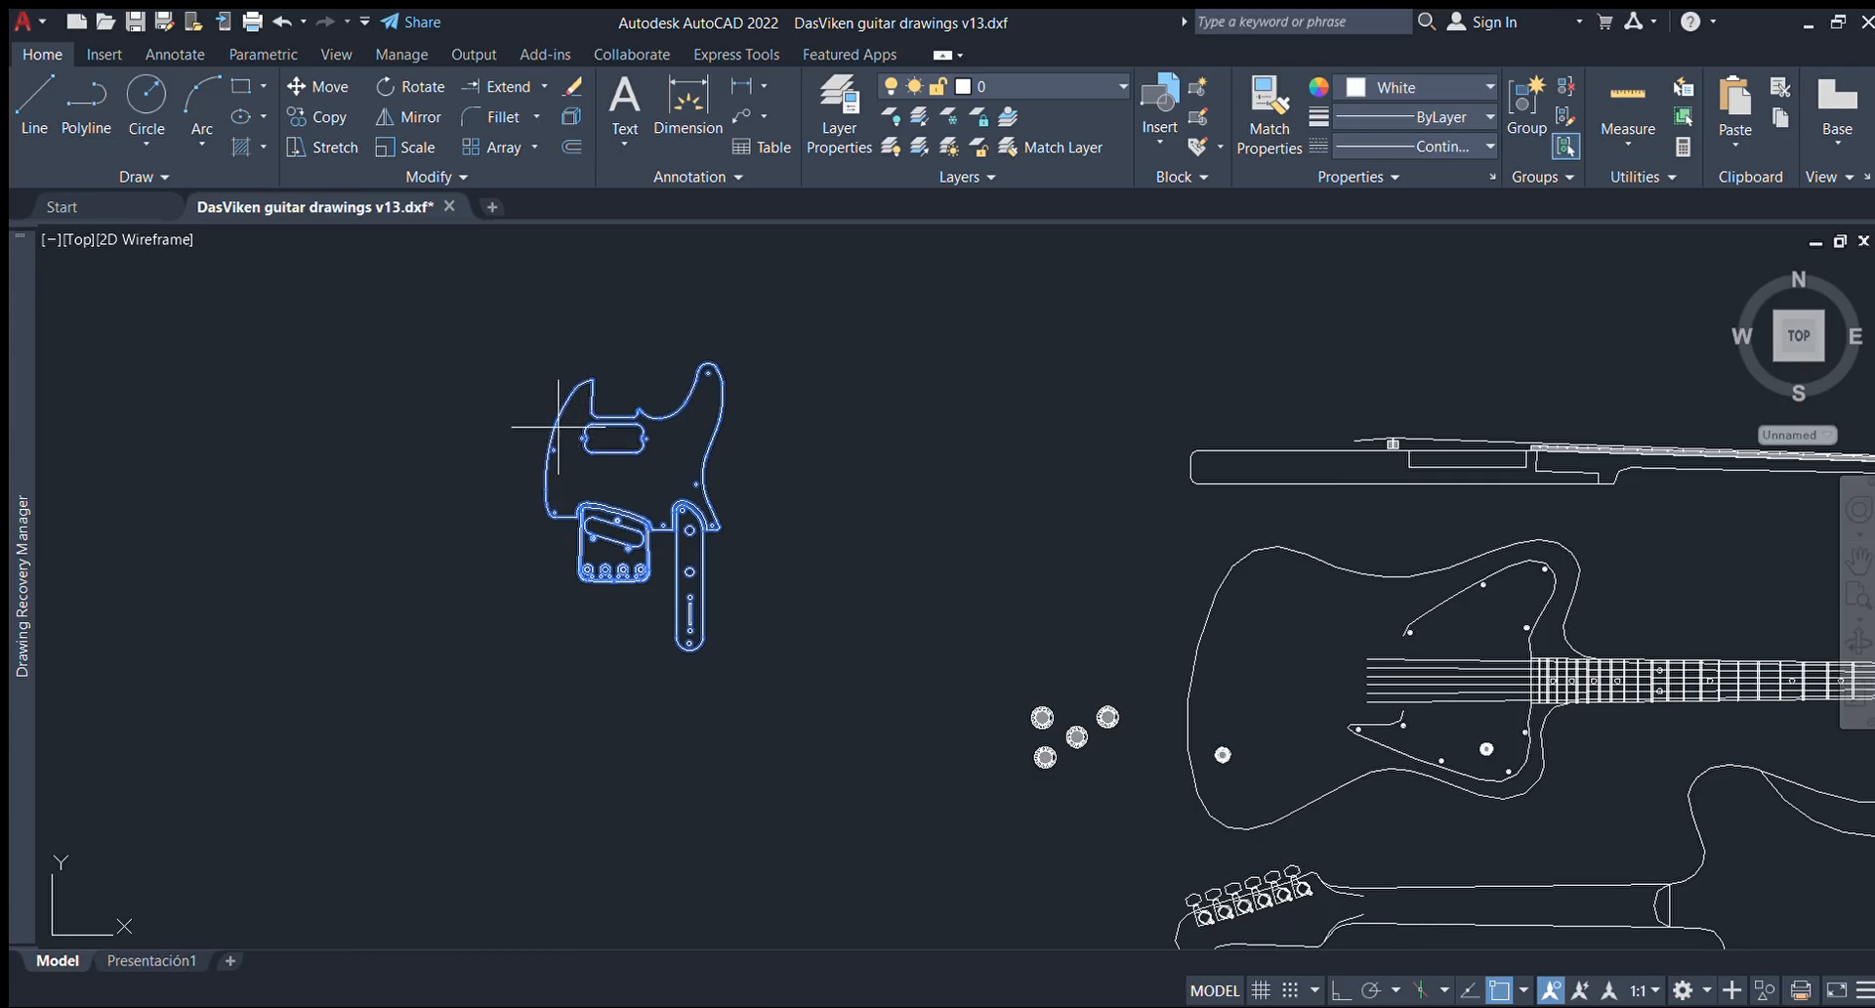
{"action": "left_click", "coordinate": [525, 442]}
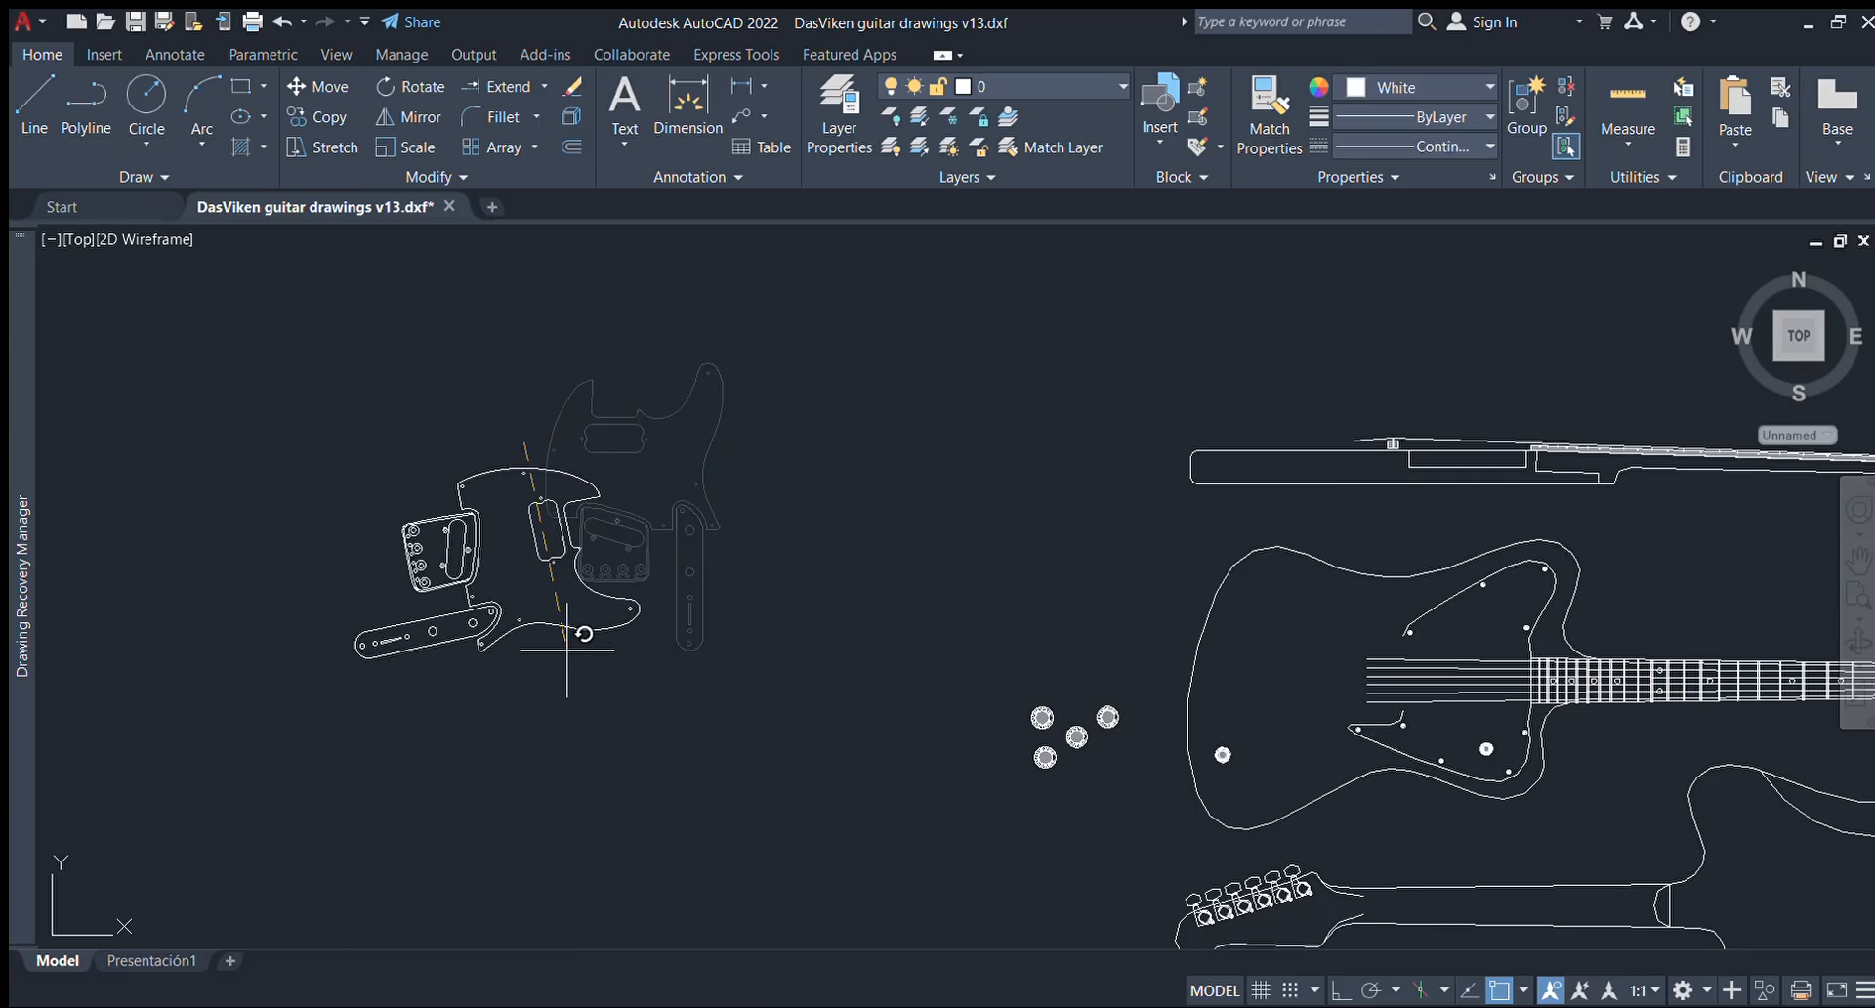
{"action": "key", "text": "F8"}
{"action": "left_click", "coordinate": [520, 668]}
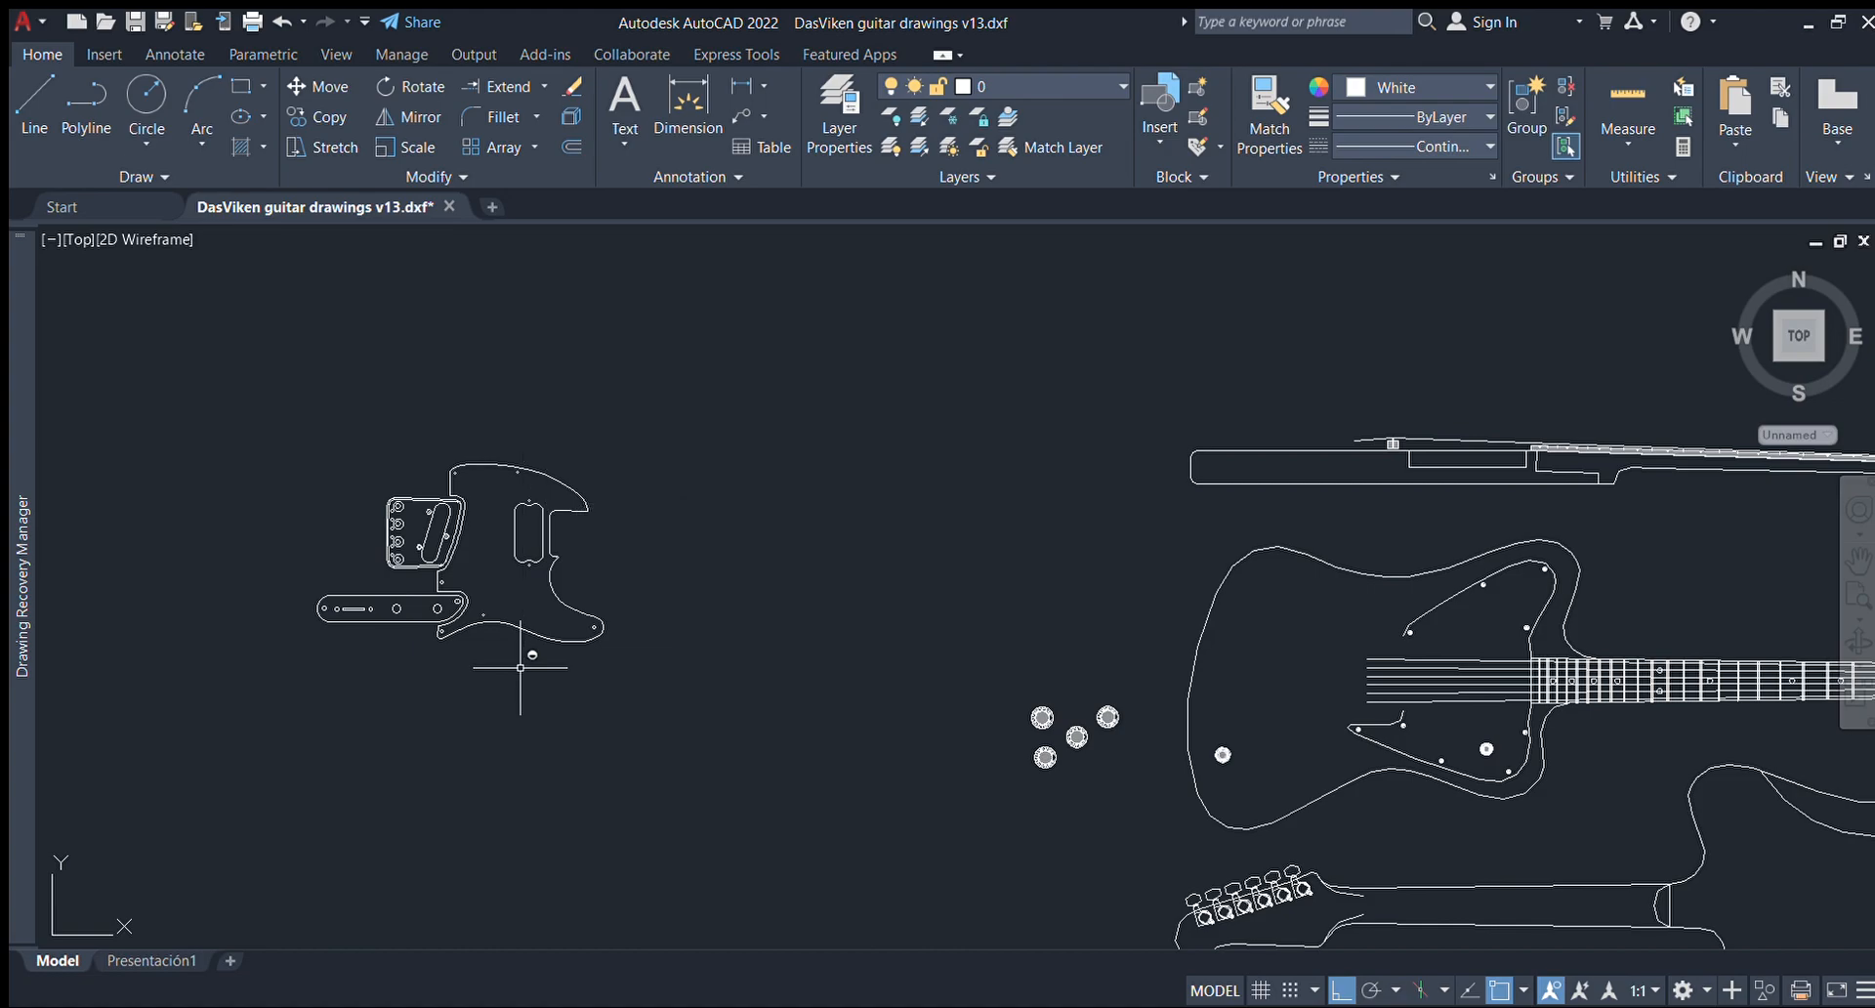
{"action": "key", "text": "F8"}
Delete the lower part of the copied pickguard's outline with its screw holes, up to the corner beside the control plate.
{"action": "scroll", "coordinate": [520, 668], "scroll_direction": "up", "scroll_amount": 2}
{"action": "middle_click_drag", "start_coordinate": [483, 500], "coordinate": [990, 490]}
{"action": "scroll", "coordinate": [1012, 472], "scroll_direction": "up", "scroll_amount": 2}
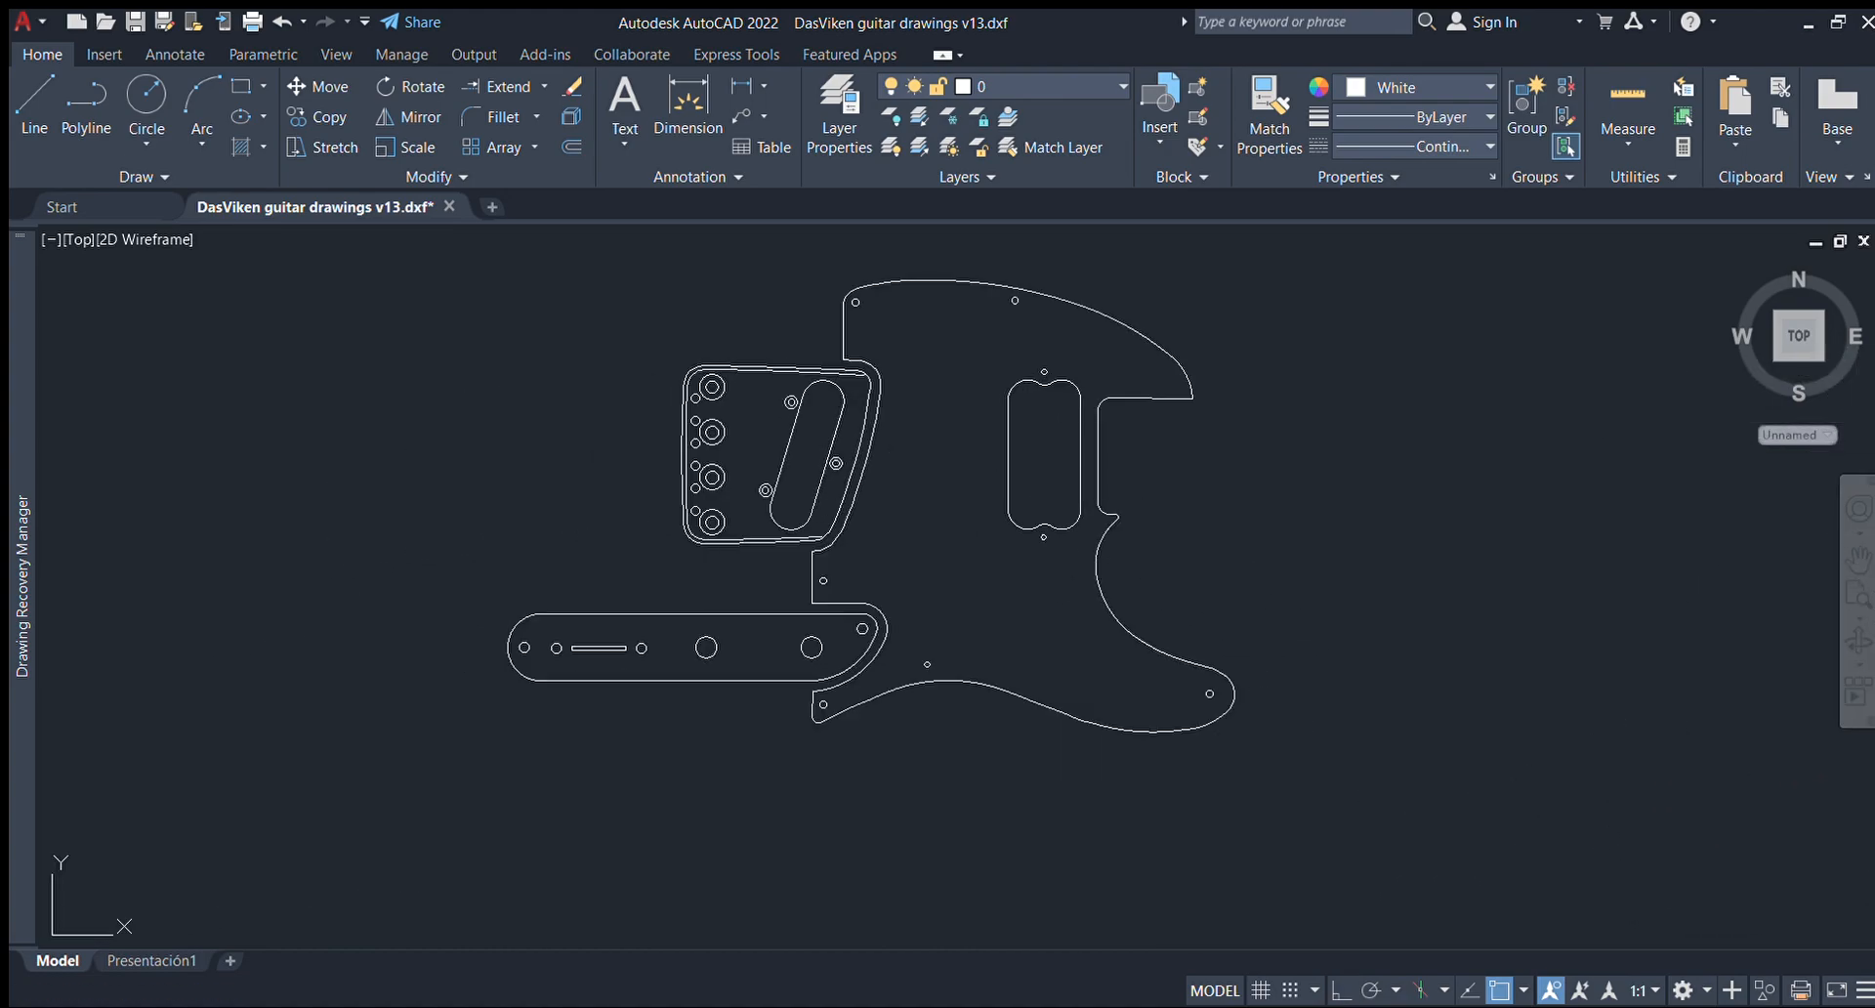
{"action": "left_click", "coordinate": [1298, 812]}
{"action": "left_click", "coordinate": [906, 573]}
{"action": "key", "text": "Delete"}
{"action": "left_click", "coordinate": [880, 732]}
{"action": "left_click", "coordinate": [808, 680]}
{"action": "key", "text": "Delete"}
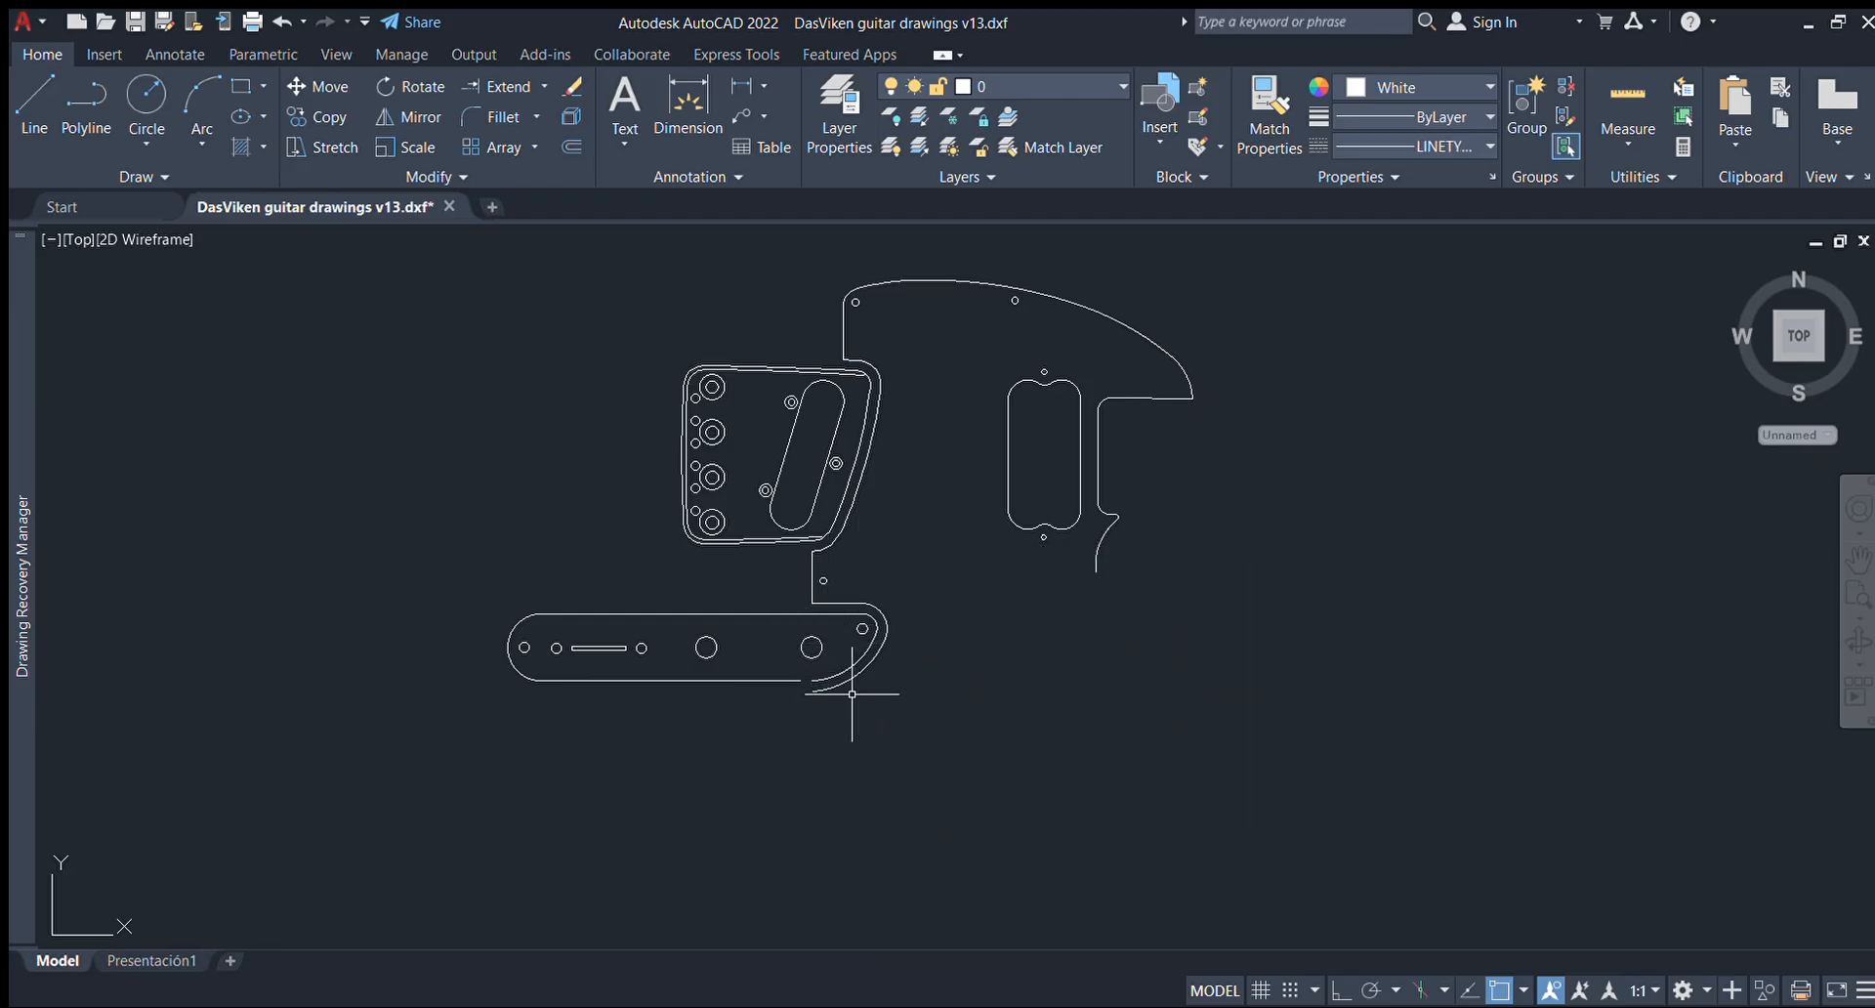
Delete the remaining pickguard outline wrapped around the control plate's end and the short edge with its screw hole above it.
{"action": "left_click", "coordinate": [870, 665]}
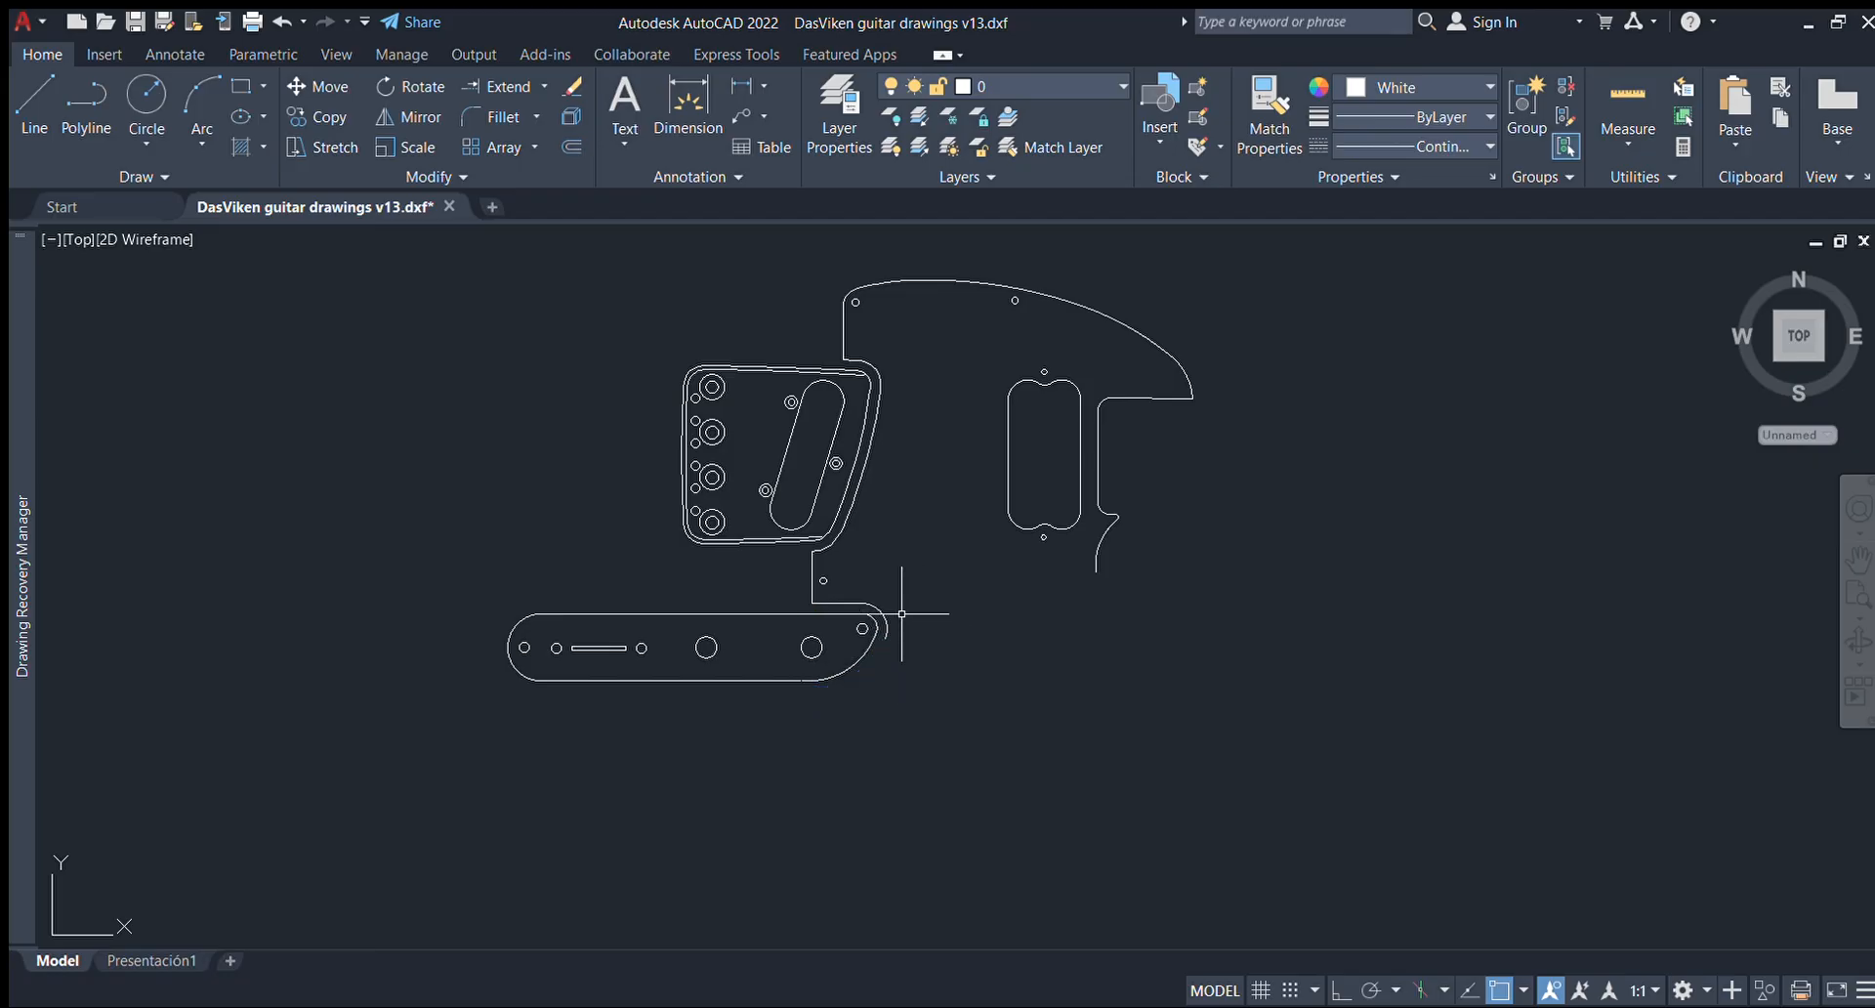
{"action": "key", "text": "Delete"}
{"action": "left_click", "coordinate": [842, 595]}
{"action": "left_click", "coordinate": [789, 574]}
{"action": "key", "text": "Delete"}
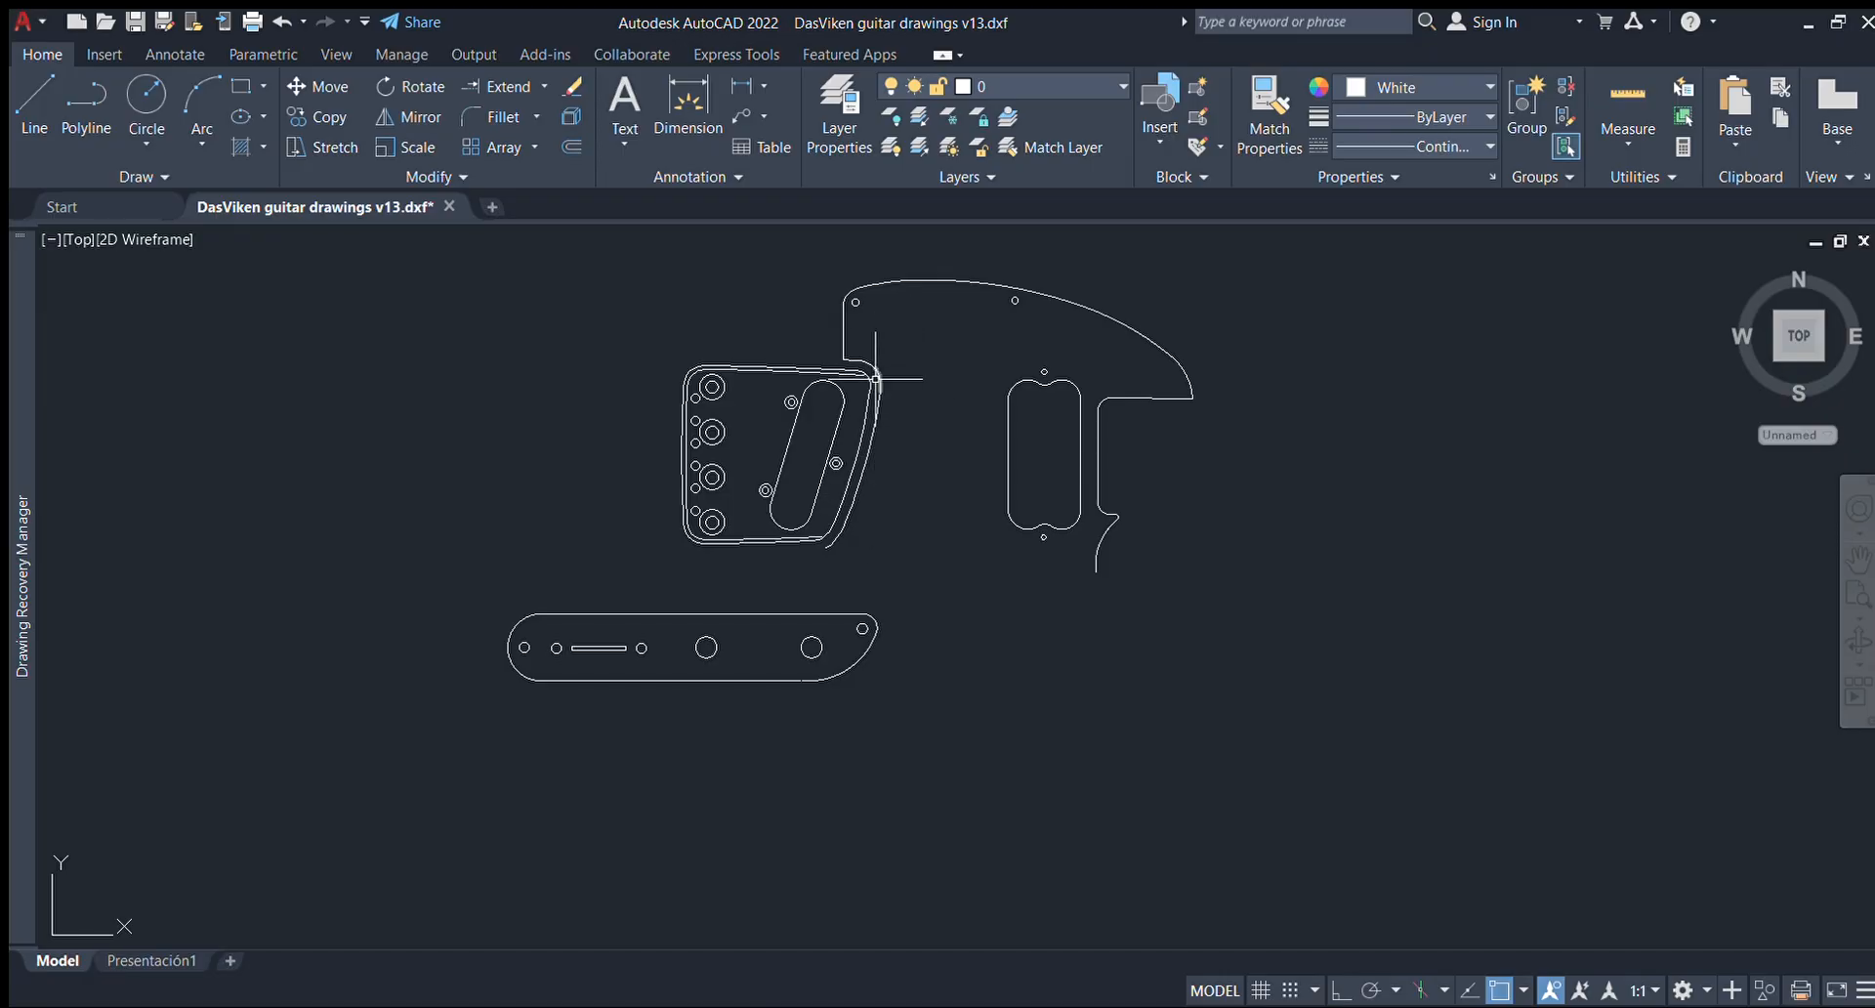
Delete the pickguard's upper outline, screw holes and neck notch edges, keeping the bridge plate, neck pickup opening and control plate.
{"action": "left_click", "coordinate": [863, 352]}
{"action": "left_click", "coordinate": [808, 299]}
{"action": "key", "text": "Delete"}
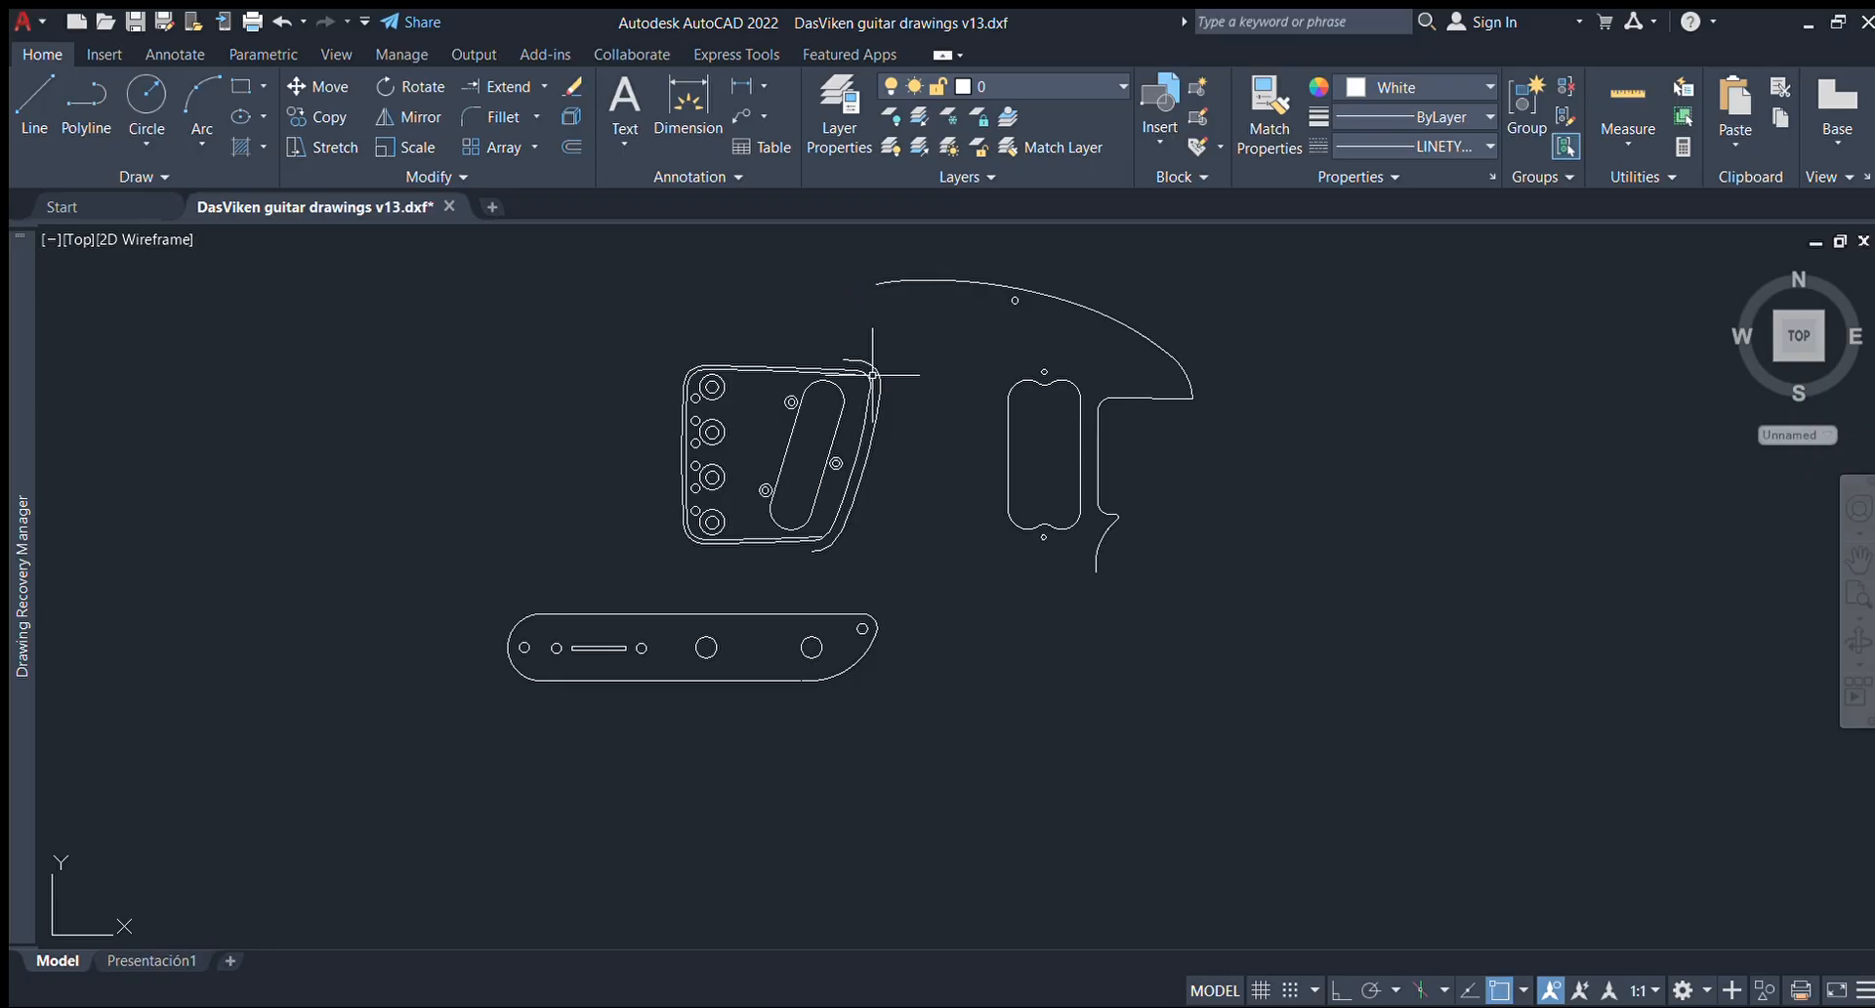
{"action": "left_click", "coordinate": [1111, 336]}
{"action": "left_click", "coordinate": [872, 264]}
{"action": "key", "text": "Delete"}
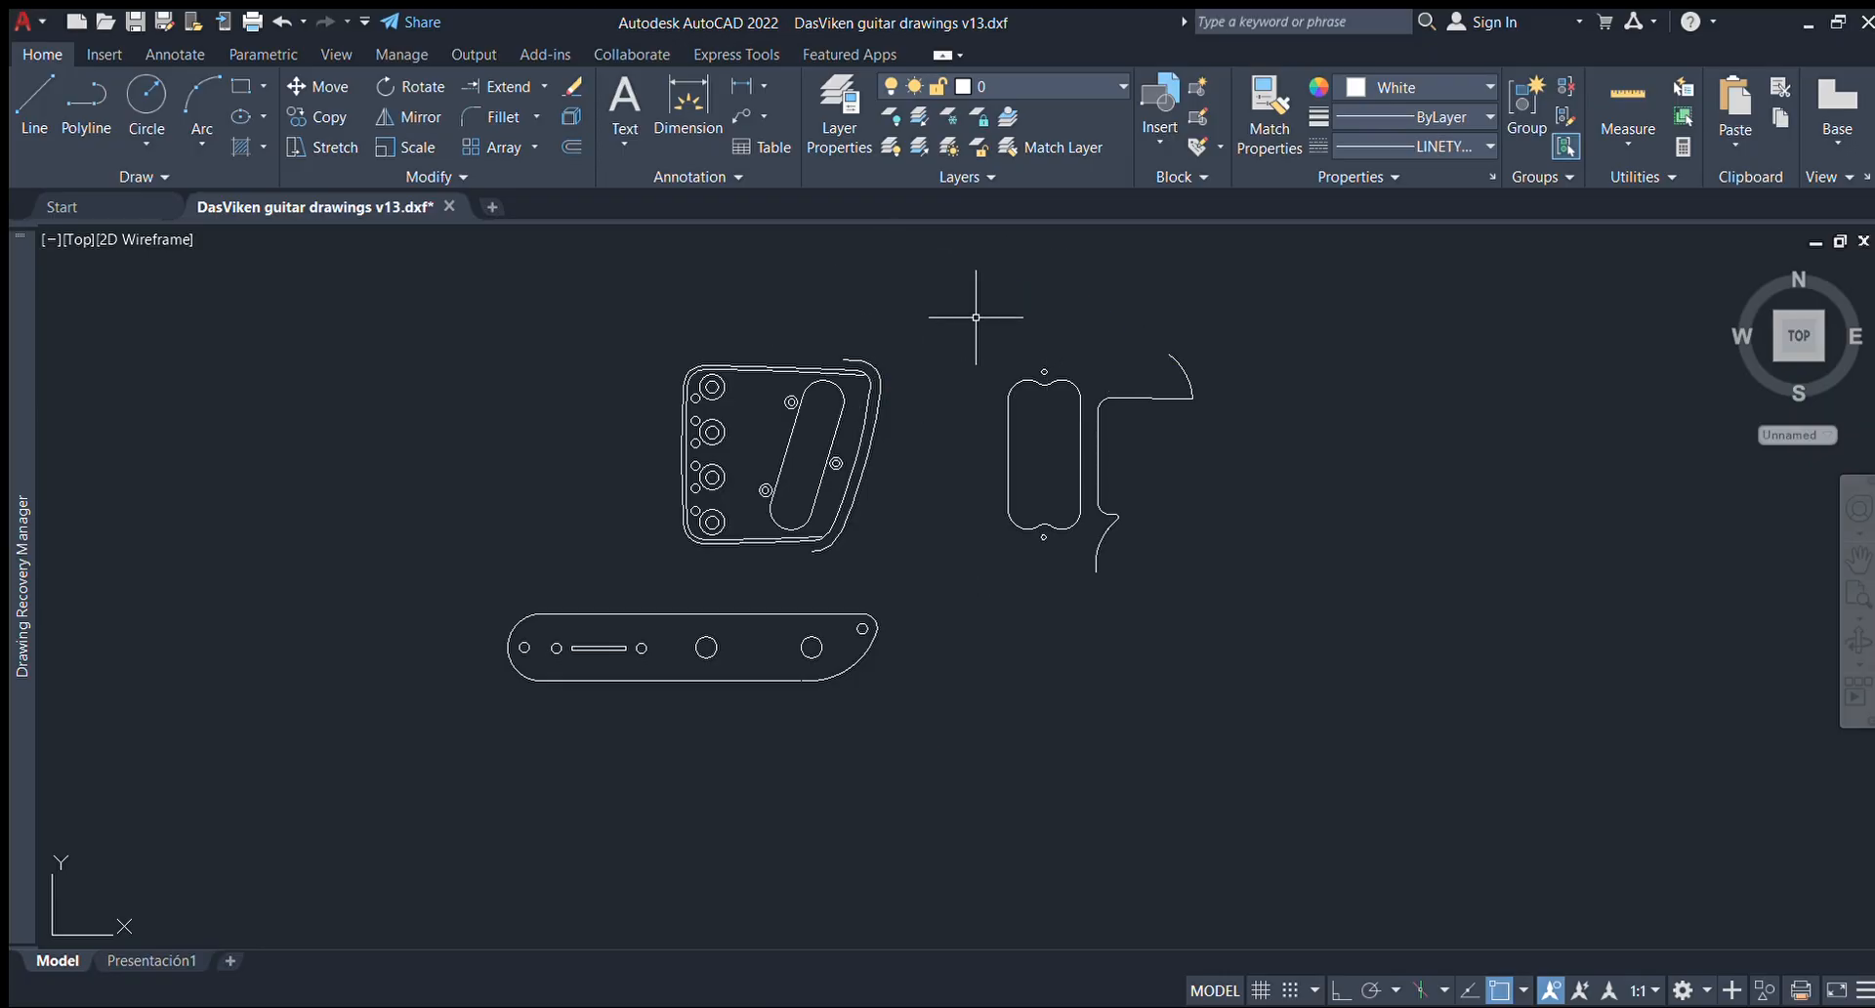
{"action": "left_click", "coordinate": [1245, 583]}
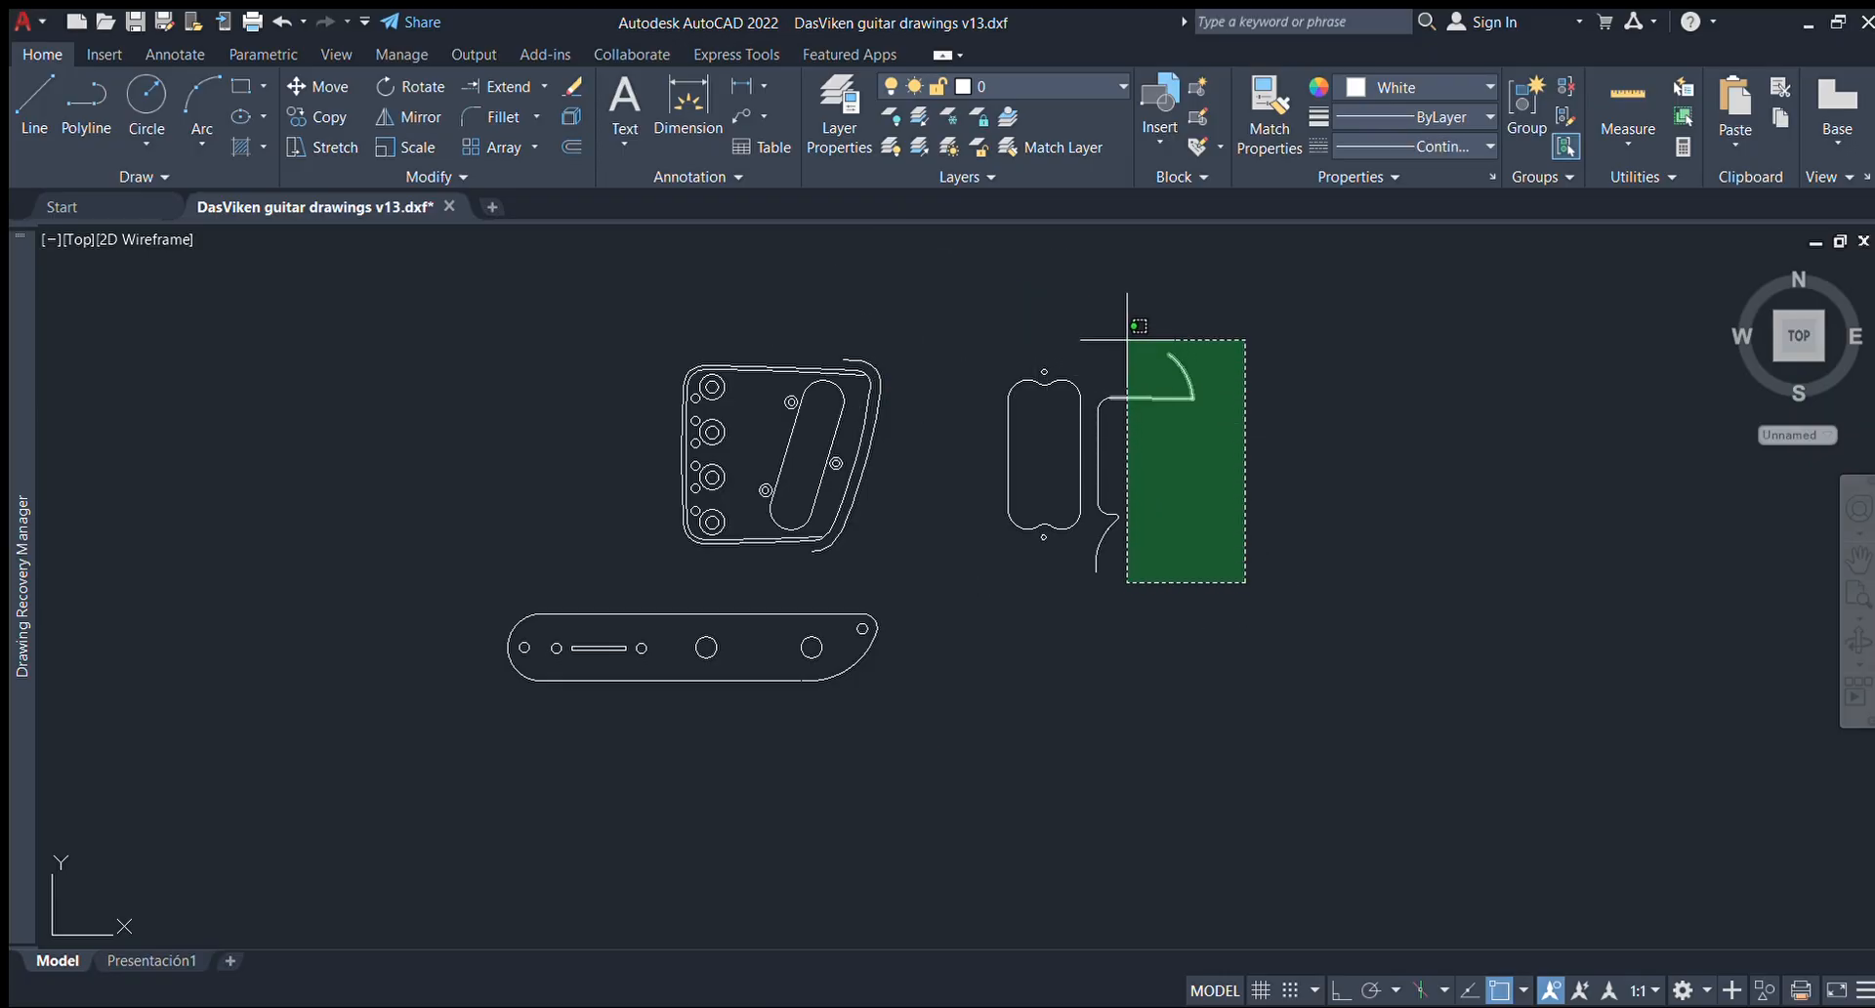
{"action": "left_click", "coordinate": [1093, 299]}
{"action": "key", "text": "Delete"}
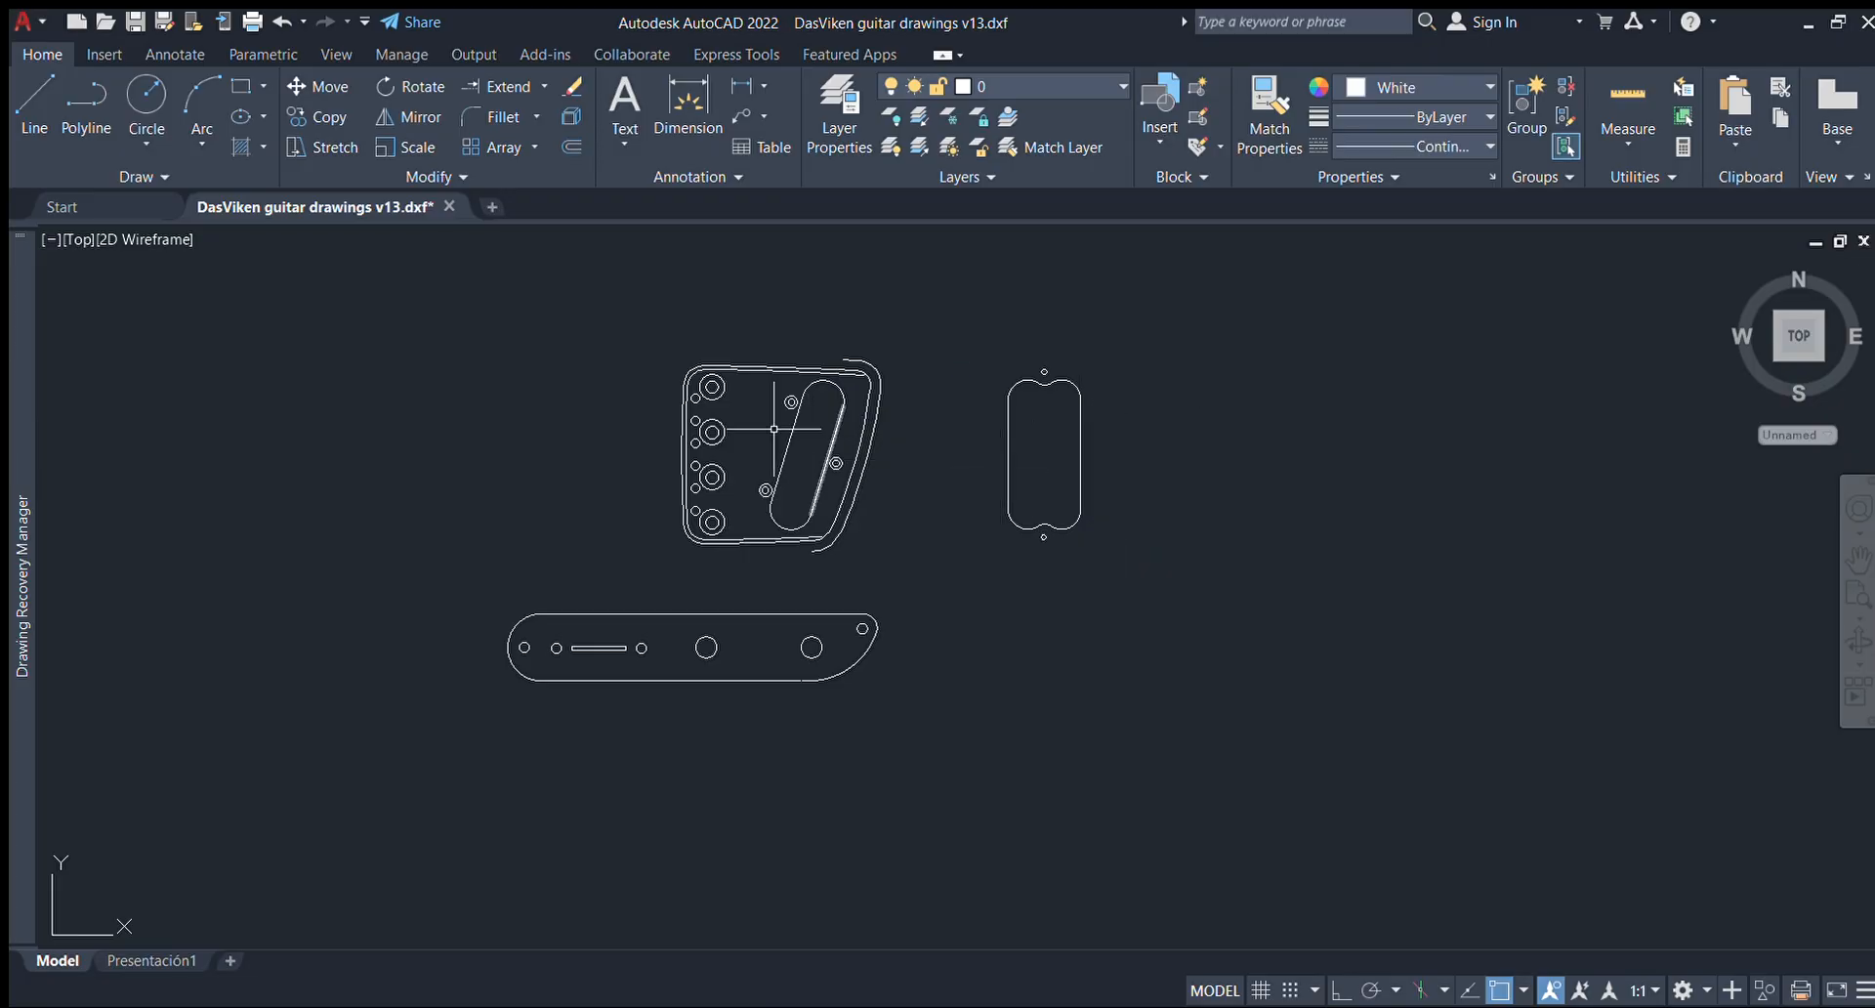
Draw a red vertical reference line across the bridge plate, between its large string holes and the slanted pickup slot.
{"action": "middle_click_drag", "start_coordinate": [686, 430], "coordinate": [945, 426]}
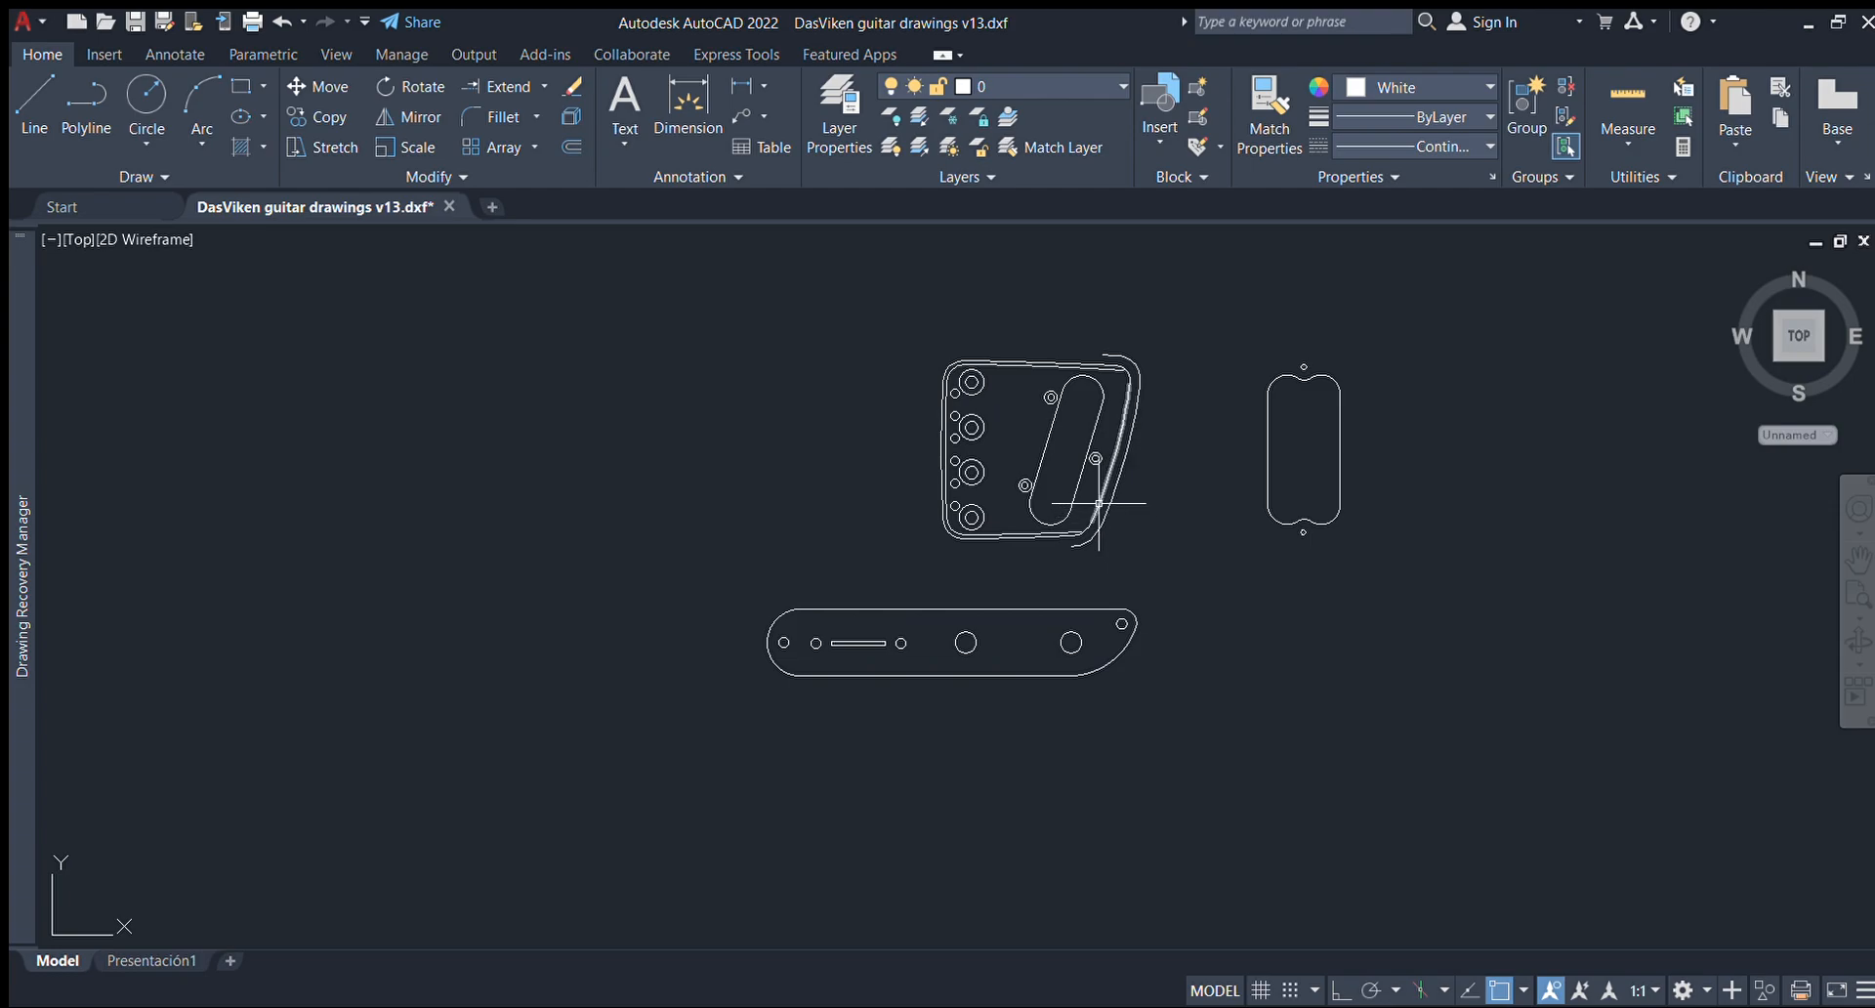
{"action": "scroll", "coordinate": [808, 501], "scroll_direction": "down", "scroll_amount": 2}
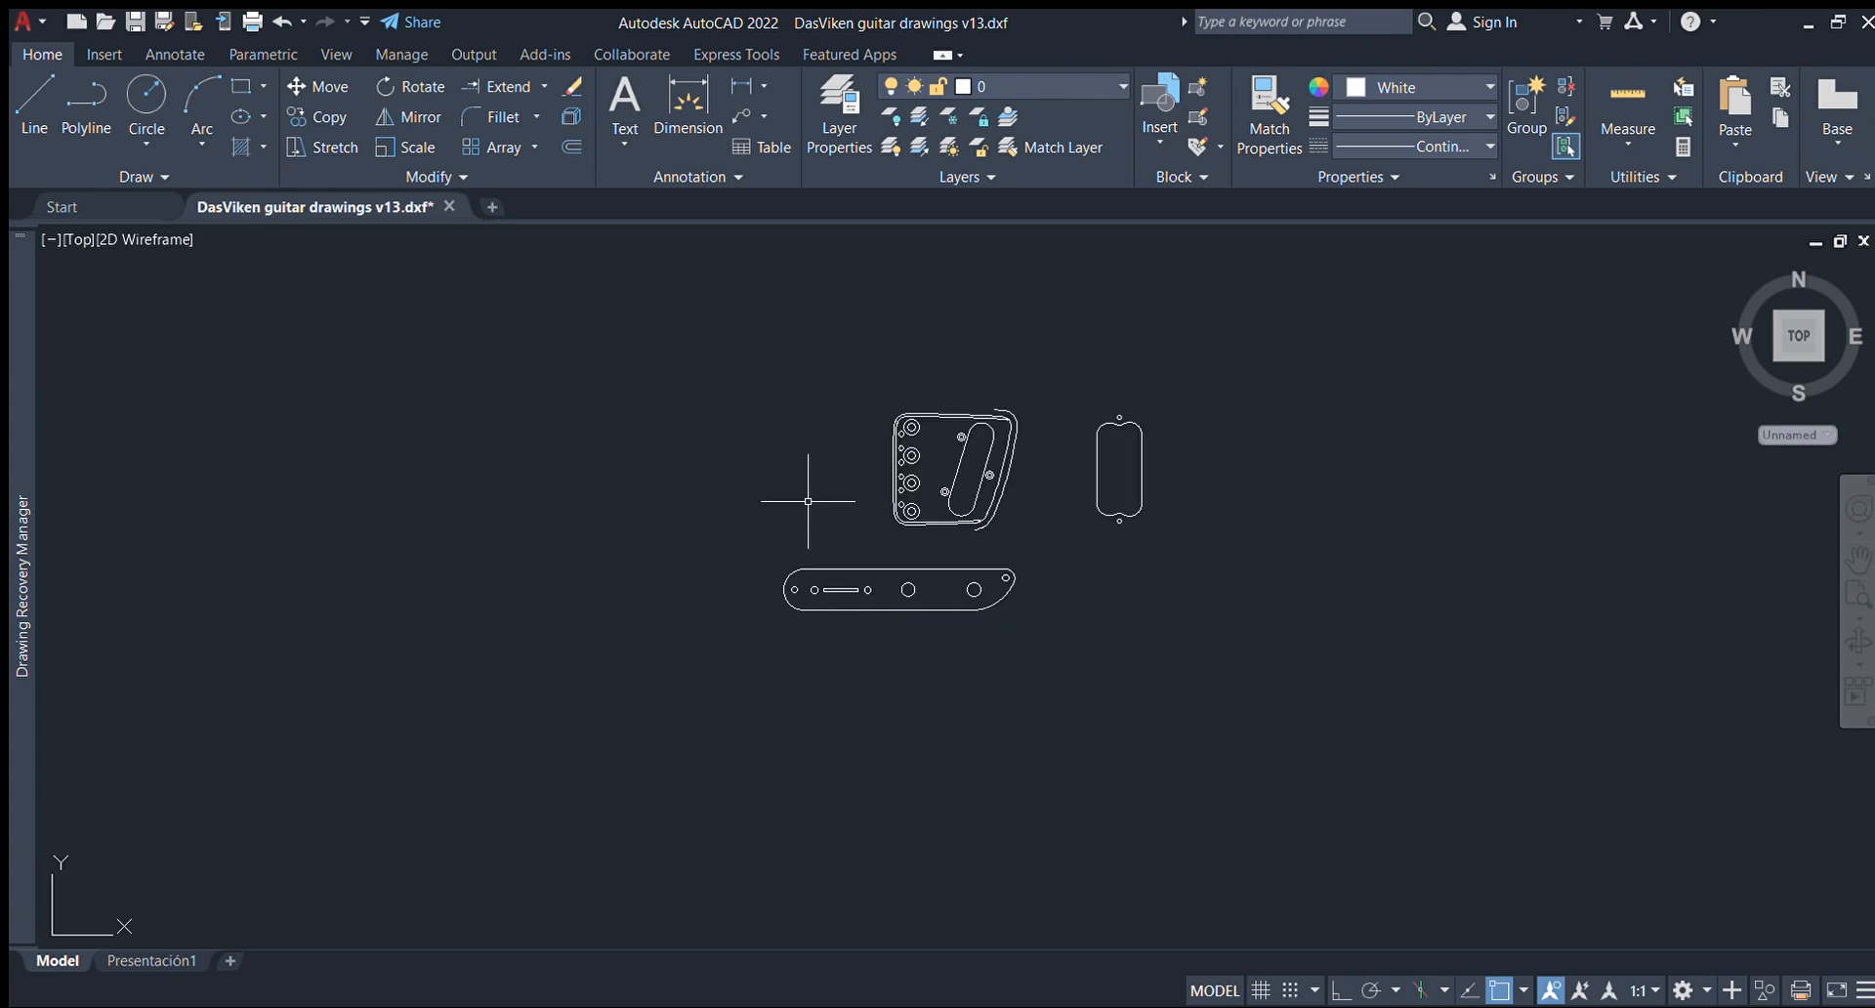
{"action": "scroll", "coordinate": [841, 494], "scroll_direction": "up", "scroll_amount": 2}
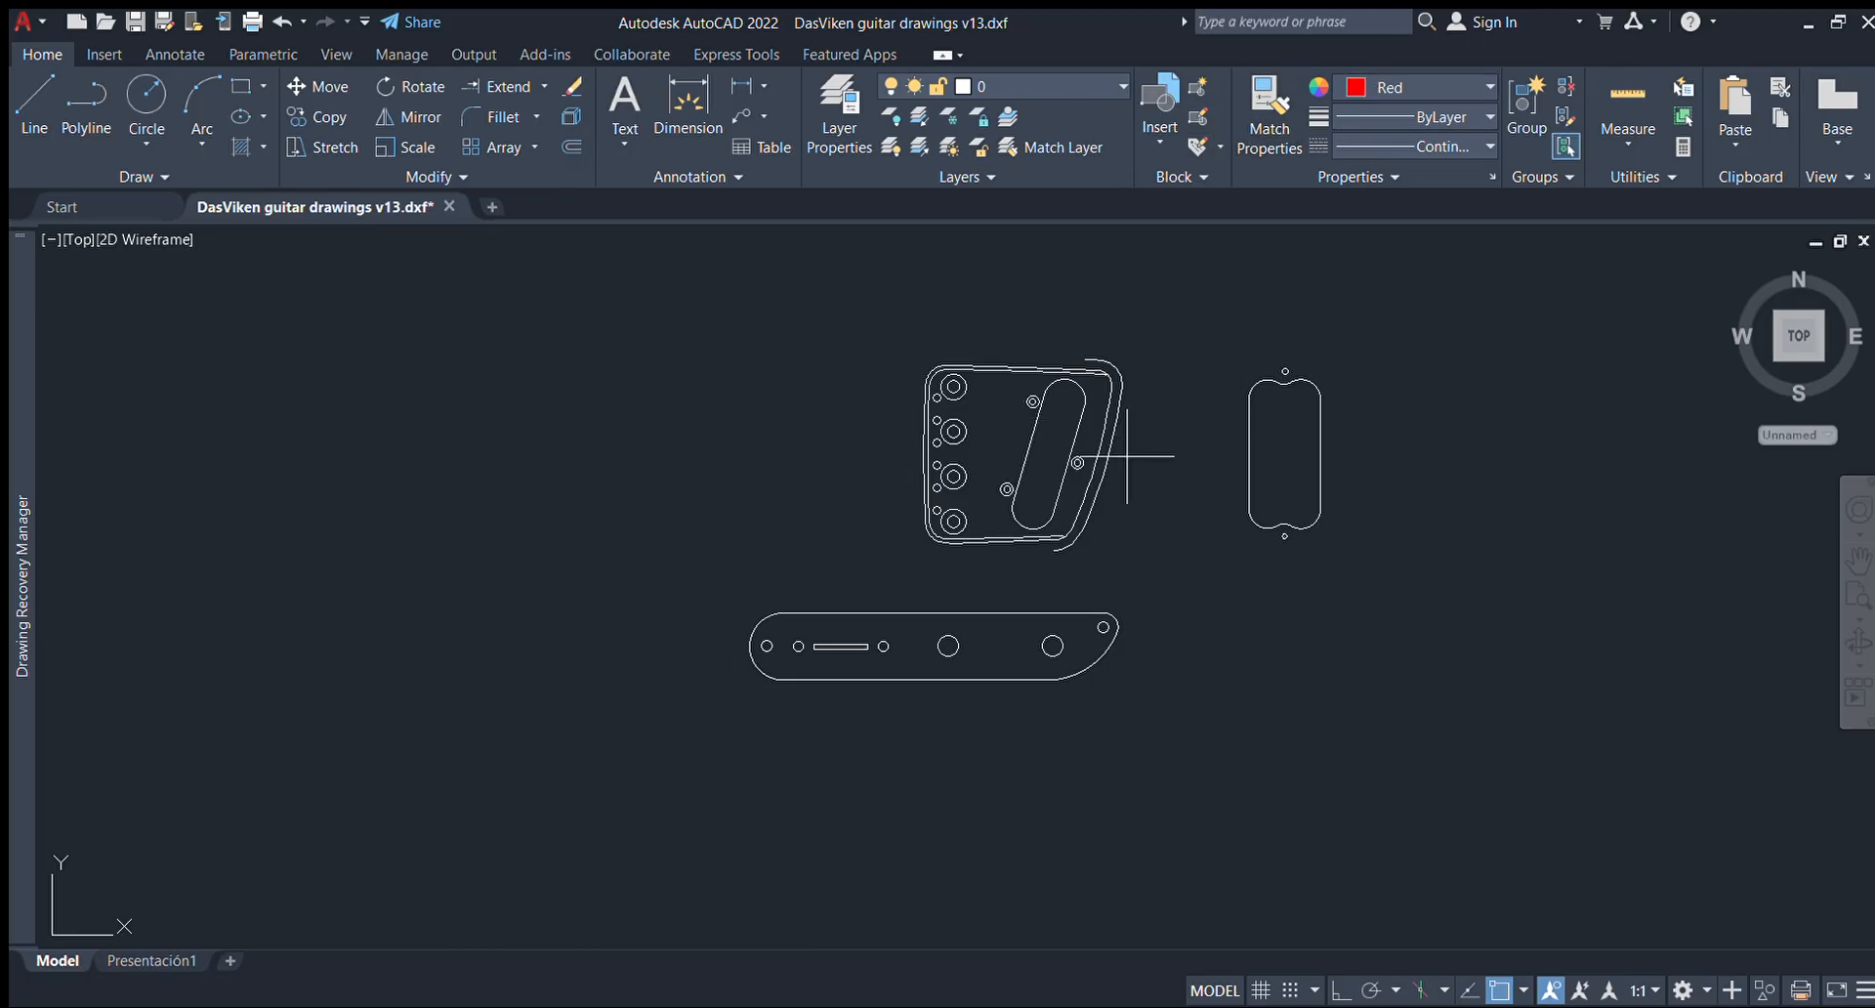
{"action": "scroll", "coordinate": [1127, 455], "scroll_direction": "up", "scroll_amount": 2}
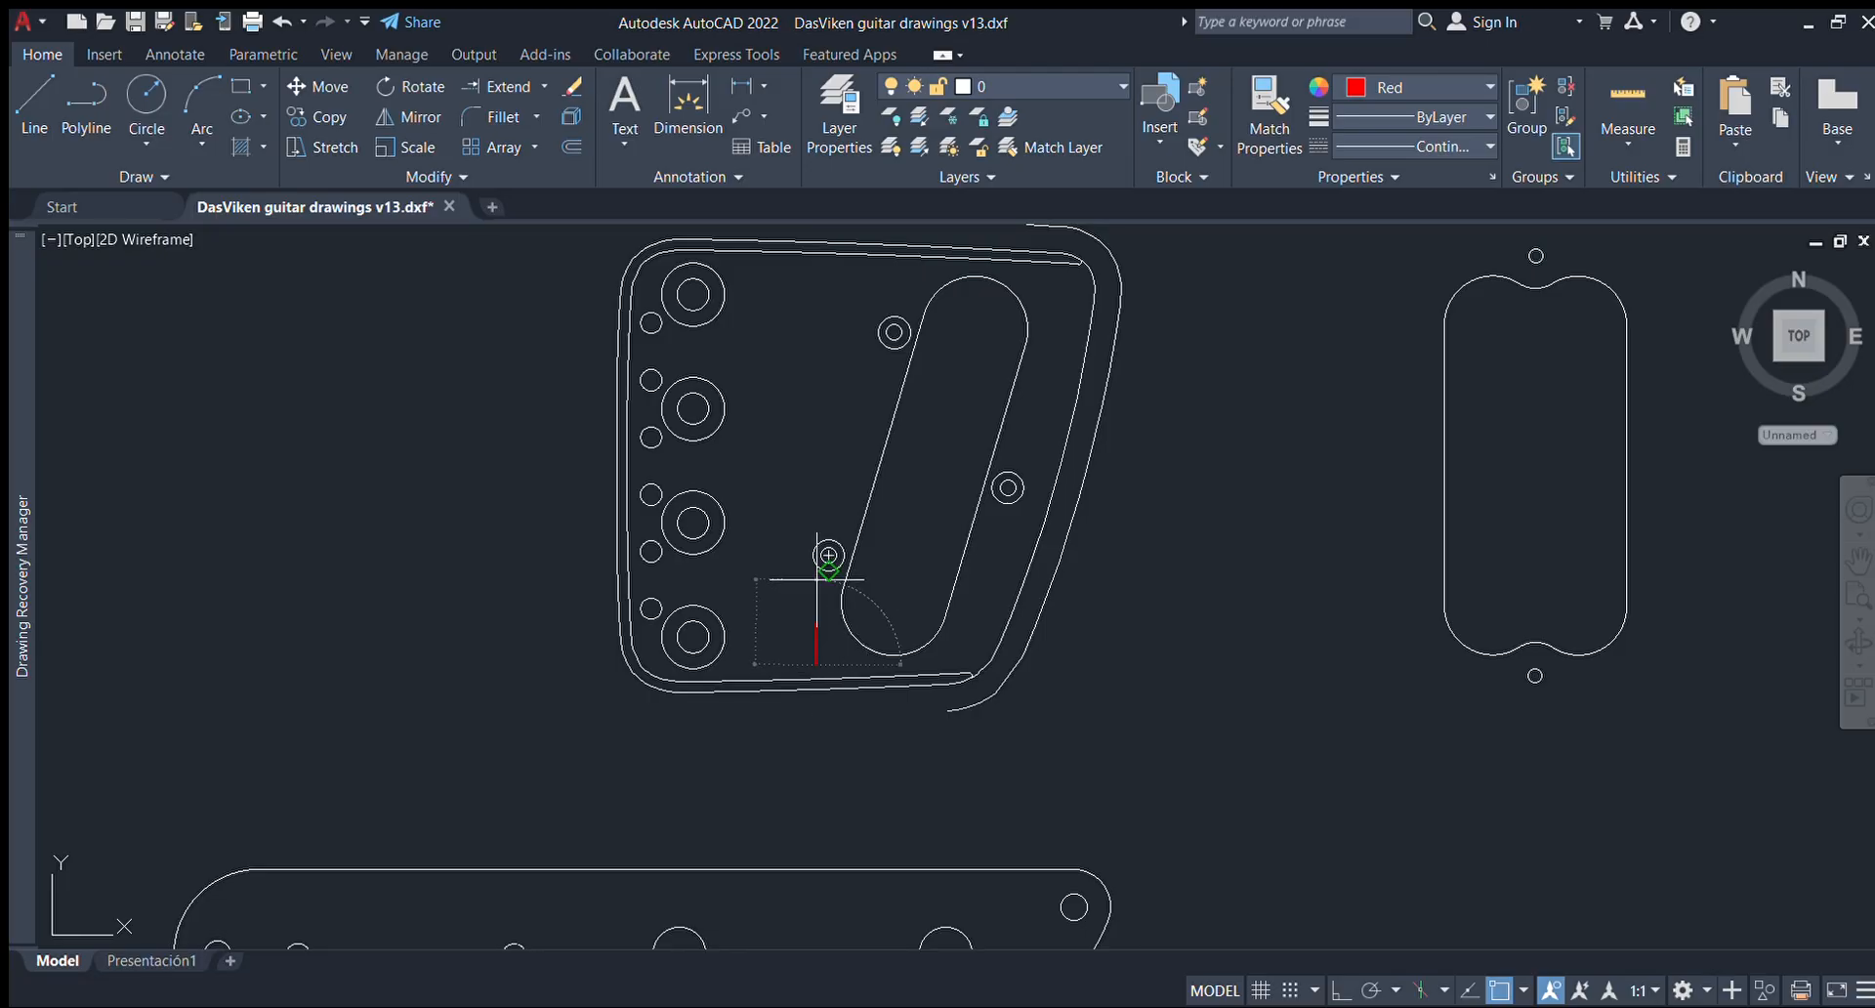
{"action": "left_click", "coordinate": [800, 278]}
{"action": "key", "text": "F8"}
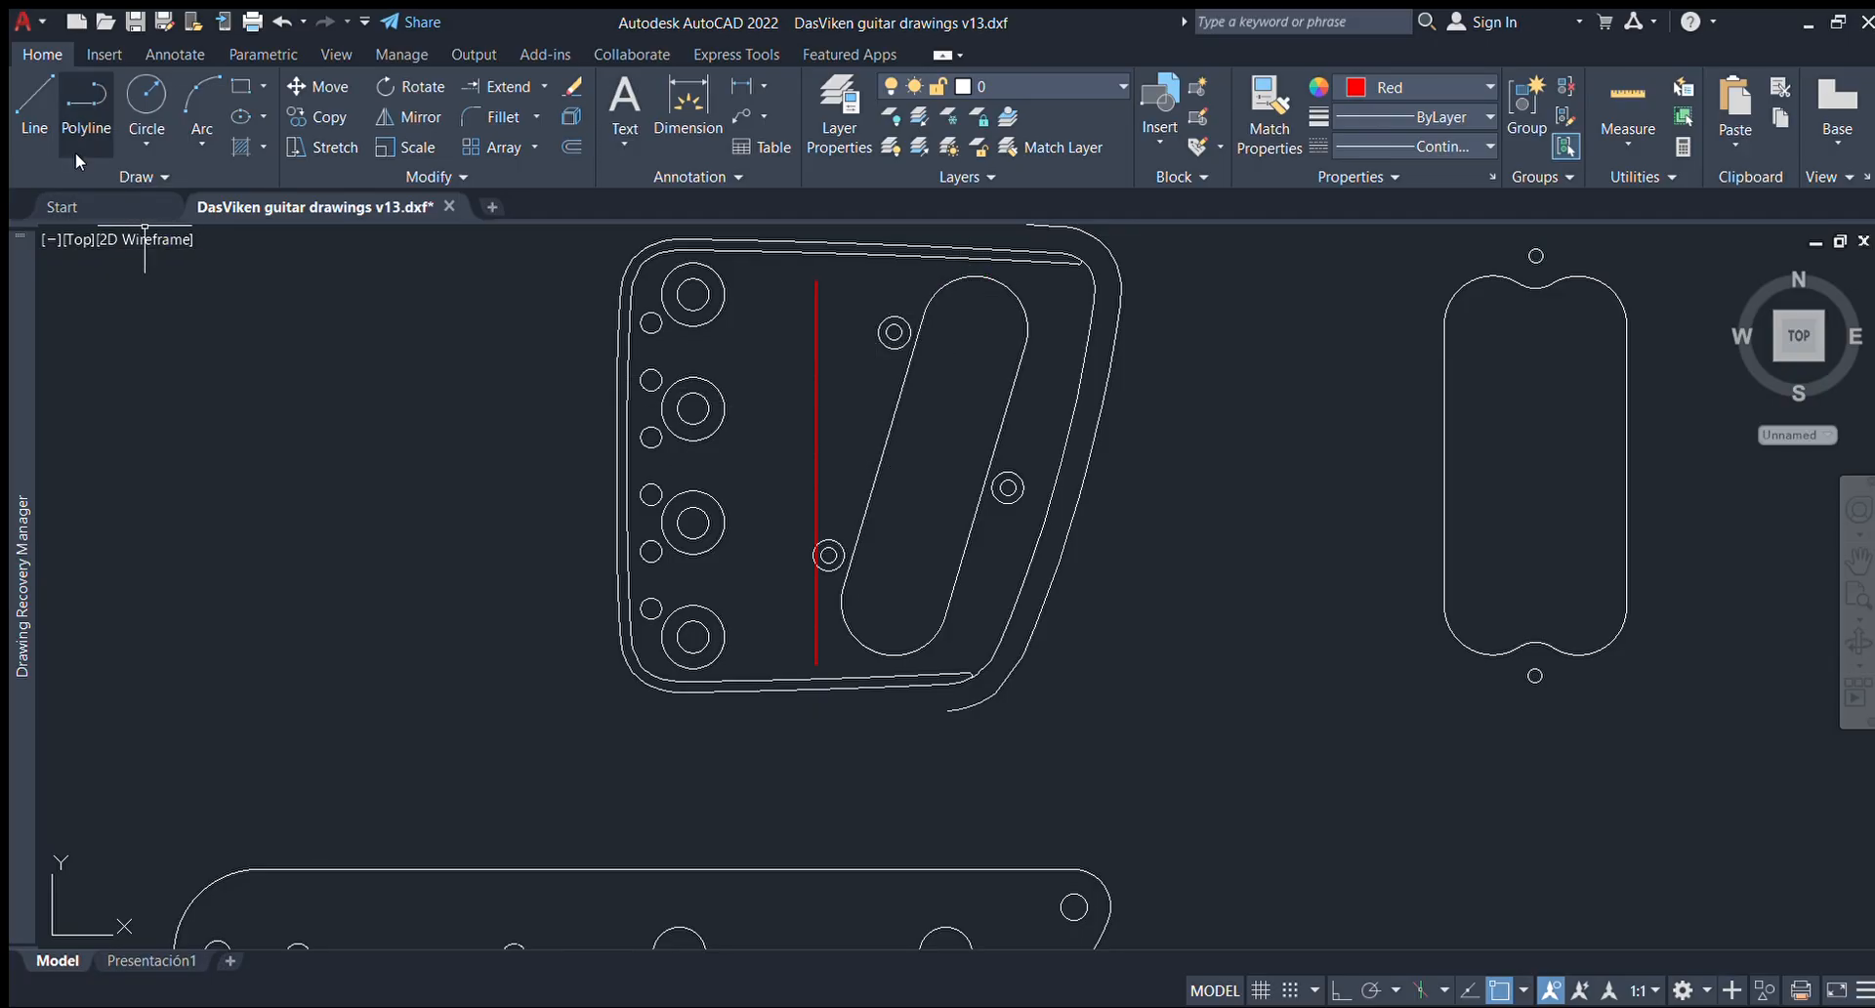
Draw a red horizontal centre line from the midpoint of the neck pickup opening's neck-side edge across and beyond the bridge plate.
{"action": "left_click", "coordinate": [38, 125]}
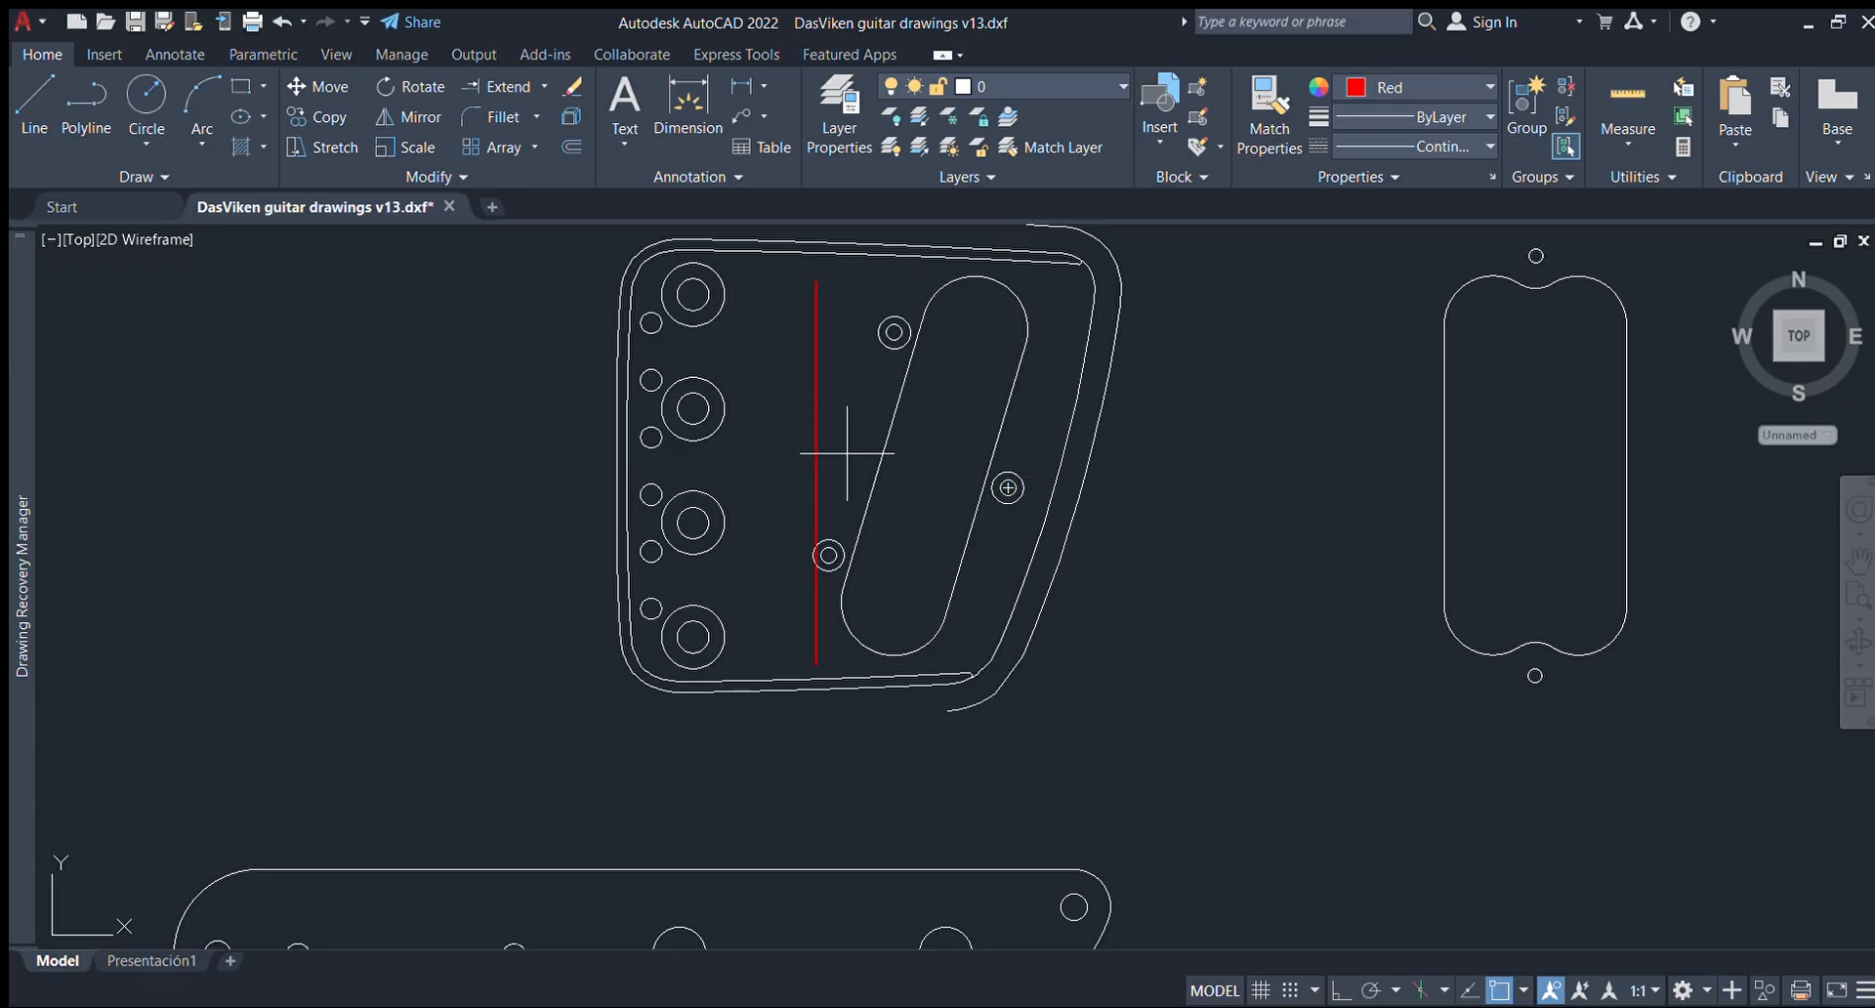
{"action": "left_click", "coordinate": [1626, 464]}
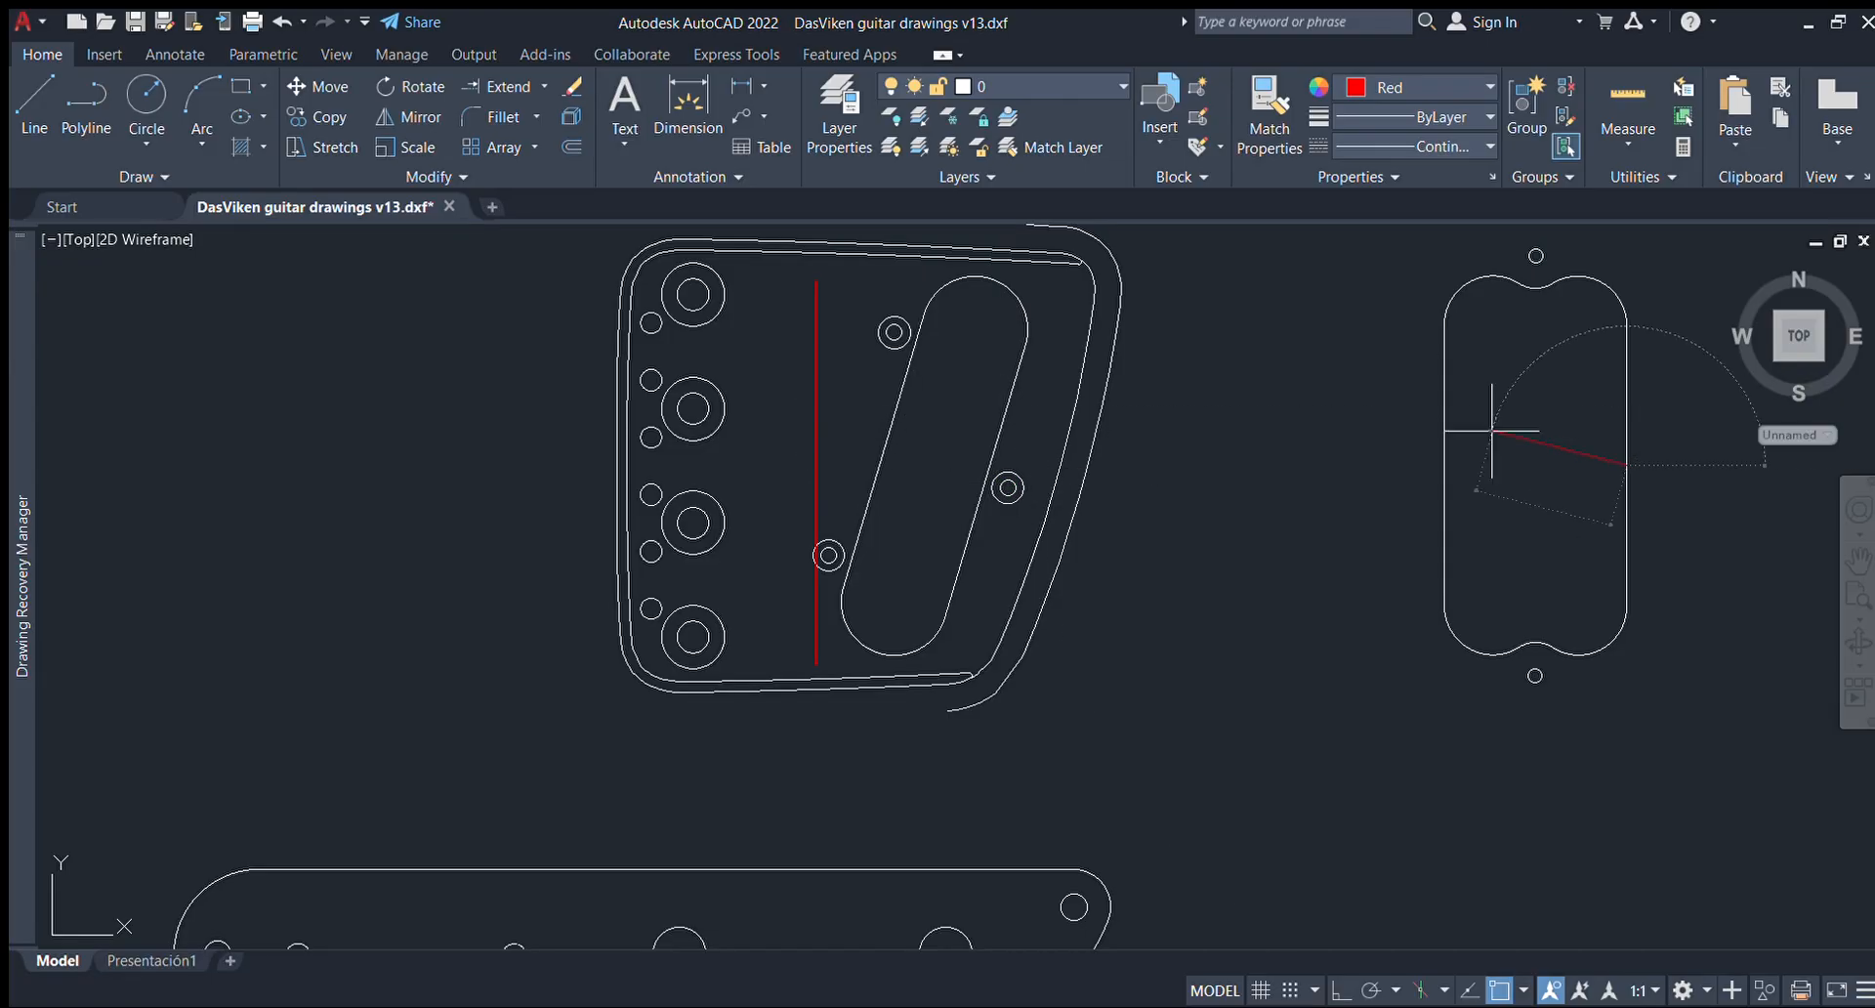
{"action": "left_click", "coordinate": [143, 464], "text": "shift"}
{"action": "key", "text": "Escape"}
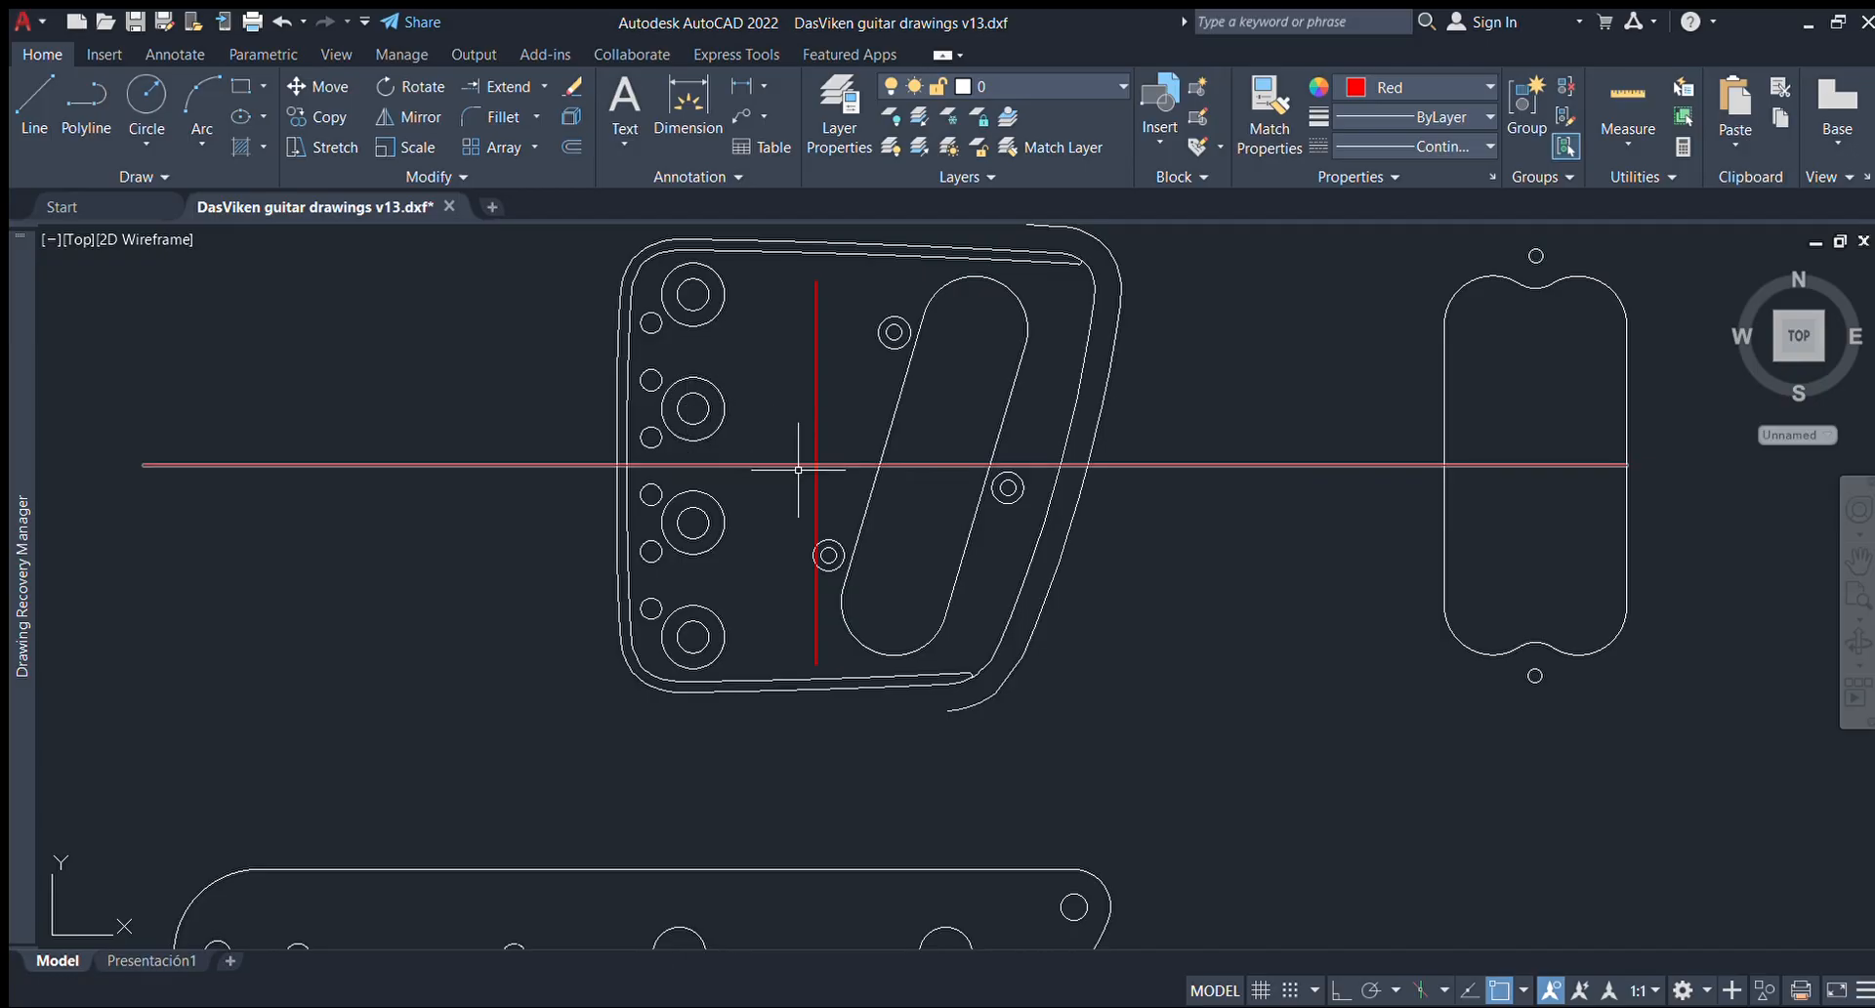
{"action": "scroll", "coordinate": [791, 462], "scroll_direction": "down", "scroll_amount": 2}
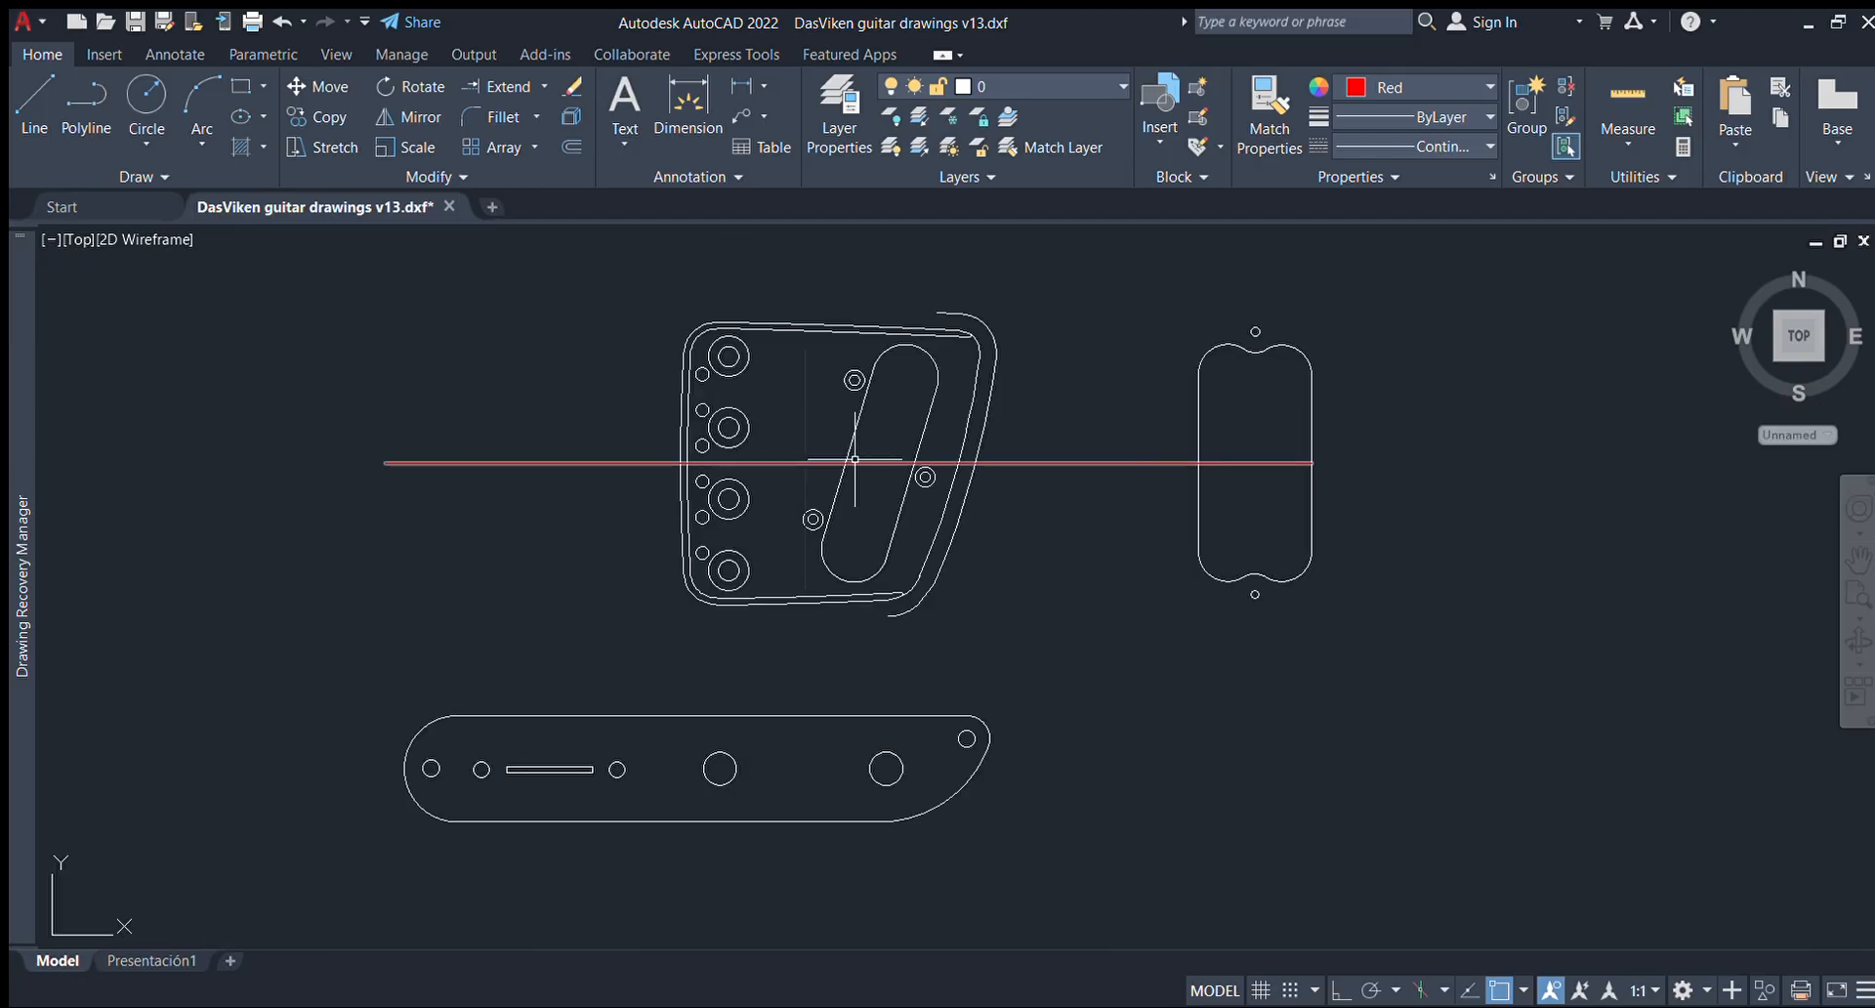
{"action": "left_click", "coordinate": [1312, 443]}
{"action": "scroll", "coordinate": [1389, 445], "scroll_direction": "up", "scroll_amount": 2}
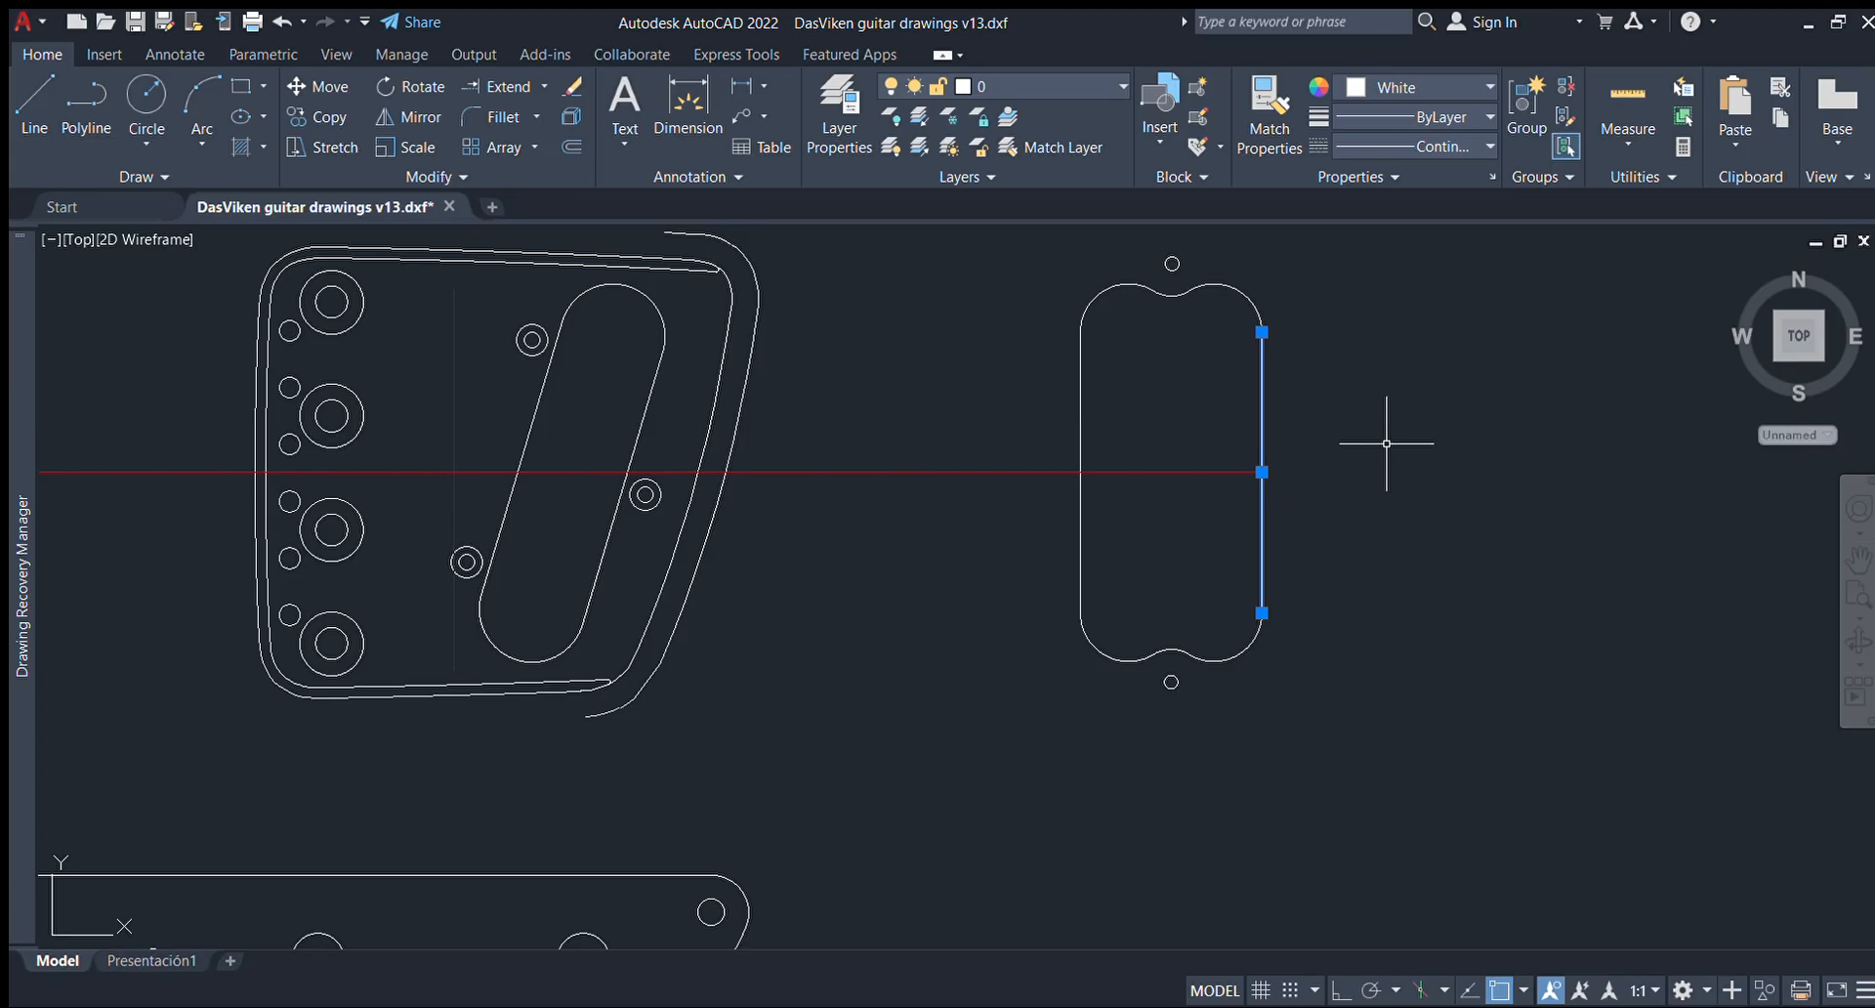
{"action": "key", "text": "Escape"}
{"action": "scroll", "coordinate": [1387, 440], "scroll_direction": "down", "scroll_amount": 4}
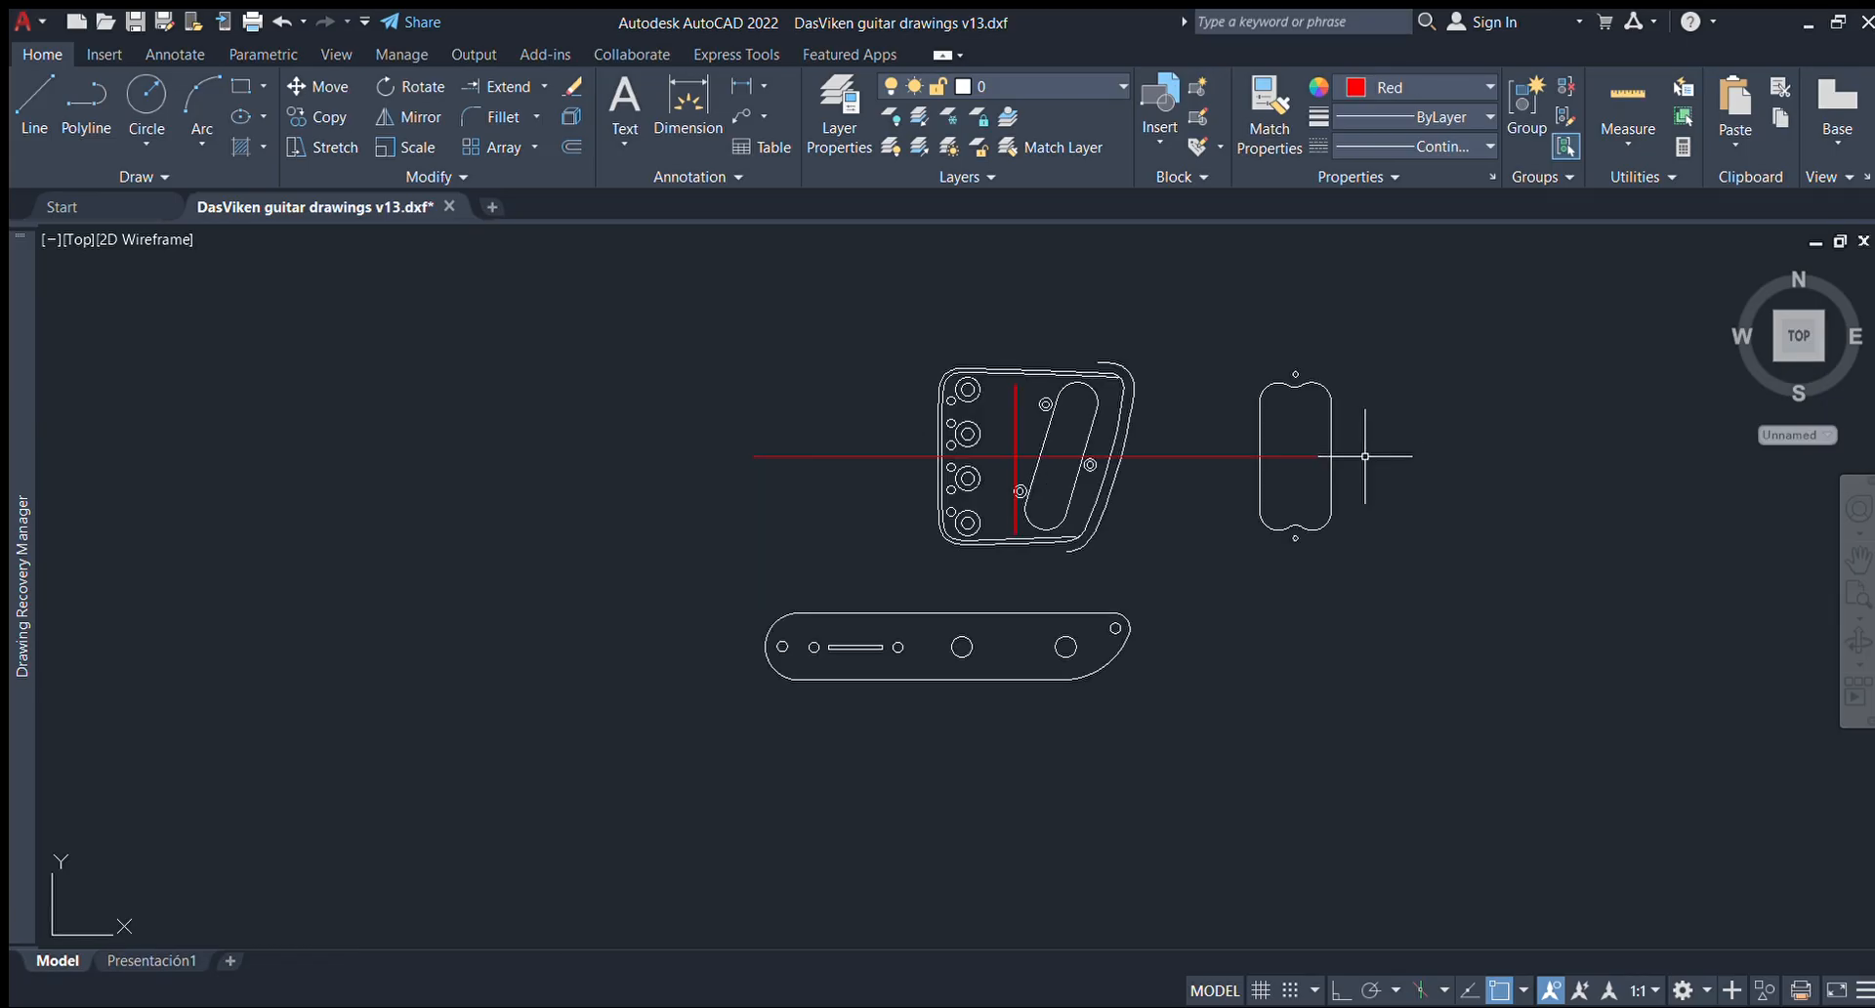
{"action": "left_click", "coordinate": [703, 288]}
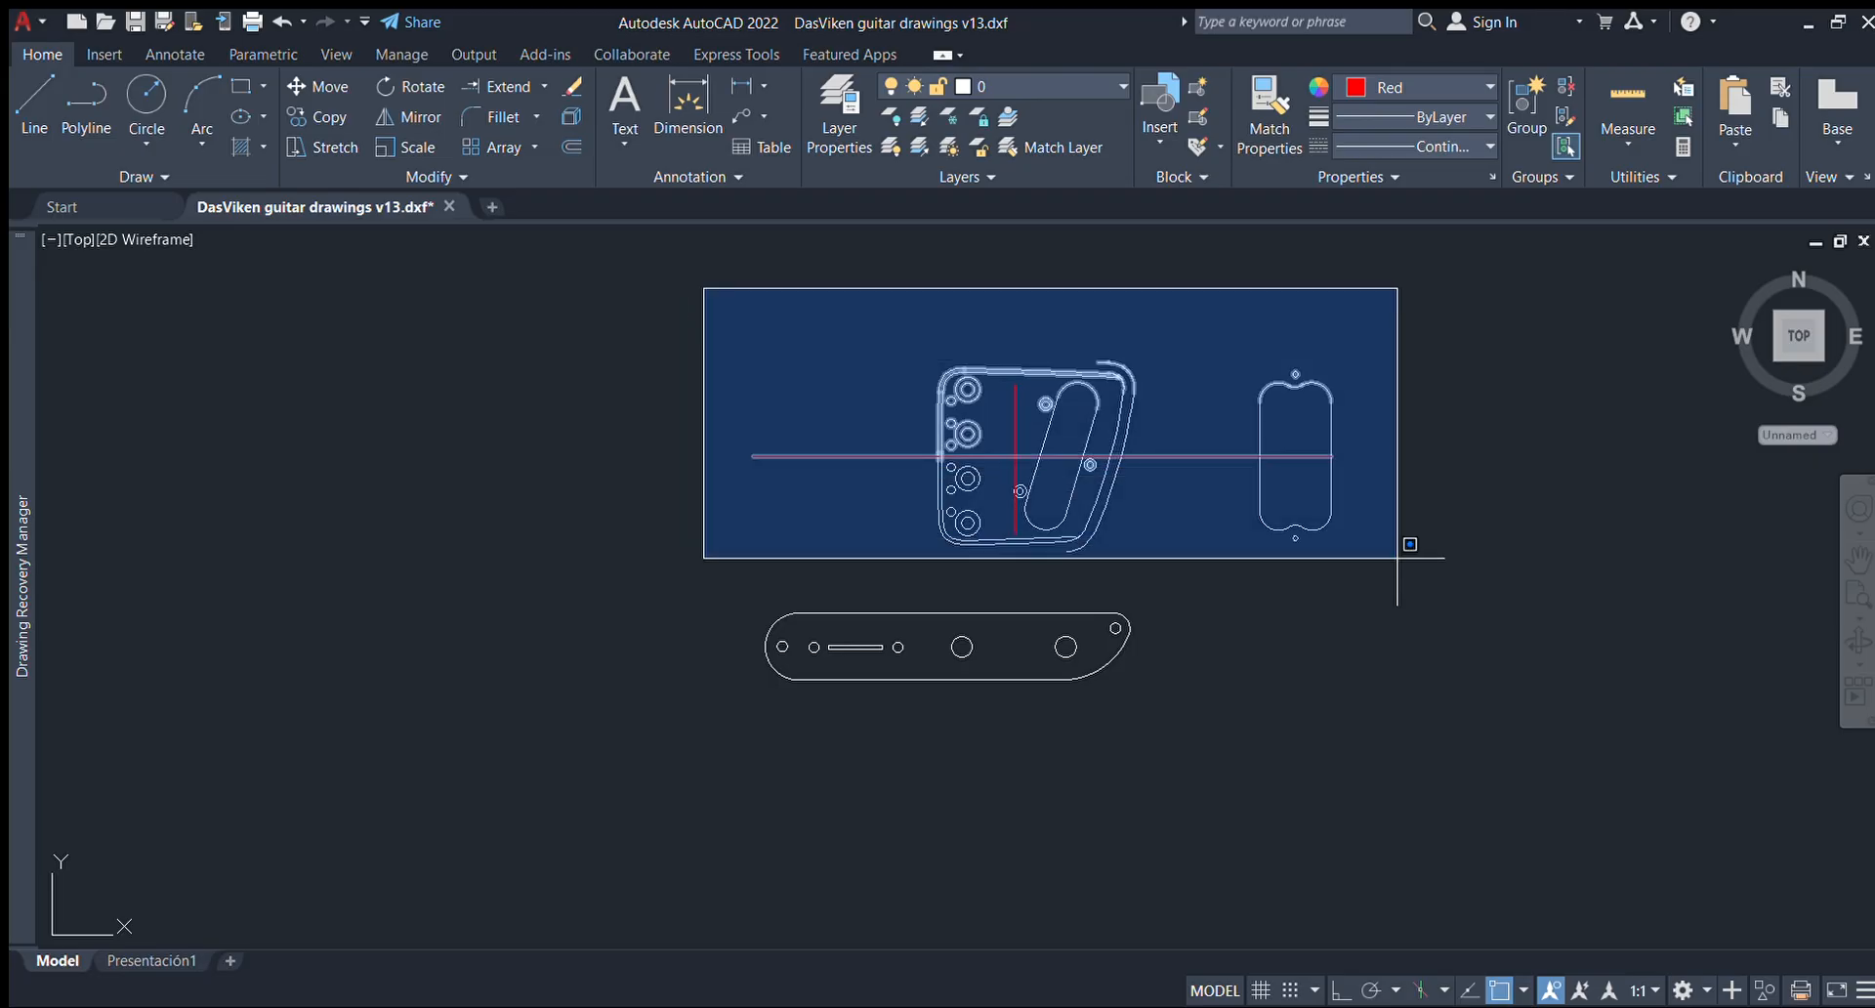
{"action": "left_click", "coordinate": [1441, 718]}
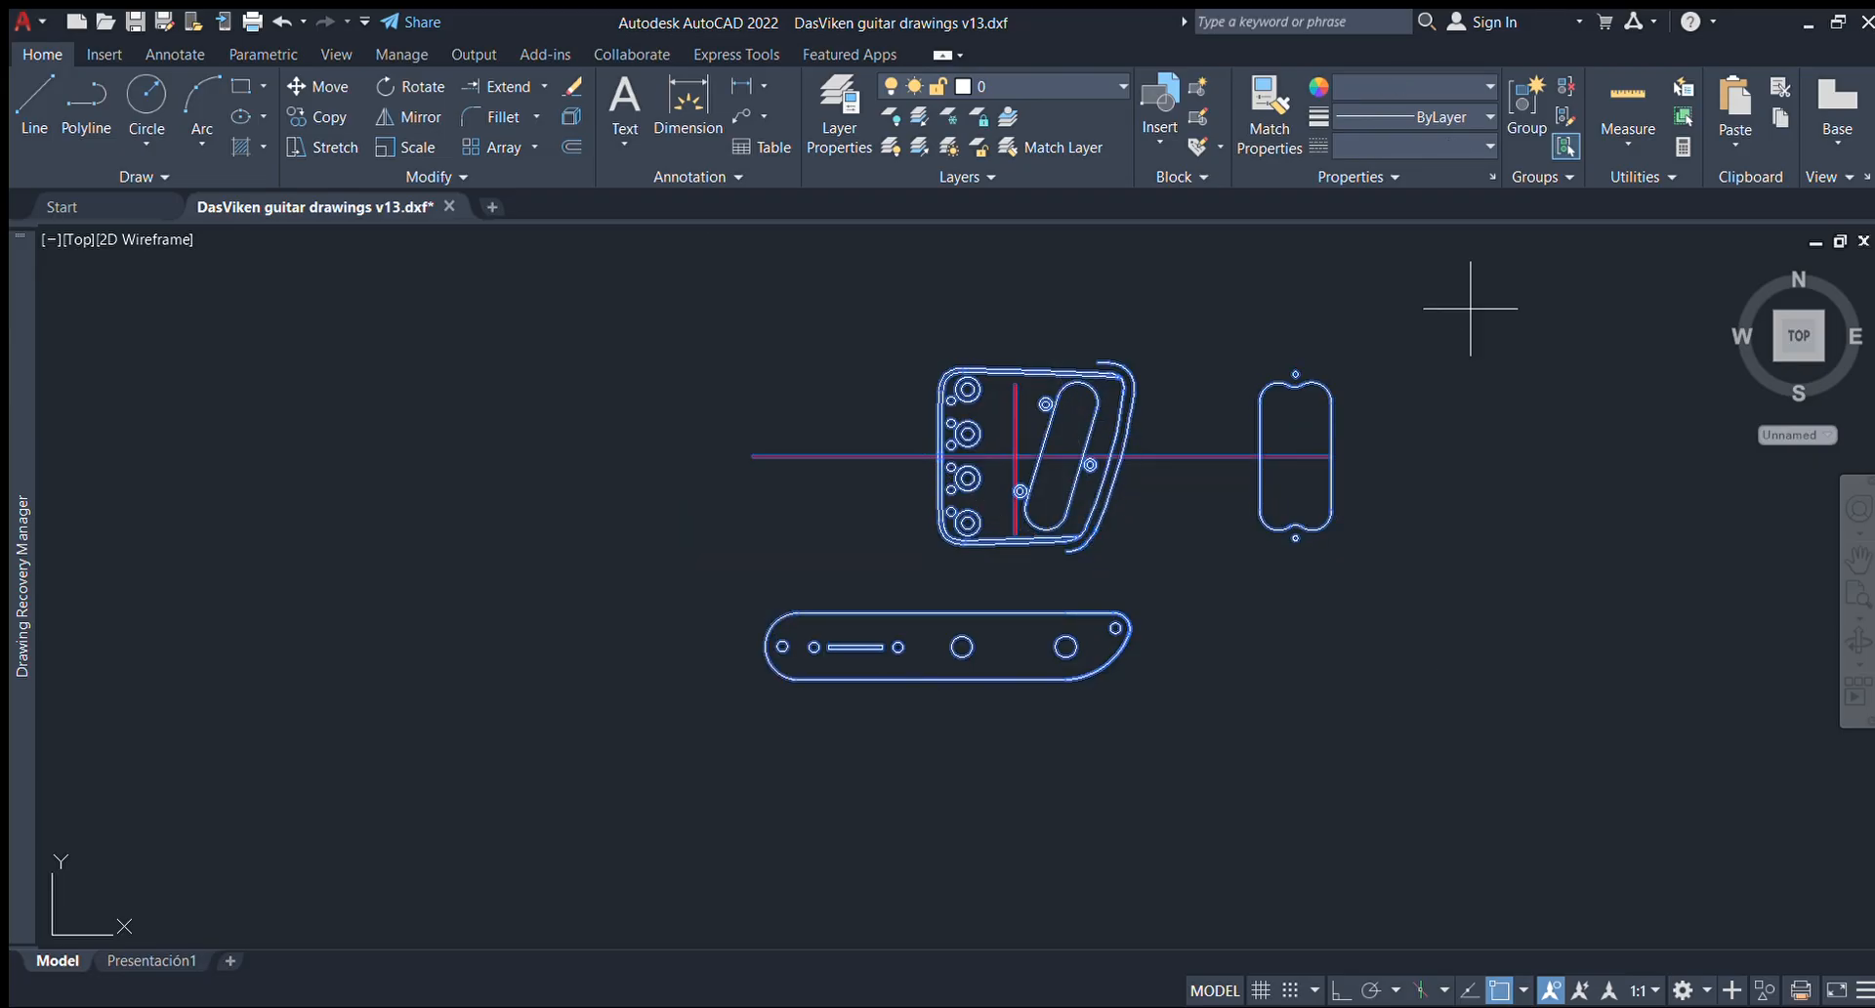
{"action": "key", "text": "Escape"}
Draw a red vertical reference line across the fretboard at the nut, from one fretboard edge to the other.
{"action": "scroll", "coordinate": [913, 523], "scroll_direction": "down", "scroll_amount": 5}
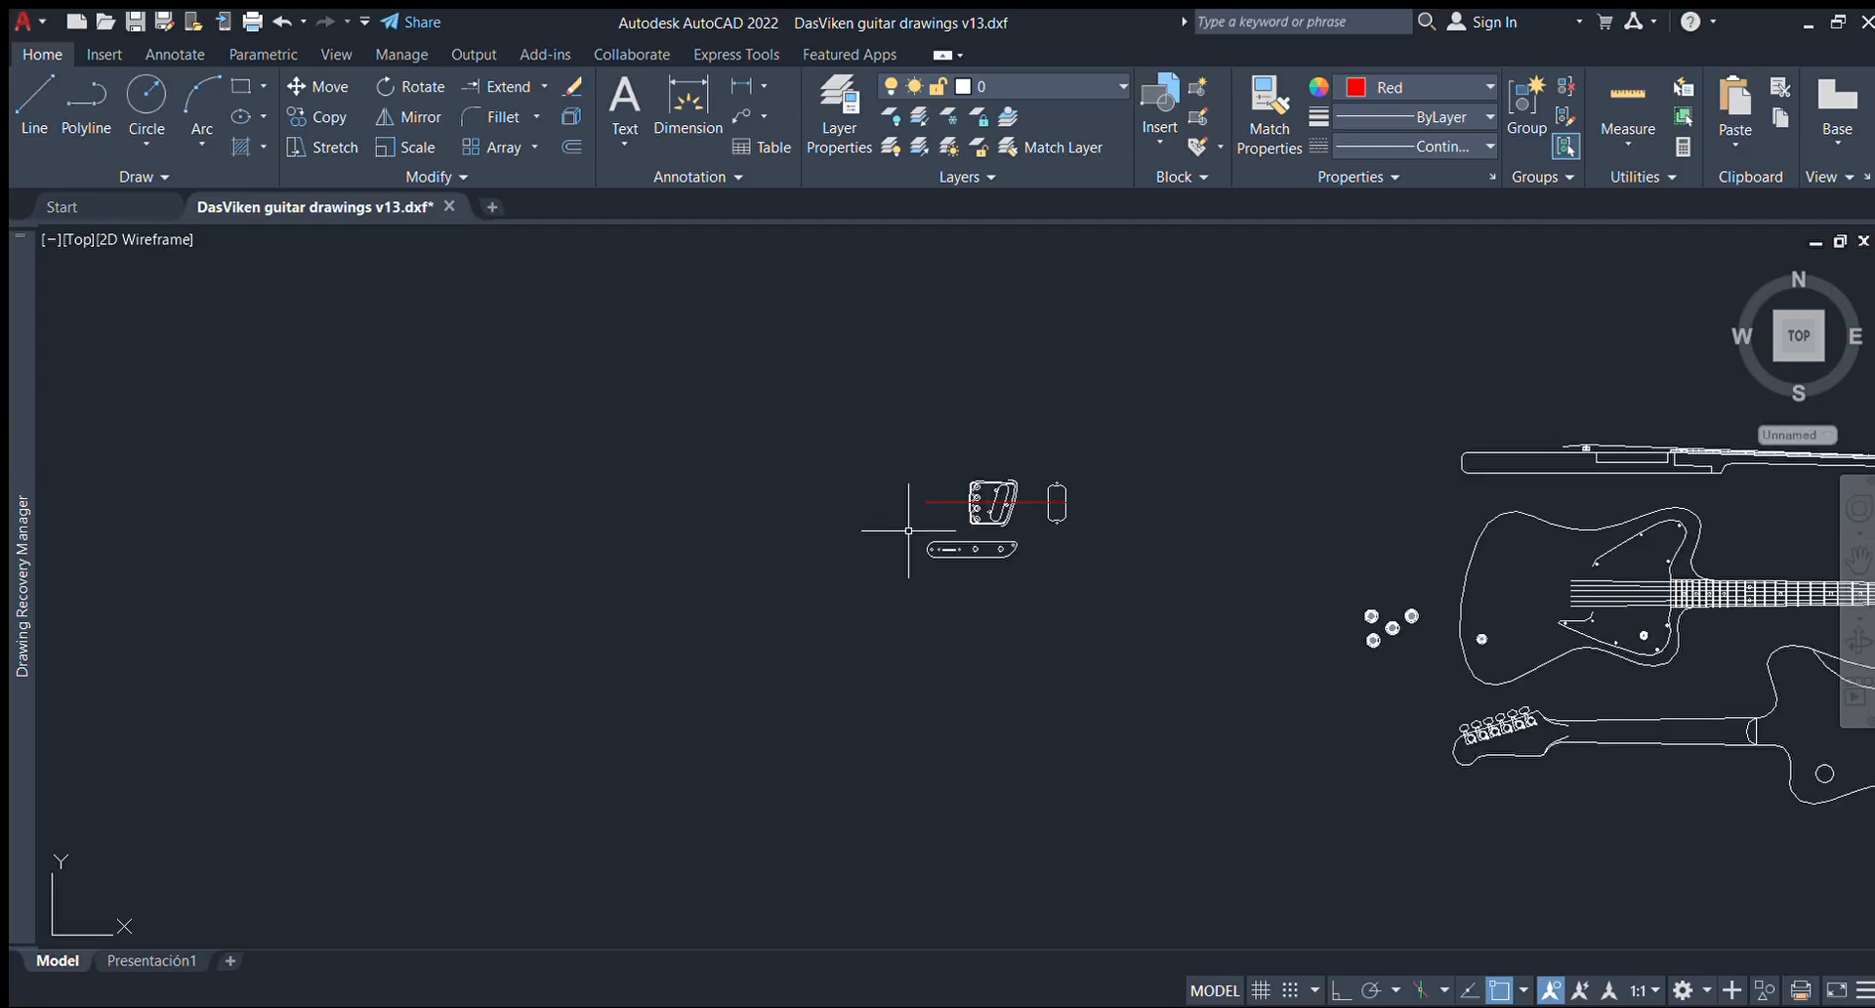
{"action": "scroll", "coordinate": [1494, 620], "scroll_direction": "up", "scroll_amount": 8}
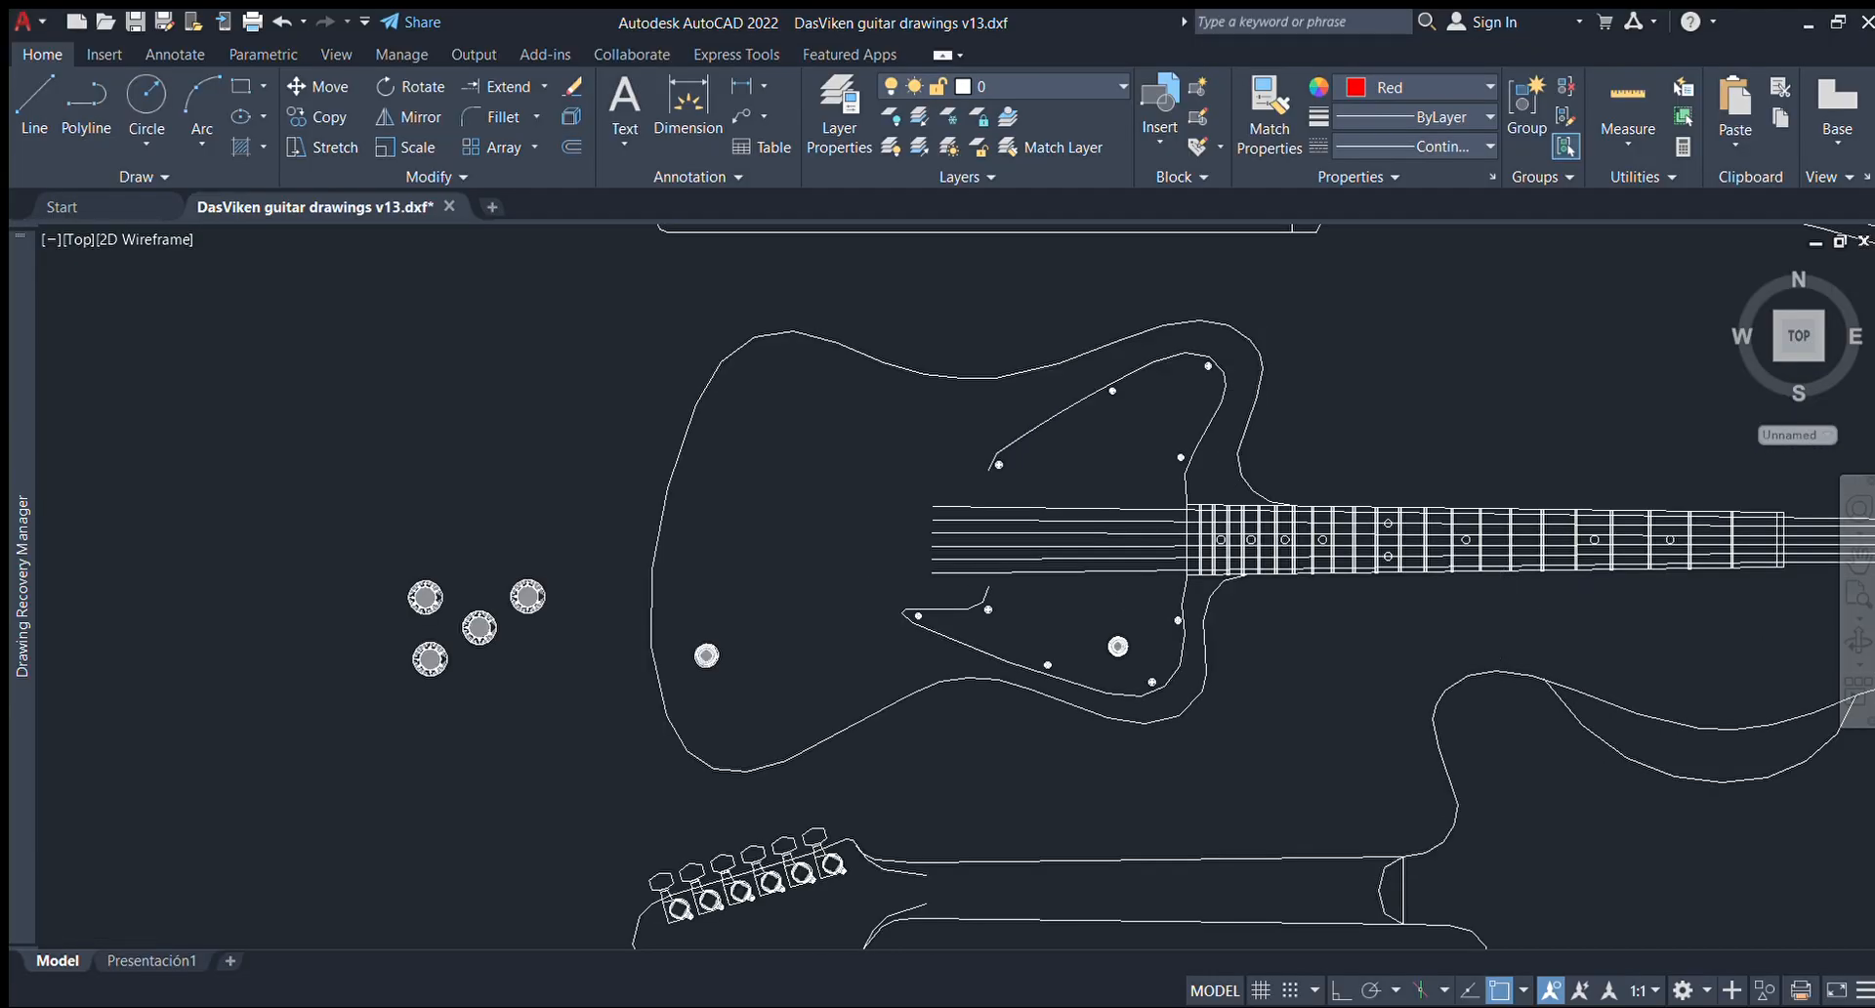
{"action": "middle_click_drag", "start_coordinate": [1485, 582], "coordinate": [1079, 598]}
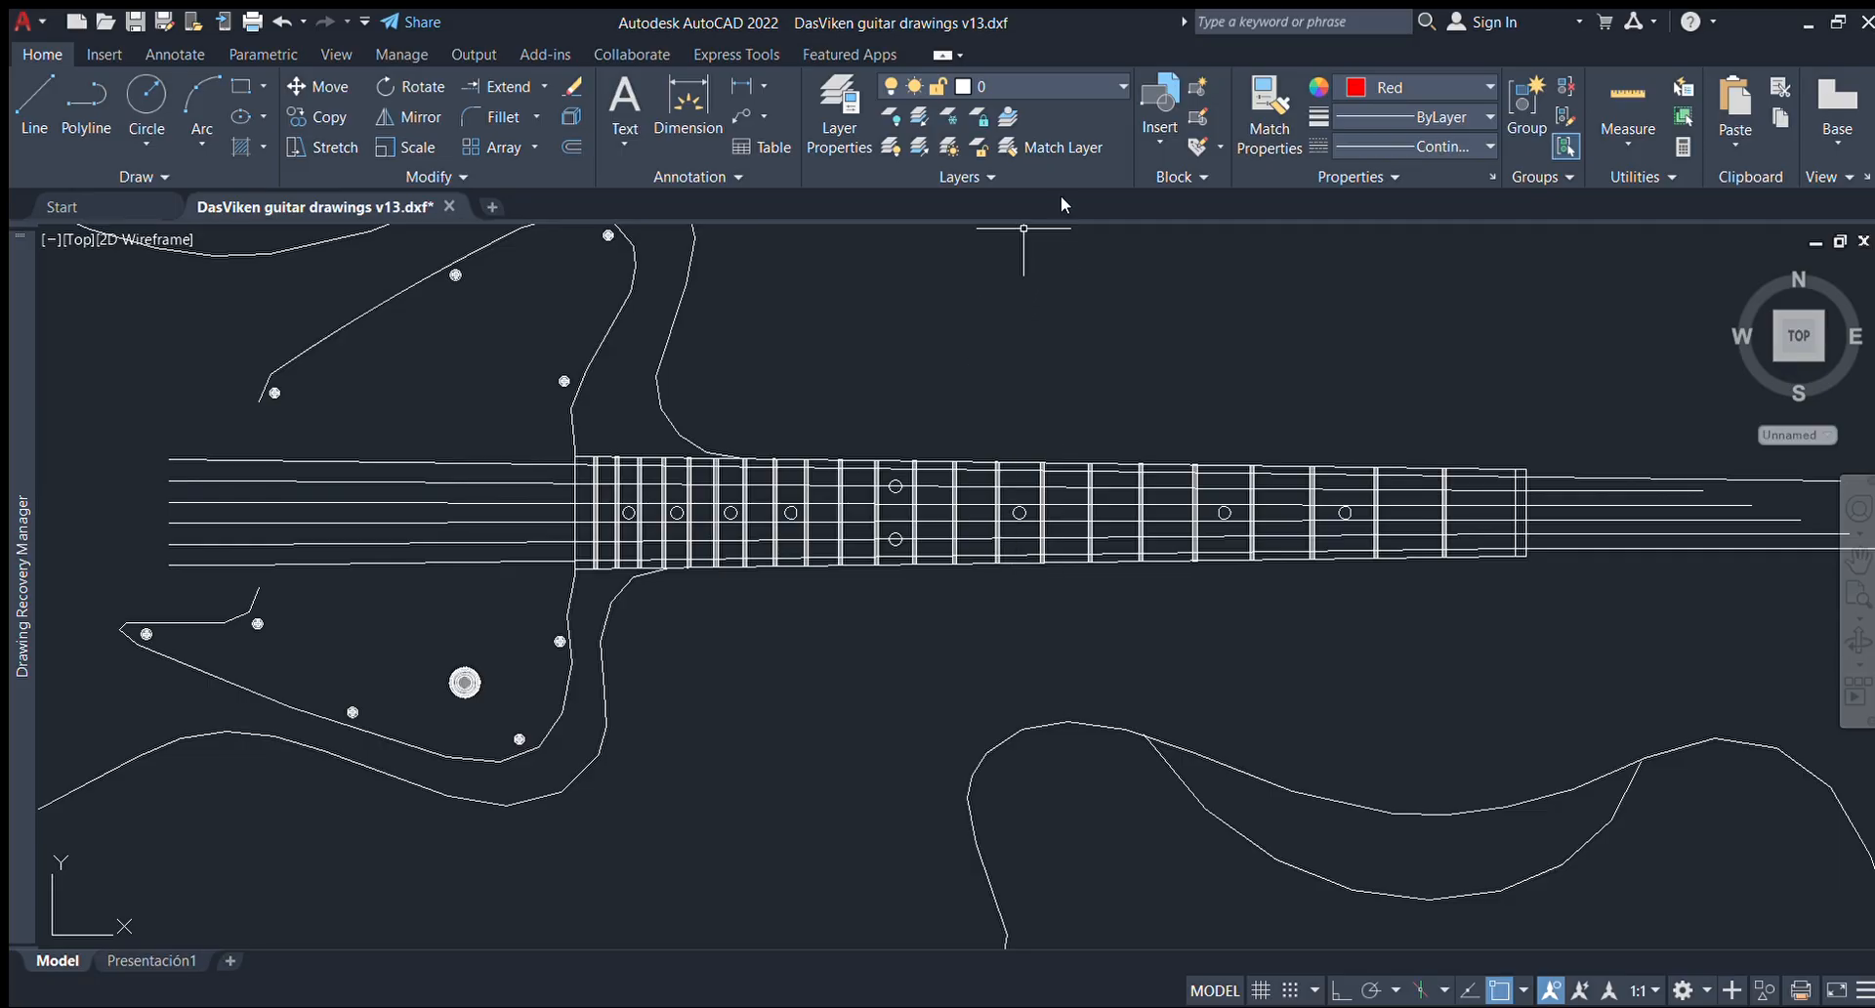
{"action": "left_click", "coordinate": [154, 90]}
{"action": "scroll", "coordinate": [1472, 467], "scroll_direction": "up", "scroll_amount": 2}
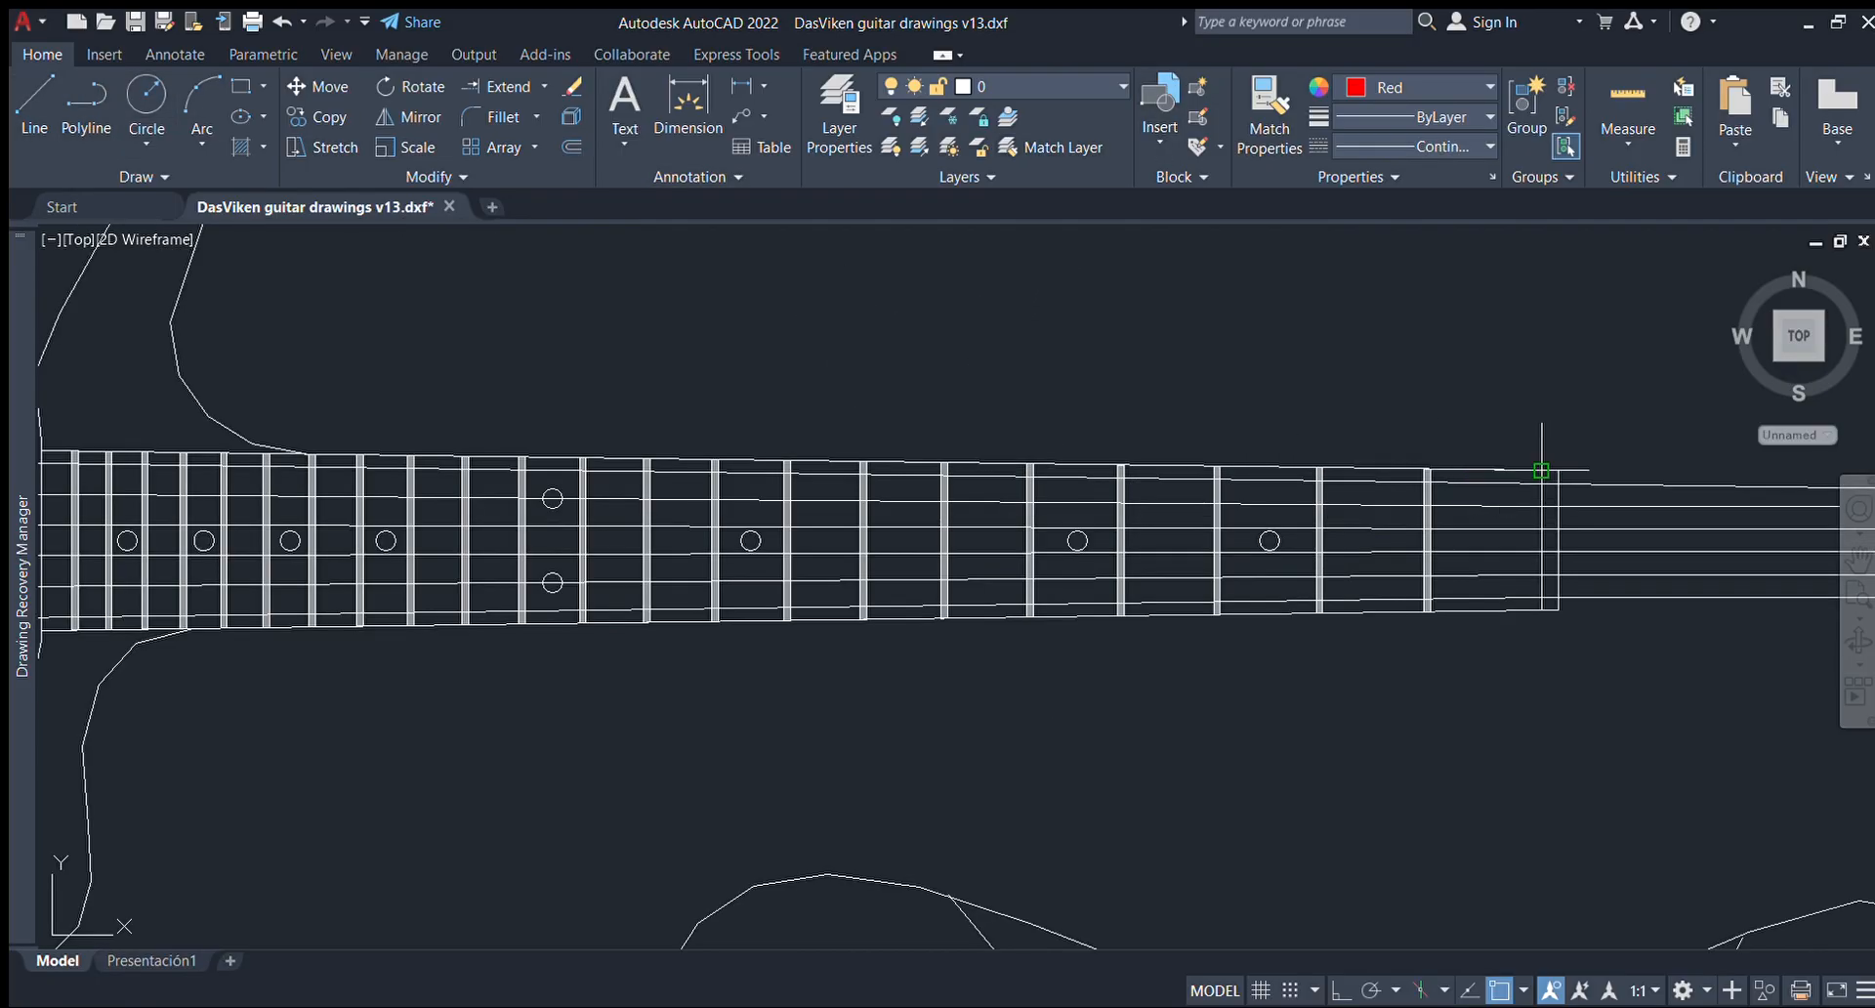
{"action": "left_click", "coordinate": [1542, 471]}
{"action": "key", "text": "Escape"}
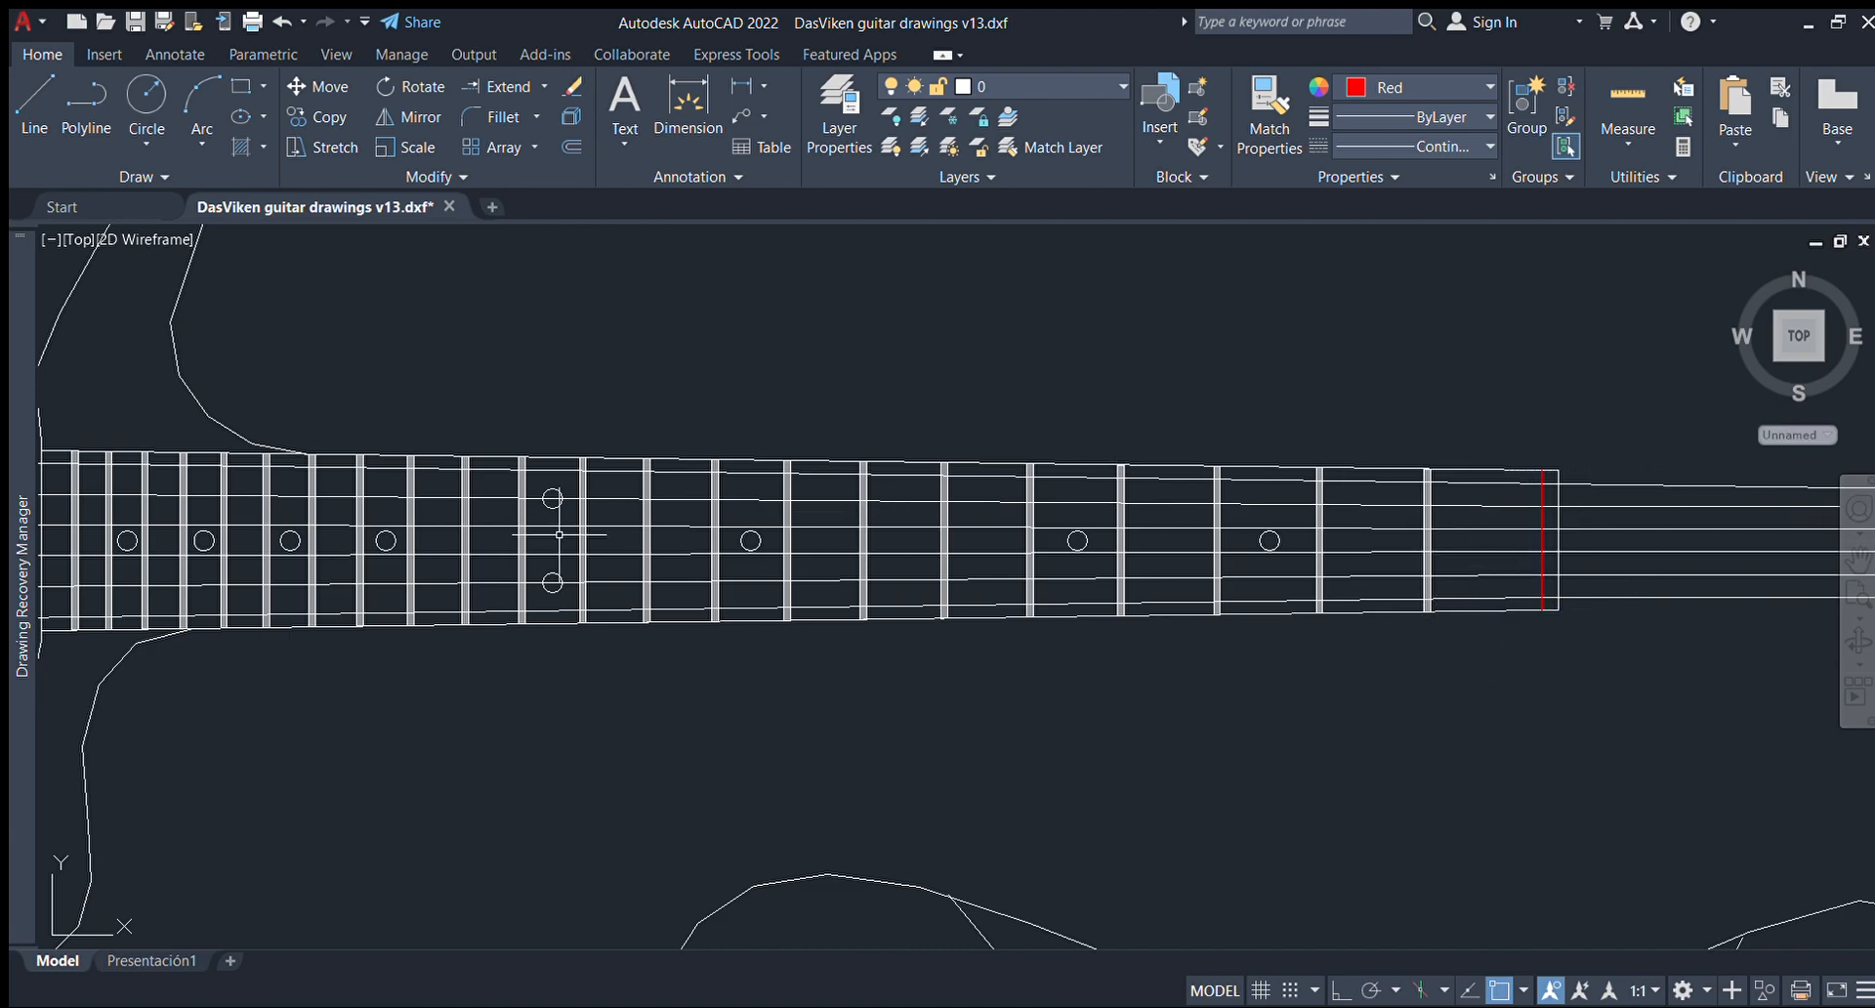
Draw a red vertical reference line along the middle of the 12th fret, spanning the fretboard's width.
{"action": "scroll", "coordinate": [502, 502], "scroll_direction": "up", "scroll_amount": 4}
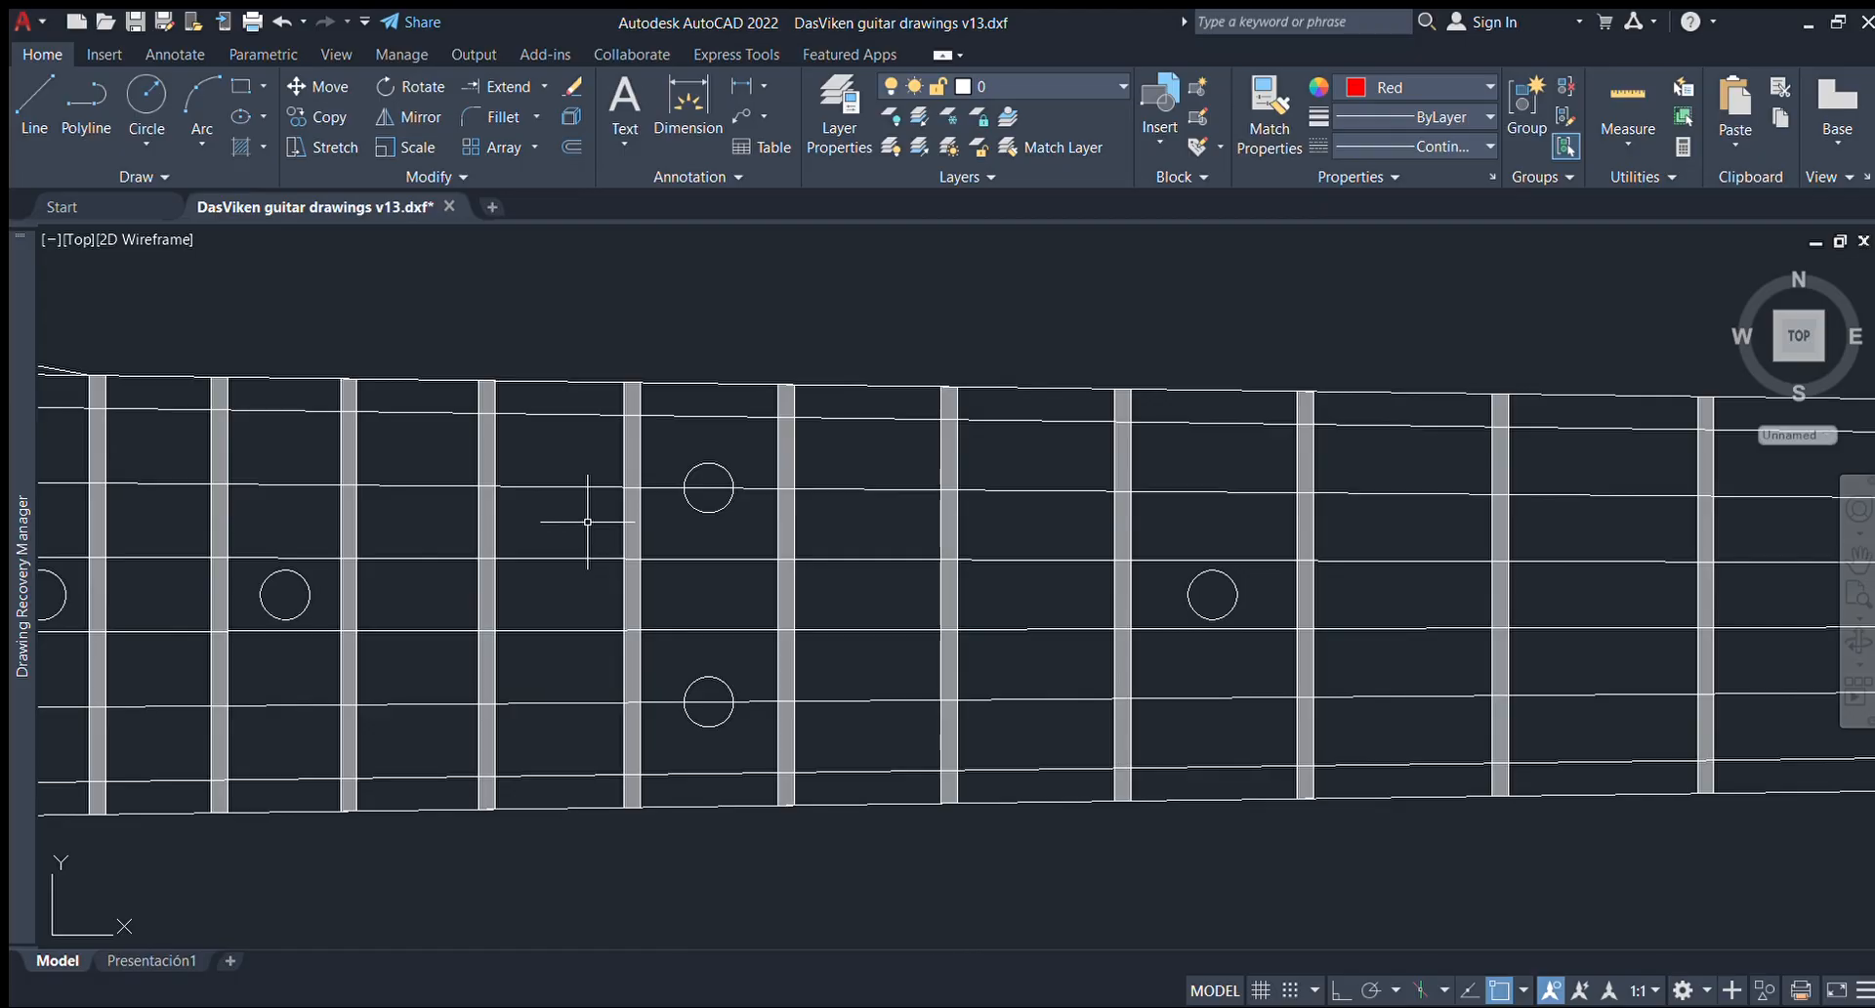
{"action": "left_click", "coordinate": [632, 382]}
{"action": "left_click", "coordinate": [632, 808]}
{"action": "key", "text": "Escape"}
Mirror the red nut line about the 12th fret line to mark the scale length on the body, keeping the original.
{"action": "scroll", "coordinate": [643, 747], "scroll_direction": "down", "scroll_amount": 5}
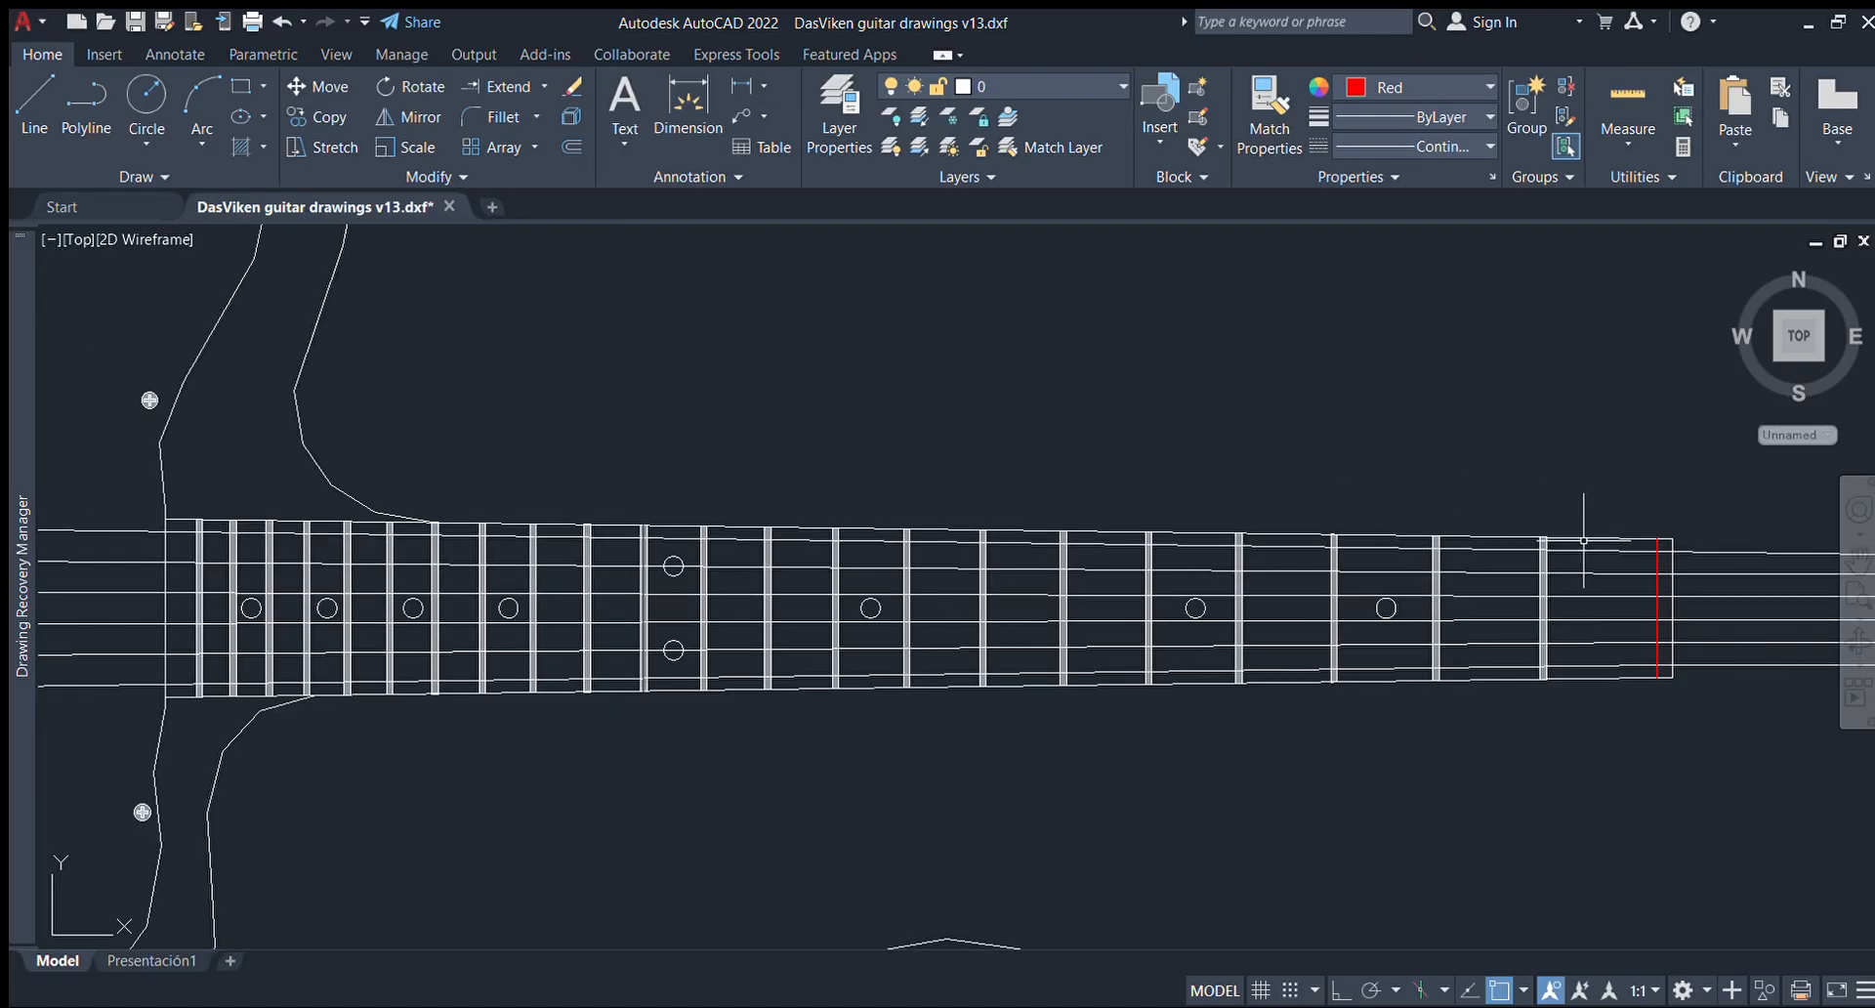
{"action": "left_click", "coordinate": [1657, 602]}
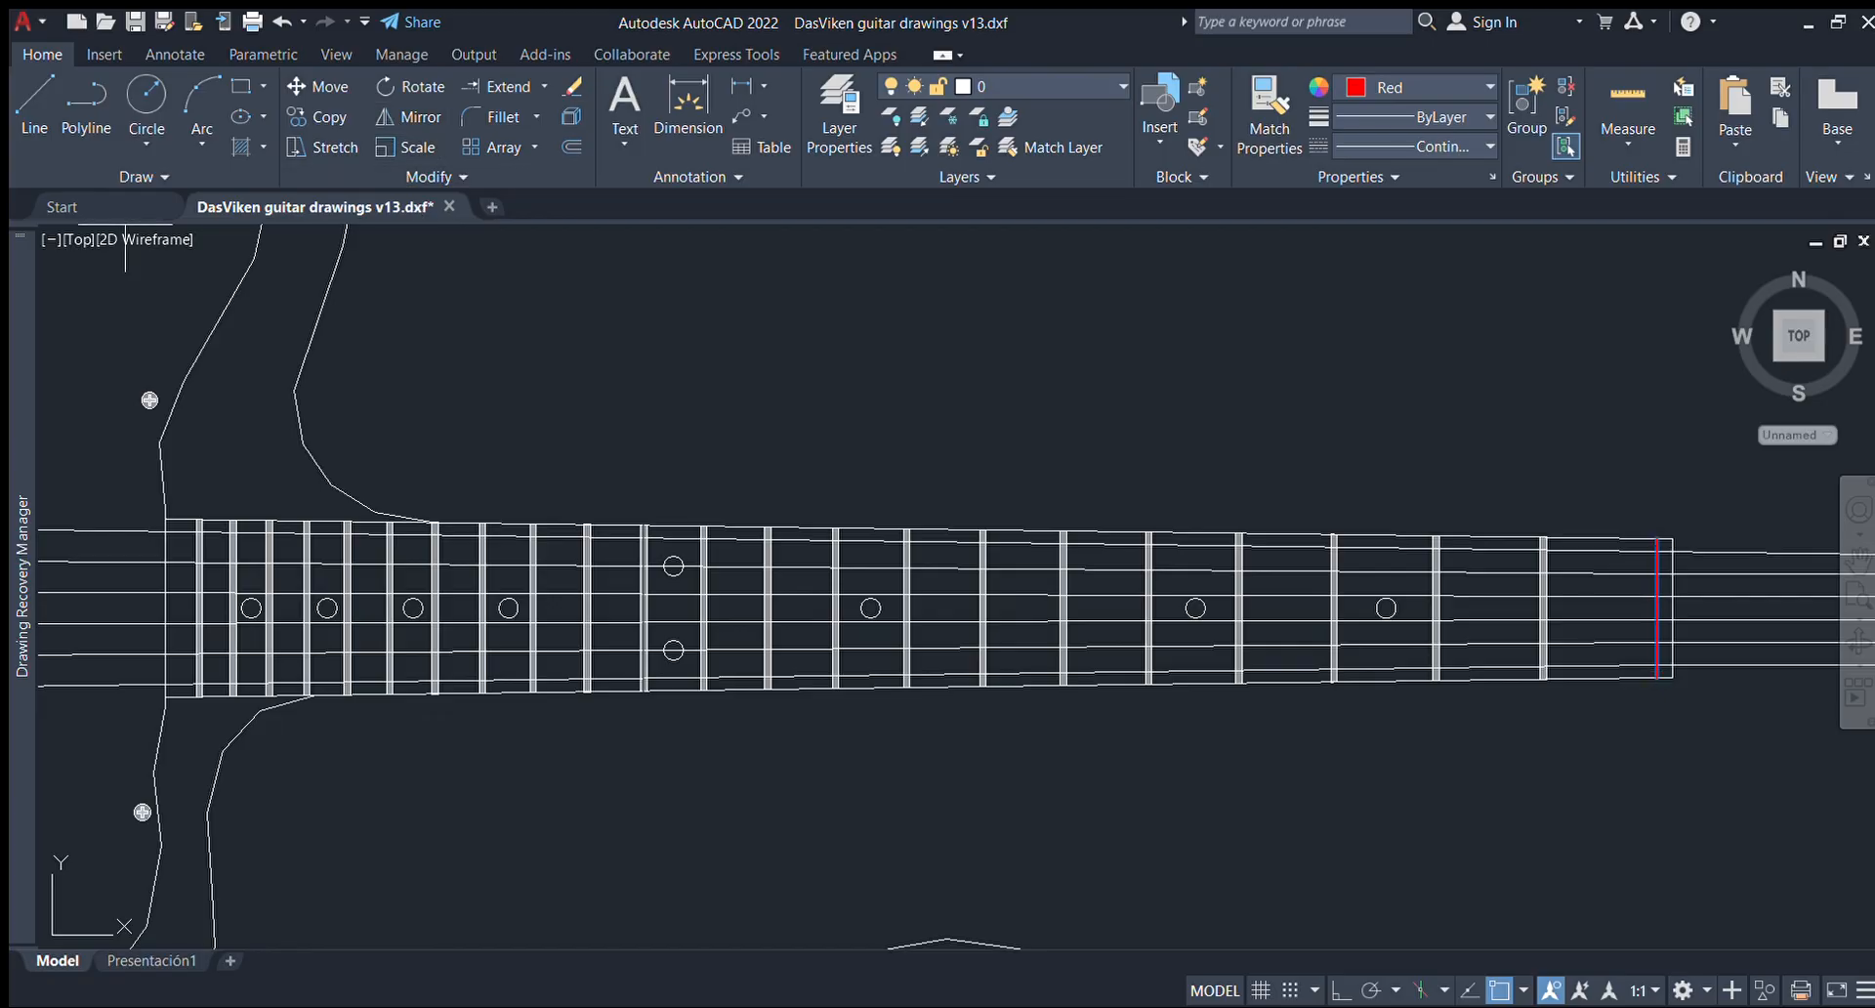
{"action": "scroll", "coordinate": [652, 549], "scroll_direction": "up", "scroll_amount": 4}
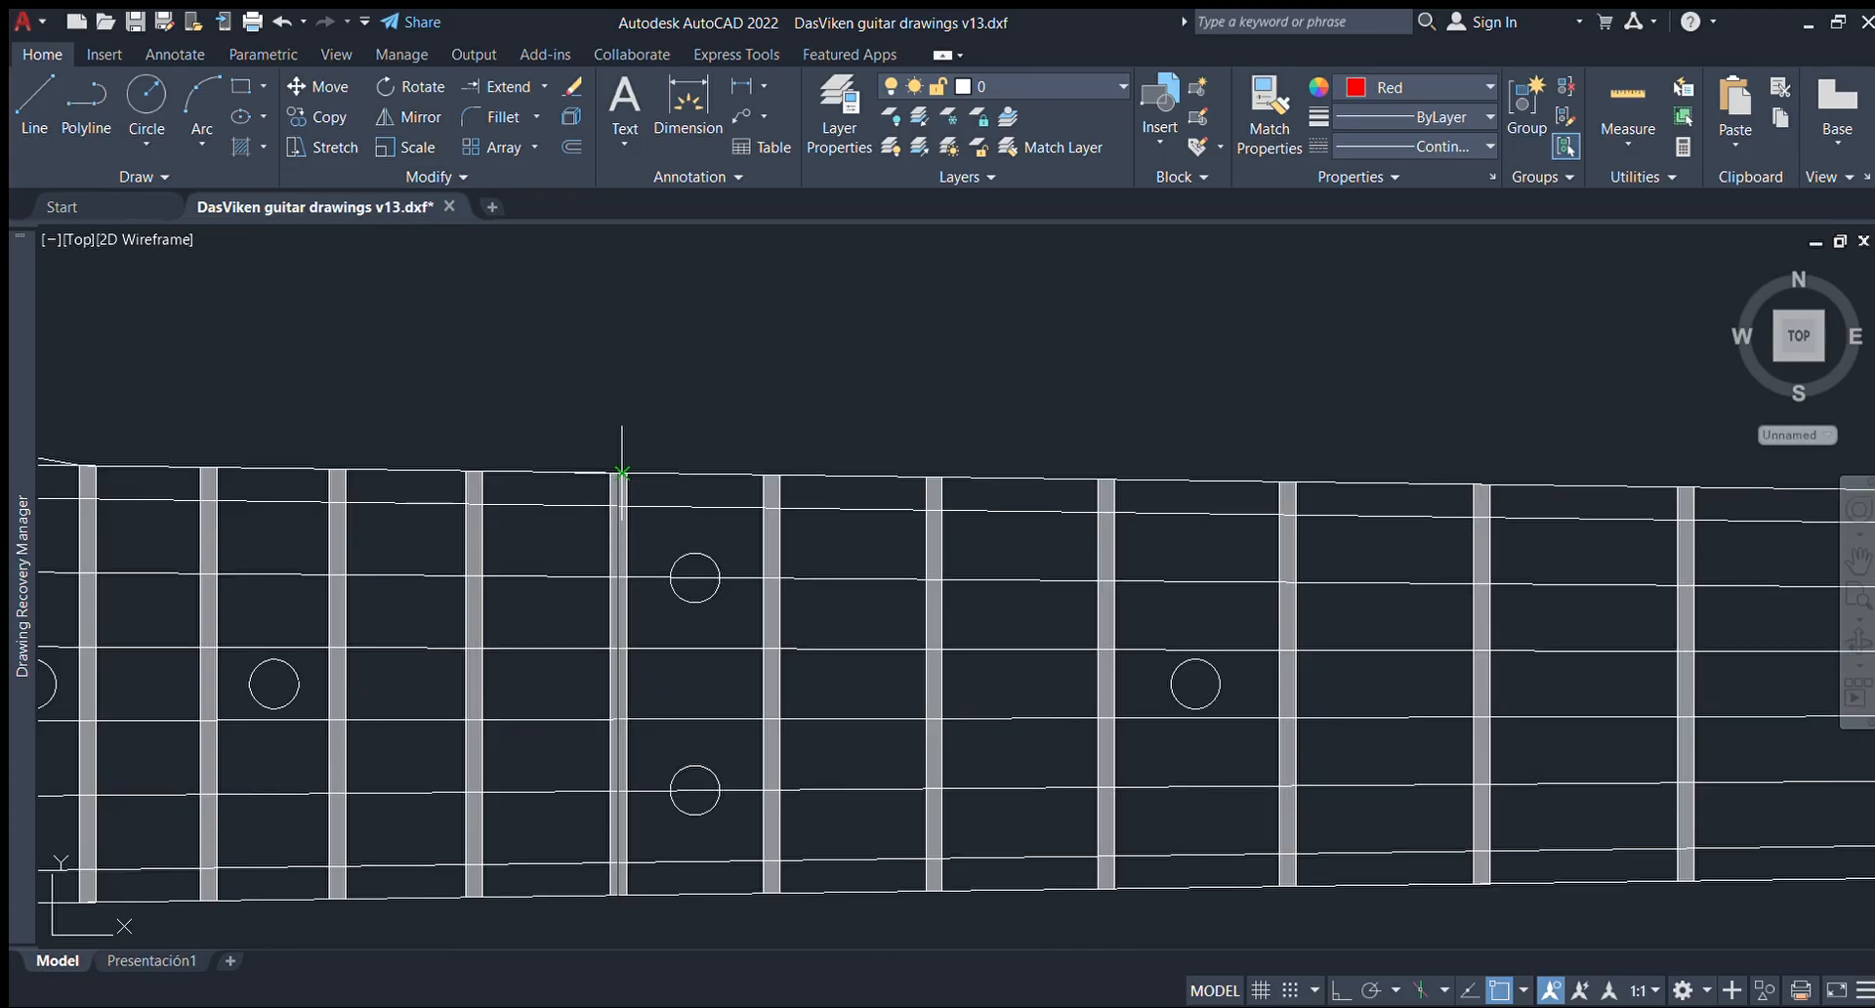
{"action": "scroll", "coordinate": [620, 459], "scroll_direction": "down", "scroll_amount": 6}
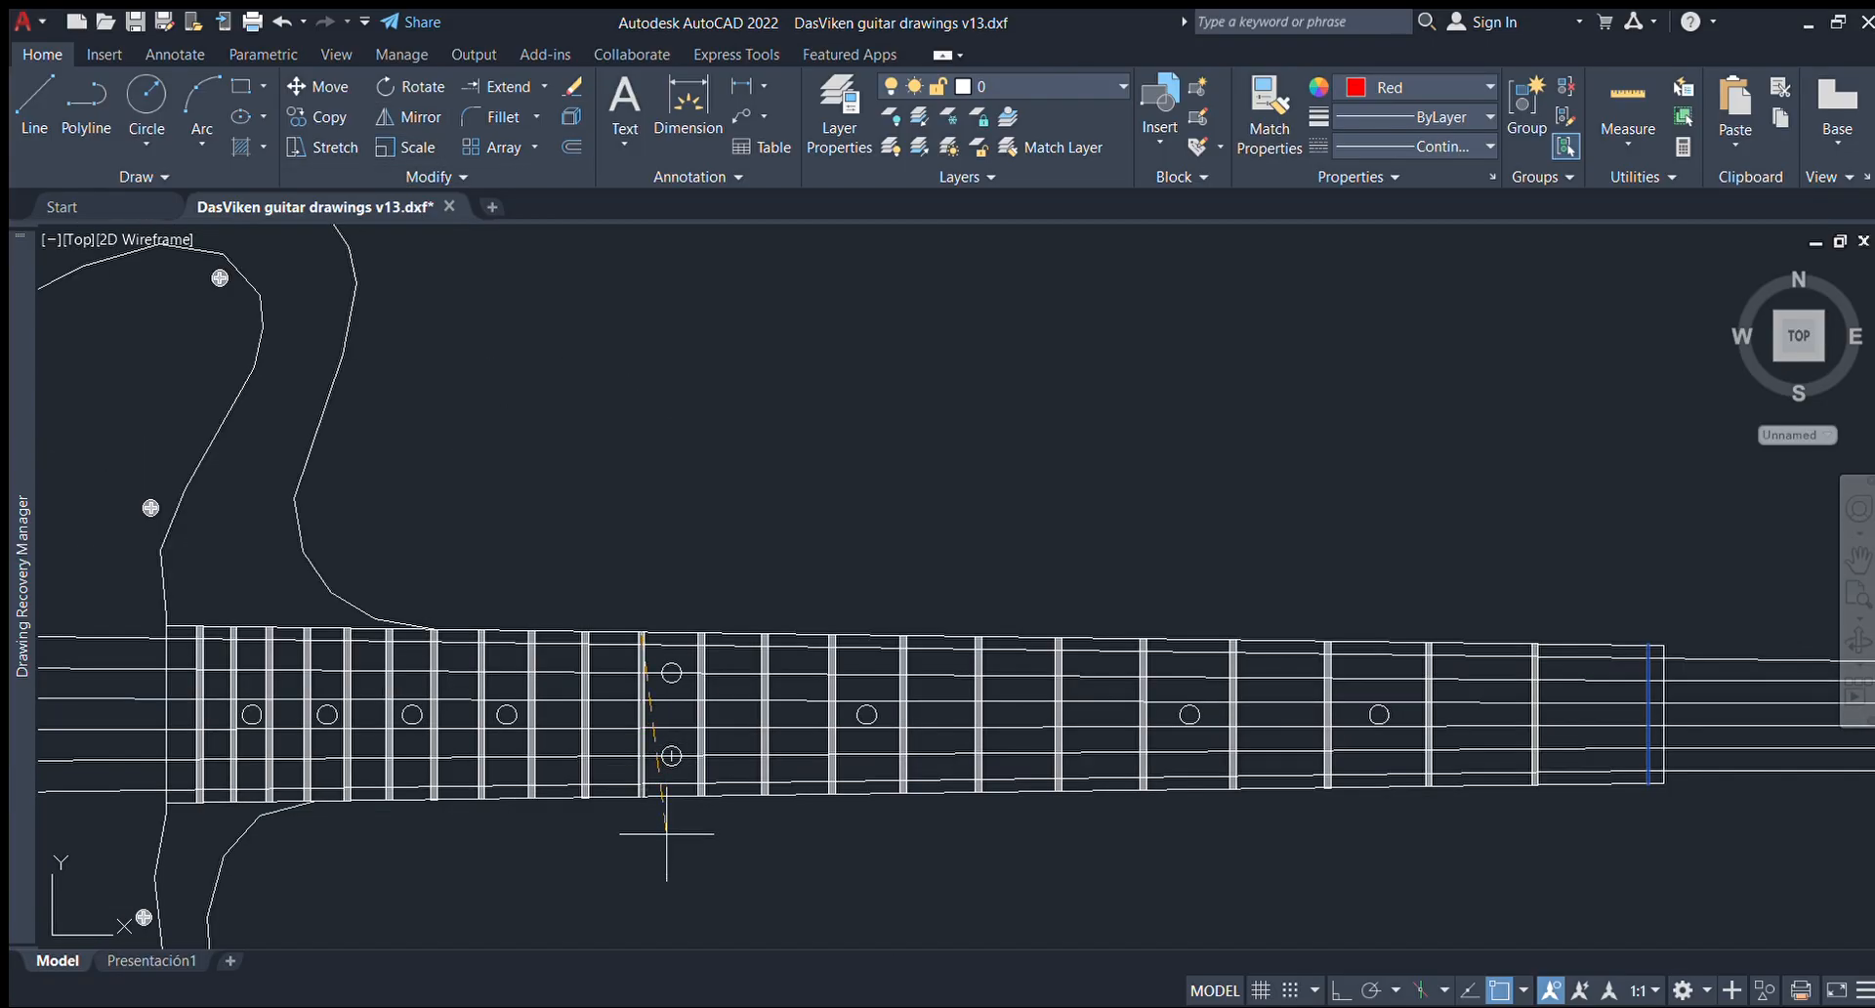
{"action": "scroll", "coordinate": [582, 674], "scroll_direction": "up", "scroll_amount": 8}
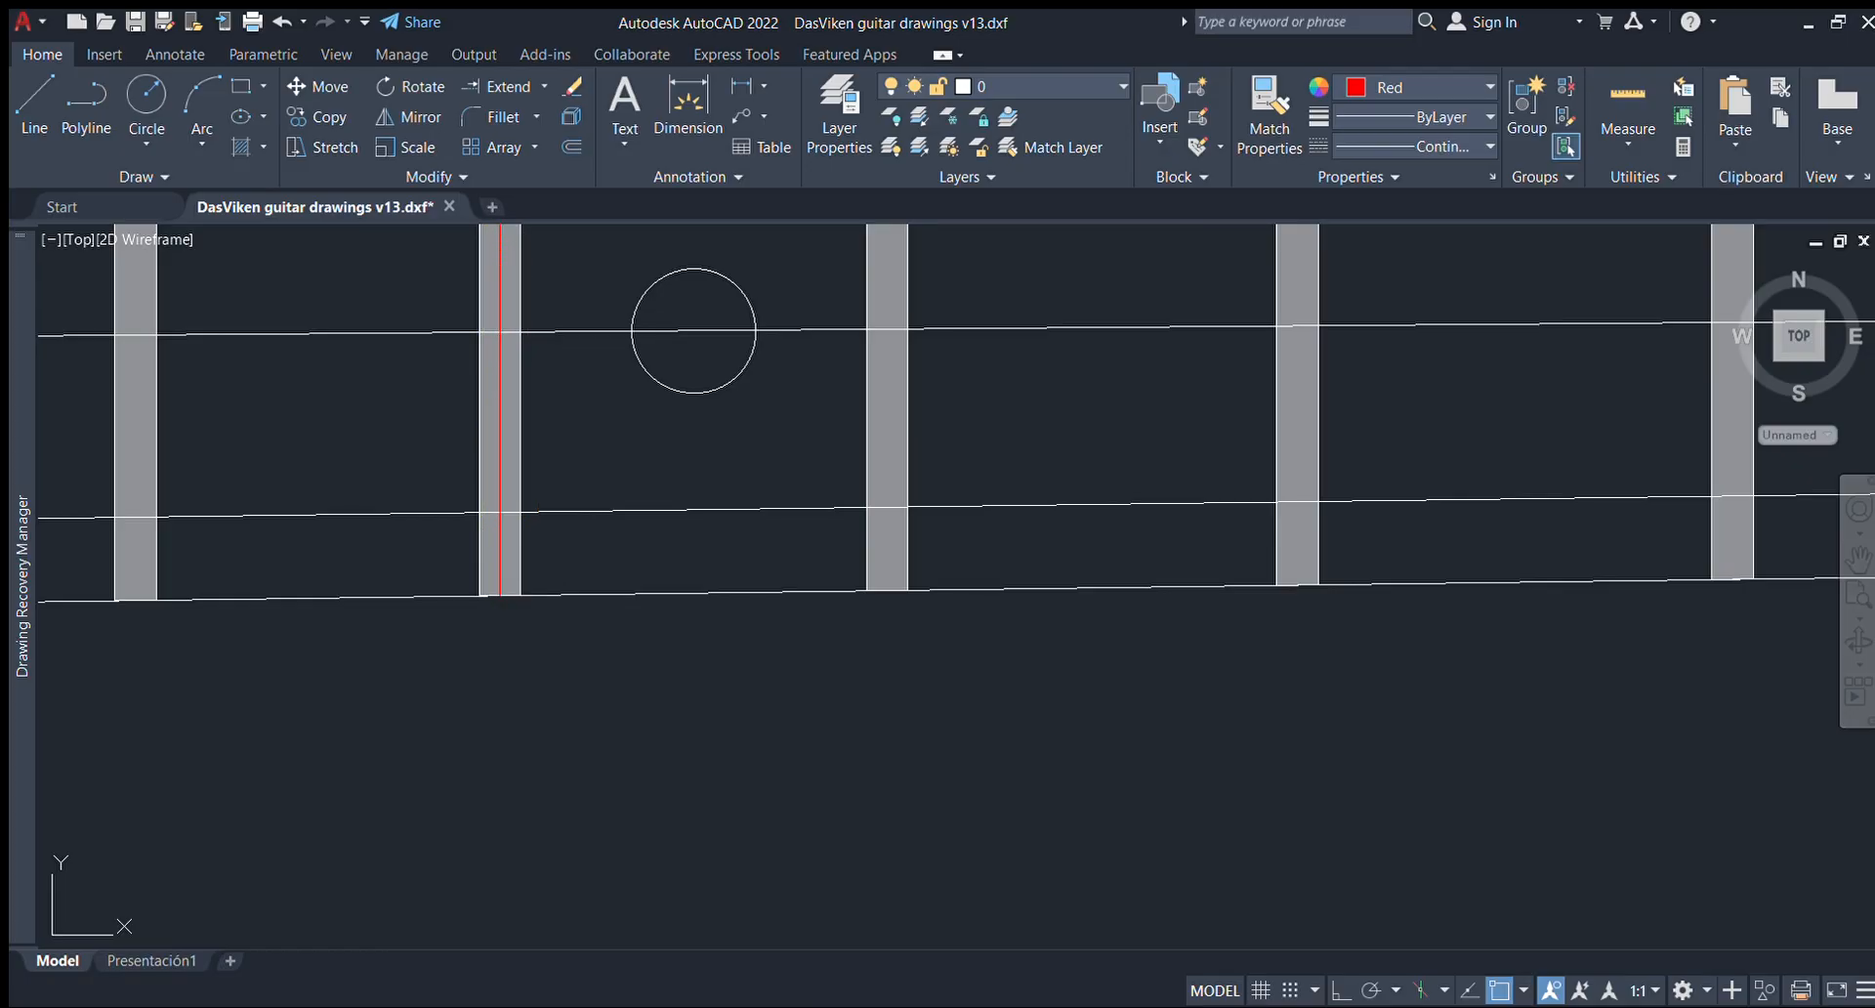
{"action": "scroll", "coordinate": [492, 596], "scroll_direction": "down", "scroll_amount": 10}
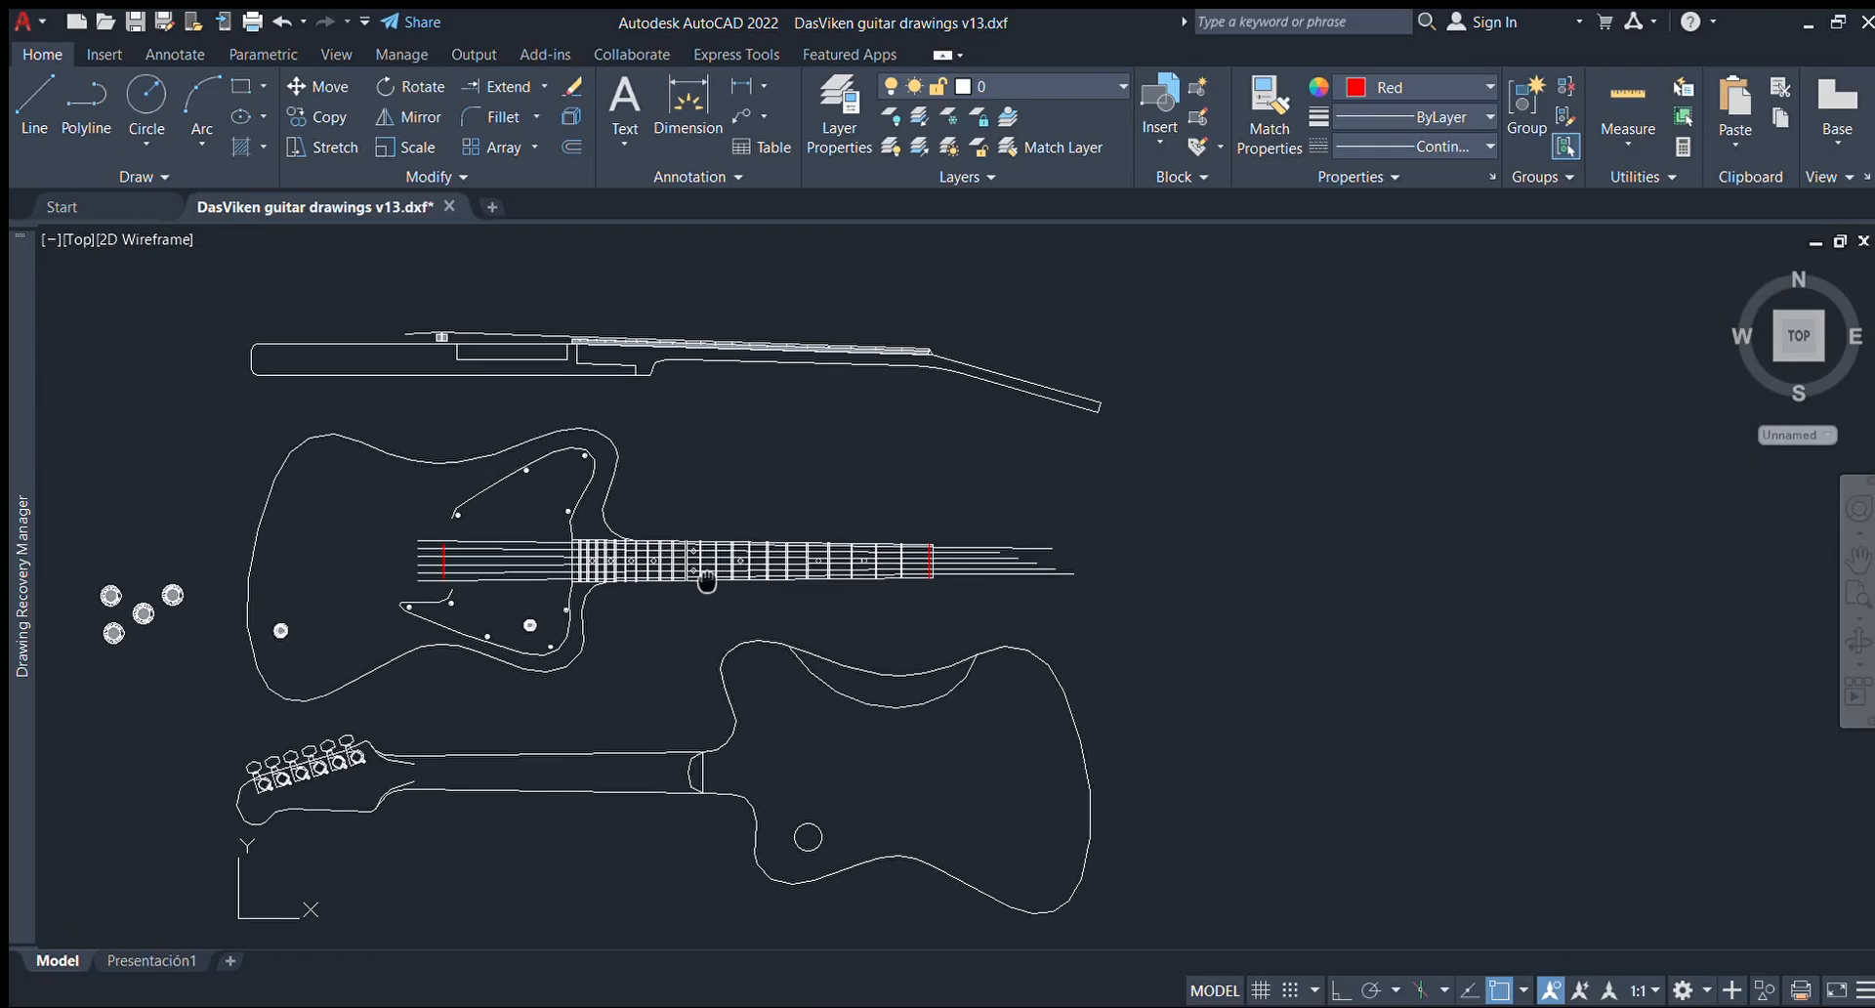
{"action": "middle_click_drag", "start_coordinate": [1035, 553], "coordinate": [1310, 523]}
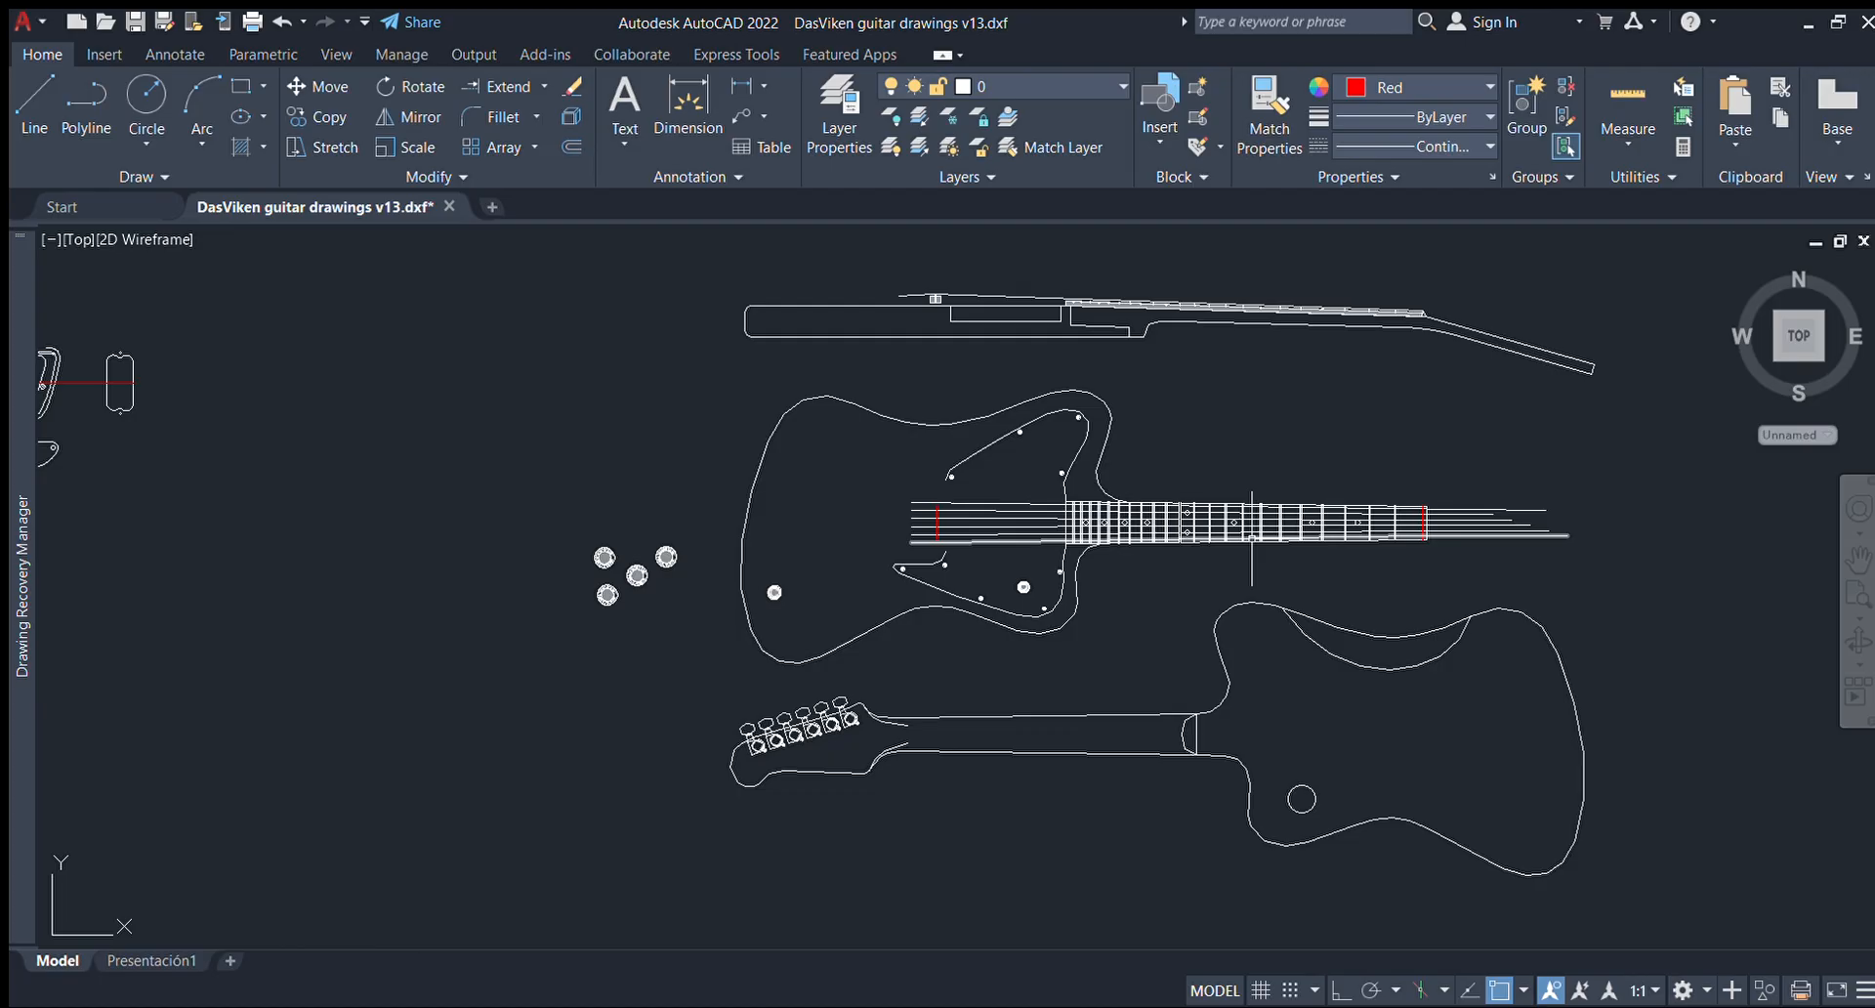
Draw a straight horizontal red centre line from the nut line's midpoint along the neck to beyond the body's tail end.
{"action": "scroll", "coordinate": [896, 542], "scroll_direction": "up", "scroll_amount": 7}
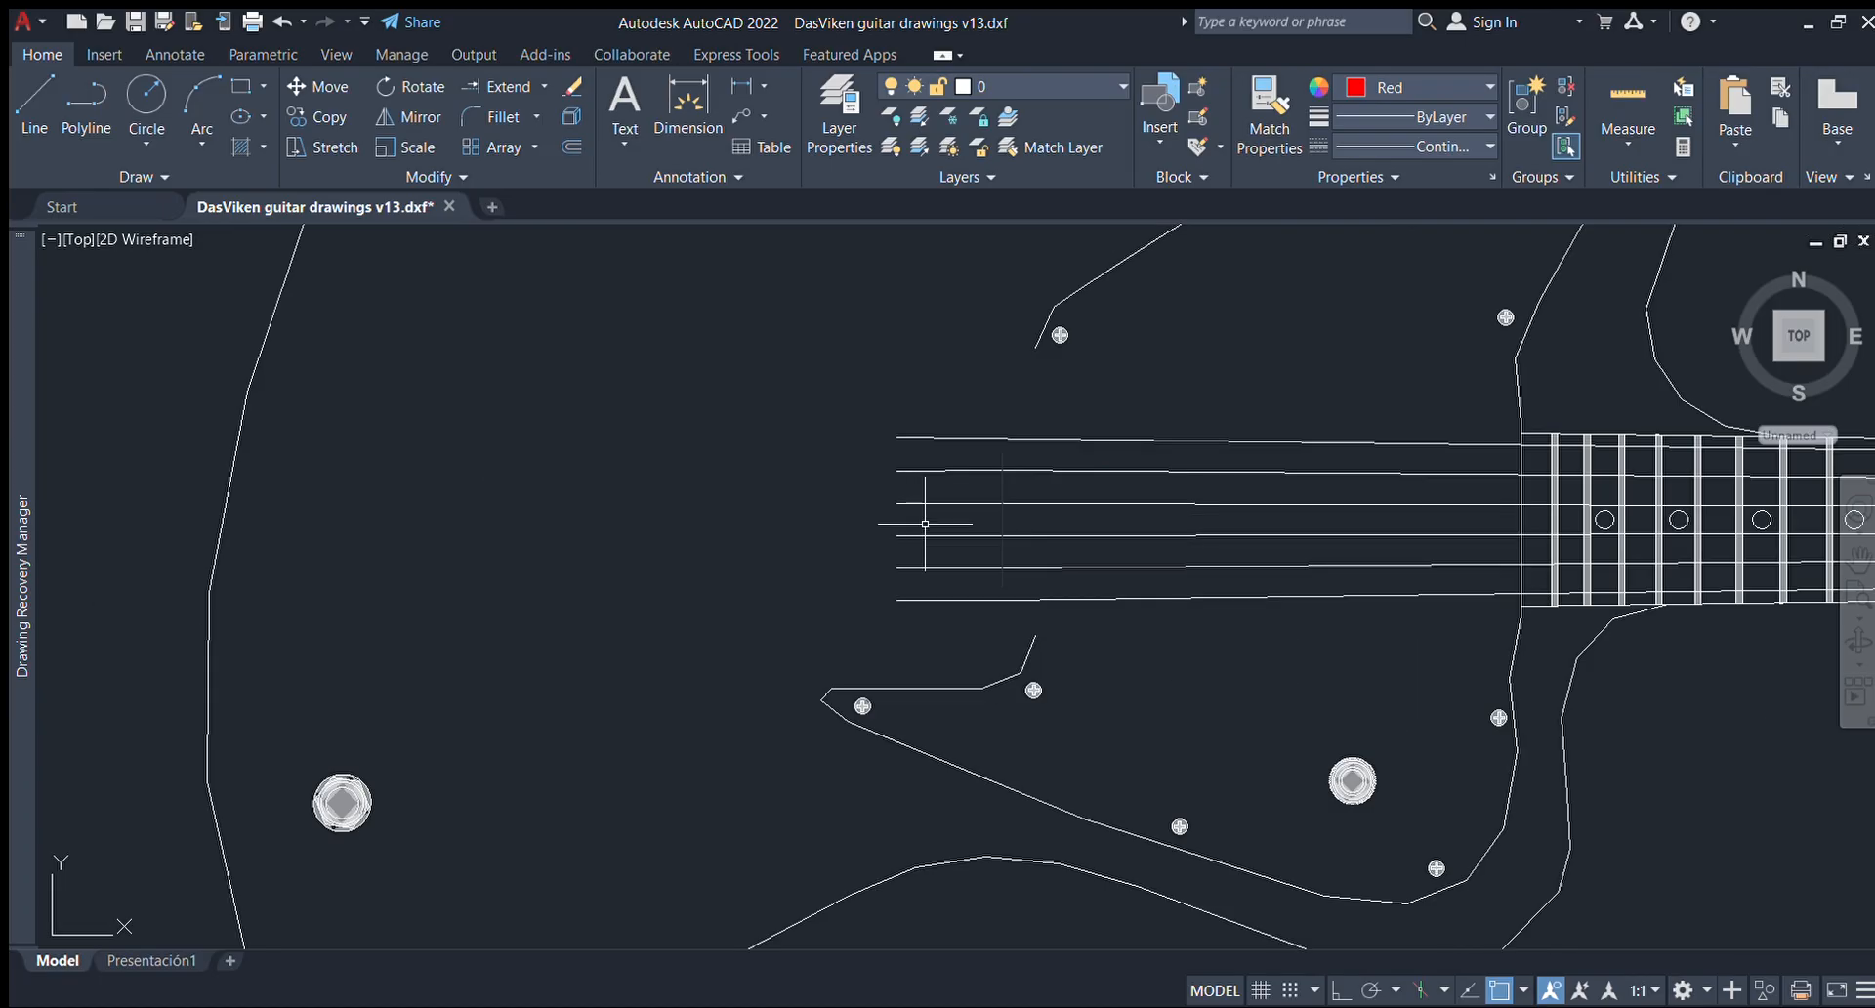
{"action": "scroll", "coordinate": [924, 523], "scroll_direction": "down", "scroll_amount": 3}
{"action": "scroll", "coordinate": [1680, 525], "scroll_direction": "up", "scroll_amount": 5}
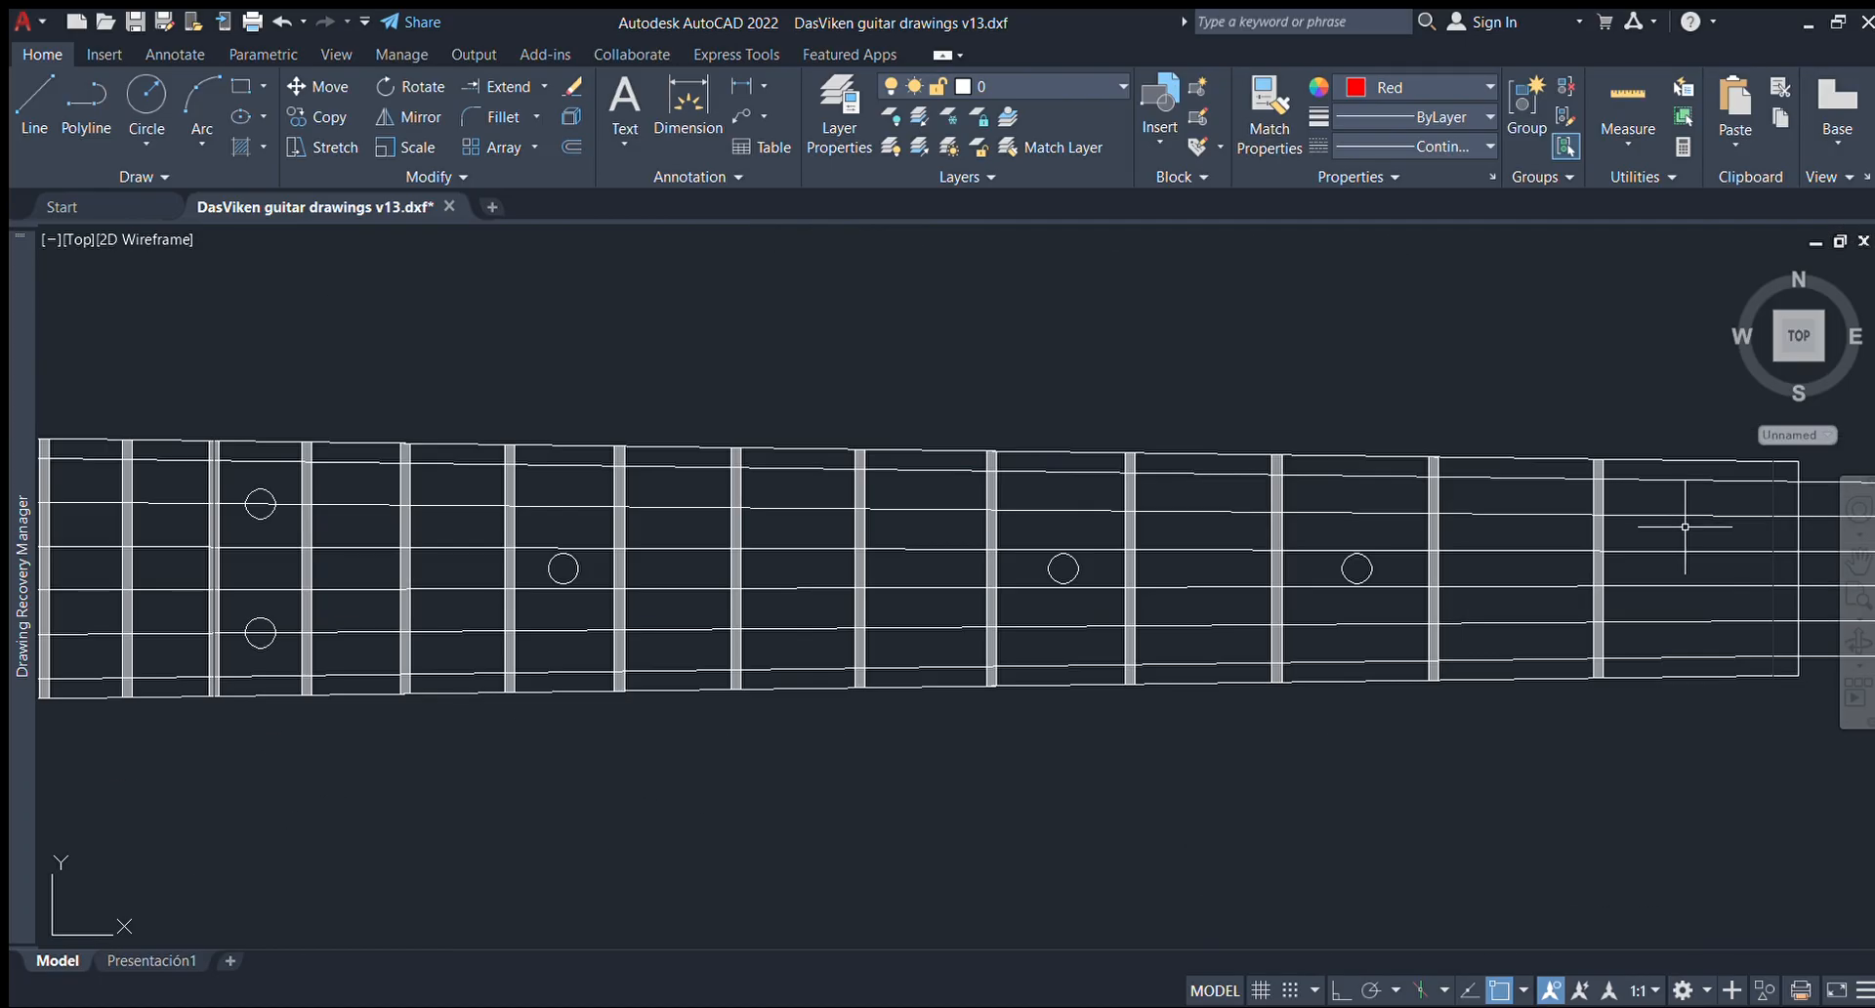
{"action": "left_click", "coordinate": [32, 98]}
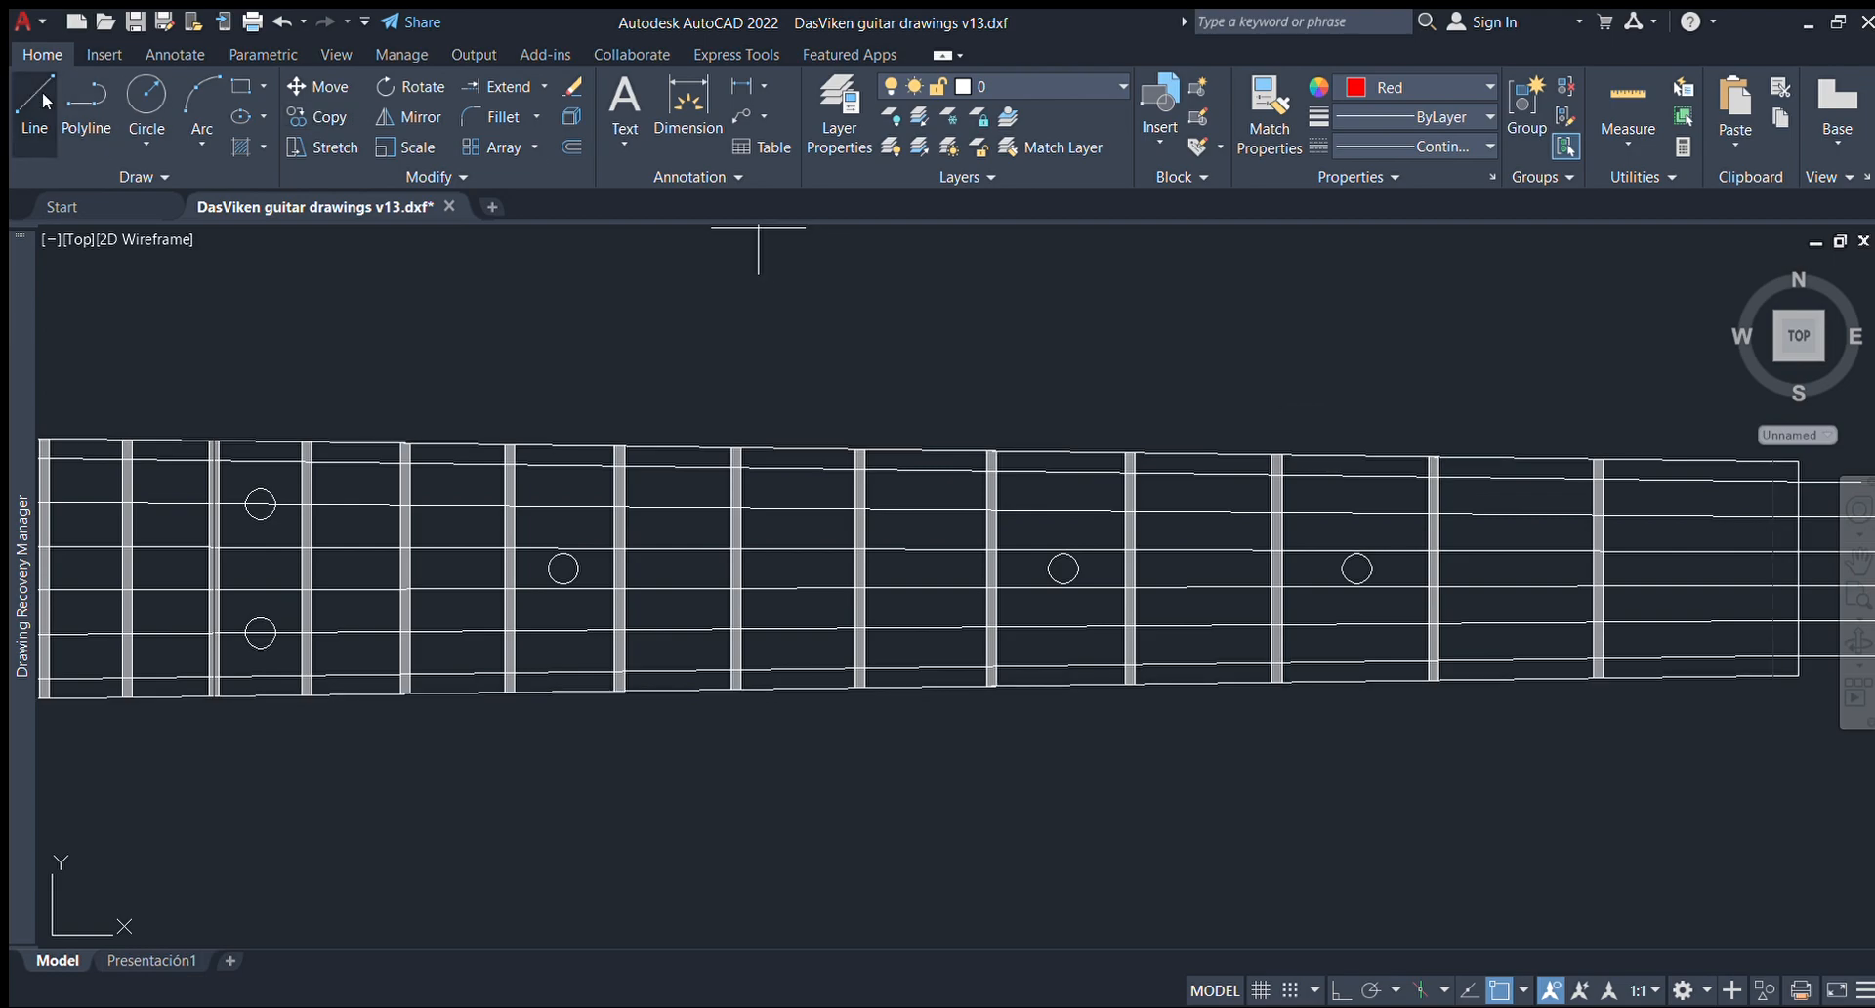
{"action": "left_click", "coordinate": [1772, 567]}
{"action": "scroll", "coordinate": [1773, 567], "scroll_direction": "down", "scroll_amount": 5}
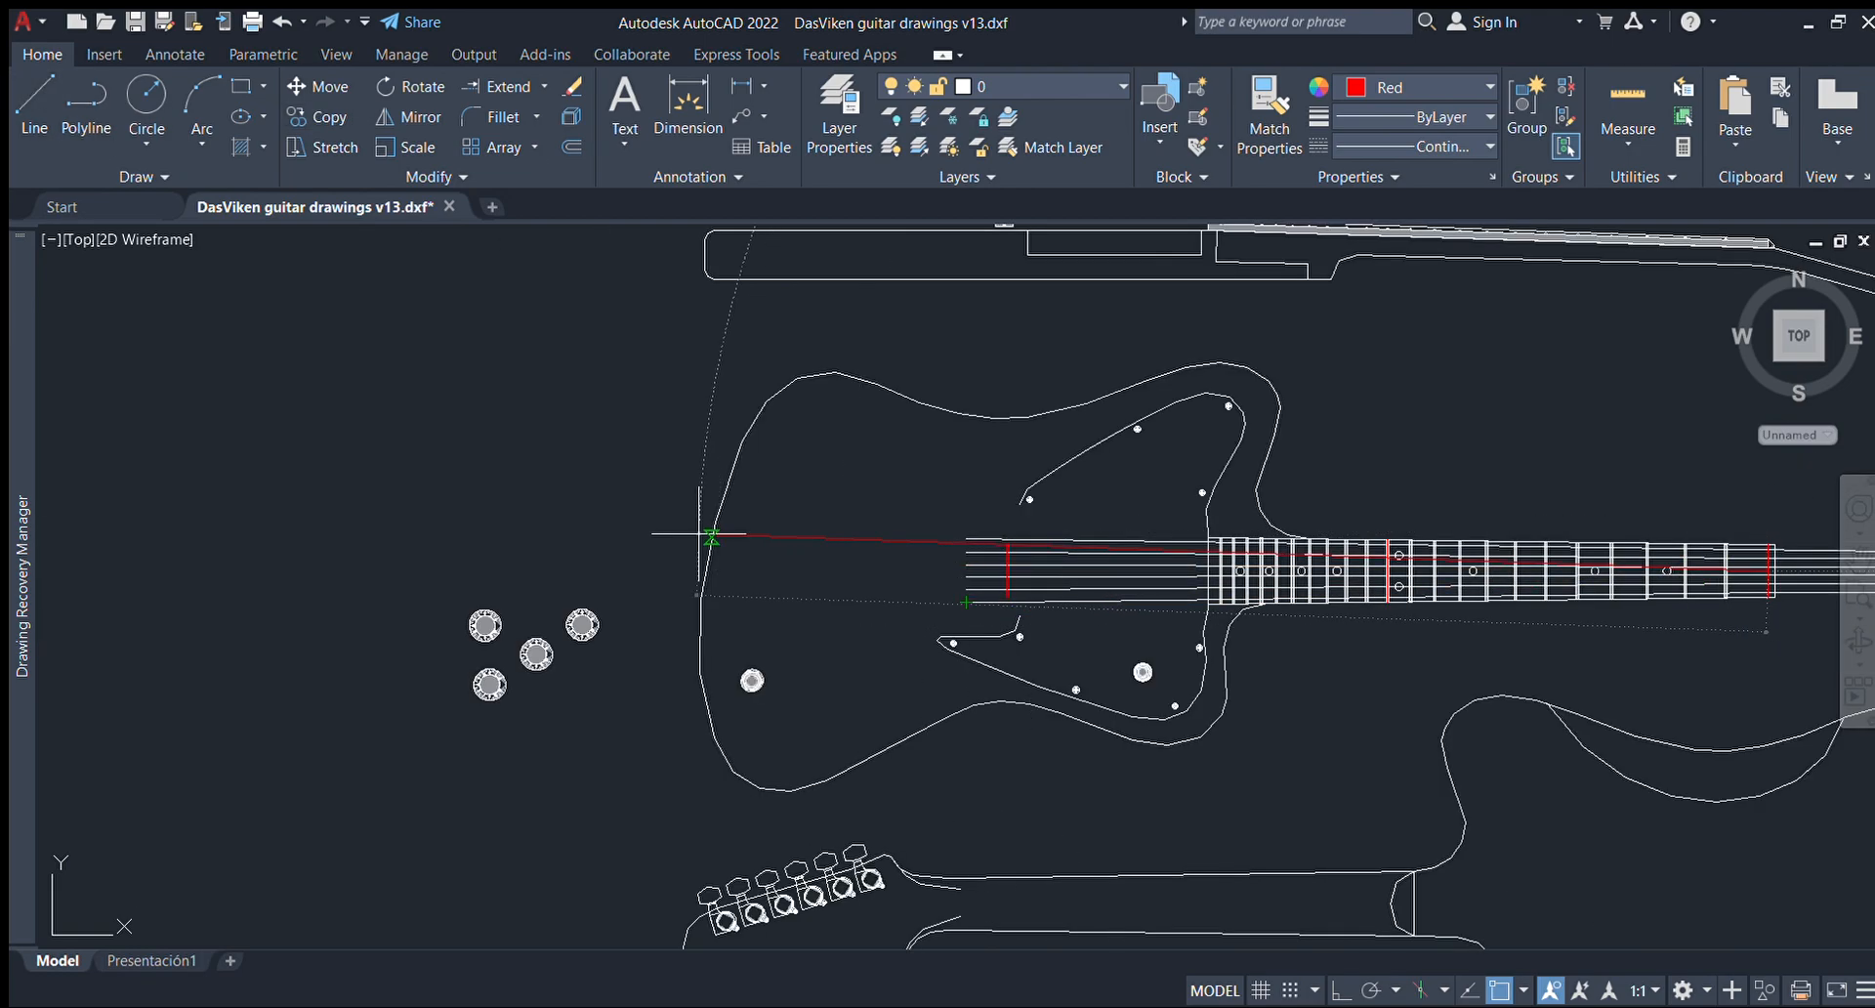
{"action": "key", "text": "F8"}
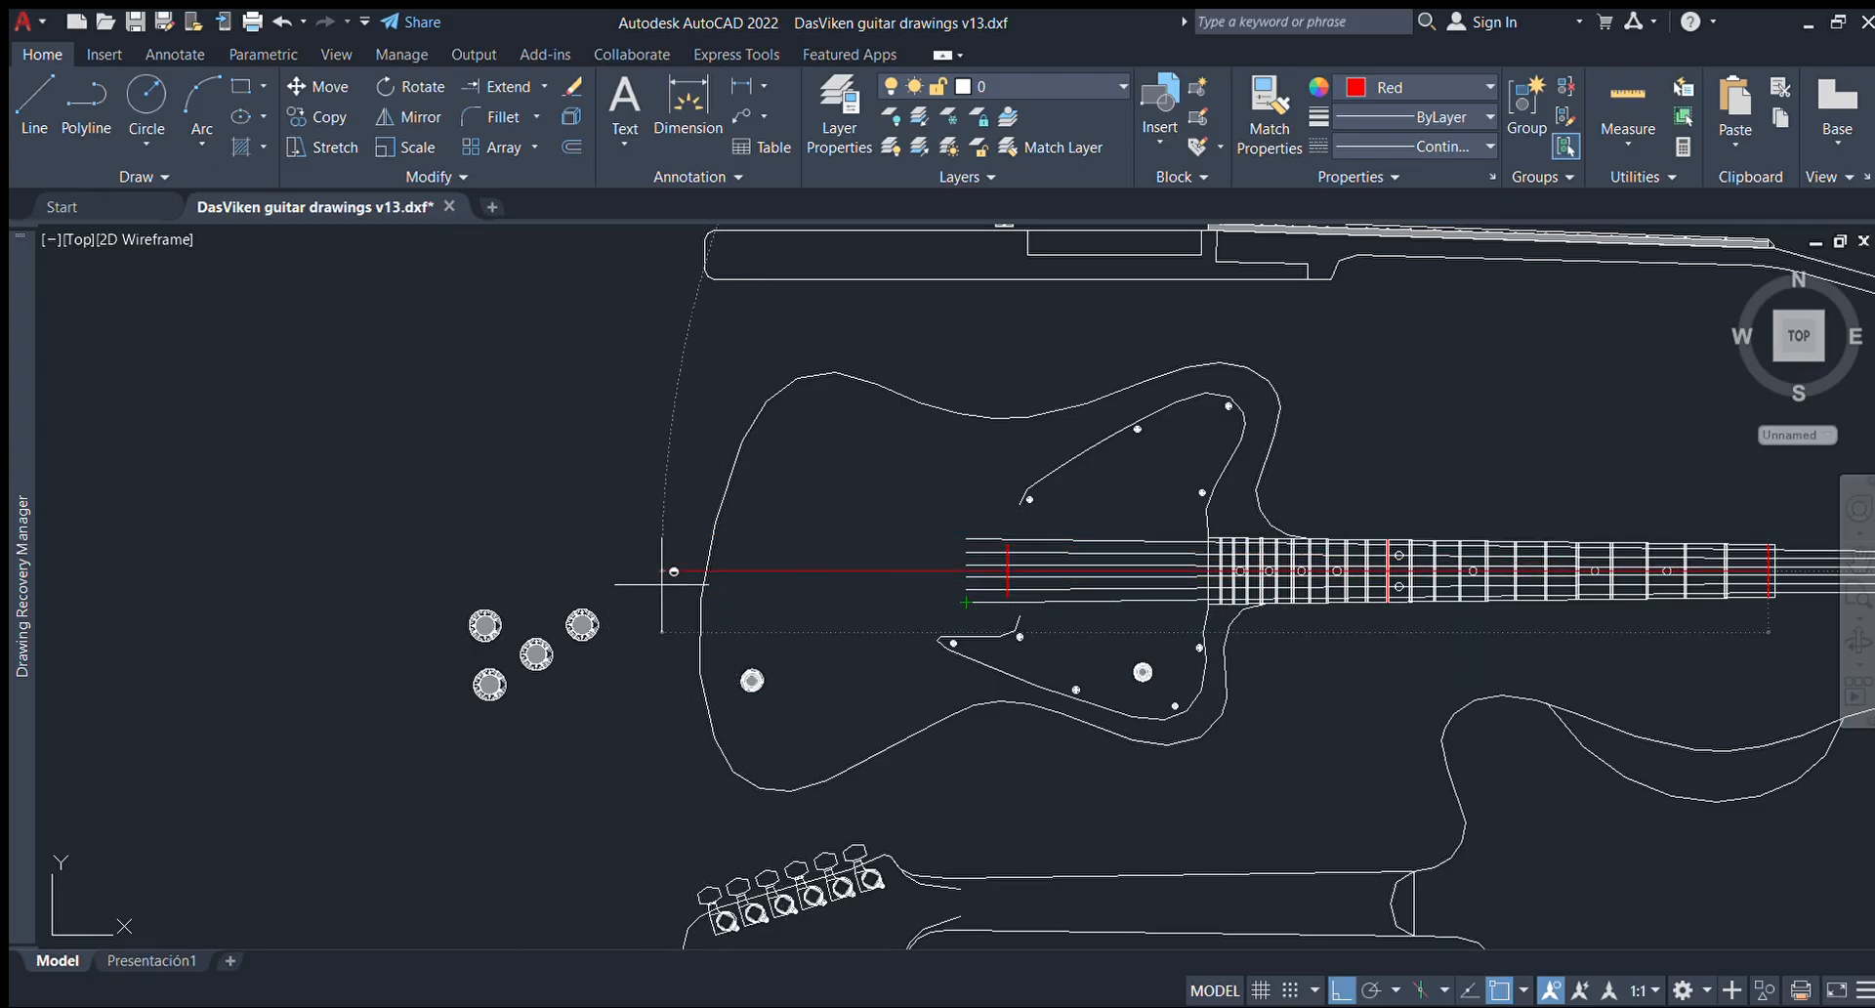
{"action": "left_click", "coordinate": [662, 570]}
{"action": "key", "text": "F8"}
Check how the fretboard's dot inlays nearest the body align with the red centre line.
{"action": "scroll", "coordinate": [1333, 551], "scroll_direction": "up", "scroll_amount": 6}
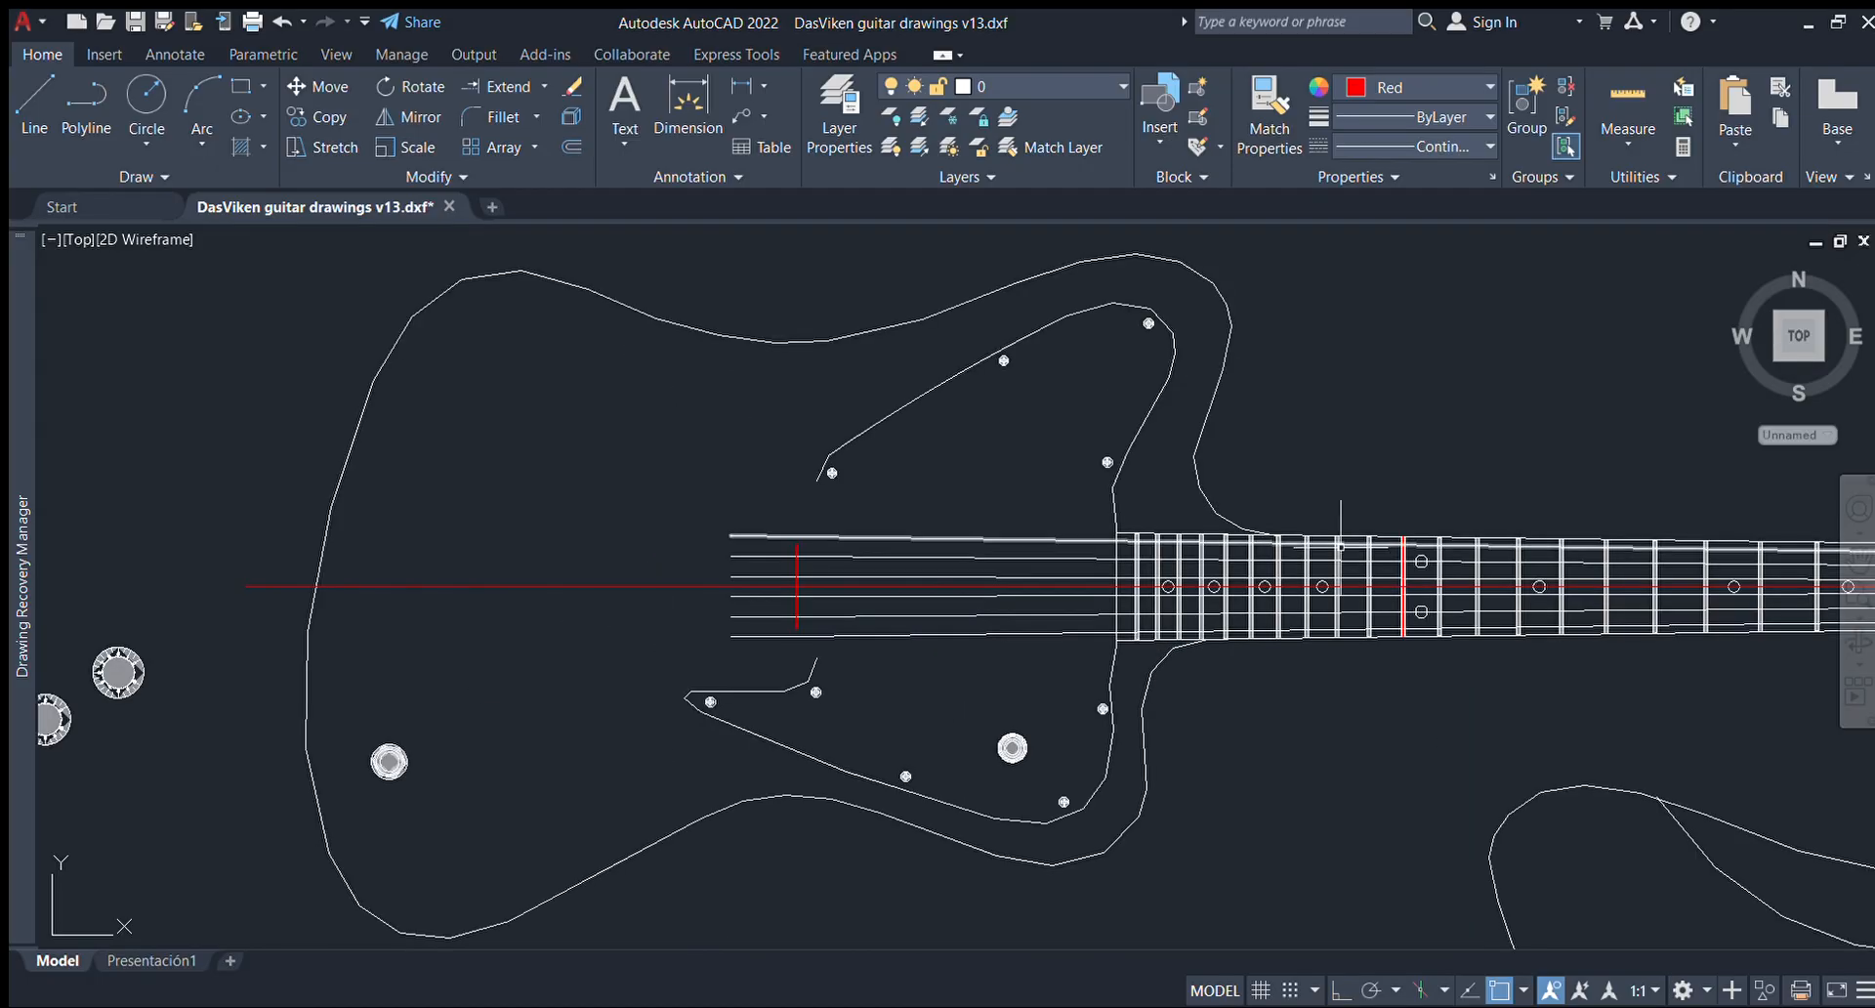
{"action": "scroll", "coordinate": [1202, 565], "scroll_direction": "up", "scroll_amount": 4}
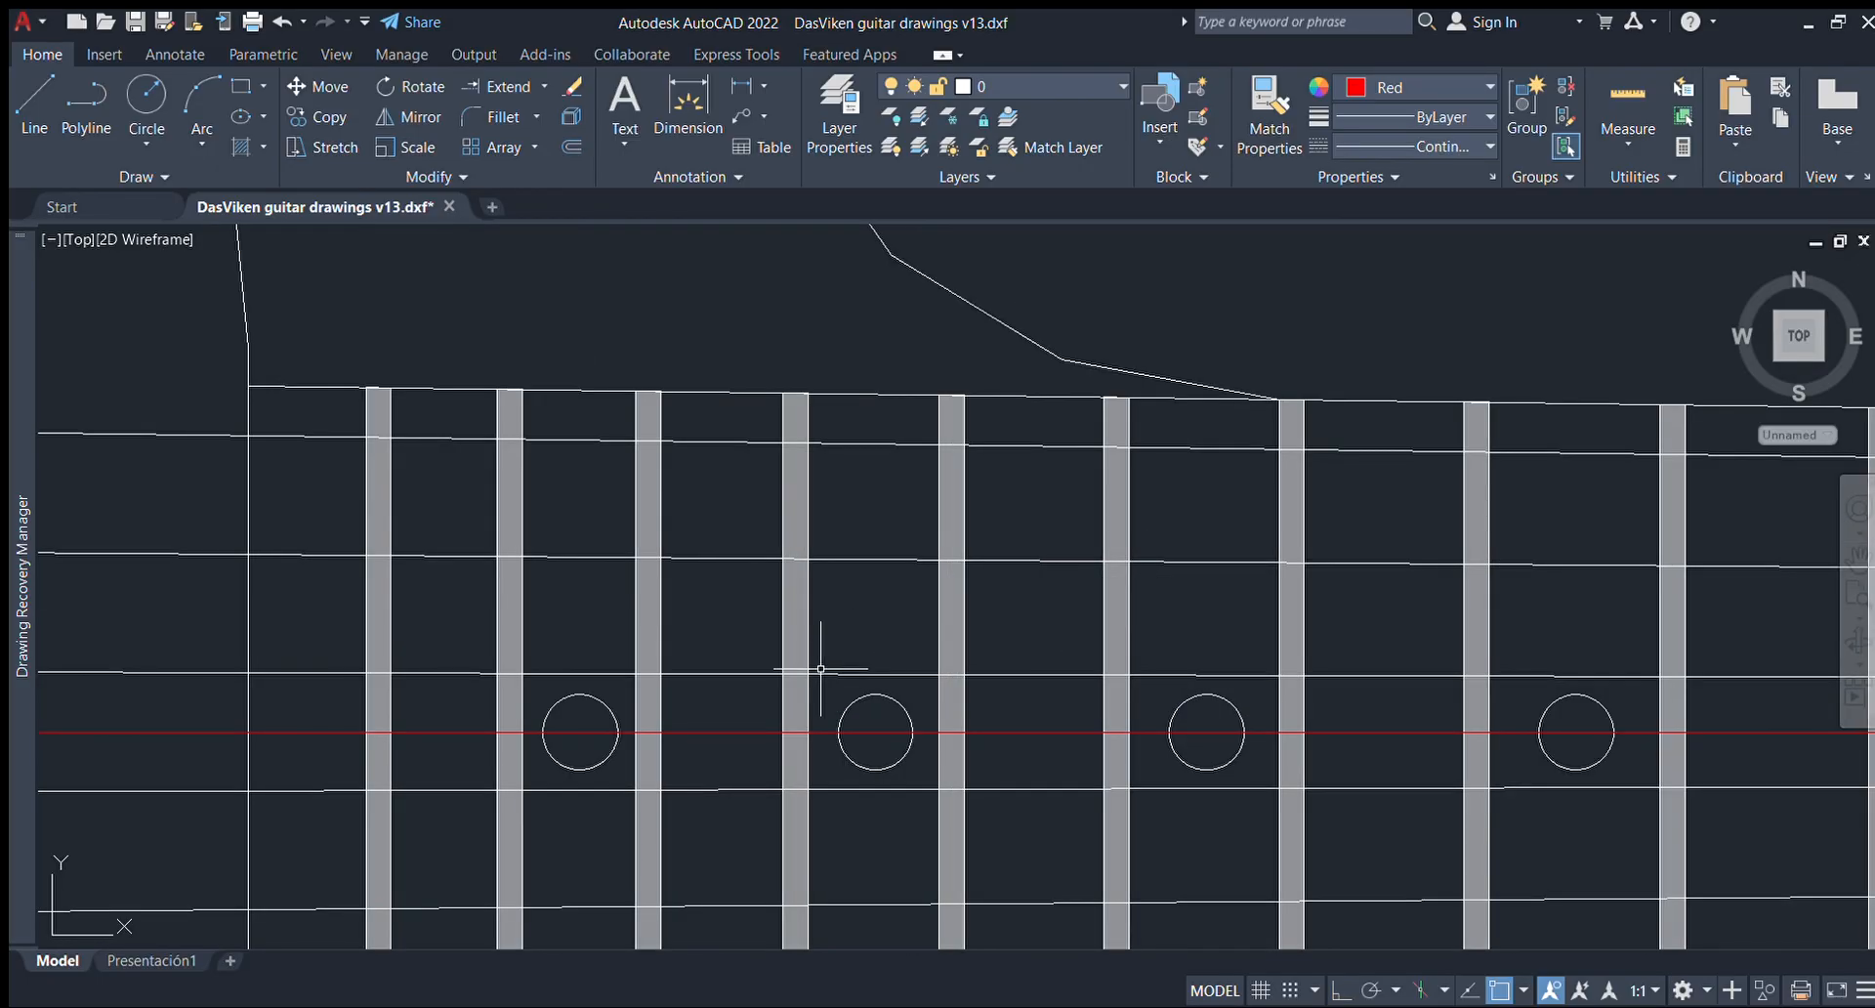
{"action": "left_click", "coordinate": [566, 697]}
{"action": "scroll", "coordinate": [577, 735], "scroll_direction": "up", "scroll_amount": 4}
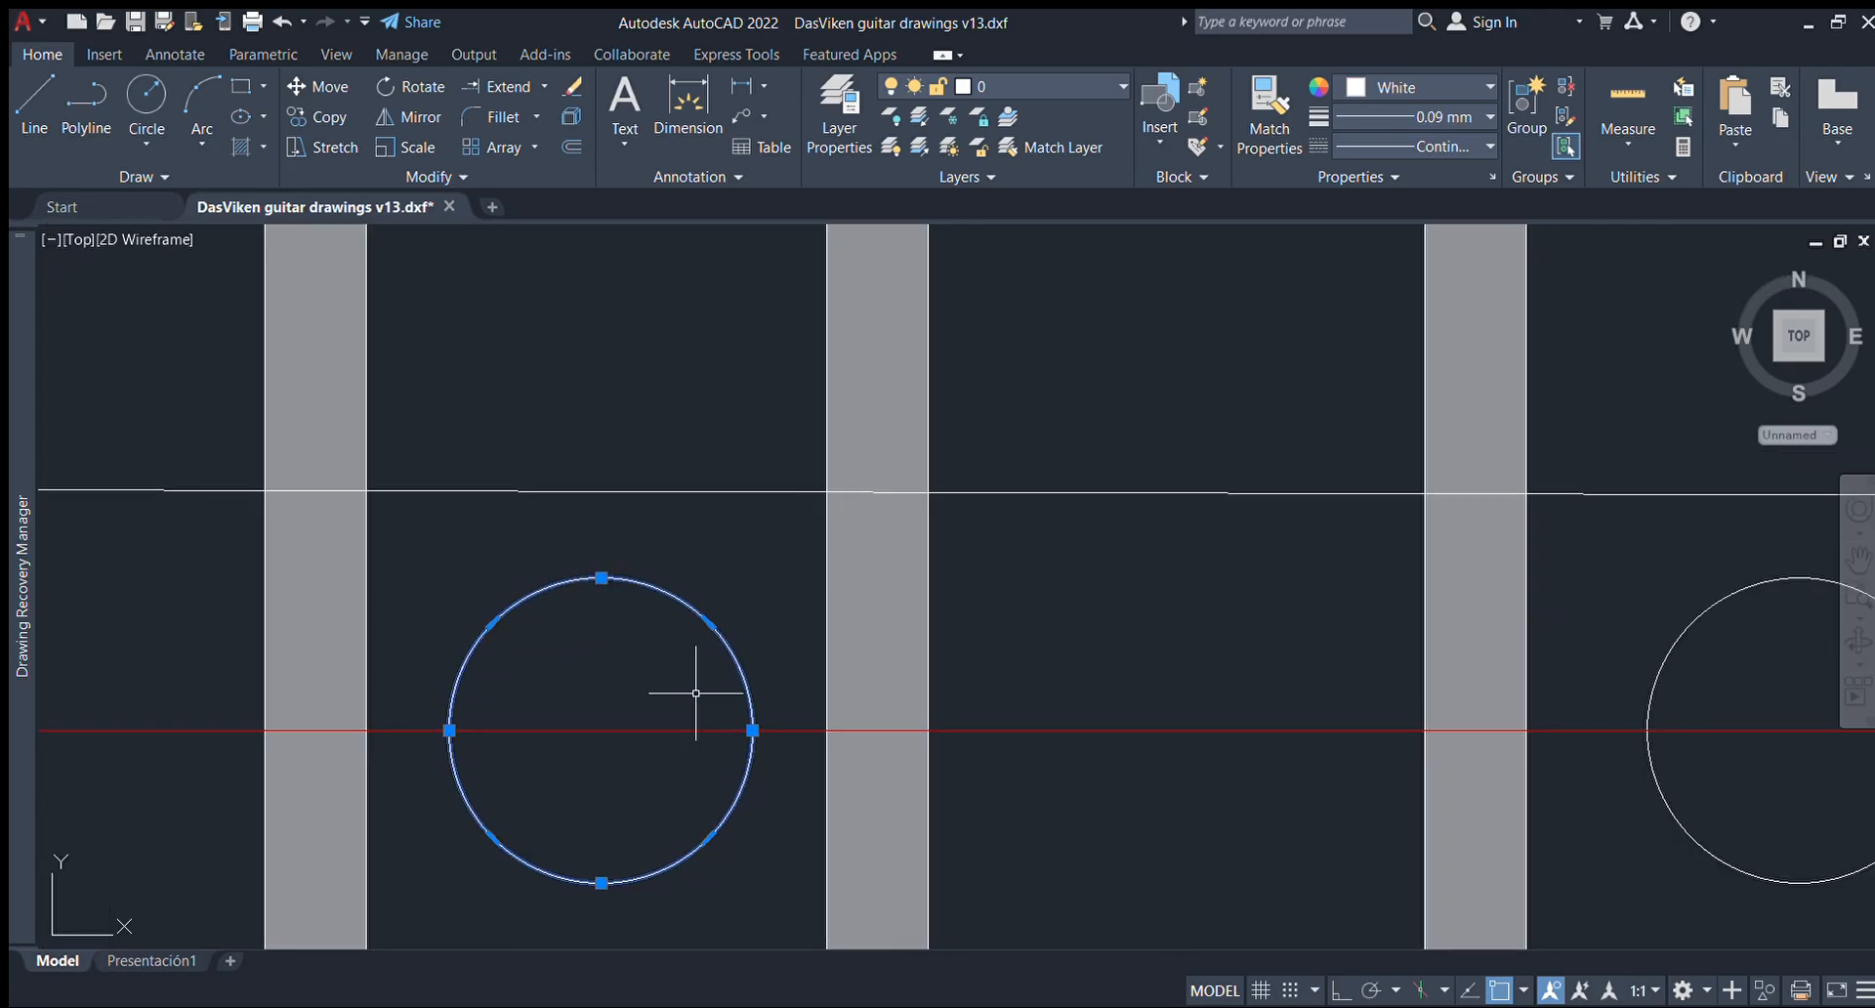
{"action": "scroll", "coordinate": [682, 711], "scroll_direction": "down", "scroll_amount": 4}
{"action": "scroll", "coordinate": [703, 689], "scroll_direction": "up", "scroll_amount": 4}
{"action": "middle_click_drag", "start_coordinate": [677, 669], "coordinate": [979, 635]}
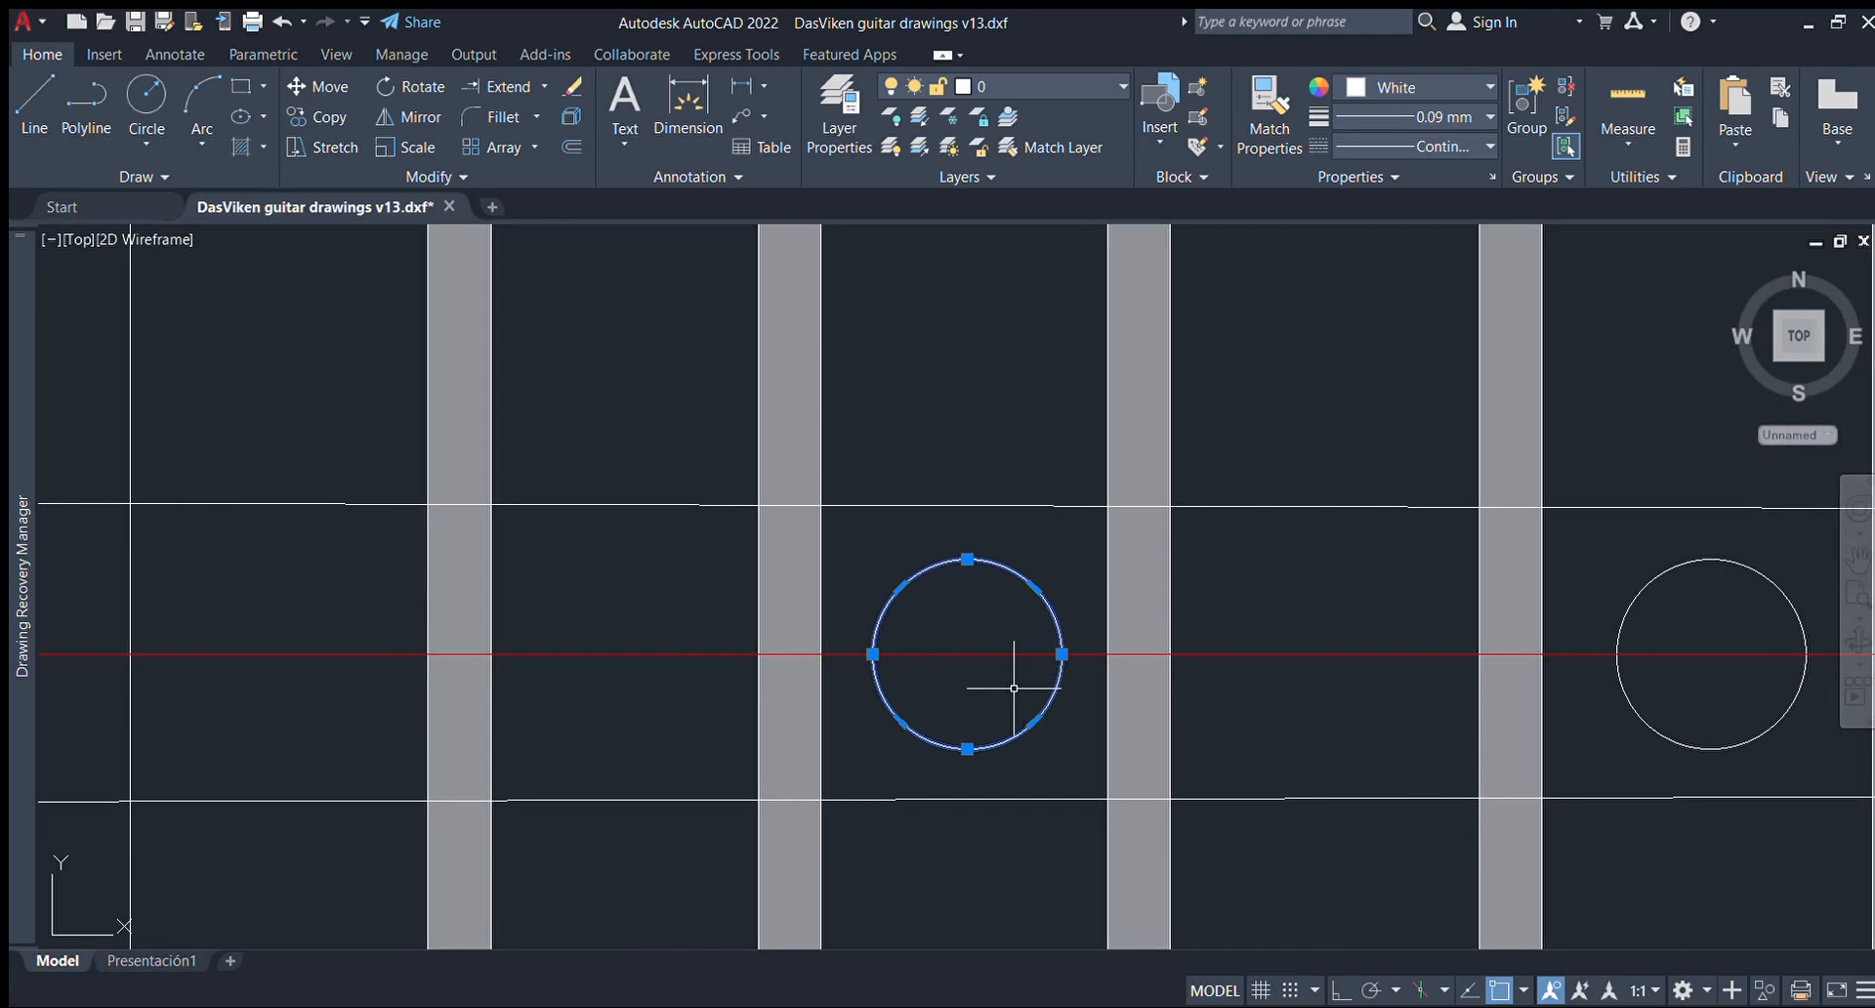
{"action": "scroll", "coordinate": [892, 654], "scroll_direction": "up", "scroll_amount": 4}
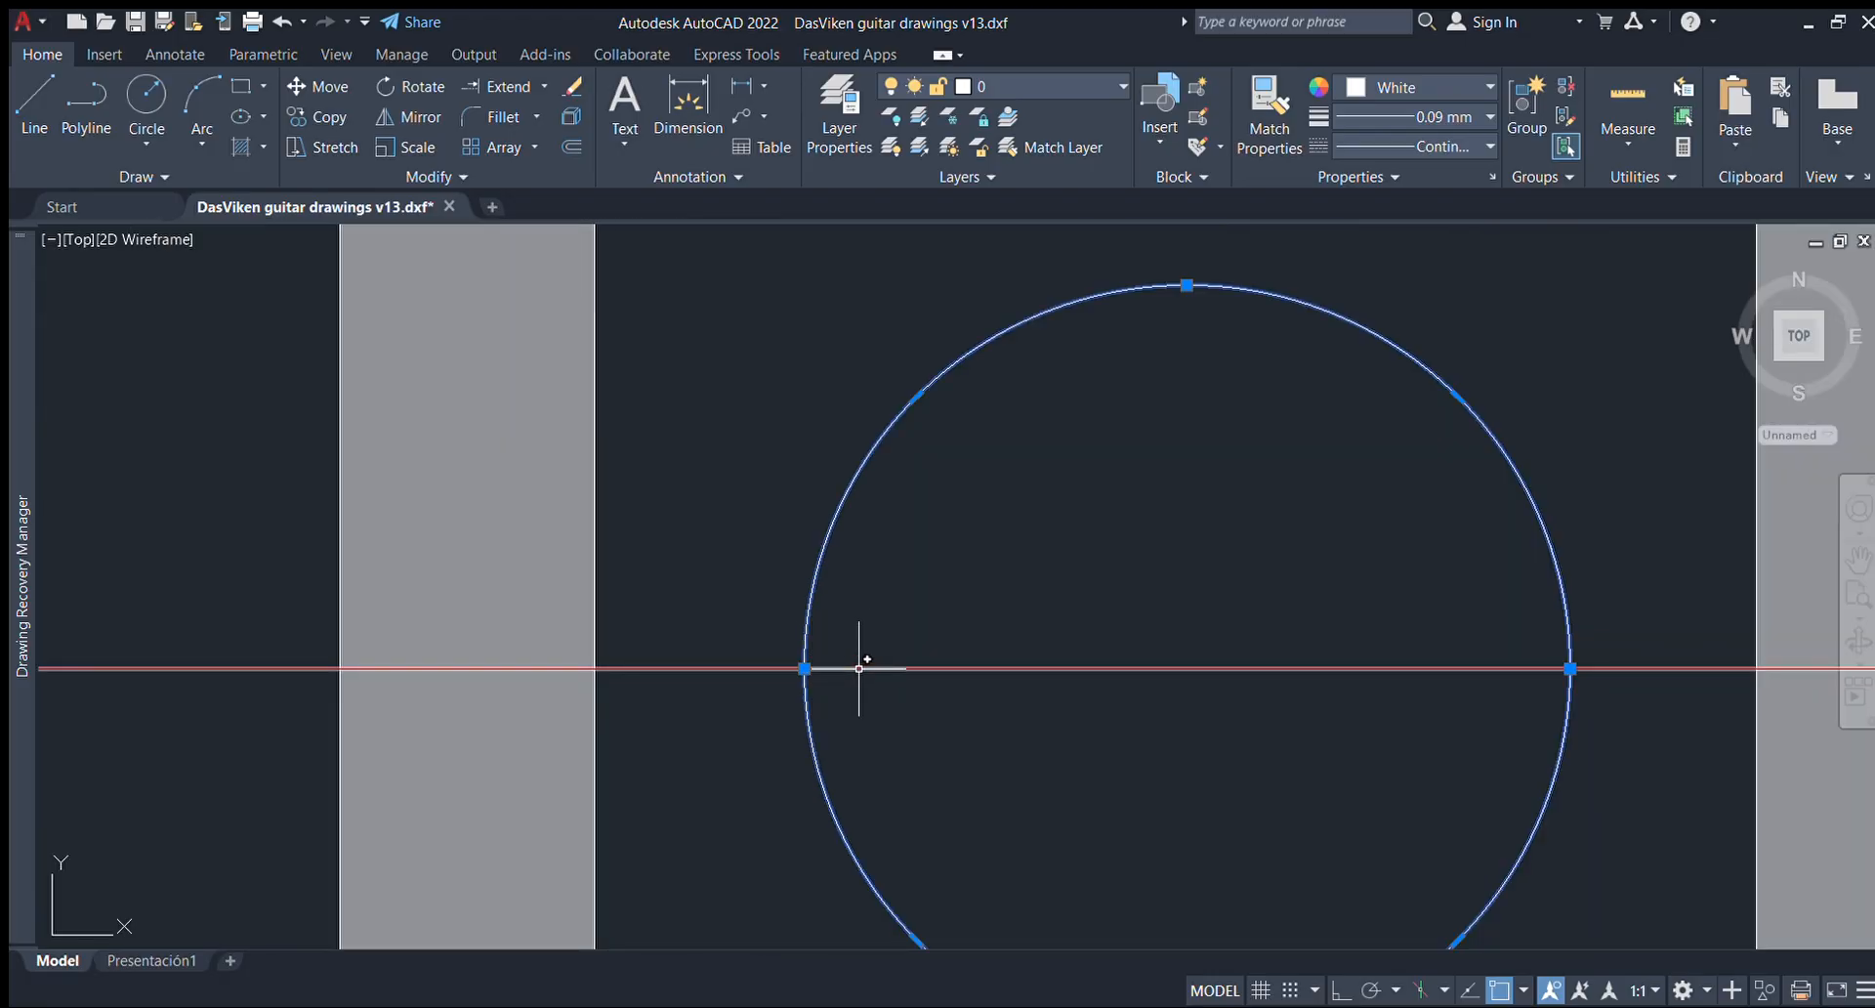
{"action": "scroll", "coordinate": [860, 668], "scroll_direction": "down", "scroll_amount": 12}
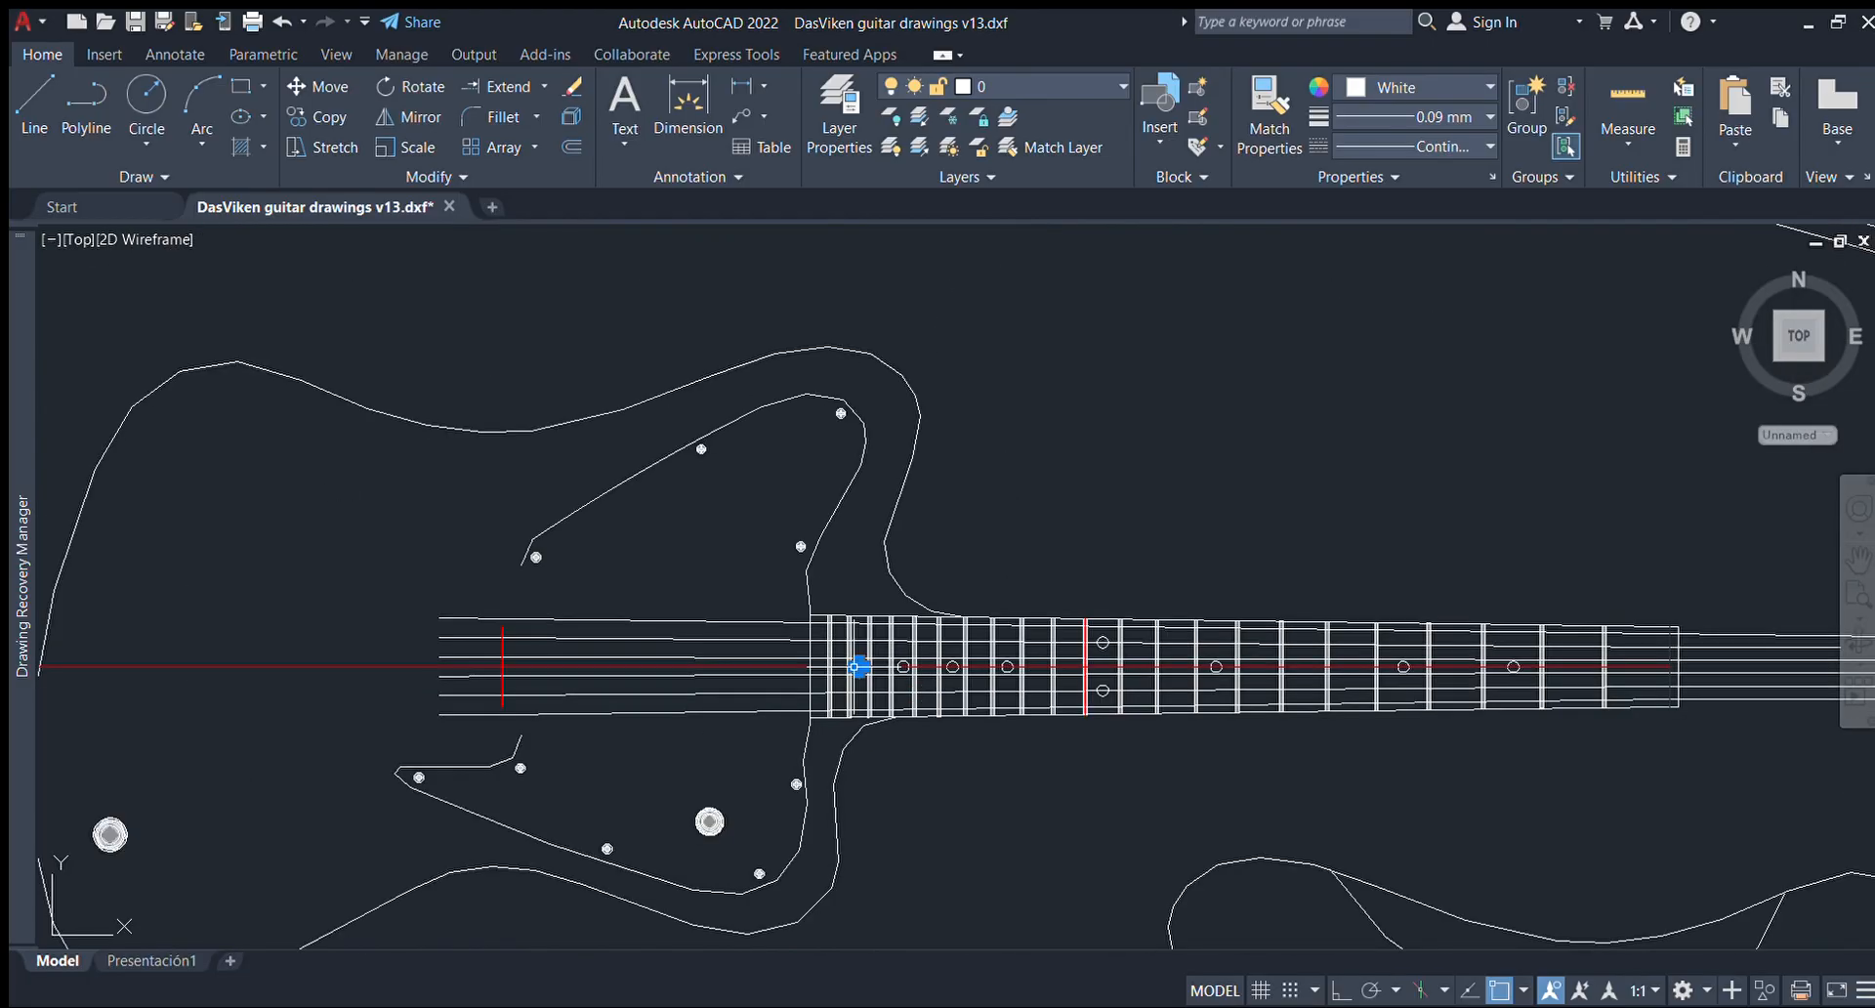
{"action": "left_click", "coordinate": [852, 666]}
Move the bridge plate, neck pickup opening and control plate onto the guitar body, aligning their reference lines with the scale-length and centre lines.
{"action": "mouse_move", "coordinate": [853, 666]}
{"action": "middle_mouse_down"}
{"action": "mouse_move", "coordinate": [1311, 710]}
{"action": "mouse_move", "coordinate": [1465, 683]}
{"action": "middle_mouse_up"}
{"action": "scroll", "coordinate": [1465, 684], "scroll_direction": "down", "scroll_amount": 3}
{"action": "scroll", "coordinate": [1386, 589], "scroll_direction": "down", "scroll_amount": 2}
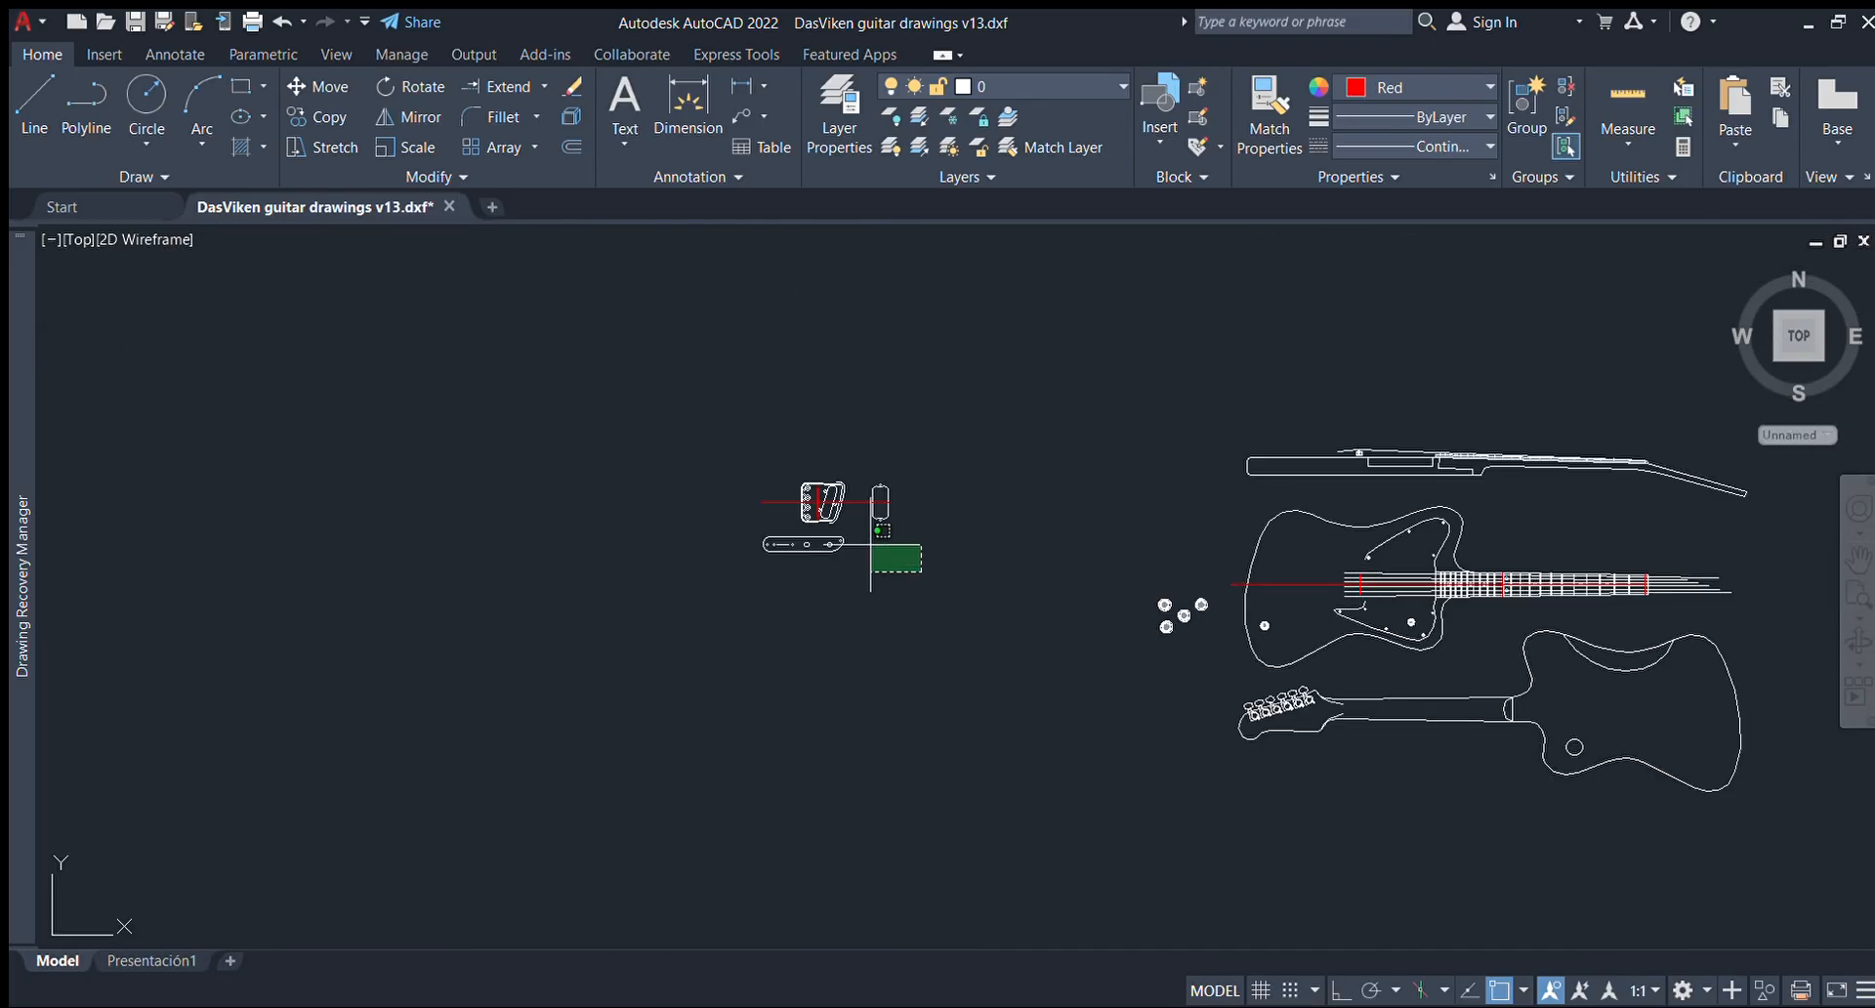
{"action": "left_click", "coordinate": [674, 406]}
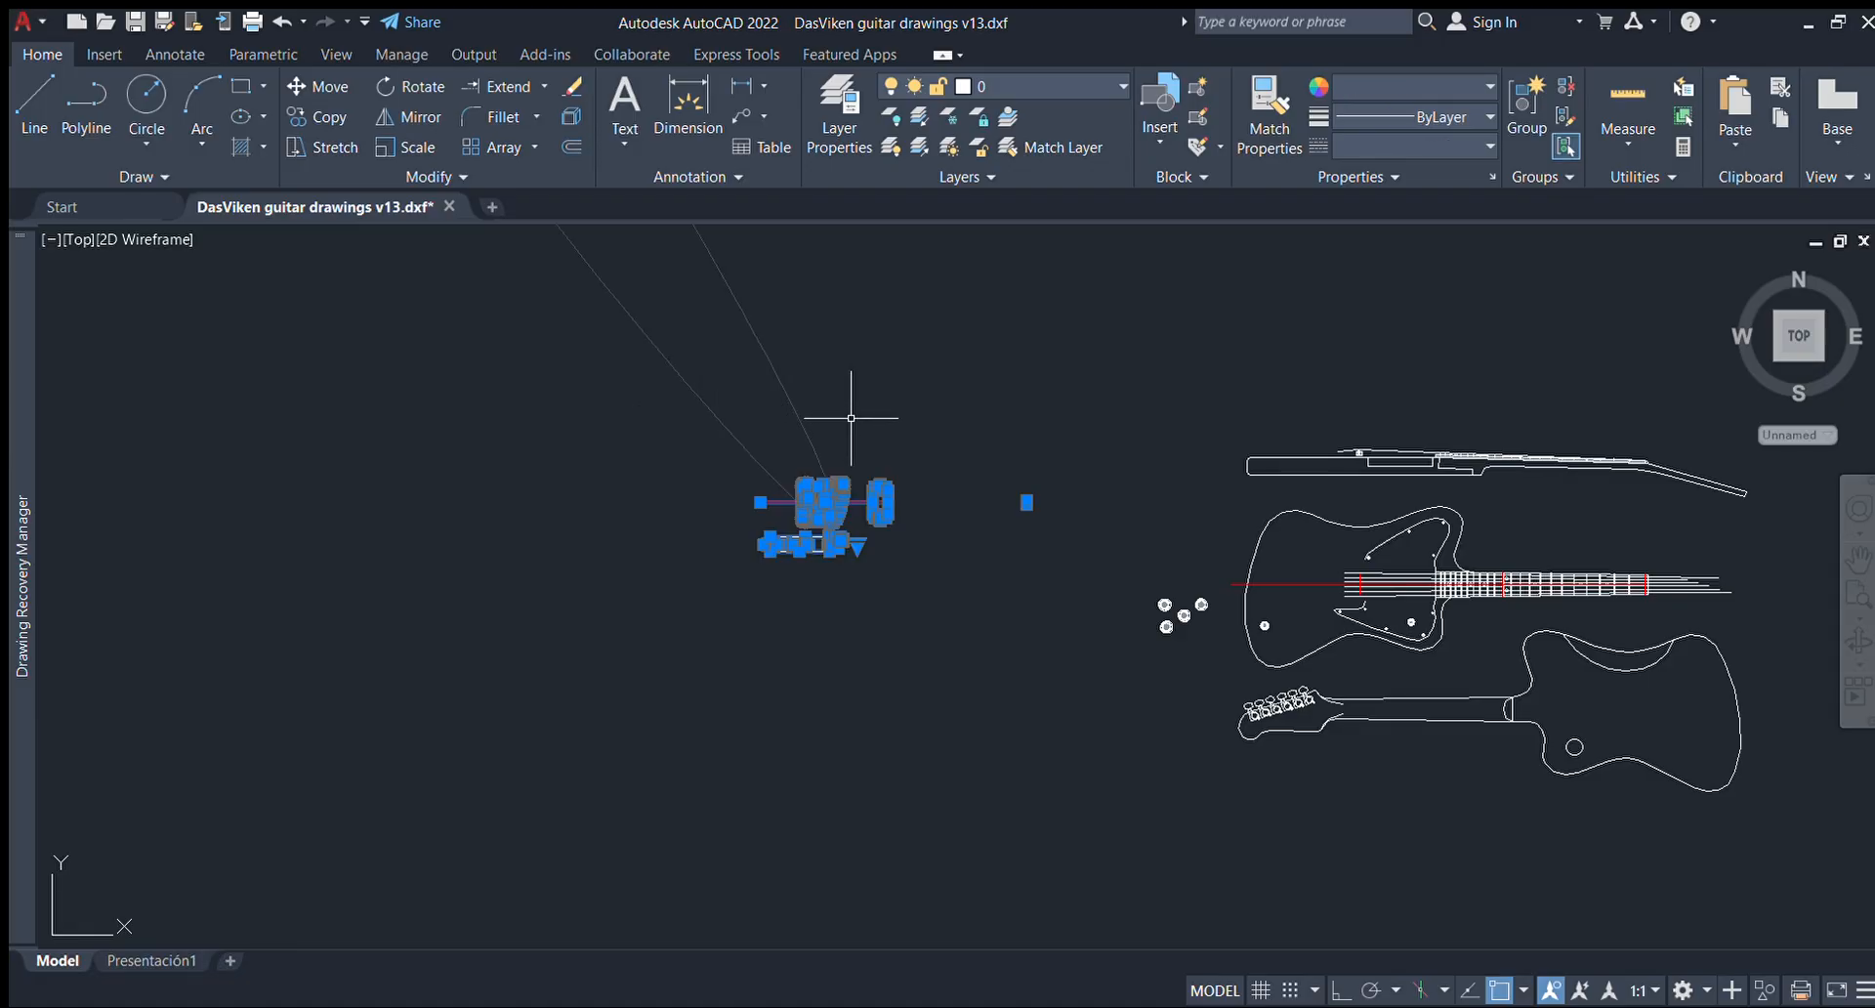
{"action": "scroll", "coordinate": [691, 486], "scroll_direction": "up", "scroll_amount": 10}
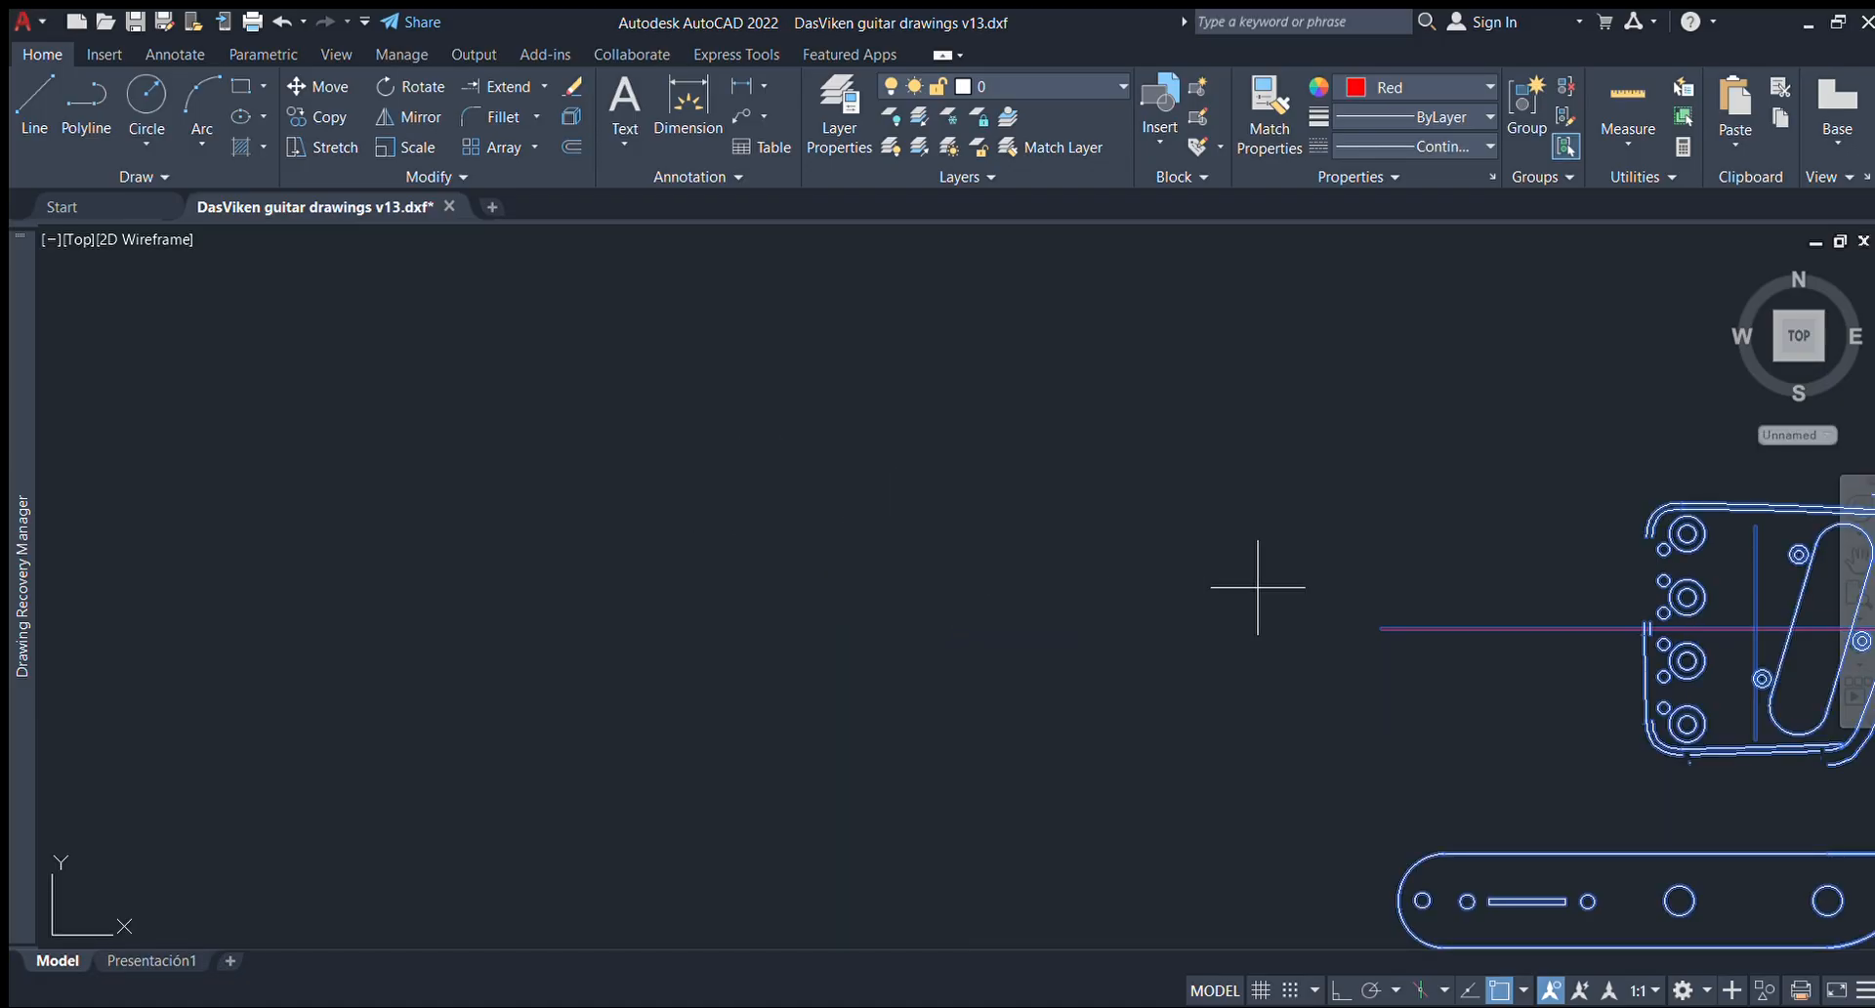
{"action": "left_click", "coordinate": [1755, 628]}
{"action": "scroll", "coordinate": [1179, 584], "scroll_direction": "down", "scroll_amount": 10}
{"action": "scroll", "coordinate": [1389, 667], "scroll_direction": "up", "scroll_amount": 6}
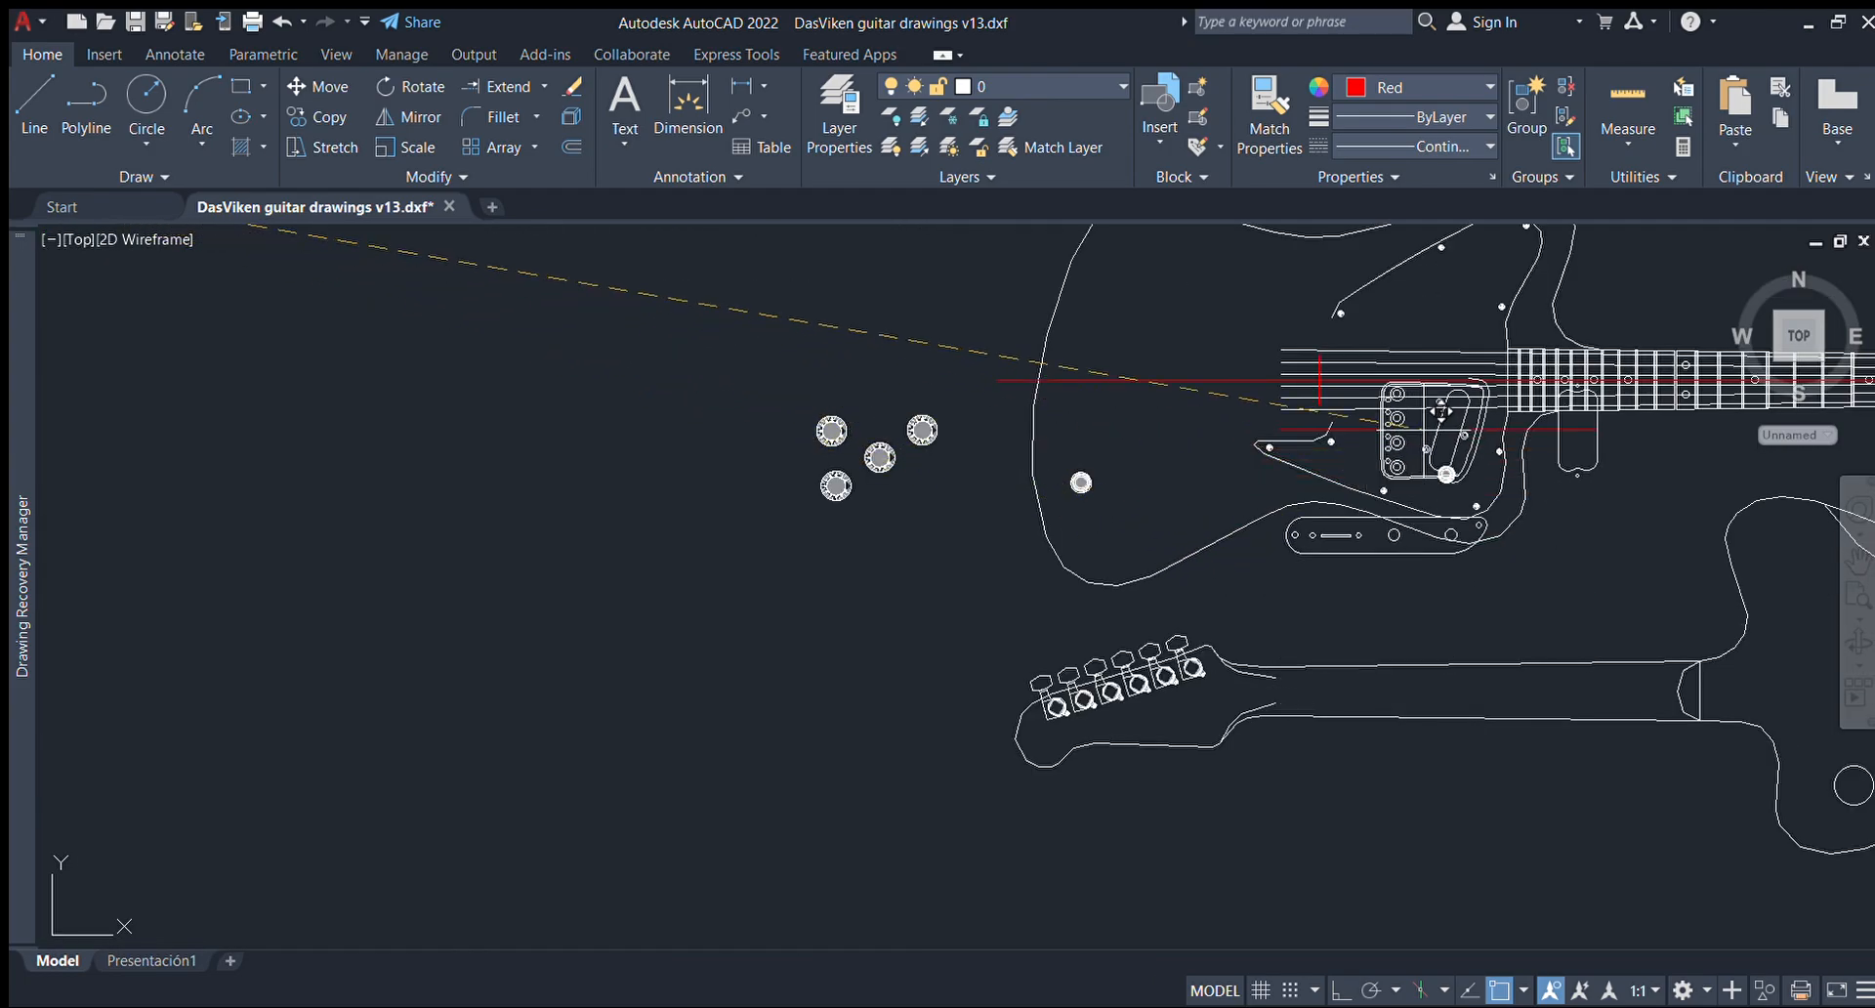
{"action": "scroll", "coordinate": [1406, 422], "scroll_direction": "up", "scroll_amount": 5}
{"action": "scroll", "coordinate": [1232, 293], "scroll_direction": "up", "scroll_amount": 8}
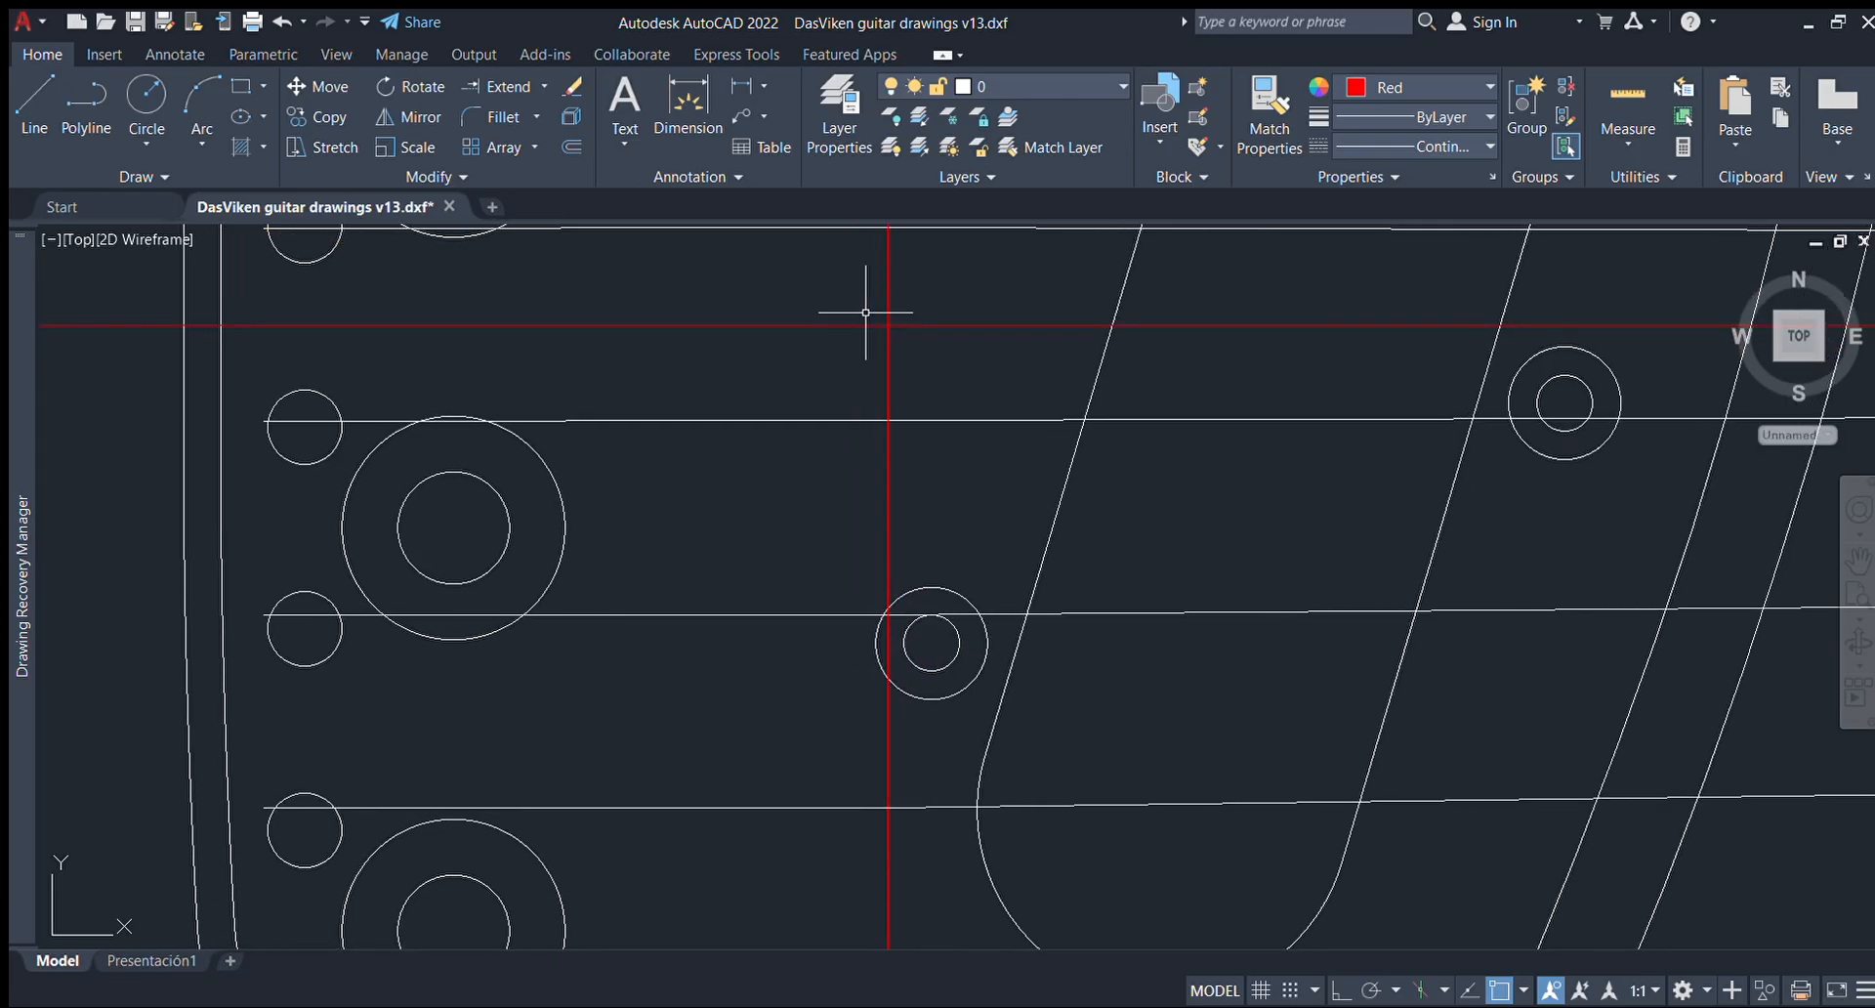
Delete the red vertical and horizontal reference lines crossing the bridge plate on the guitar body.
{"action": "scroll", "coordinate": [867, 306], "scroll_direction": "down", "scroll_amount": 8}
{"action": "scroll", "coordinate": [793, 471], "scroll_direction": "up", "scroll_amount": 2}
{"action": "scroll", "coordinate": [796, 471], "scroll_direction": "down", "scroll_amount": 3}
{"action": "scroll", "coordinate": [797, 471], "scroll_direction": "up", "scroll_amount": 3}
{"action": "scroll", "coordinate": [793, 472], "scroll_direction": "up", "scroll_amount": 9}
{"action": "left_click", "coordinate": [683, 478]}
{"action": "left_click", "coordinate": [576, 420]}
{"action": "scroll", "coordinate": [850, 557], "scroll_direction": "down", "scroll_amount": 2}
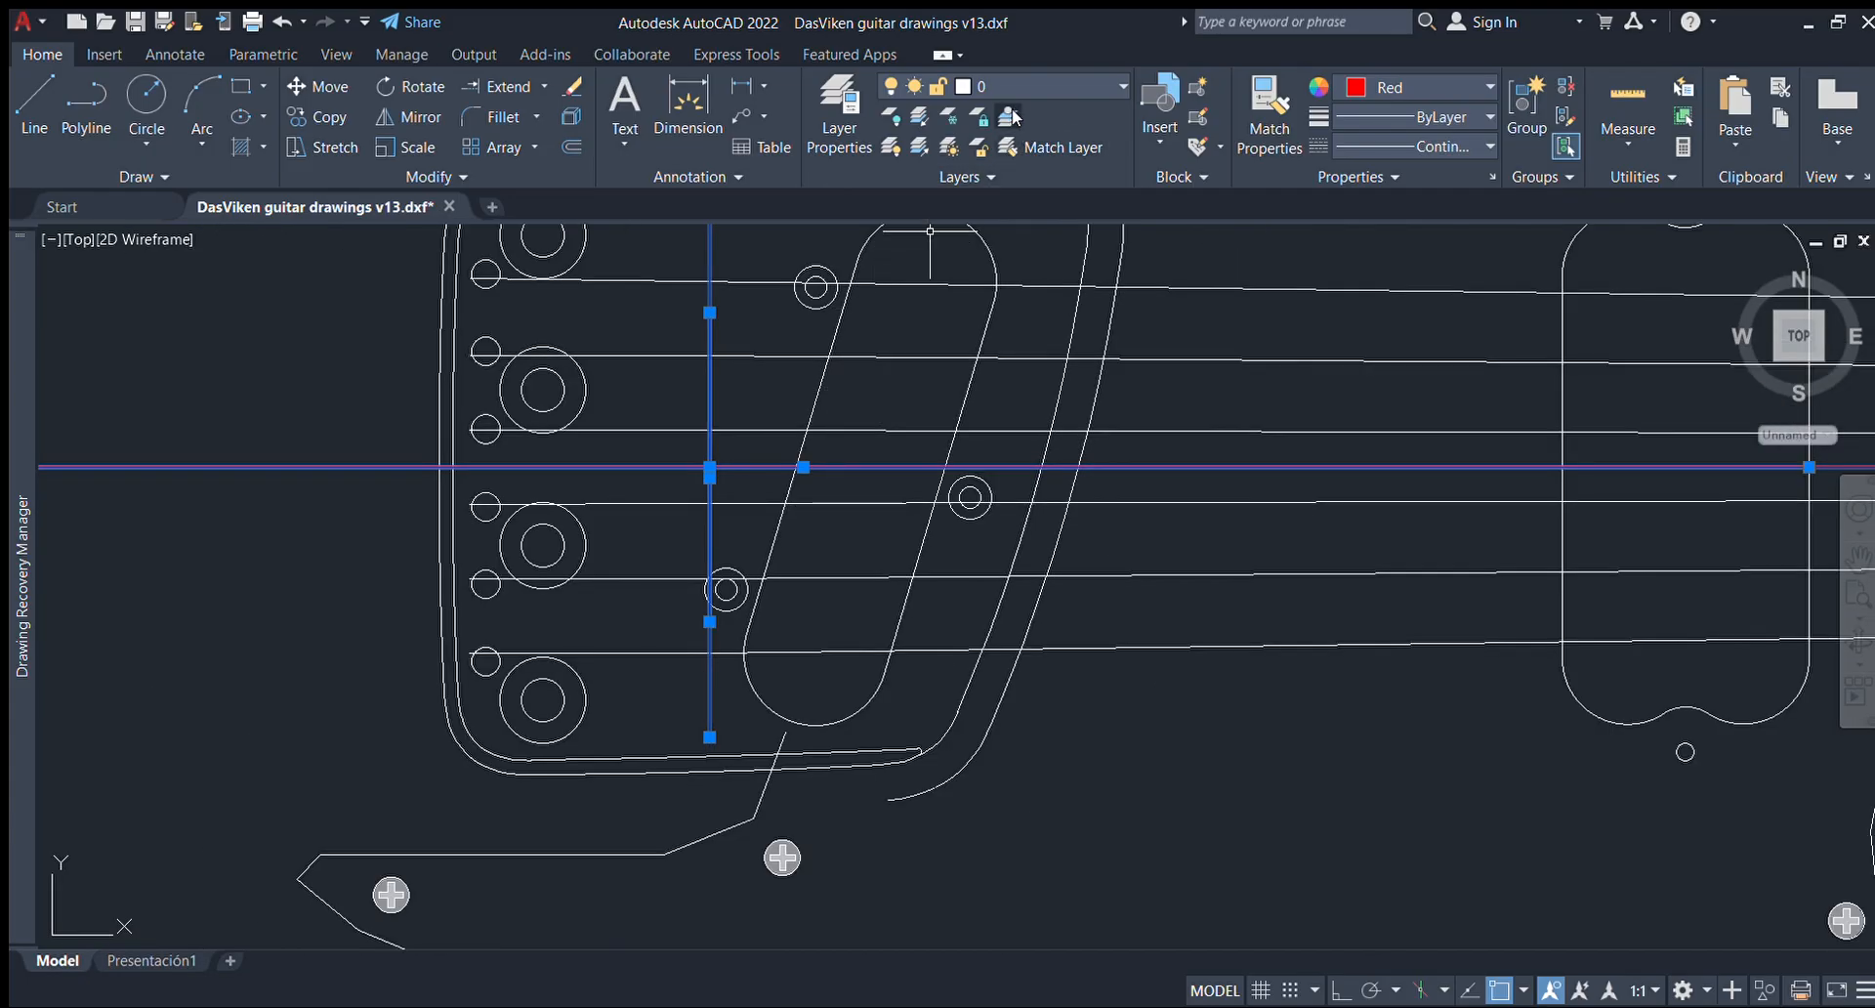
{"action": "left_click", "coordinate": [1006, 146]}
{"action": "left_click", "coordinate": [976, 362]}
{"action": "scroll", "coordinate": [977, 362], "scroll_direction": "down", "scroll_amount": 3}
Draw a straight horizontal red guide line from the centre of the round fitting behind the control plate, extending past the plate's front end.
{"action": "scroll", "coordinate": [975, 411], "scroll_direction": "down", "scroll_amount": 4}
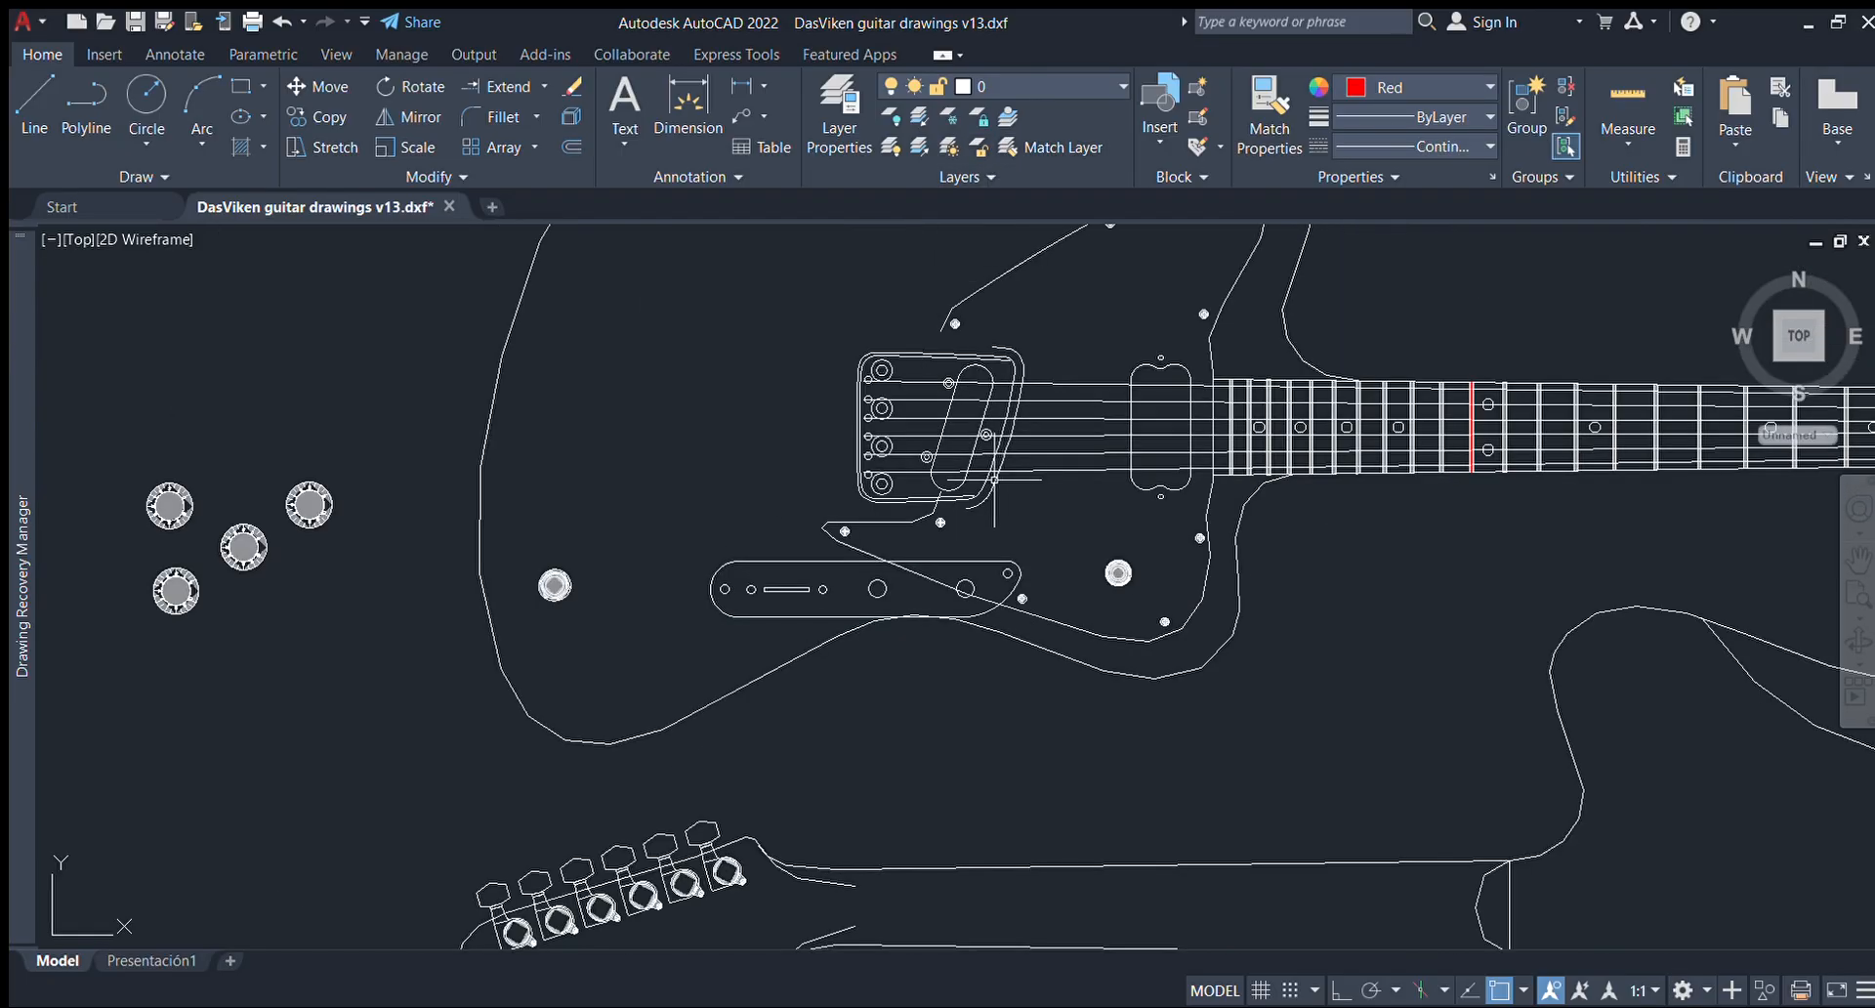
{"action": "scroll", "coordinate": [952, 556], "scroll_direction": "up", "scroll_amount": 2}
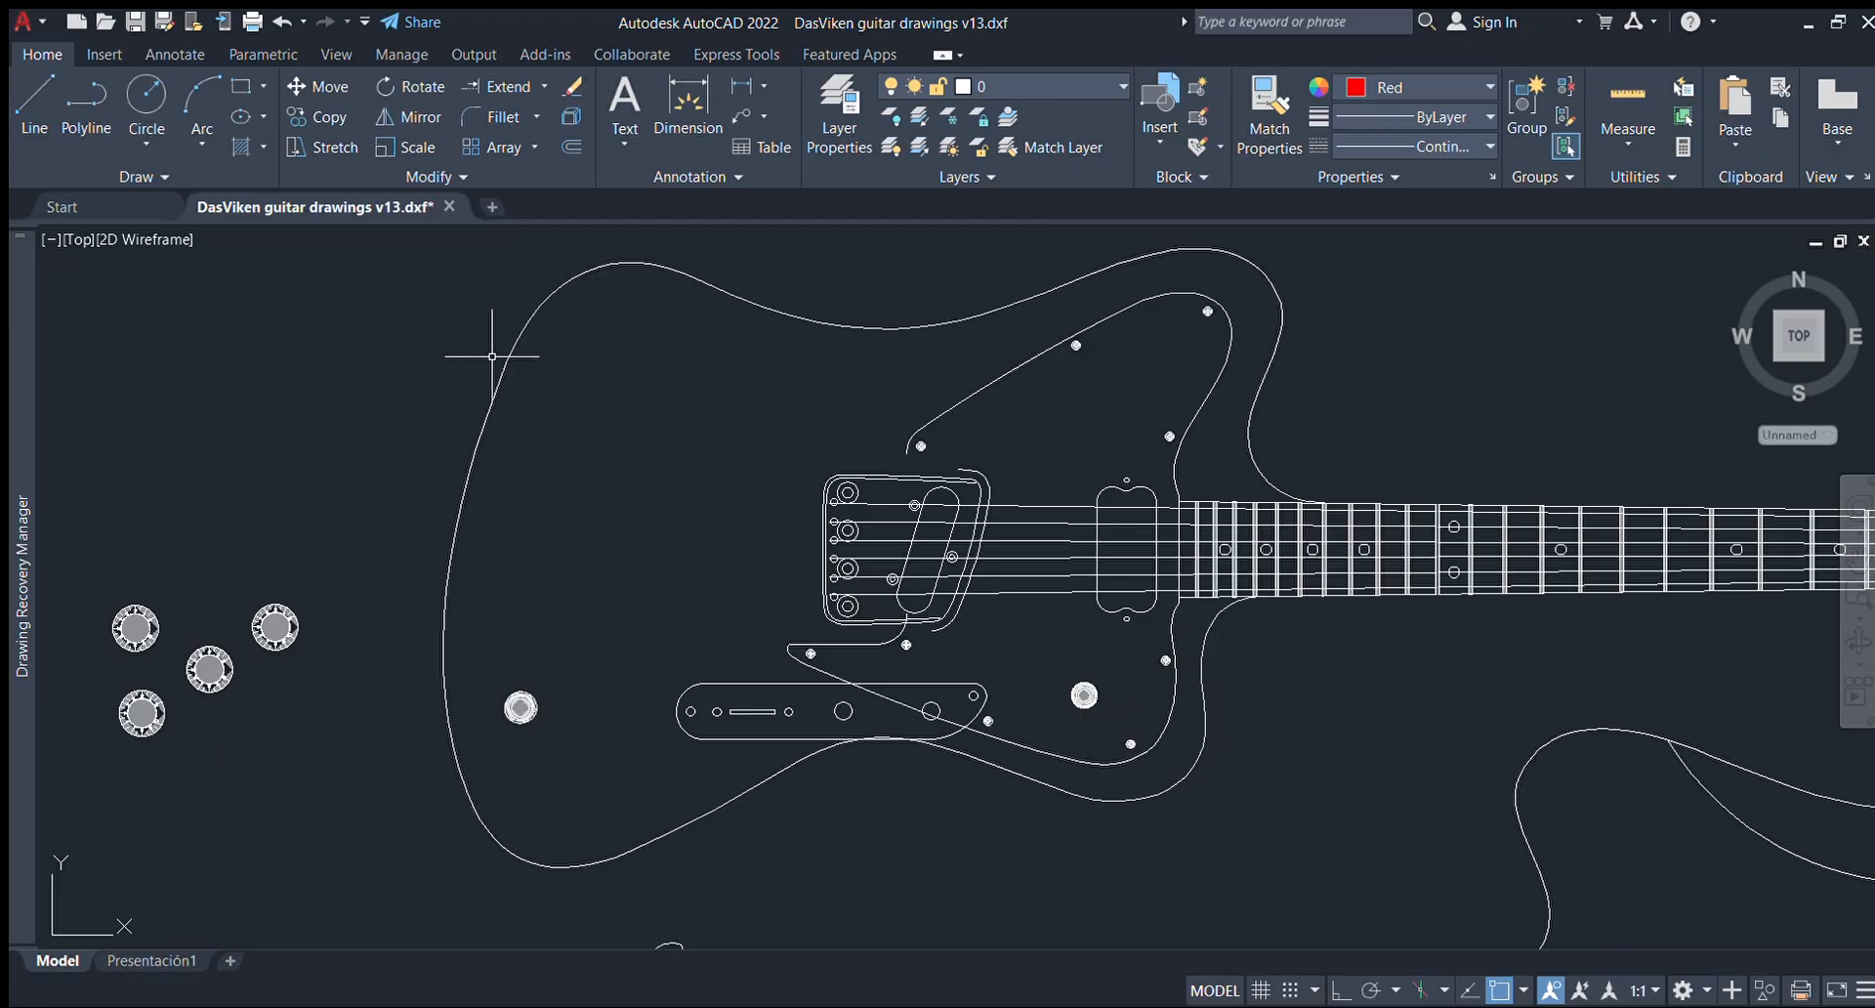
{"action": "scroll", "coordinate": [686, 697], "scroll_direction": "up", "scroll_amount": 2}
{"action": "middle_click_drag", "start_coordinate": [686, 694], "coordinate": [633, 586]}
{"action": "left_click", "coordinate": [602, 572]}
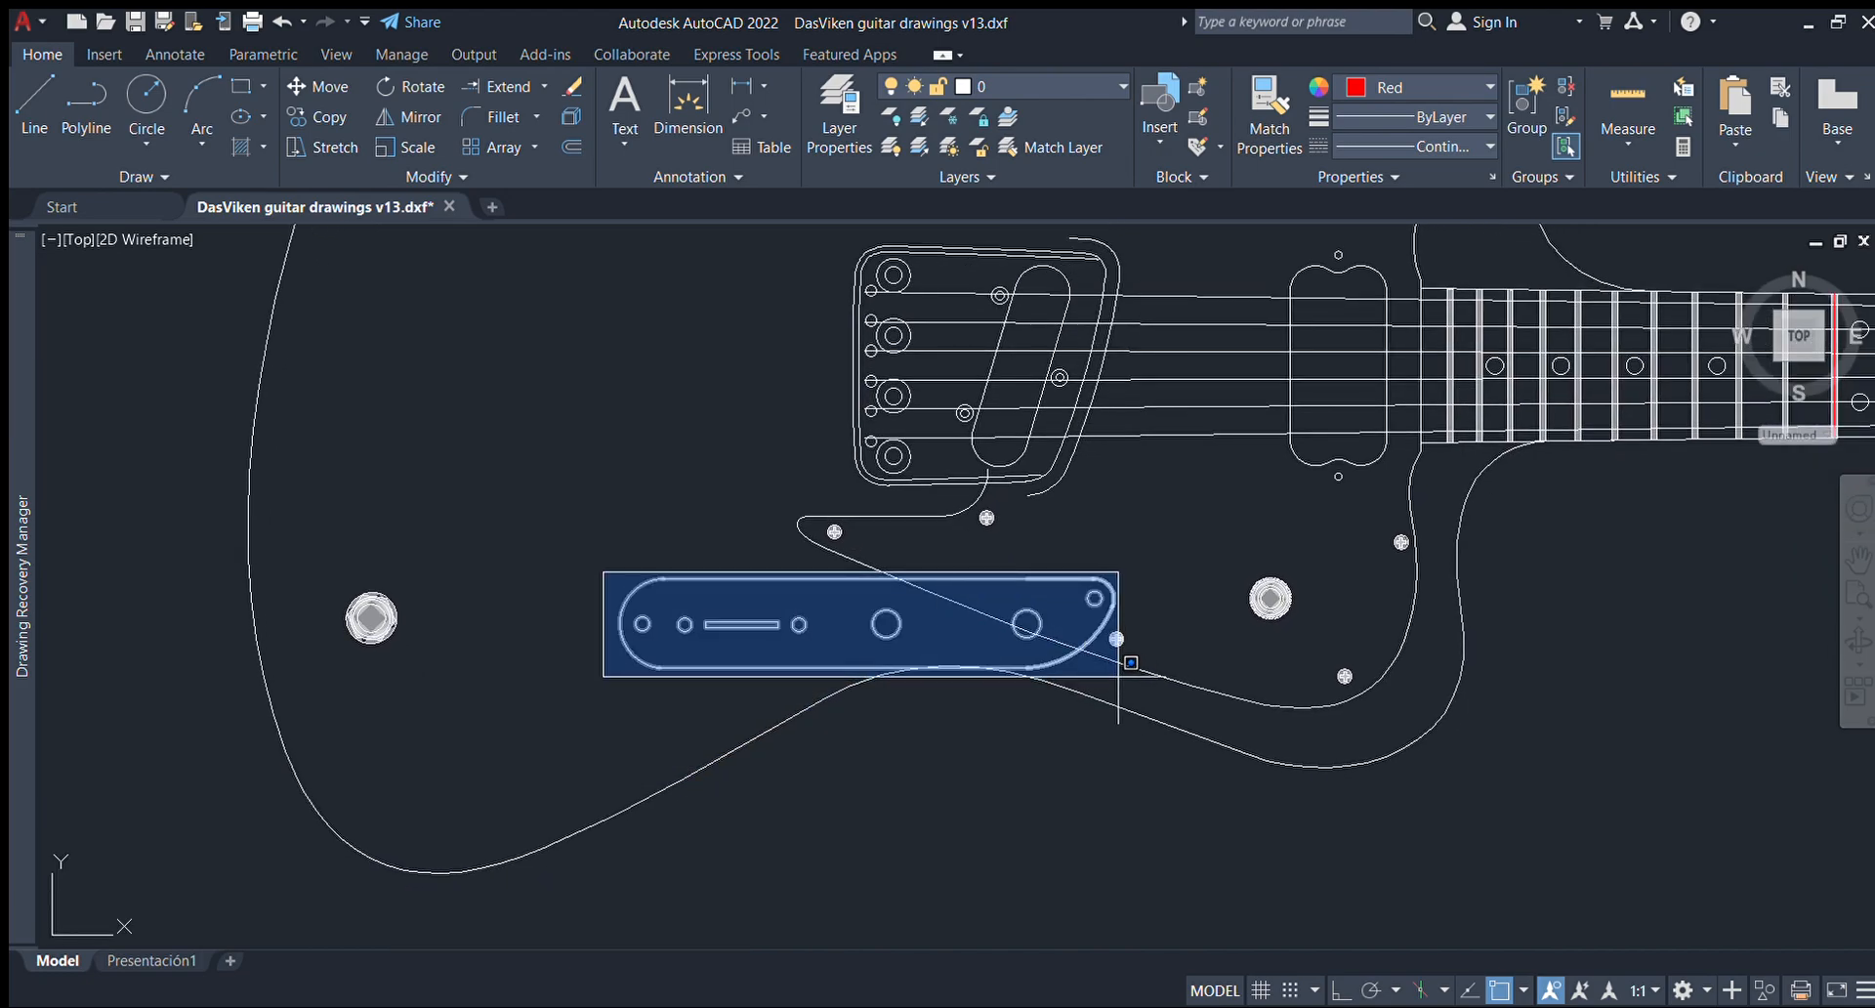
{"action": "left_click", "coordinate": [1115, 675]}
{"action": "scroll", "coordinate": [313, 615], "scroll_direction": "up", "scroll_amount": 4}
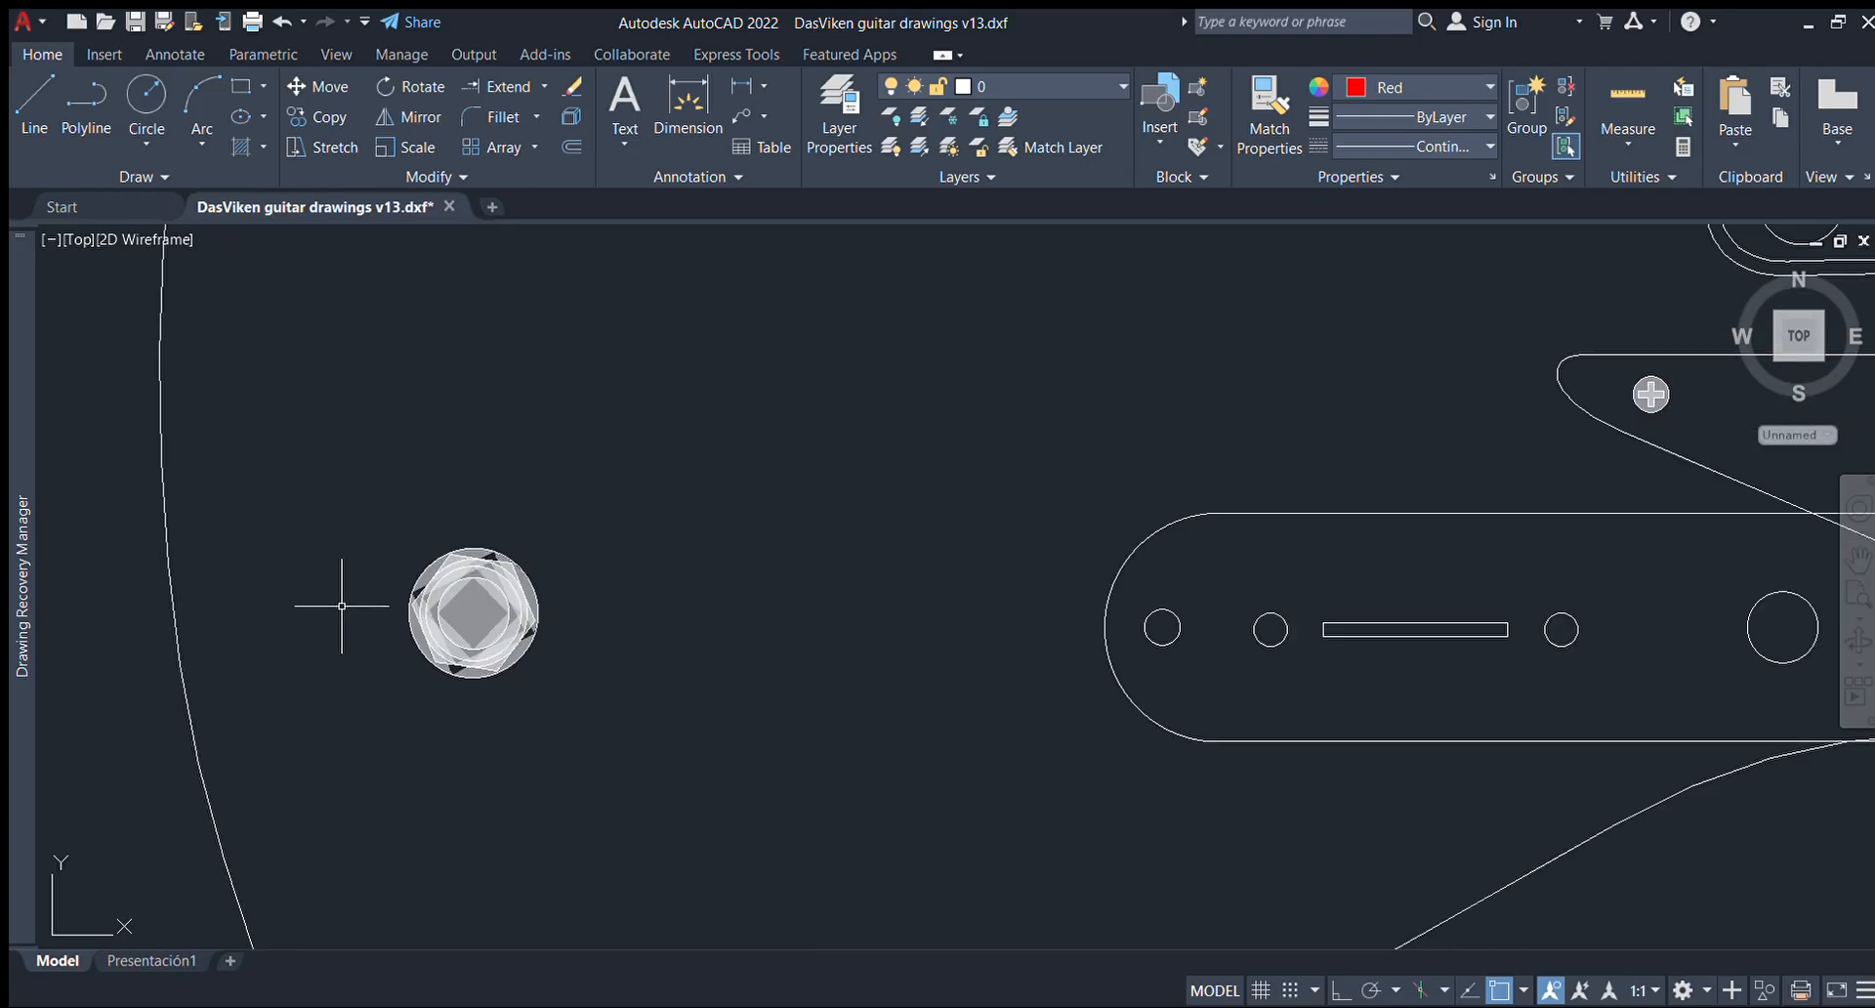
{"action": "left_click", "coordinate": [37, 116]}
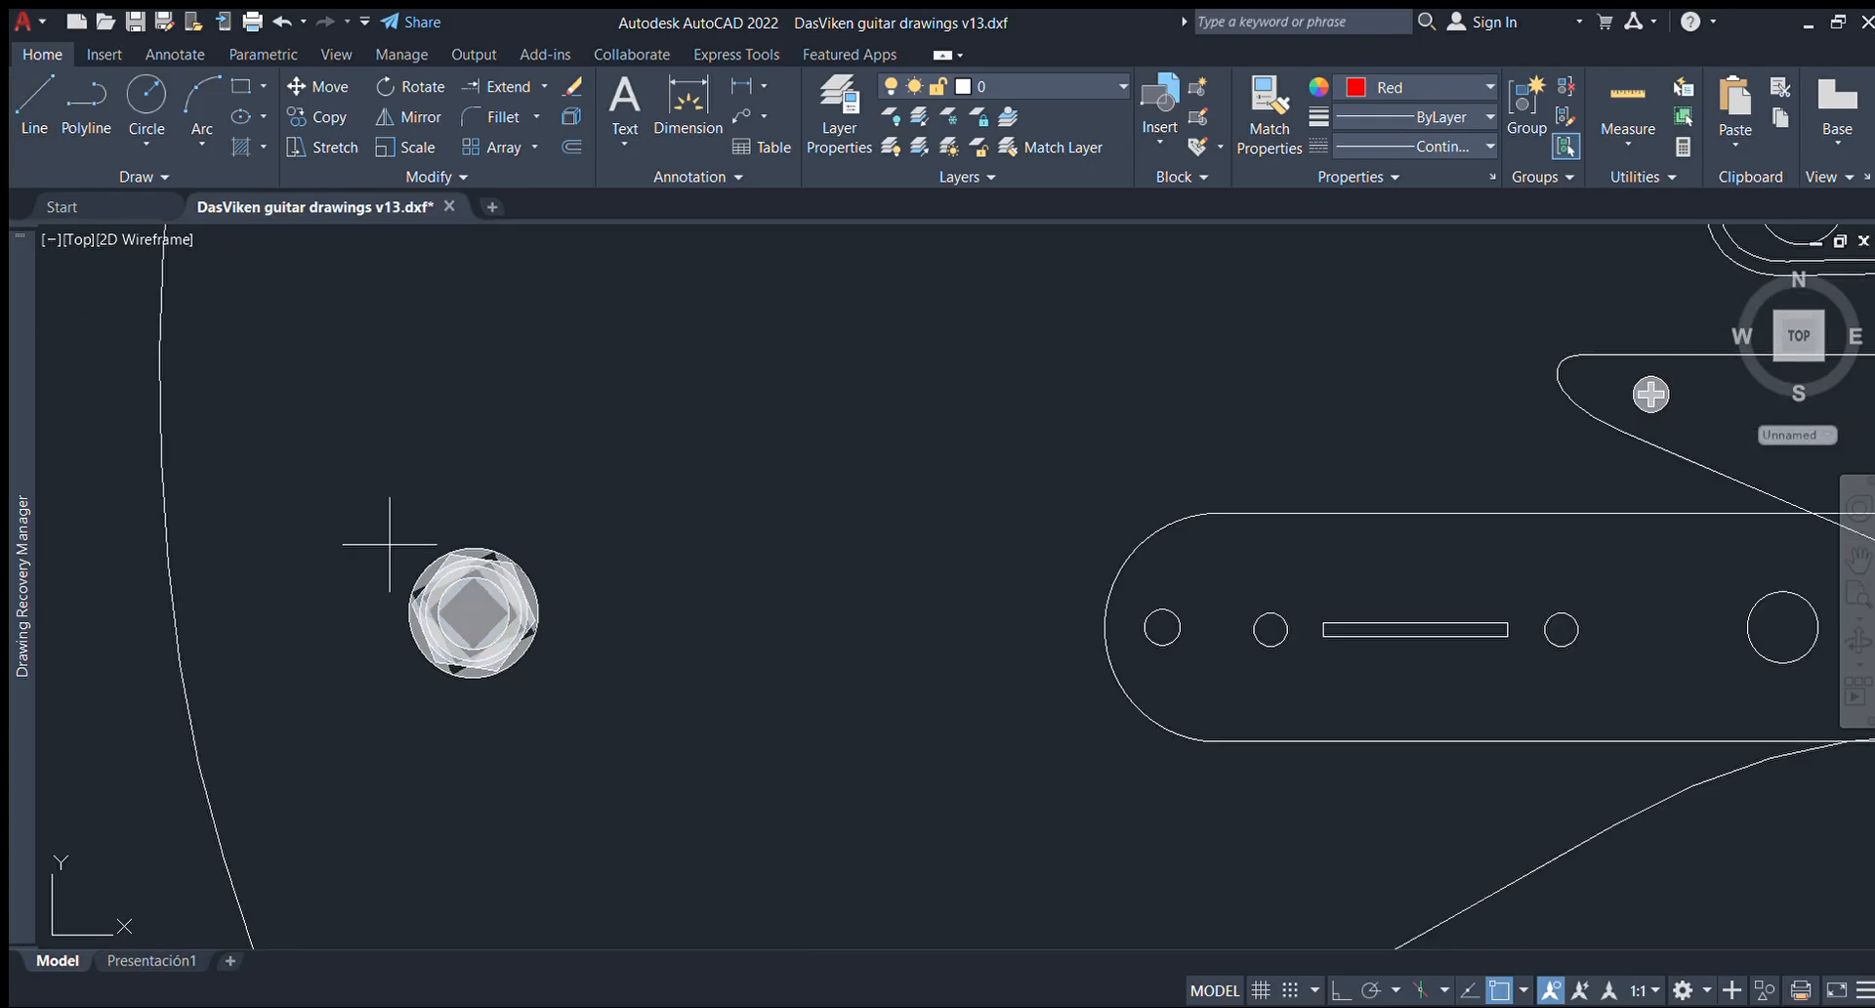
{"action": "scroll", "coordinate": [720, 657], "scroll_direction": "down", "scroll_amount": 4}
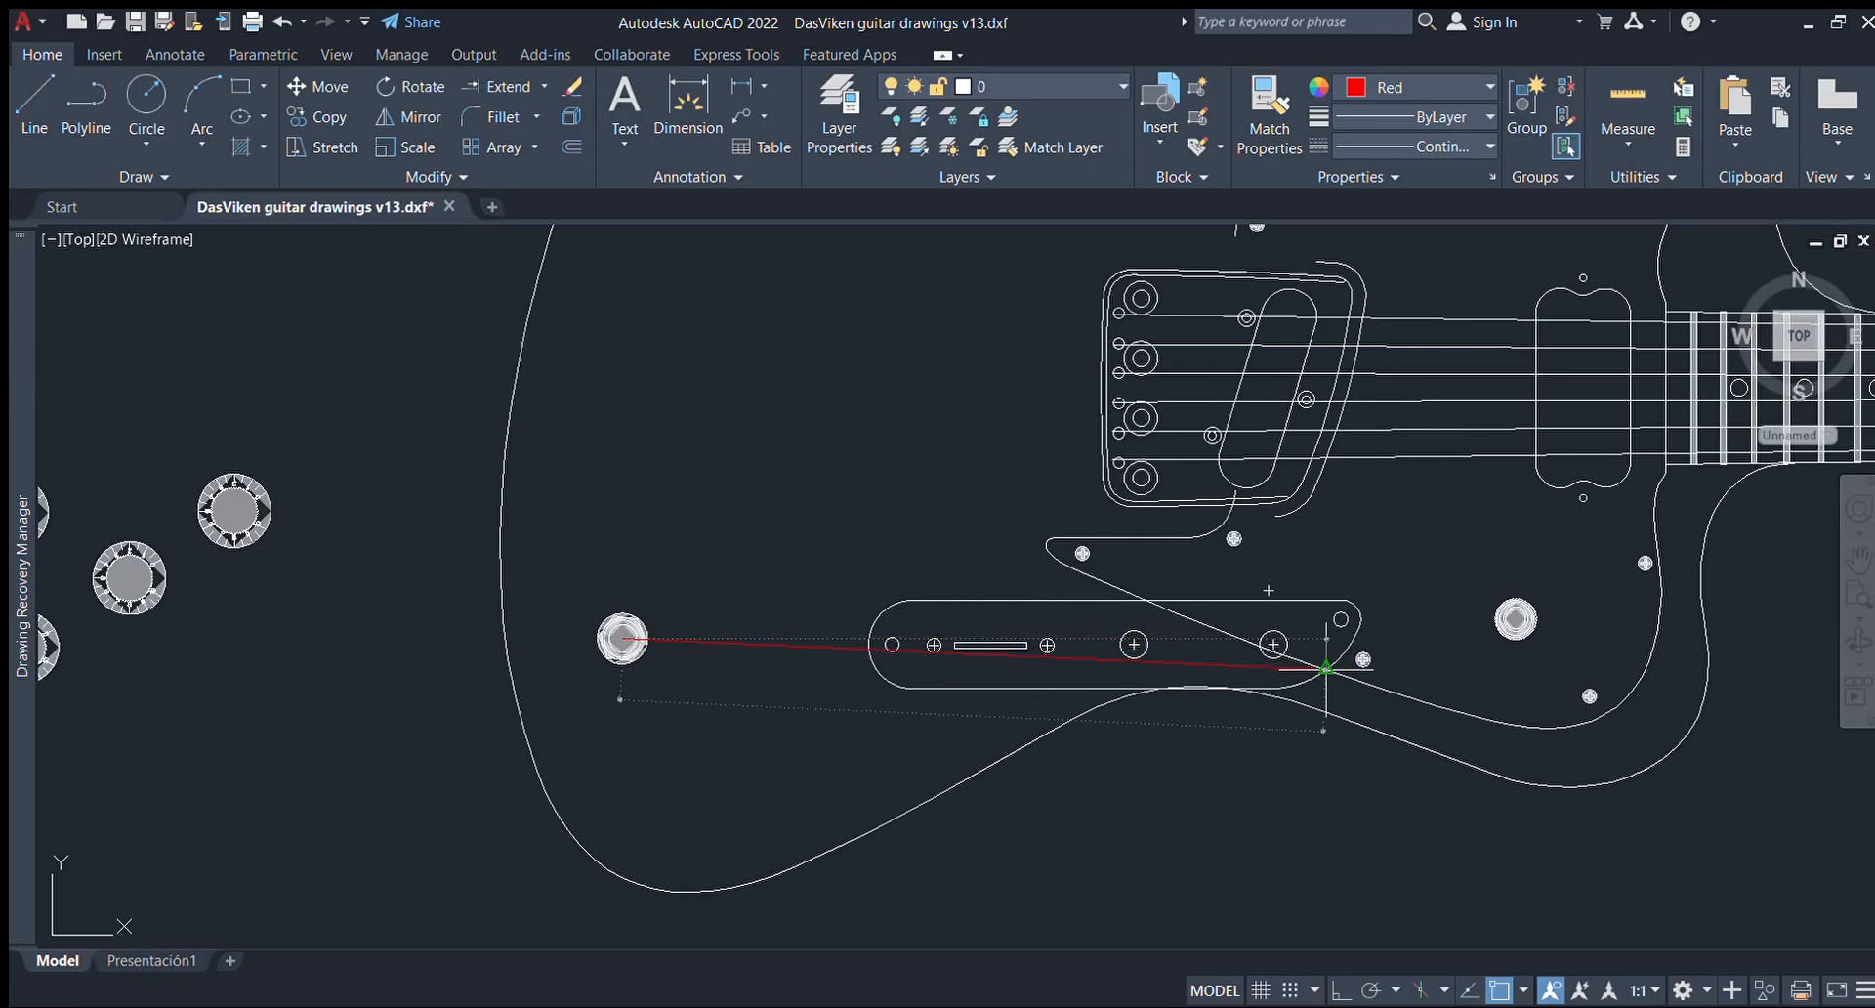
{"action": "left_click", "coordinate": [1470, 637]}
{"action": "key", "text": "Escape"}
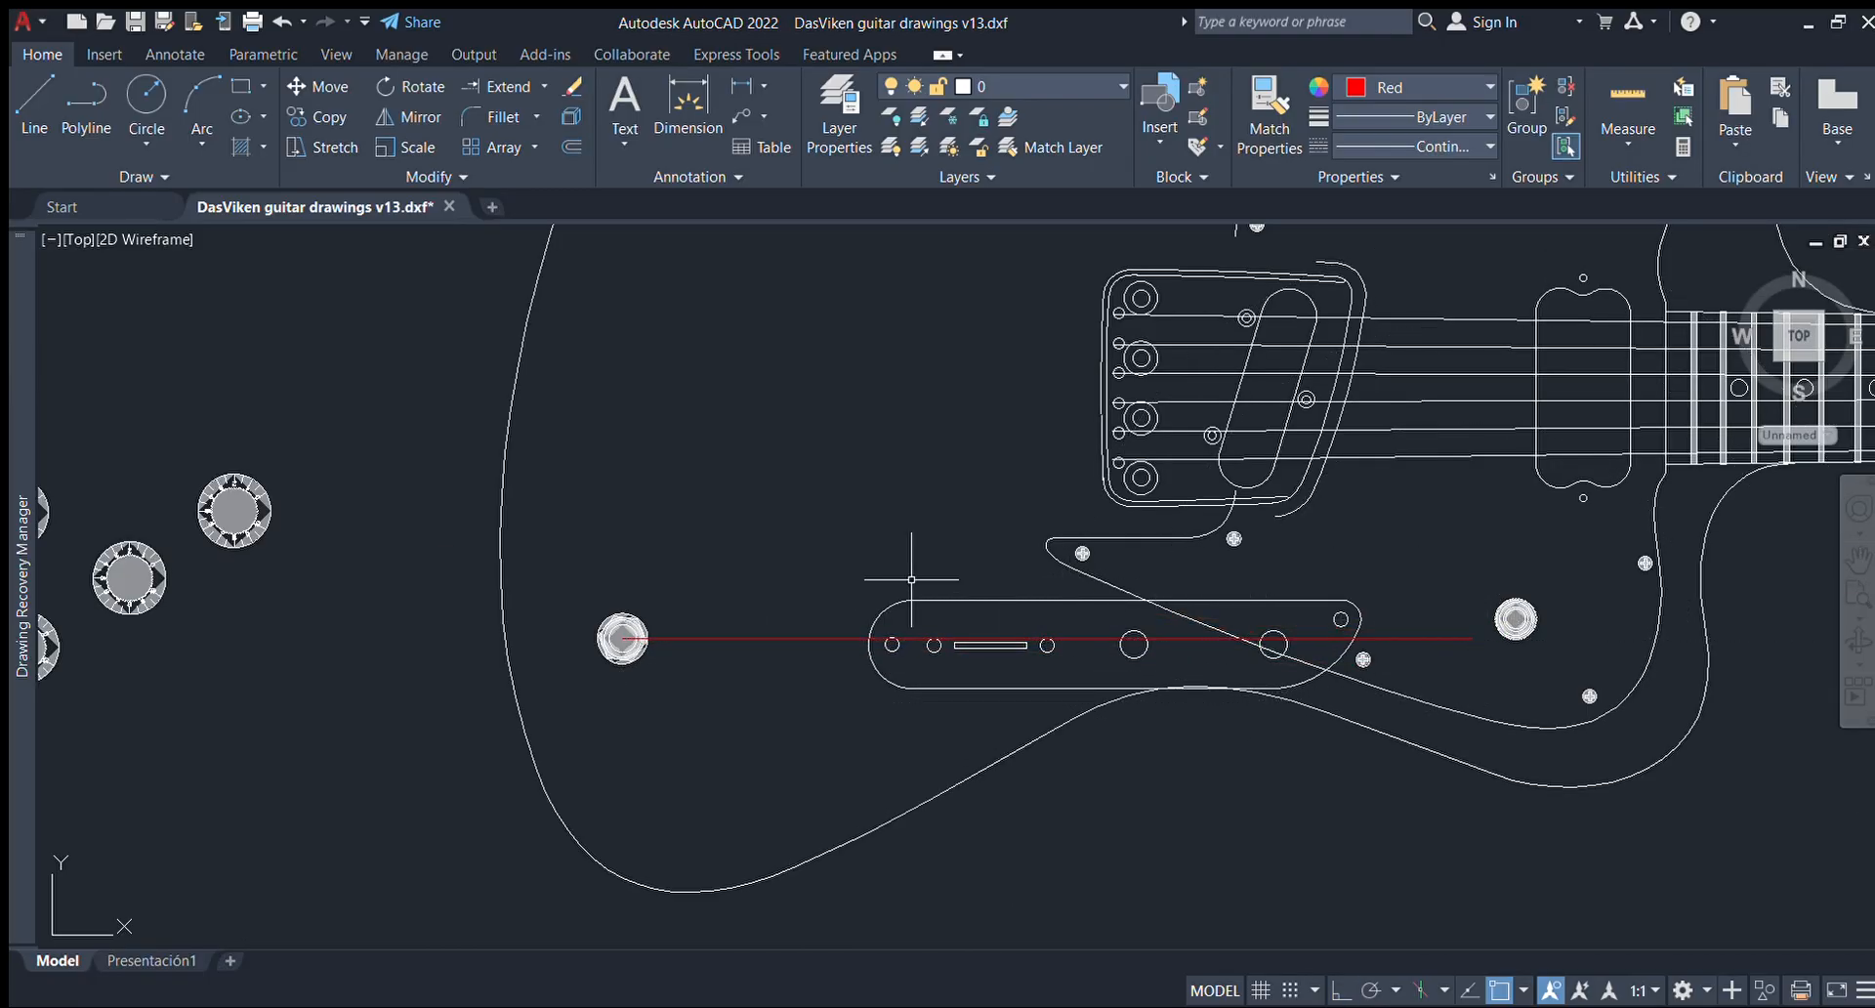
Move the control plate closer to the round fitting behind it, placing the centre of its rearmost hole on the red guide line.
{"action": "left_click", "coordinate": [841, 566]}
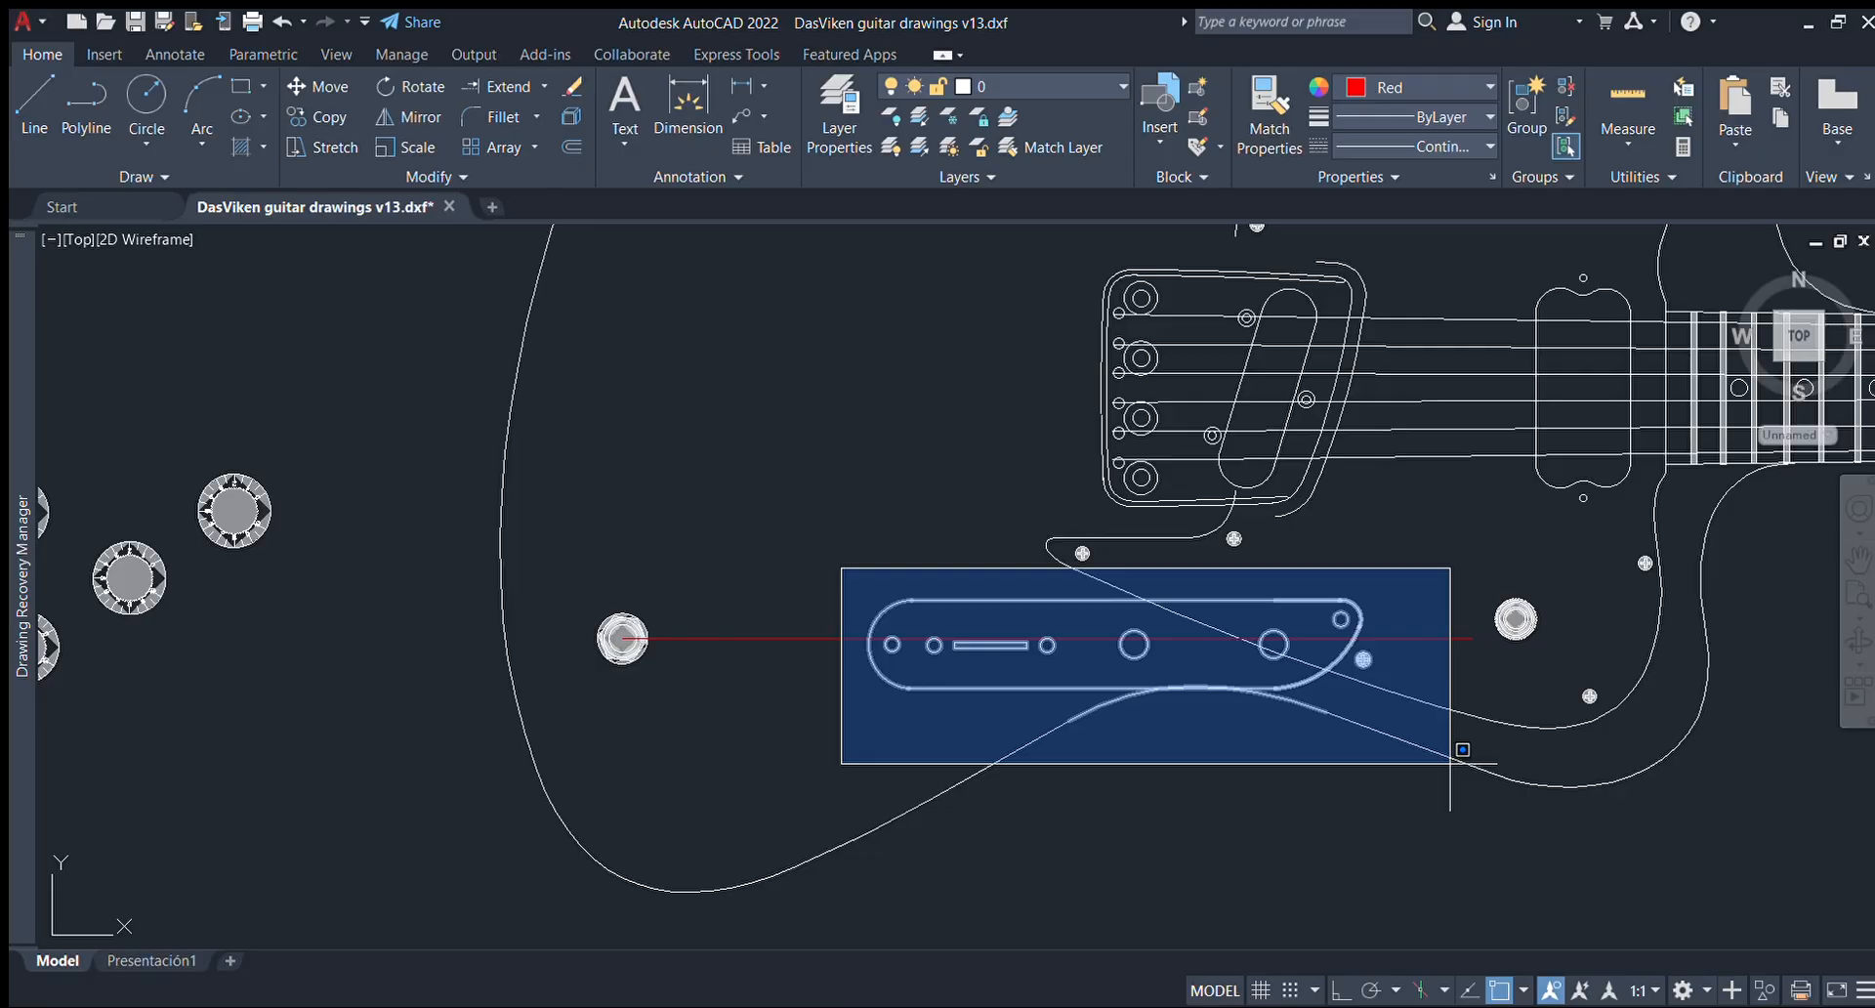
{"action": "left_click", "coordinate": [1361, 704]}
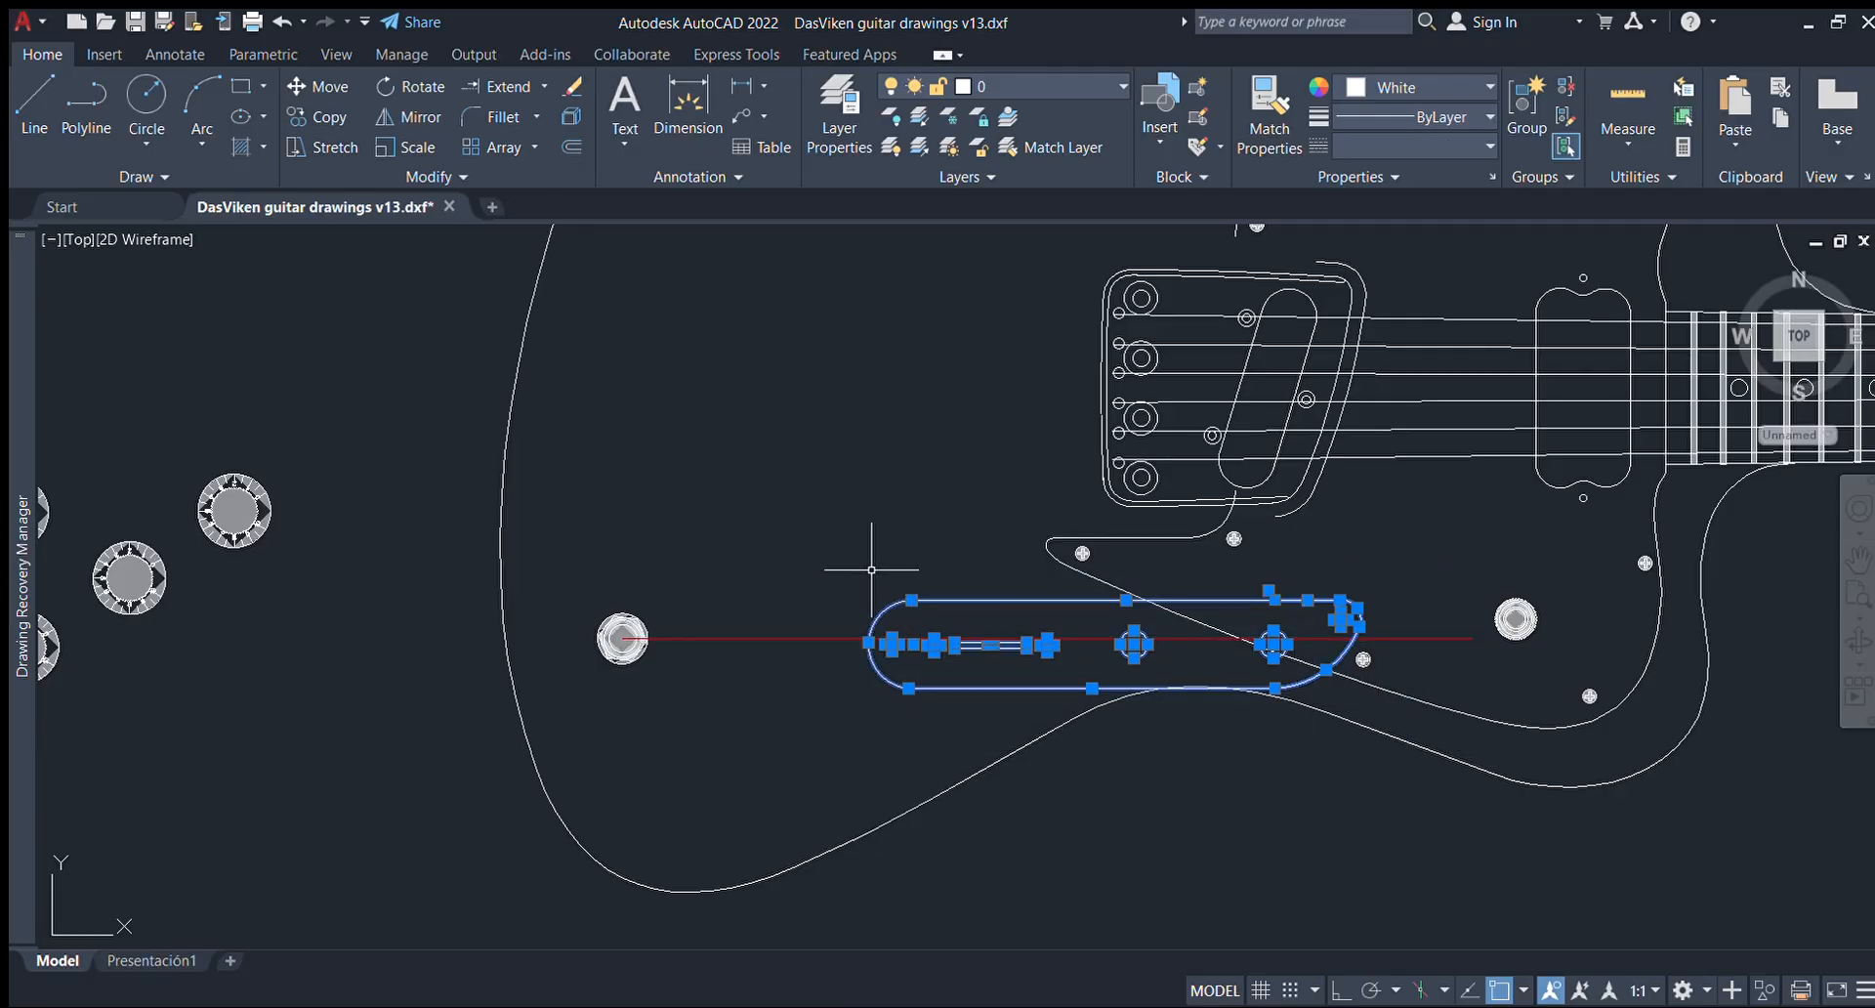
{"action": "key", "text": "m"}
{"action": "key", "text": "Return"}
{"action": "scroll", "coordinate": [885, 644], "scroll_direction": "up", "scroll_amount": 4}
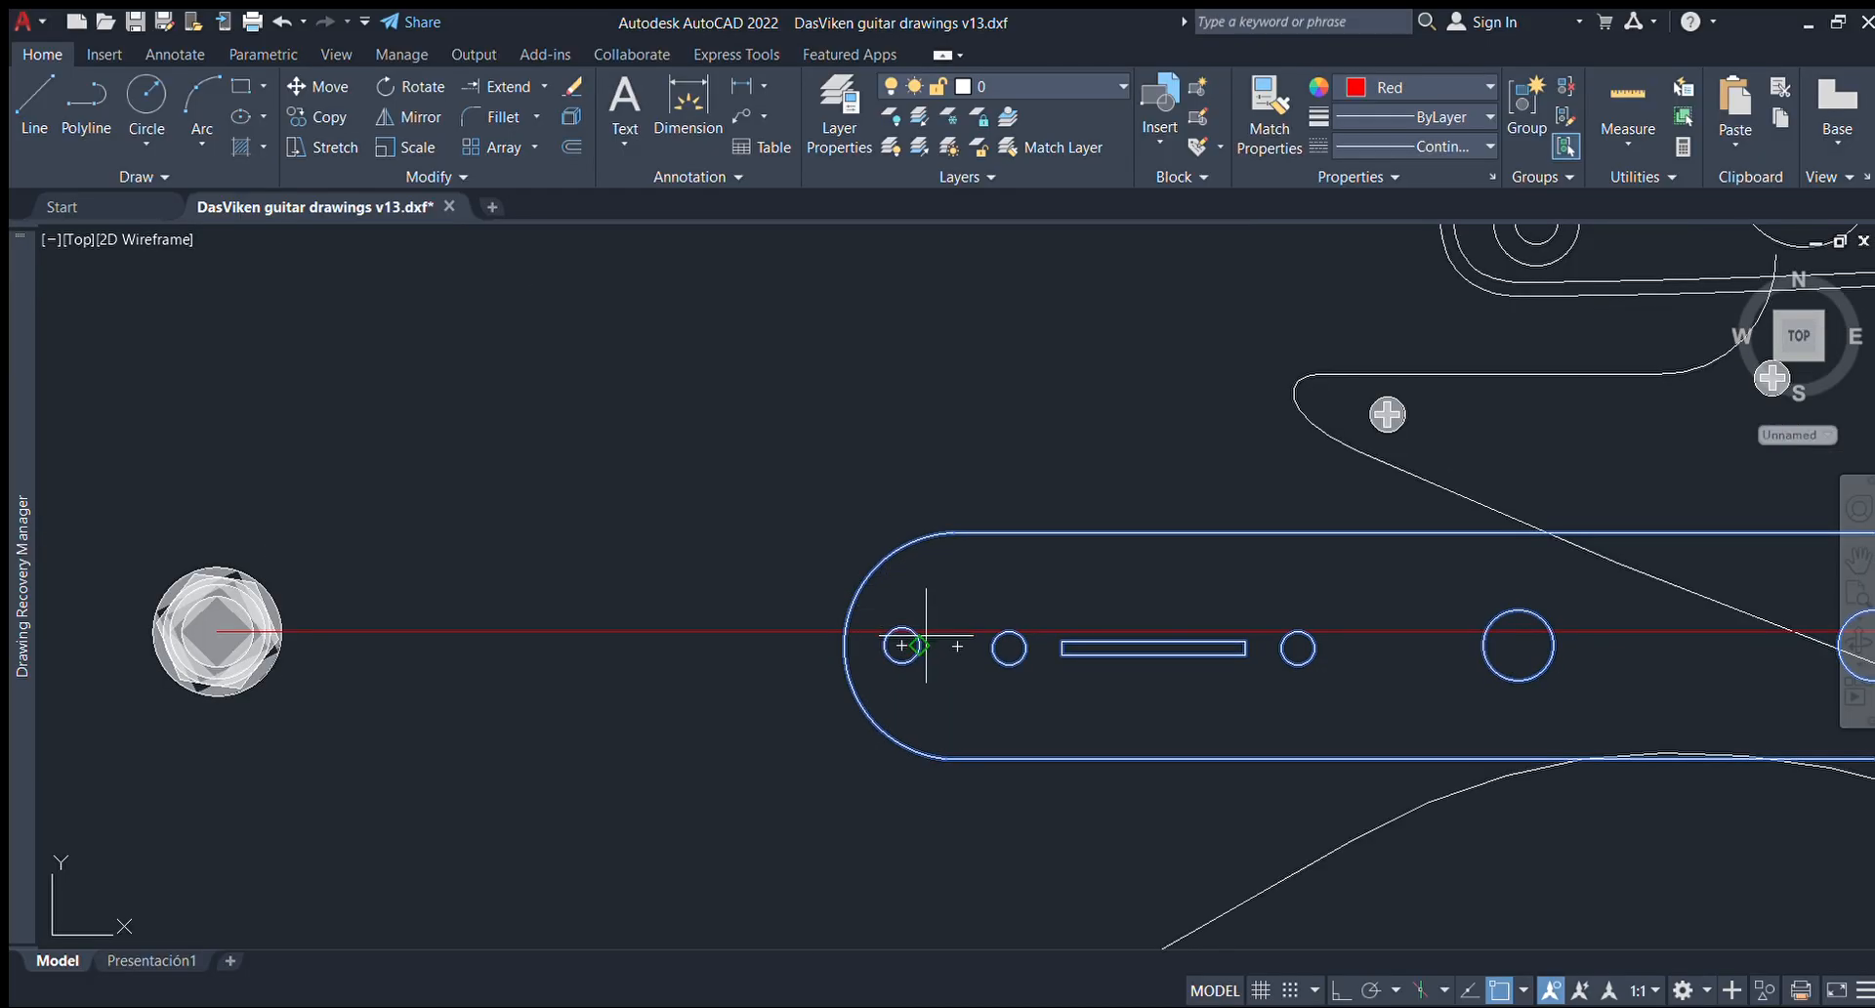
{"action": "left_click", "coordinate": [902, 645]}
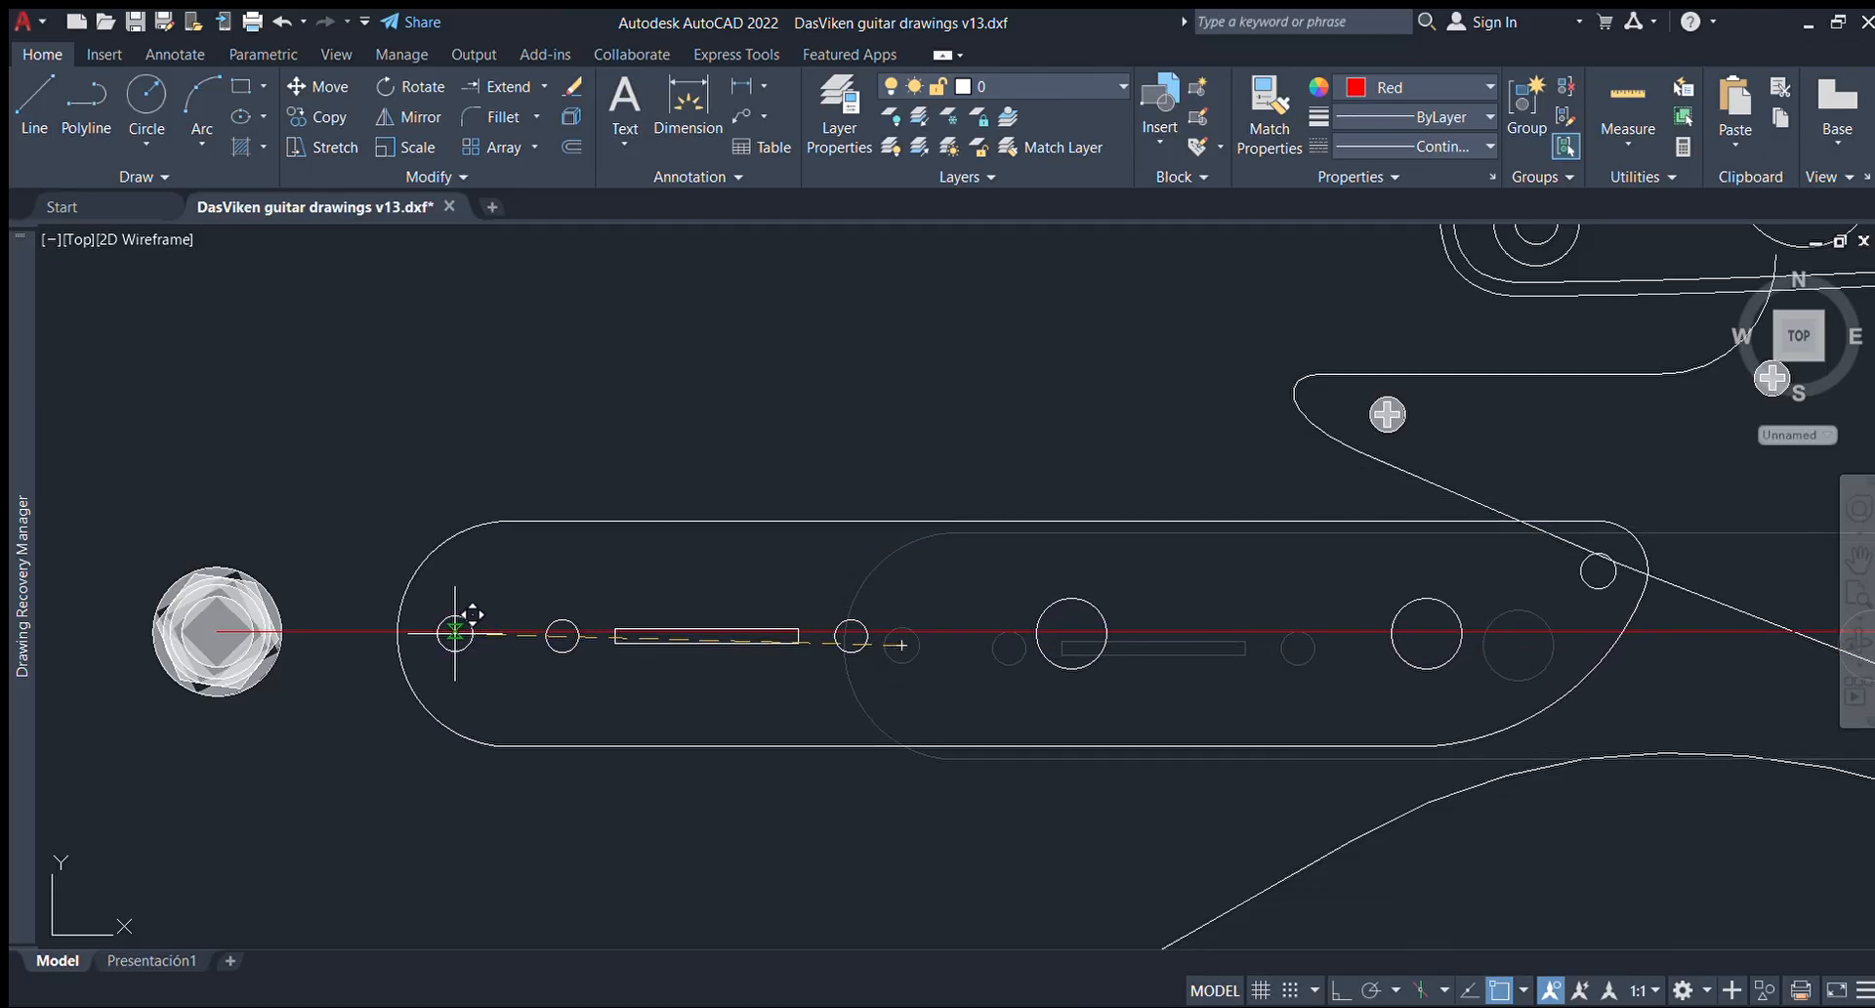
{"action": "scroll", "coordinate": [455, 633], "scroll_direction": "down", "scroll_amount": 2}
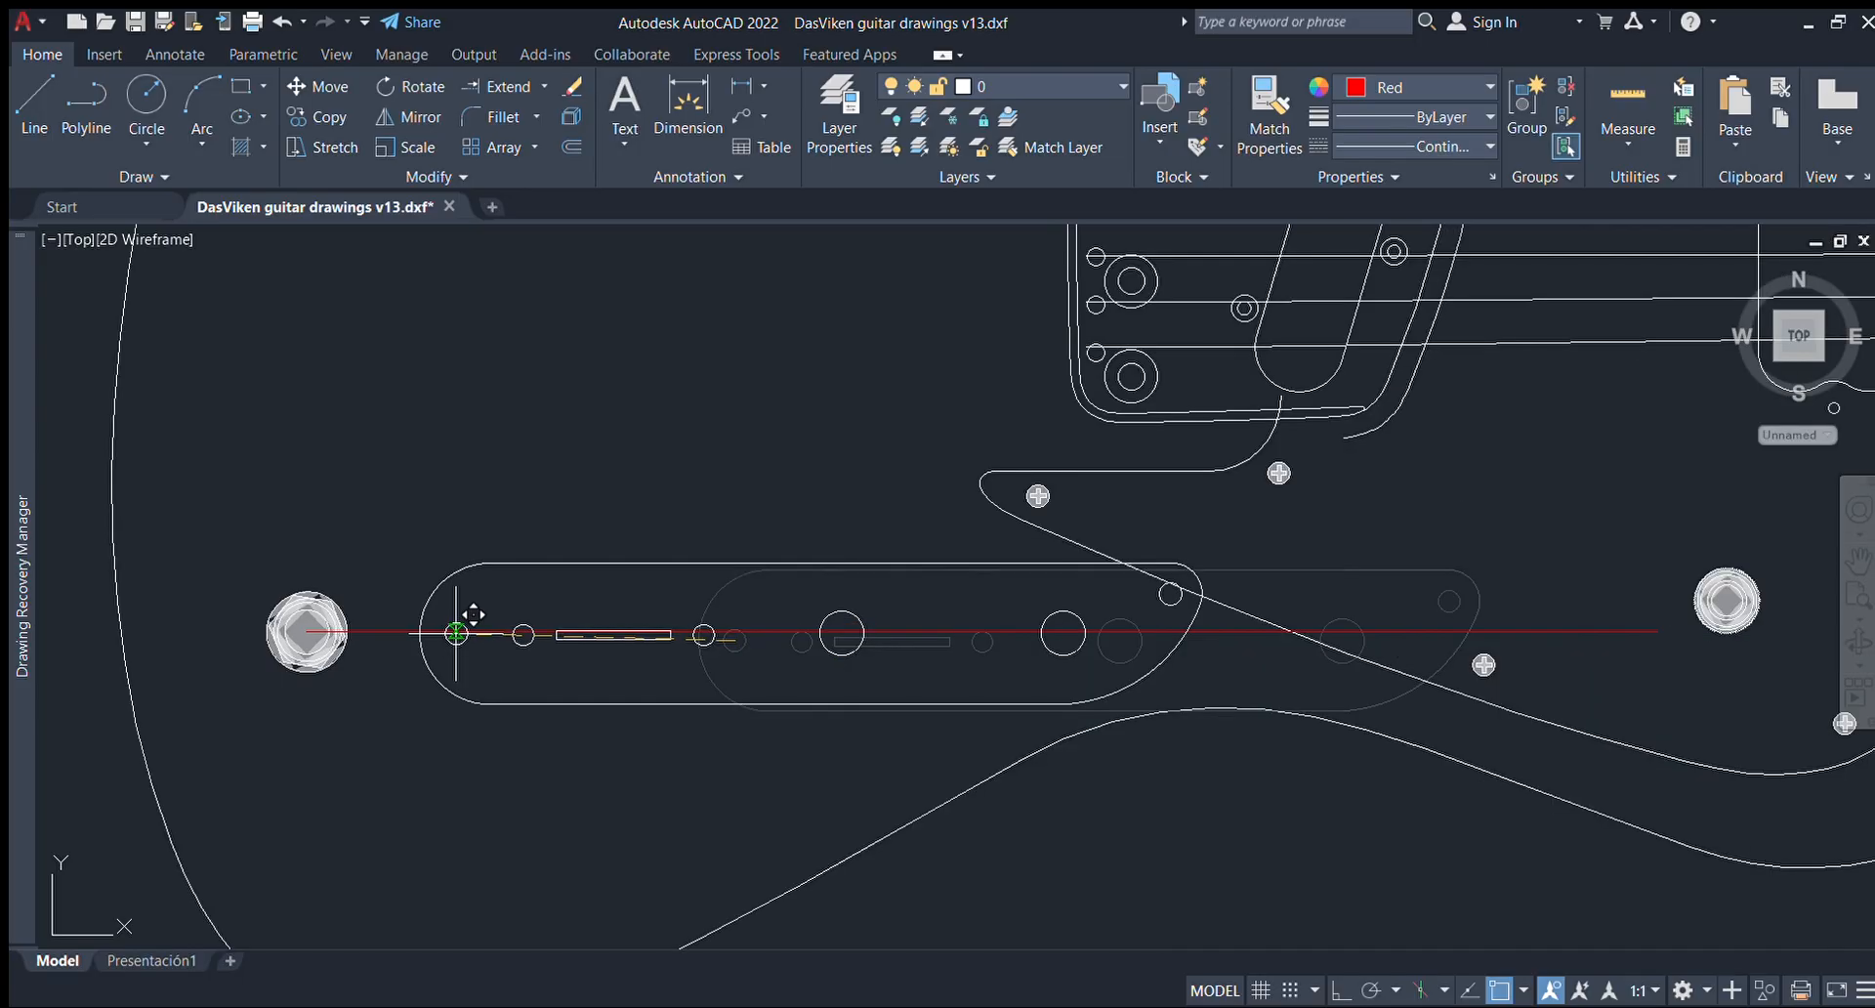
{"action": "scroll", "coordinate": [439, 633], "scroll_direction": "down", "scroll_amount": 2}
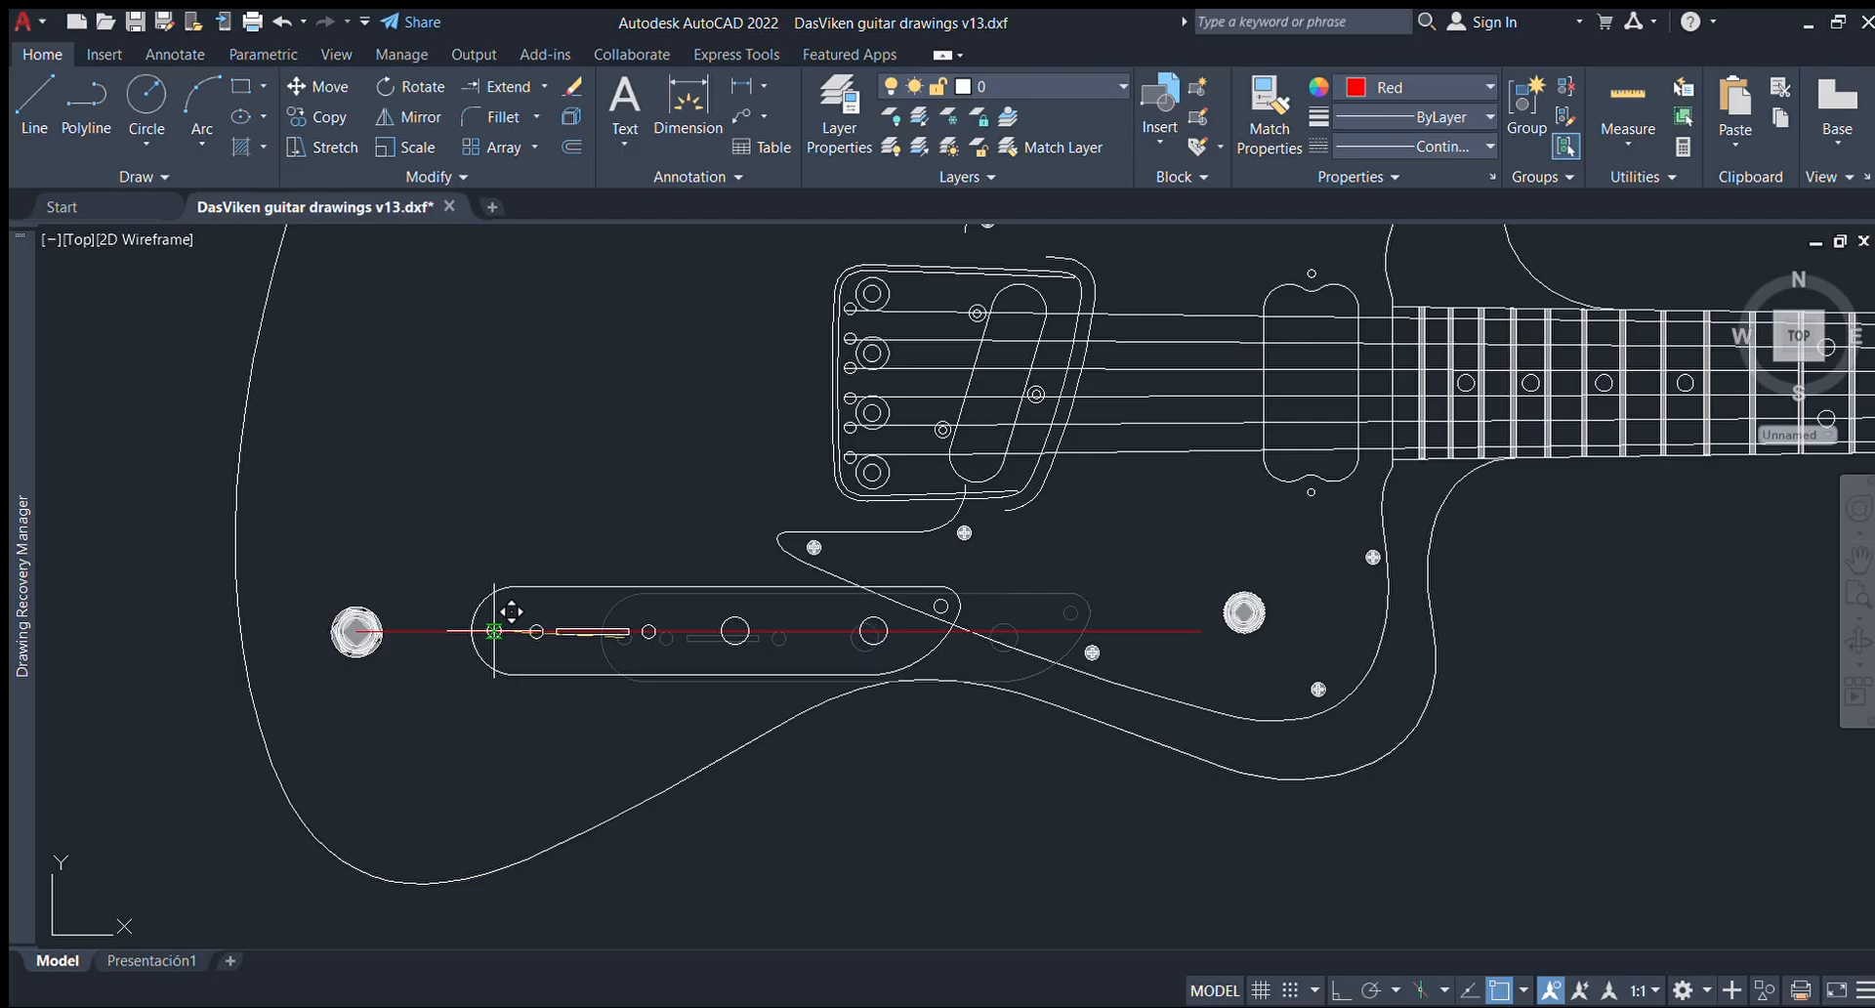
{"action": "left_click", "coordinate": [490, 630]}
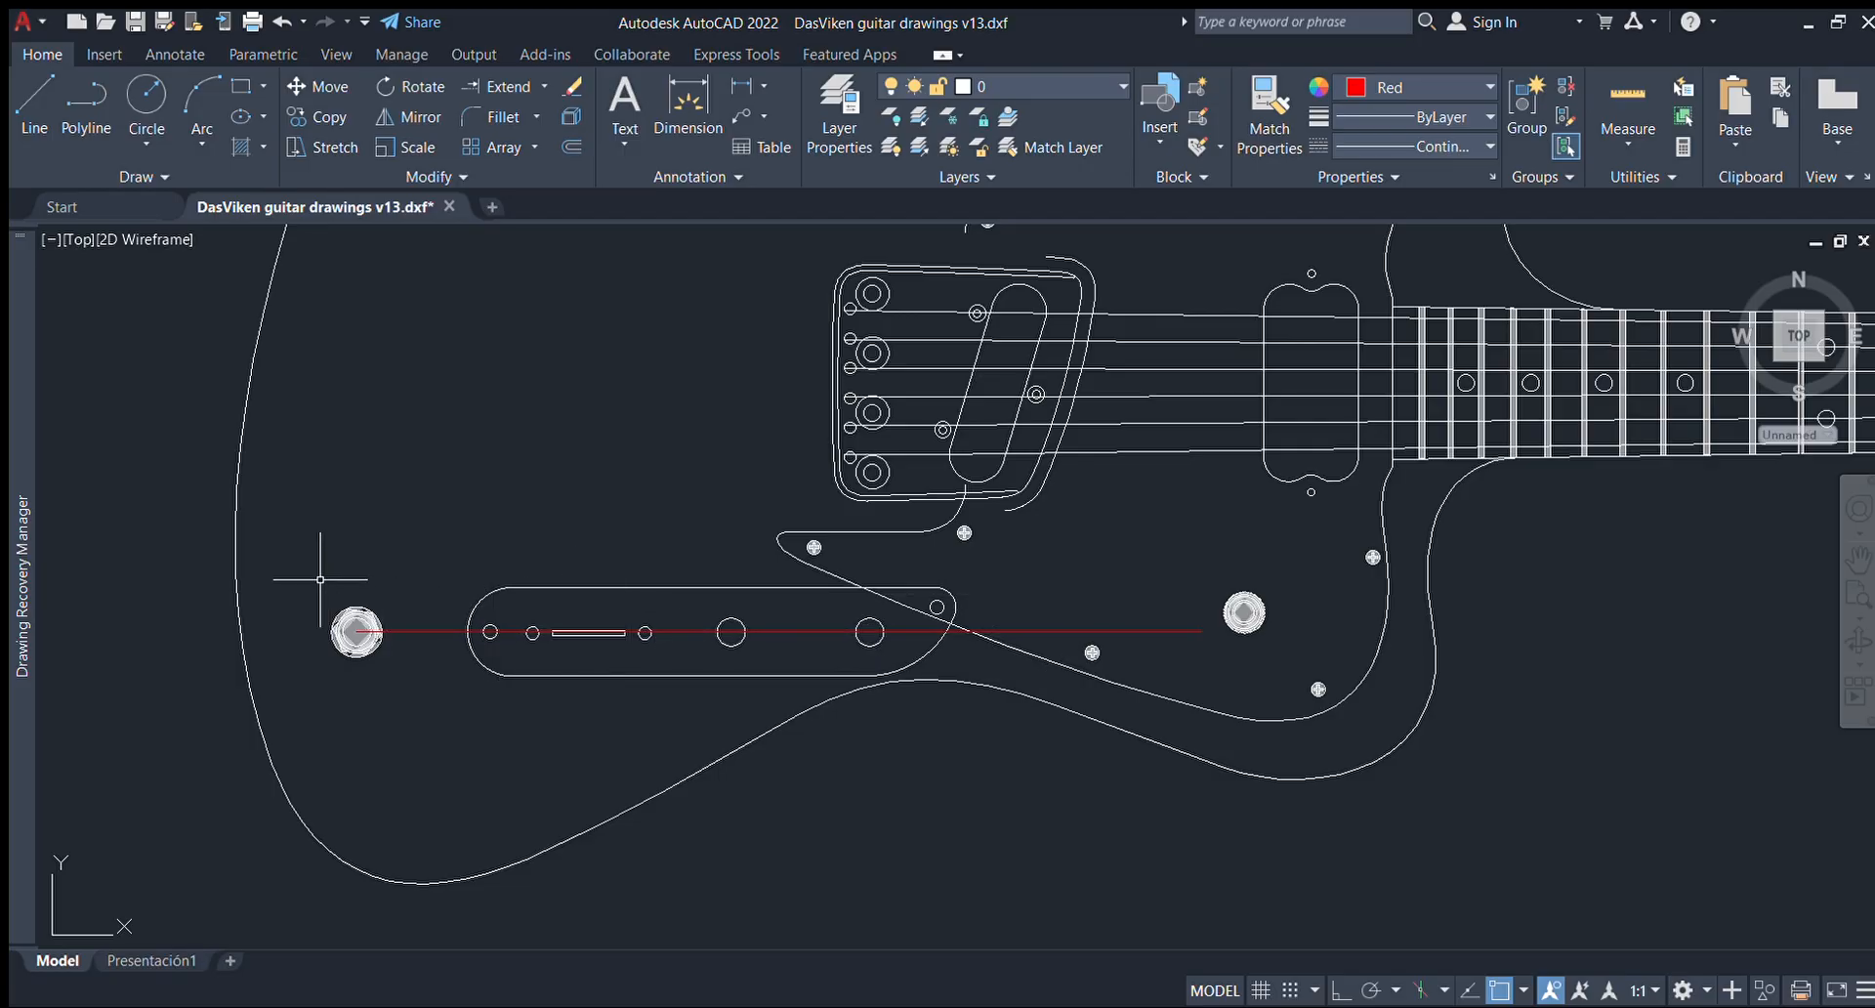
Move the control plate and its rear round fitting together so they line up horizontally with the round fitting near the neck pickup.
{"action": "left_click_drag", "start_coordinate": [309, 578], "coordinate": [971, 672]}
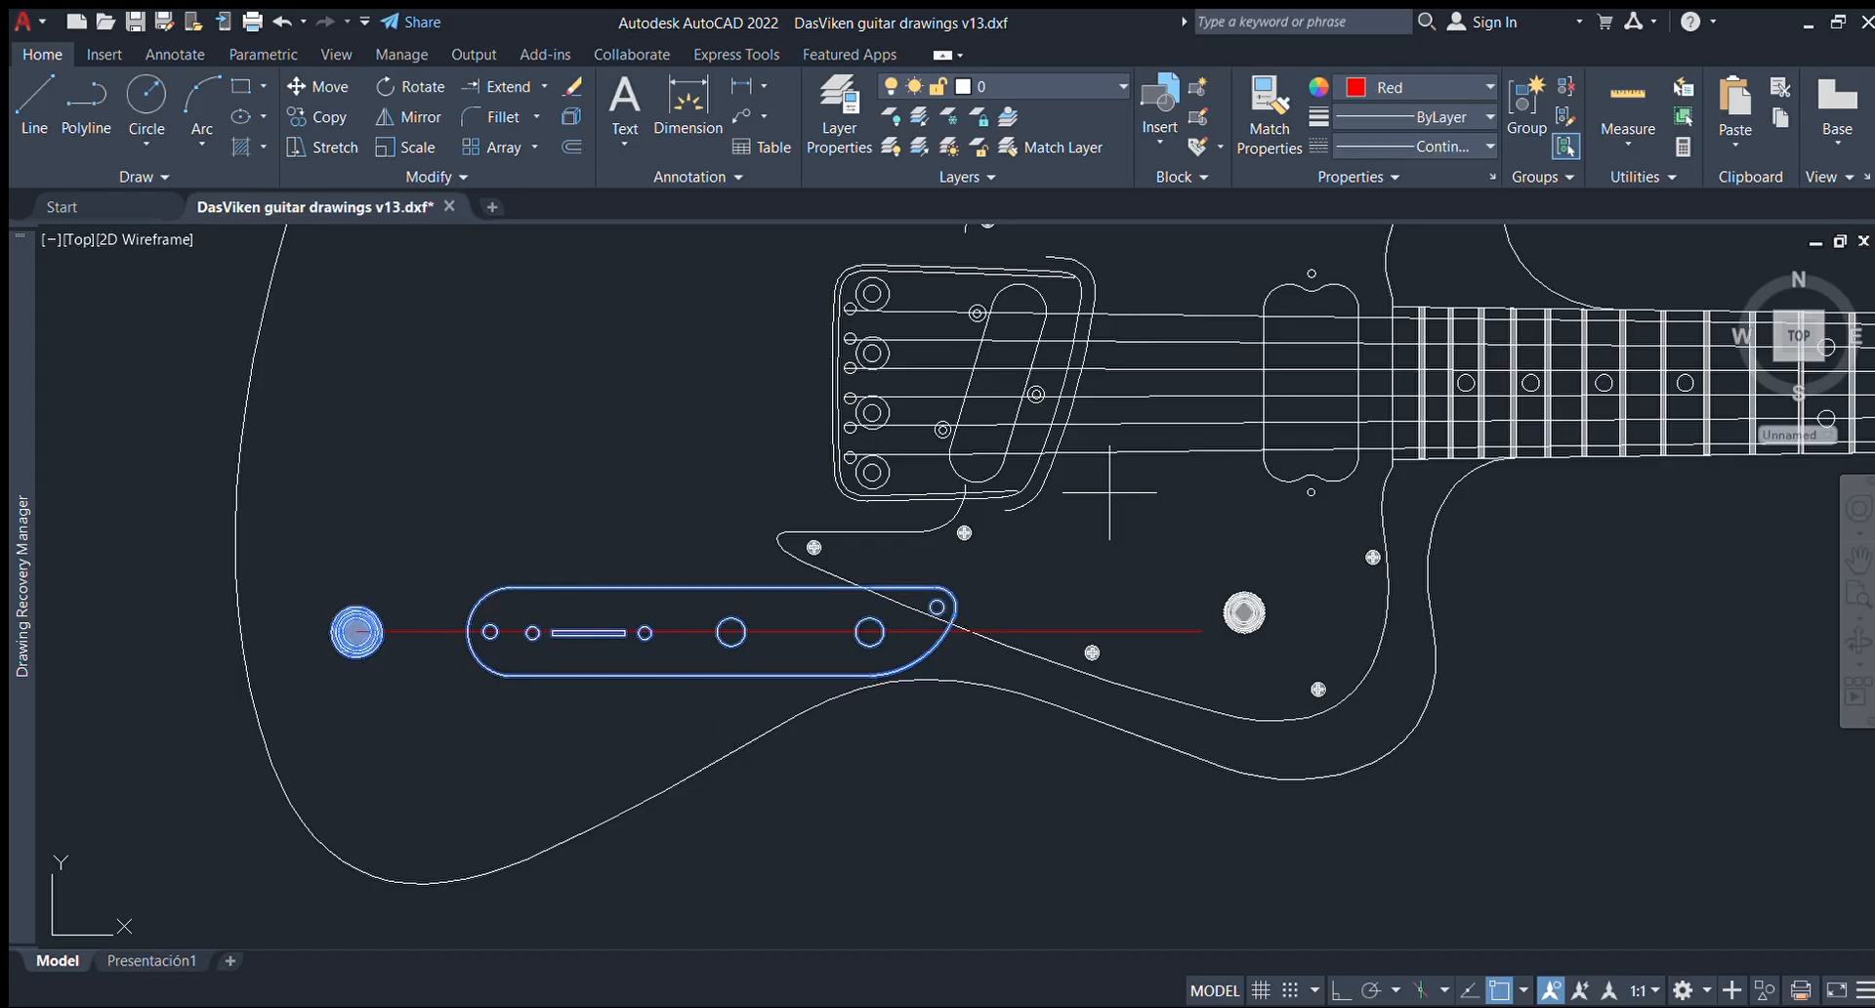
{"action": "left_click", "coordinate": [1199, 631]}
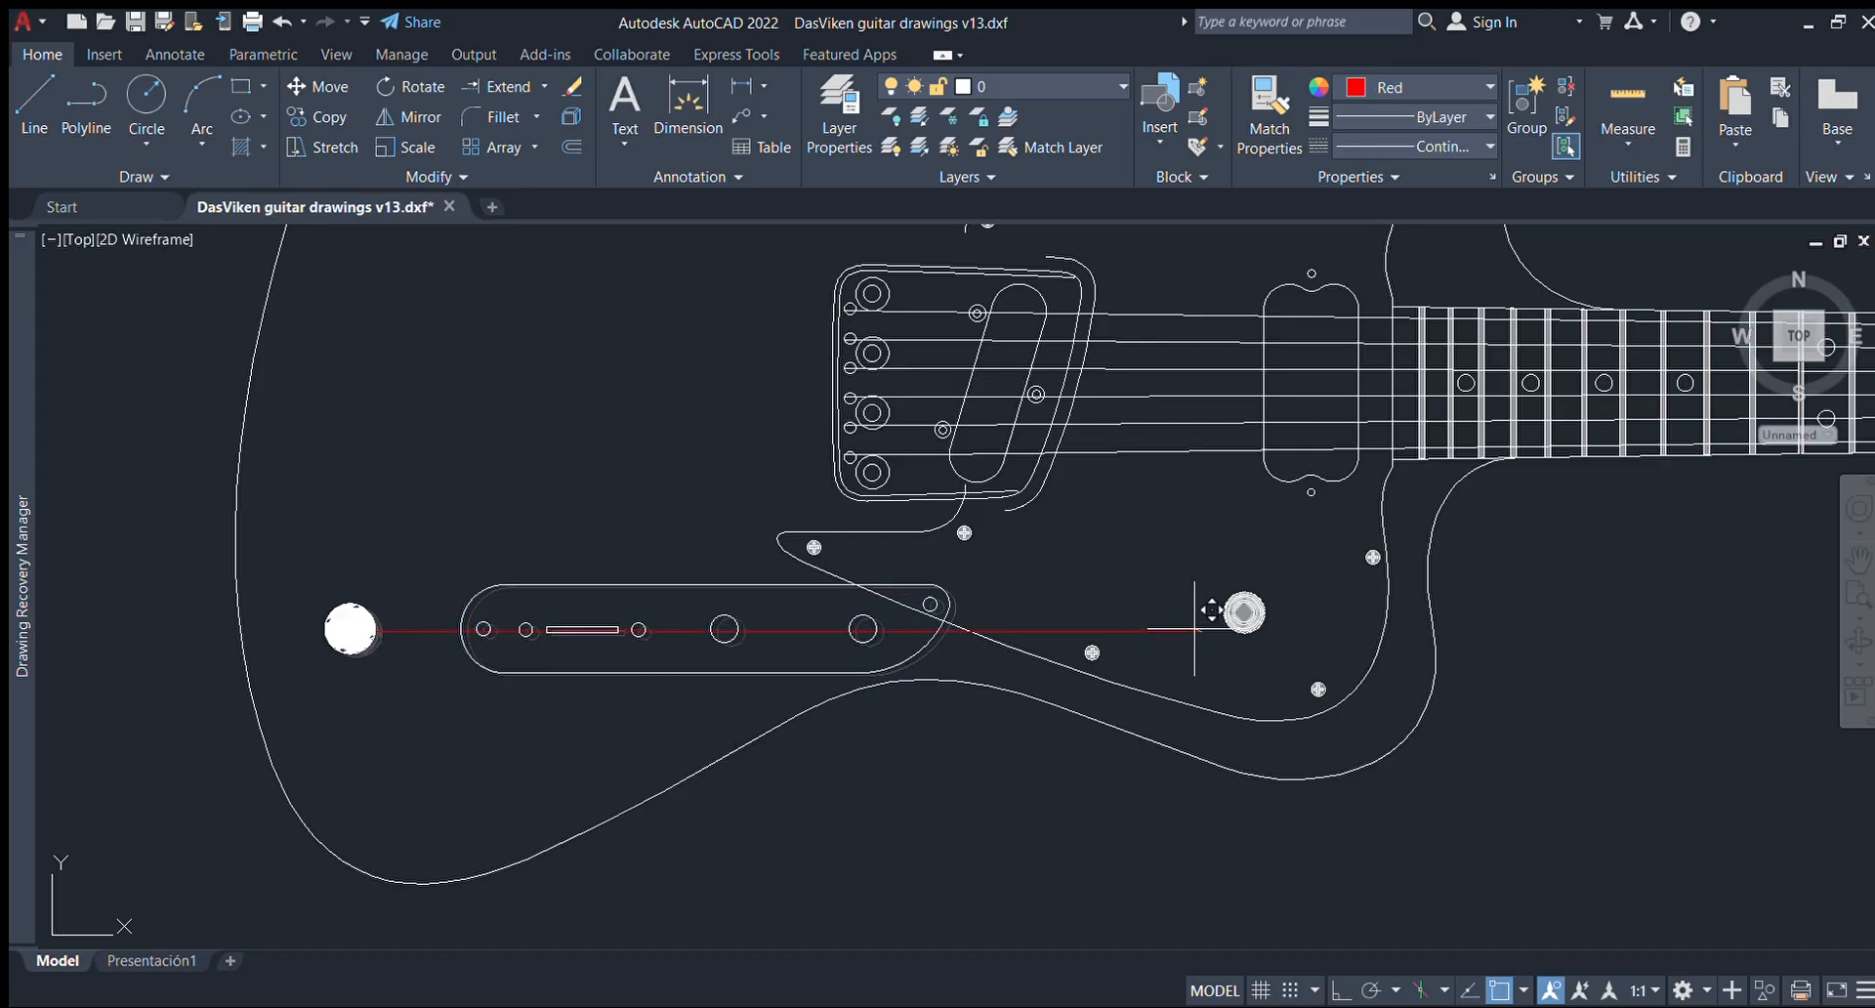
{"action": "left_click", "coordinate": [1244, 612]}
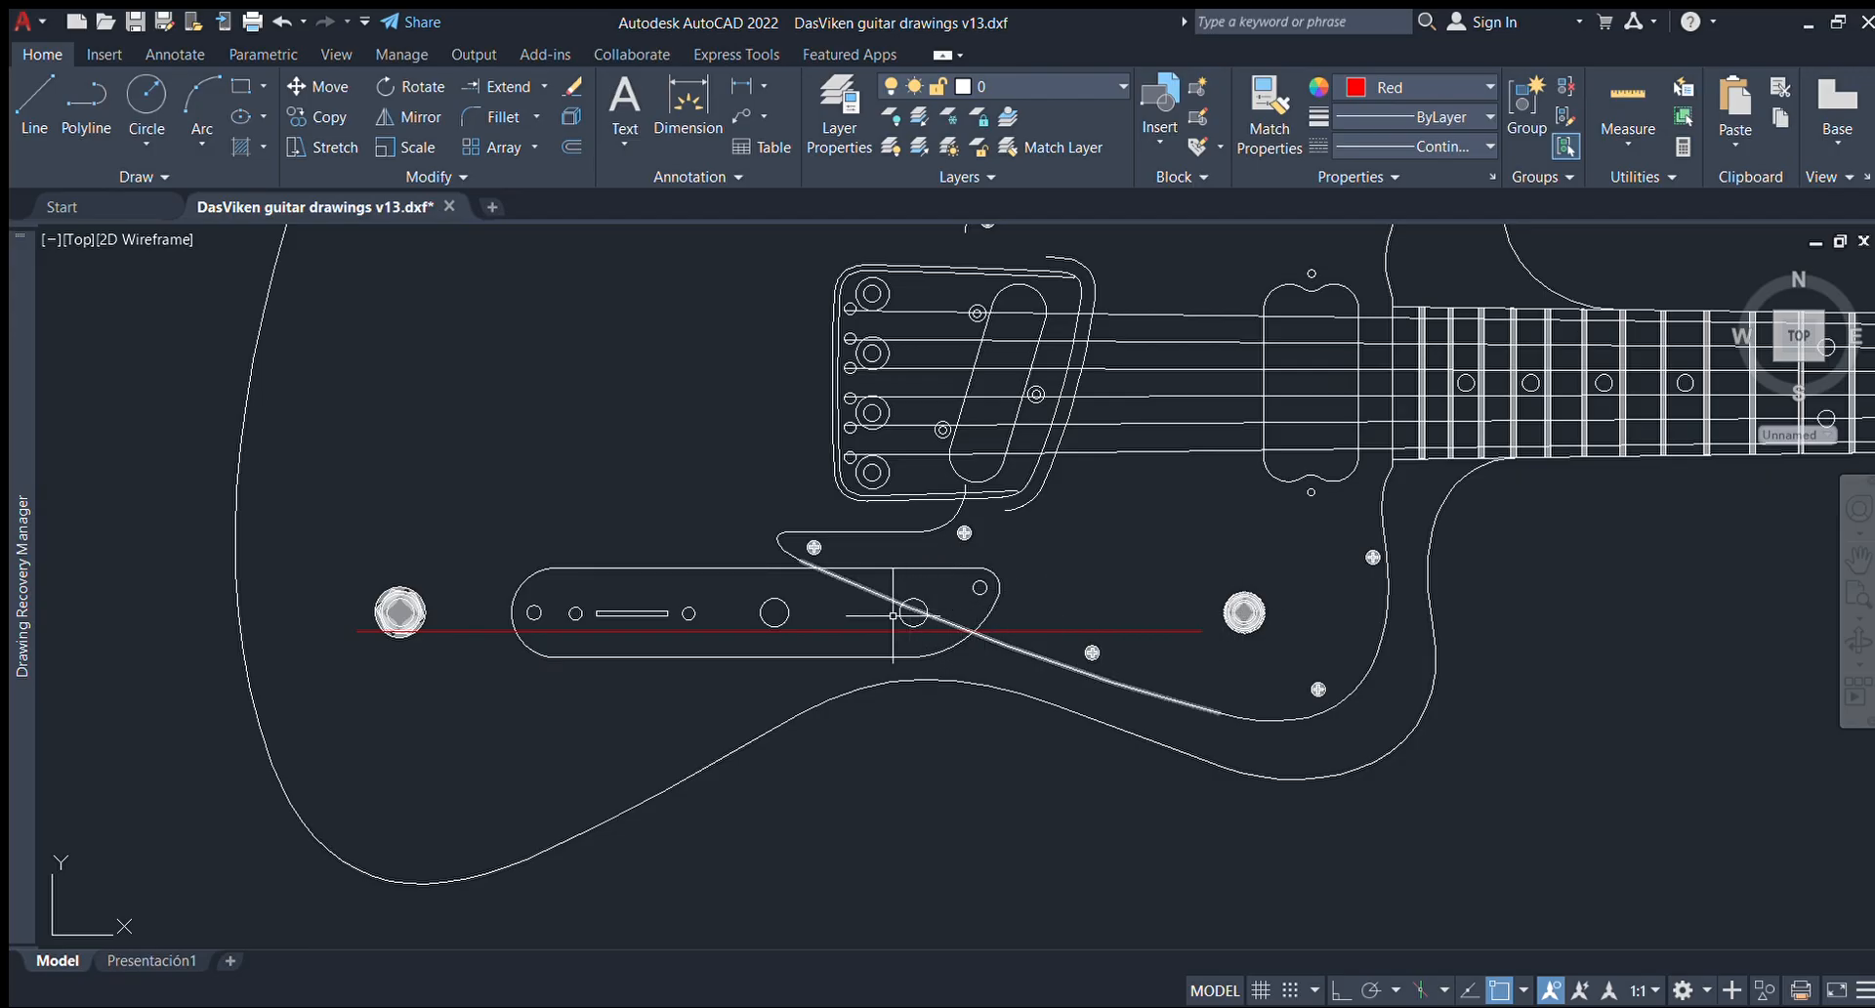
Delete the red guide line and trim away the pickguard outline that runs inside the control plate.
{"action": "left_click", "coordinate": [1059, 630]}
{"action": "key", "text": "Delete"}
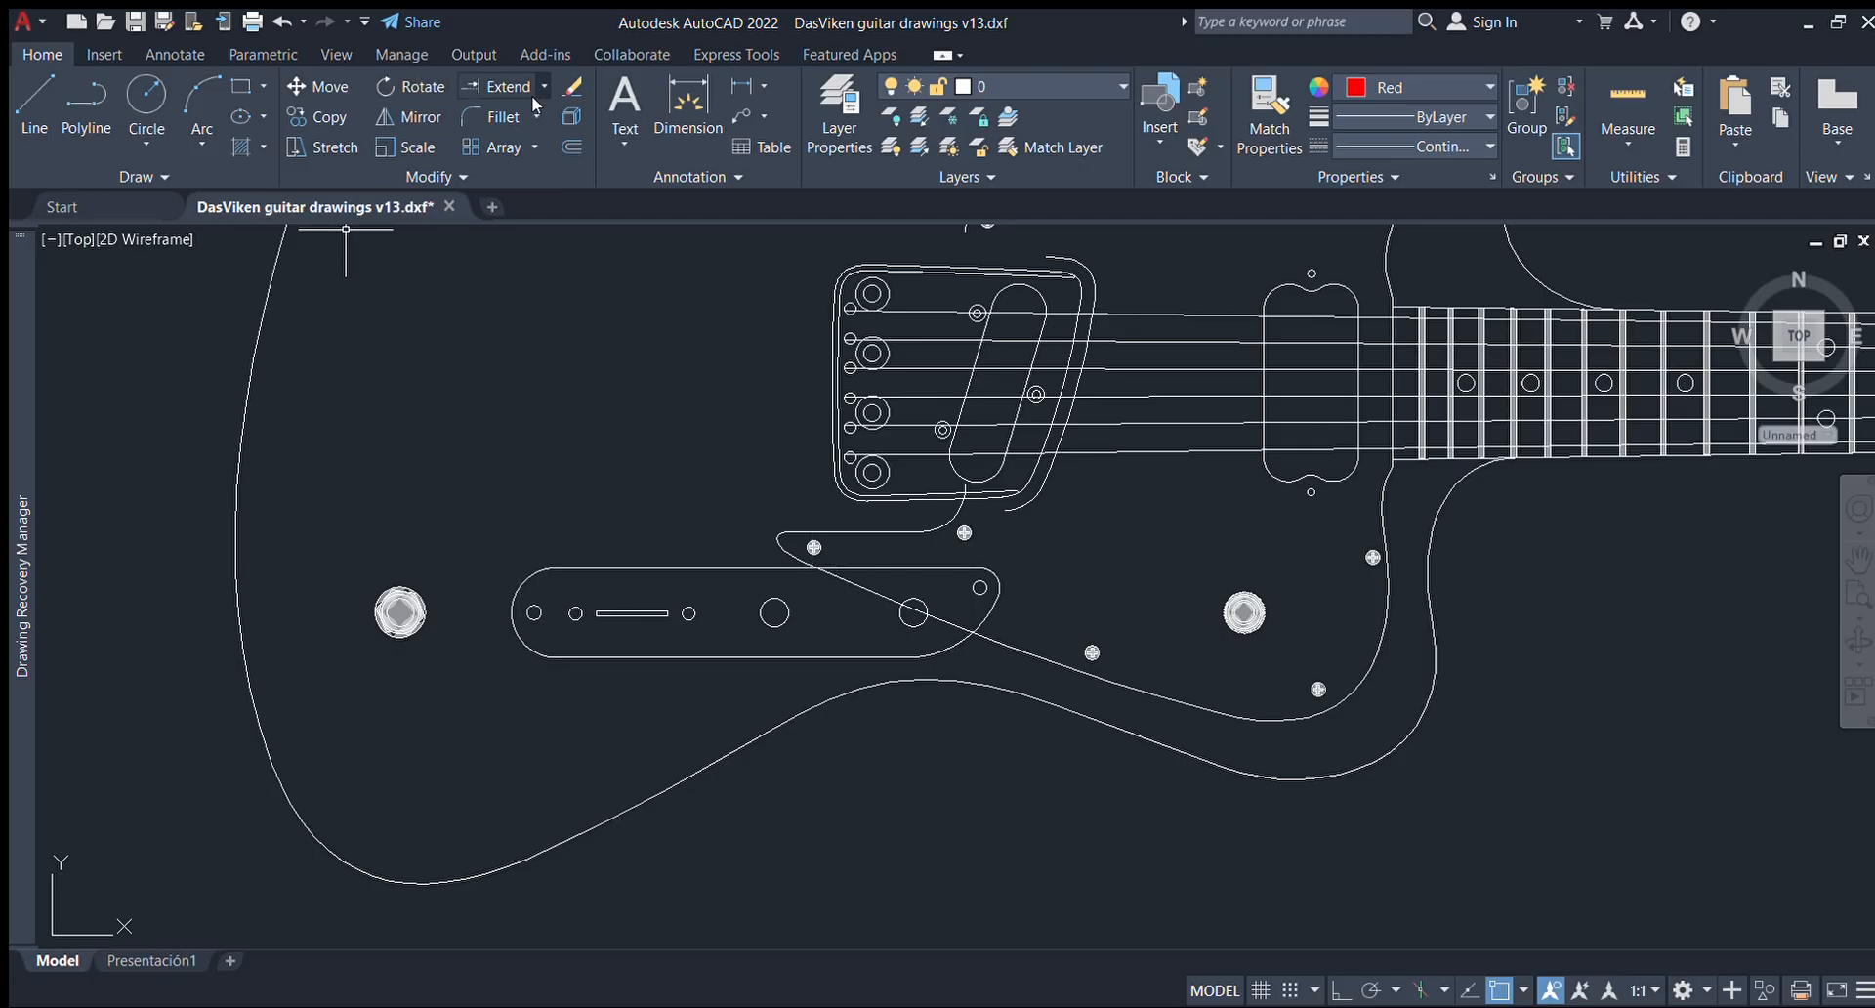
{"action": "left_click", "coordinate": [535, 130]}
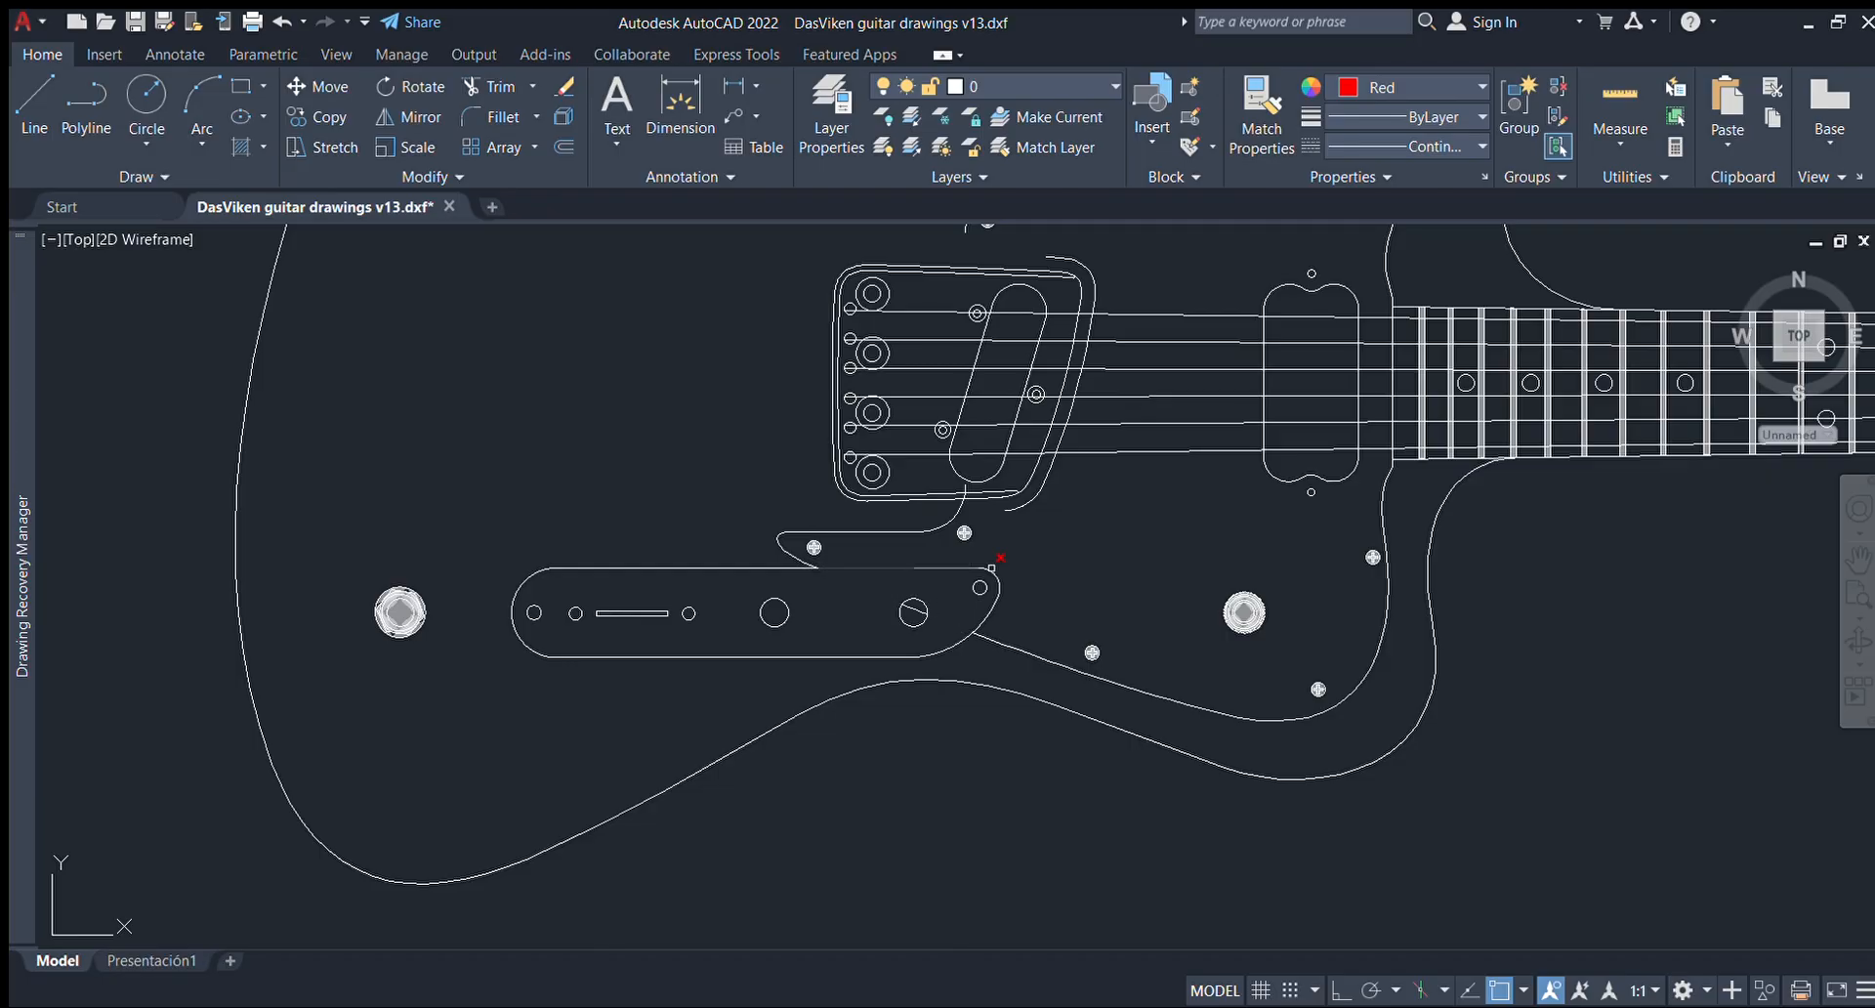
{"action": "key", "text": "Escape"}
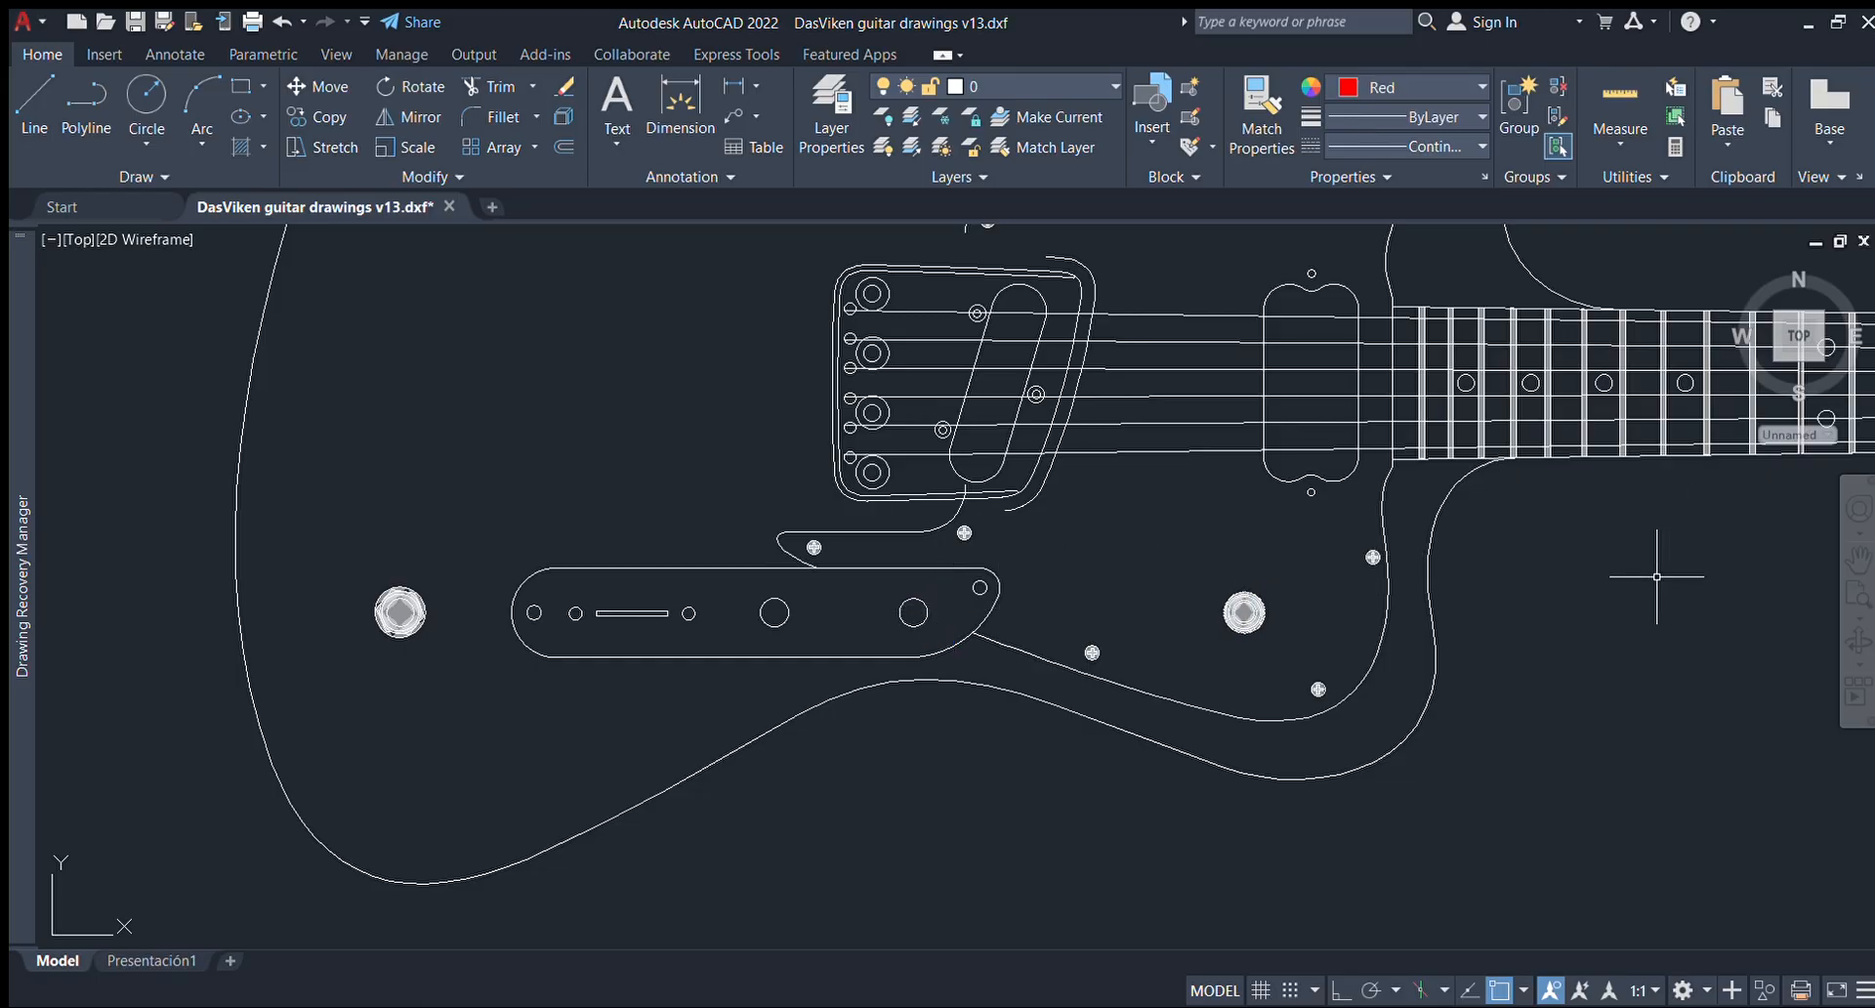
Examine the pickguard outline around the bridge plate, control plate and neck pickup opening.
{"action": "scroll", "coordinate": [1656, 576], "scroll_direction": "down", "scroll_amount": 3}
{"action": "middle_click_drag", "start_coordinate": [1309, 811], "coordinate": [1300, 705]}
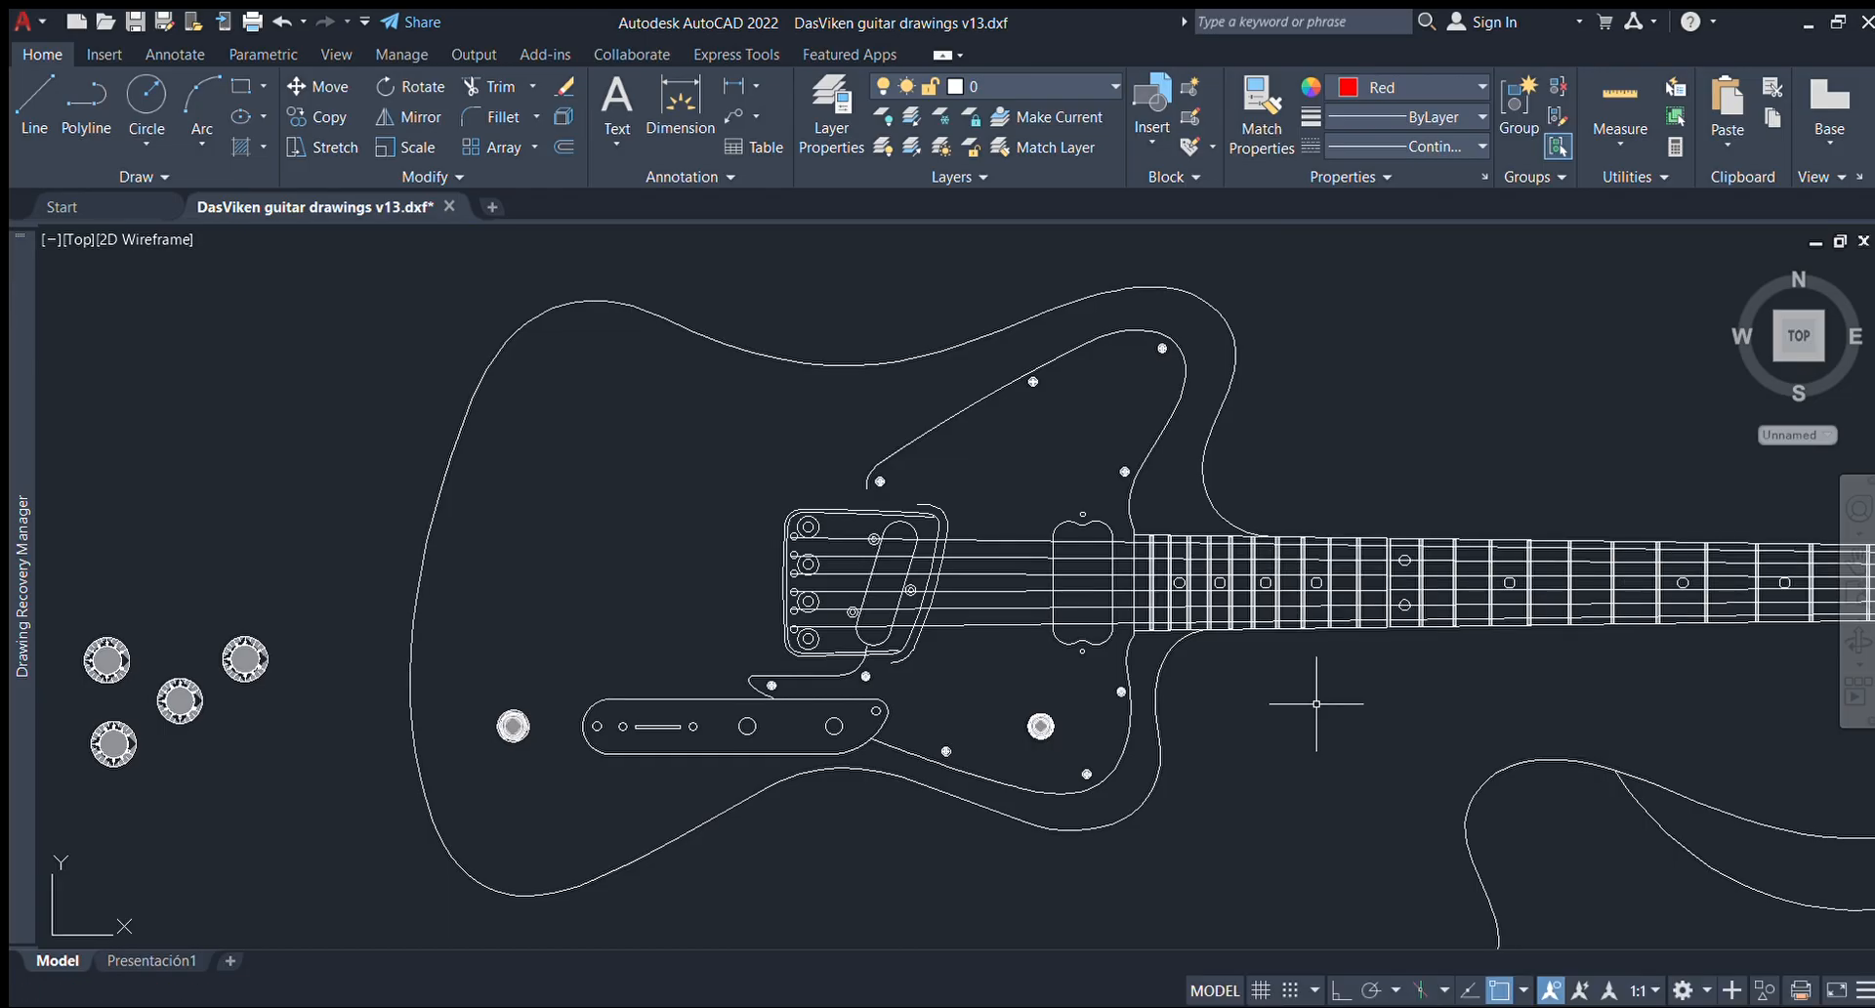
{"action": "scroll", "coordinate": [1108, 689], "scroll_direction": "up", "scroll_amount": 4}
{"action": "mouse_move", "coordinate": [1046, 658]}
{"action": "middle_mouse_down"}
{"action": "mouse_move", "coordinate": [993, 668]}
{"action": "mouse_move", "coordinate": [1193, 670]}
{"action": "middle_mouse_up"}
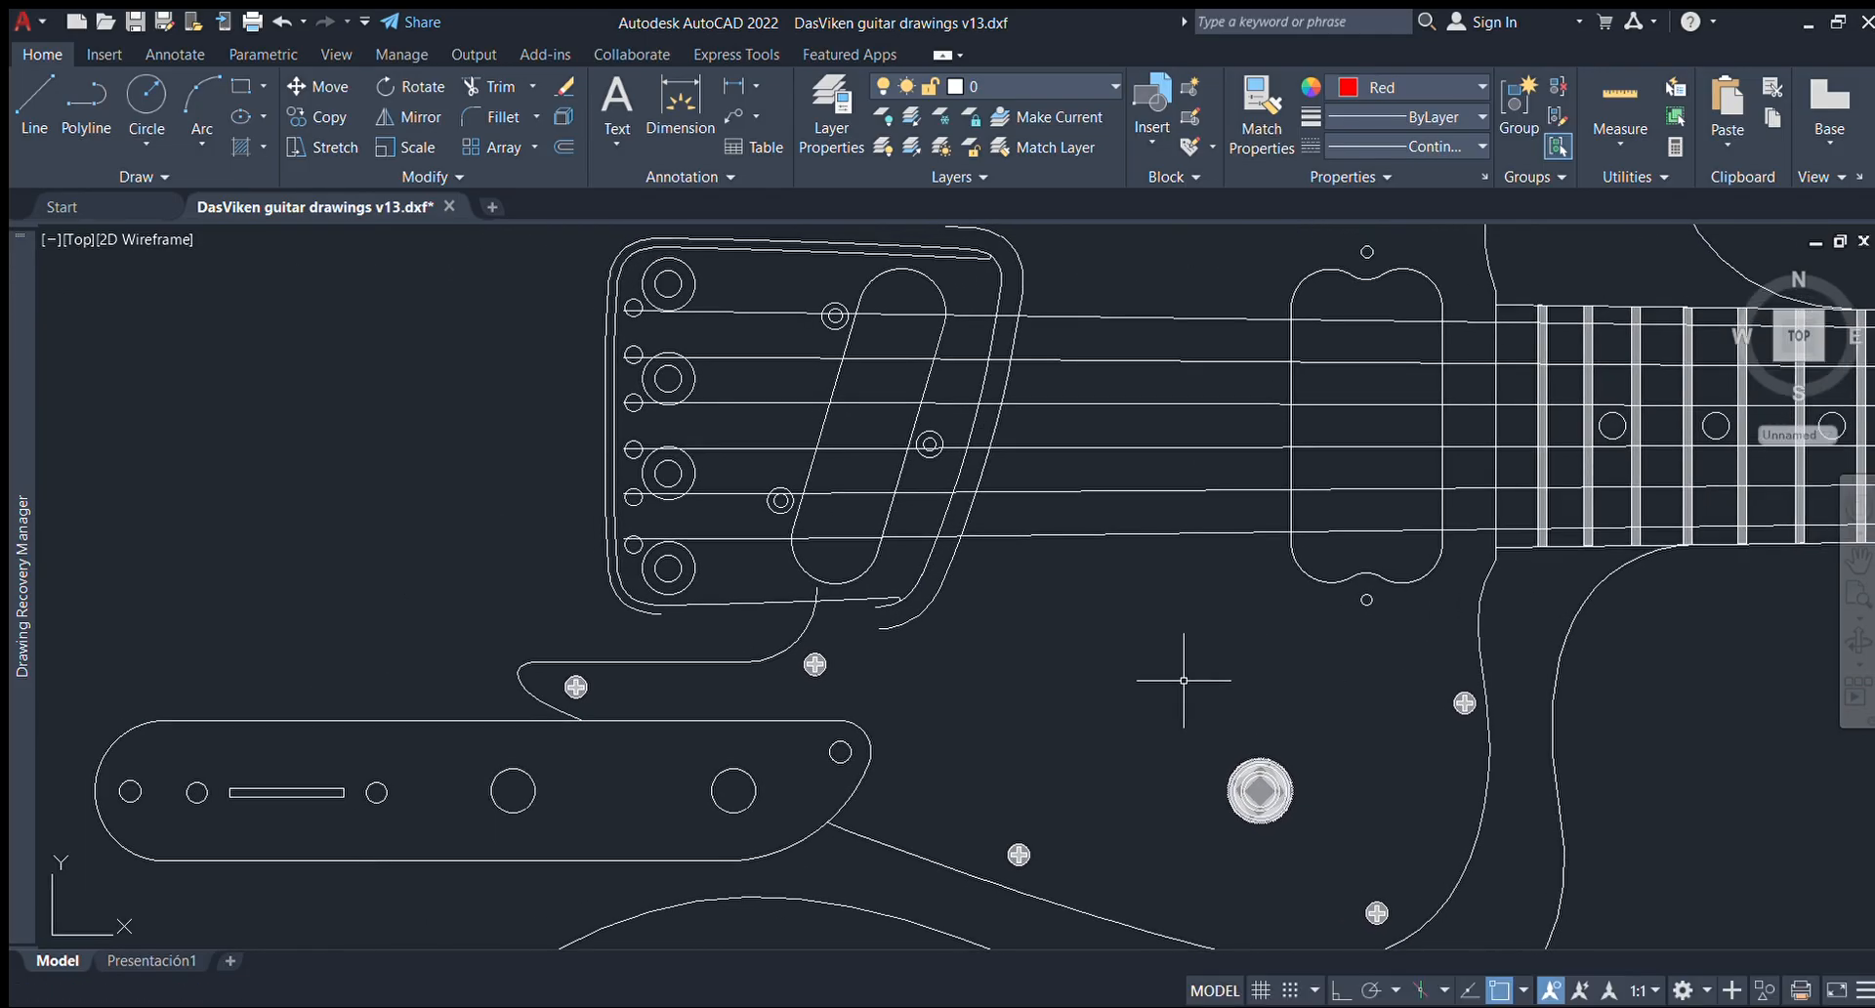
{"action": "scroll", "coordinate": [705, 632], "scroll_direction": "down", "scroll_amount": 3}
{"action": "scroll", "coordinate": [705, 632], "scroll_direction": "down", "scroll_amount": 6}
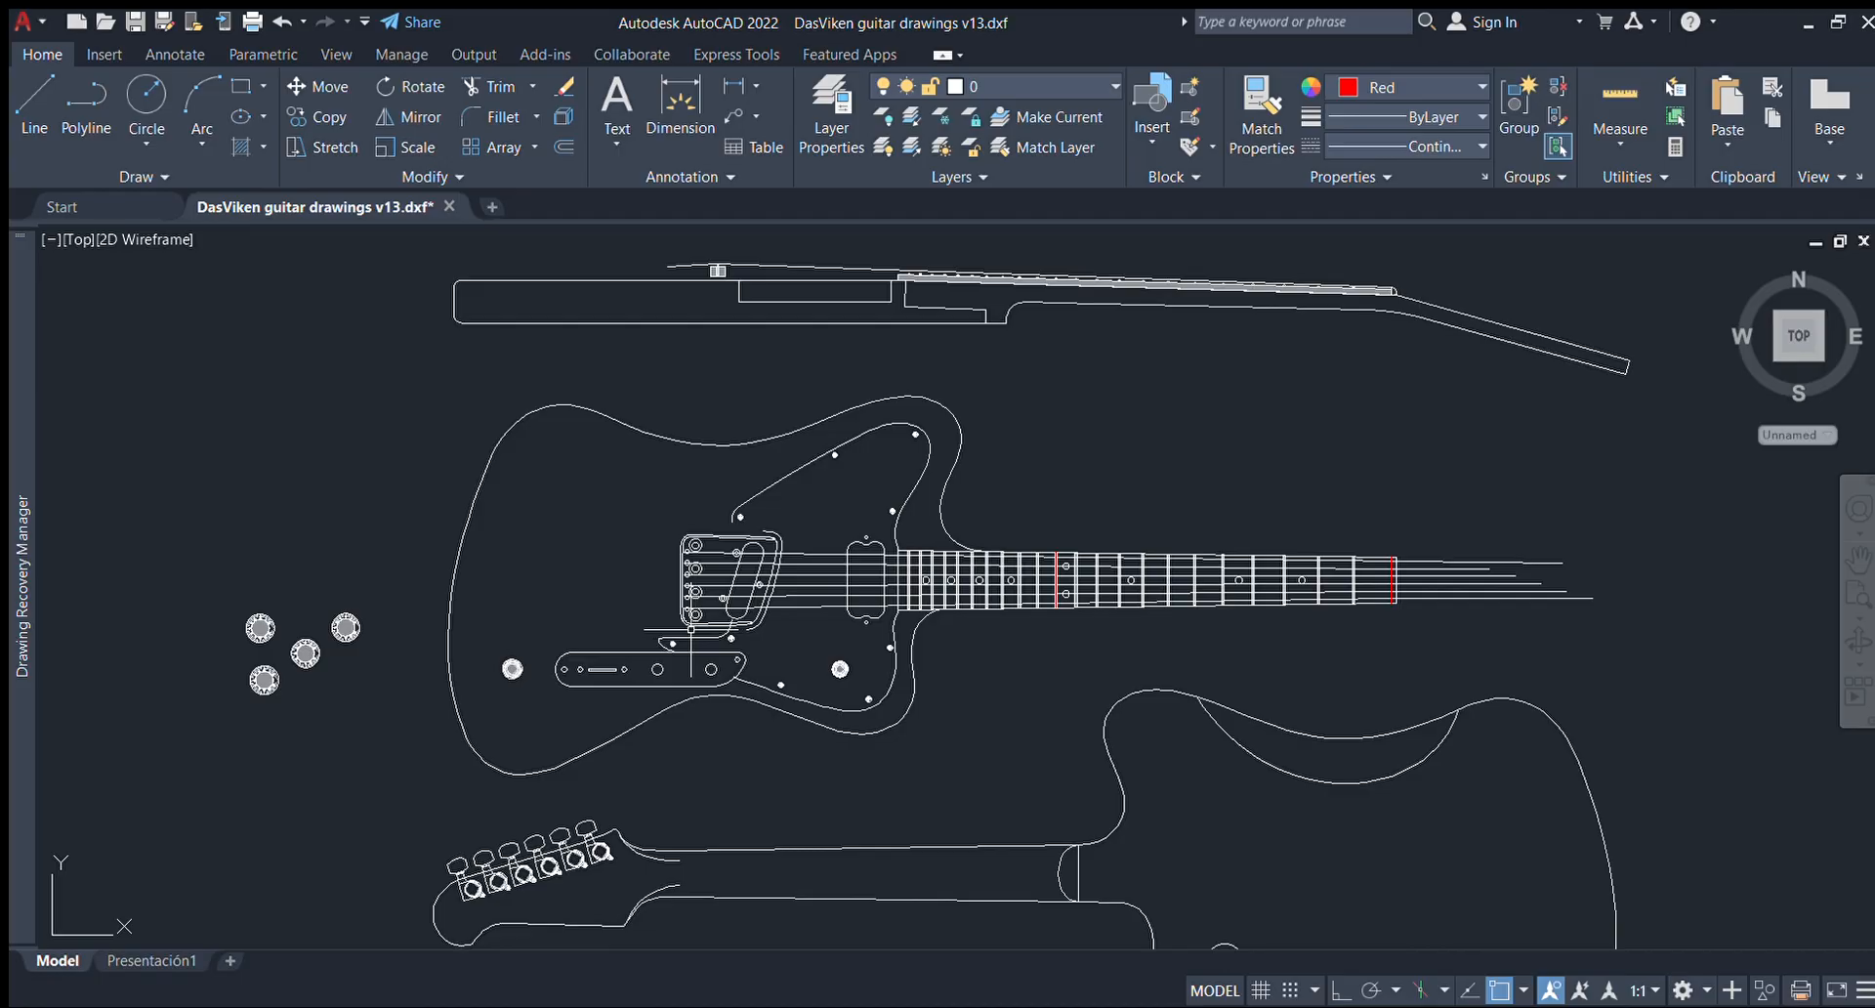
{"action": "middle_click_drag", "start_coordinate": [705, 632], "coordinate": [1027, 621]}
{"action": "scroll", "coordinate": [1027, 621], "scroll_direction": "up", "scroll_amount": 12}
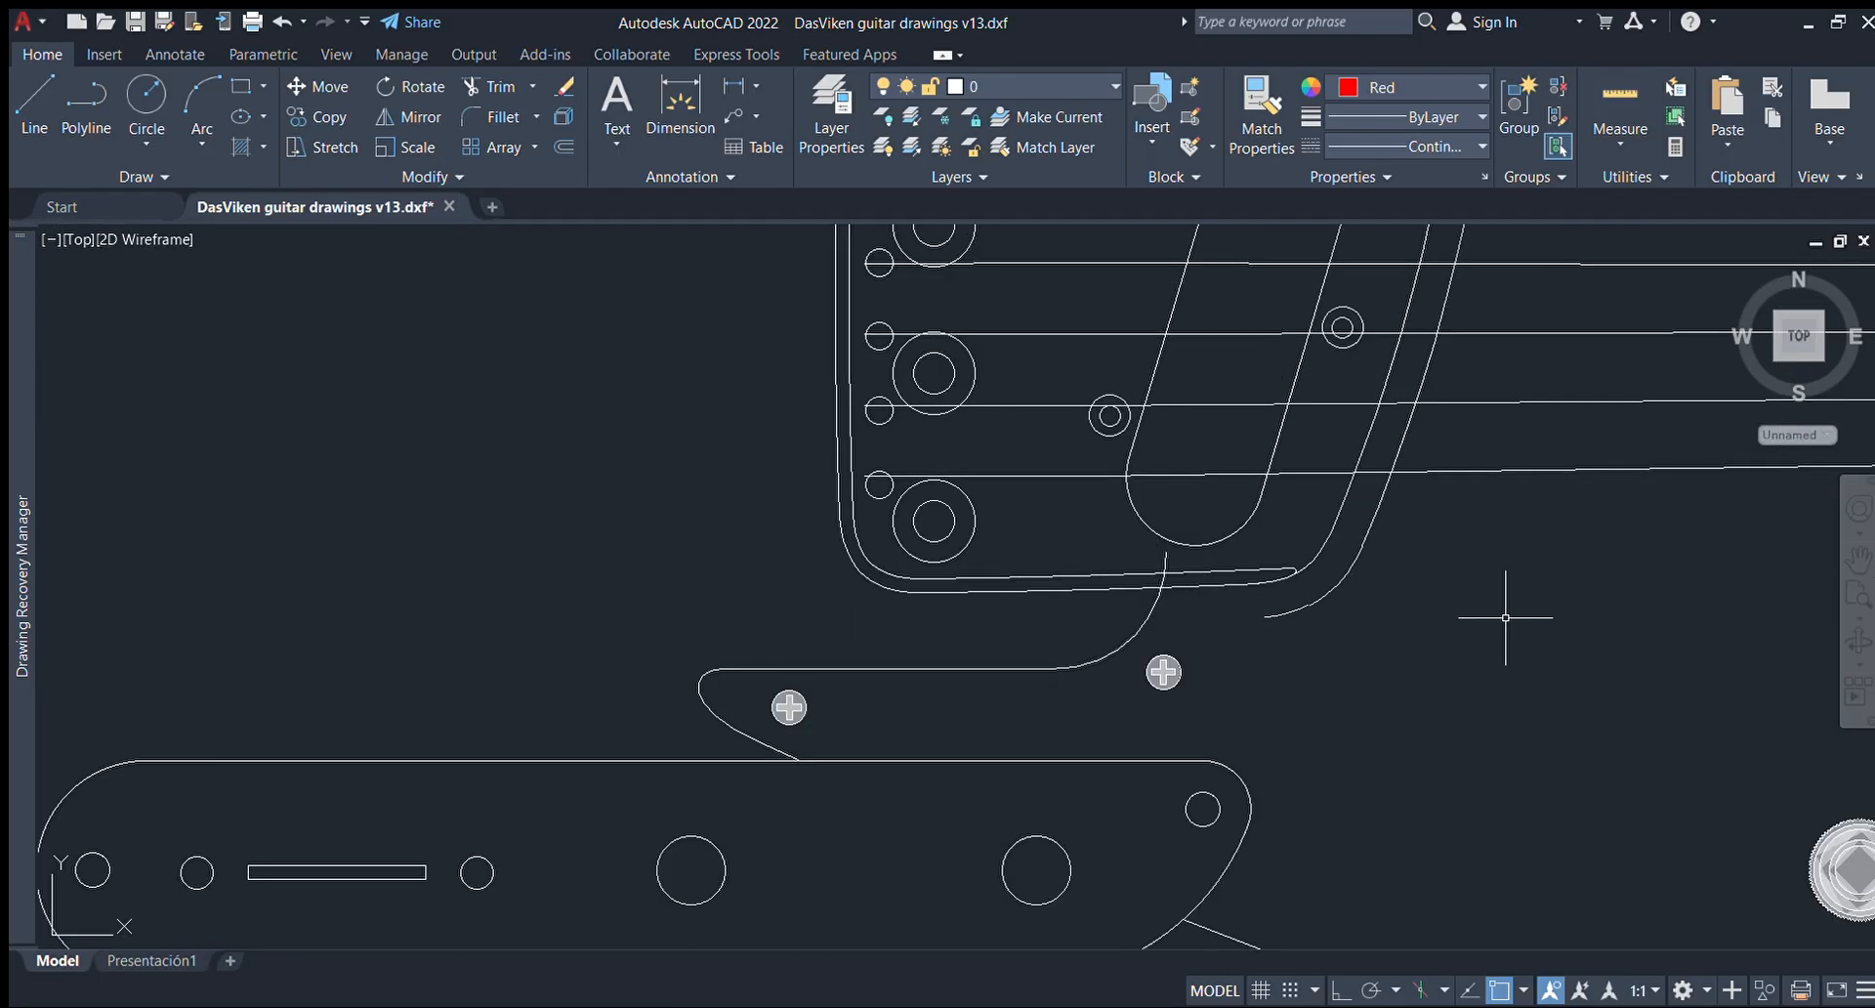
{"action": "scroll", "coordinate": [1436, 615], "scroll_direction": "down", "scroll_amount": 2}
{"action": "middle_click_drag", "start_coordinate": [1436, 616], "coordinate": [1221, 650]}
{"action": "scroll", "coordinate": [1236, 637], "scroll_direction": "up", "scroll_amount": 2}
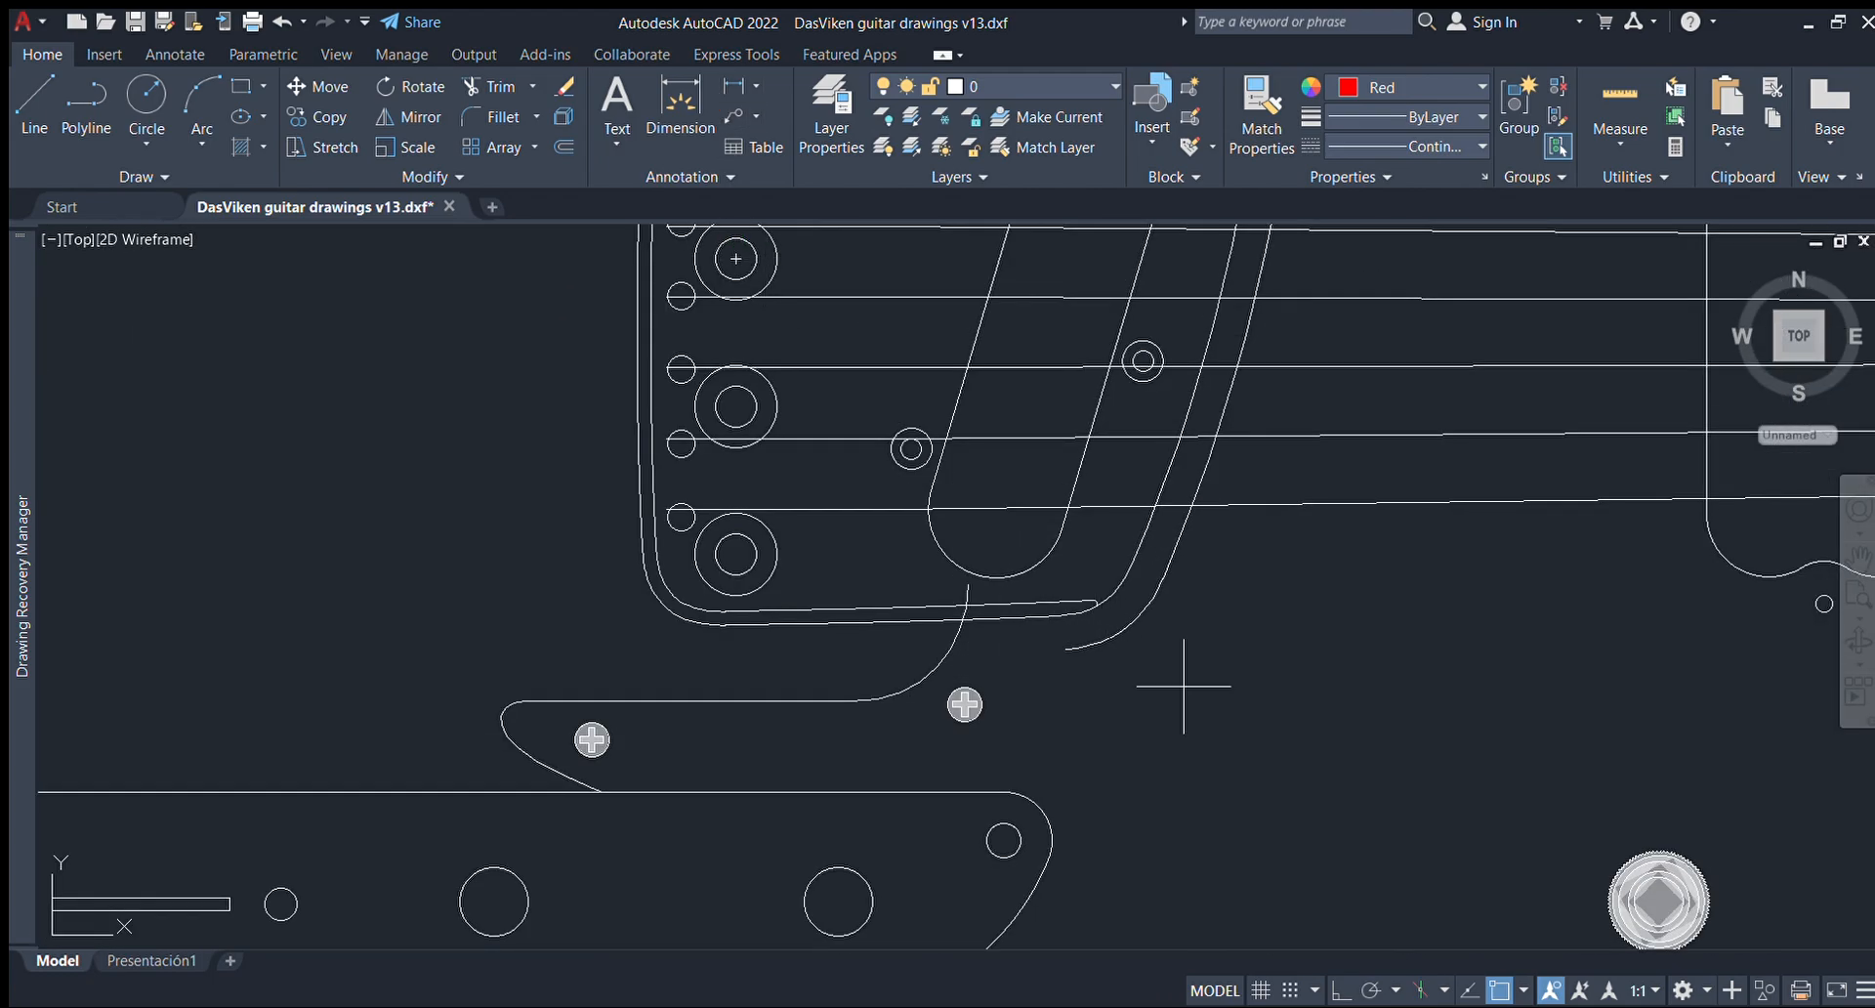
Dimension the vertical gap between the bridge plate's lower edge and the end of the surrounding pickguard curve.
{"action": "left_click", "coordinate": [1065, 648]}
{"action": "scroll", "coordinate": [1050, 640], "scroll_direction": "up", "scroll_amount": 6}
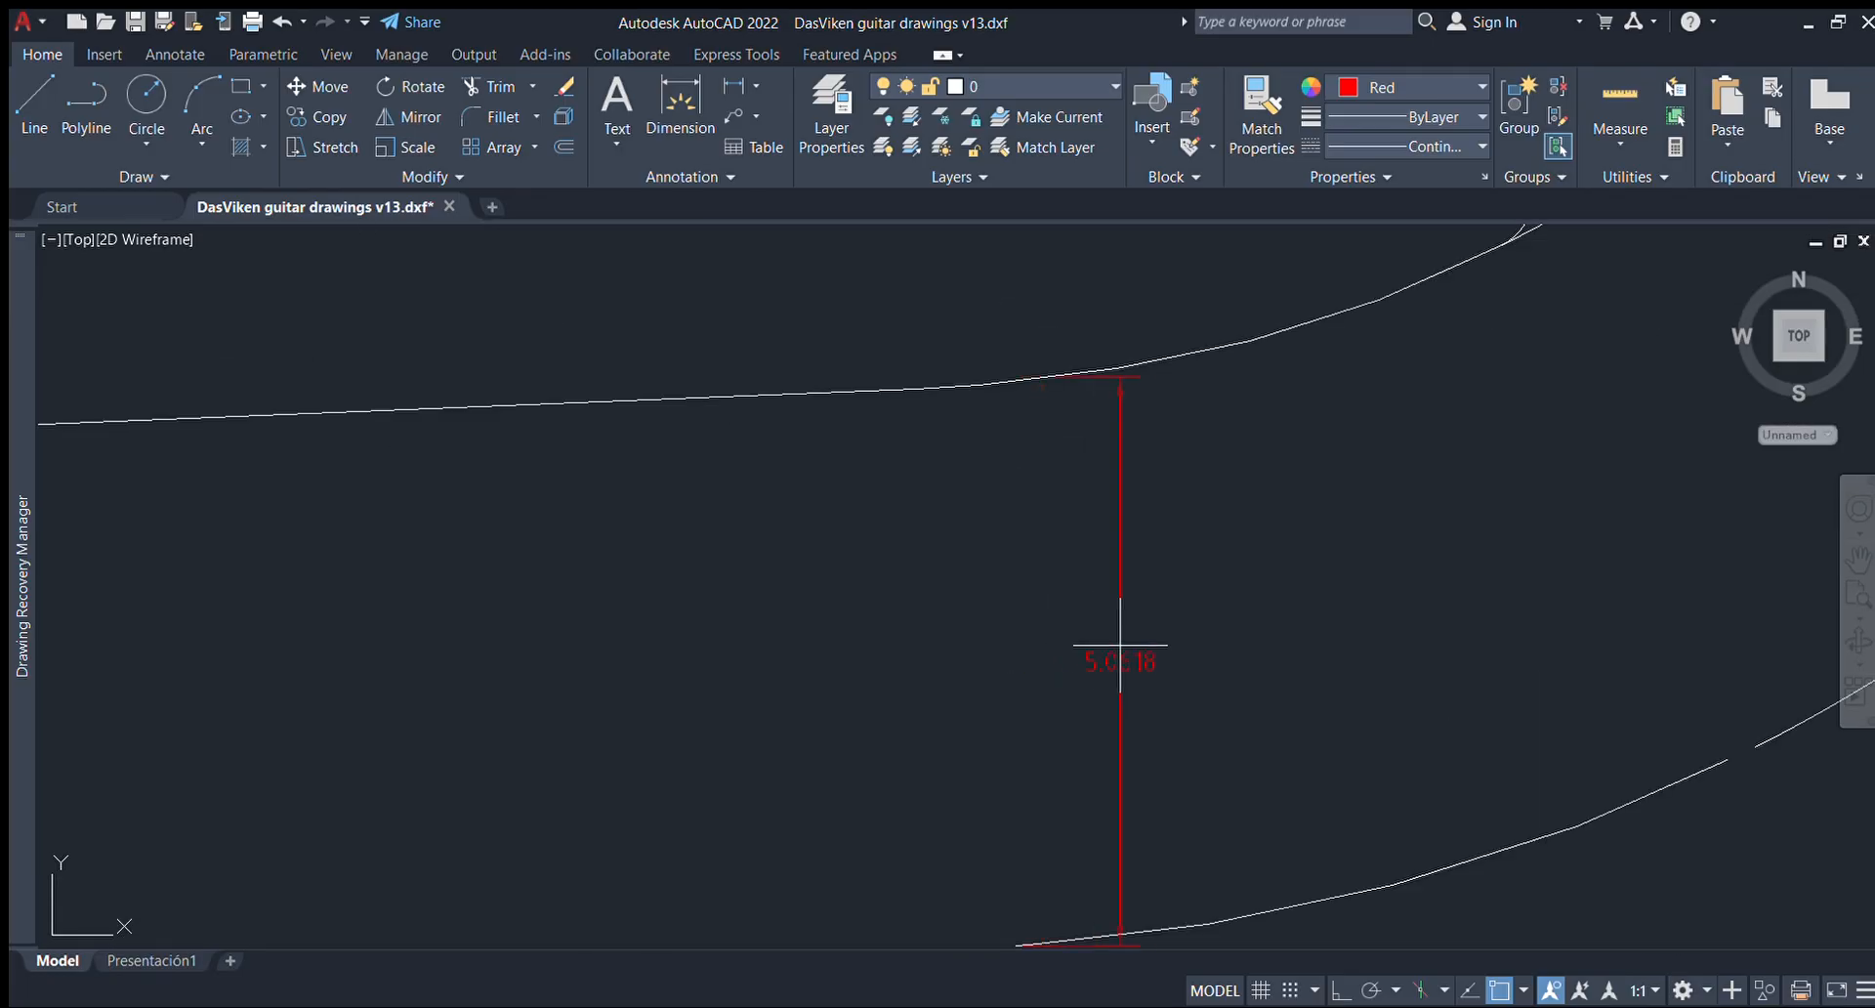
{"action": "left_click", "coordinate": [1118, 718]}
{"action": "scroll", "coordinate": [1118, 718], "scroll_direction": "down", "scroll_amount": 6}
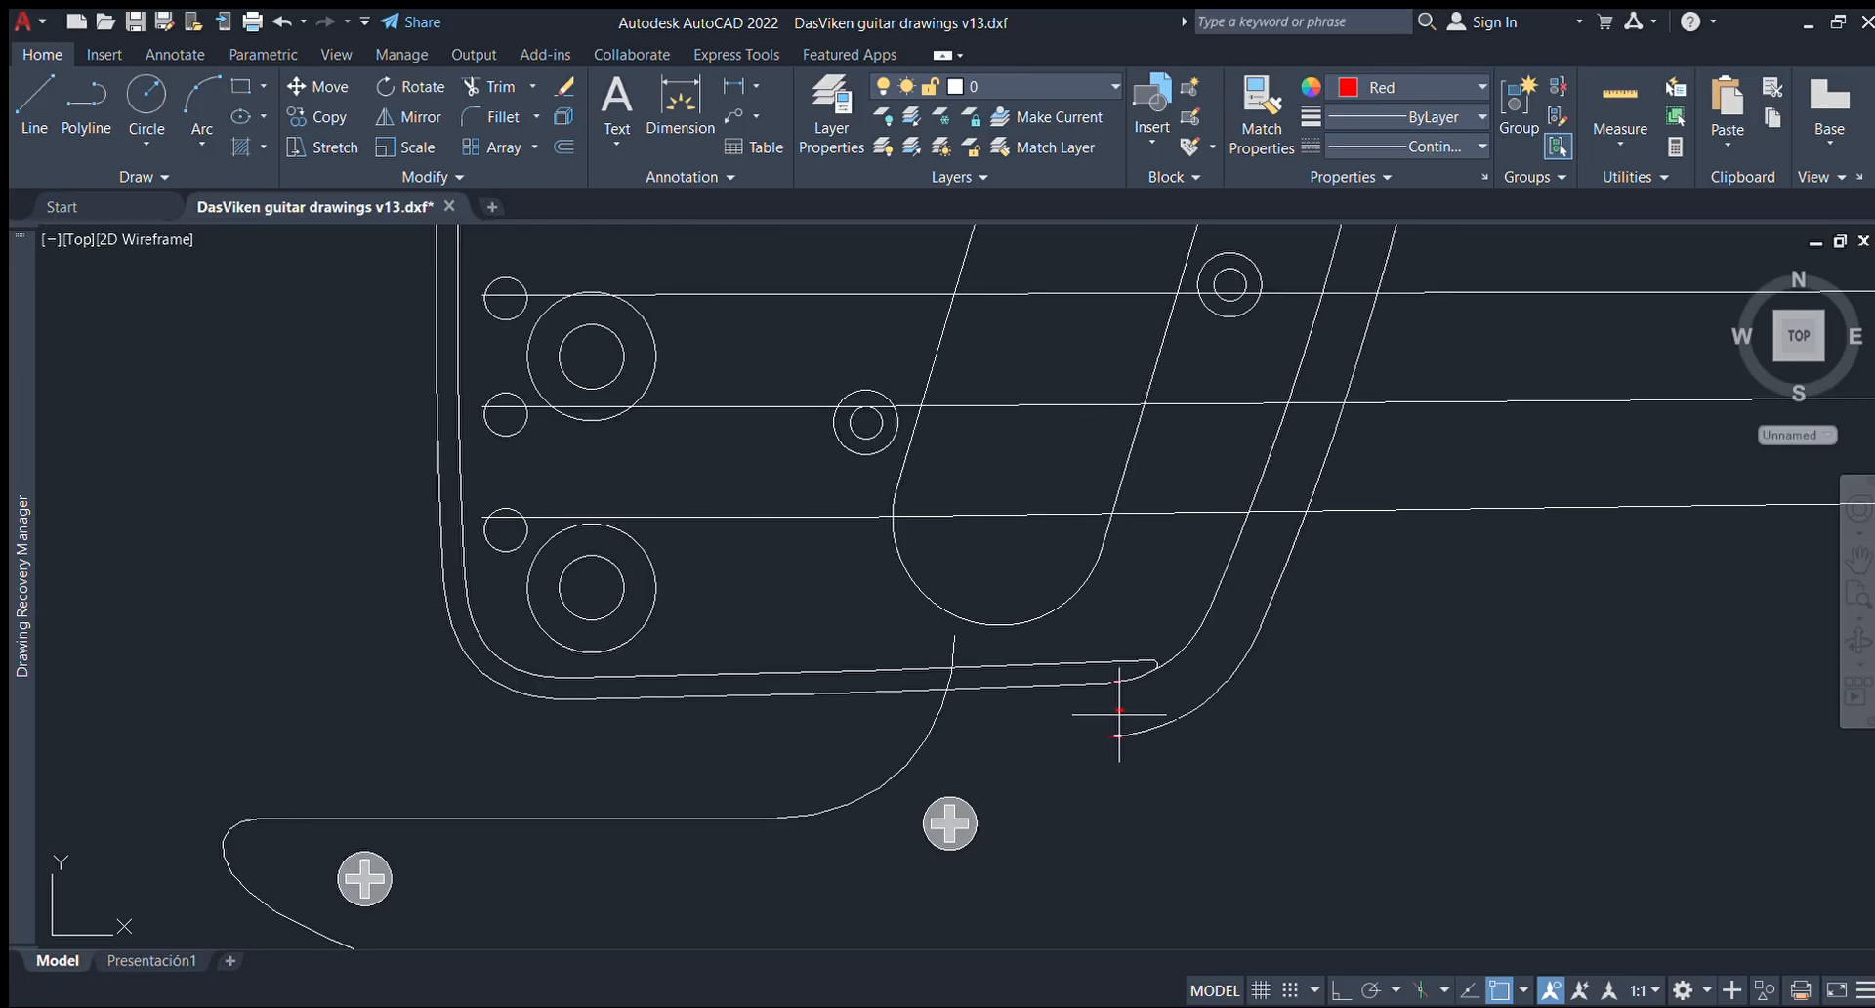
Delete the gap dimension and the old pickguard curve segments surrounding the neck side of the bridge plate.
{"action": "left_click_drag", "start_coordinate": [1243, 737], "coordinate": [1152, 701]}
{"action": "key", "text": "Delete"}
{"action": "left_click_drag", "start_coordinate": [1292, 640], "coordinate": [1227, 618]}
{"action": "key", "text": "Delete"}
{"action": "scroll", "coordinate": [1281, 613], "scroll_direction": "down", "scroll_amount": 5}
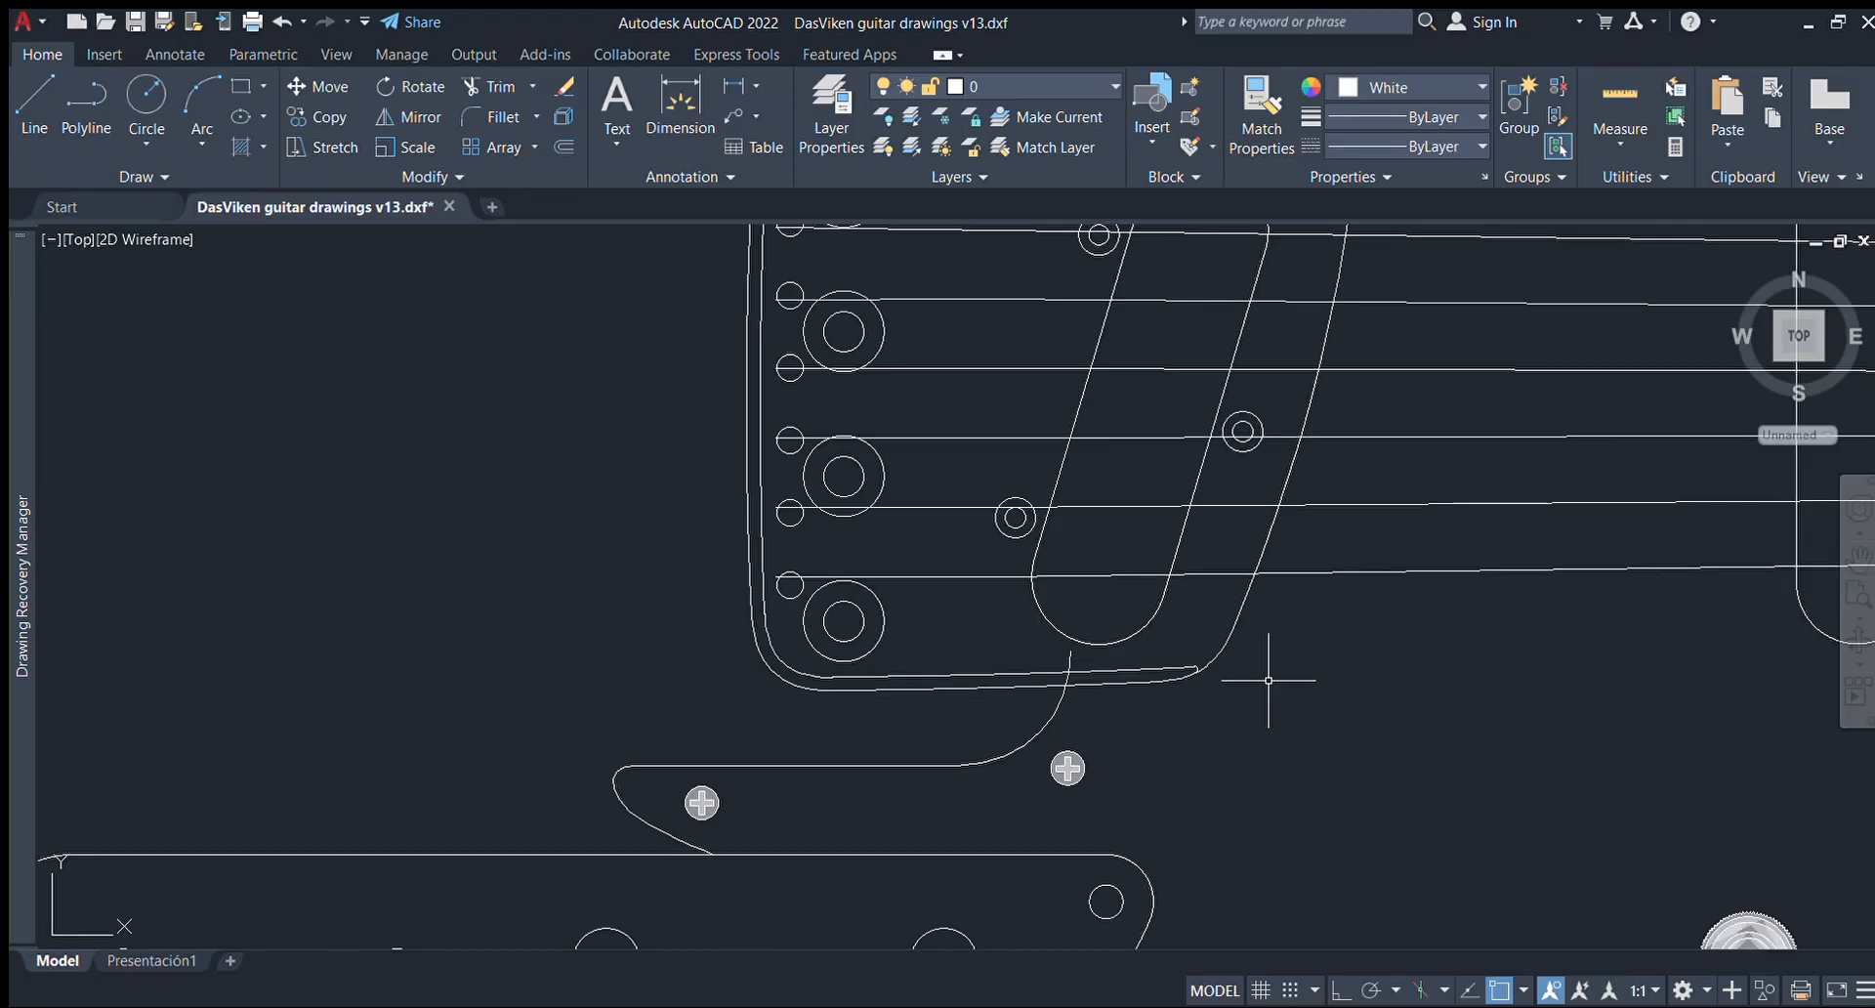
{"action": "scroll", "coordinate": [1290, 585], "scroll_direction": "down", "scroll_amount": 3}
{"action": "left_click", "coordinate": [1310, 399]}
{"action": "key", "text": "Delete"}
{"action": "left_click", "coordinate": [1278, 380]}
{"action": "key", "text": "Delete"}
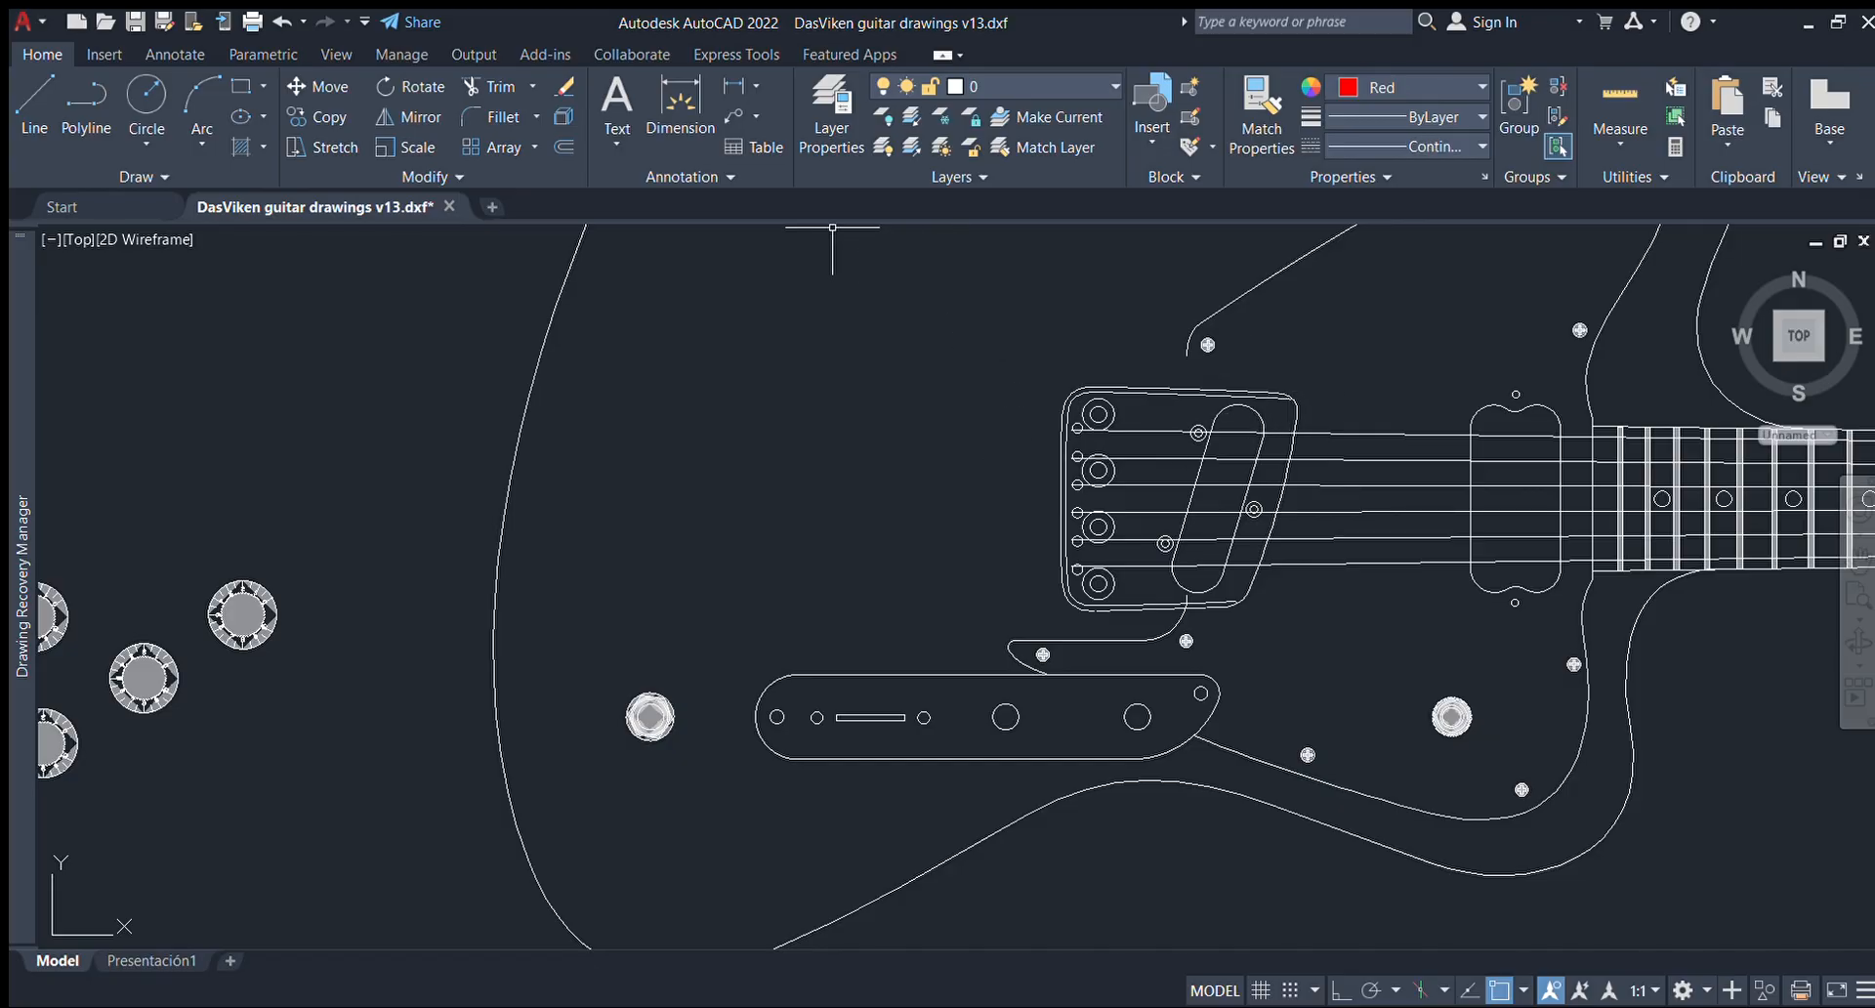
Offset the bridge plate's upper edge and upper neck-side corner outward, closing the gap between the offset corner arcs.
{"action": "scroll", "coordinate": [1255, 382], "scroll_direction": "up", "scroll_amount": 2}
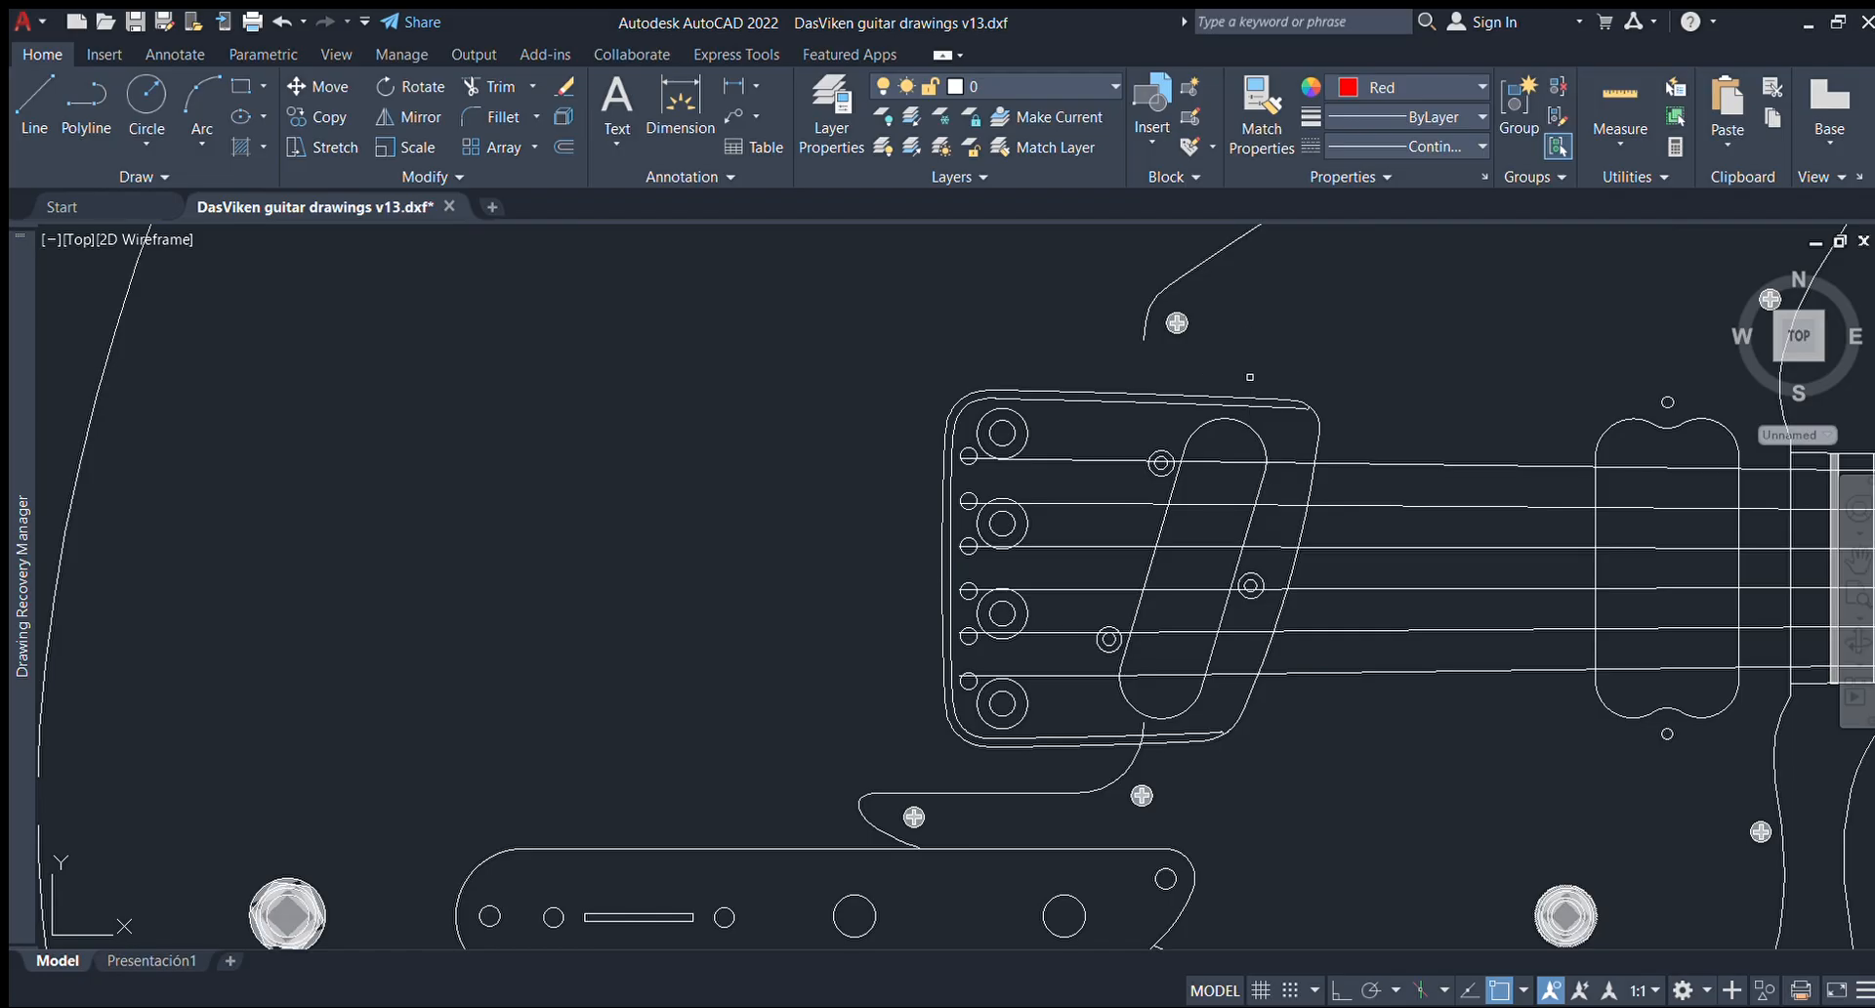
{"action": "key", "text": "ctrl+z"}
{"action": "scroll", "coordinate": [1331, 381], "scroll_direction": "up", "scroll_amount": 5}
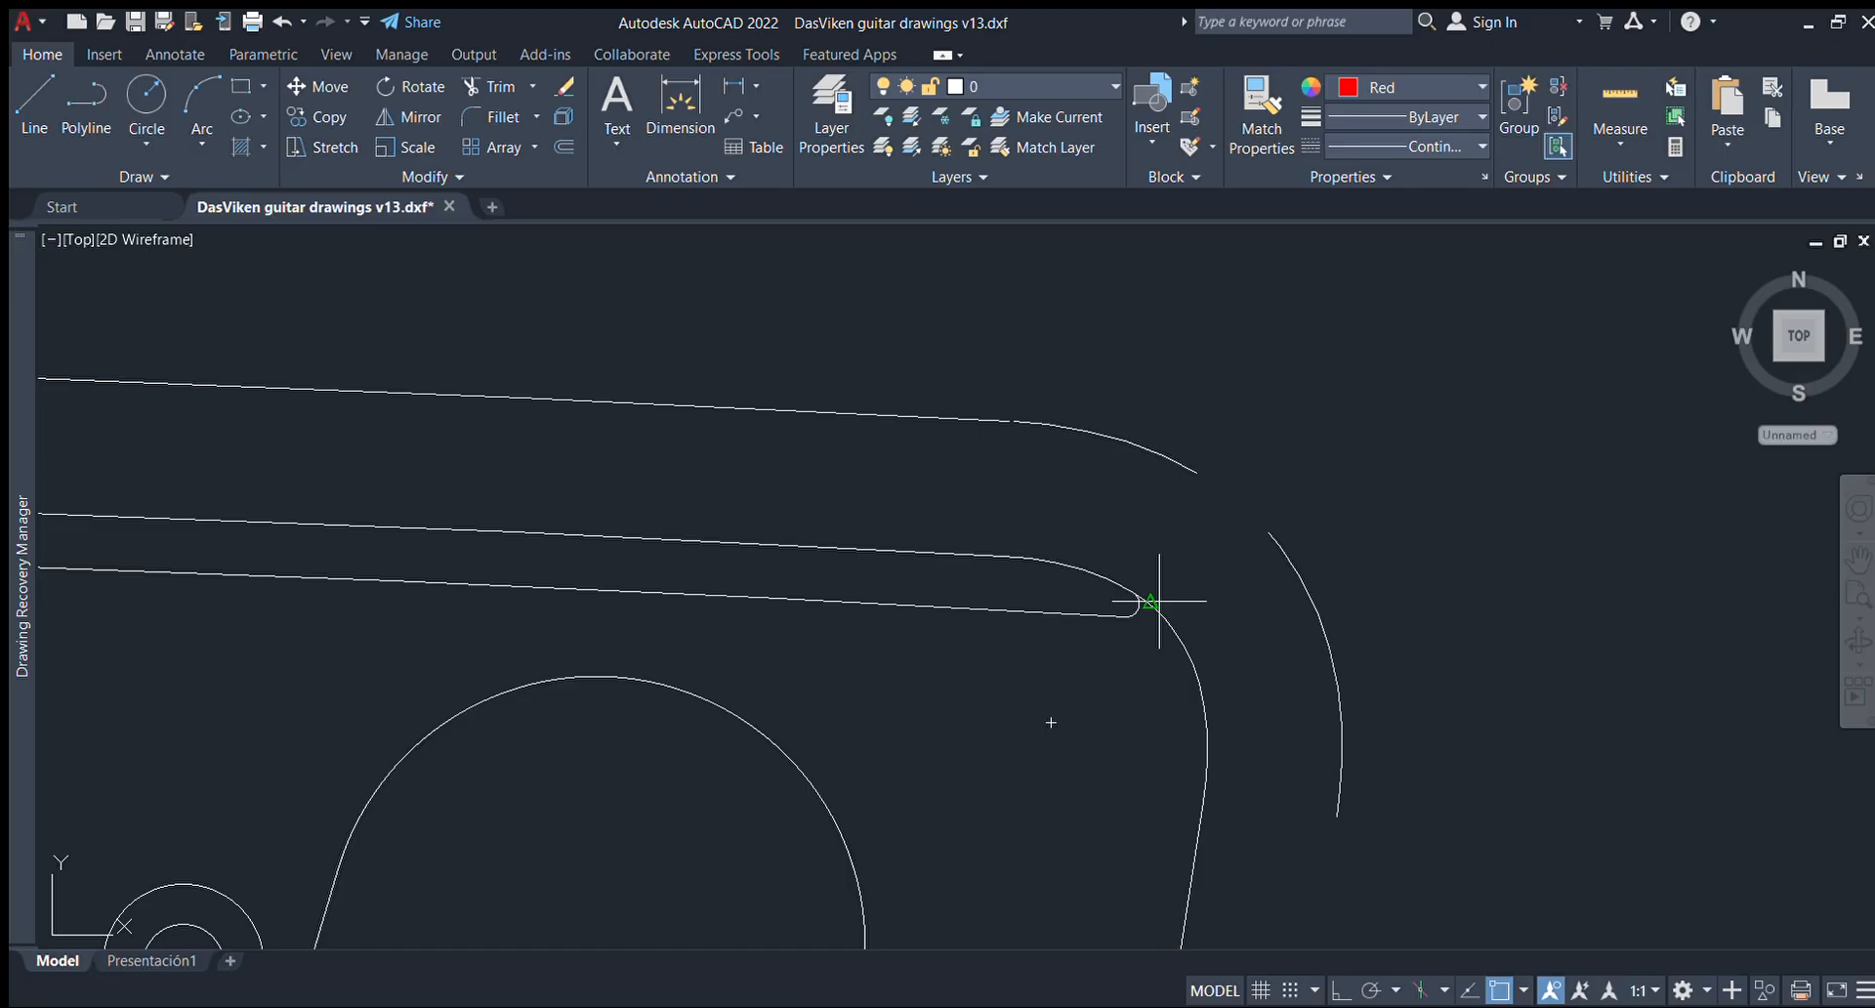
{"action": "left_click", "coordinate": [1150, 604]}
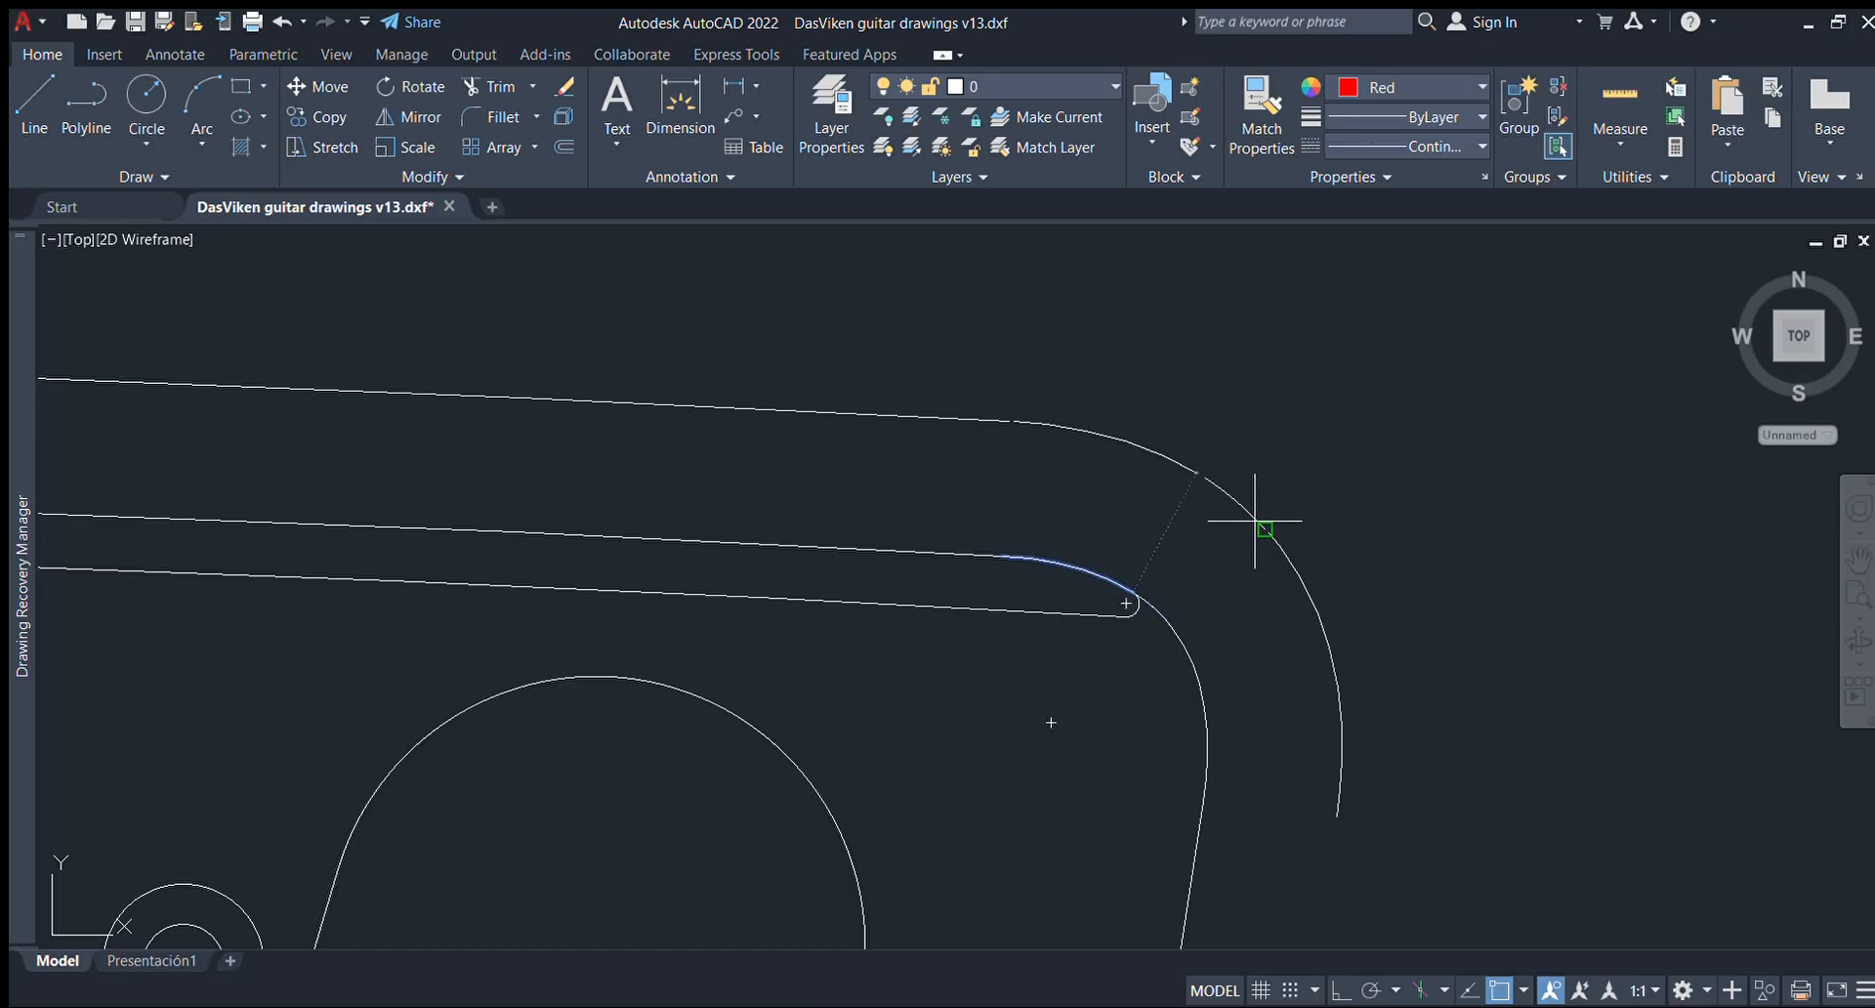
{"action": "scroll", "coordinate": [1241, 523], "scroll_direction": "down", "scroll_amount": 3}
{"action": "scroll", "coordinate": [1258, 525], "scroll_direction": "down", "scroll_amount": 2}
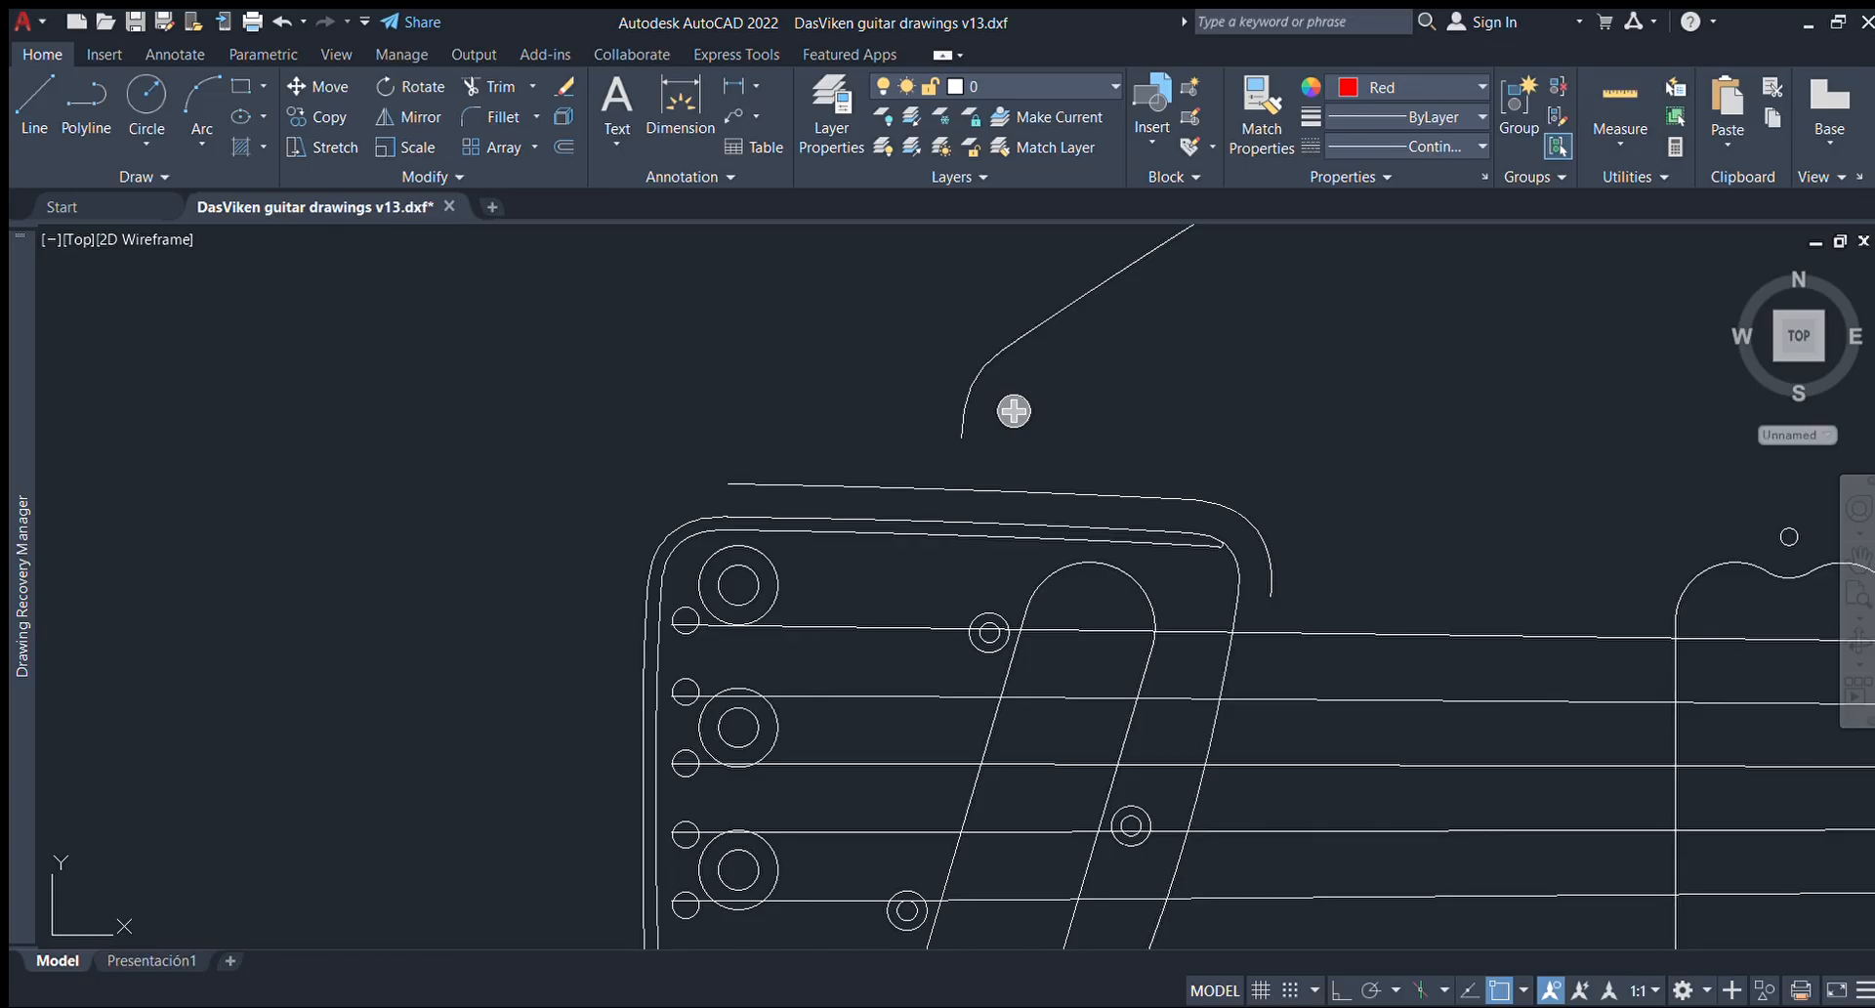
Offset the bridge plate's lower neck-side corner and lower edge outward so the pickguard clearance continues around the plate.
{"action": "scroll", "coordinate": [1260, 586], "scroll_direction": "down", "scroll_amount": 4}
{"action": "scroll", "coordinate": [1144, 724], "scroll_direction": "up", "scroll_amount": 3}
{"action": "scroll", "coordinate": [1227, 665], "scroll_direction": "up", "scroll_amount": 2}
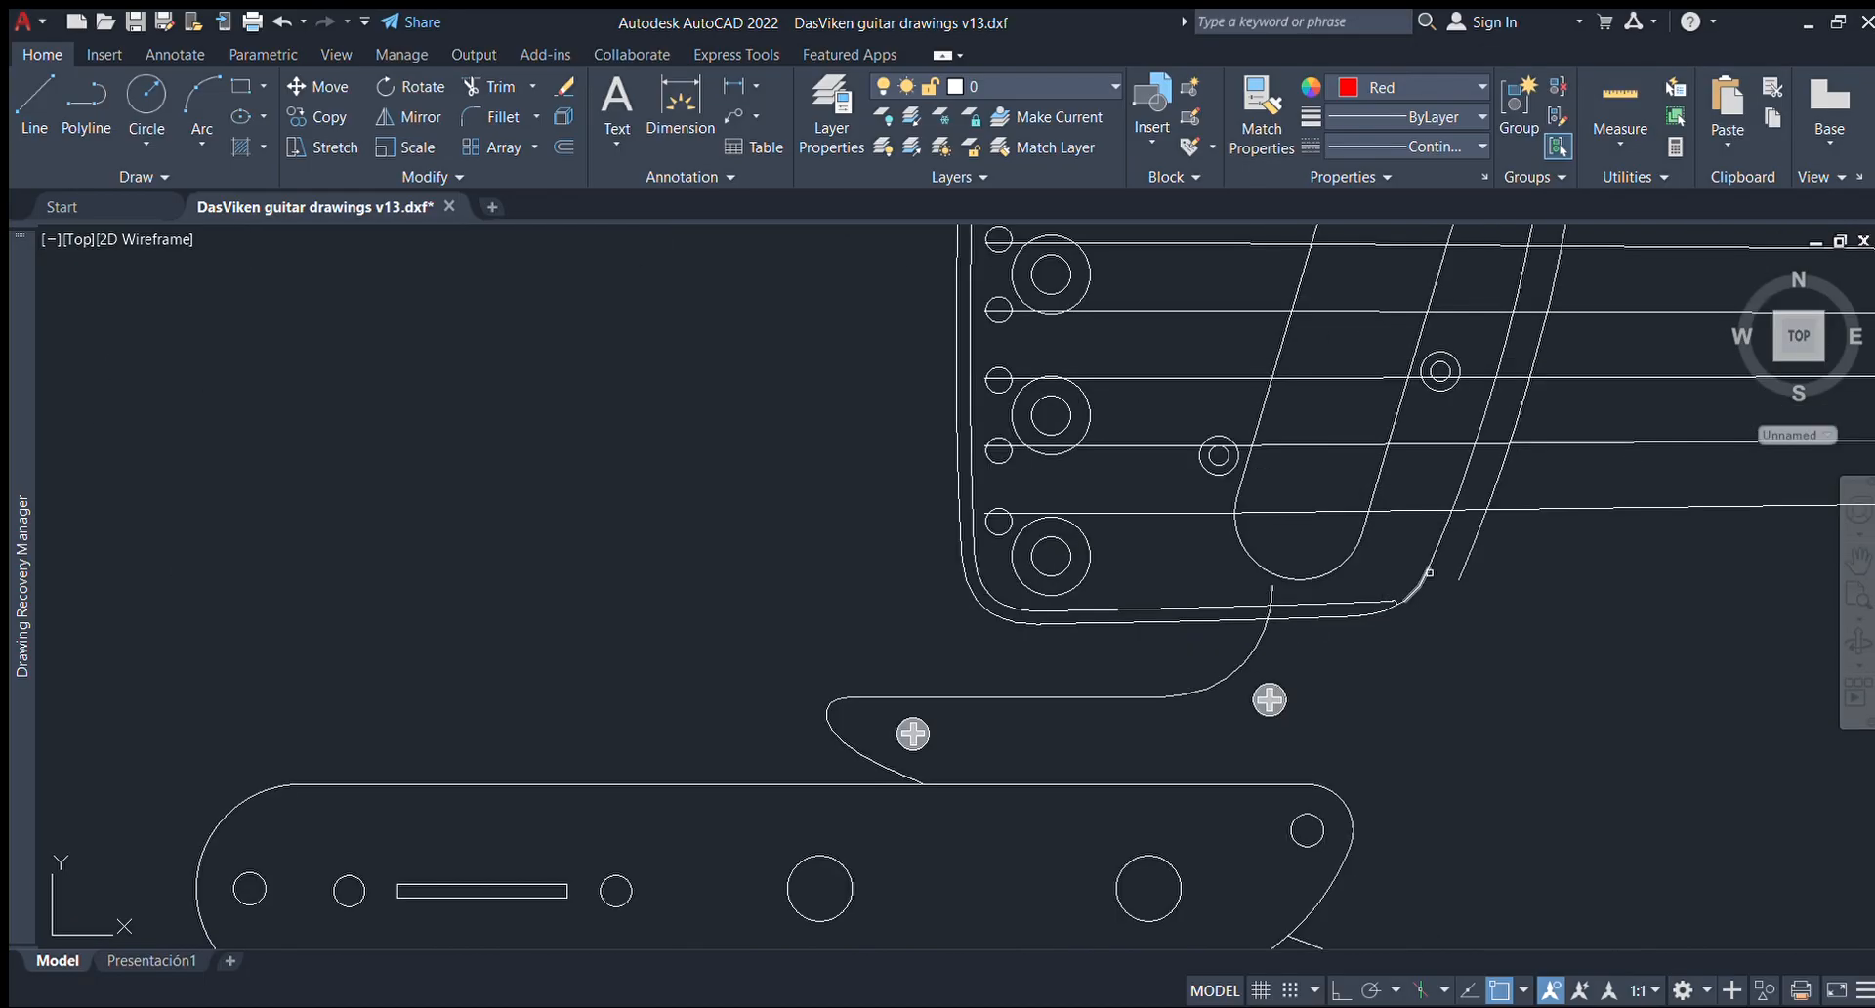
{"action": "scroll", "coordinate": [1419, 591], "scroll_direction": "up", "scroll_amount": 4}
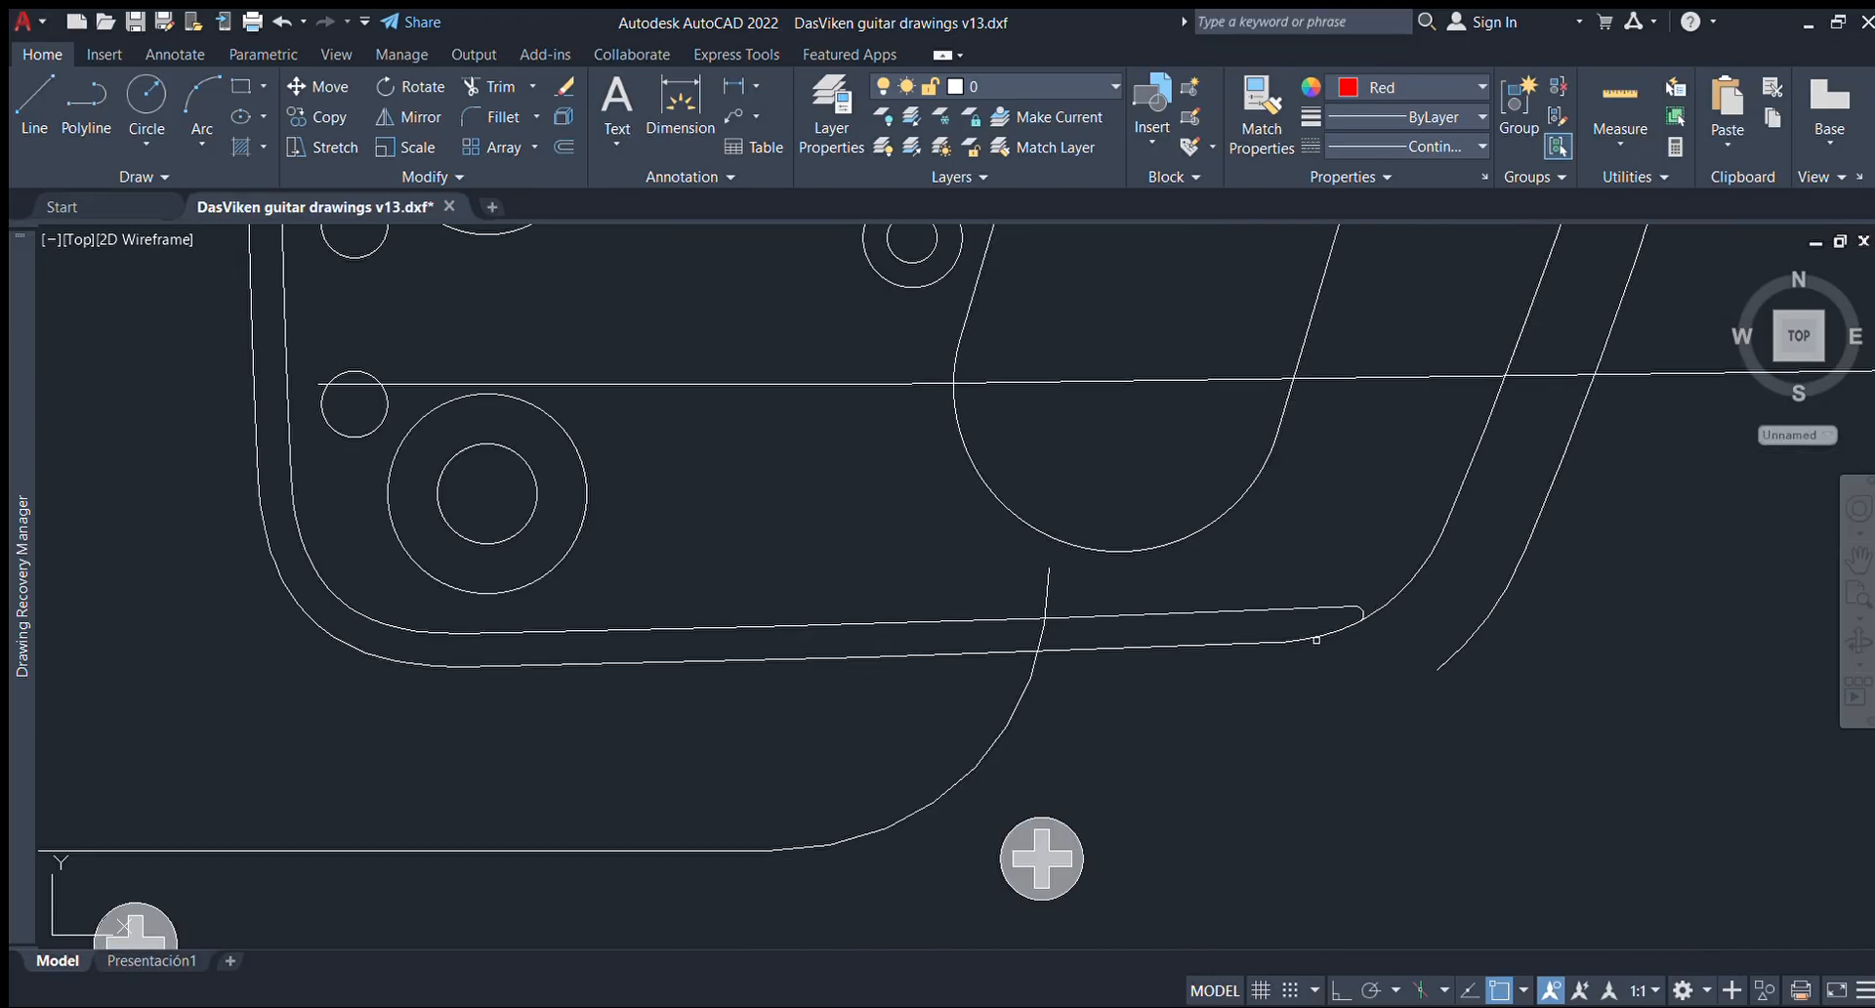
{"action": "left_click_drag", "start_coordinate": [1352, 624], "coordinate": [1364, 671]}
{"action": "left_click", "coordinate": [1372, 612]}
{"action": "left_click", "coordinate": [1239, 644]}
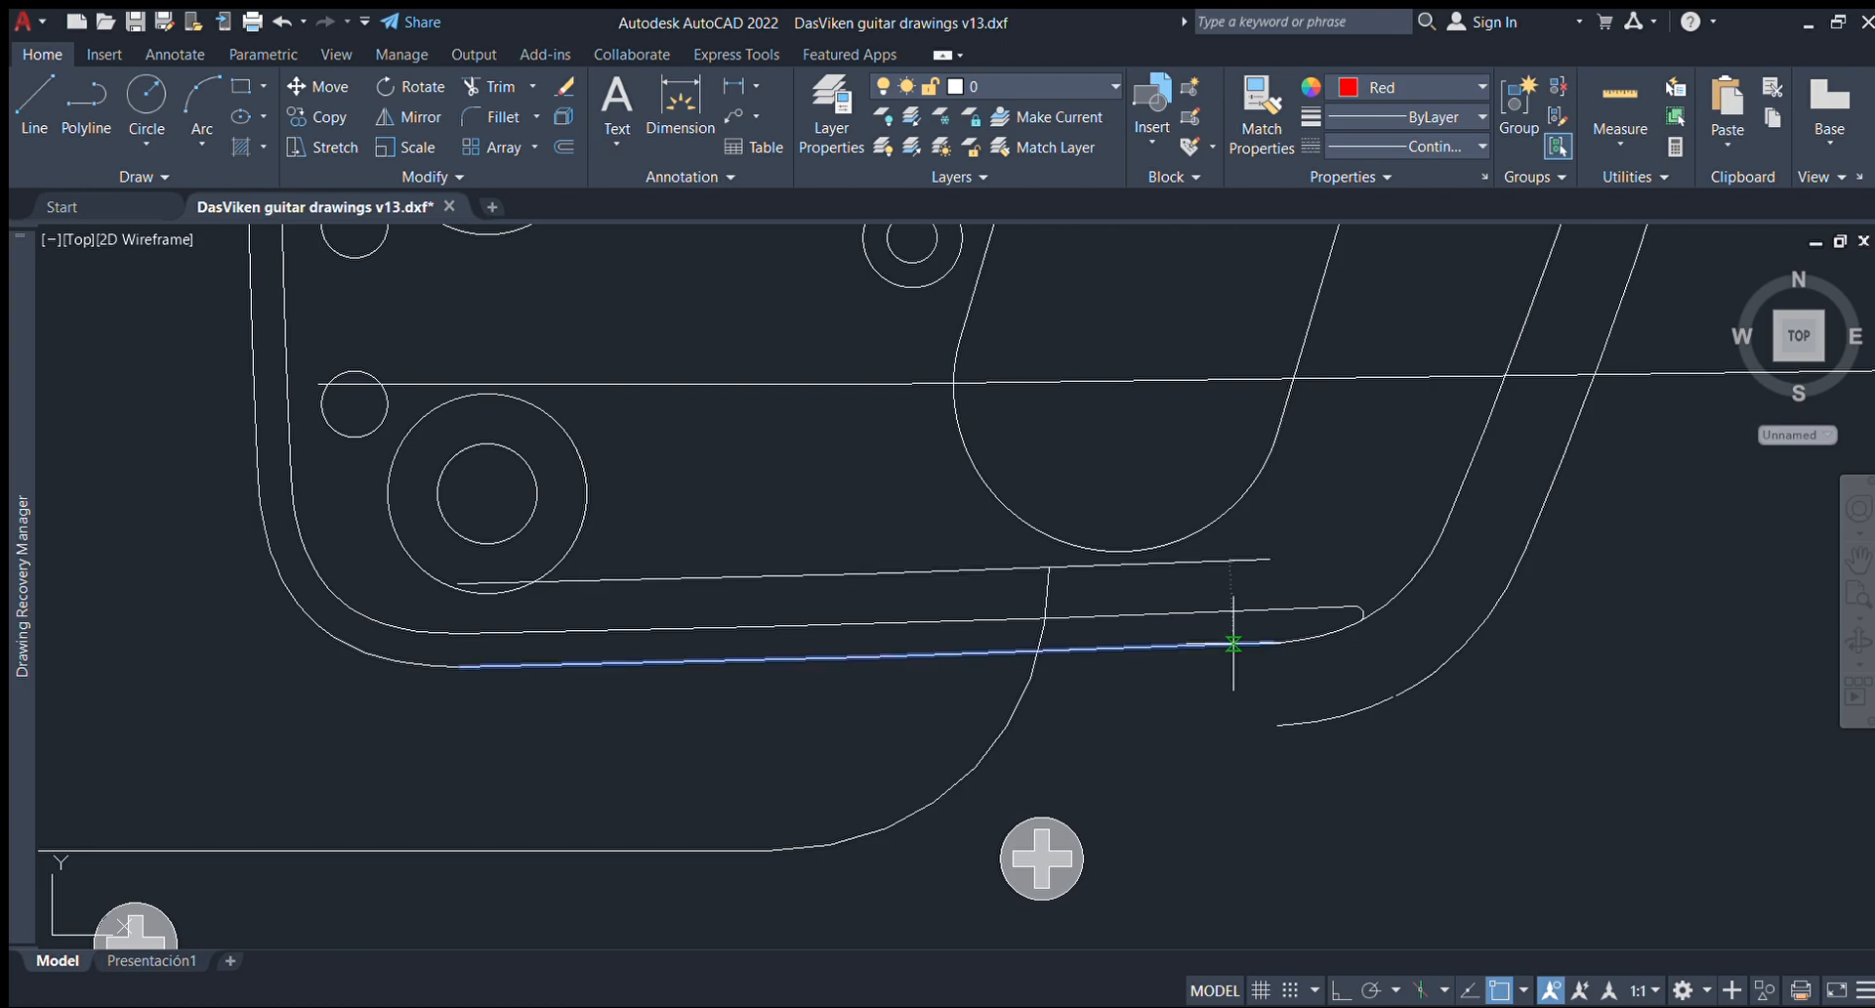
{"action": "left_click", "coordinate": [1201, 723]}
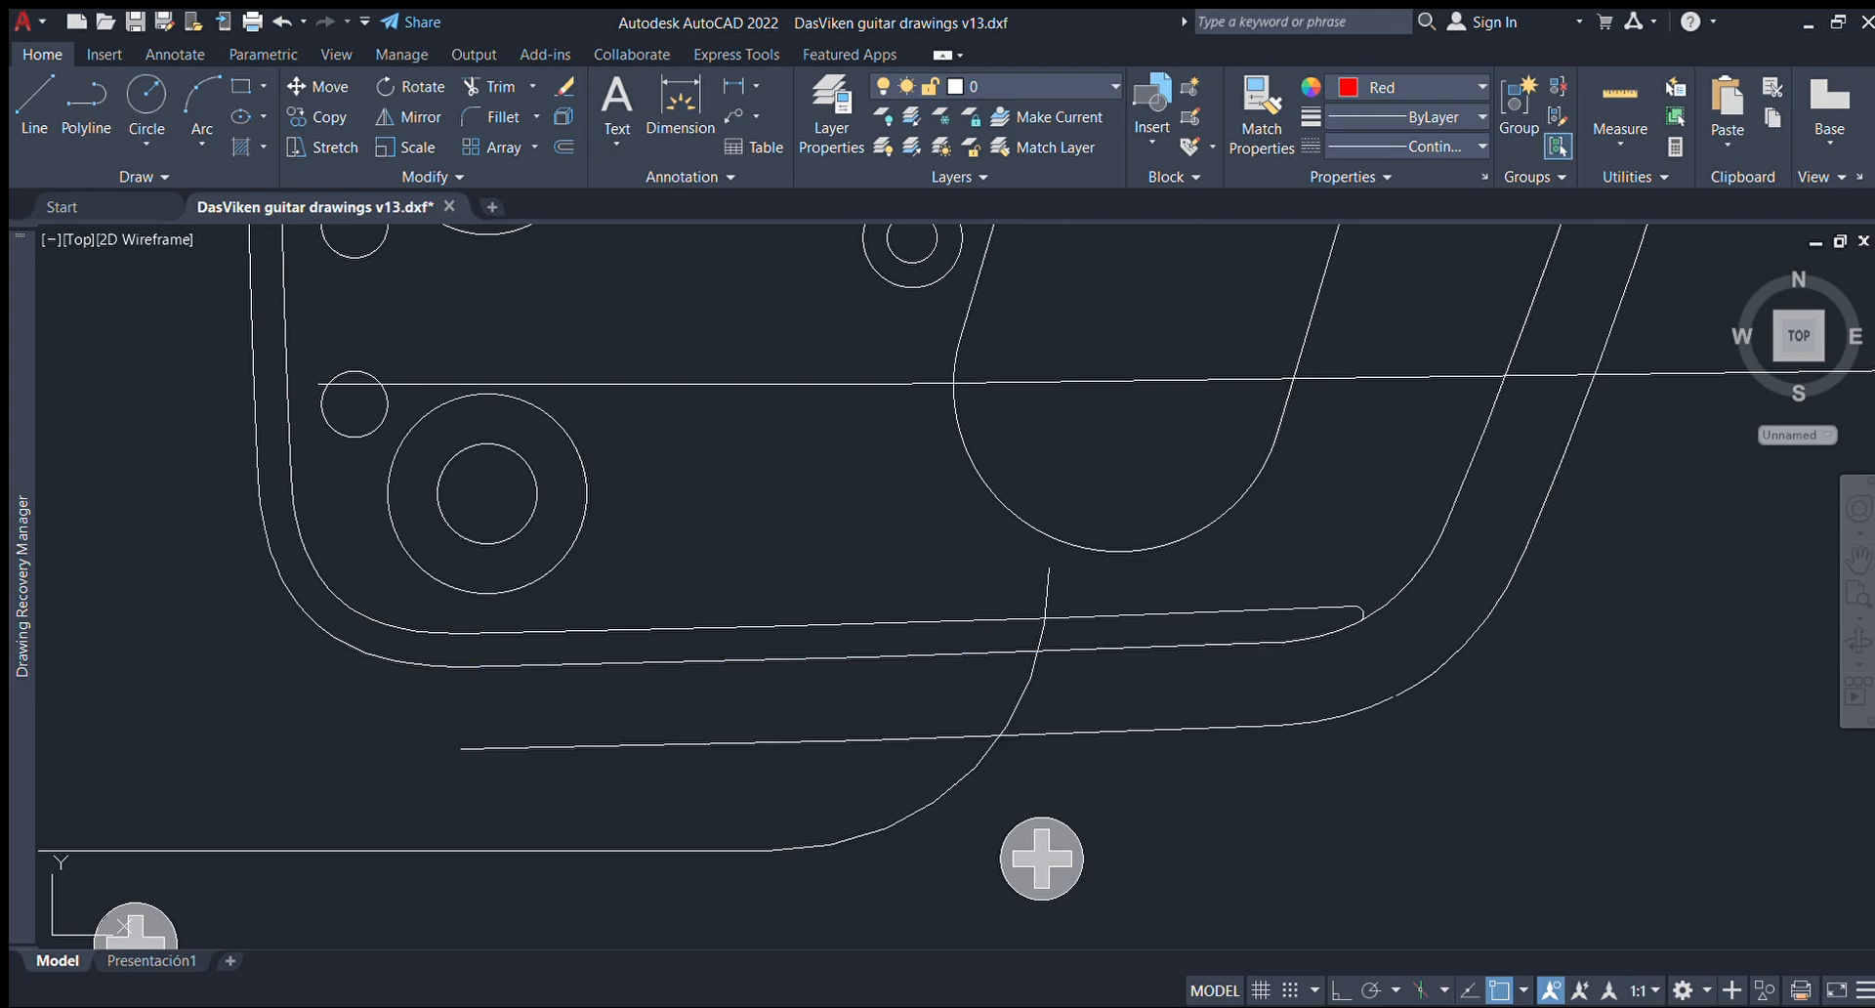
Trim the offset lower edge and the old pickguard curve where they cross, removing the curve's stub inside the bridge plate.
{"action": "left_click", "coordinate": [493, 86]}
{"action": "left_click", "coordinate": [723, 741]}
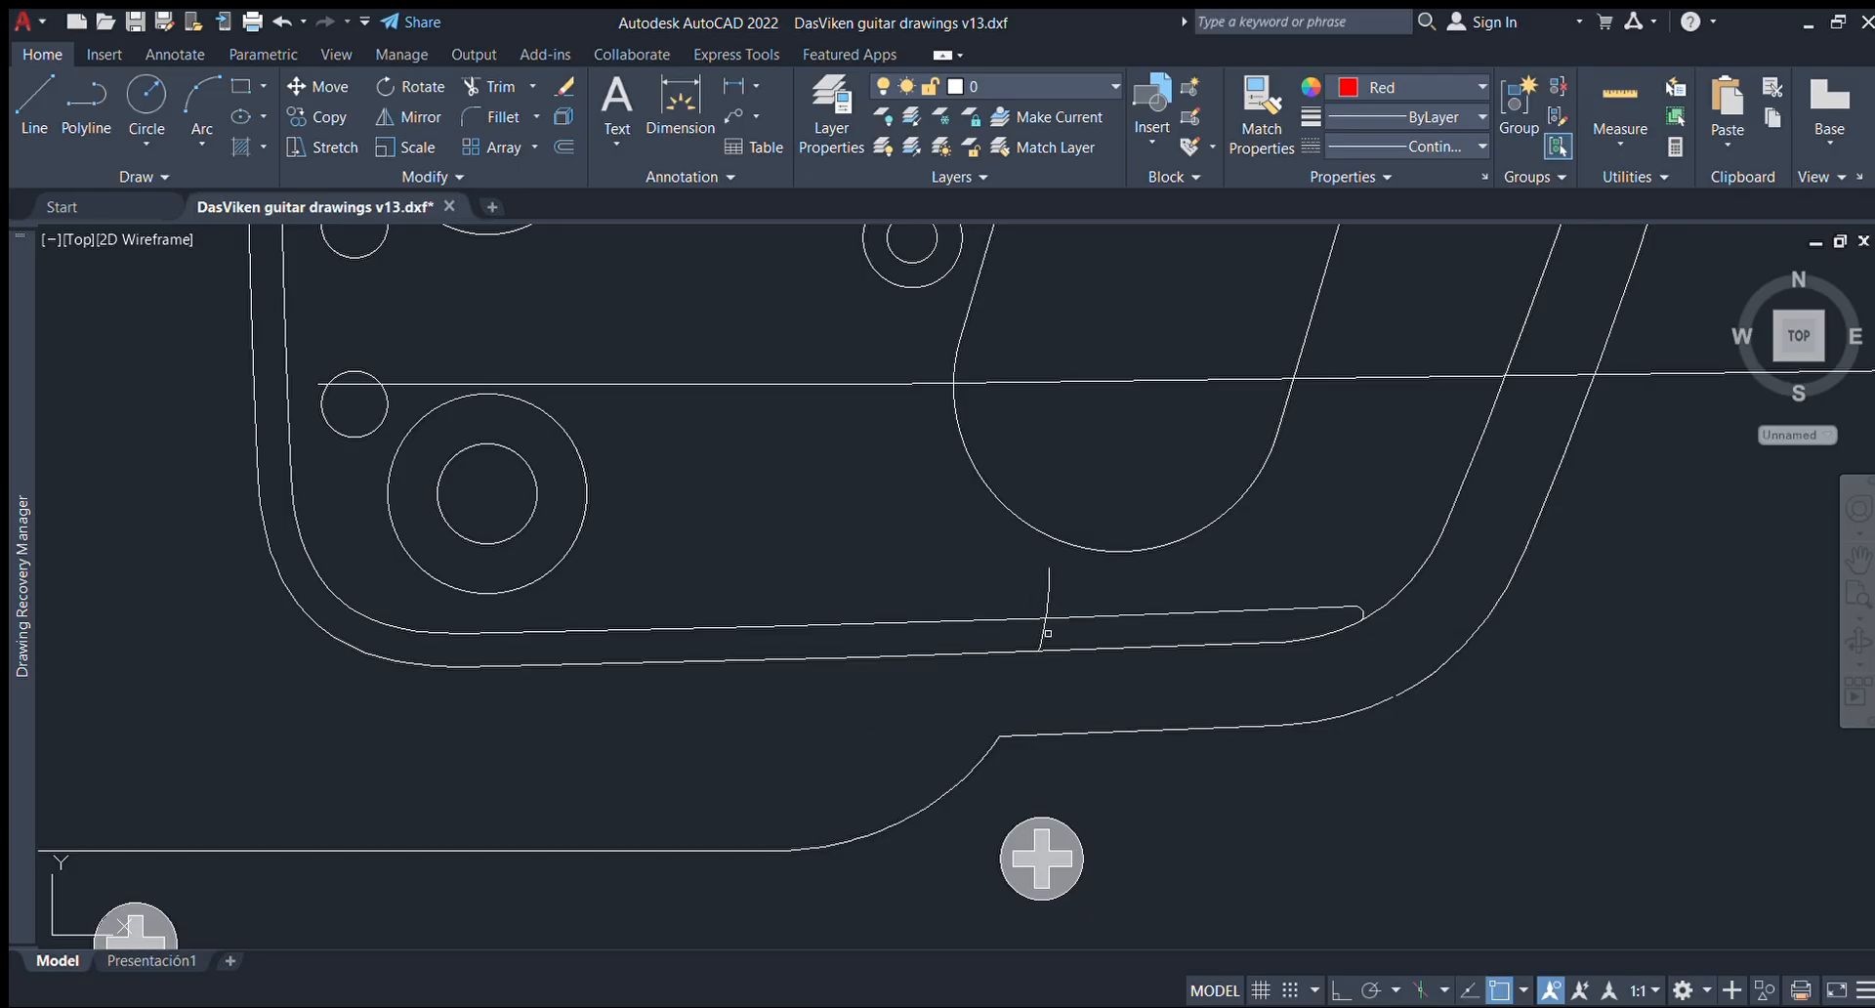
{"action": "scroll", "coordinate": [977, 625], "scroll_direction": "down", "scroll_amount": 5}
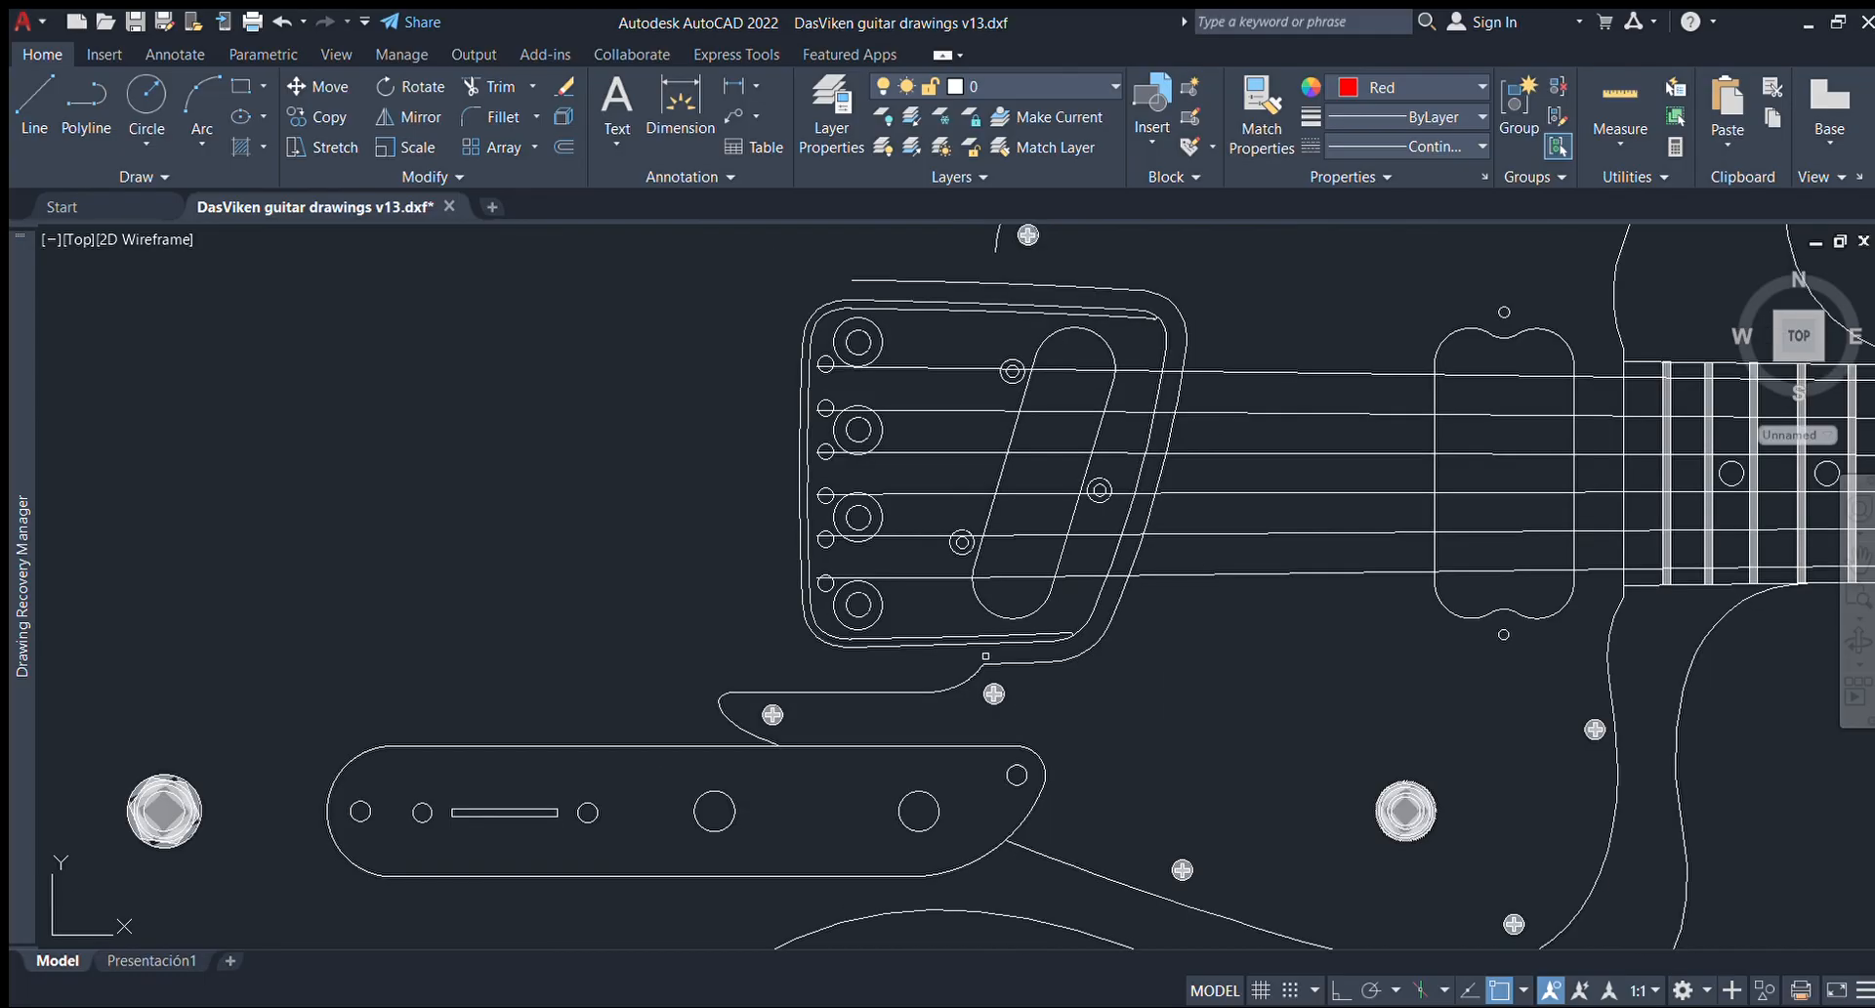
Extend the end of the upper pickguard curve to the bridge plate's offset upper edge.
{"action": "scroll", "coordinate": [968, 374], "scroll_direction": "up", "scroll_amount": 5}
{"action": "key", "text": "Escape"}
{"action": "left_click", "coordinate": [981, 361]}
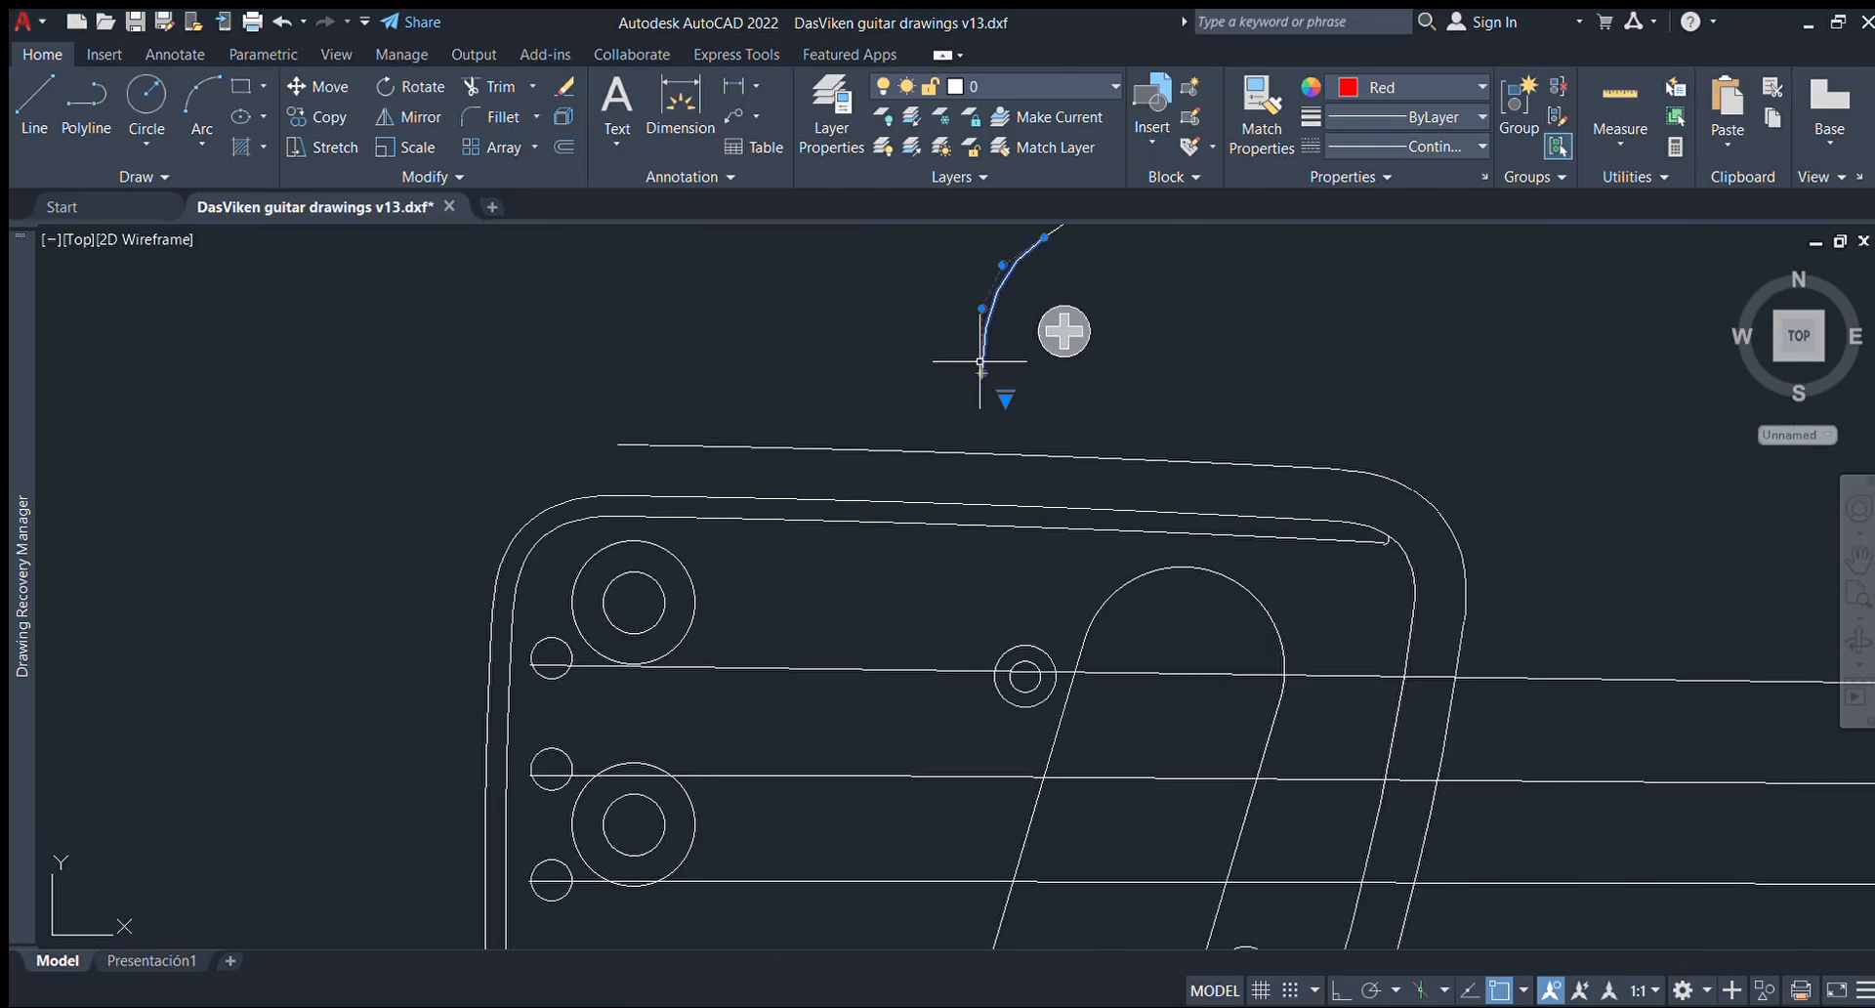
{"action": "left_click", "coordinate": [529, 91]}
{"action": "left_click", "coordinate": [498, 127]}
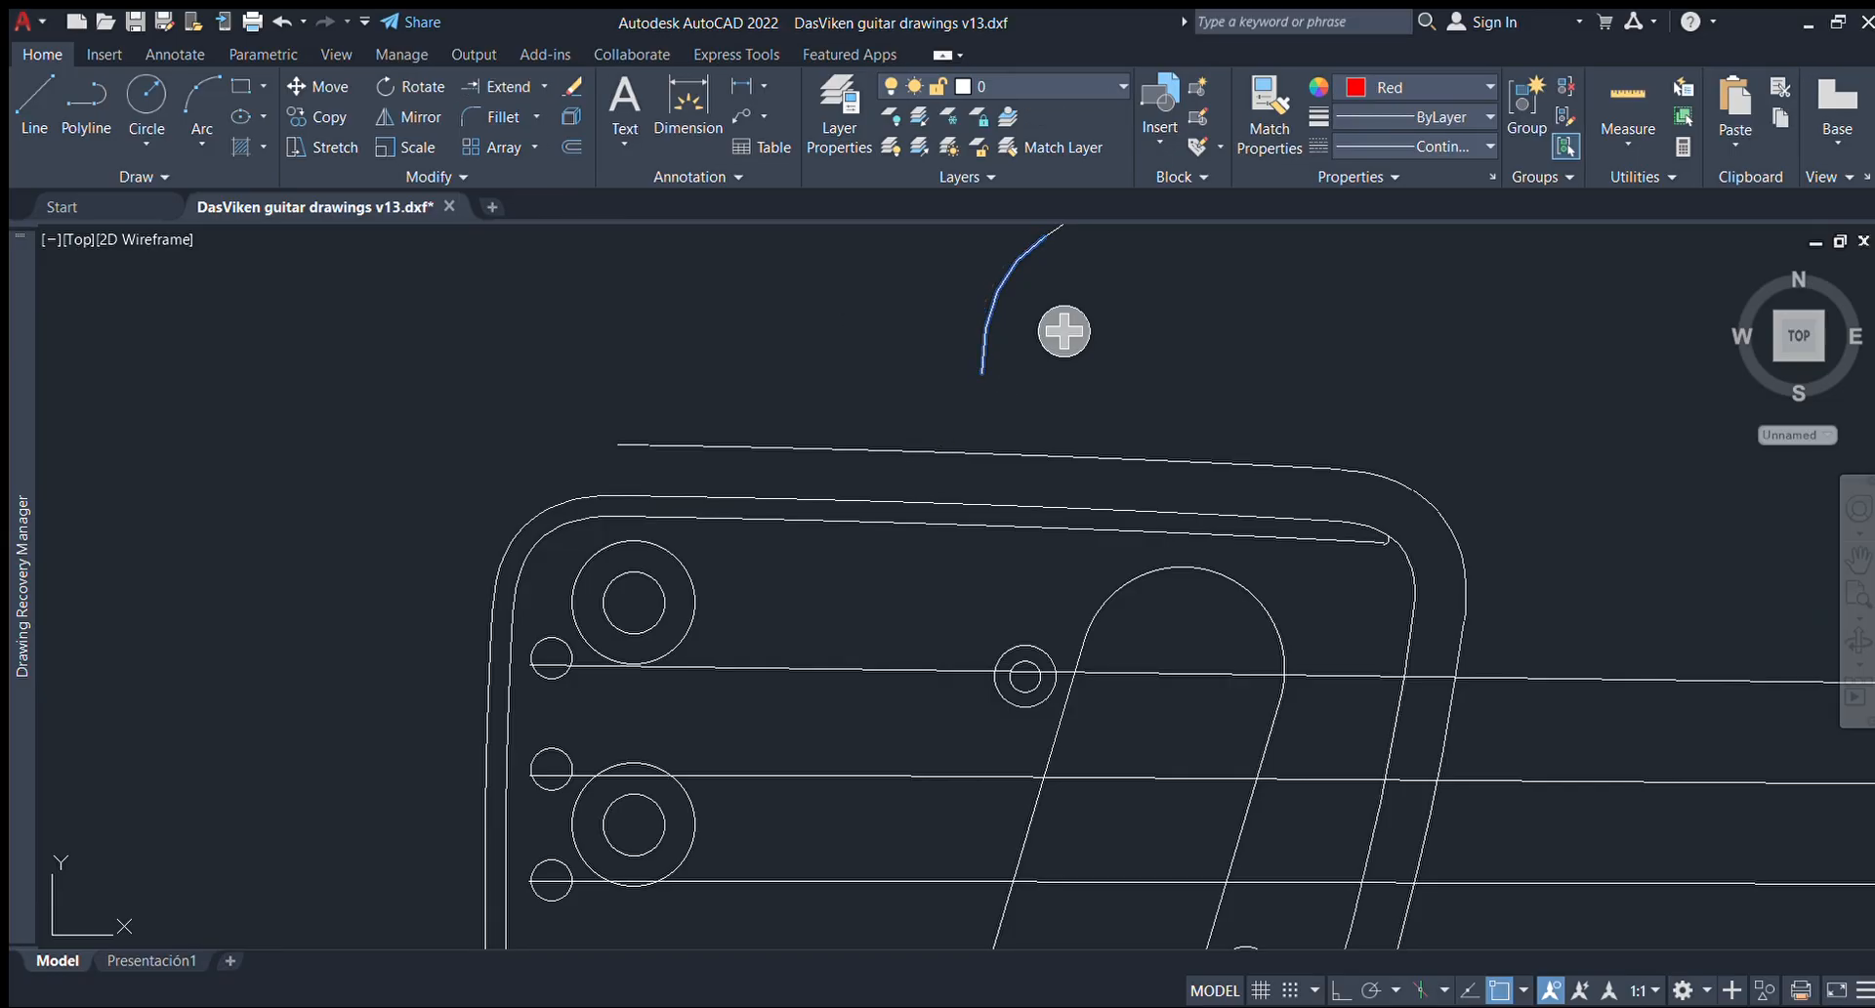
{"action": "key", "text": "Escape"}
{"action": "left_click", "coordinate": [858, 448]}
{"action": "left_click", "coordinate": [498, 98]}
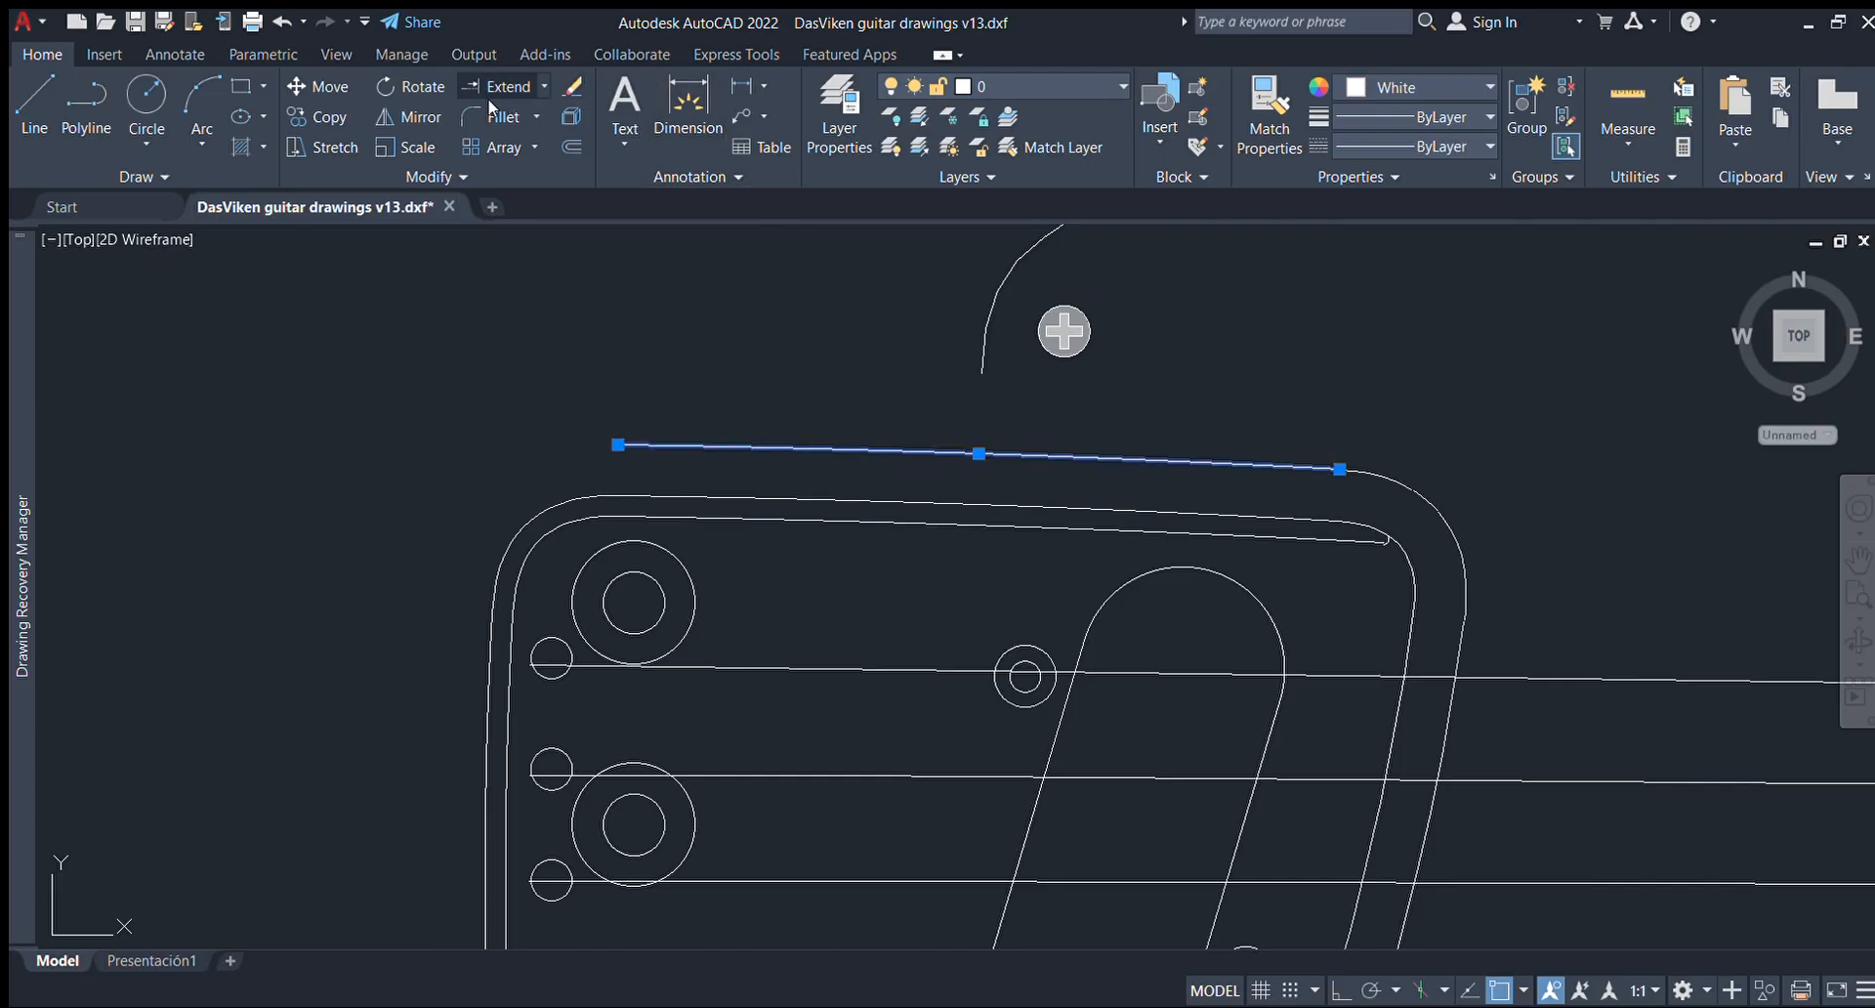
{"action": "left_click", "coordinate": [1064, 331]}
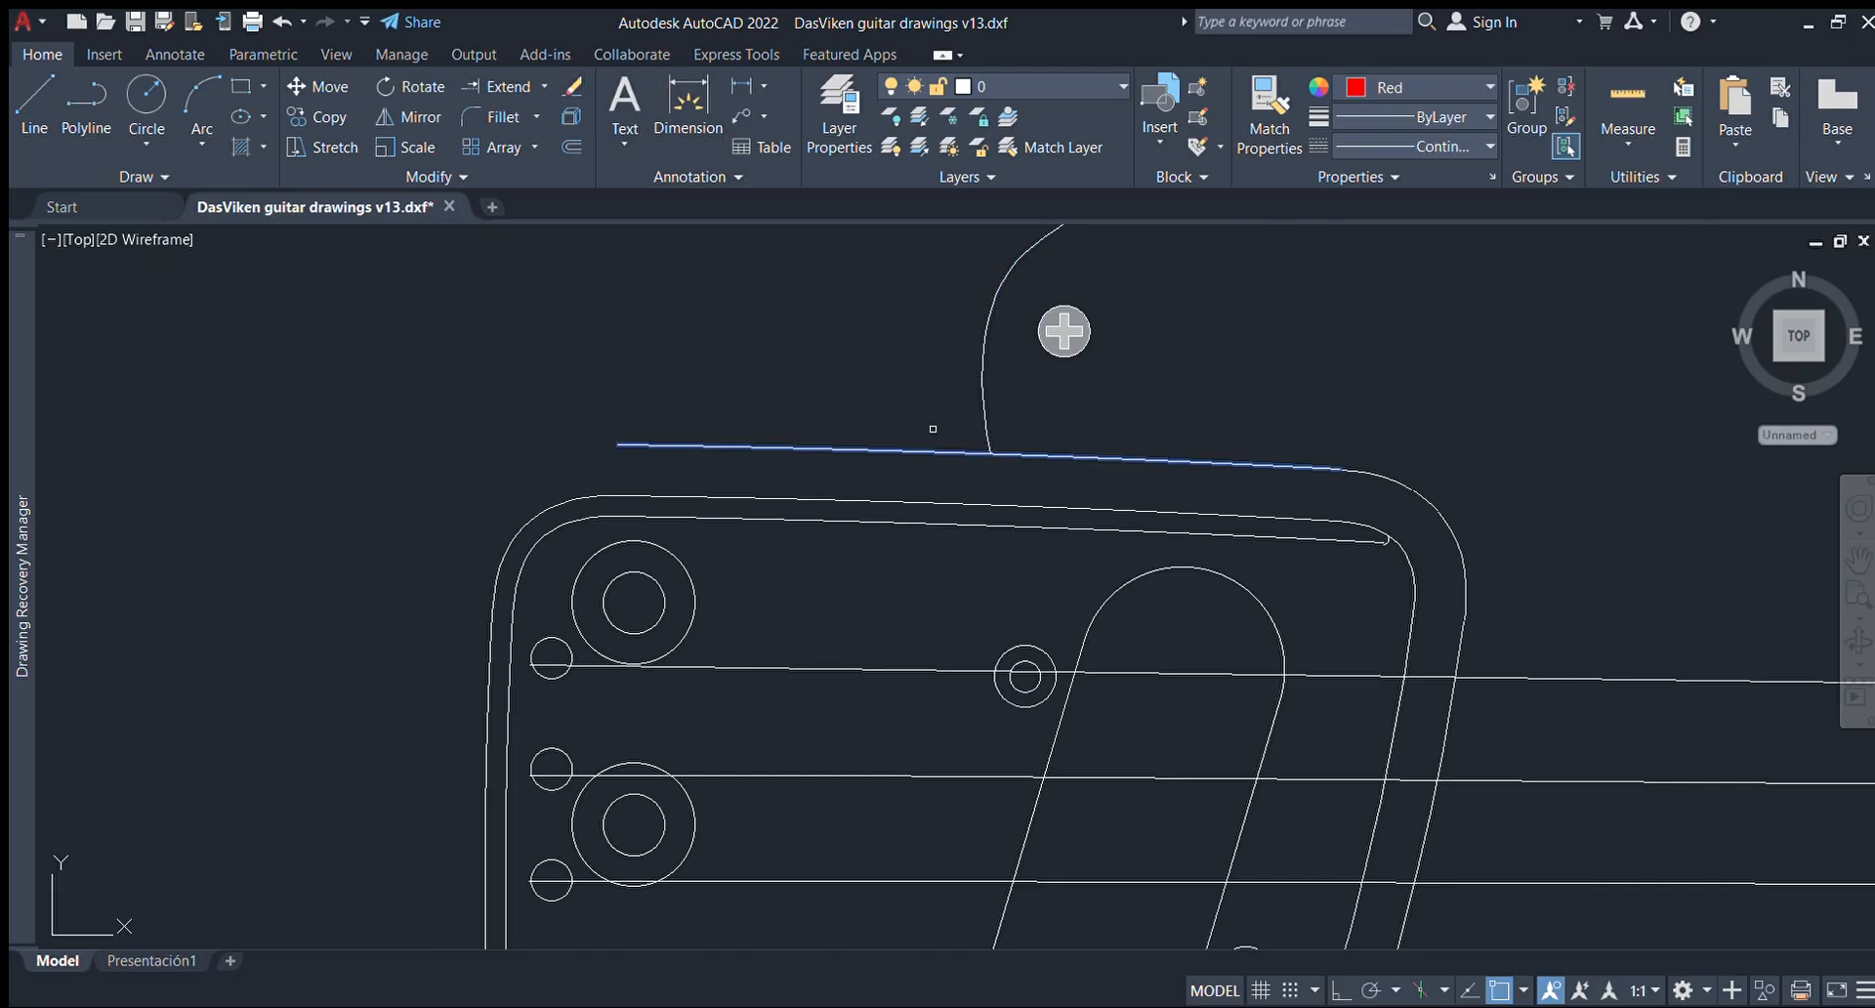
{"action": "scroll", "coordinate": [967, 430], "scroll_direction": "down", "scroll_amount": 4}
{"action": "key", "text": "Escape"}
{"action": "scroll", "coordinate": [881, 419], "scroll_direction": "down", "scroll_amount": 5}
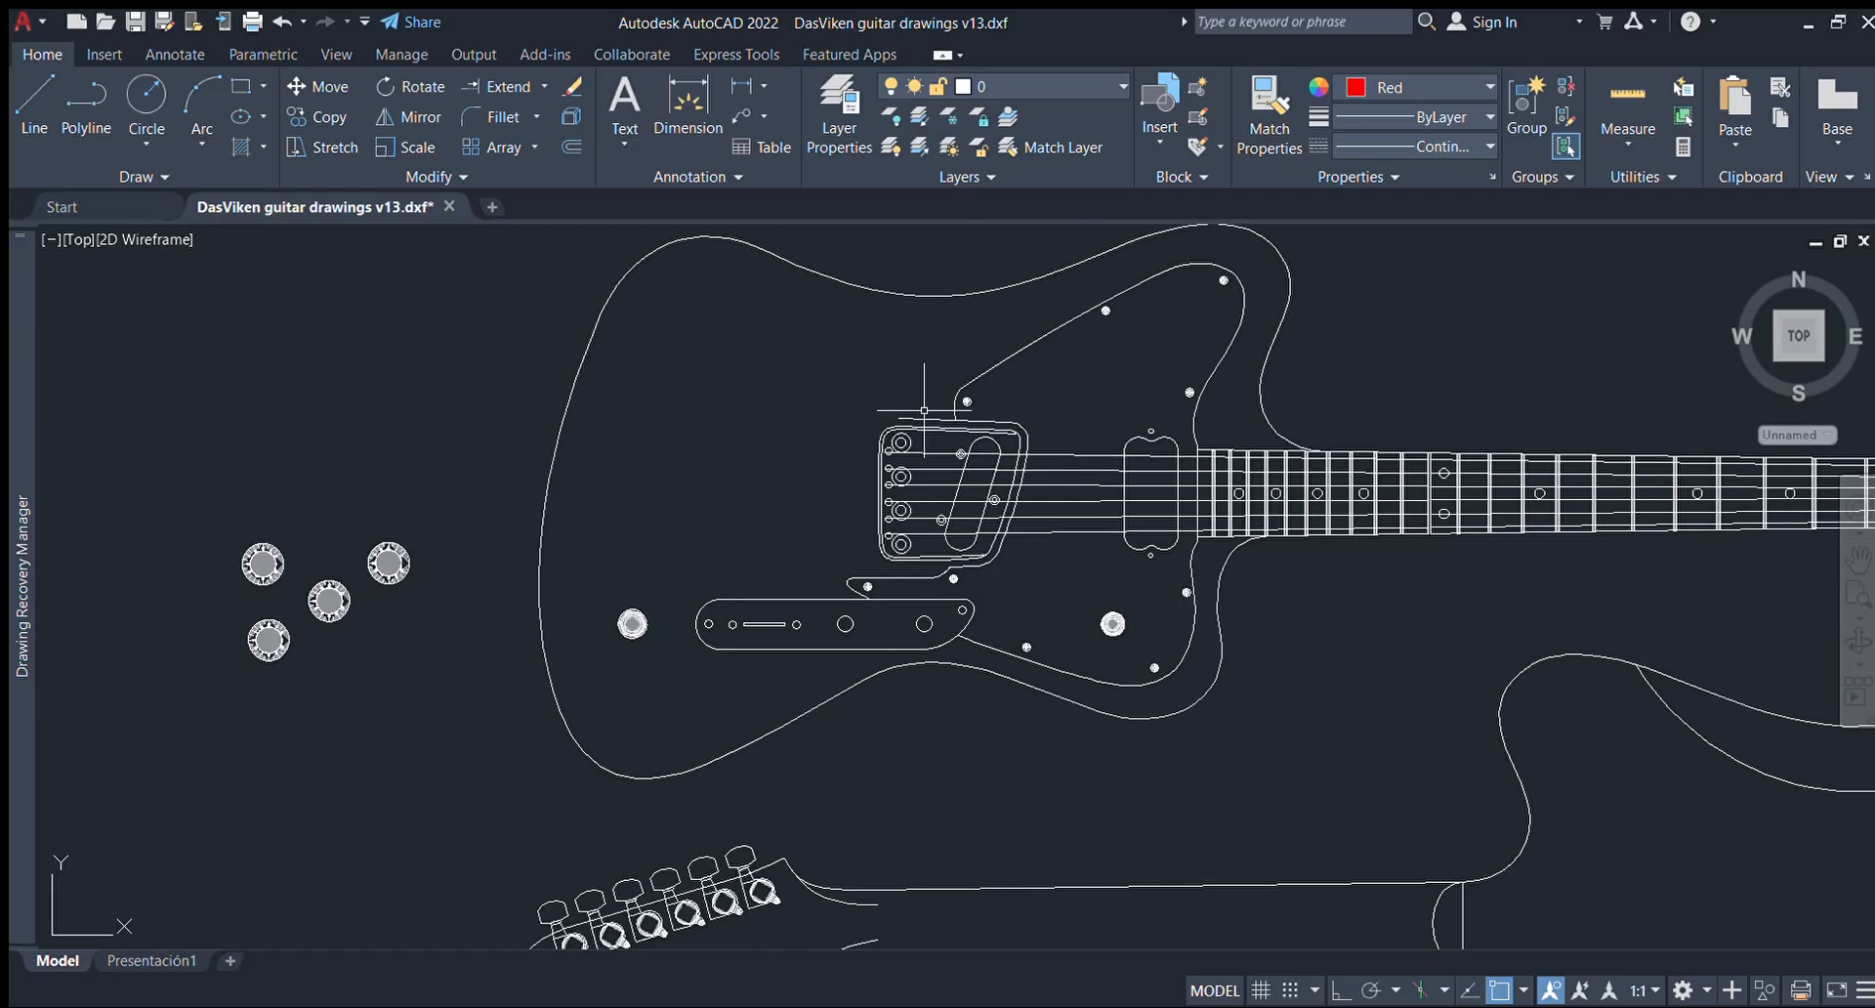
Draw a straight line from the upper pickguard curve beside the screw down to the bridge plate's offset upper edge.
{"action": "scroll", "coordinate": [938, 406], "scroll_direction": "up", "scroll_amount": 9}
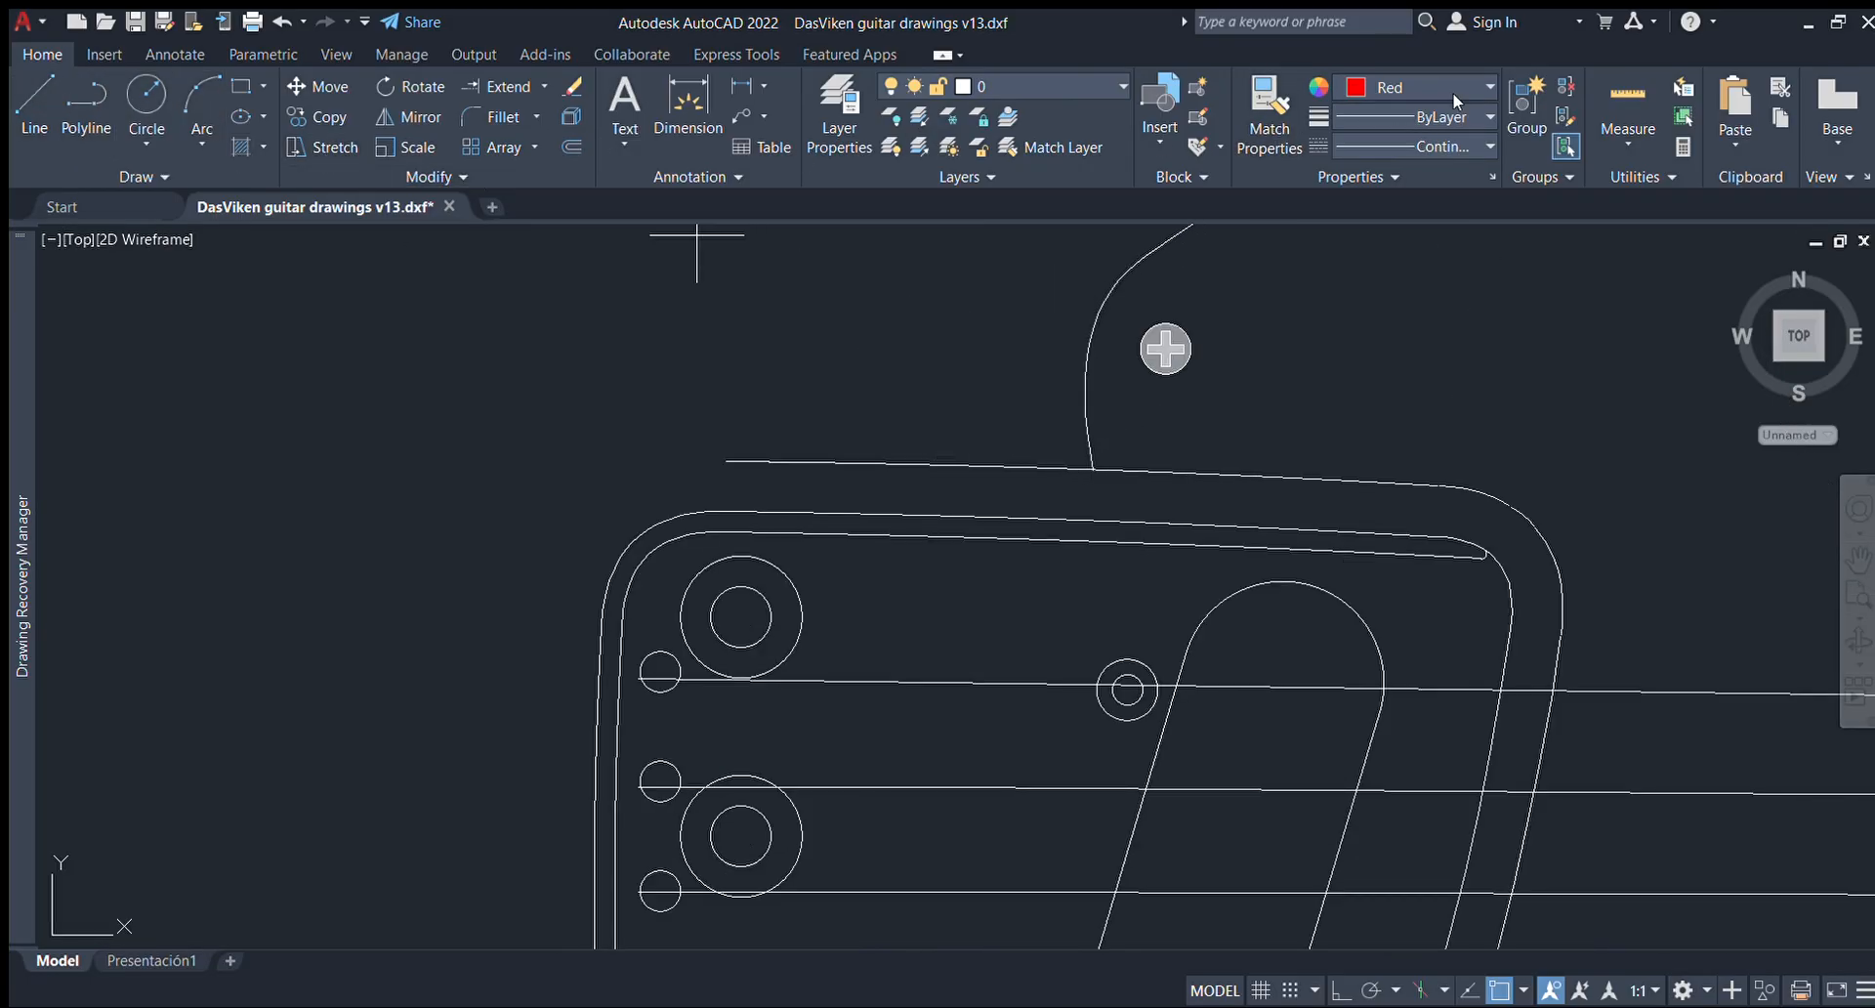
{"action": "left_click", "coordinate": [1363, 342]}
{"action": "left_click", "coordinate": [1087, 354]}
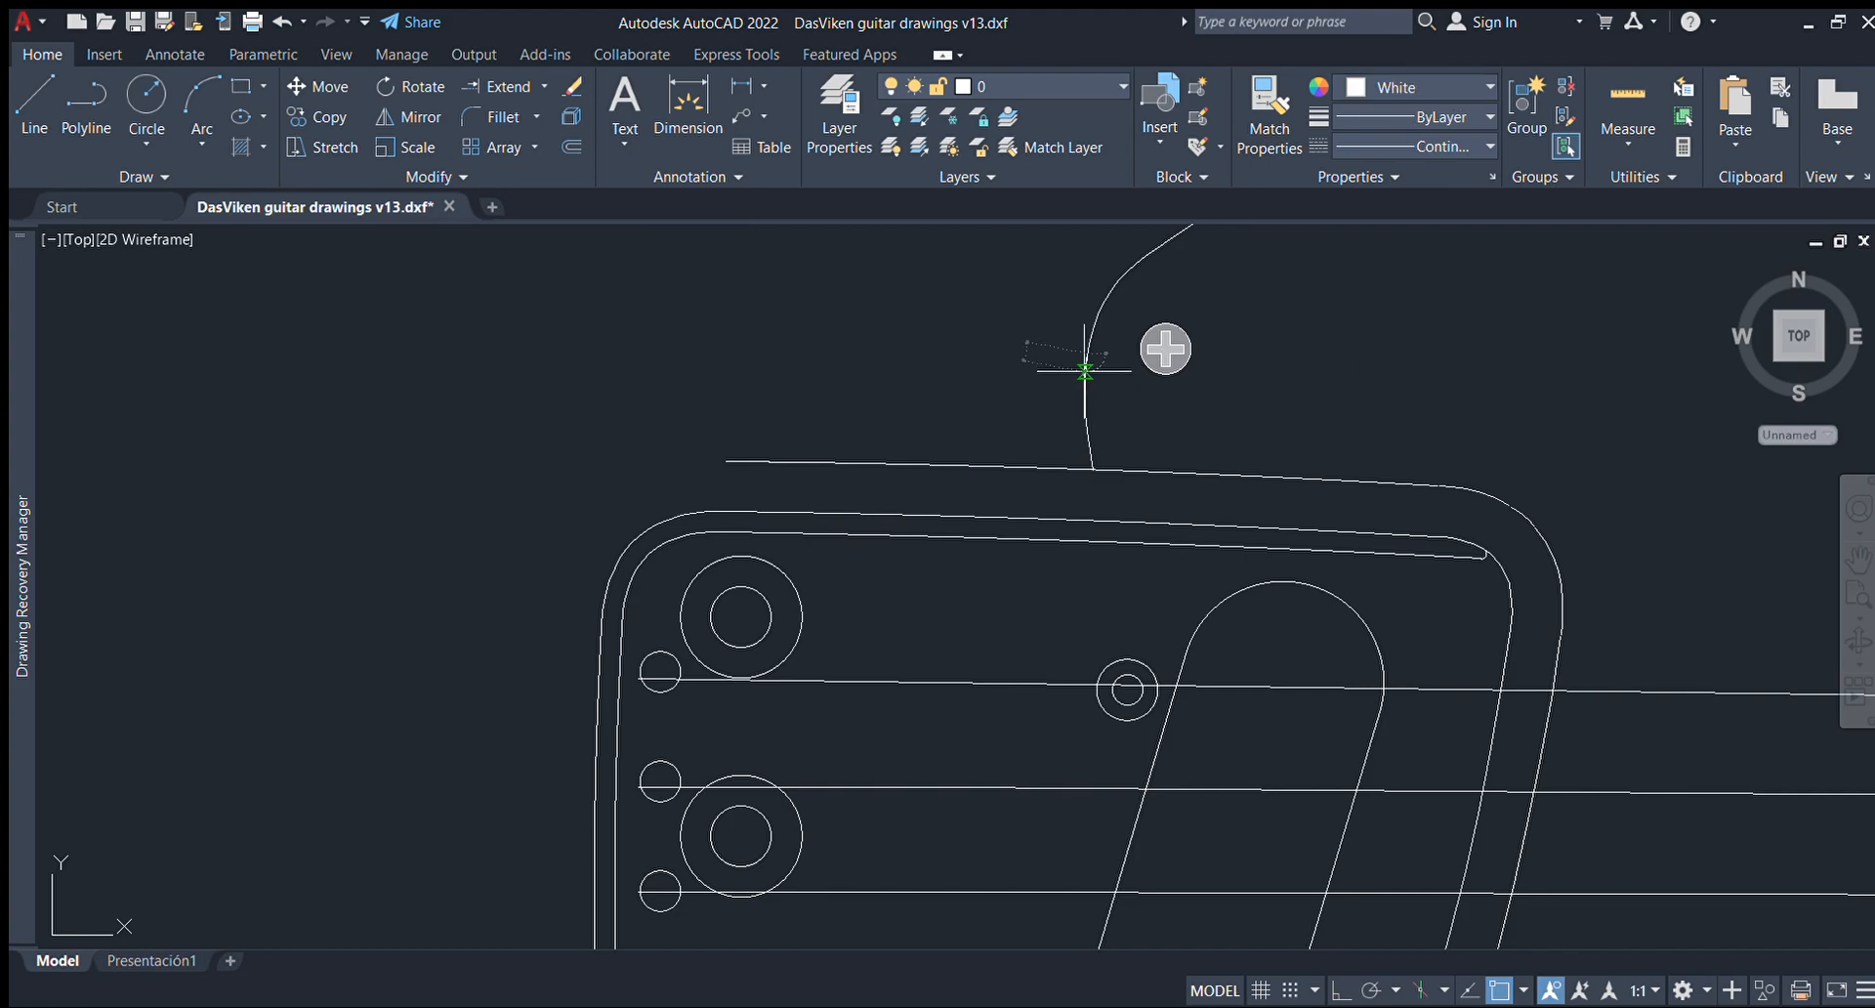
{"action": "scroll", "coordinate": [1052, 460], "scroll_direction": "up", "scroll_amount": 2}
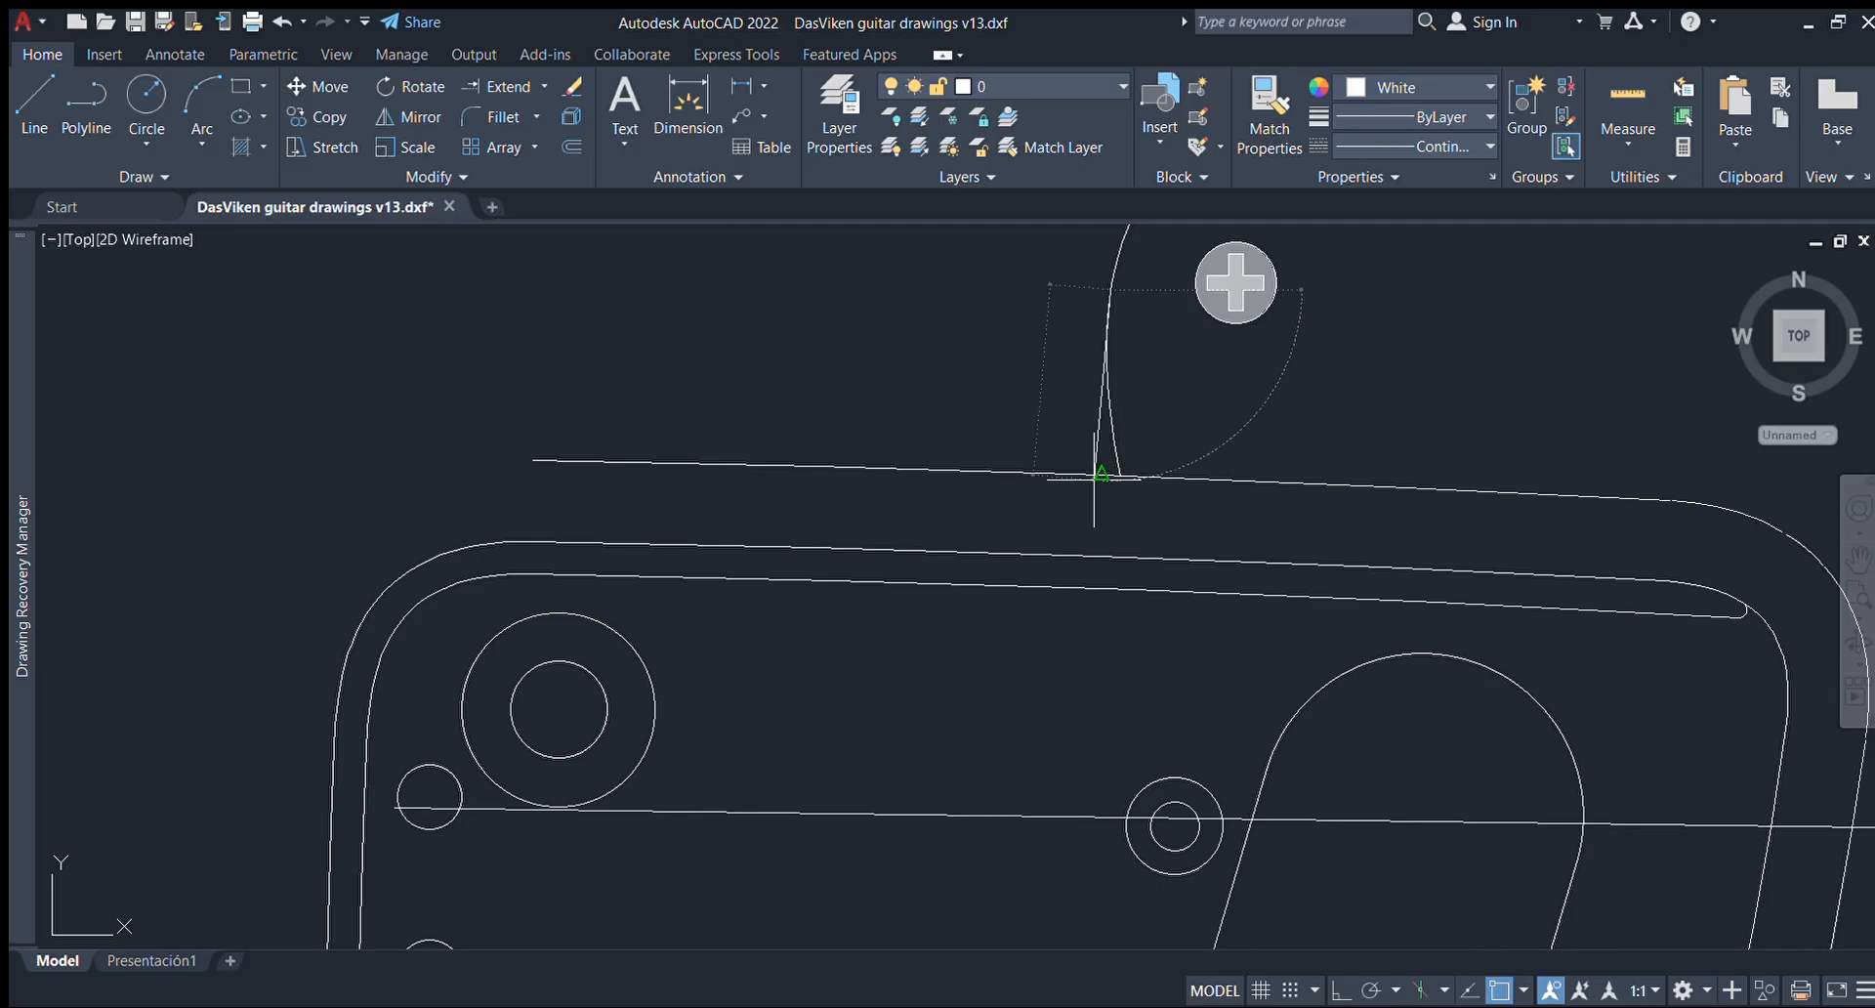
{"action": "key", "text": "Escape"}
{"action": "left_click", "coordinate": [1106, 445]}
{"action": "key", "text": "Escape"}
Trim and delete the curved extension that overlaps the new straight line.
{"action": "left_click", "coordinate": [539, 88]}
{"action": "left_click", "coordinate": [516, 122]}
{"action": "left_click", "coordinate": [1108, 441]}
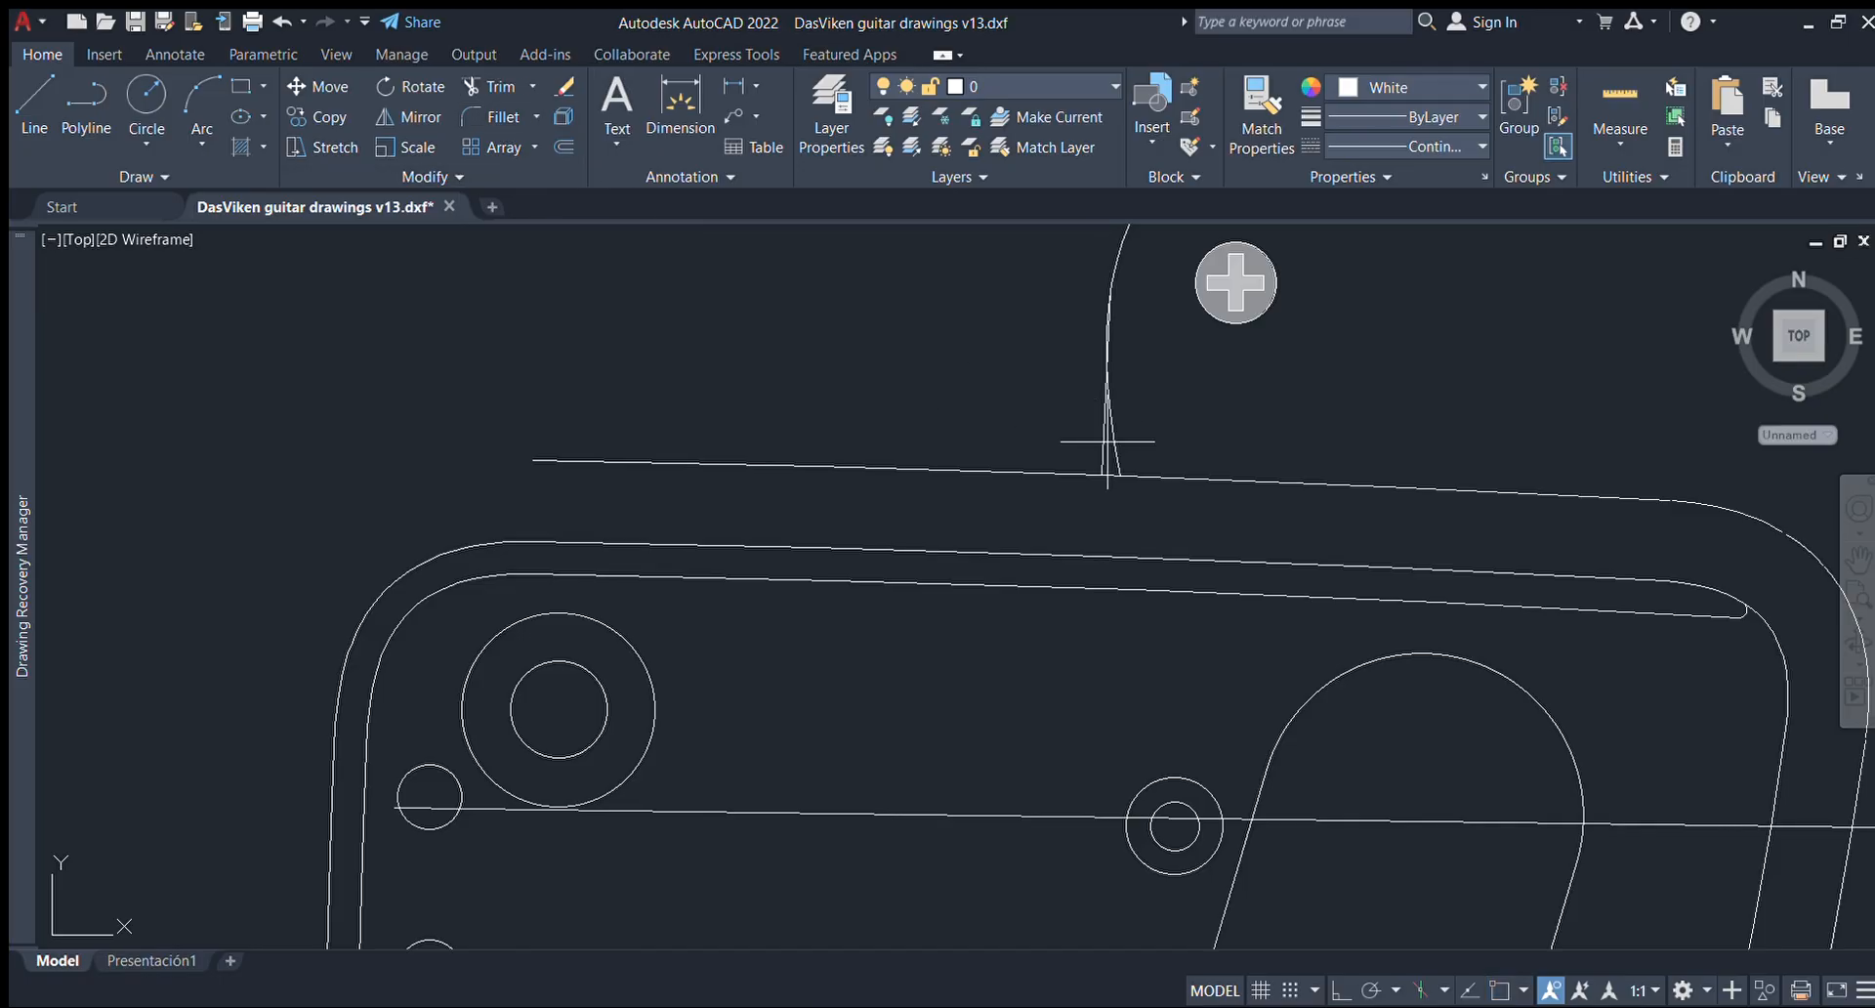
{"action": "scroll", "coordinate": [1124, 385], "scroll_direction": "up", "scroll_amount": 5}
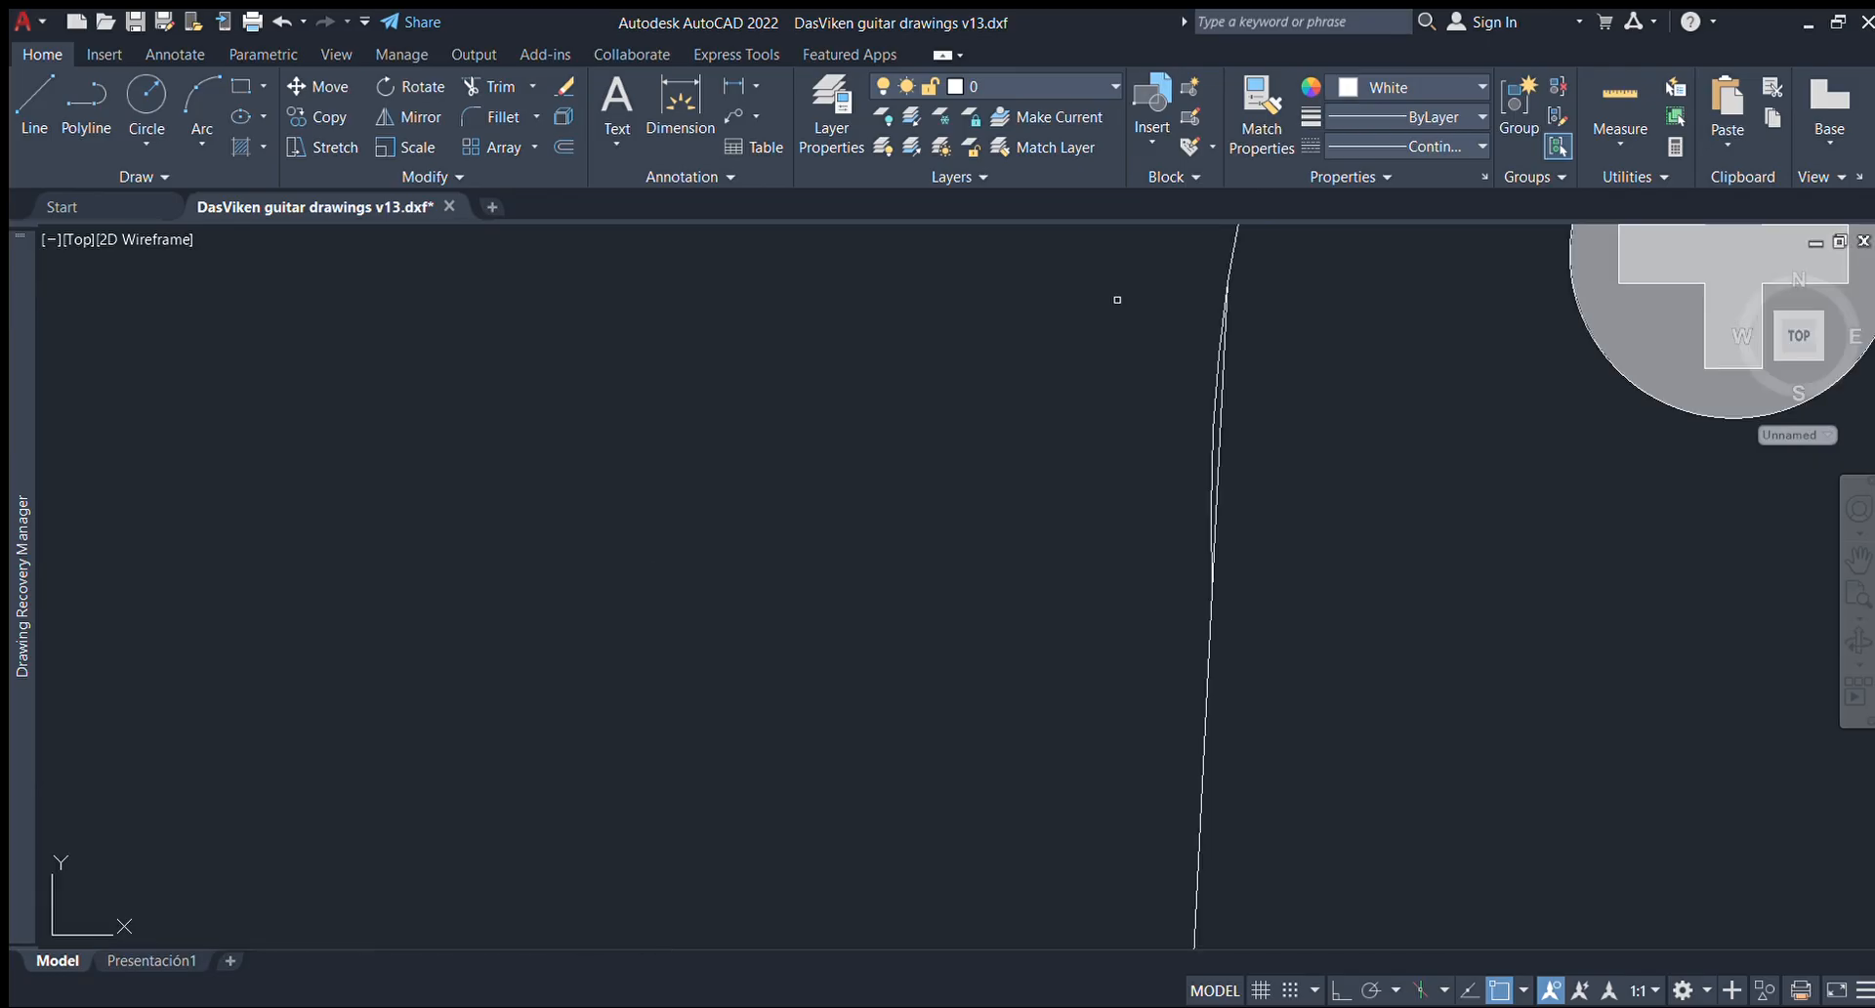
{"action": "left_click", "coordinate": [1214, 402]}
{"action": "left_click", "coordinate": [1186, 499]}
{"action": "left_click", "coordinate": [1370, 674]}
{"action": "key", "text": "Delete"}
Stretch the end of the upper pickguard curve so it meets the straight line without a gap.
{"action": "left_click", "coordinate": [1218, 518]}
{"action": "scroll", "coordinate": [1048, 510], "scroll_direction": "down", "scroll_amount": 3}
{"action": "left_click", "coordinate": [1111, 420]}
{"action": "scroll", "coordinate": [1102, 420], "scroll_direction": "up", "scroll_amount": 3}
{"action": "left_click", "coordinate": [1096, 450]}
{"action": "left_click", "coordinate": [1005, 389]}
{"action": "left_click", "coordinate": [1050, 419]}
{"action": "scroll", "coordinate": [1103, 440], "scroll_direction": "up", "scroll_amount": 3}
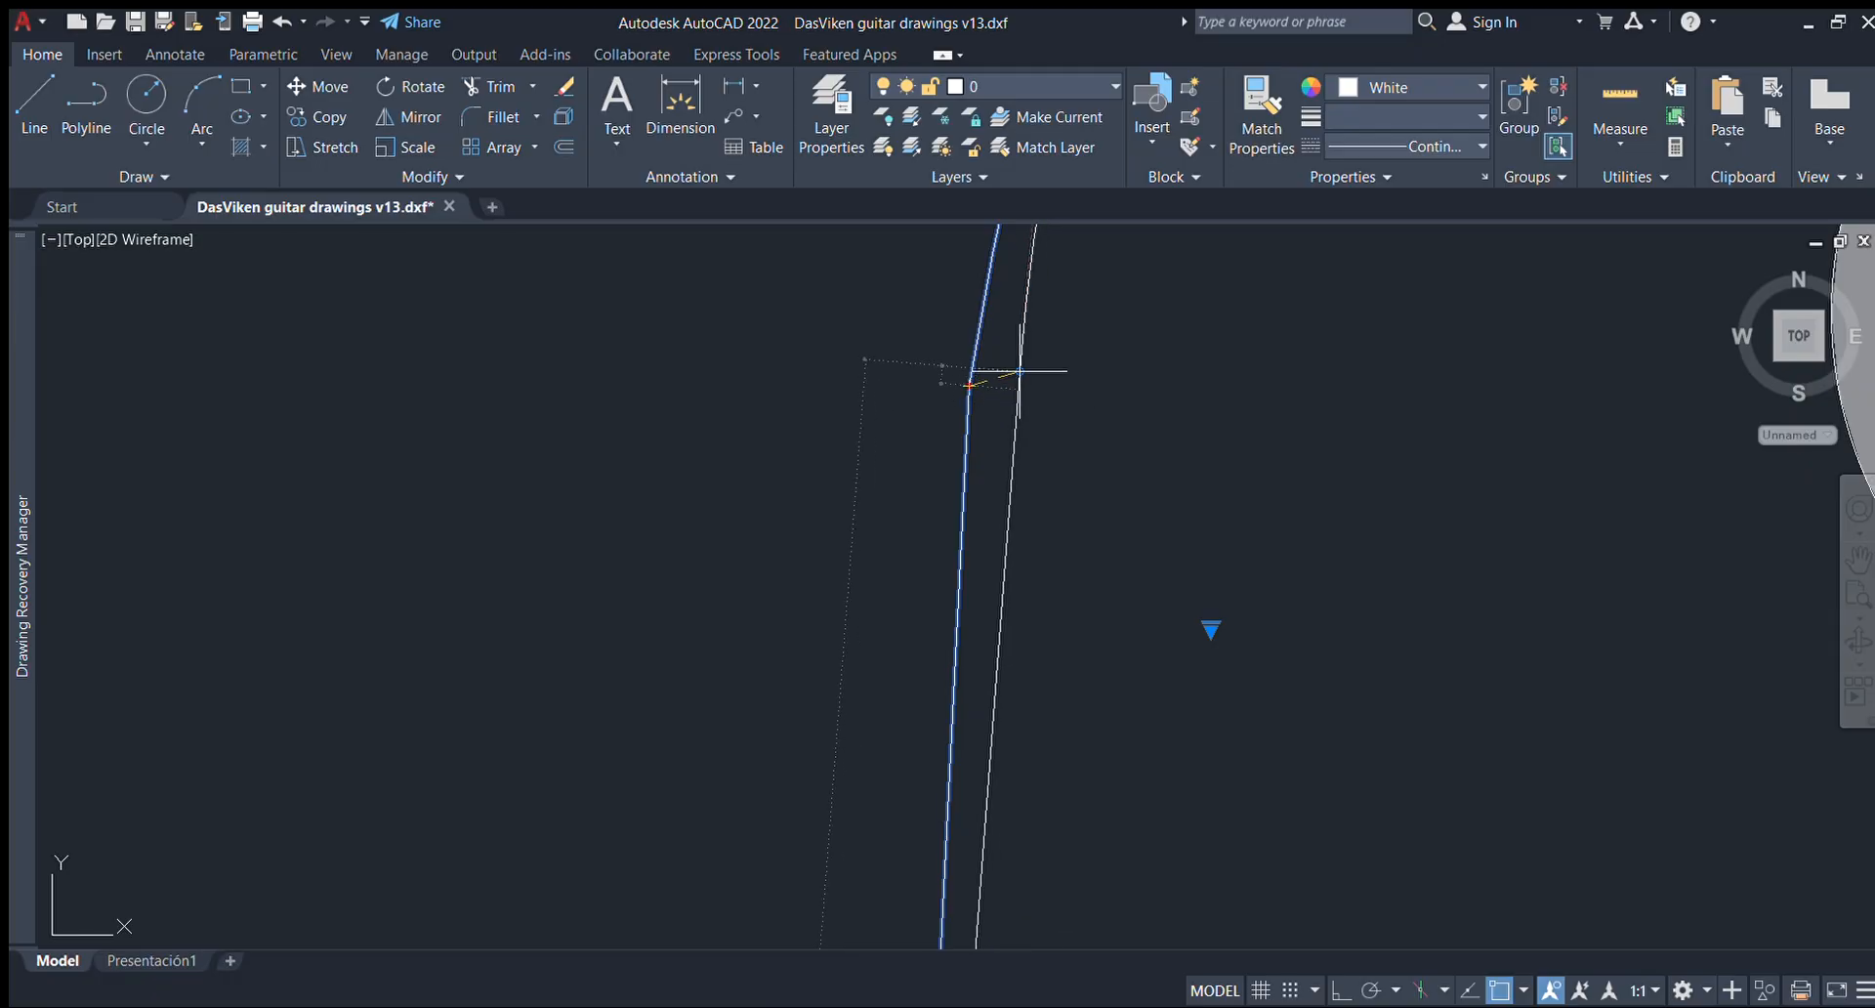
{"action": "left_click", "coordinate": [1032, 384]}
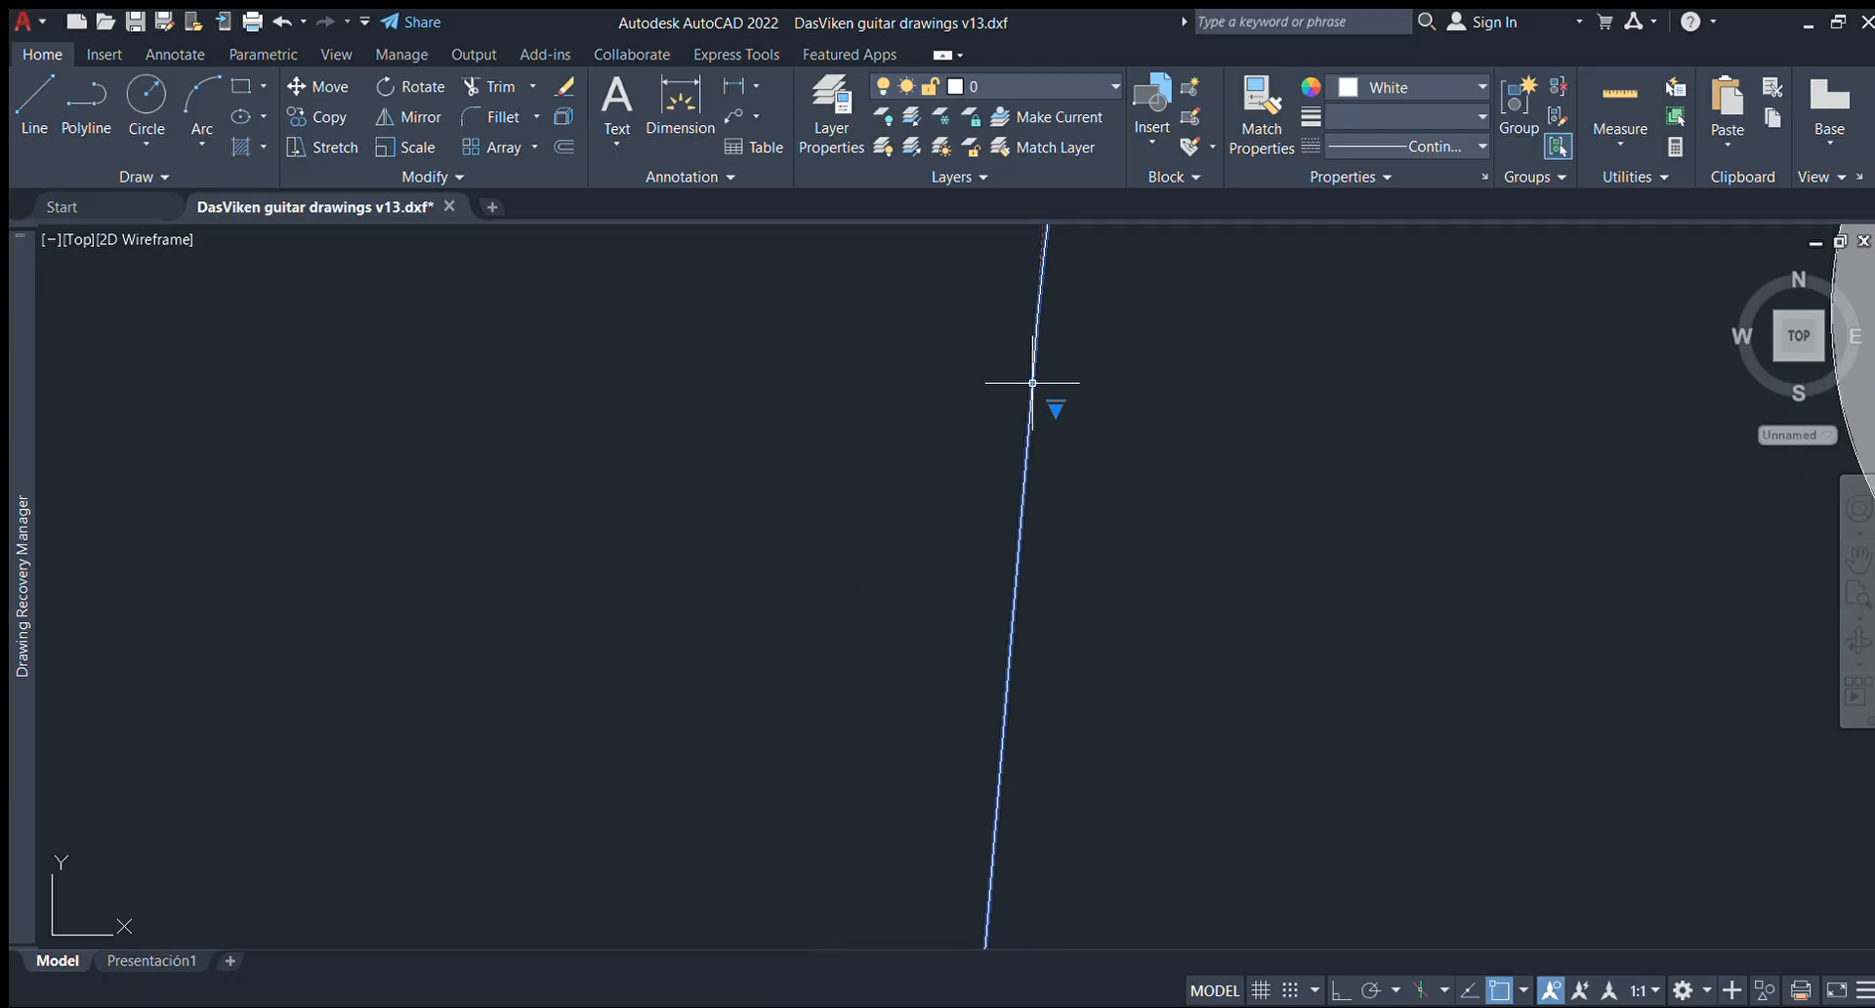
Trim off the part of the offset upper edge that runs past the straight line toward the tail of the bridge plate.
{"action": "scroll", "coordinate": [1079, 446], "scroll_direction": "down", "scroll_amount": 5}
{"action": "key", "text": "Escape"}
{"action": "scroll", "coordinate": [1170, 505], "scroll_direction": "down", "scroll_amount": 3}
{"action": "scroll", "coordinate": [1170, 505], "scroll_direction": "down", "scroll_amount": 3}
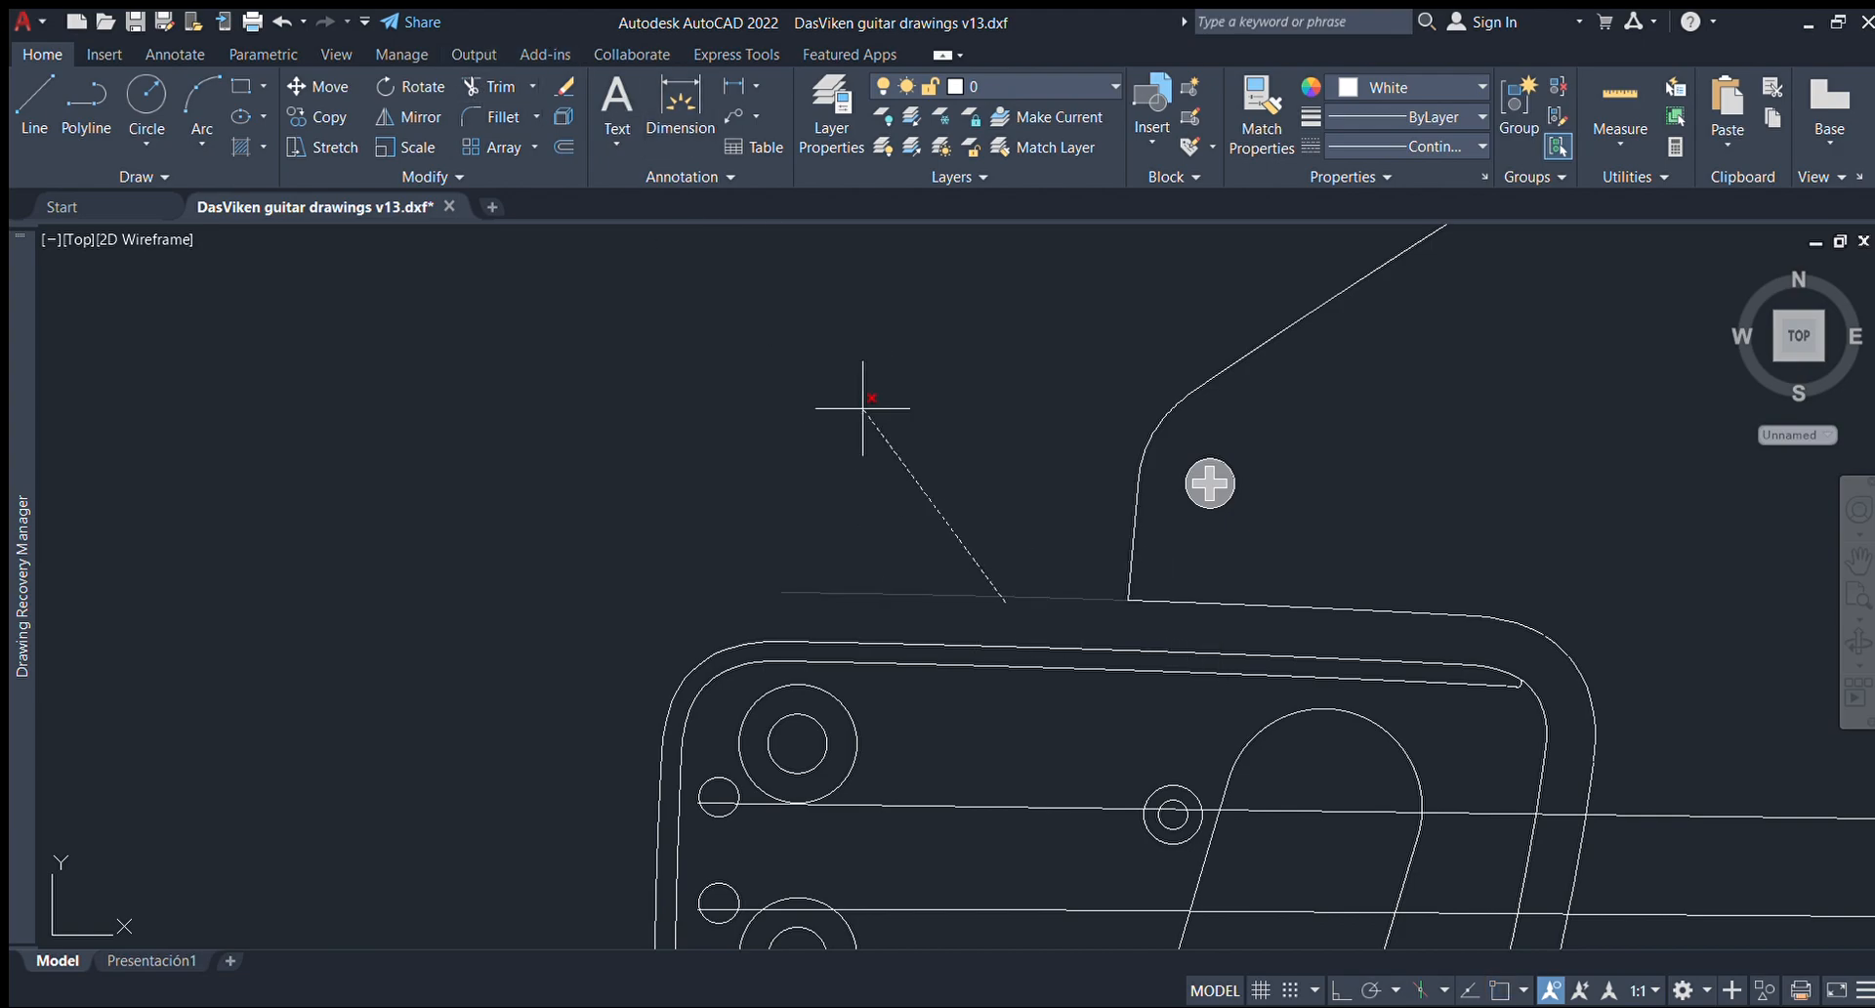
{"action": "scroll", "coordinate": [799, 390], "scroll_direction": "down", "scroll_amount": 10}
{"action": "scroll", "coordinate": [822, 405], "scroll_direction": "up", "scroll_amount": 2}
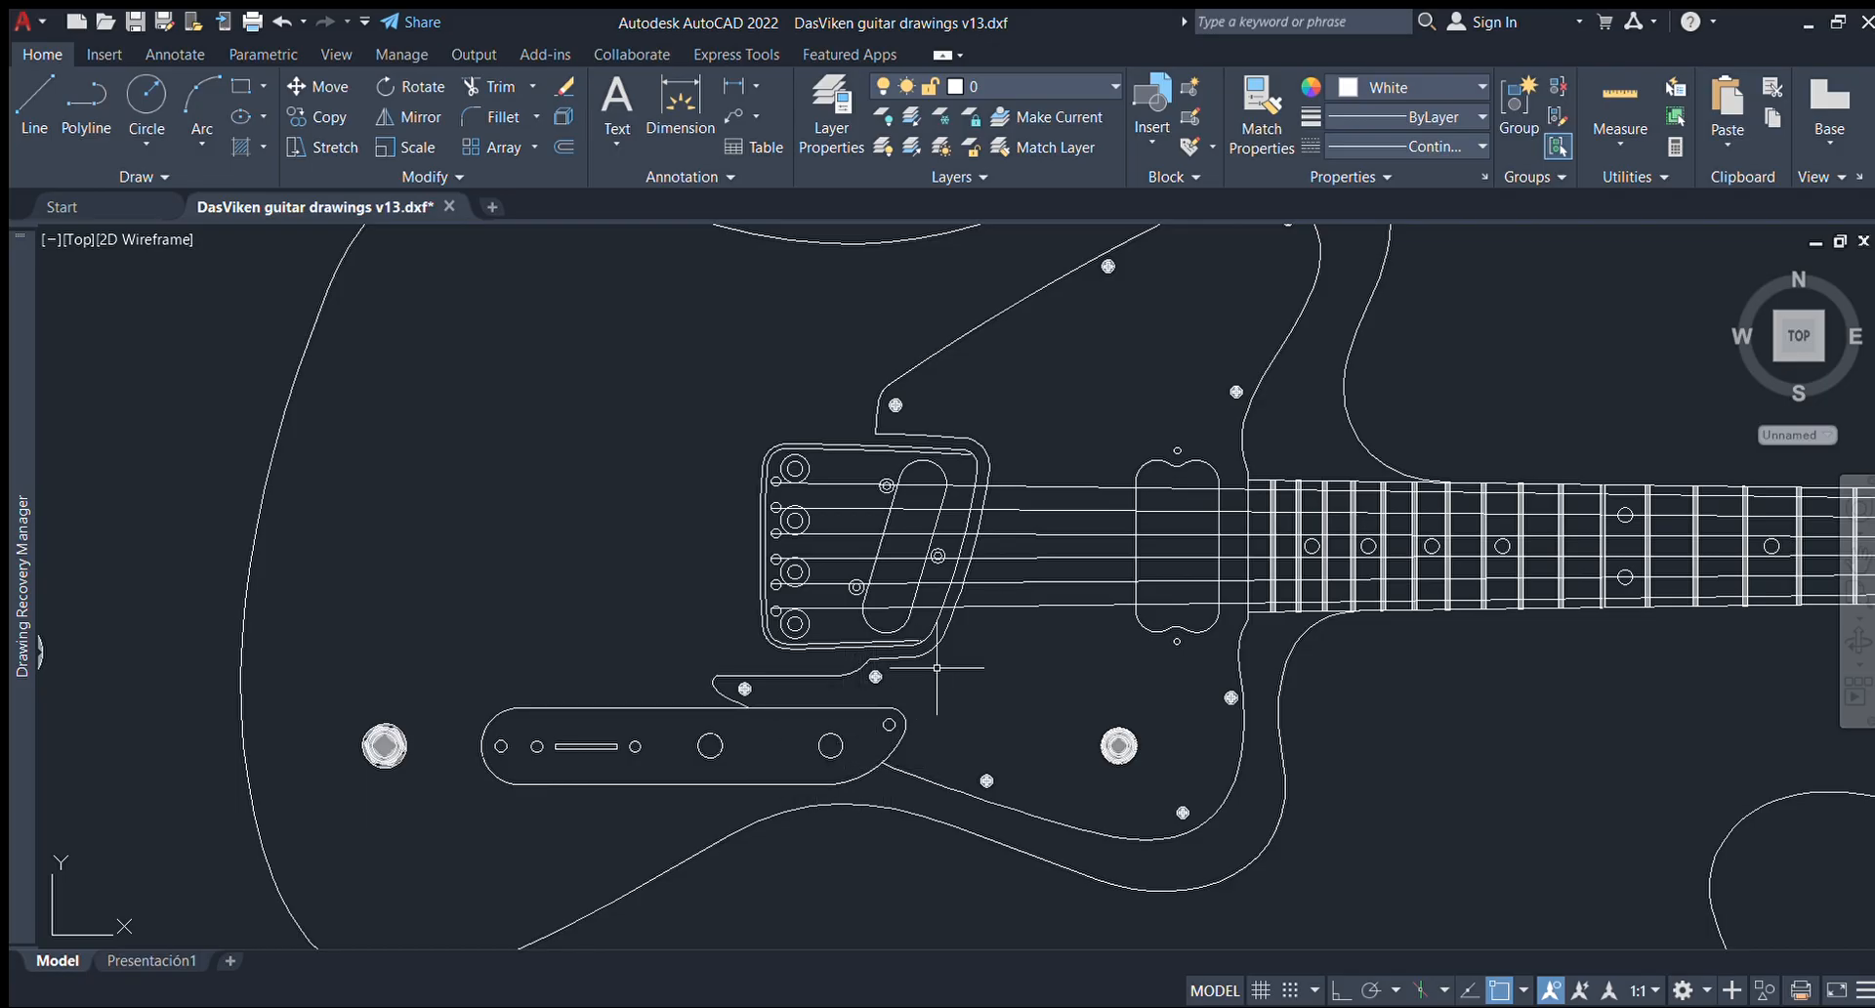
Copy the separate scroll-shaped headstock outline from the headstock library and paste it beyond the new guitar's neck.
{"action": "scroll", "coordinate": [981, 630], "scroll_direction": "down", "scroll_amount": 5}
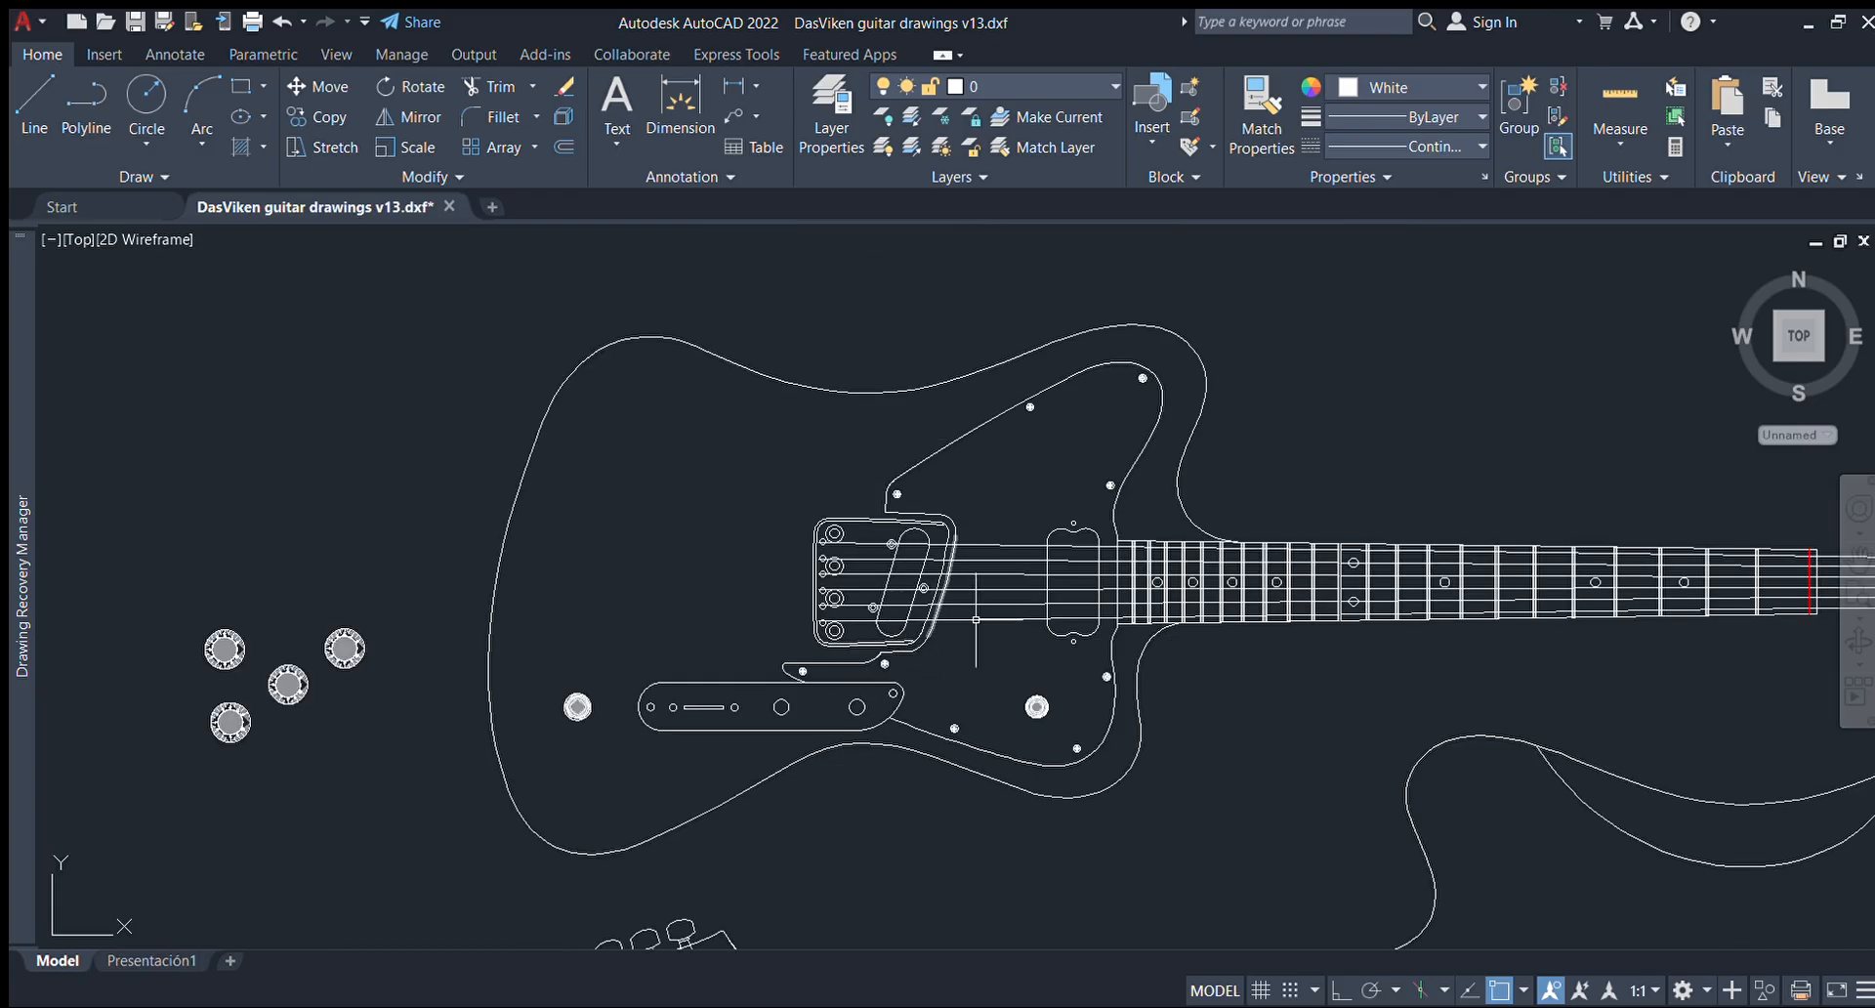
{"action": "middle_click_drag", "start_coordinate": [1093, 638], "coordinate": [991, 605]}
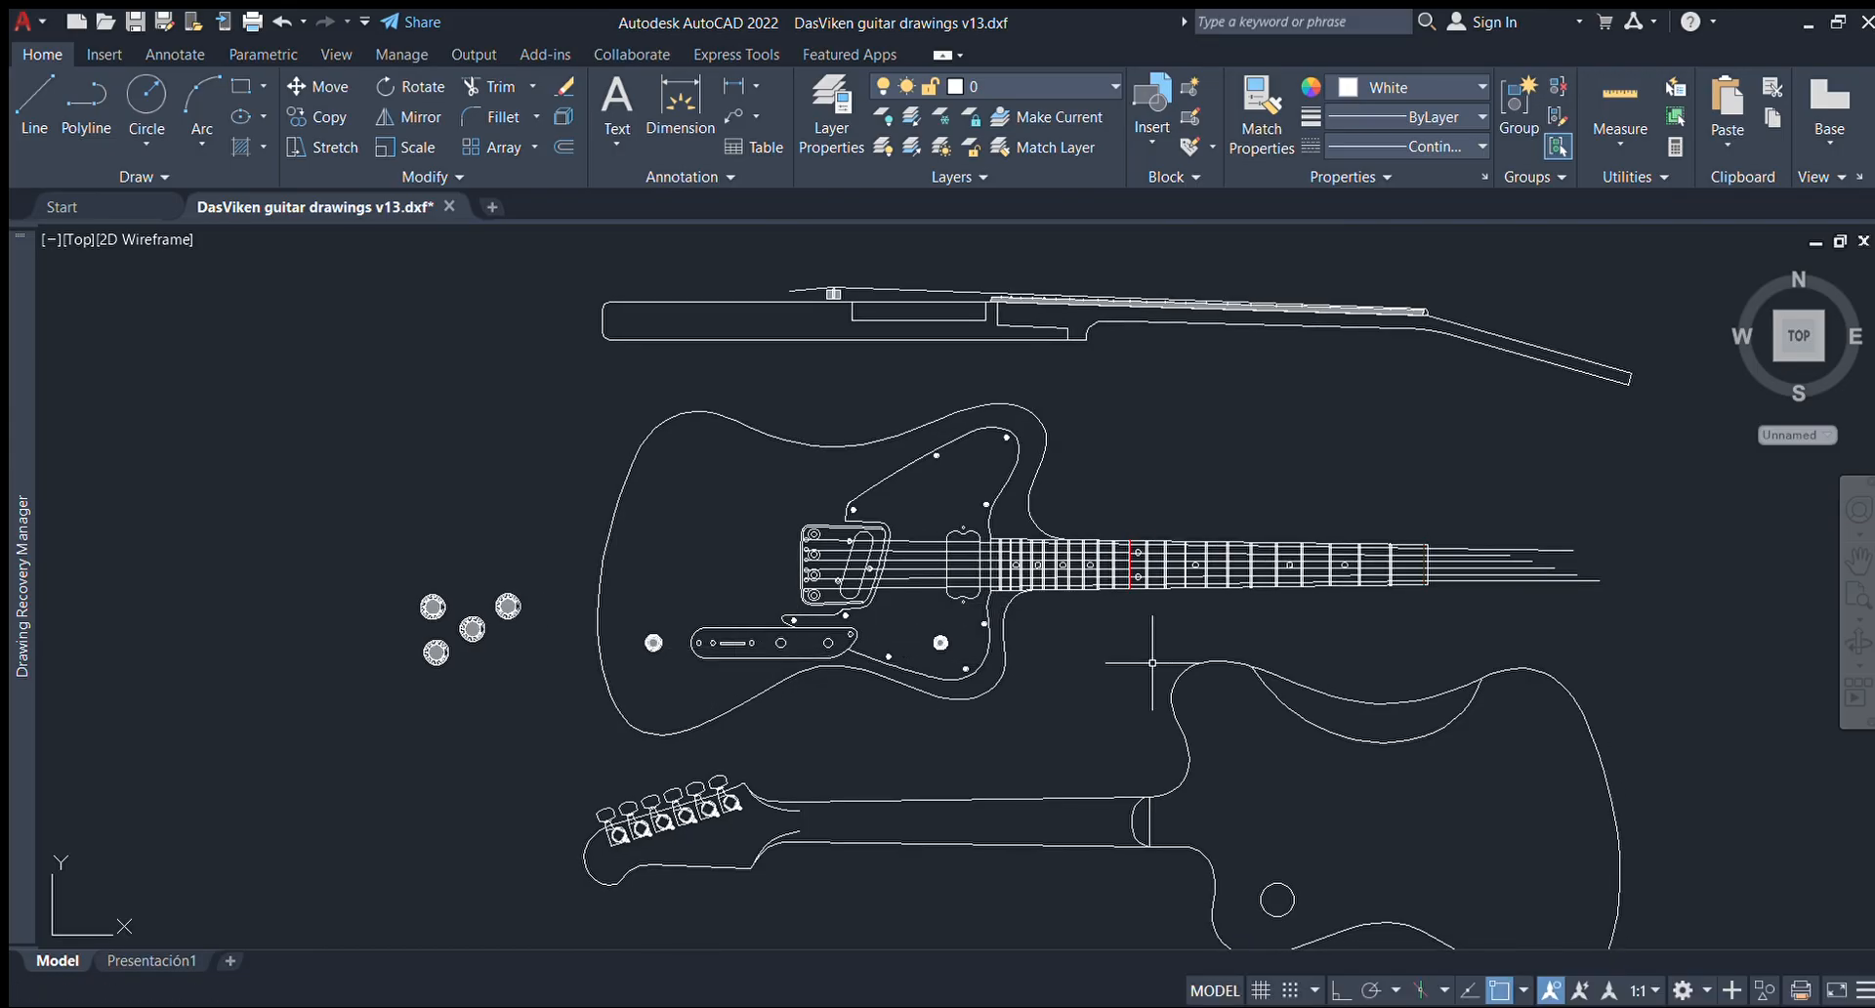
{"action": "scroll", "coordinate": [1215, 675], "scroll_direction": "down", "scroll_amount": 2}
{"action": "scroll", "coordinate": [1215, 675], "scroll_direction": "down", "scroll_amount": 5}
{"action": "middle_click_drag", "start_coordinate": [1174, 648], "coordinate": [1156, 607]}
{"action": "scroll", "coordinate": [1156, 607], "scroll_direction": "down", "scroll_amount": 1}
{"action": "mouse_move", "coordinate": [1157, 612]}
{"action": "middle_mouse_down"}
{"action": "mouse_move", "coordinate": [1344, 289]}
{"action": "mouse_move", "coordinate": [1316, 315]}
{"action": "middle_mouse_up"}
{"action": "scroll", "coordinate": [1186, 521], "scroll_direction": "up", "scroll_amount": 8}
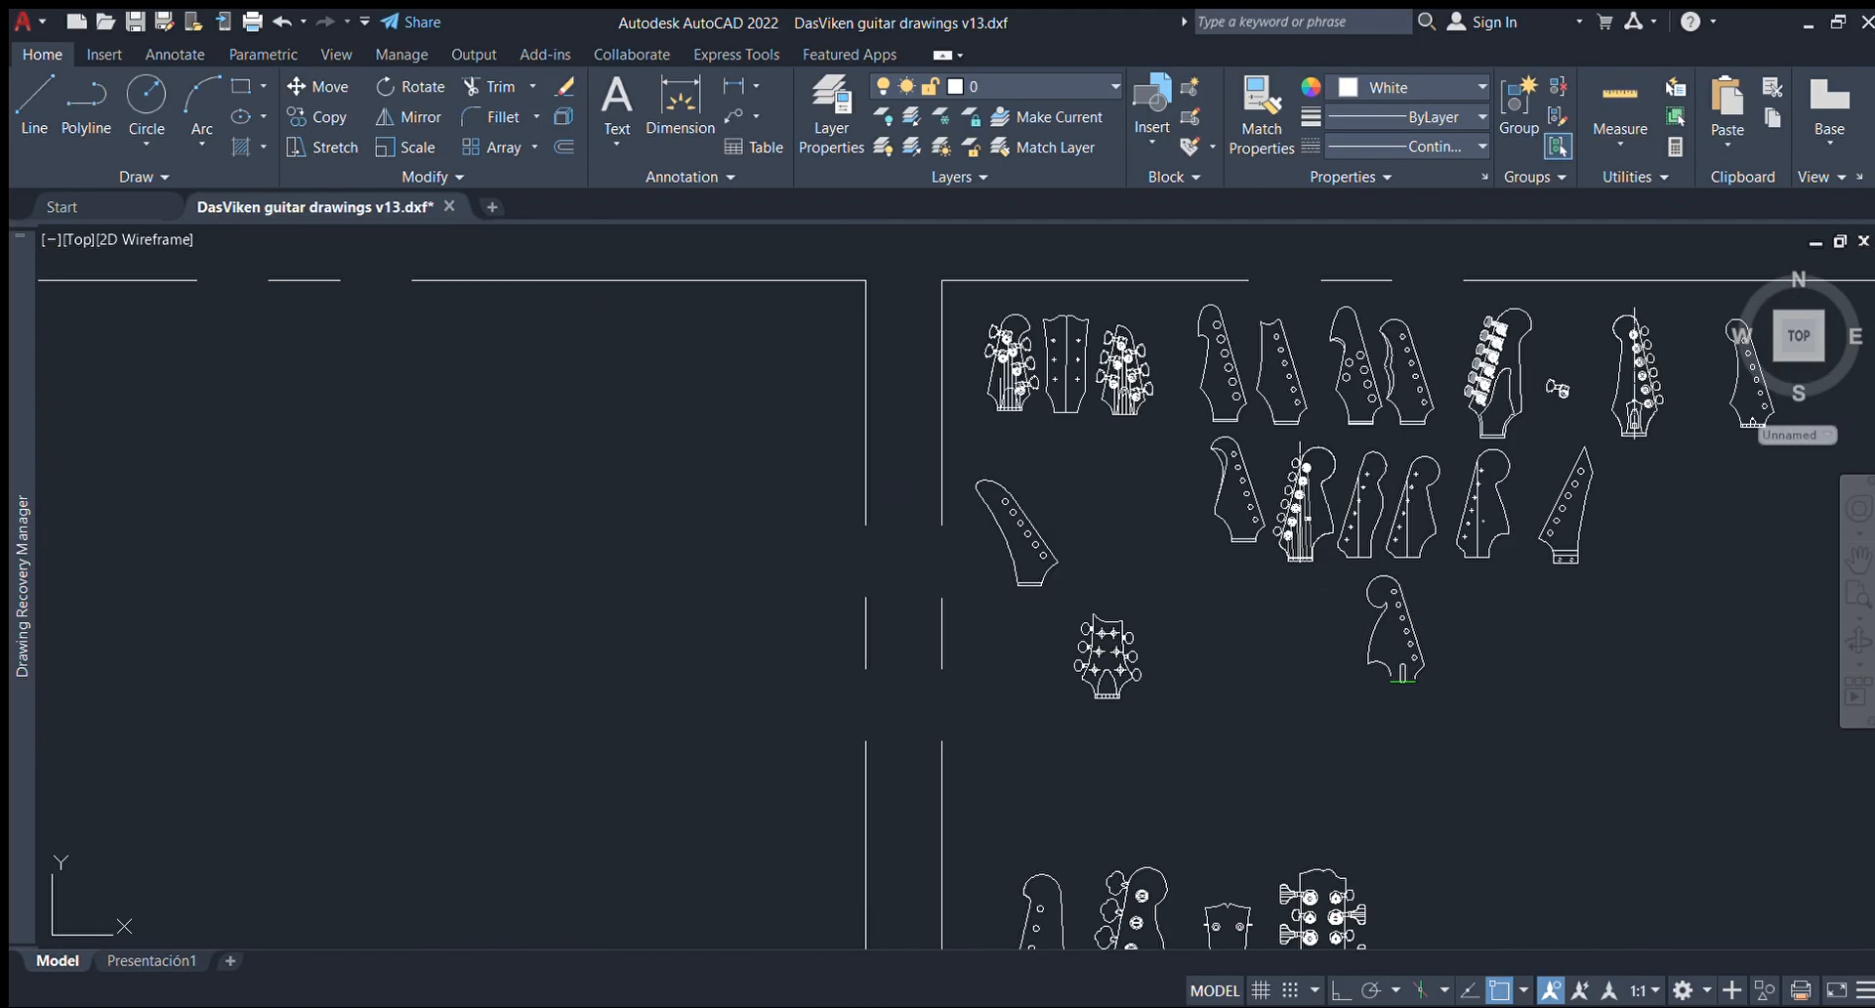
{"action": "middle_click_drag", "start_coordinate": [1524, 630], "coordinate": [1332, 661]}
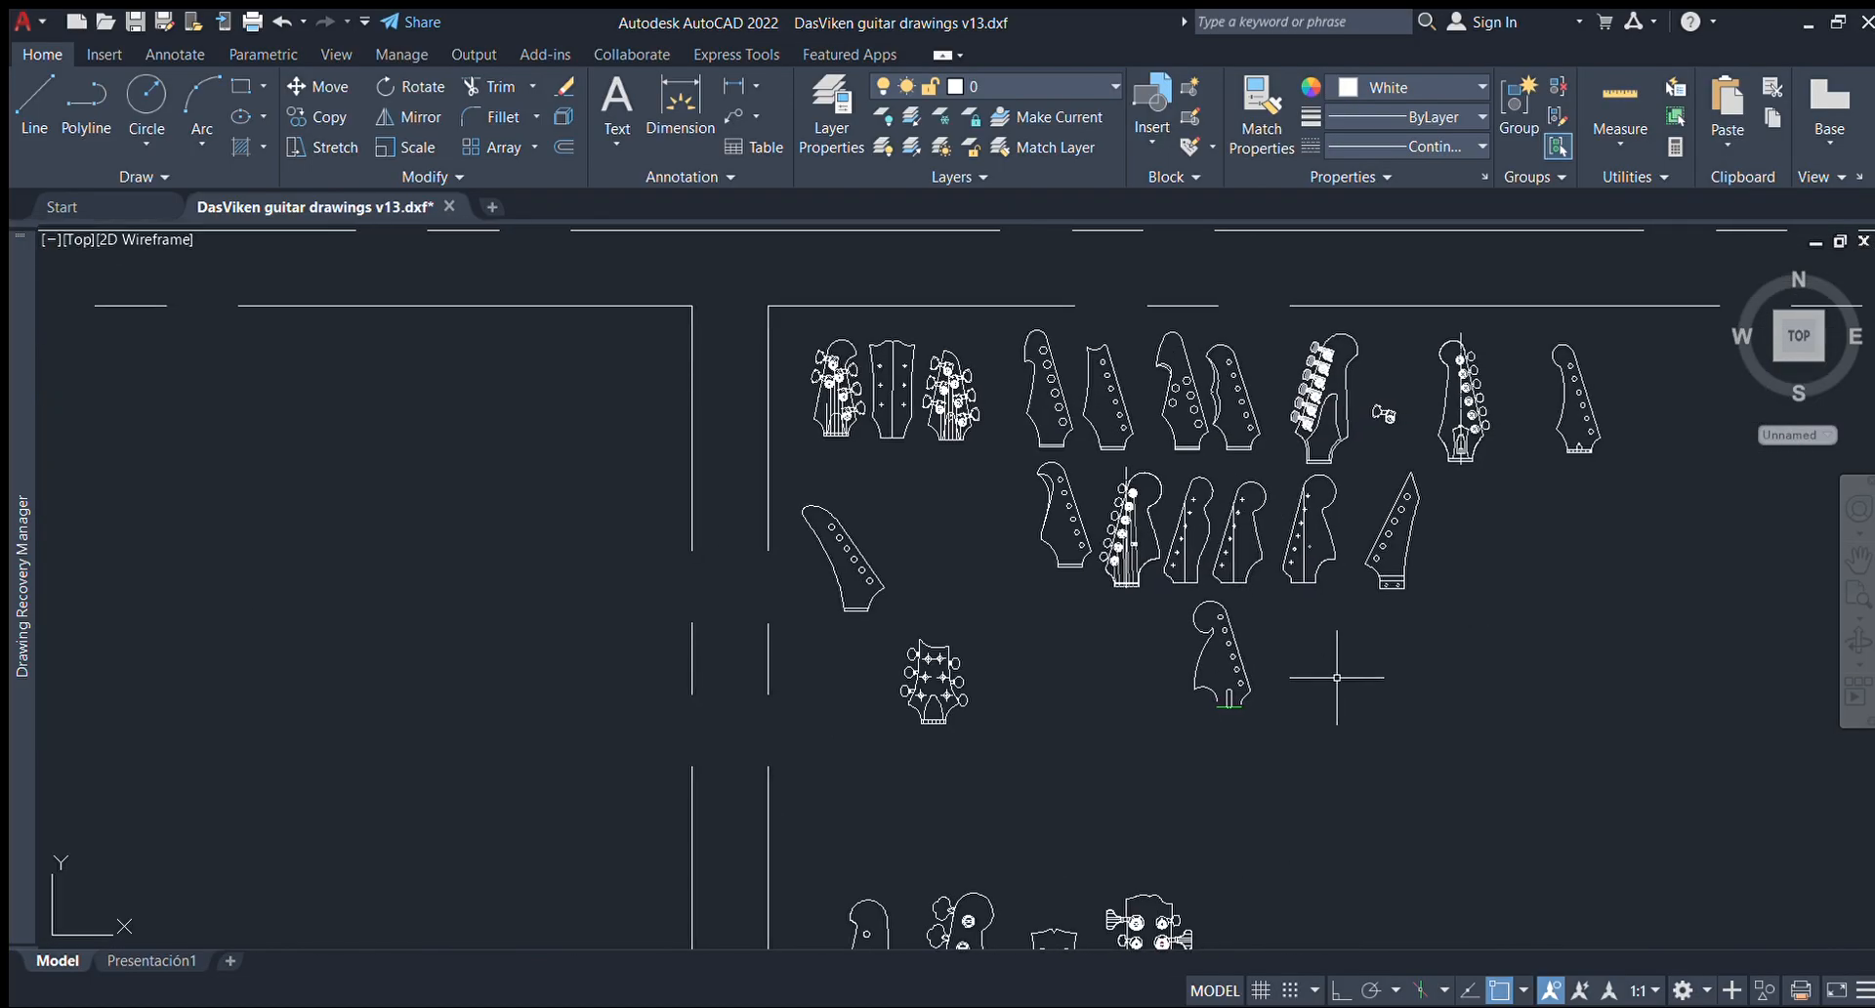
{"action": "left_click", "coordinate": [1318, 759]}
{"action": "left_click", "coordinate": [1108, 548]}
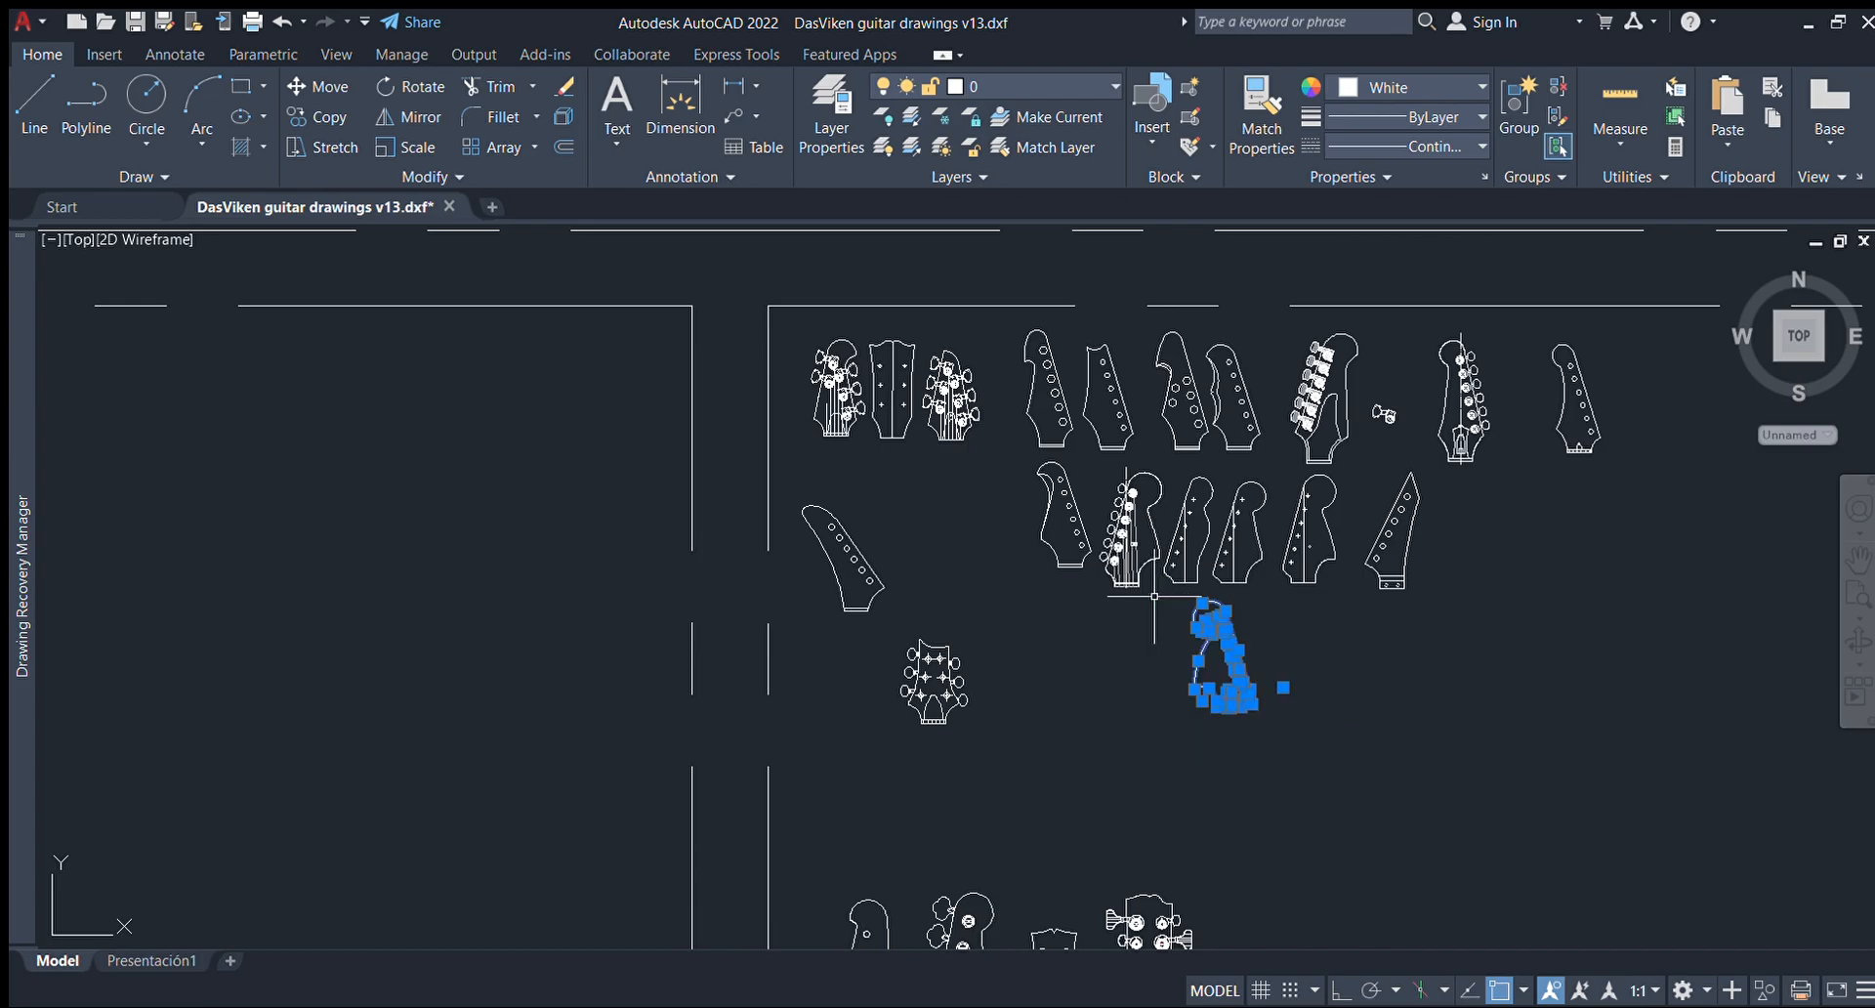
{"action": "scroll", "coordinate": [1196, 667], "scroll_direction": "down", "scroll_amount": 12}
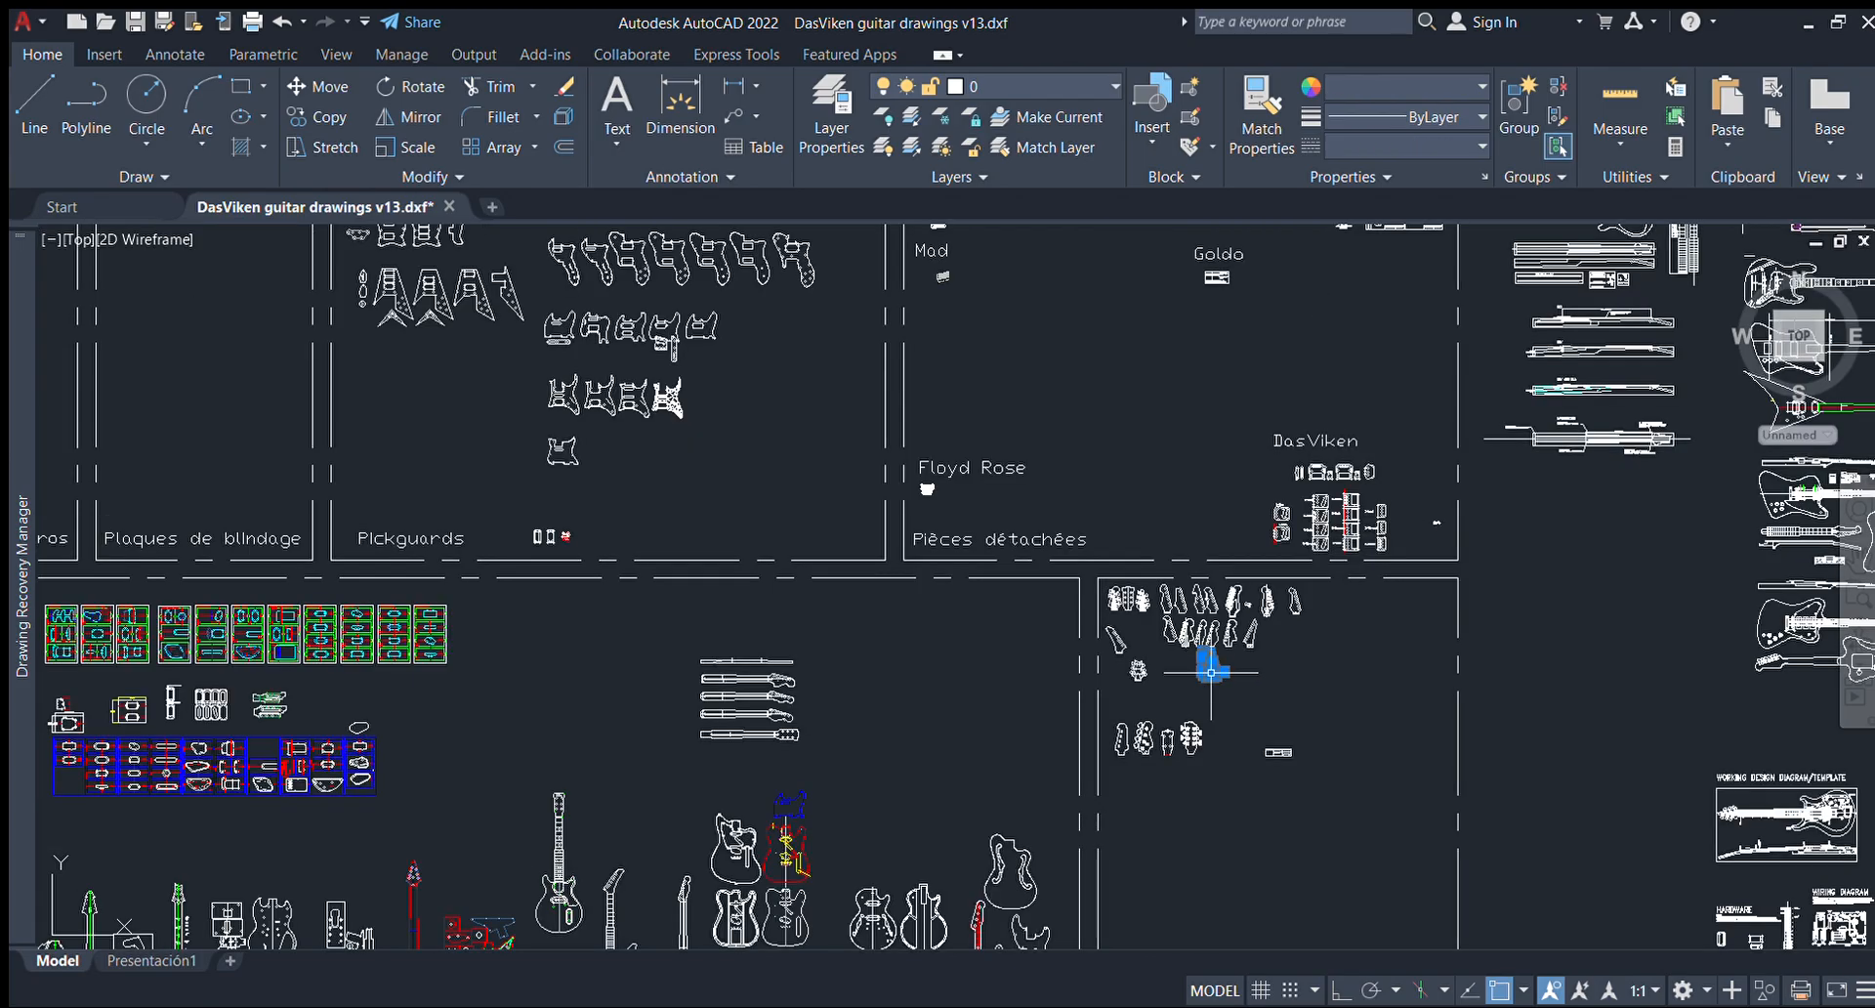
{"action": "scroll", "coordinate": [1206, 376], "scroll_direction": "up", "scroll_amount": 6}
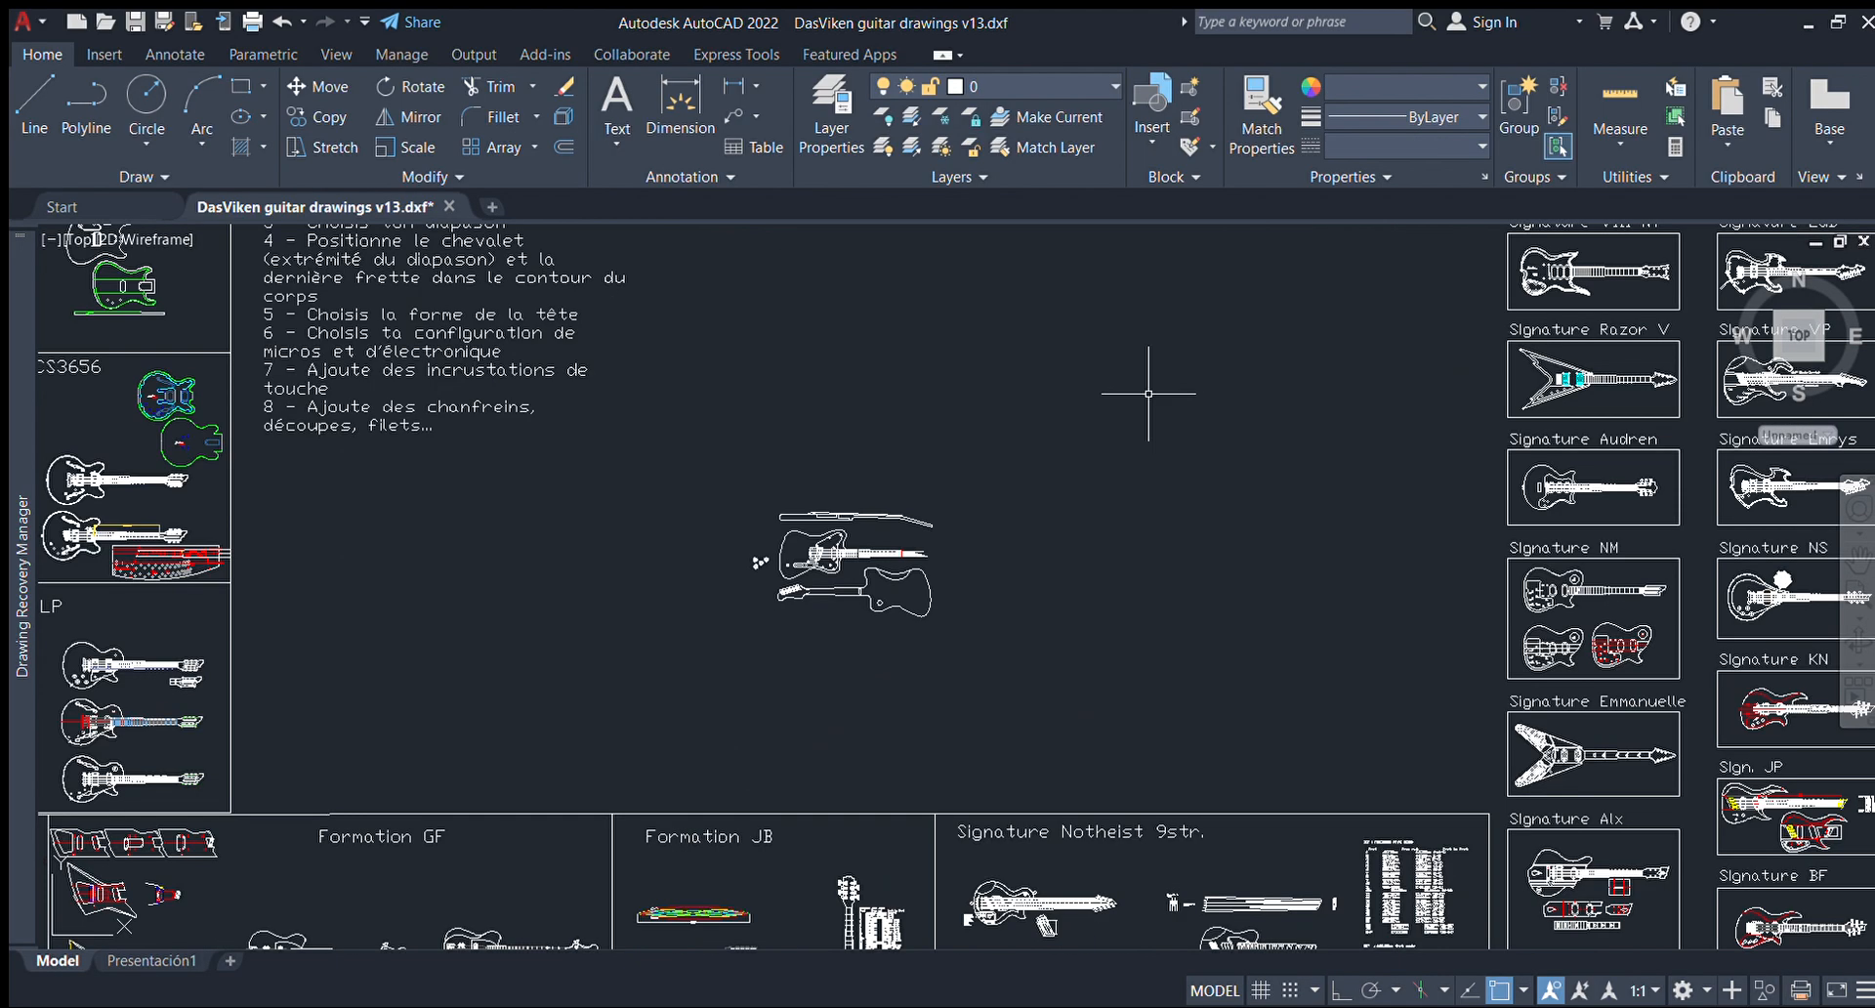
{"action": "scroll", "coordinate": [825, 547], "scroll_direction": "up", "scroll_amount": 6}
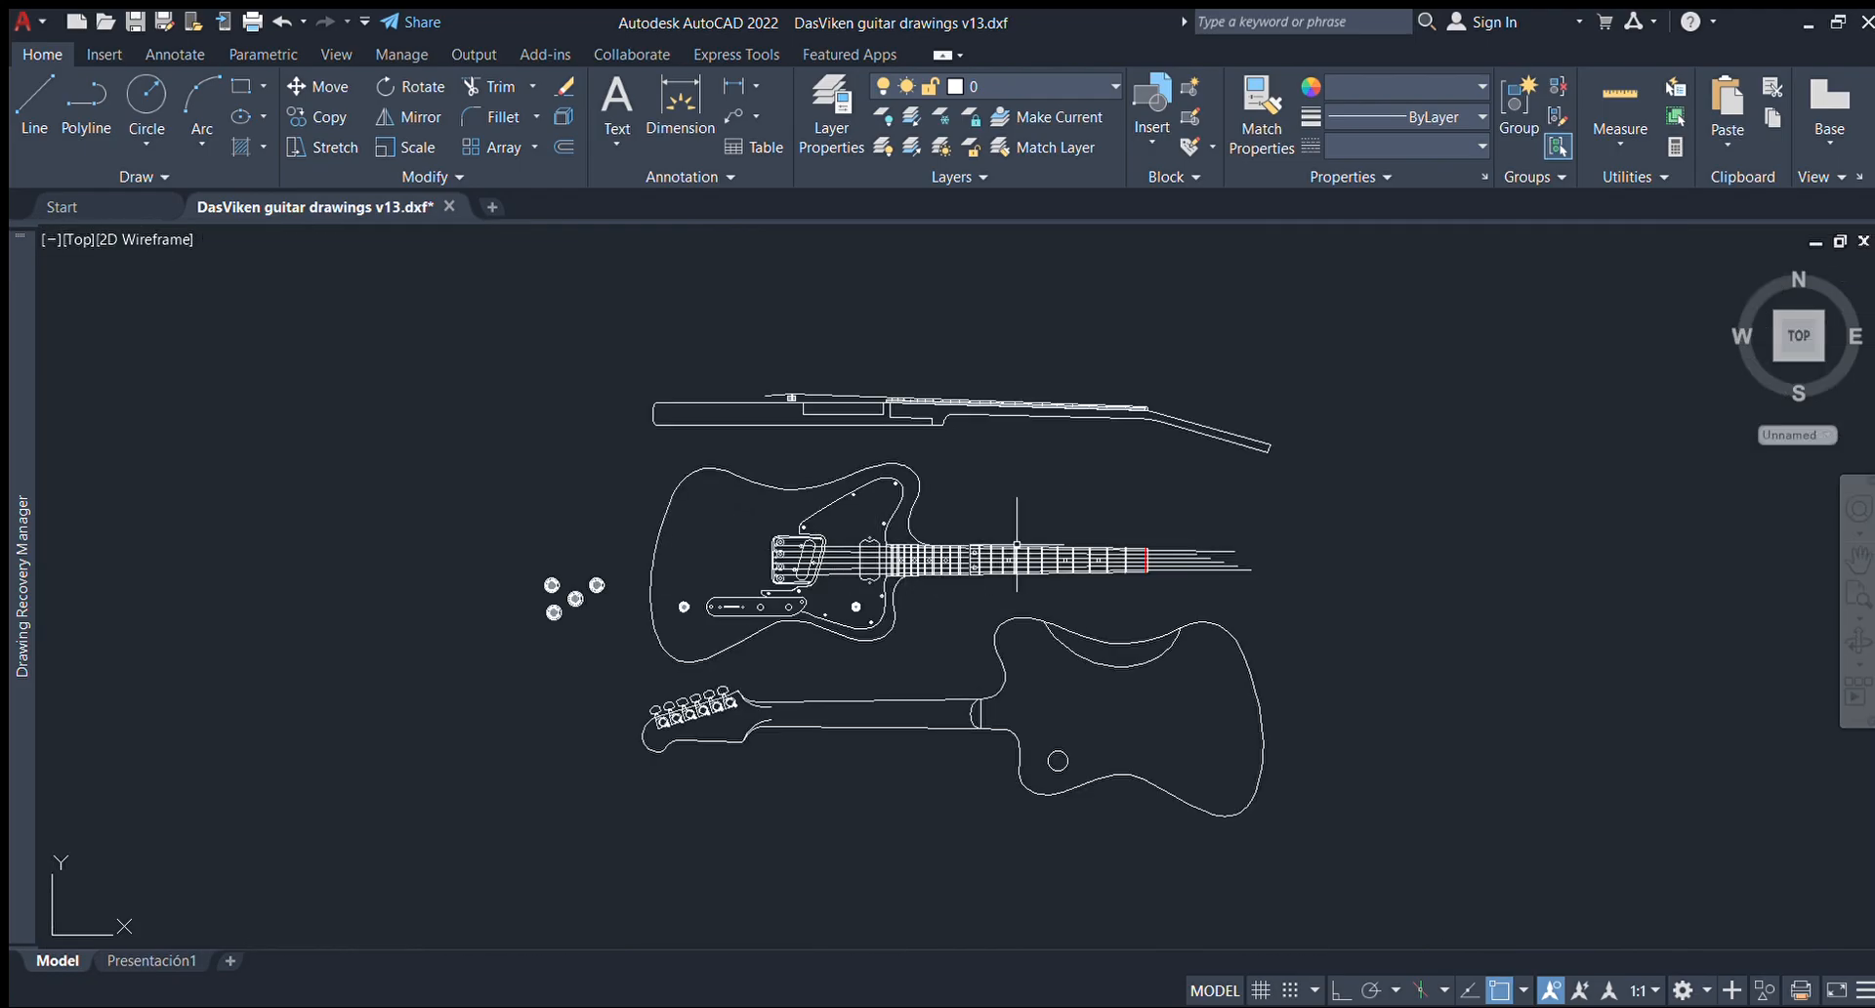
Rotate the pasted headstock a quarter turn clockwise so it points away from the neck.
{"action": "left_click", "coordinate": [1501, 617]}
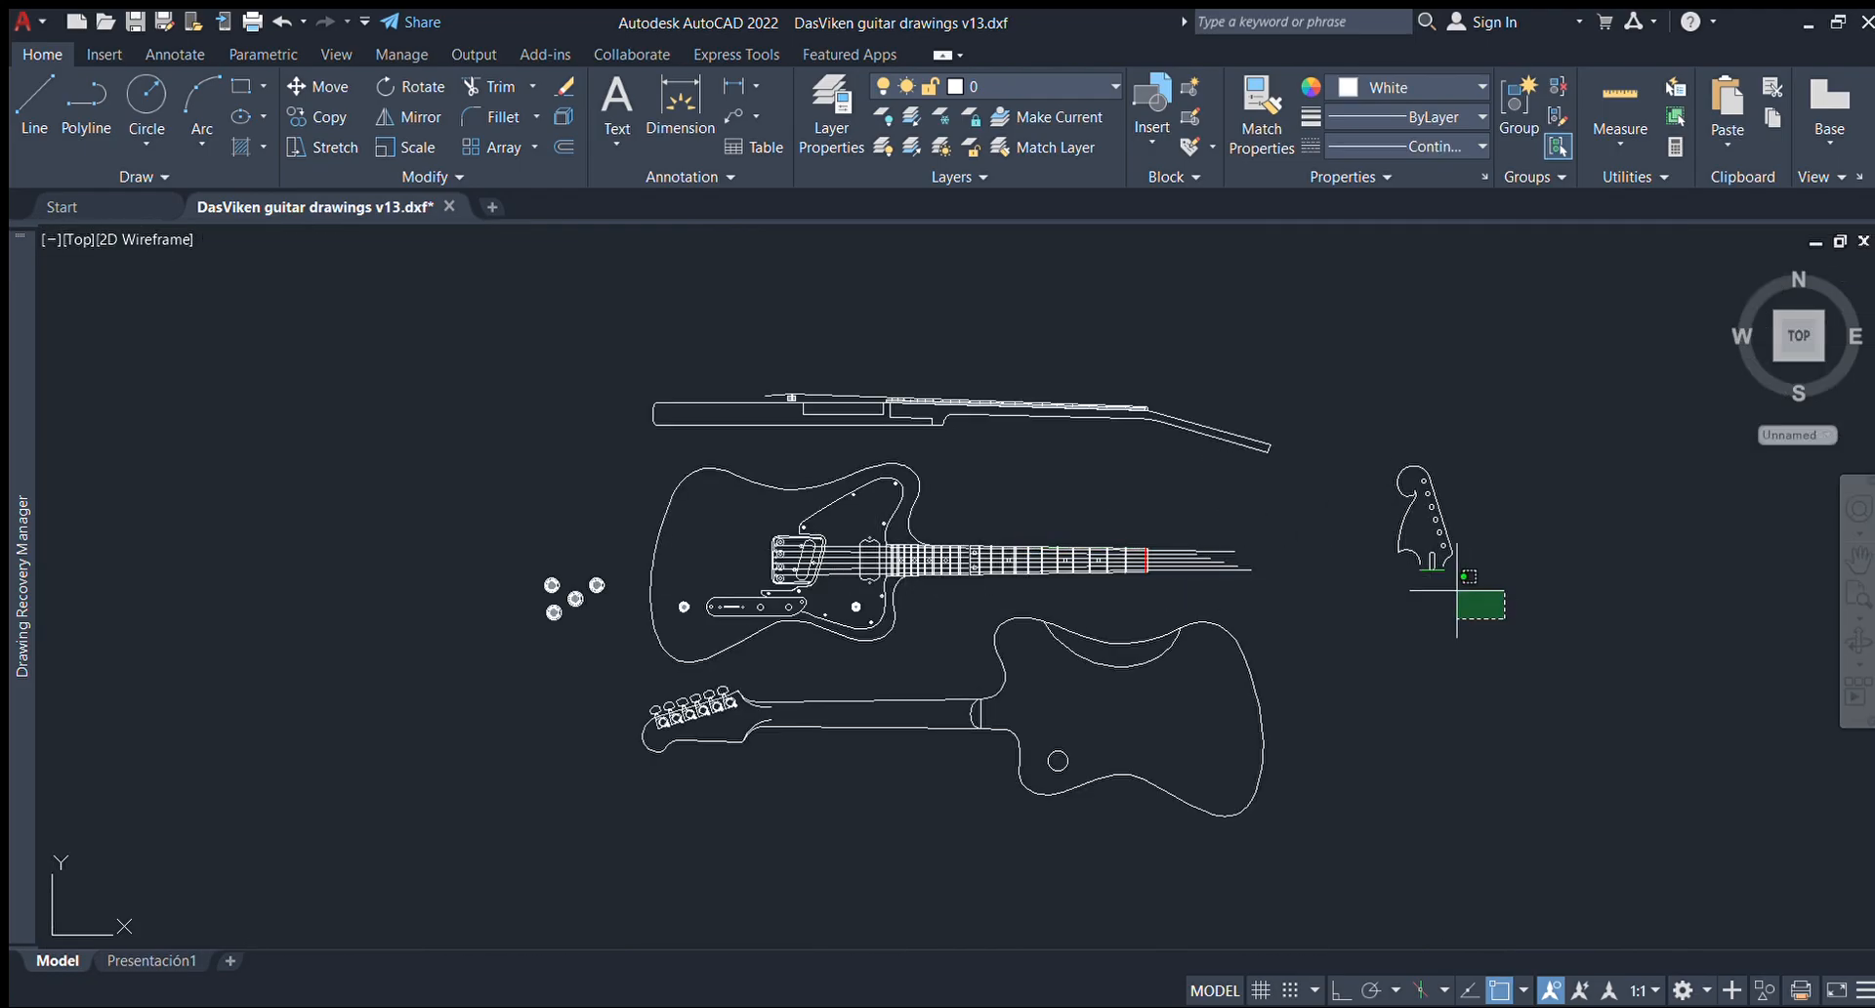
{"action": "left_click", "coordinate": [1377, 426]}
{"action": "type", "text": "ro"}
{"action": "key", "text": "Return"}
{"action": "left_click", "coordinate": [1442, 607]}
{"action": "left_click", "coordinate": [1372, 752]}
Try to move the rotated headstock by its truss rod slot end onto the nut end of the fretboard.
{"action": "left_click", "coordinate": [1636, 655]}
{"action": "left_click", "coordinate": [1426, 513]}
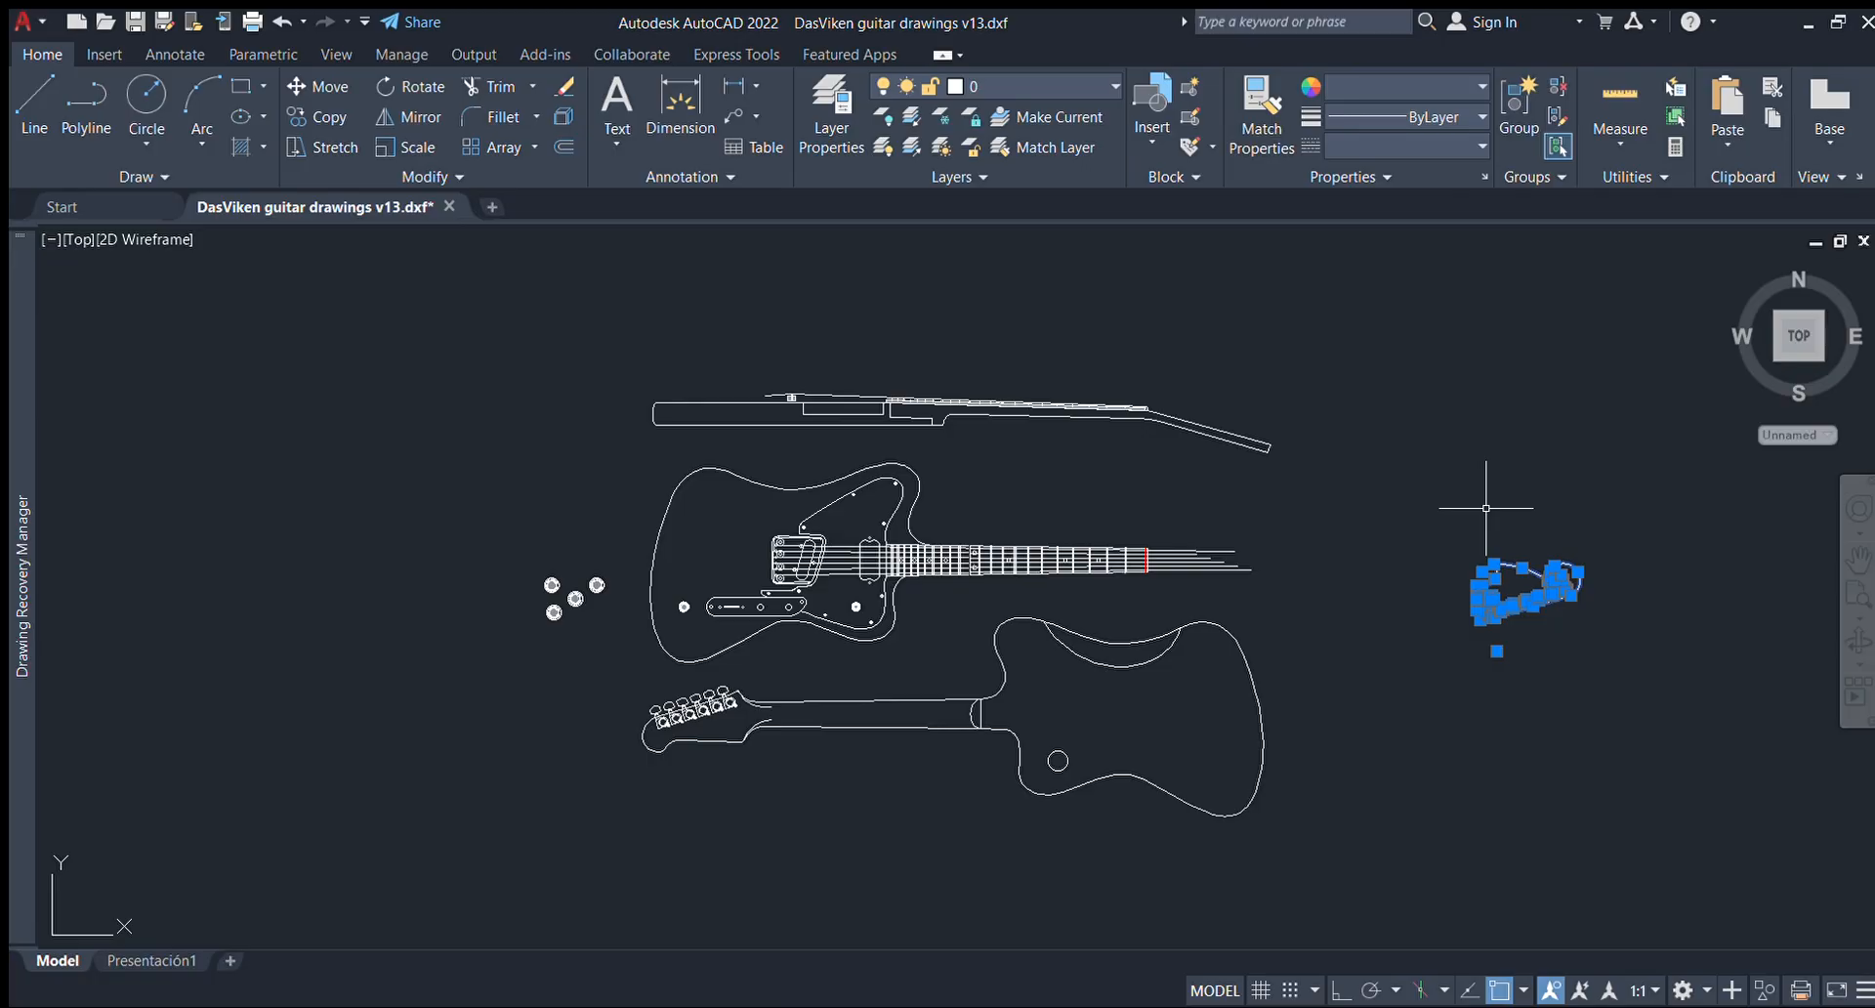
{"action": "scroll", "coordinate": [1489, 610], "scroll_direction": "up", "scroll_amount": 8}
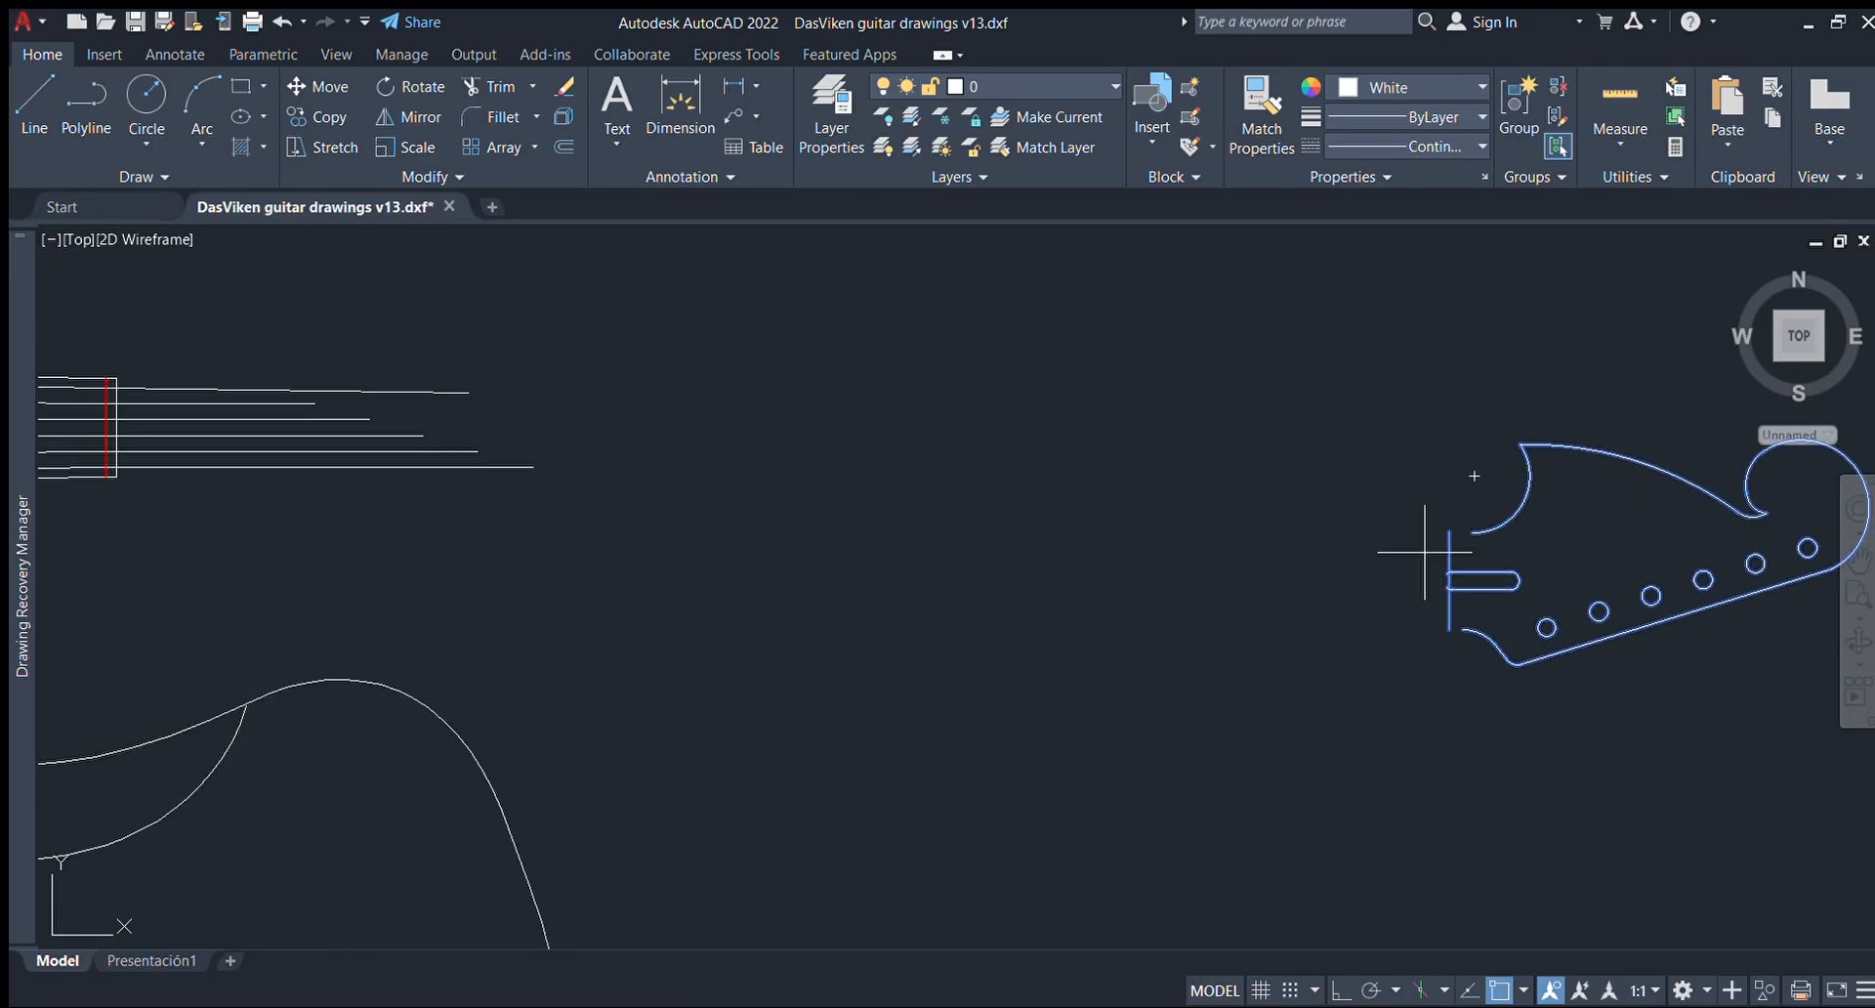
{"action": "left_click", "coordinate": [1465, 596]}
{"action": "scroll", "coordinate": [1470, 562], "scroll_direction": "down", "scroll_amount": 6}
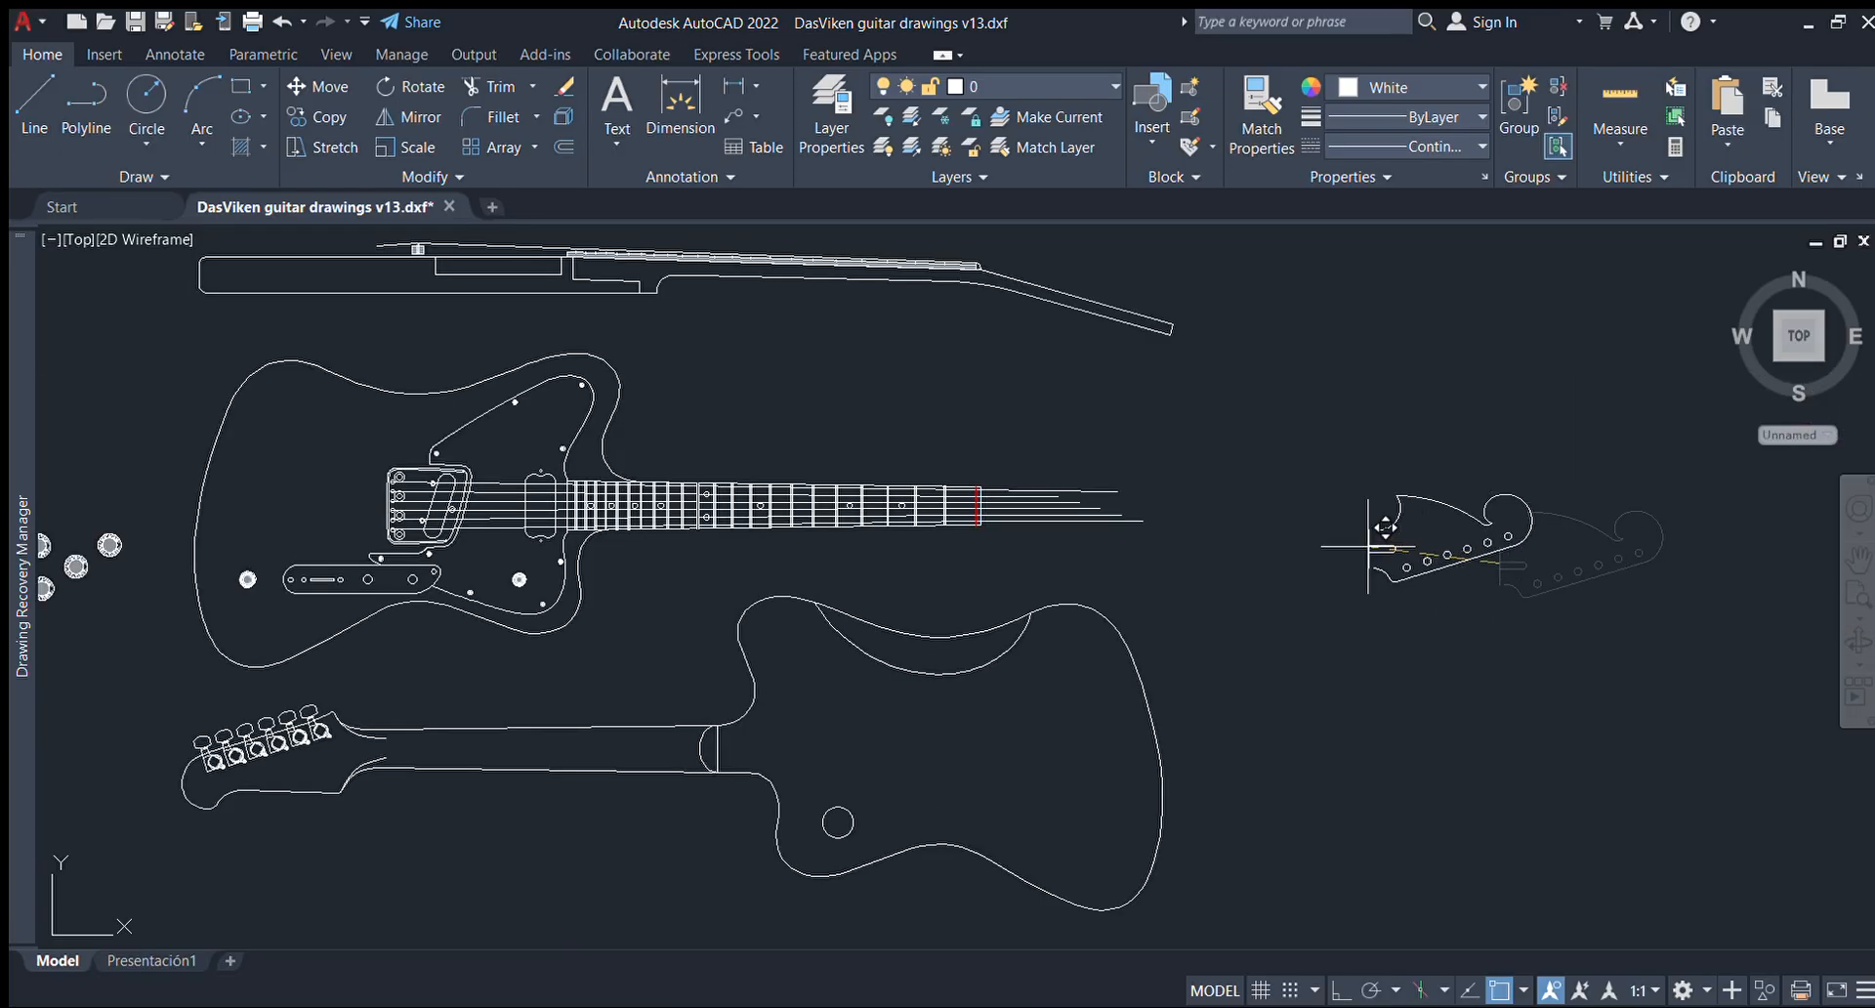
{"action": "scroll", "coordinate": [1110, 524], "scroll_direction": "up", "scroll_amount": 4}
{"action": "scroll", "coordinate": [812, 479], "scroll_direction": "up", "scroll_amount": 10}
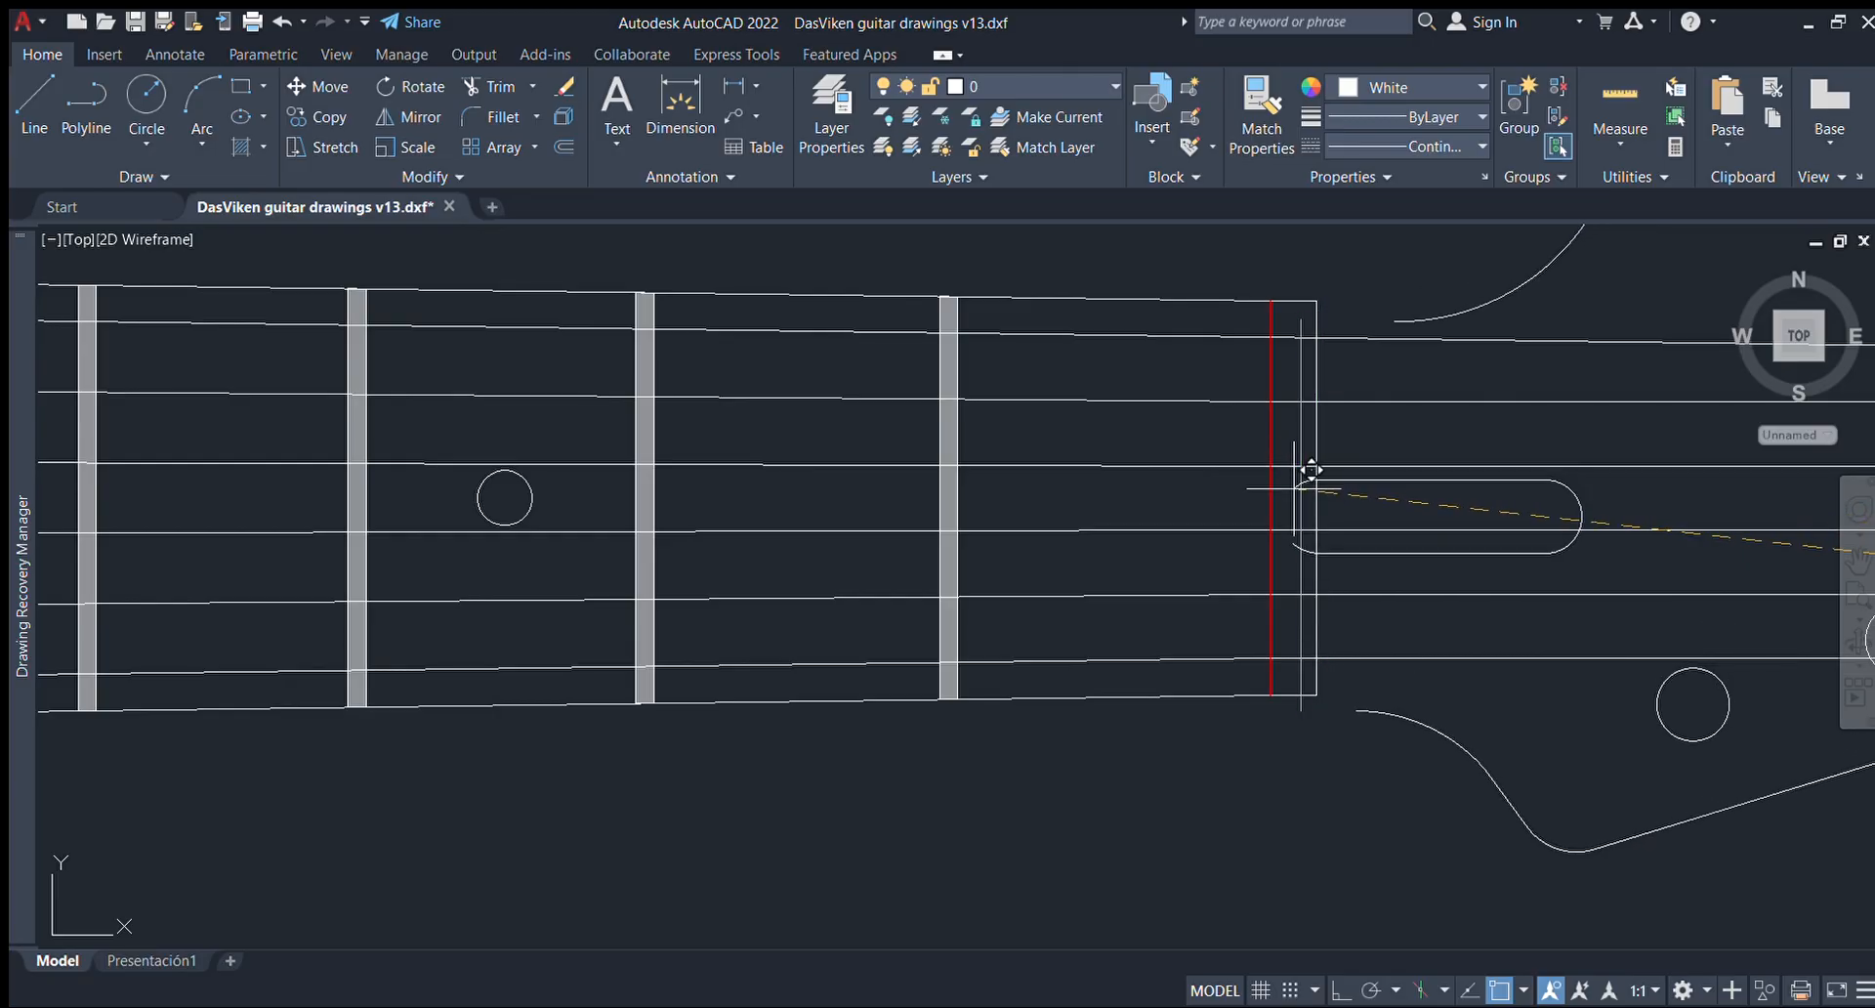
{"action": "left_click", "coordinate": [1333, 478]}
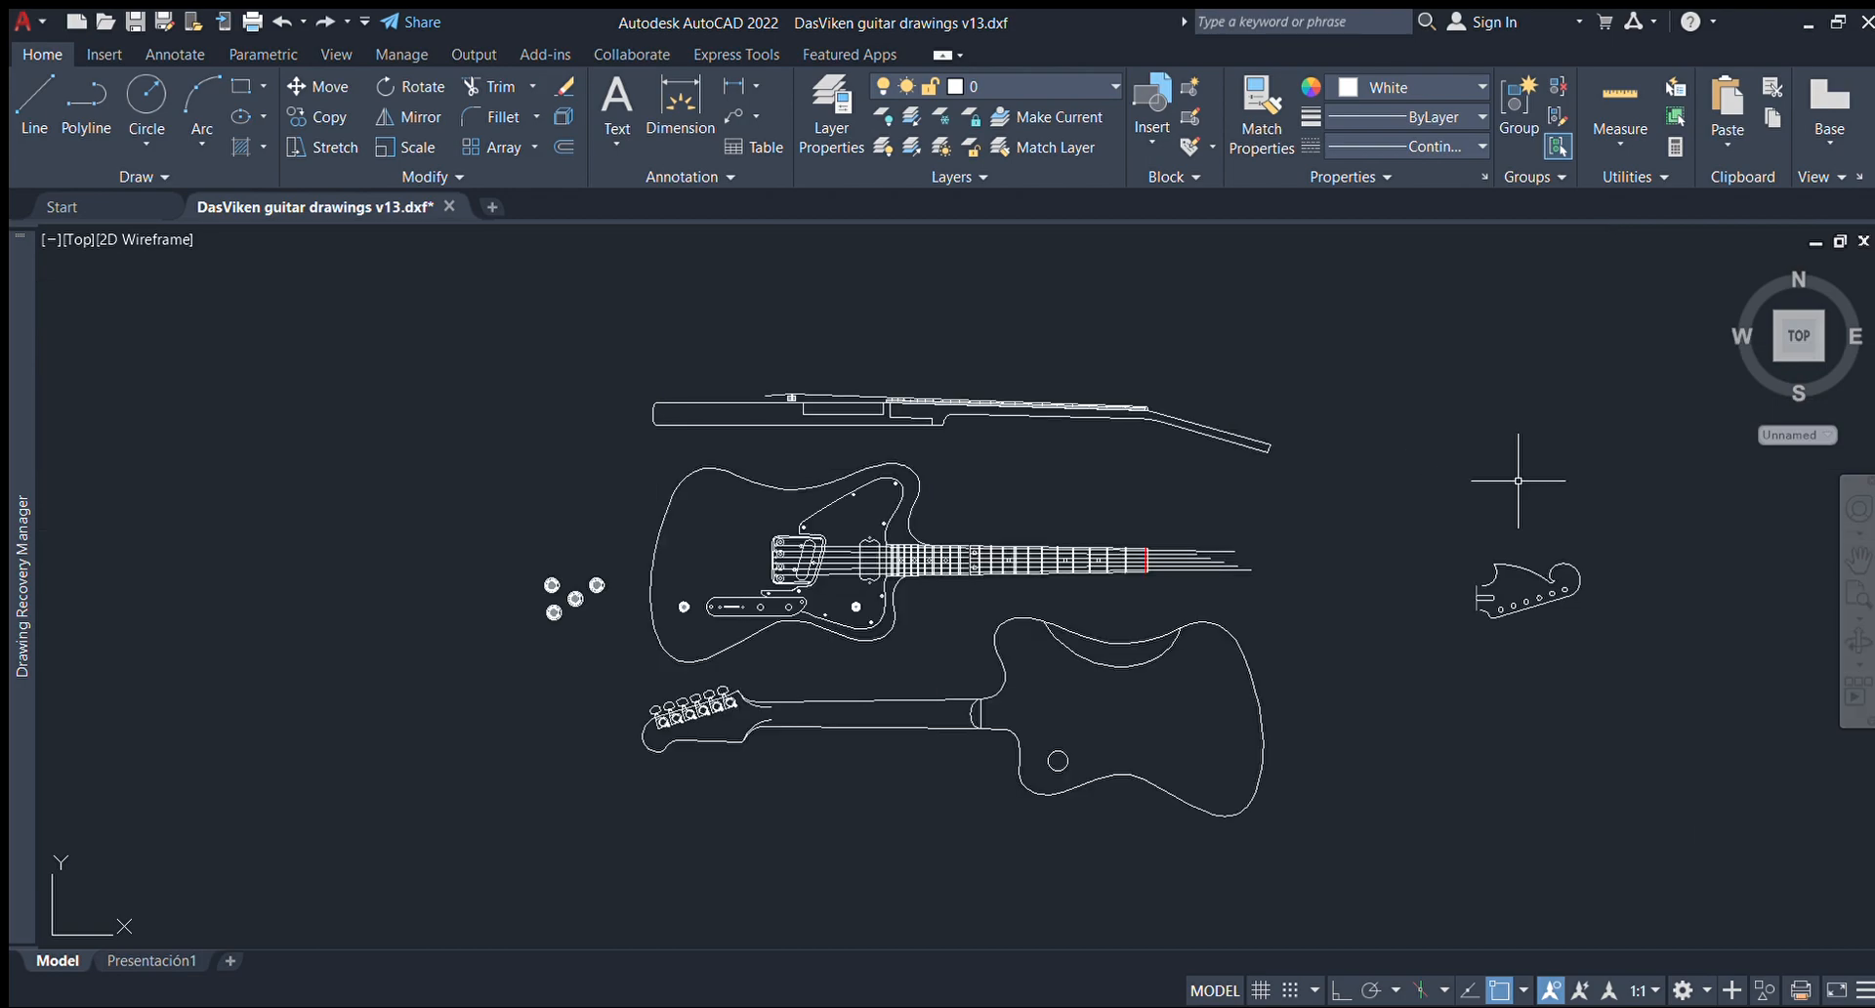
Move the whole headstock by the midpoint of its truss rod slot end onto the nut end of the fretboard.
{"action": "left_click", "coordinate": [1444, 521]}
{"action": "left_click", "coordinate": [1653, 652]}
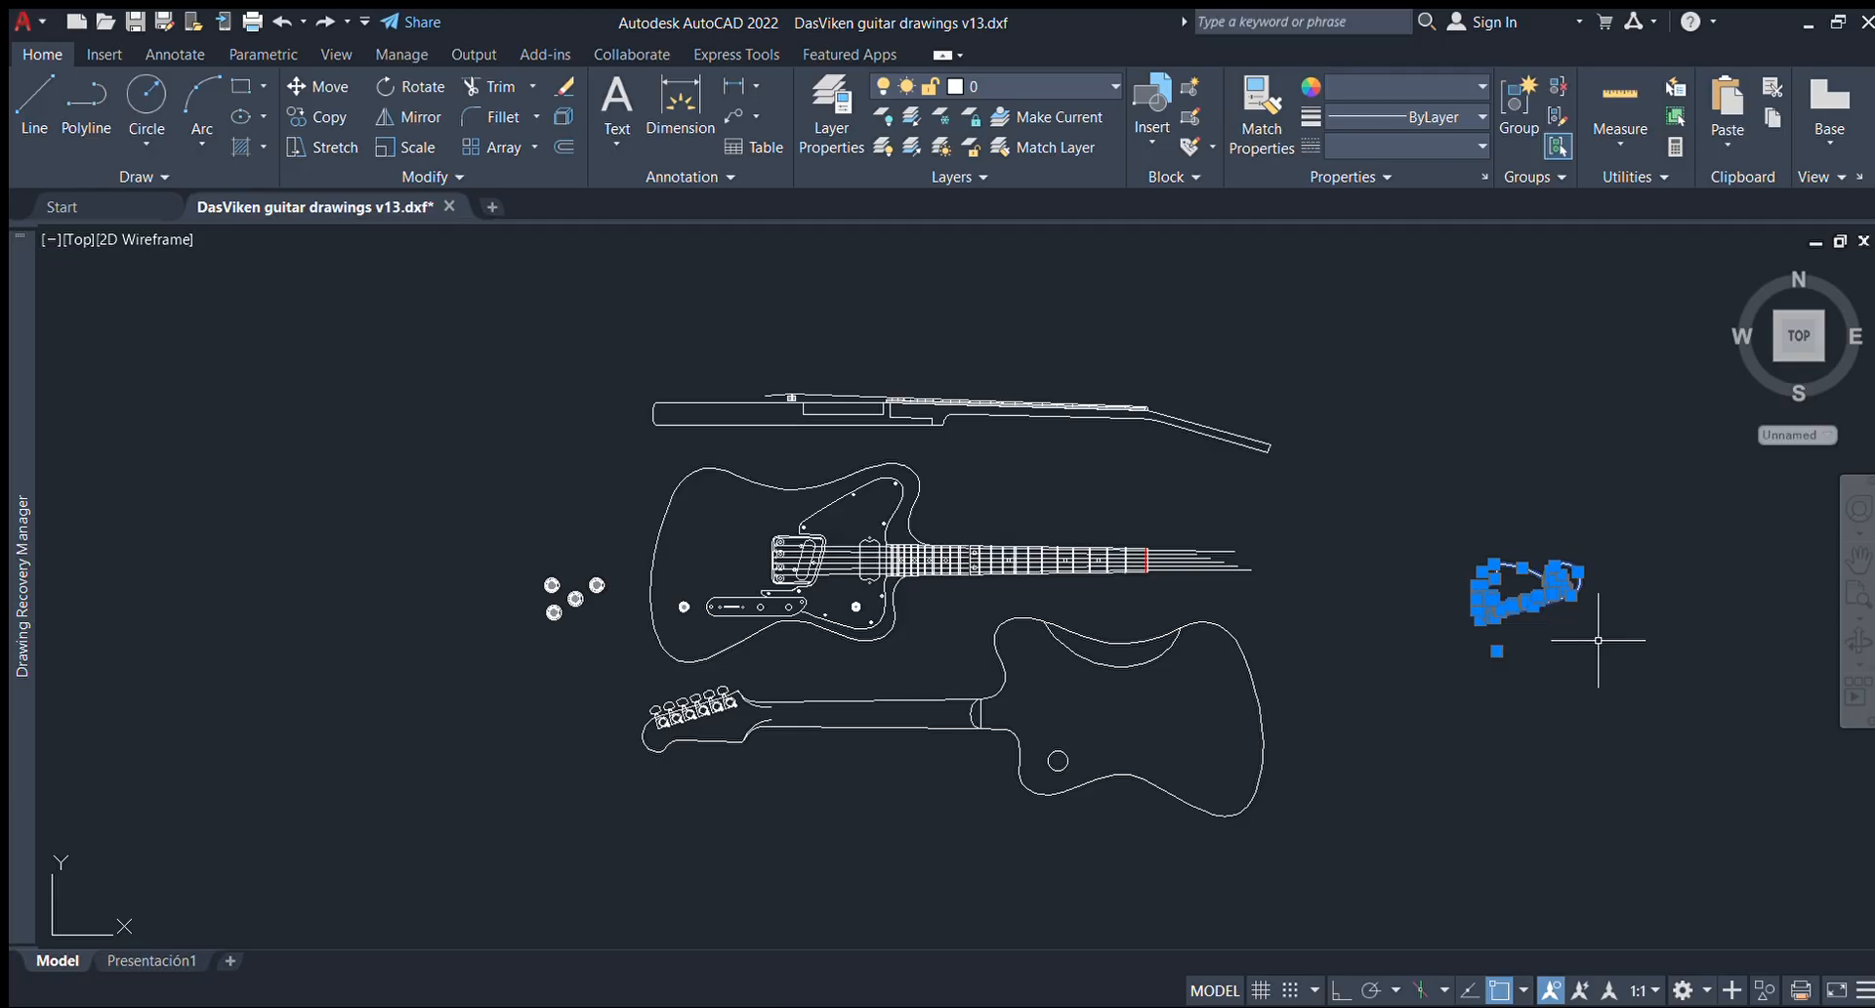
{"action": "scroll", "coordinate": [1504, 630], "scroll_direction": "up", "scroll_amount": 5}
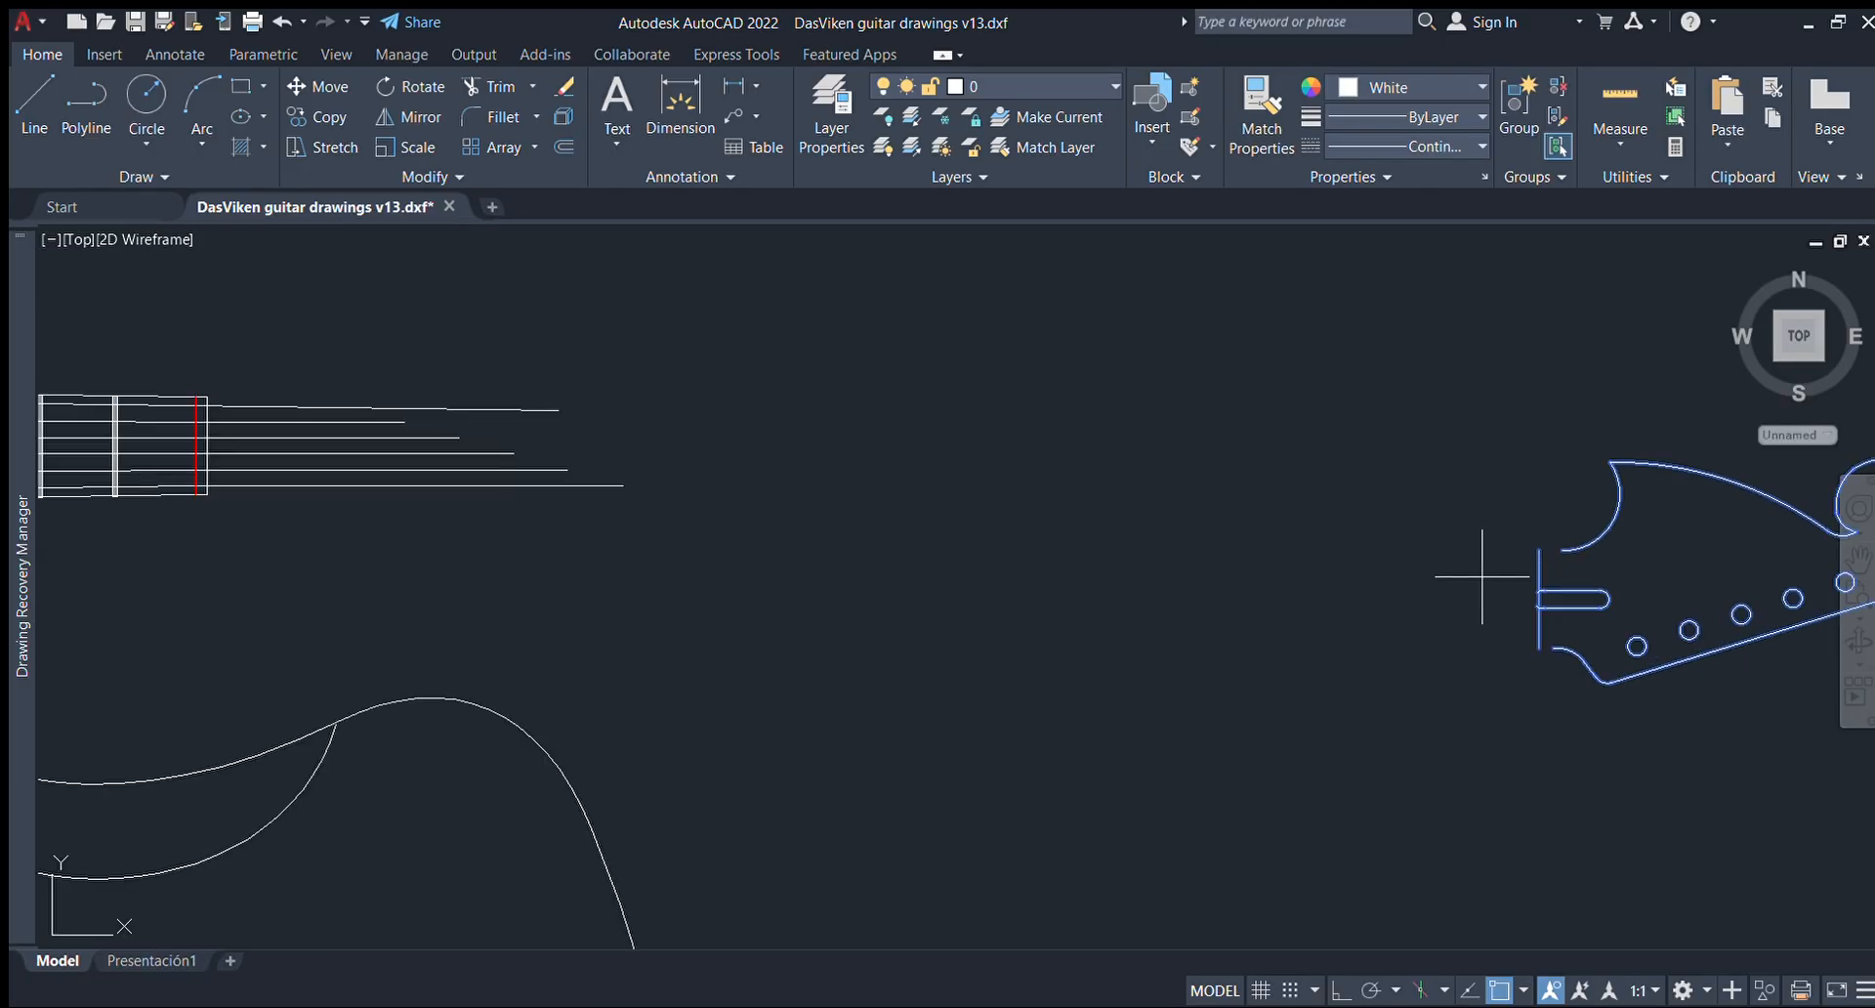
{"action": "scroll", "coordinate": [1552, 596], "scroll_direction": "up", "scroll_amount": 2}
{"action": "left_click", "coordinate": [1529, 607]}
{"action": "scroll", "coordinate": [1553, 573], "scroll_direction": "down", "scroll_amount": 6}
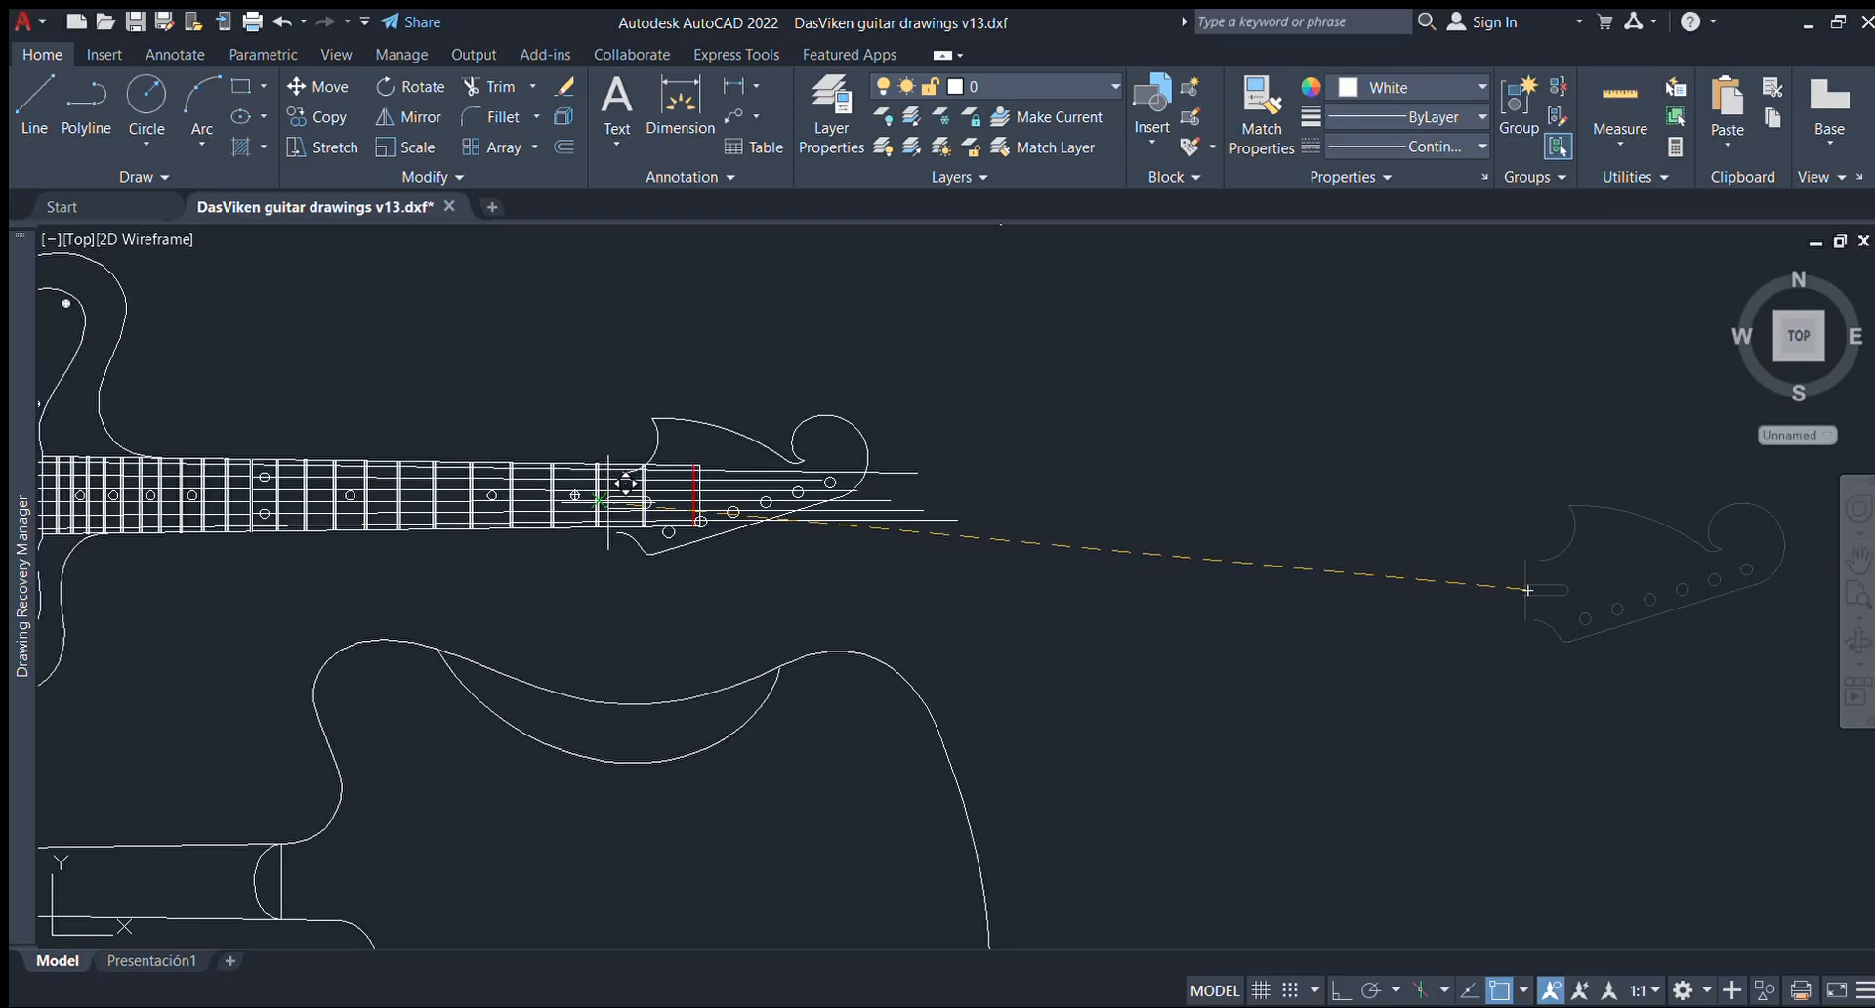
{"action": "scroll", "coordinate": [617, 482], "scroll_direction": "up", "scroll_amount": 9}
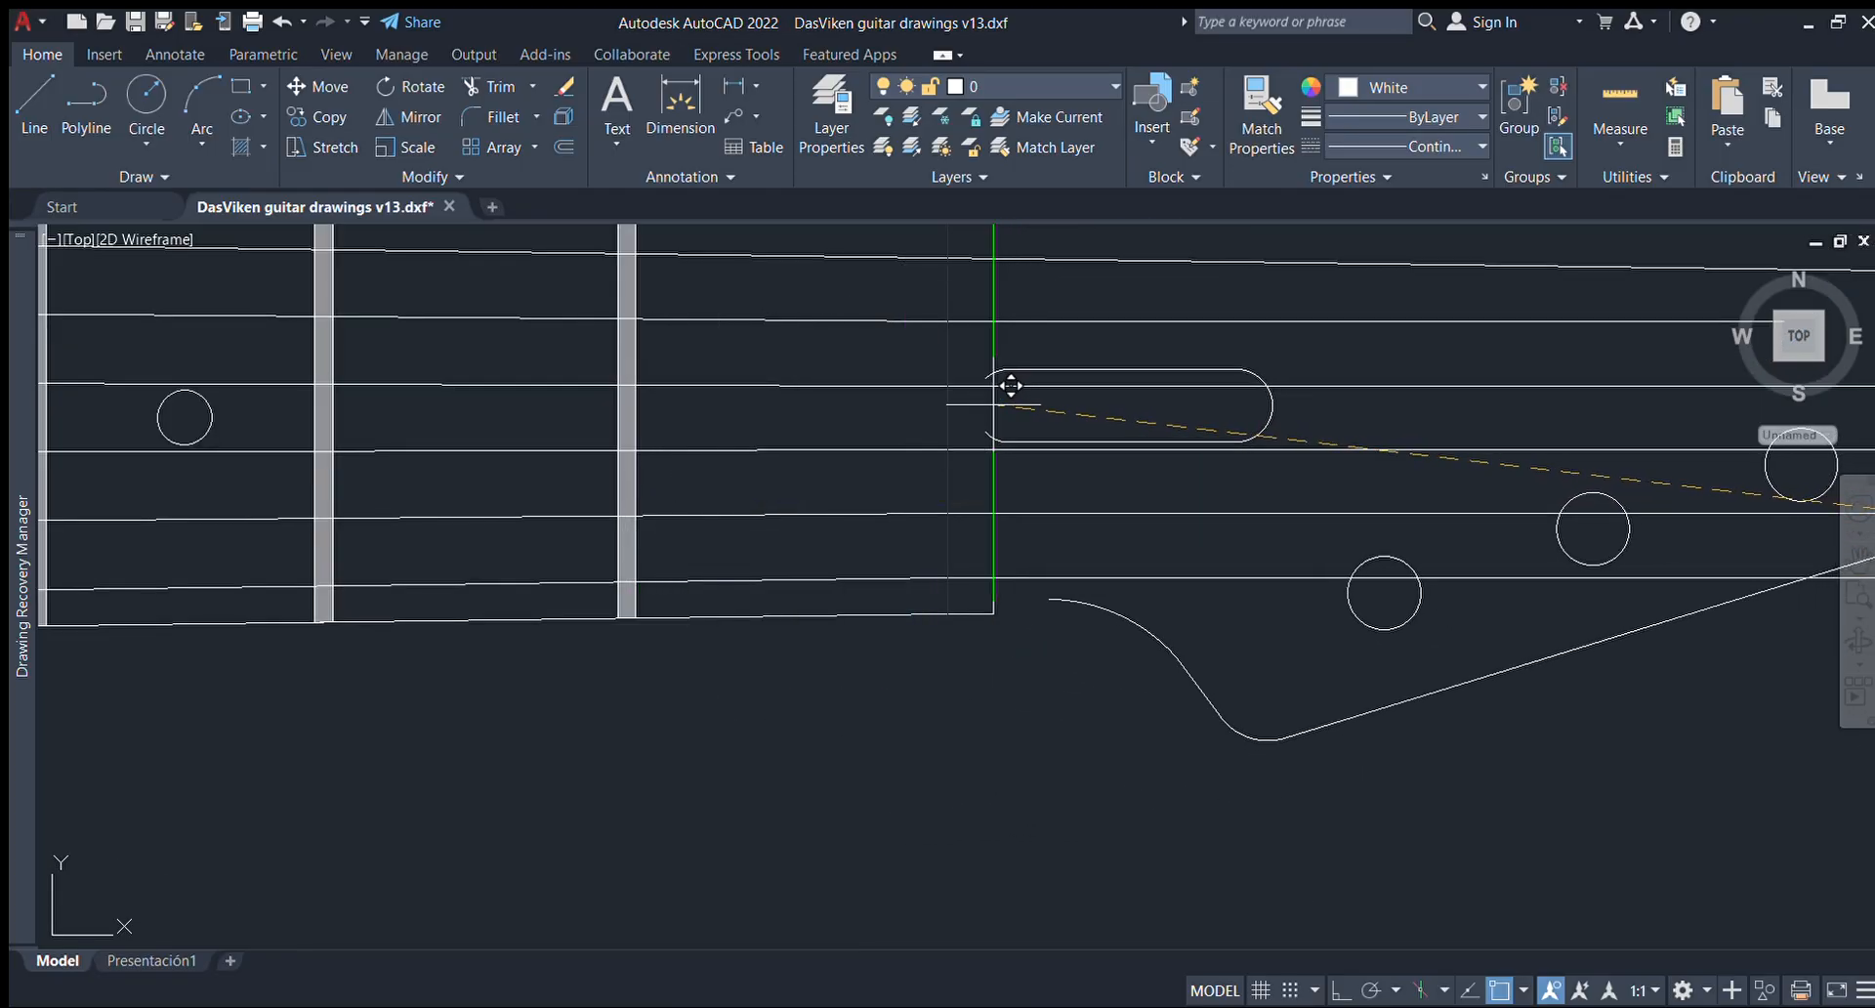
{"action": "left_click", "coordinate": [1009, 397]}
{"action": "scroll", "coordinate": [1130, 628], "scroll_direction": "down", "scroll_amount": 4}
{"action": "scroll", "coordinate": [1074, 493], "scroll_direction": "up", "scroll_amount": 2}
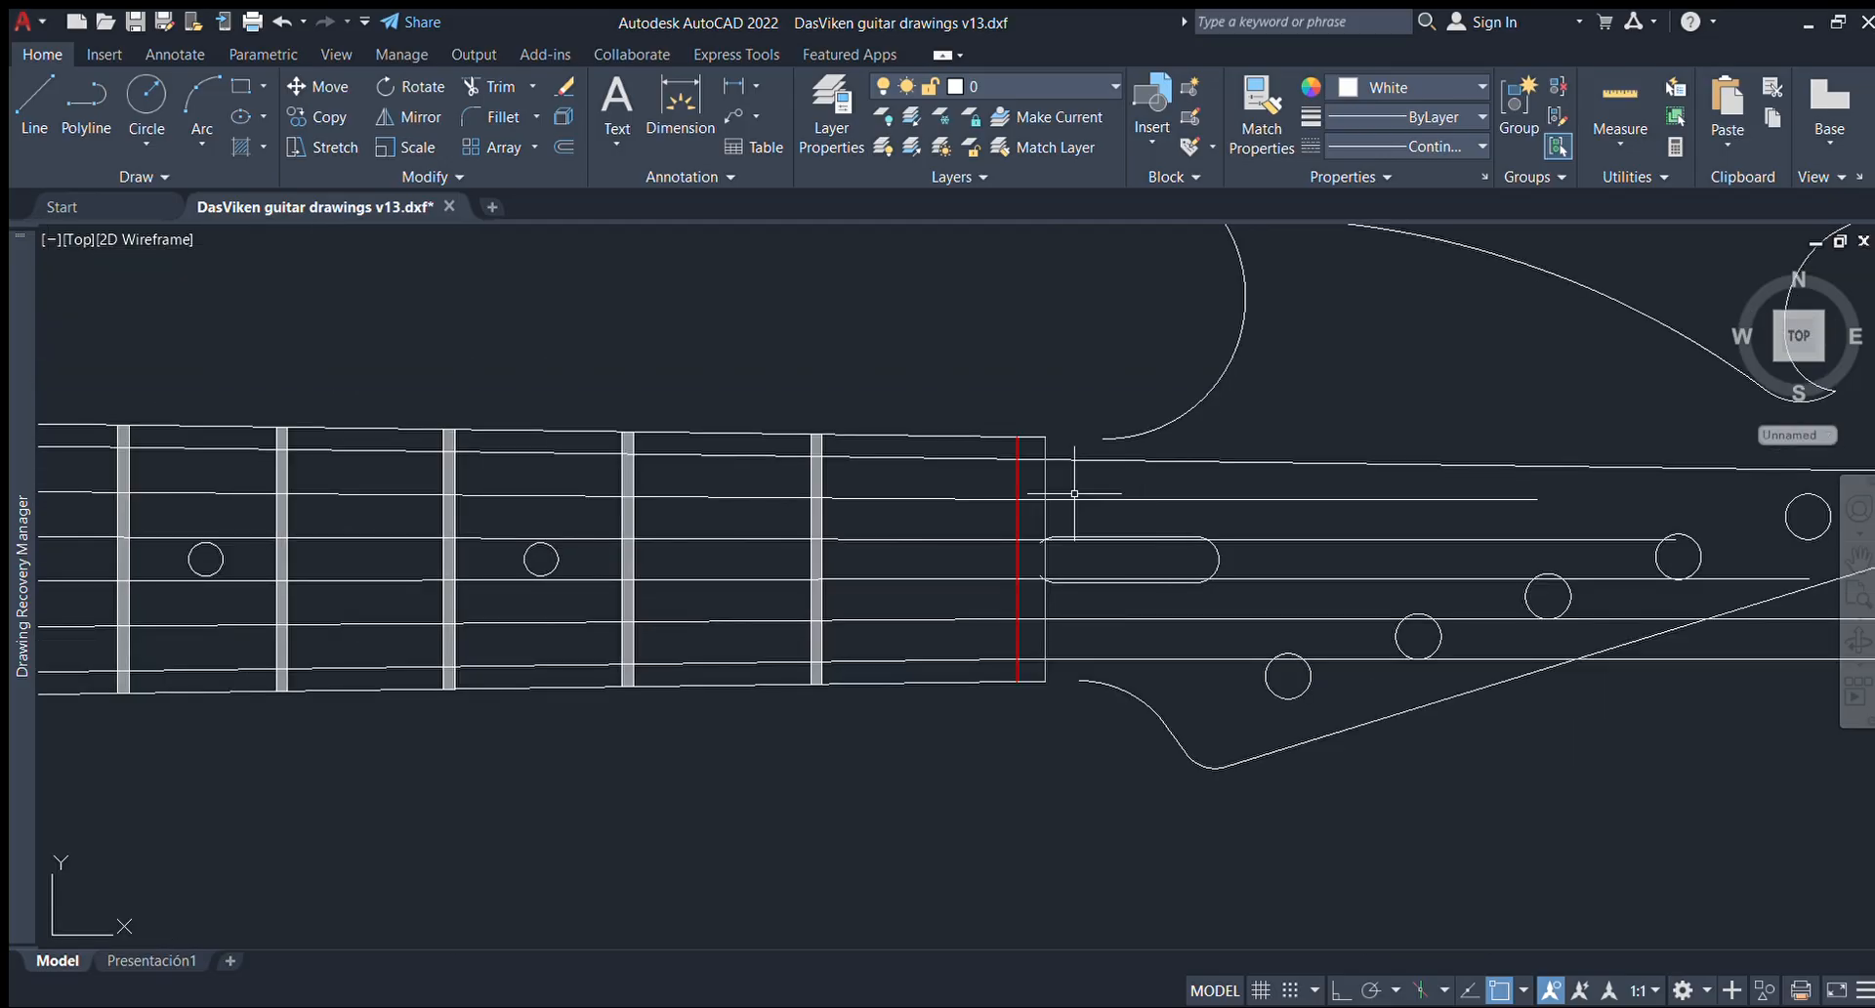
Draw short lines joining the nut-end corners of the fretboard to the starts of the headstock's upper and lower curves.
{"action": "left_click", "coordinate": [1006, 435]}
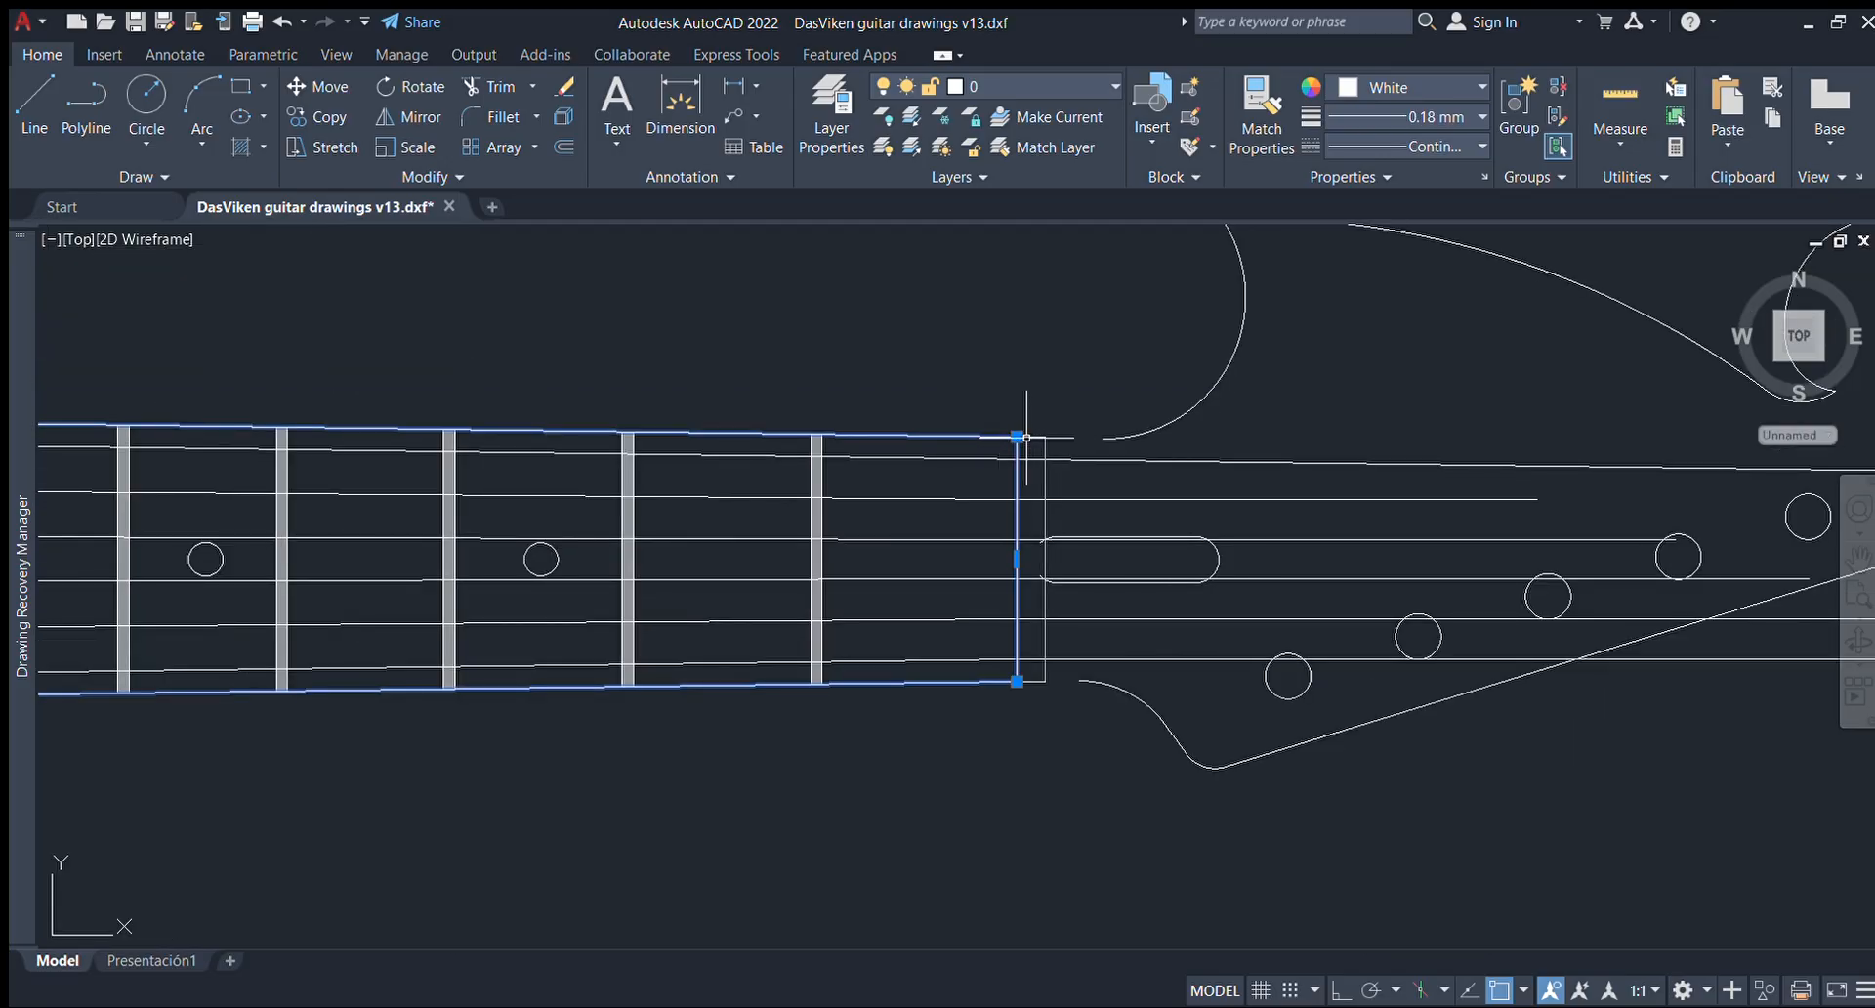
{"action": "key", "text": "Escape"}
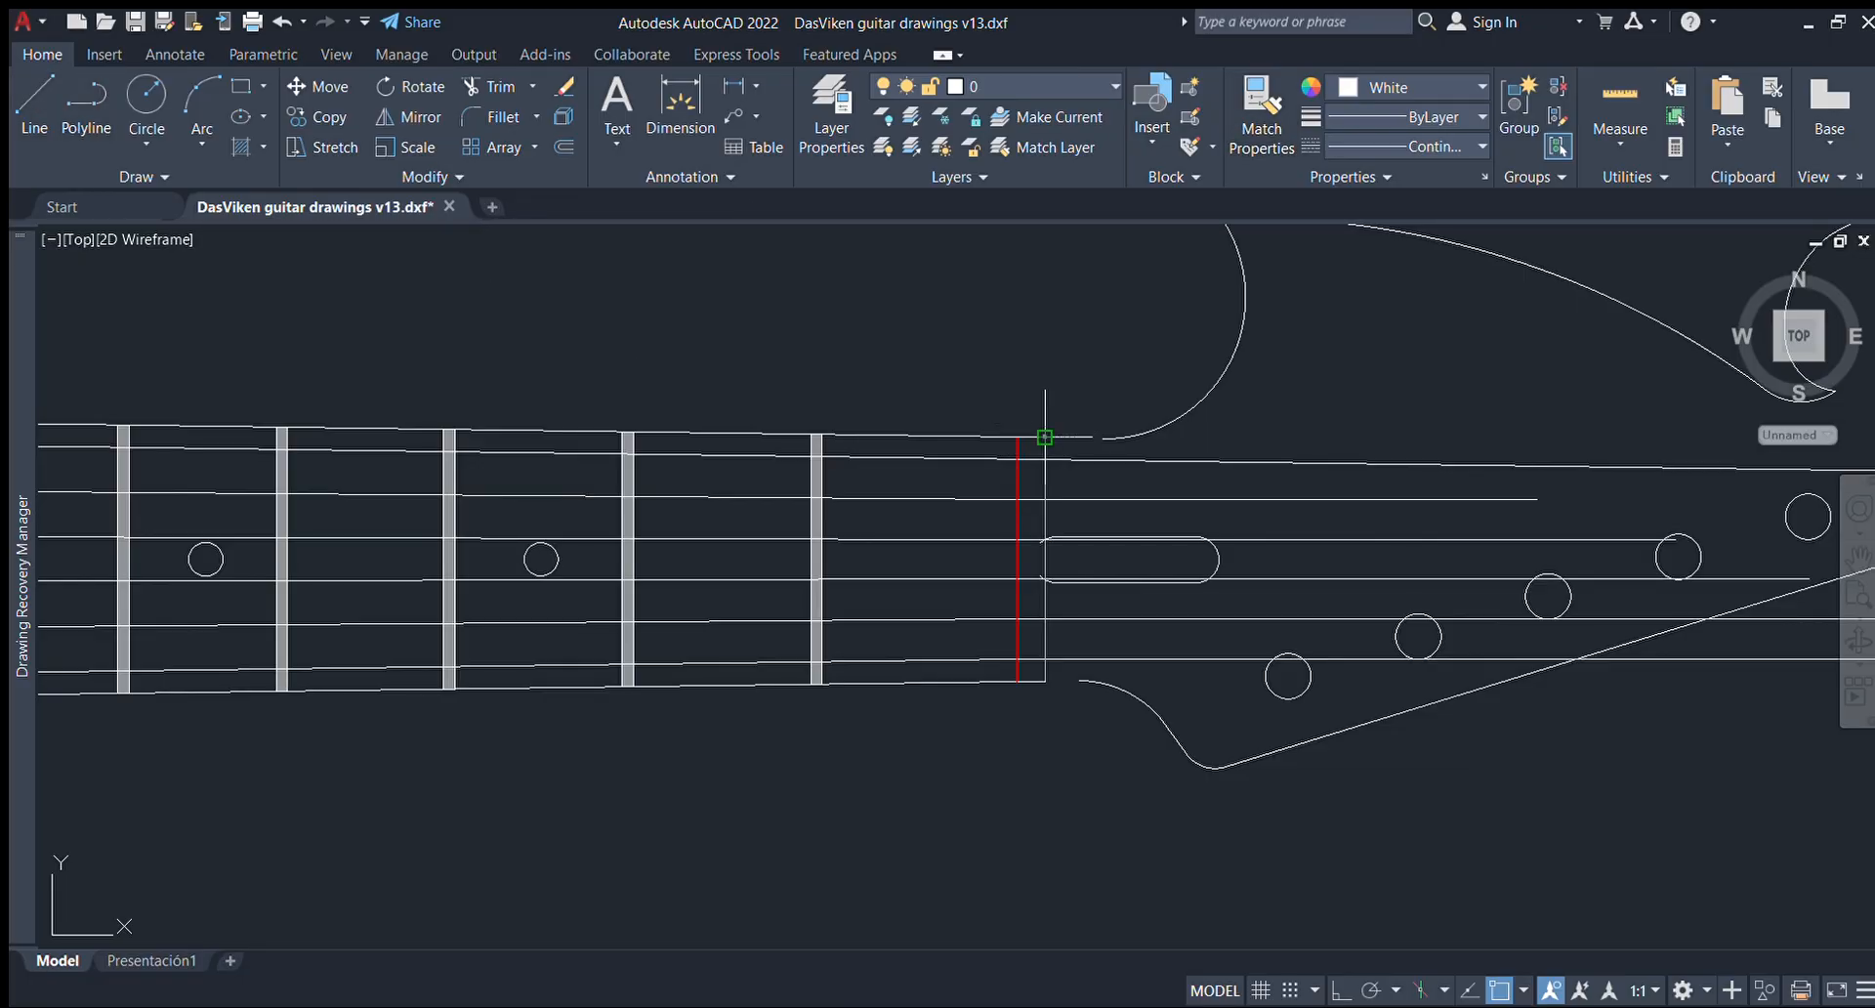
{"action": "left_click", "coordinate": [1101, 438]}
{"action": "key", "text": "Escape"}
{"action": "scroll", "coordinate": [1074, 674], "scroll_direction": "up", "scroll_amount": 5}
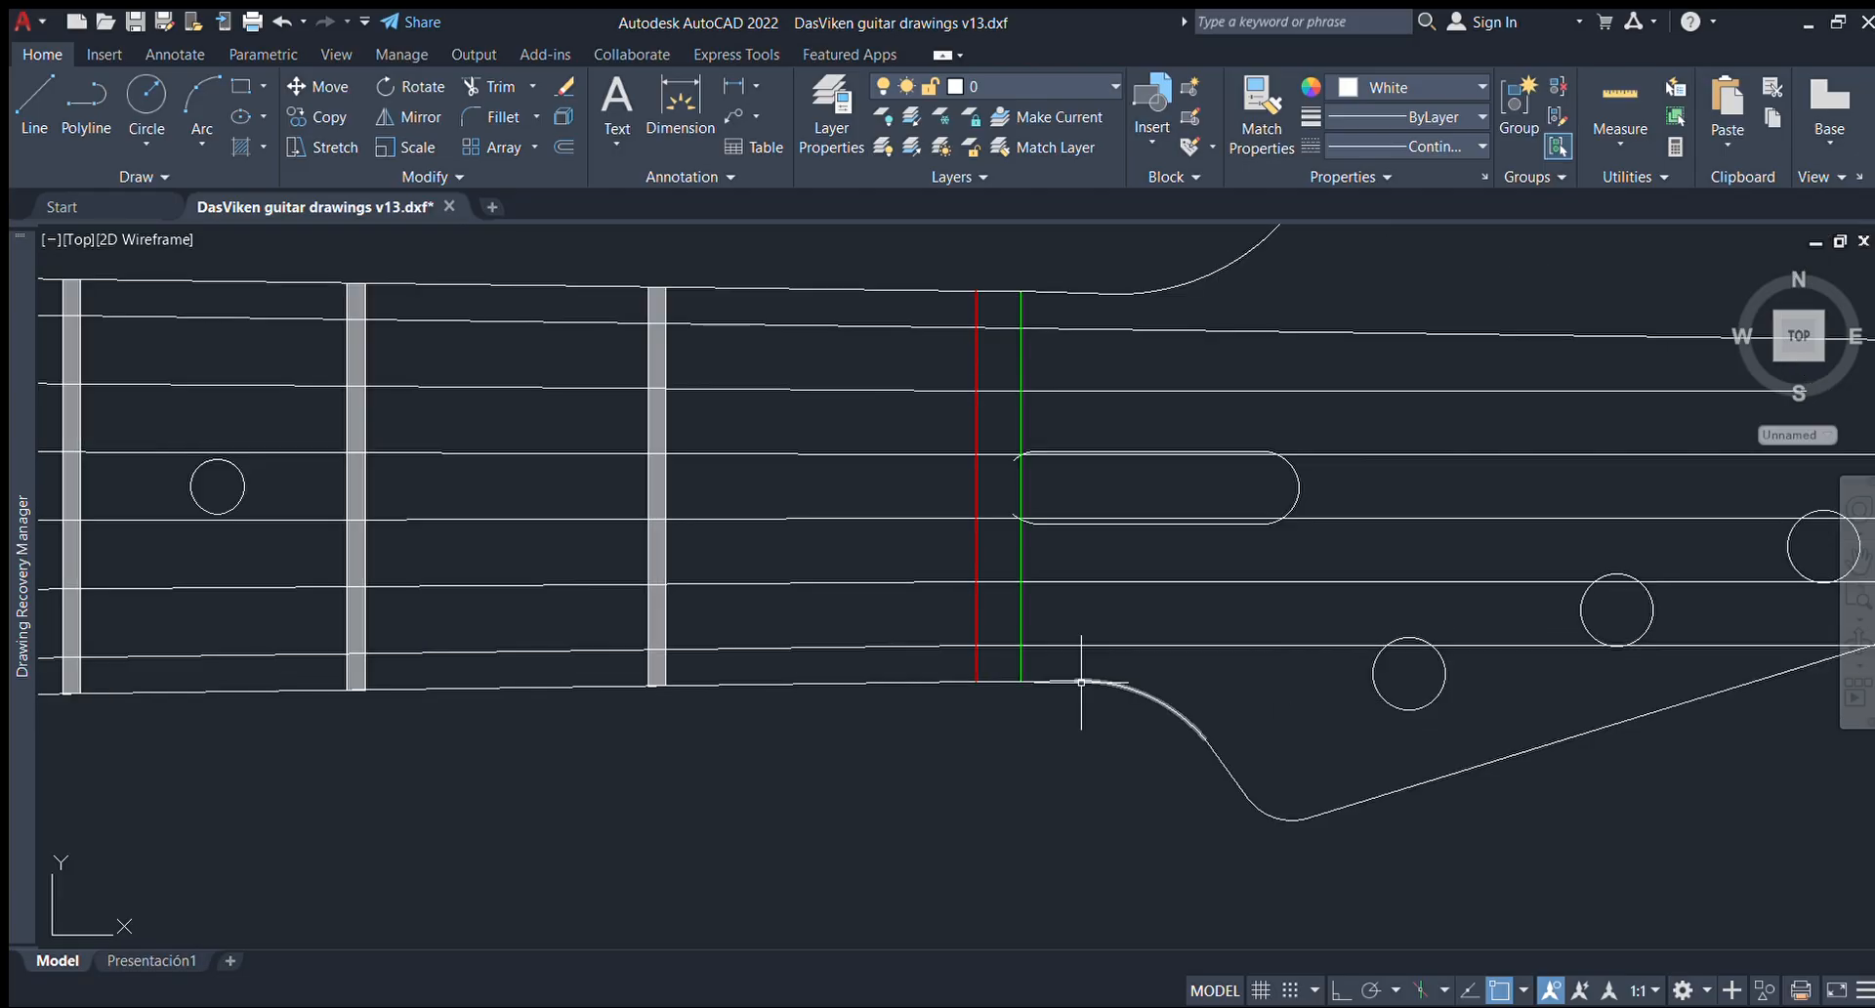
Stretch the shared endpoint of the lower connecting line and headstock curve so the line runs level from the fretboard corner.
{"action": "left_click_drag", "start_coordinate": [1061, 725], "coordinate": [1186, 758]}
{"action": "left_click", "coordinate": [1112, 681]}
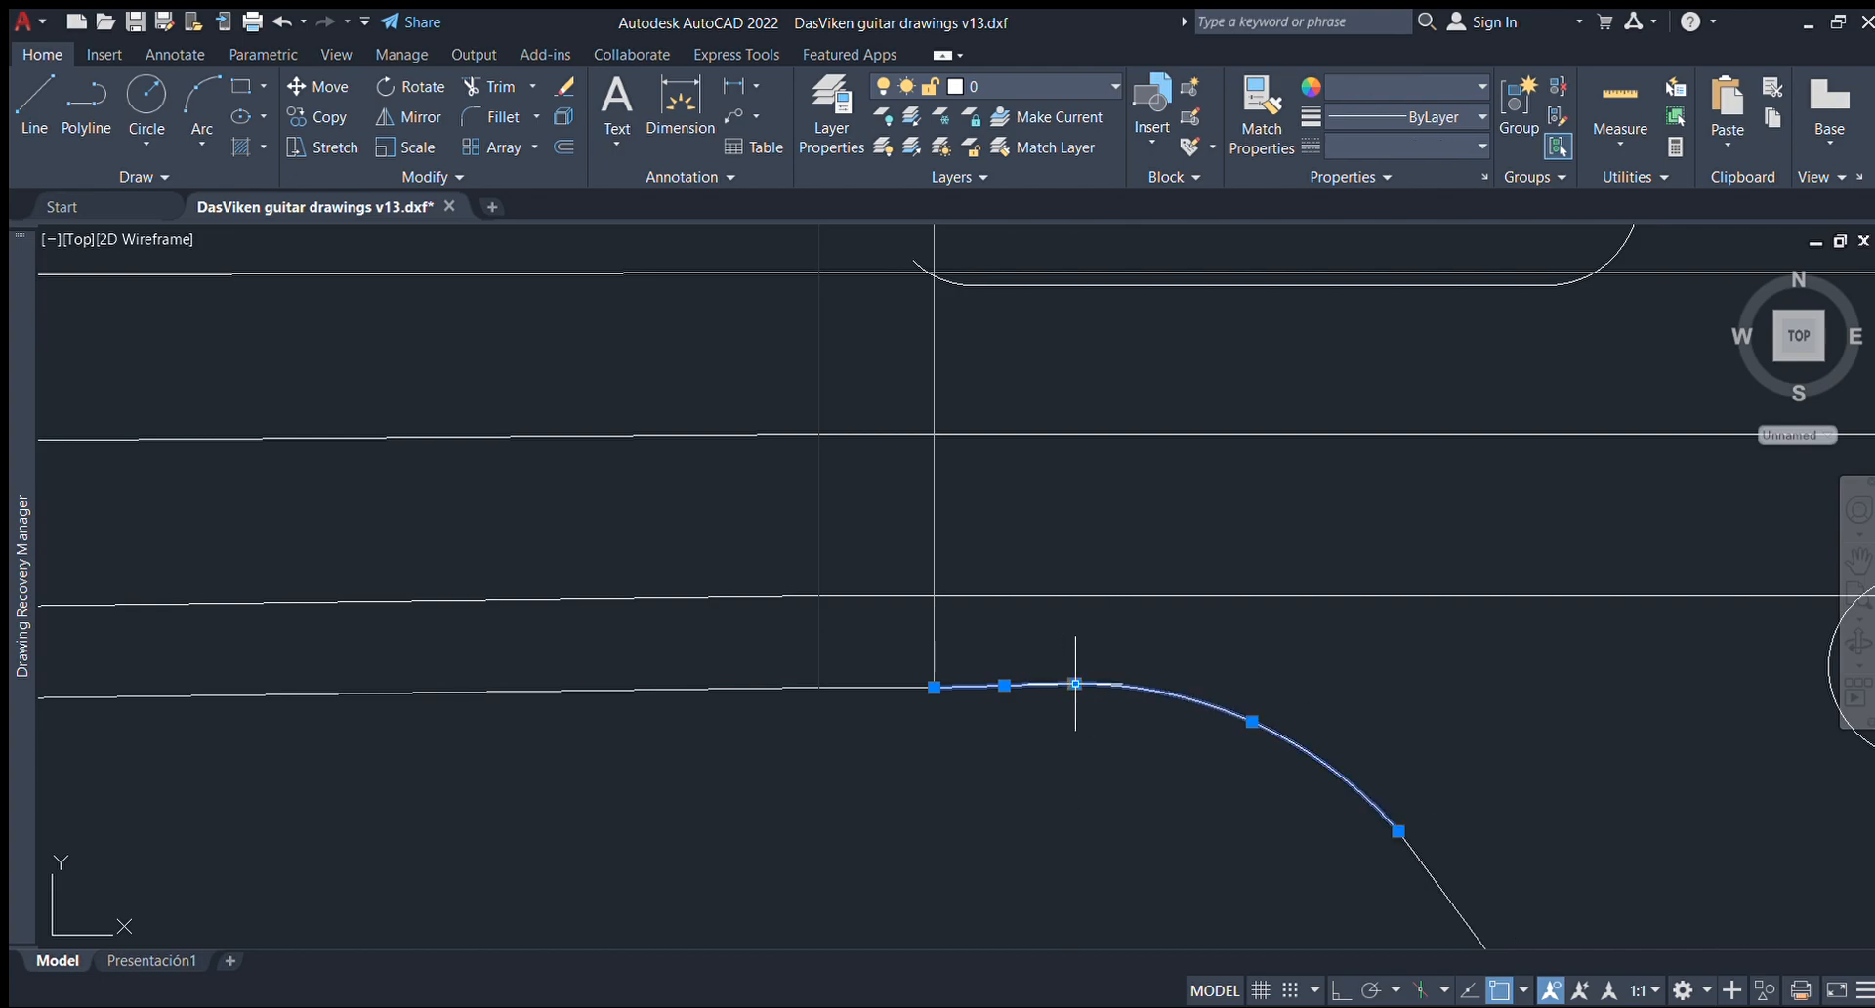
{"action": "left_click", "coordinate": [1074, 684]}
{"action": "left_click", "coordinate": [1076, 684]}
{"action": "scroll", "coordinate": [1075, 684], "scroll_direction": "up", "scroll_amount": 5}
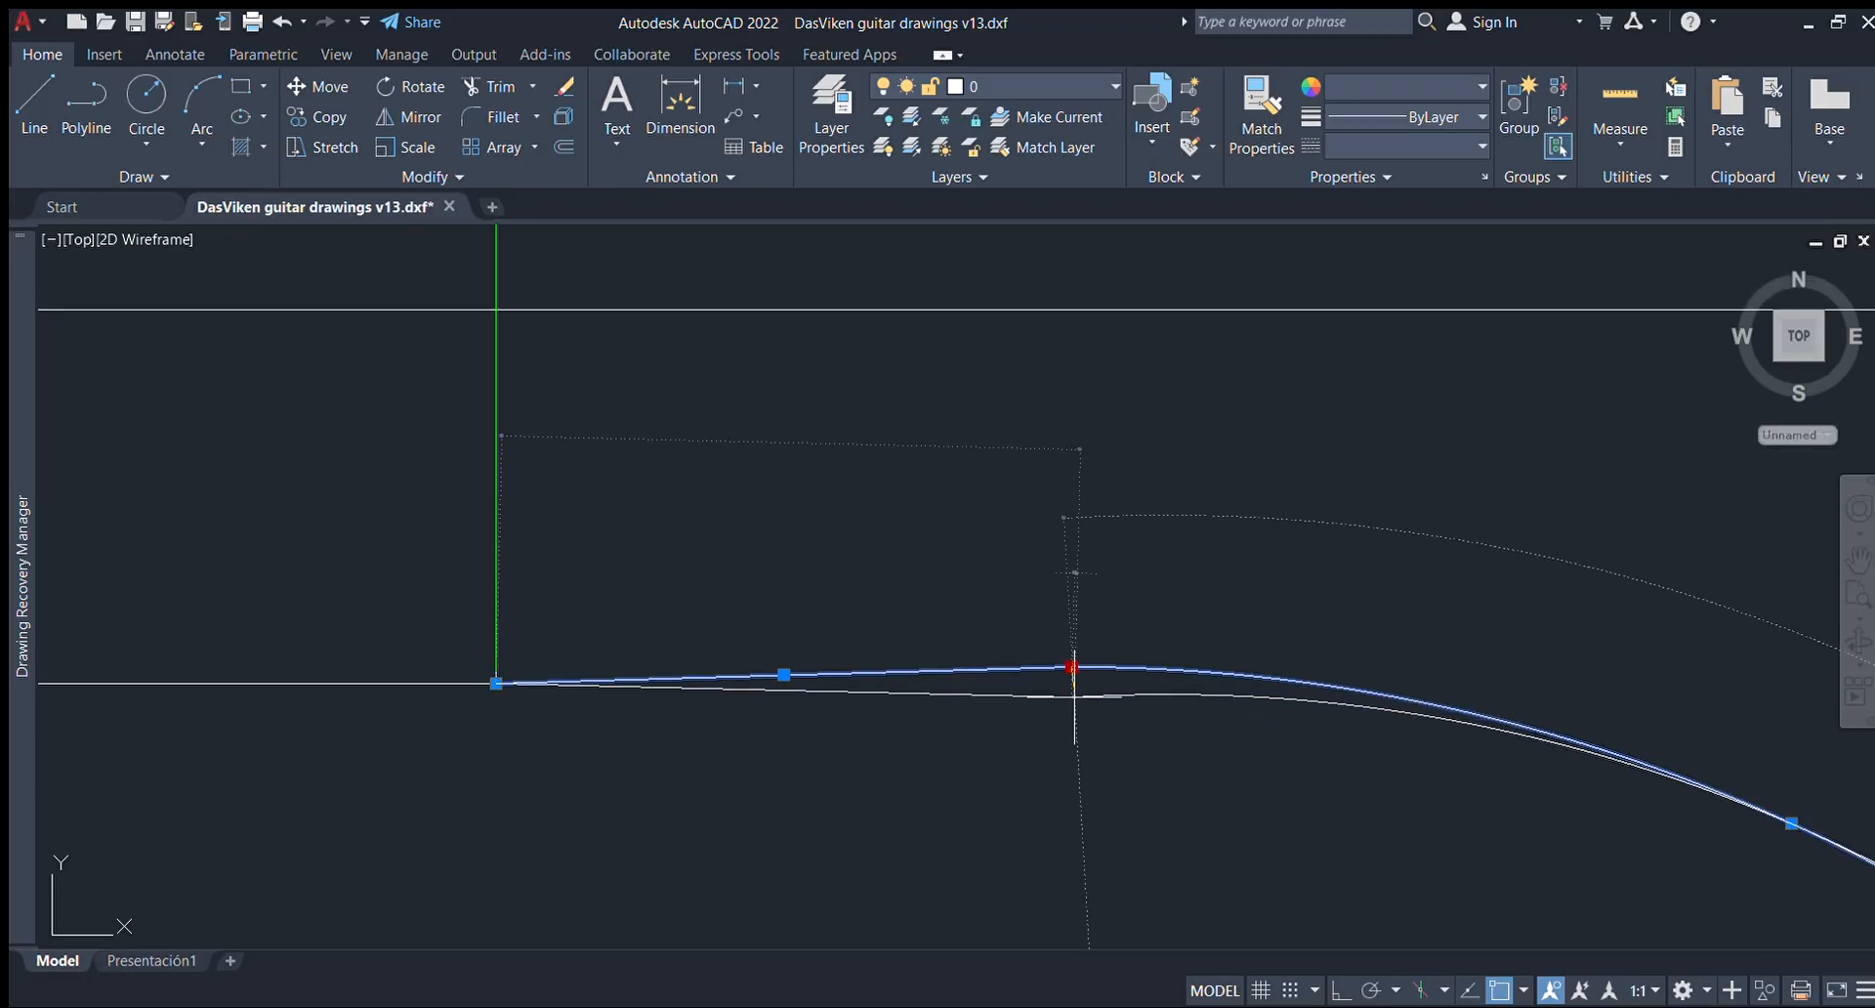
{"action": "left_click", "coordinate": [1075, 683]}
{"action": "scroll", "coordinate": [1080, 683], "scroll_direction": "down", "scroll_amount": 5}
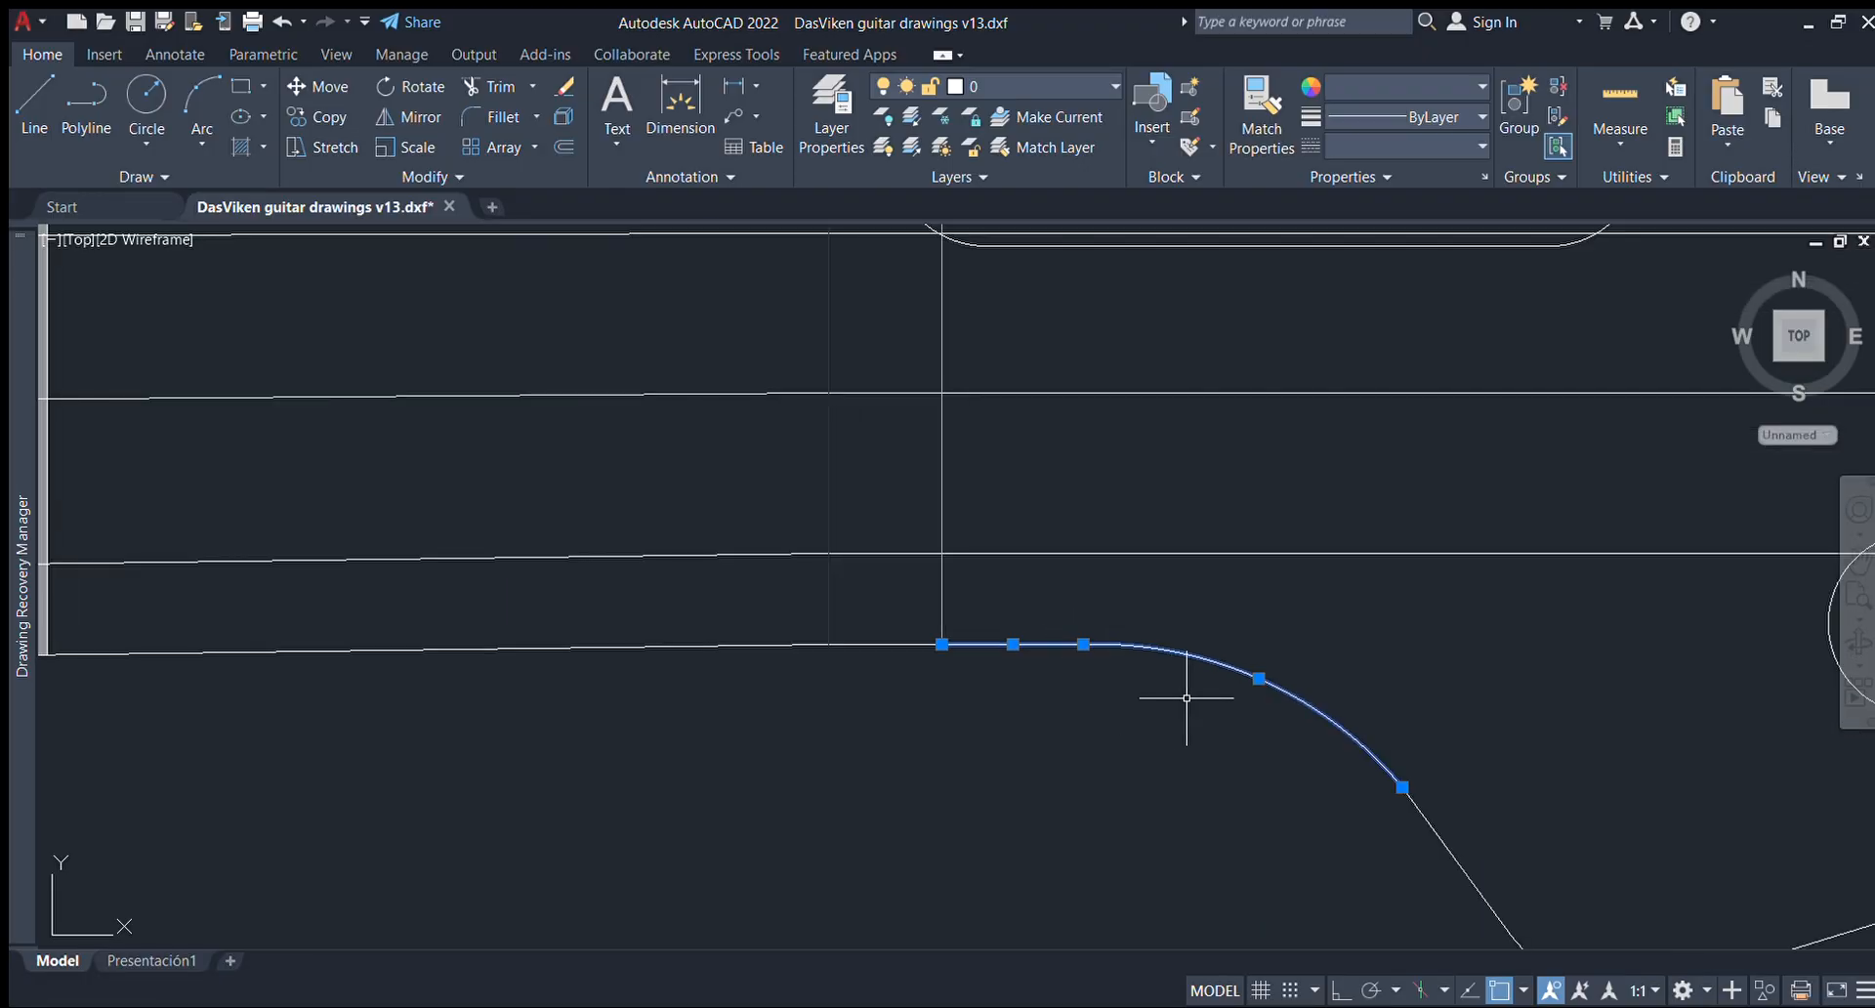
{"action": "key", "text": "Escape"}
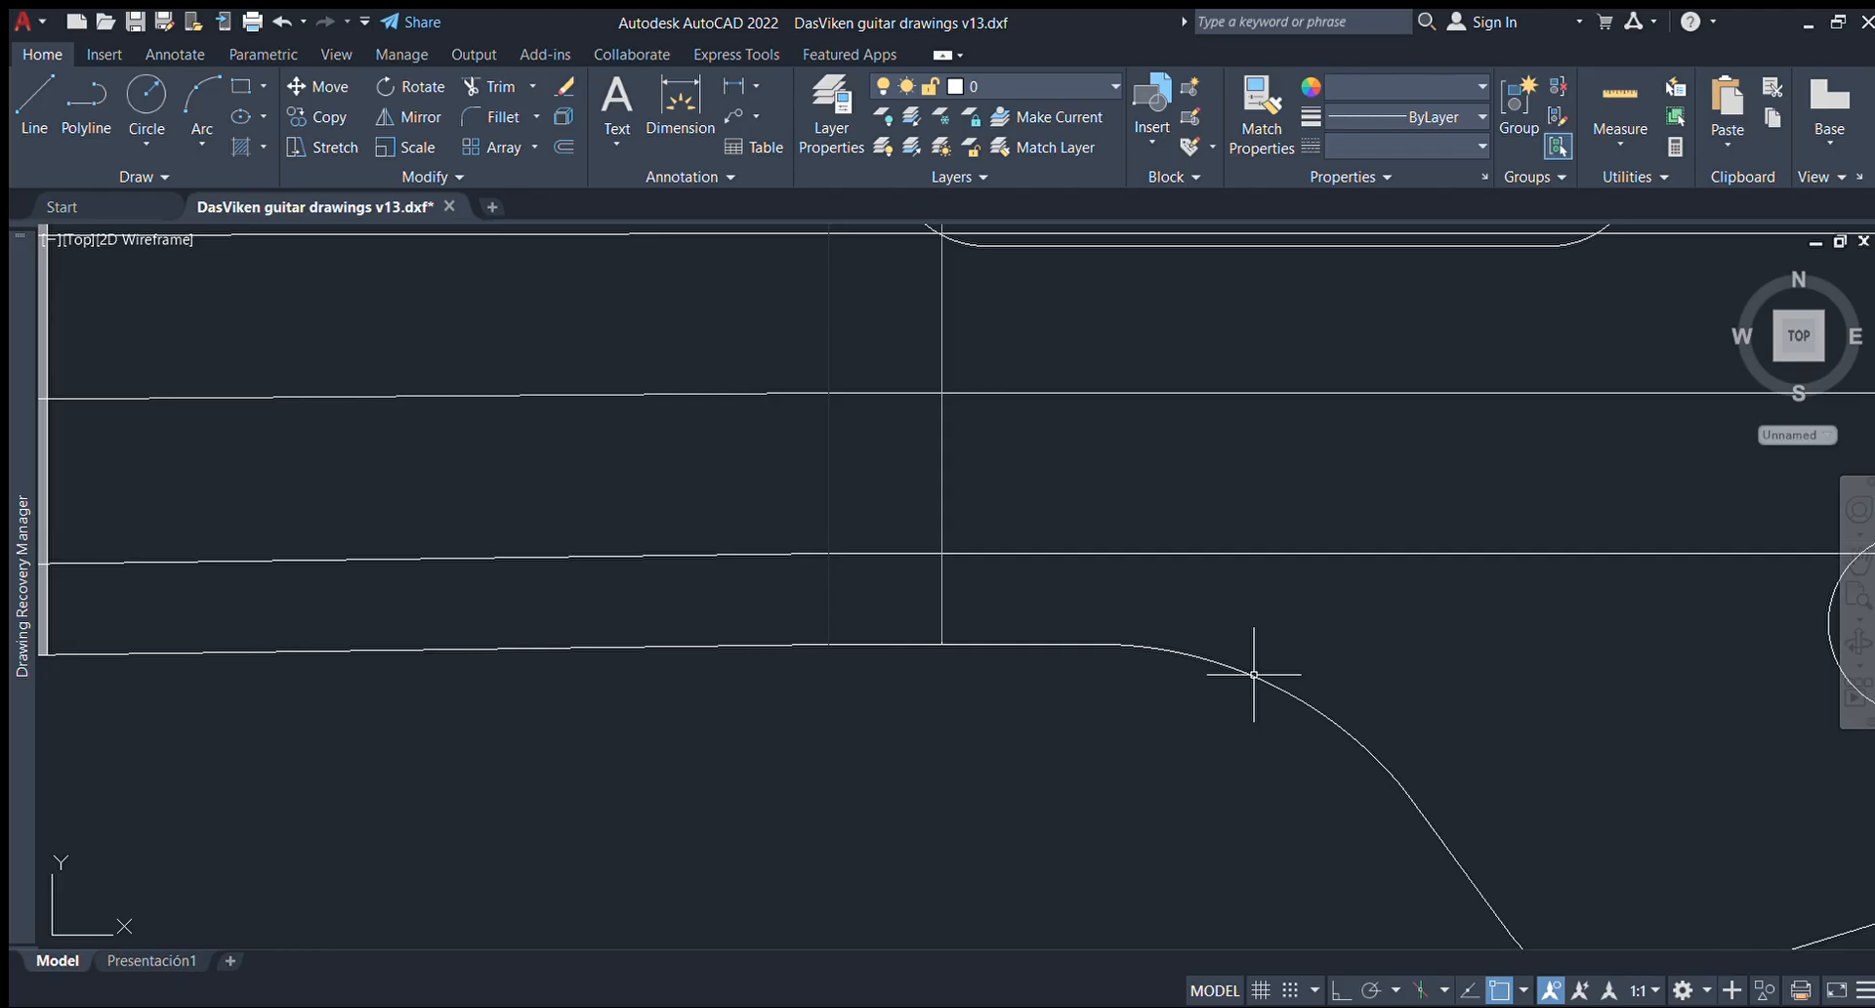
Shift the midpoint of the headstock's lower curve slightly inward so it blends into the connecting line.
{"action": "left_click", "coordinate": [1257, 676]}
{"action": "left_click", "coordinate": [1259, 677]}
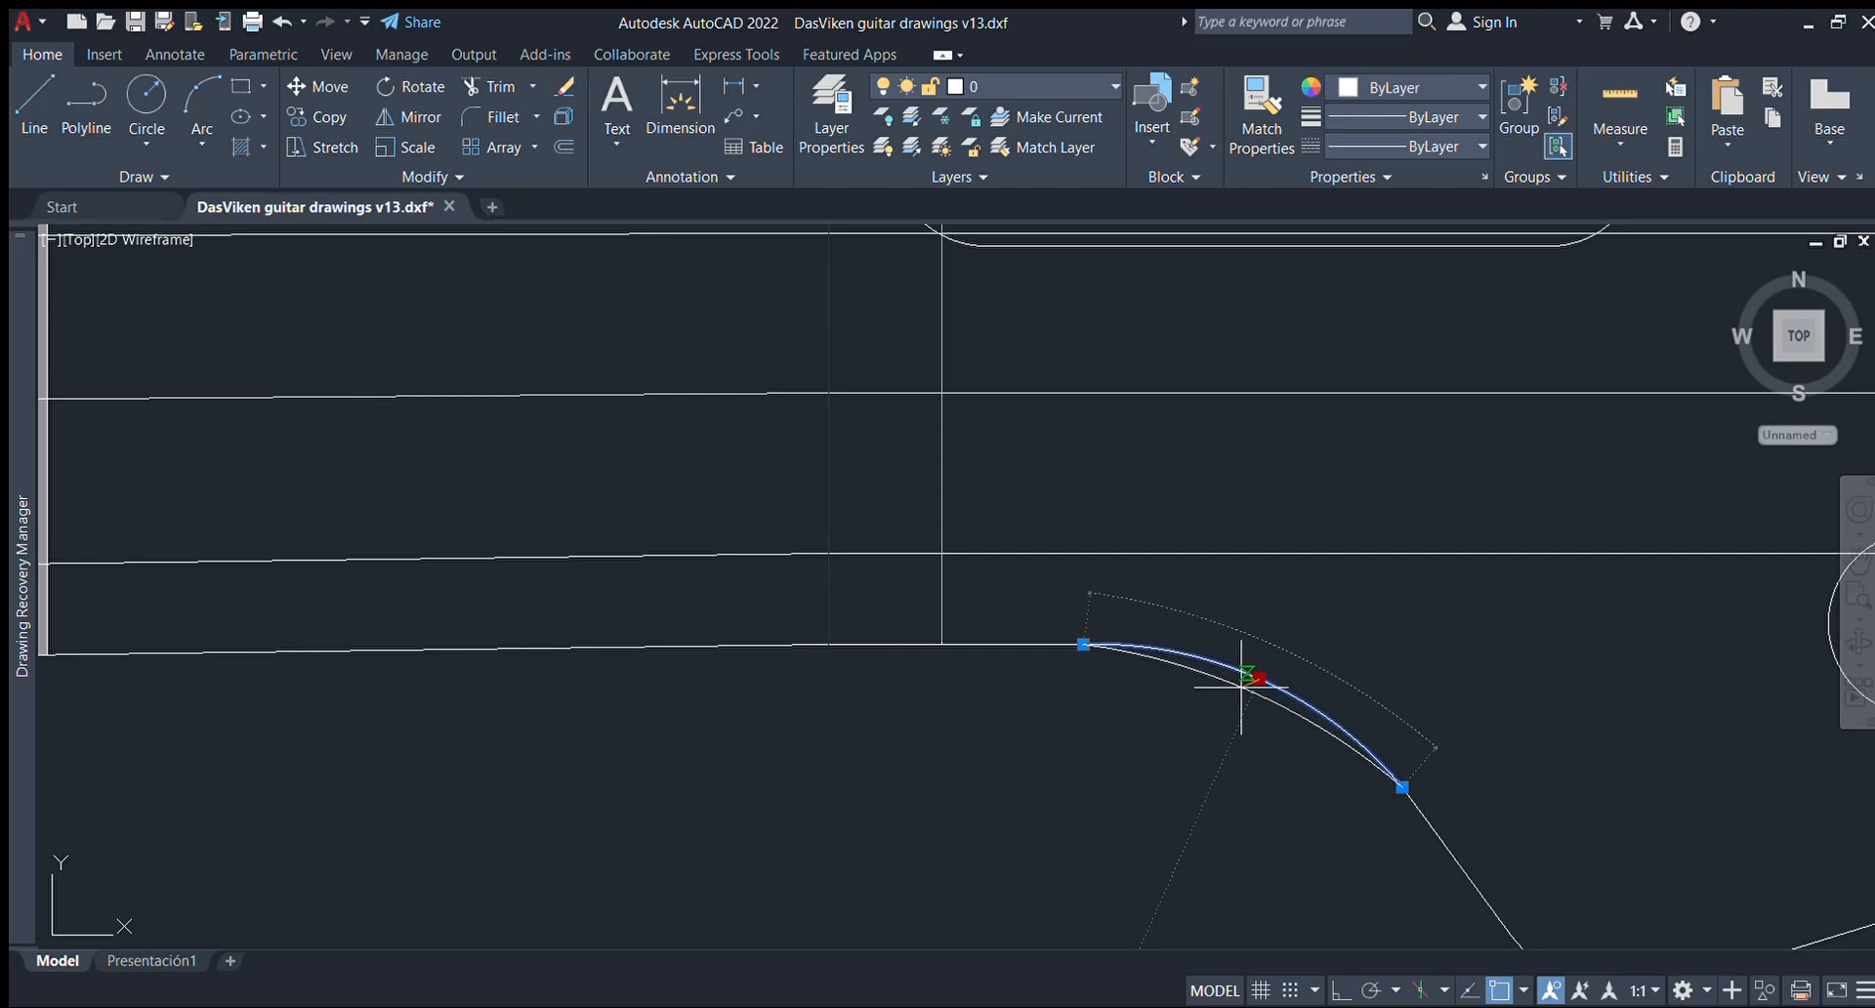
{"action": "key", "text": "Escape"}
{"action": "scroll", "coordinate": [1271, 673], "scroll_direction": "up", "scroll_amount": 4}
{"action": "left_click", "coordinate": [1268, 674]}
{"action": "scroll", "coordinate": [1255, 689], "scroll_direction": "up", "scroll_amount": 2}
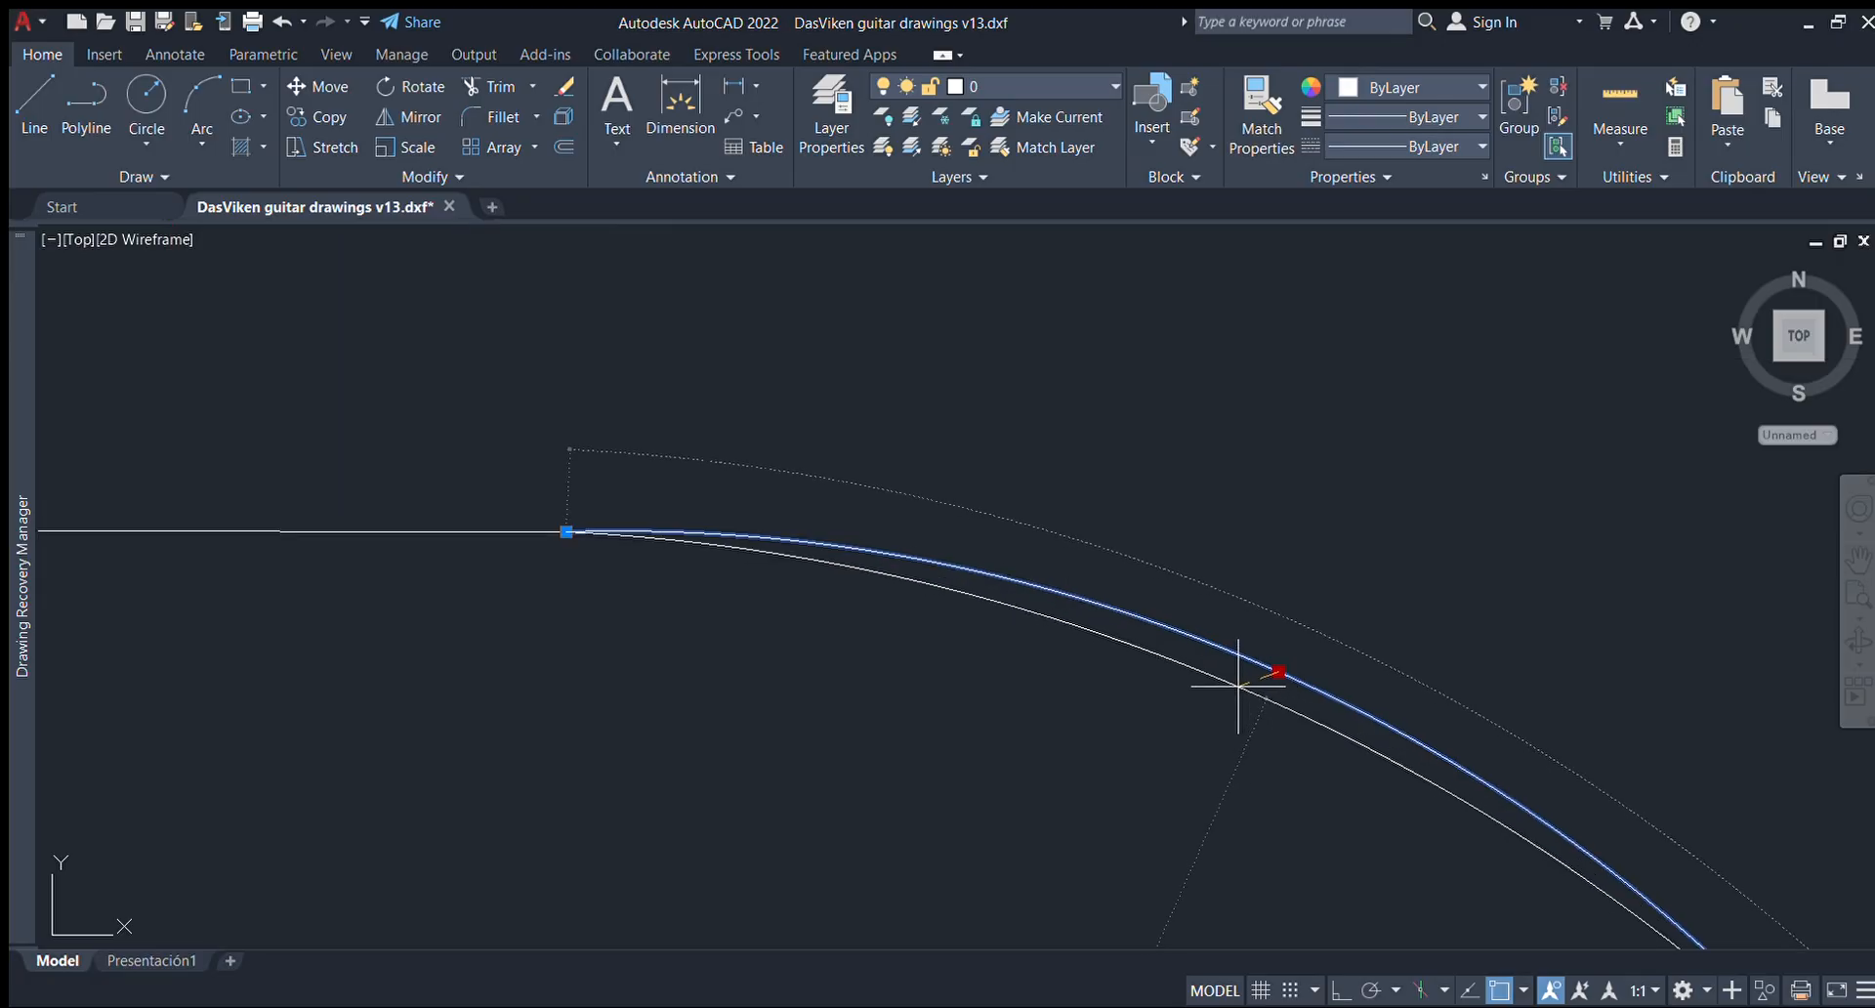
{"action": "left_click", "coordinate": [1238, 693]}
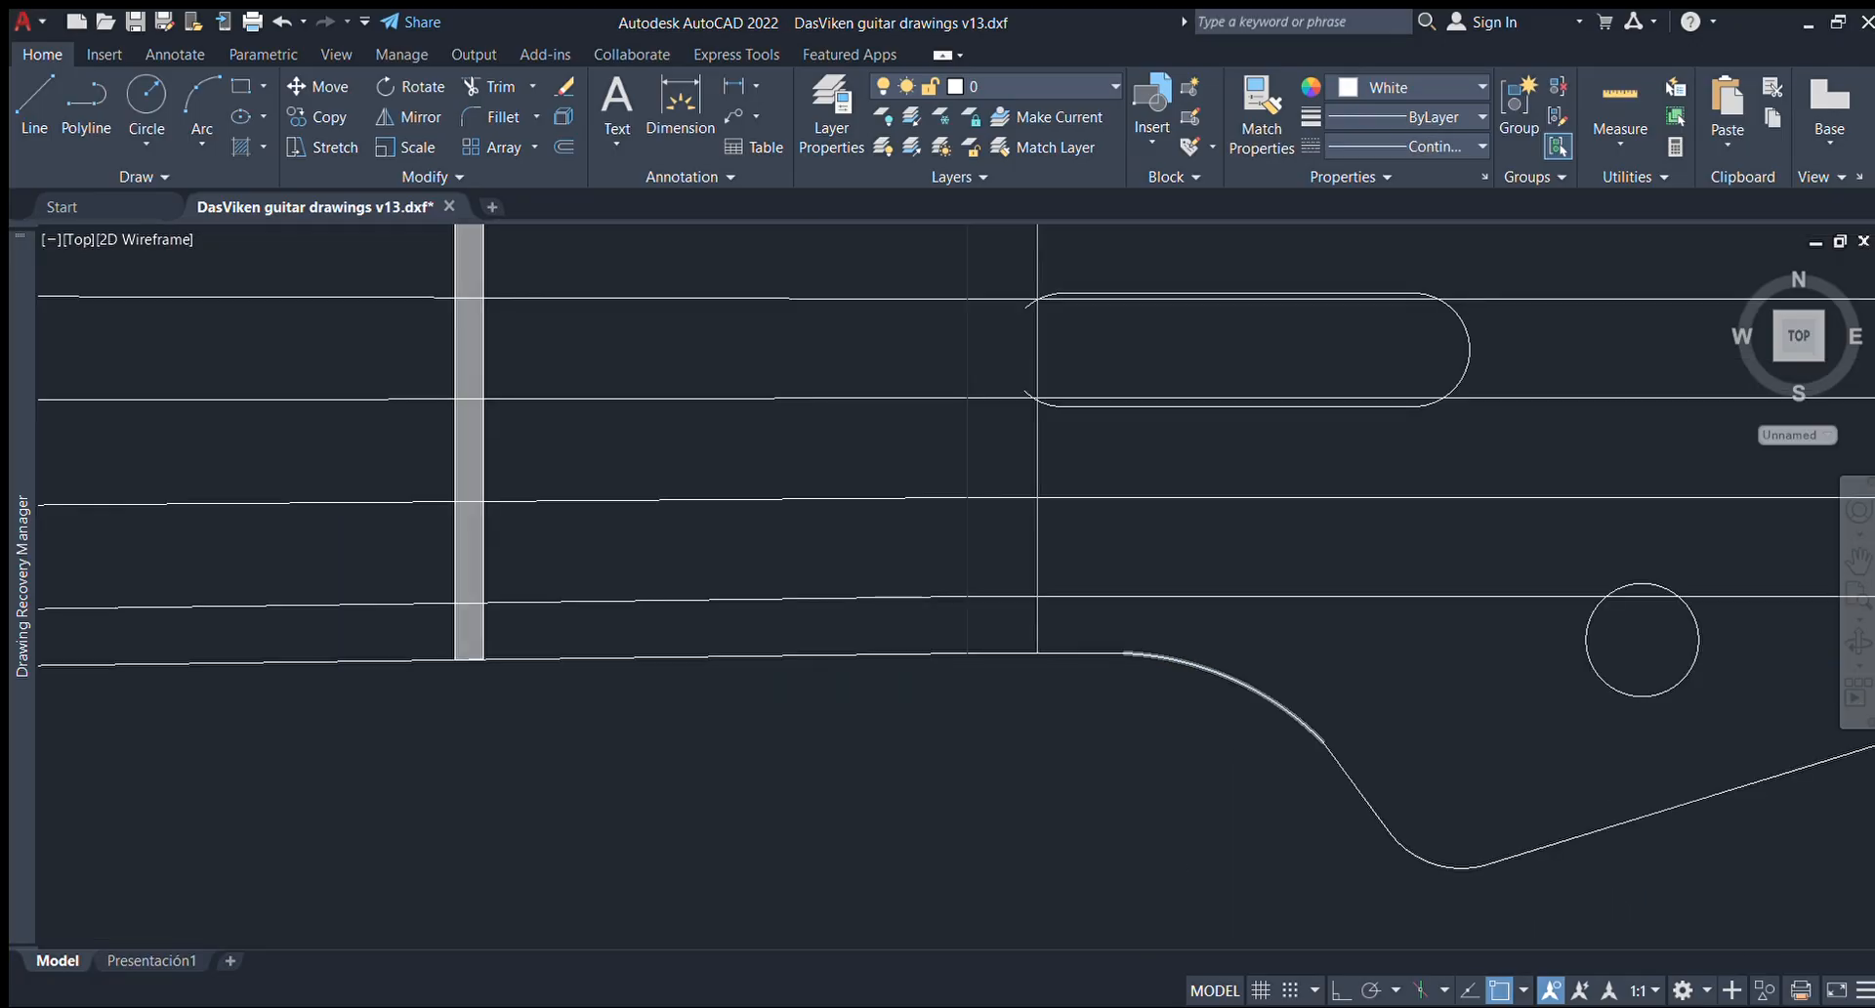
{"action": "scroll", "coordinate": [1318, 523], "scroll_direction": "down", "scroll_amount": 2}
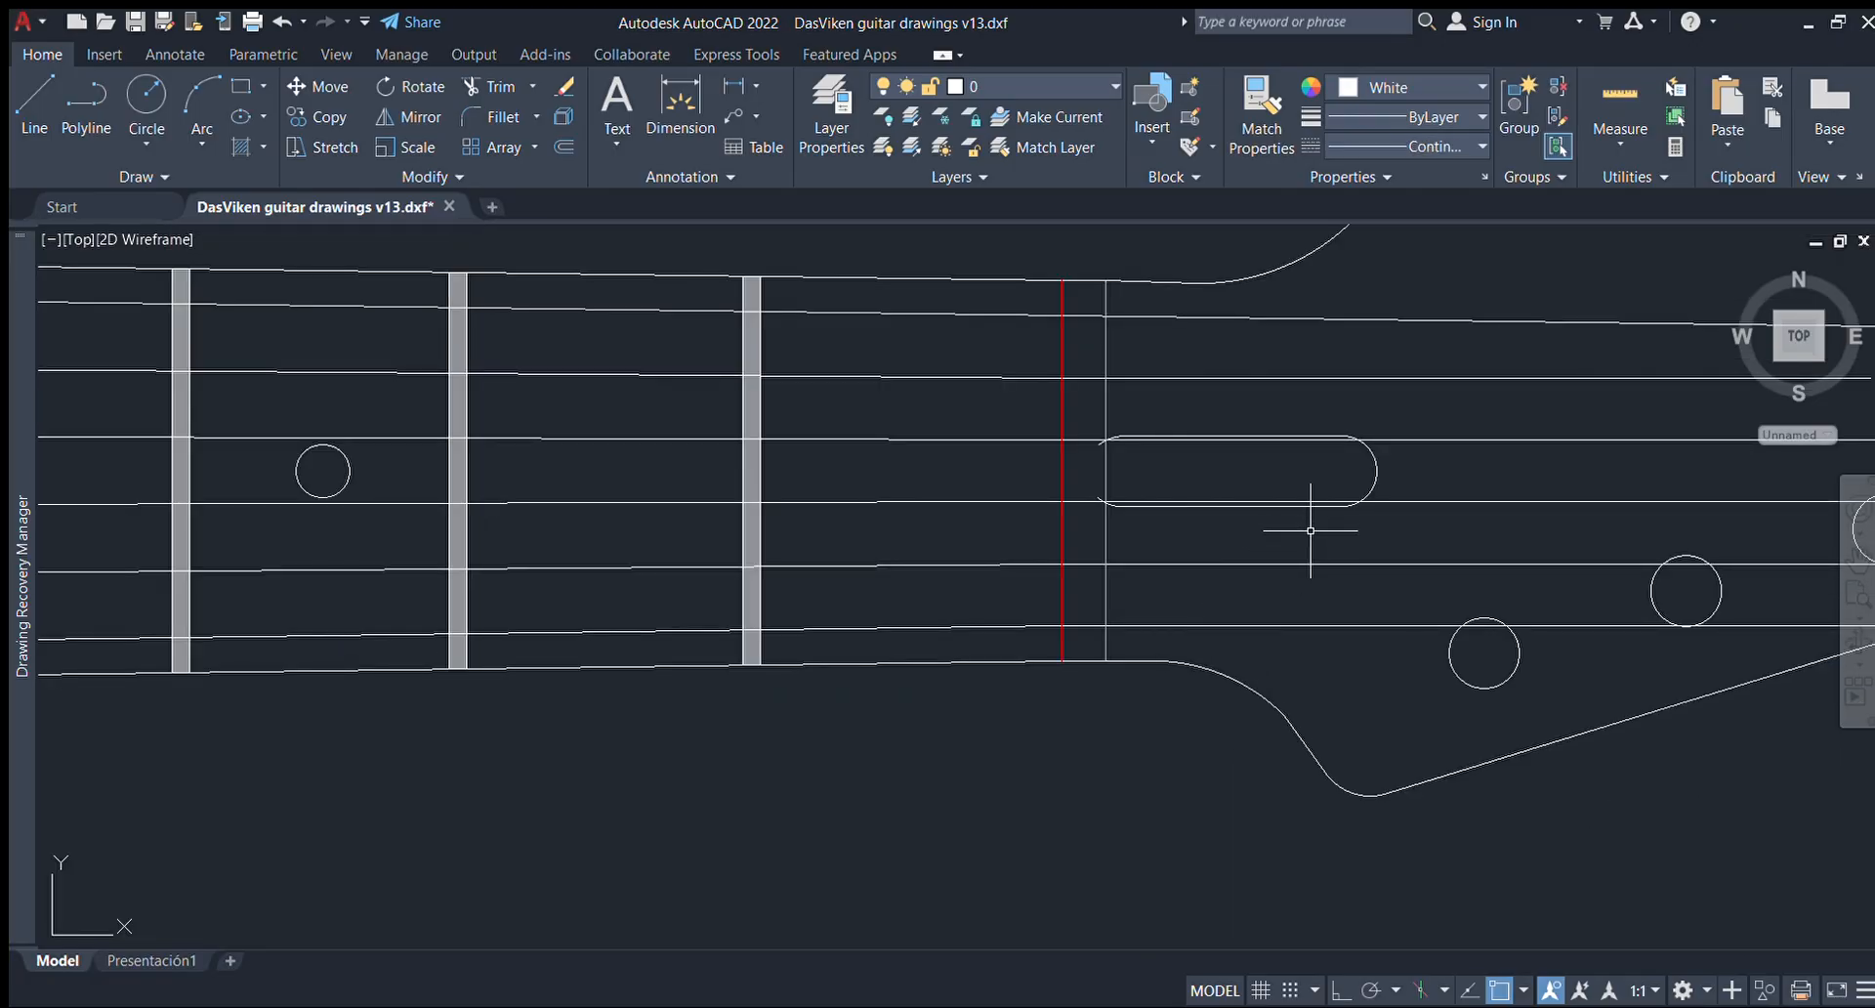
{"action": "scroll", "coordinate": [1220, 478], "scroll_direction": "down", "scroll_amount": 2}
Stretch the shared endpoint of the upper connecting line and headstock curve so the line runs level from the fretboard corner.
{"action": "scroll", "coordinate": [1207, 350], "scroll_direction": "up", "scroll_amount": 6}
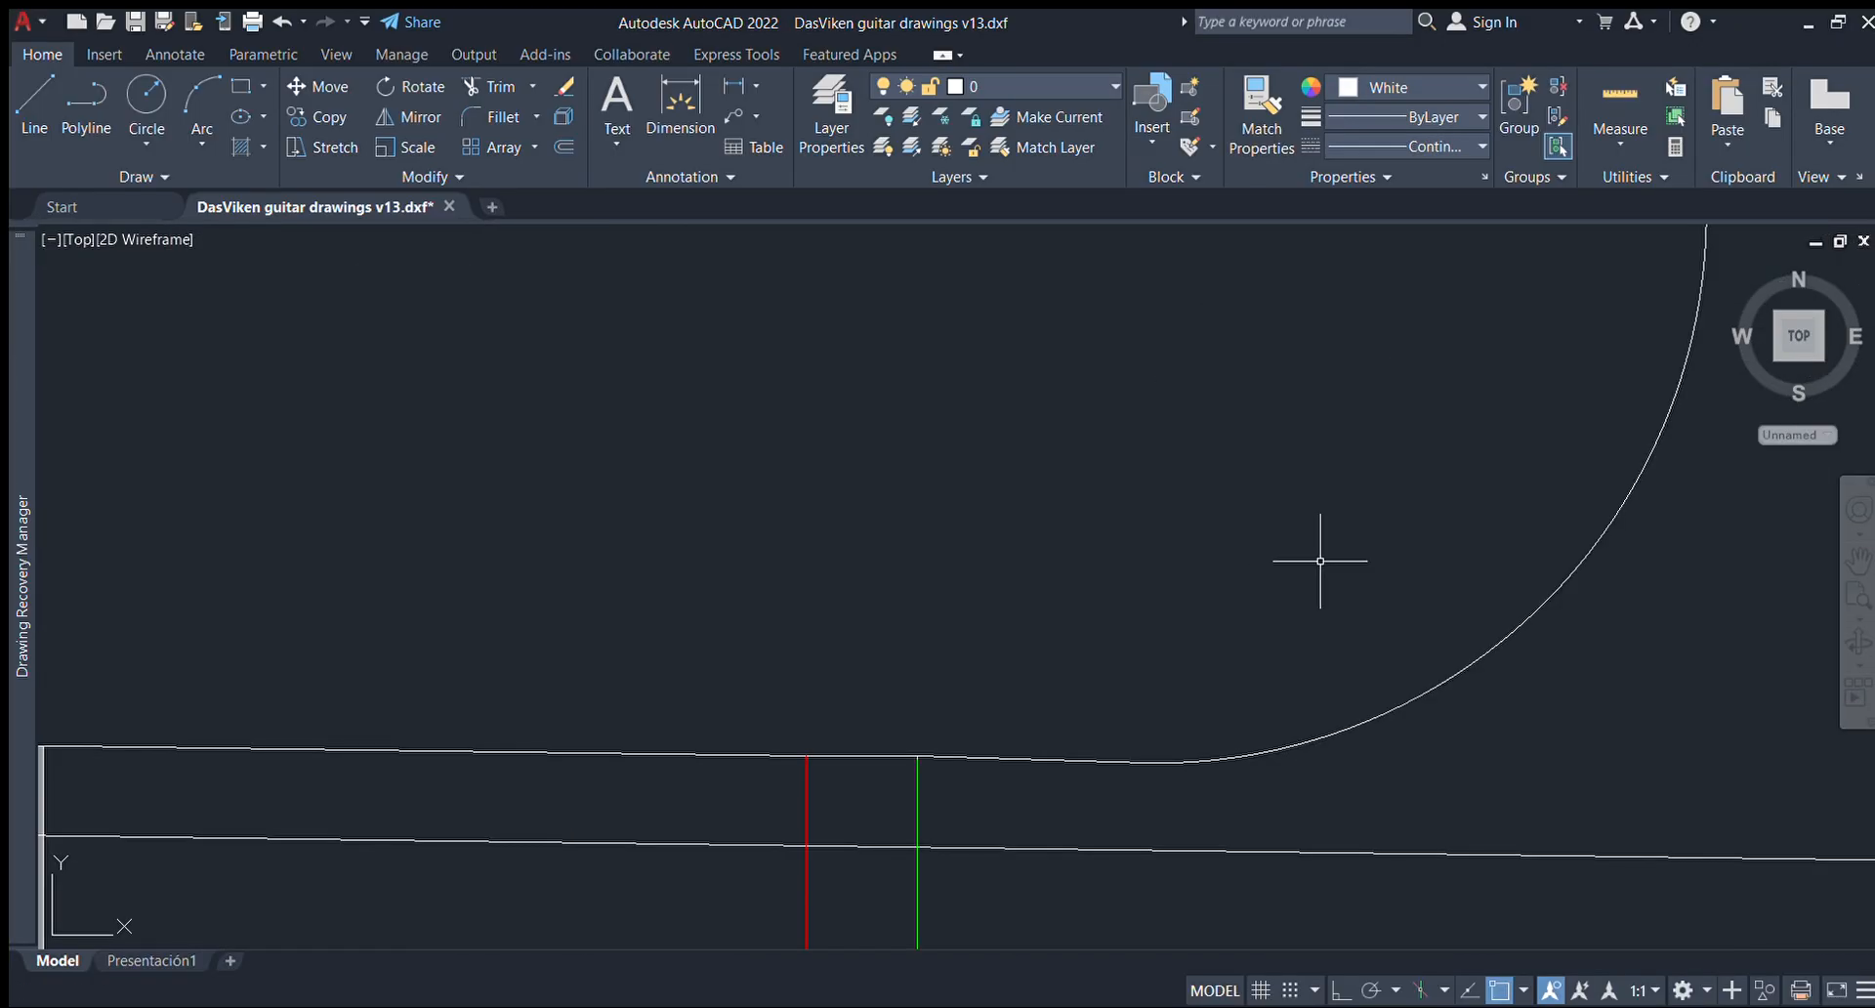
{"action": "left_click", "coordinate": [1455, 660]}
{"action": "left_click", "coordinate": [1082, 761]}
{"action": "left_click", "coordinate": [1146, 763]}
{"action": "scroll", "coordinate": [1140, 772], "scroll_direction": "up", "scroll_amount": 4}
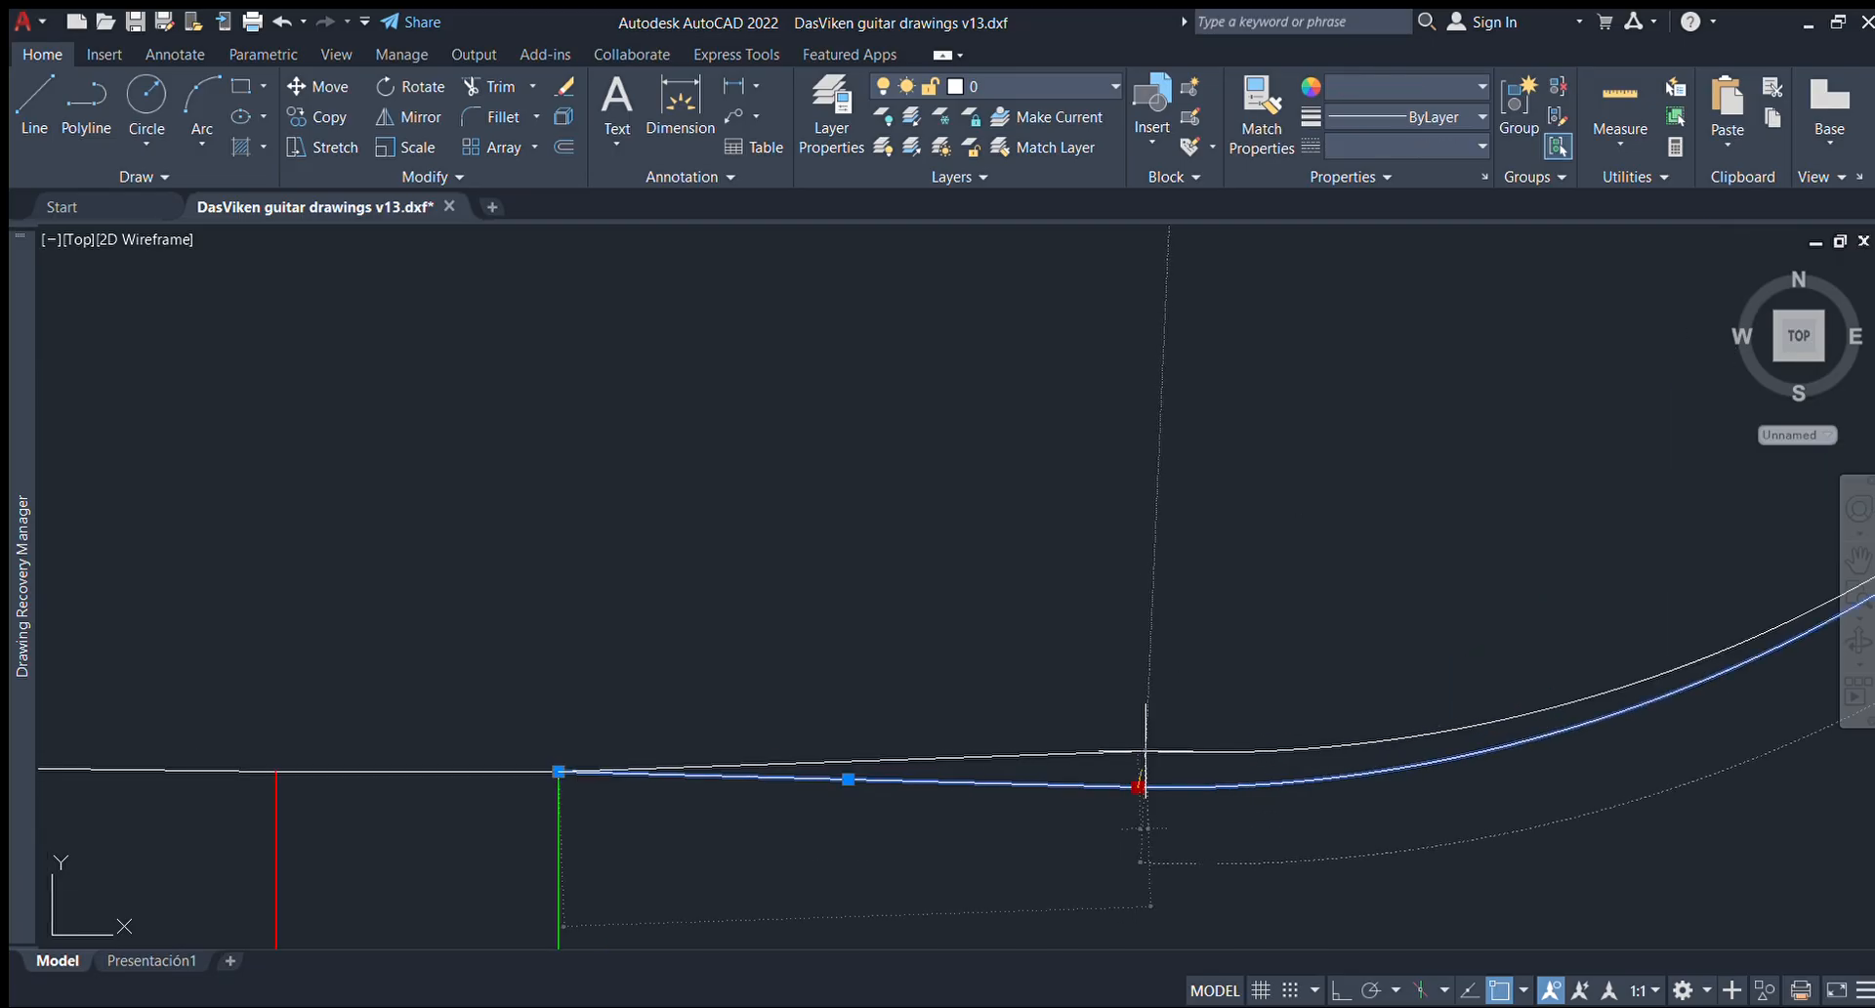
{"action": "scroll", "coordinate": [1143, 779], "scroll_direction": "up", "scroll_amount": 2}
{"action": "left_click", "coordinate": [1143, 782]}
{"action": "scroll", "coordinate": [1147, 775], "scroll_direction": "down", "scroll_amount": 5}
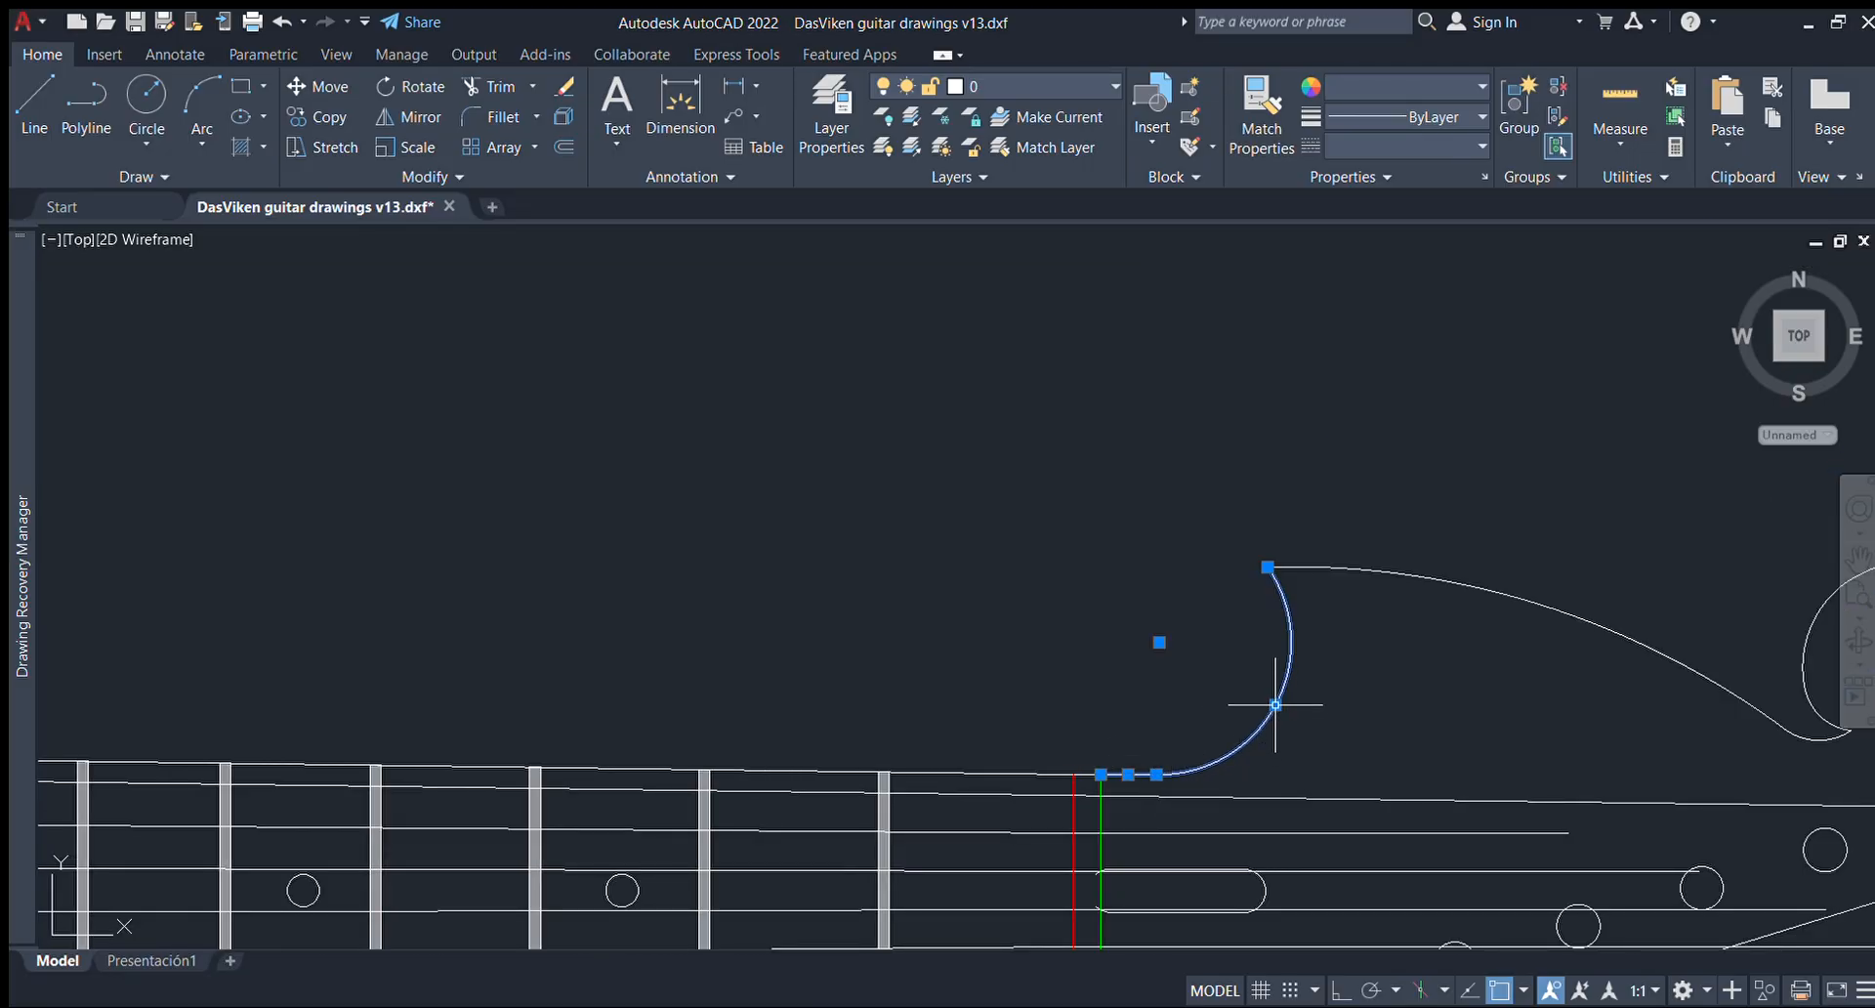
Shift the midpoint of the headstock's upper curve slightly inward to adjust its transition into the neck.
{"action": "scroll", "coordinate": [1254, 703], "scroll_direction": "up", "scroll_amount": 4}
{"action": "left_click", "coordinate": [1301, 710]}
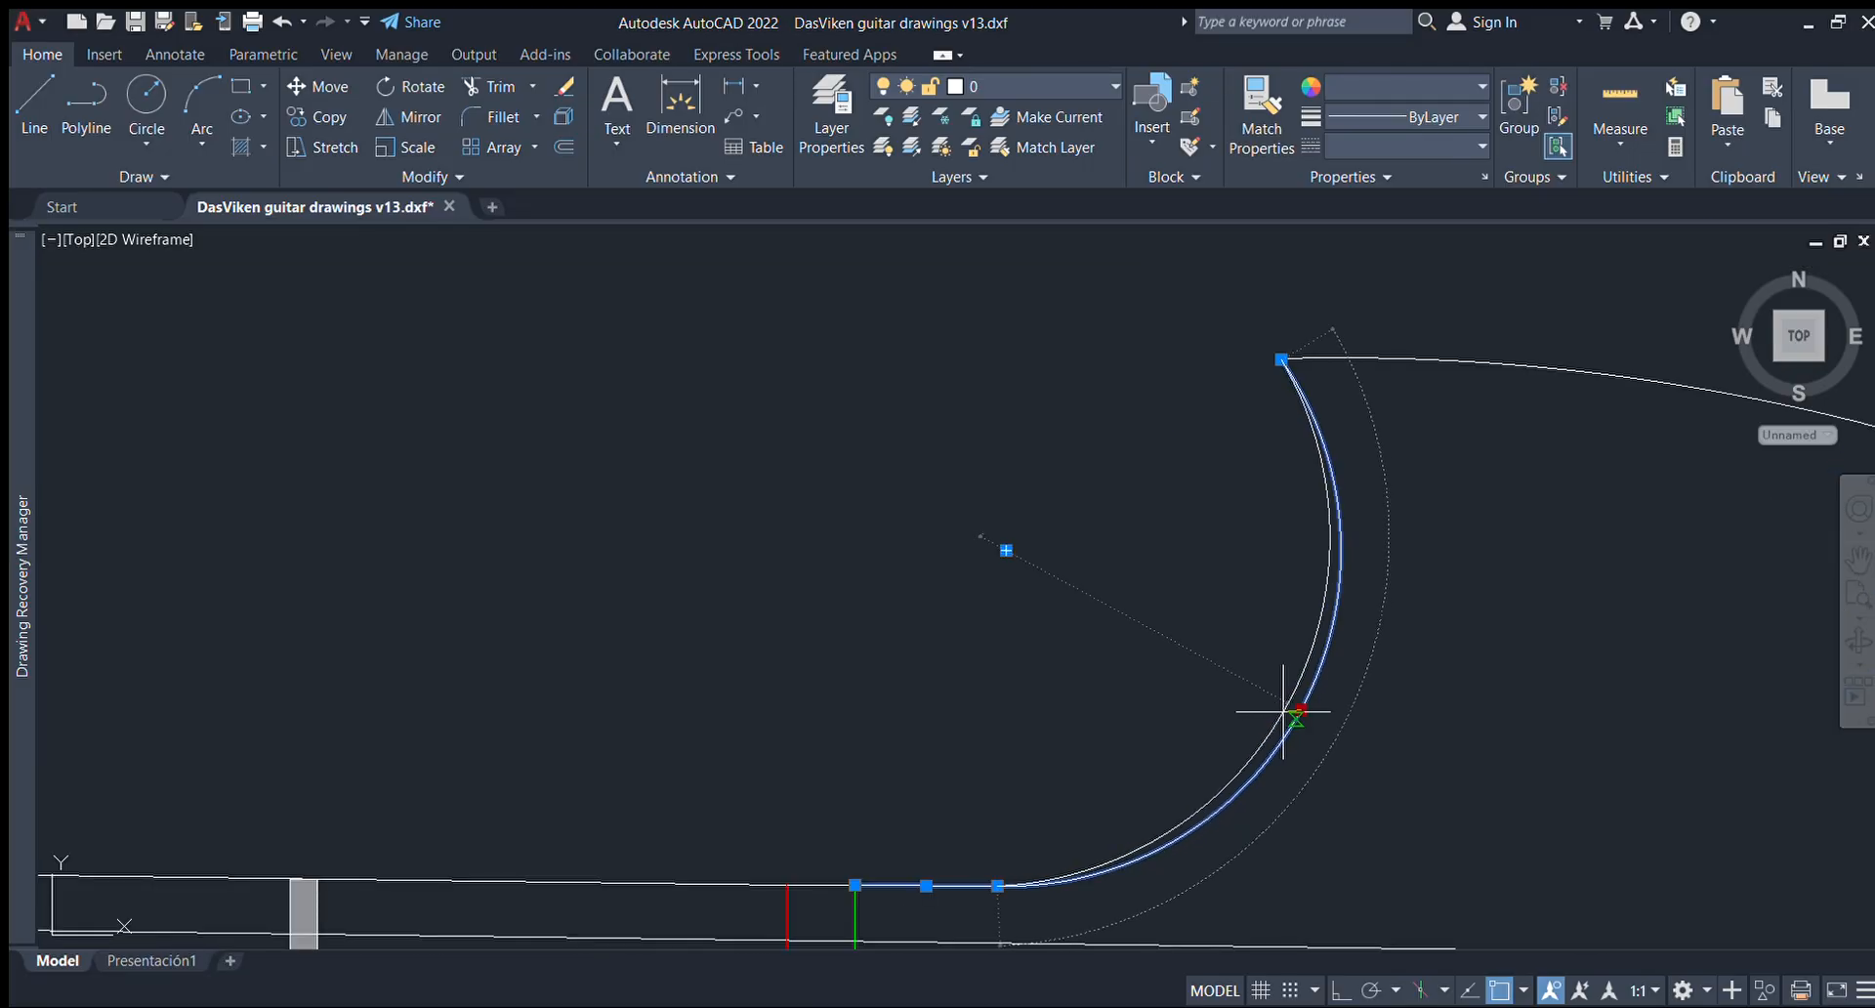
{"action": "scroll", "coordinate": [1285, 712], "scroll_direction": "up", "scroll_amount": 2}
{"action": "left_click", "coordinate": [1285, 711]}
{"action": "key", "text": "Escape"}
{"action": "scroll", "coordinate": [1333, 700], "scroll_direction": "down", "scroll_amount": 4}
{"action": "scroll", "coordinate": [1333, 701], "scroll_direction": "down", "scroll_amount": 3}
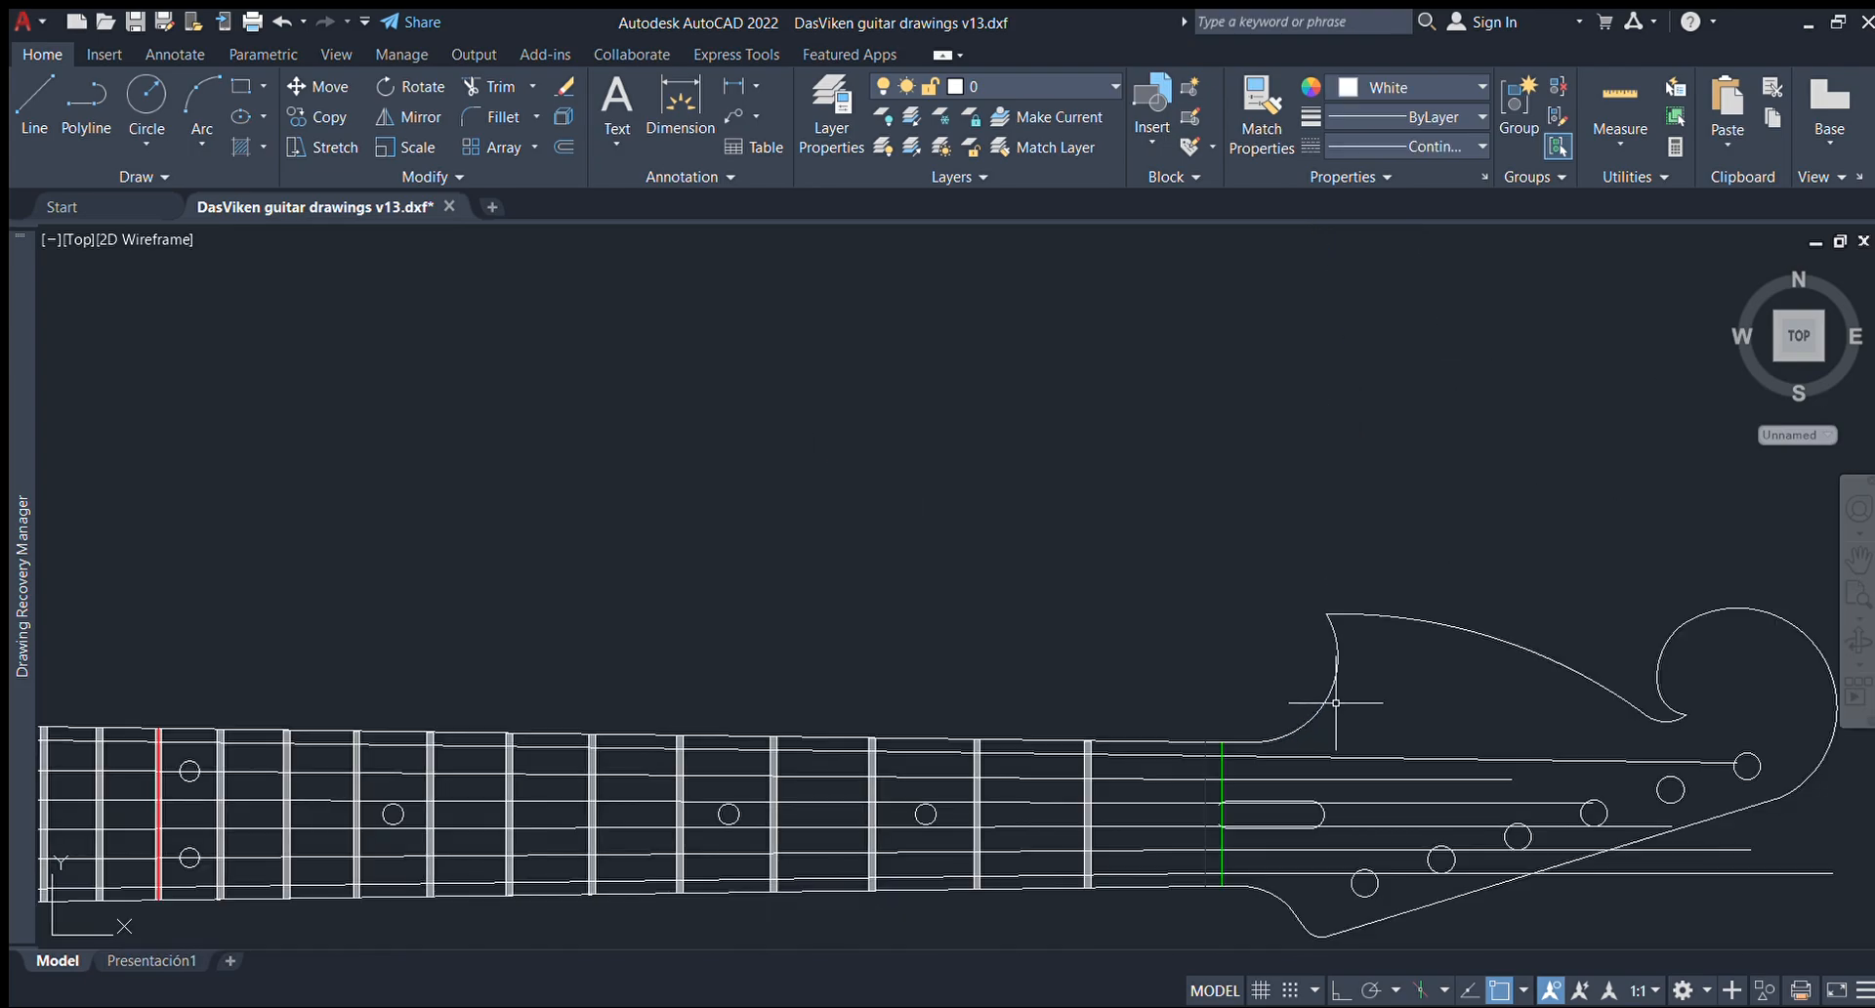
Extend the second string from the top horizontally past its tuner hole on the new headstock.
{"action": "scroll", "coordinate": [1445, 742], "scroll_direction": "down", "scroll_amount": 3}
{"action": "mouse_move", "coordinate": [1253, 762]}
{"action": "middle_mouse_down"}
{"action": "mouse_move", "coordinate": [1360, 669]}
{"action": "mouse_move", "coordinate": [1407, 657]}
{"action": "middle_mouse_up"}
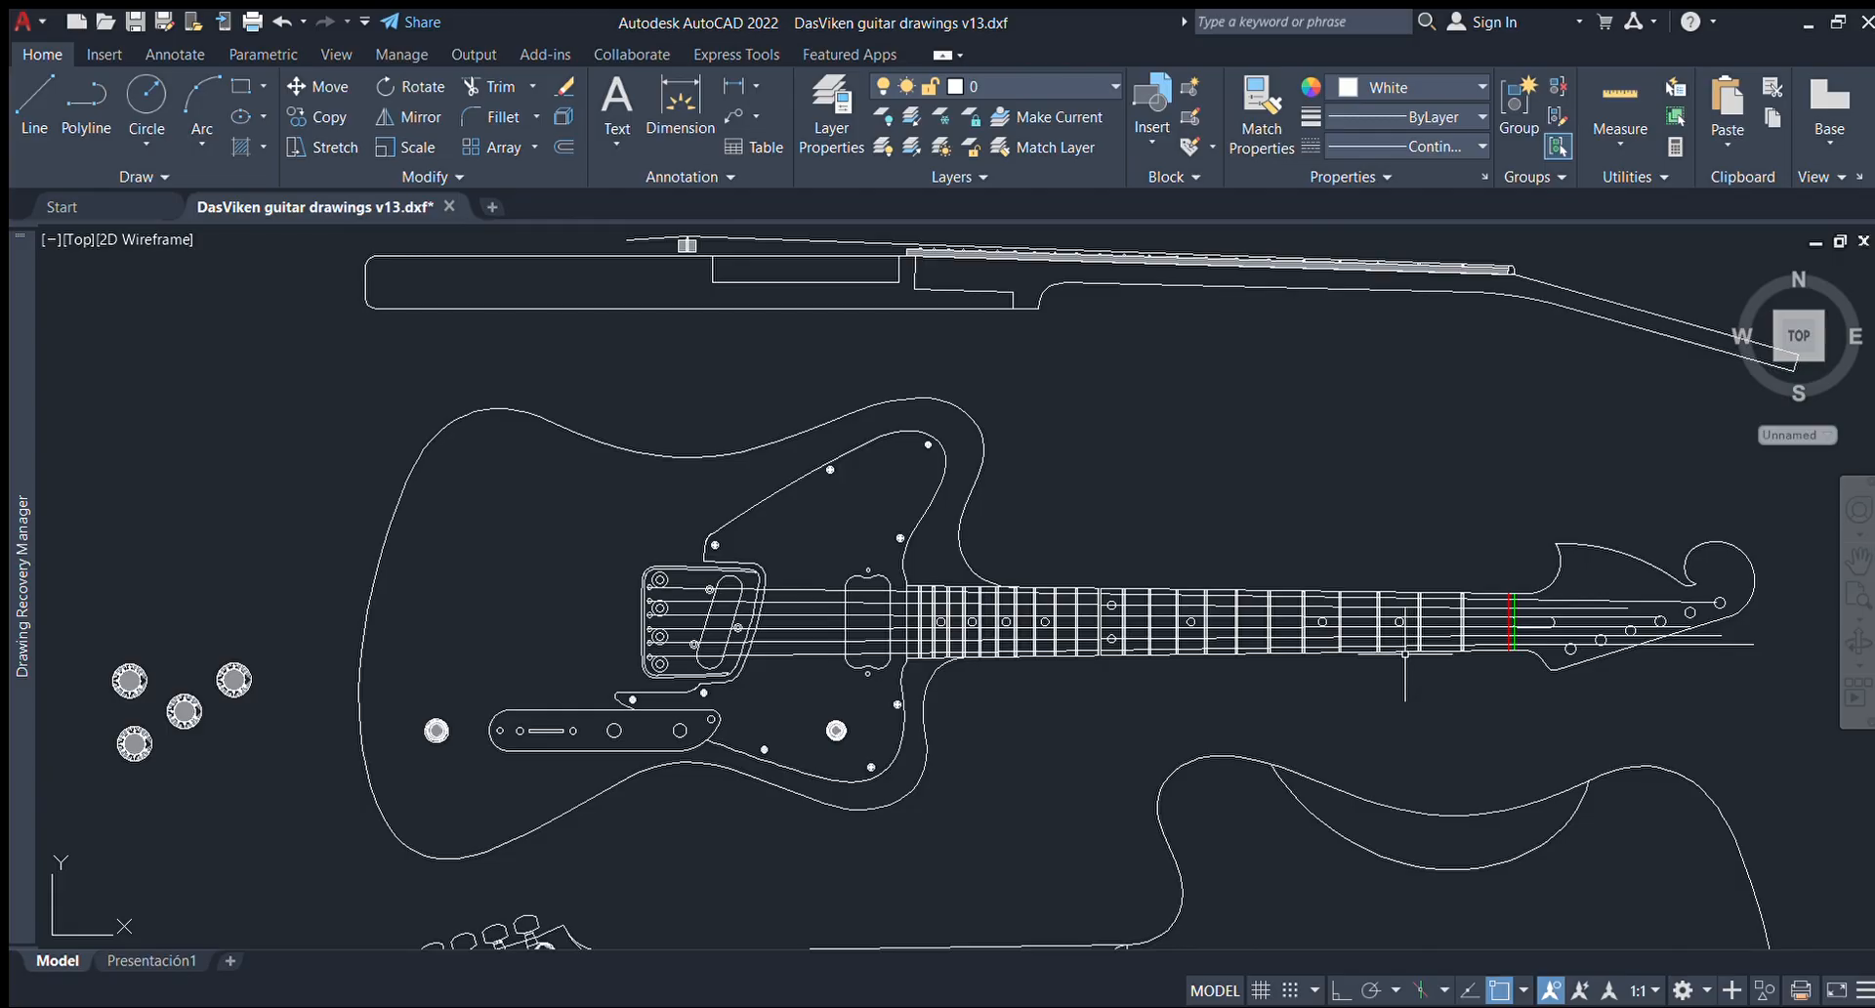
{"action": "scroll", "coordinate": [1793, 610], "scroll_direction": "up", "scroll_amount": 4}
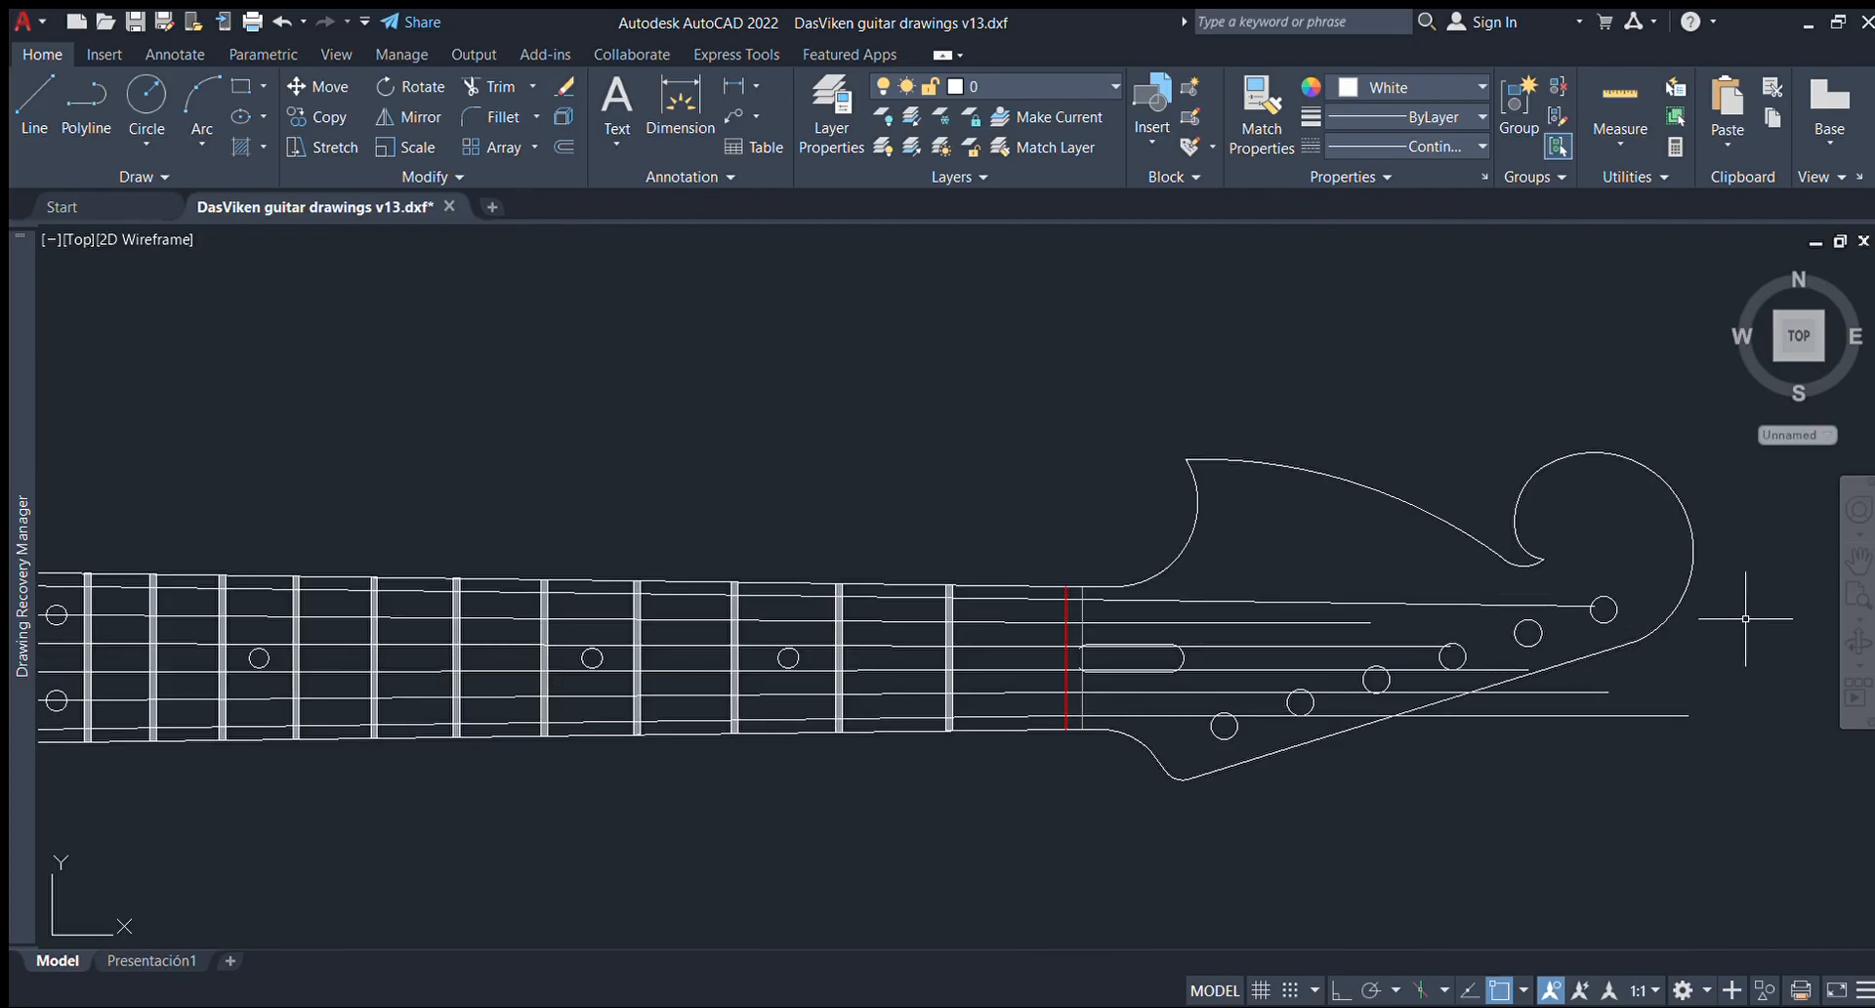
{"action": "left_click", "coordinate": [1353, 623]}
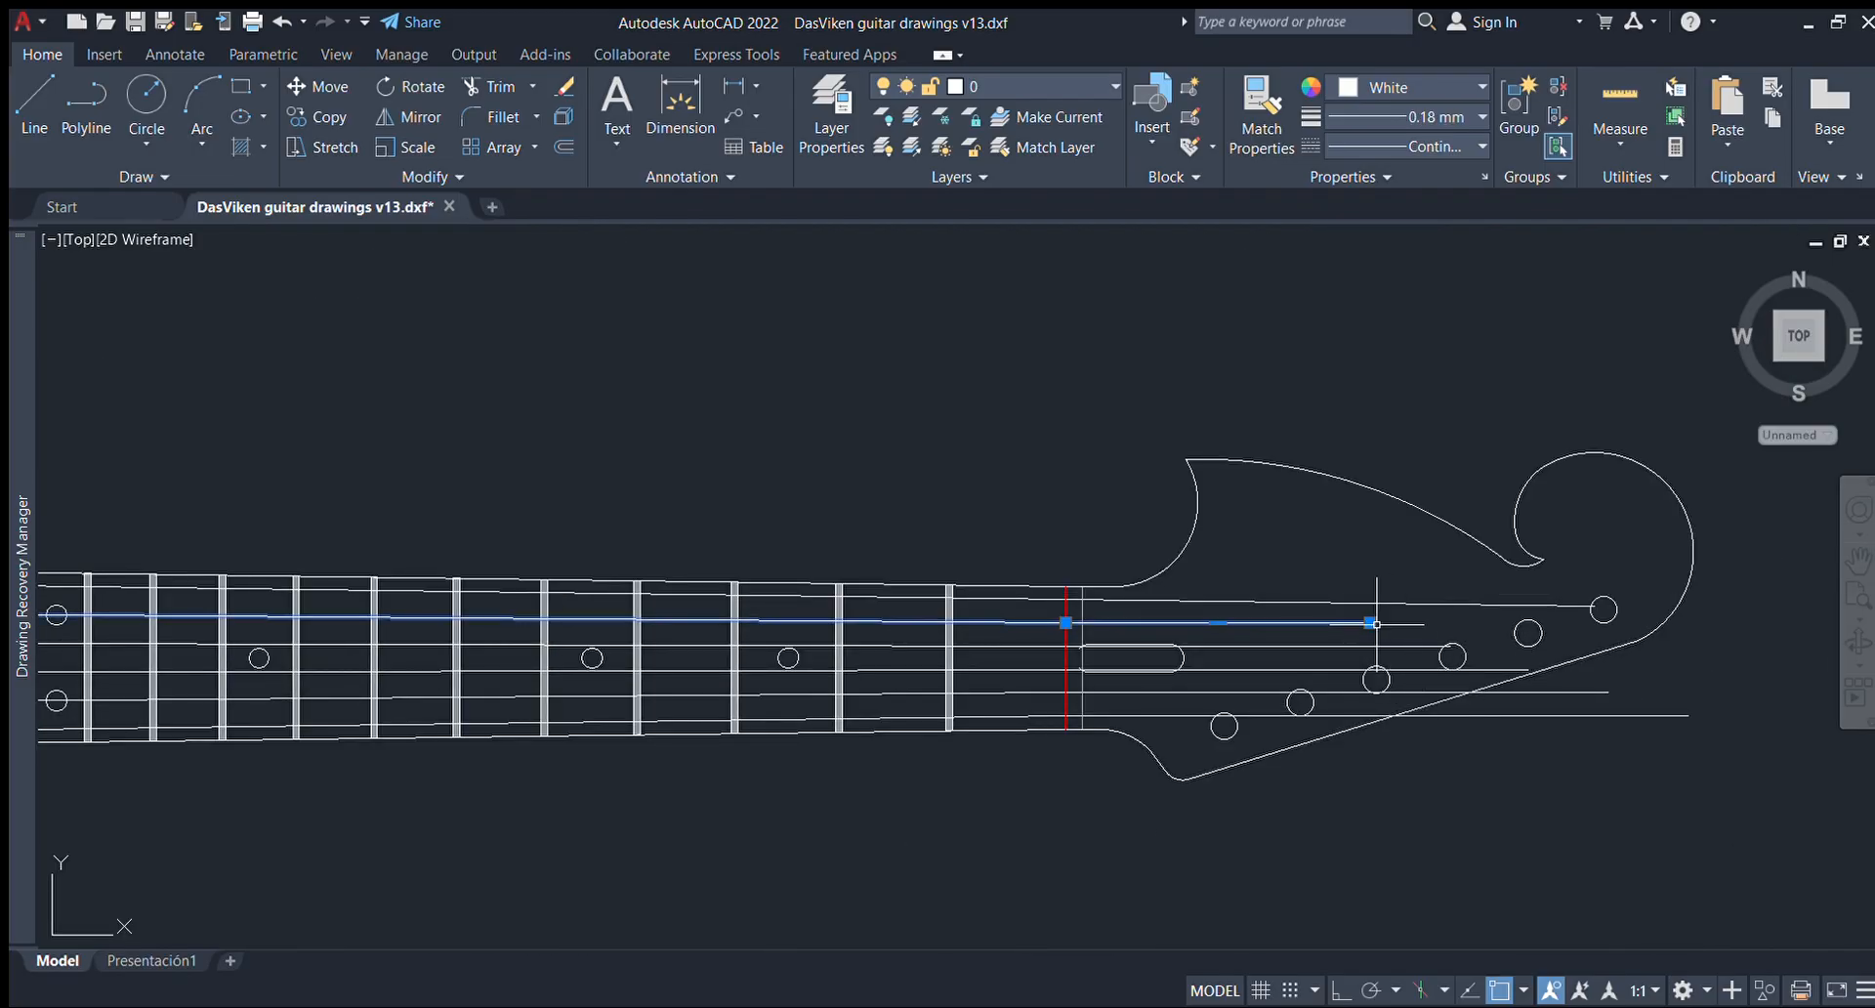
{"action": "left_click", "coordinate": [1370, 622]}
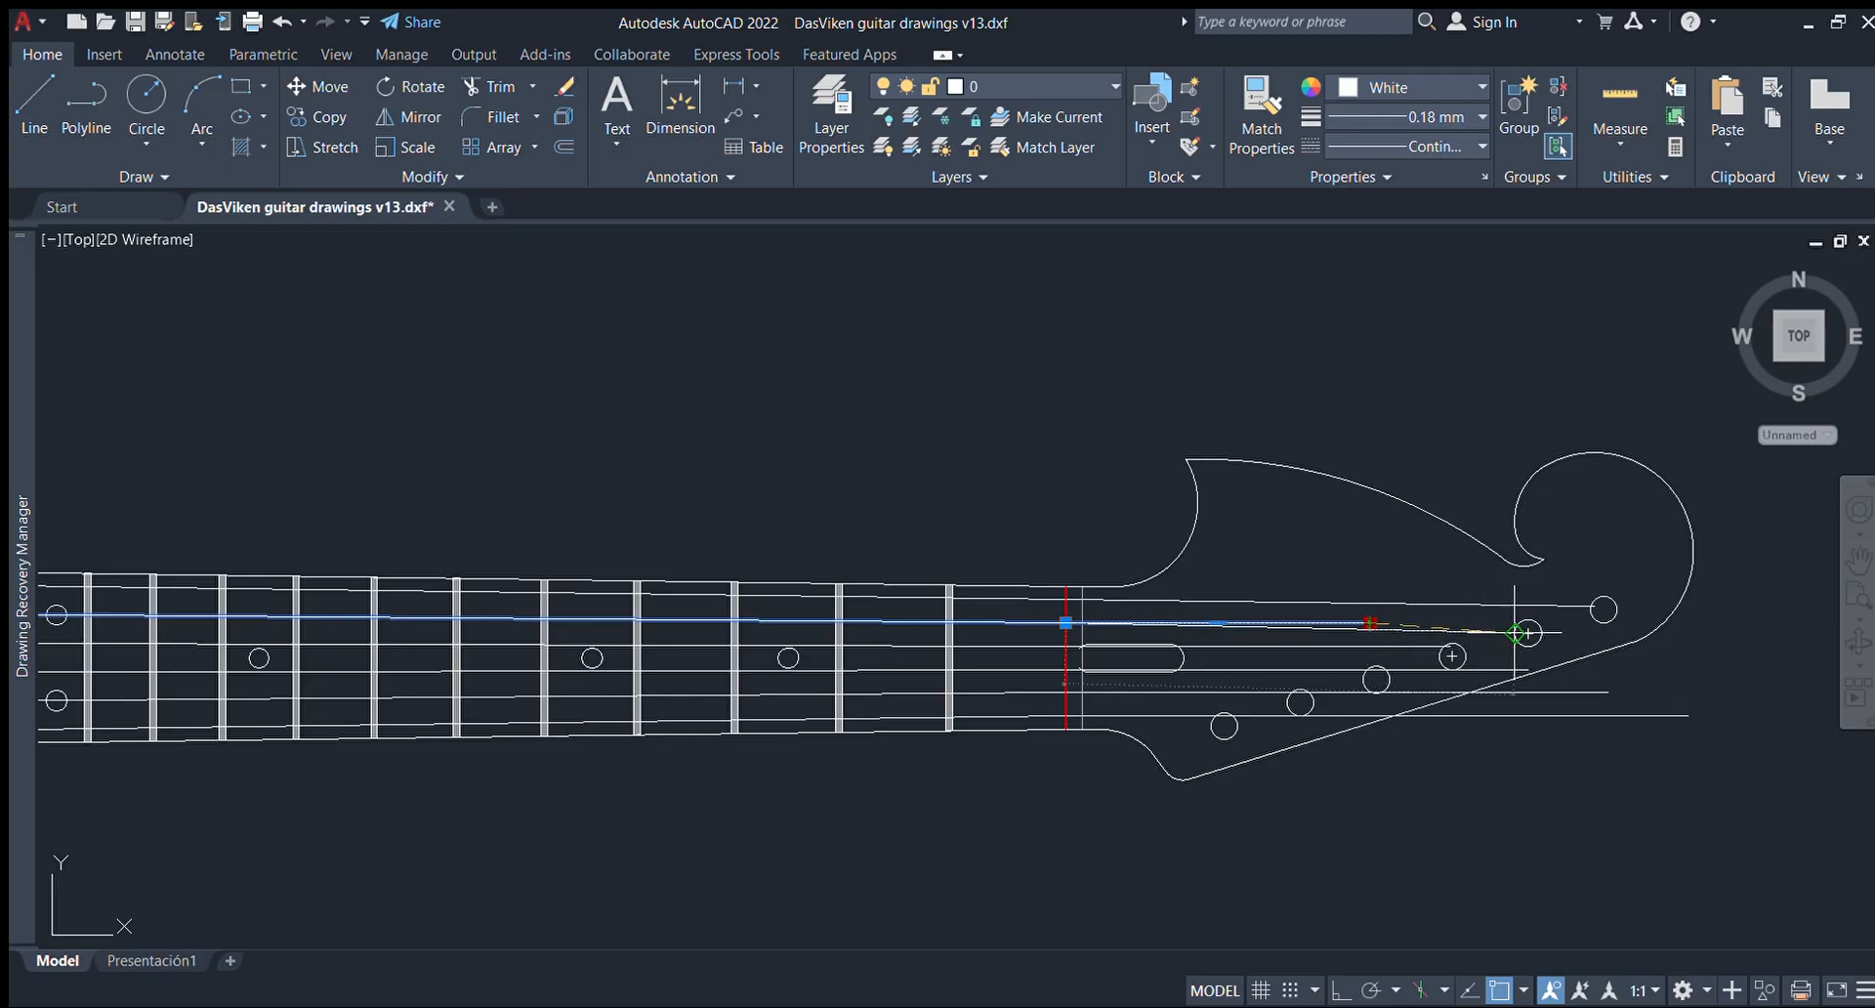
{"action": "scroll", "coordinate": [1559, 622], "scroll_direction": "up", "scroll_amount": 2}
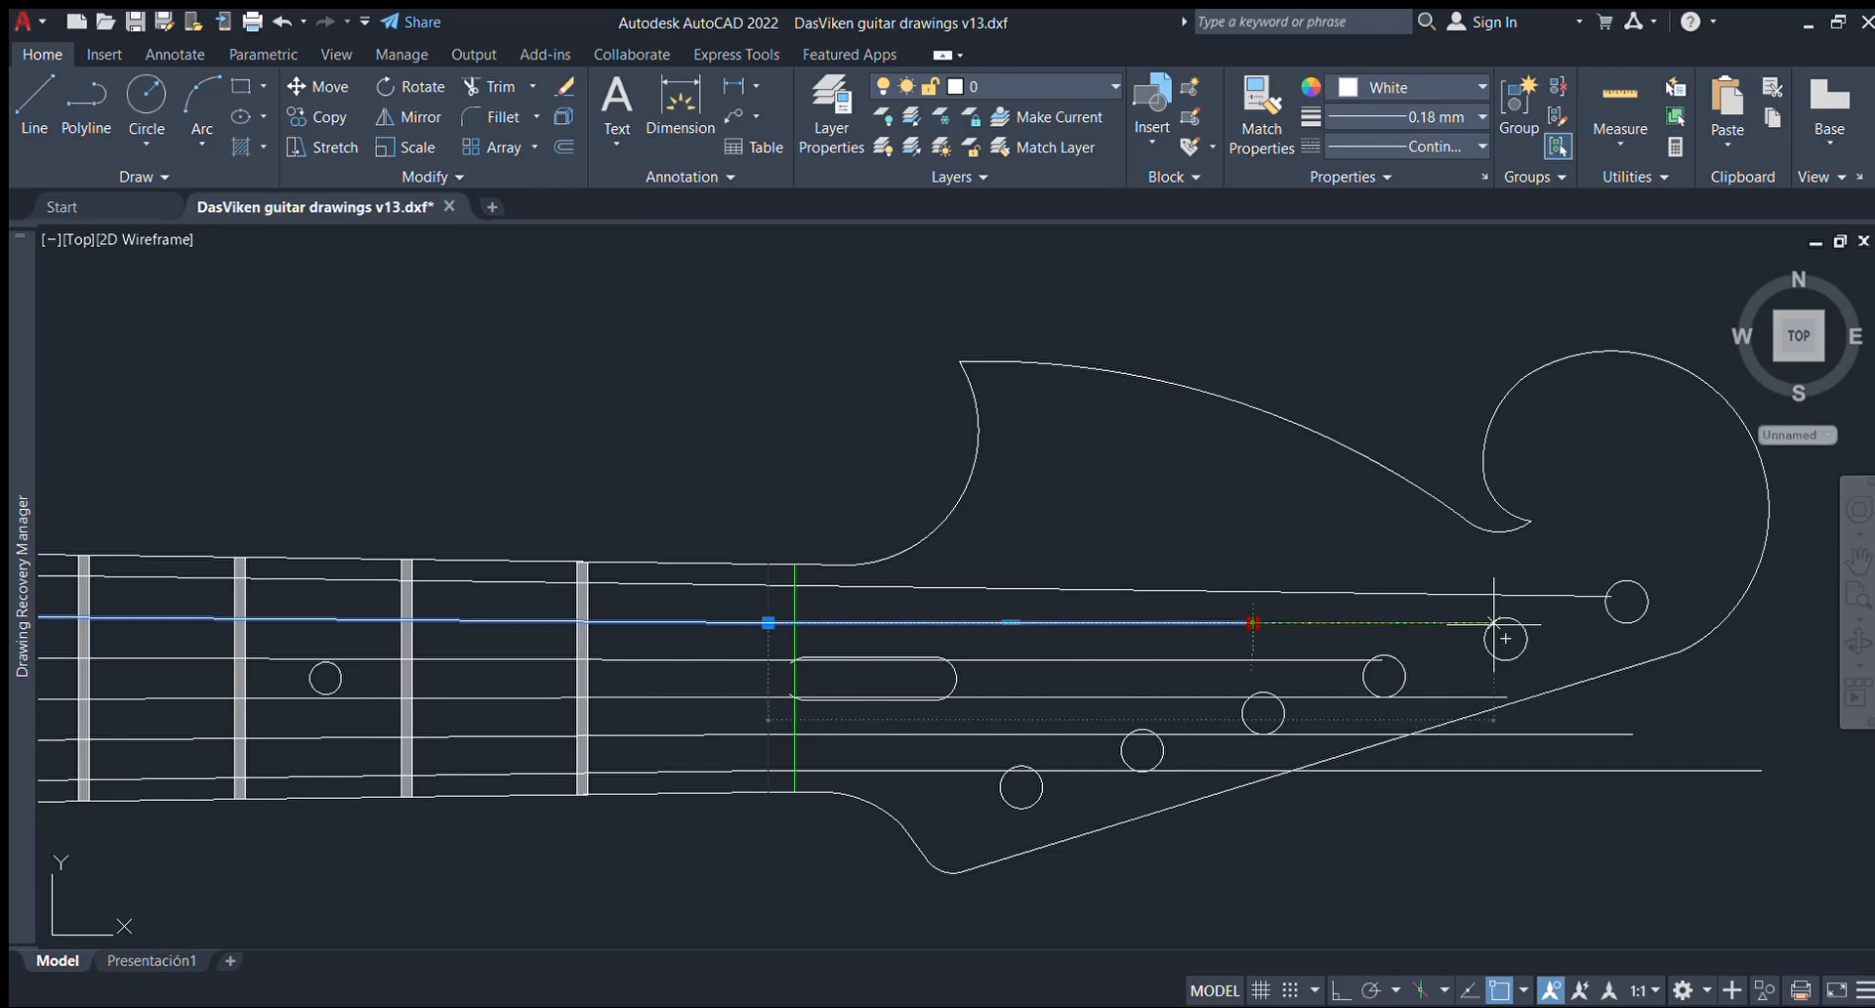
{"action": "left_click", "coordinate": [1563, 622]}
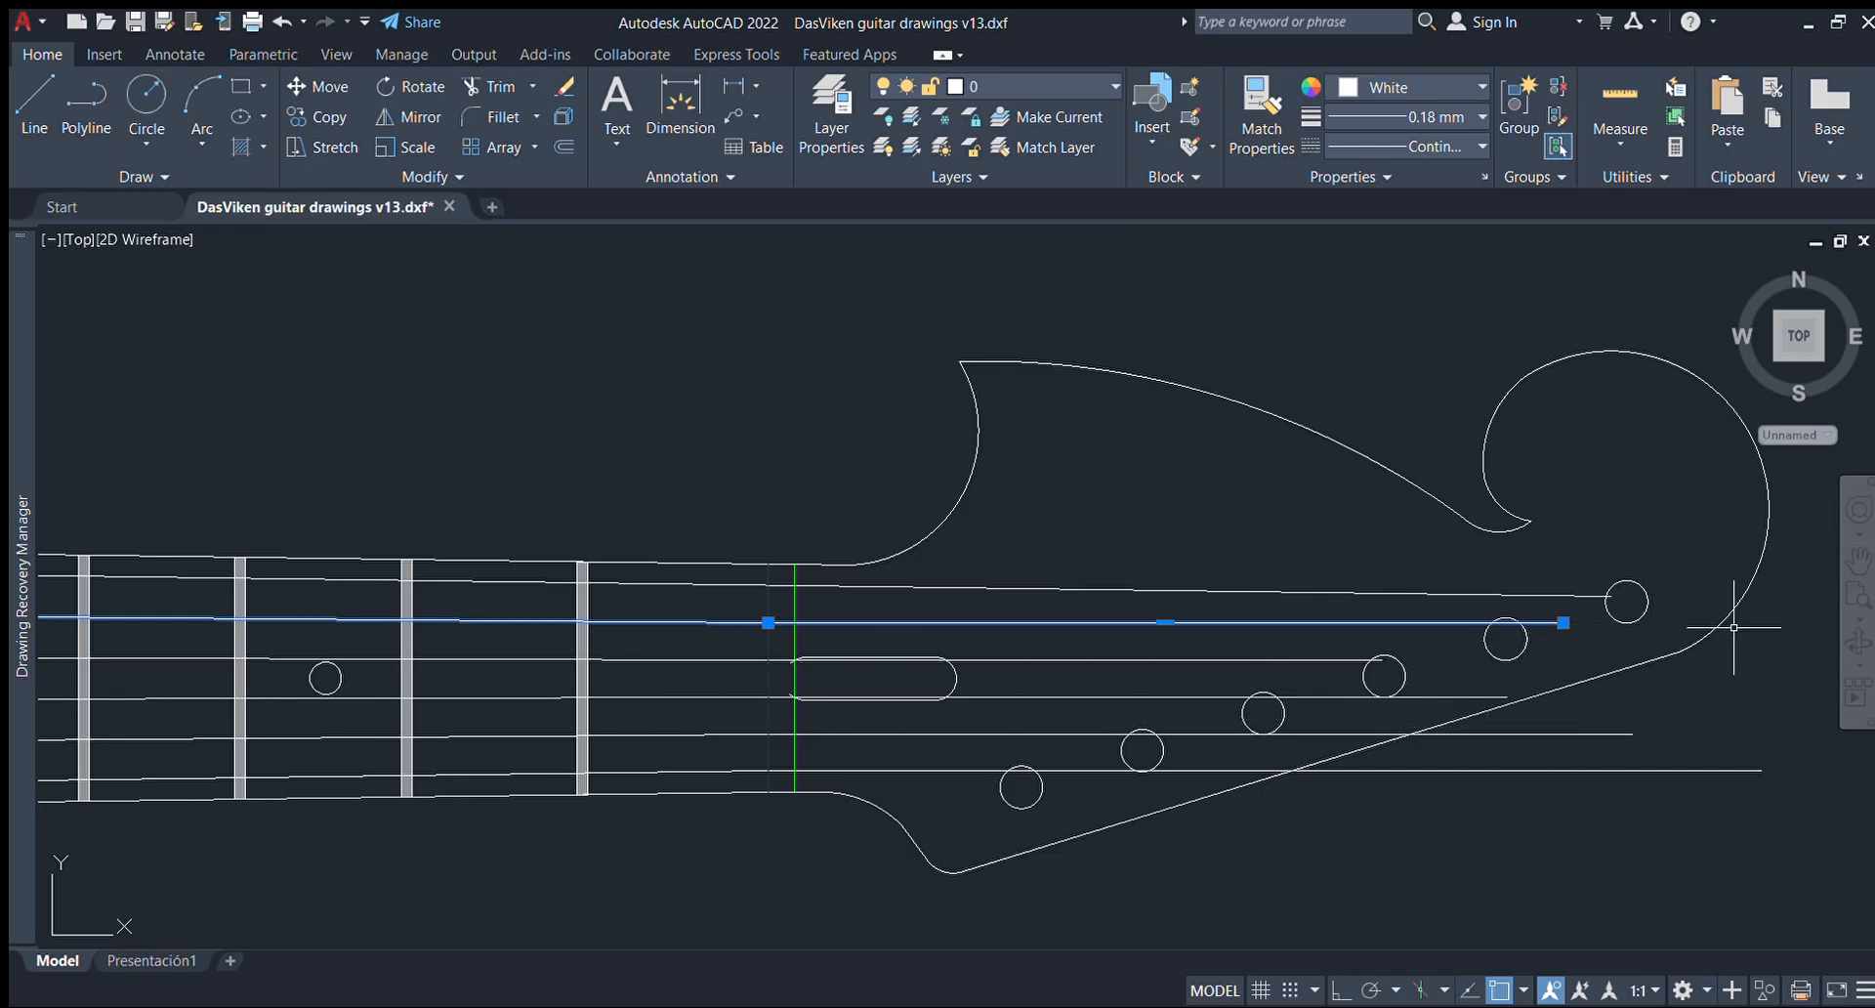
{"action": "key", "text": "Escape"}
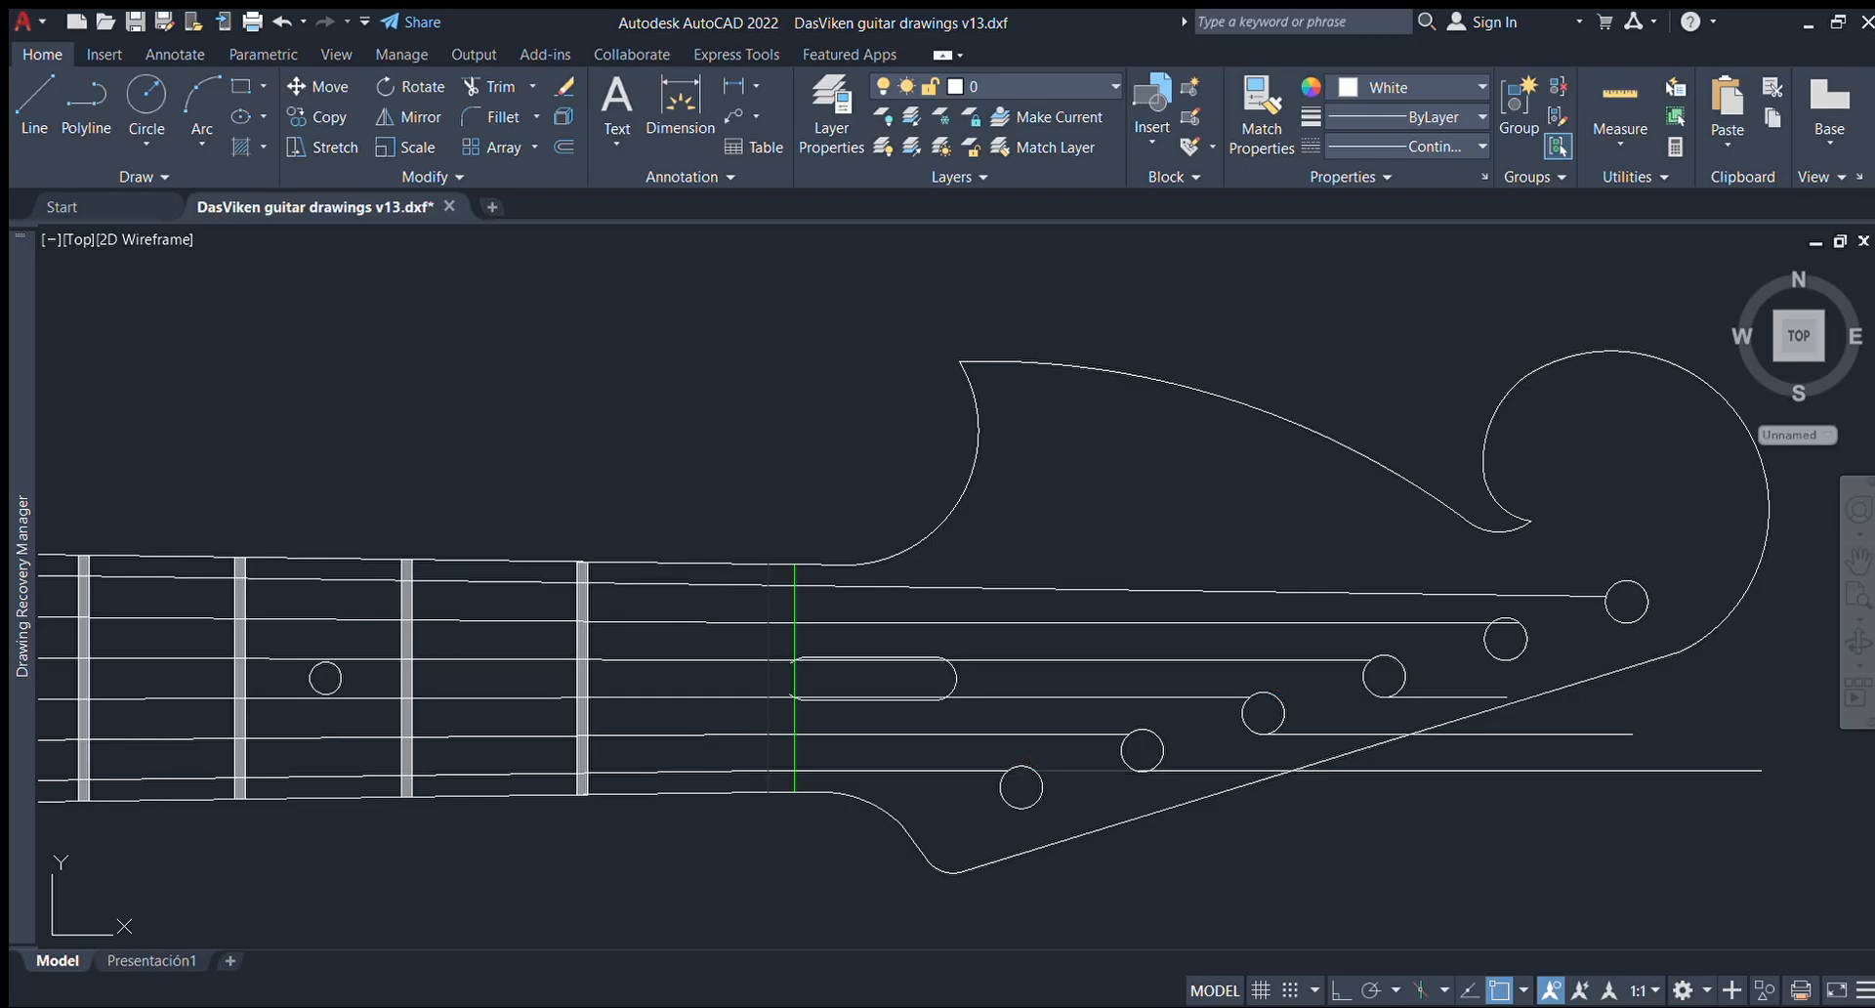
Delete the three leftover string segments beyond the tuner holes of the lower strings.
{"action": "left_click", "coordinate": [1445, 696]}
{"action": "left_click", "coordinate": [1265, 737]}
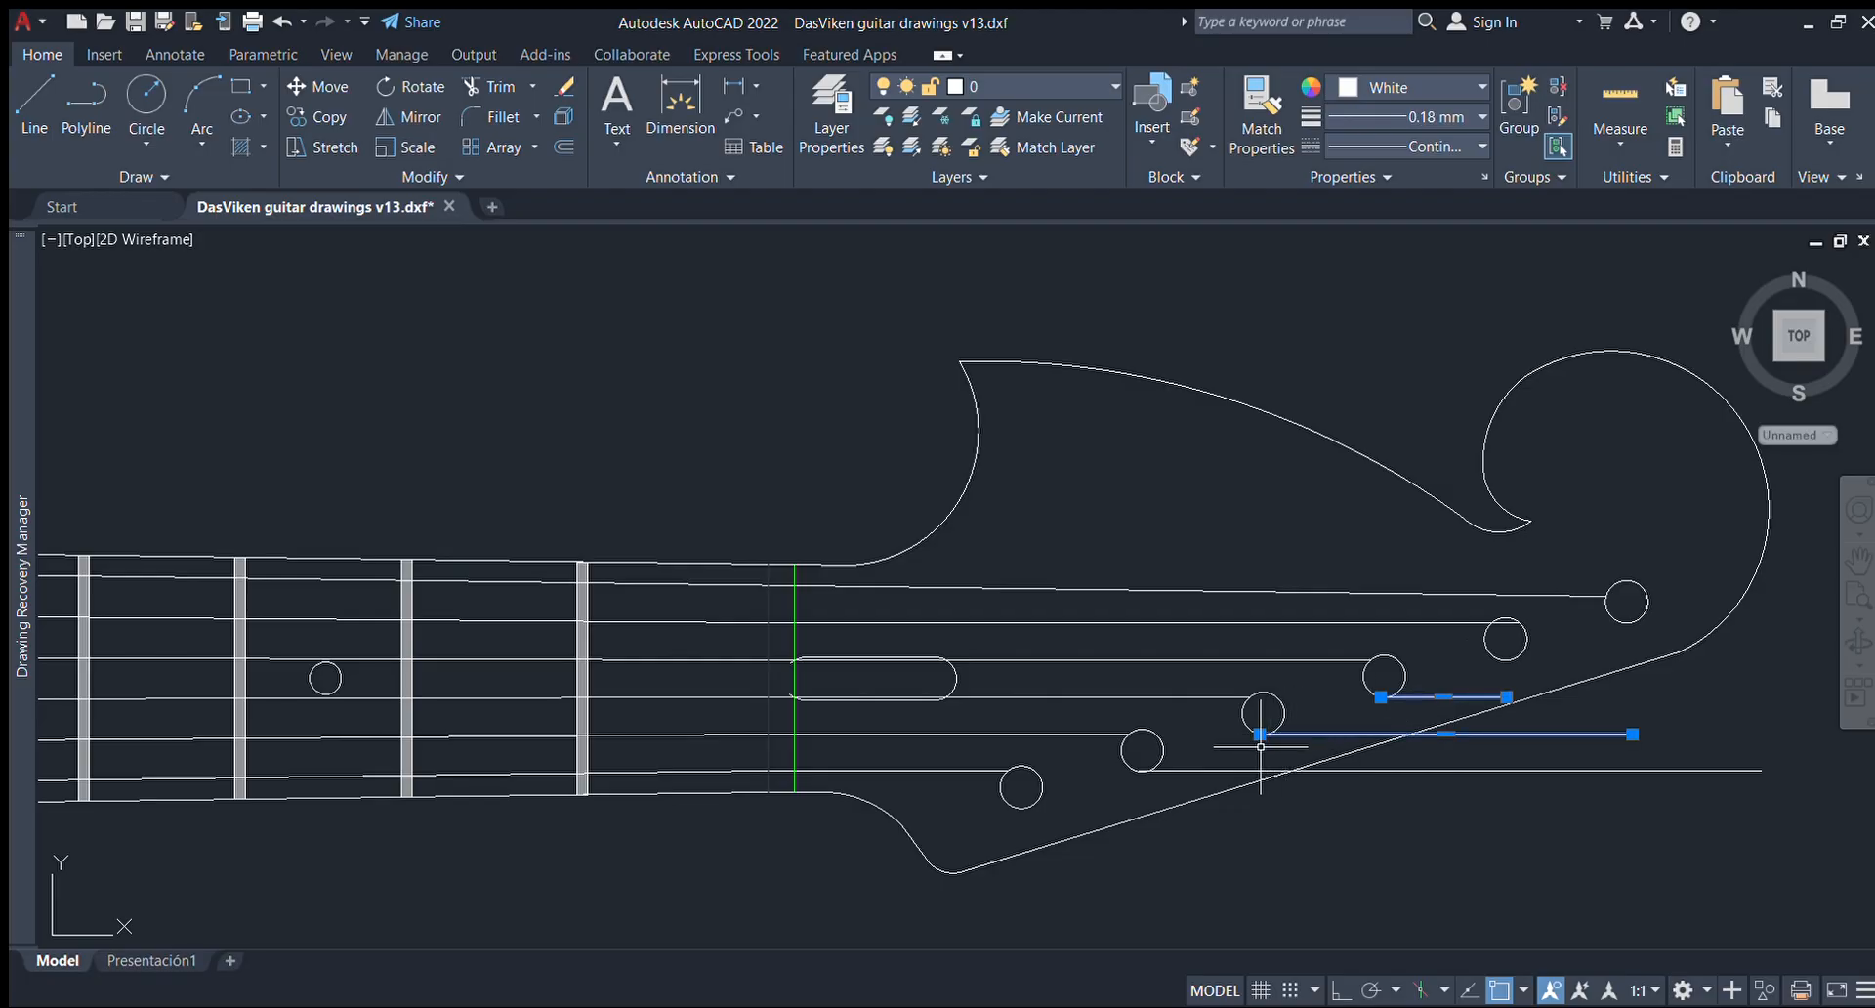
{"action": "left_click", "coordinate": [1196, 771]}
{"action": "key", "text": "Delete"}
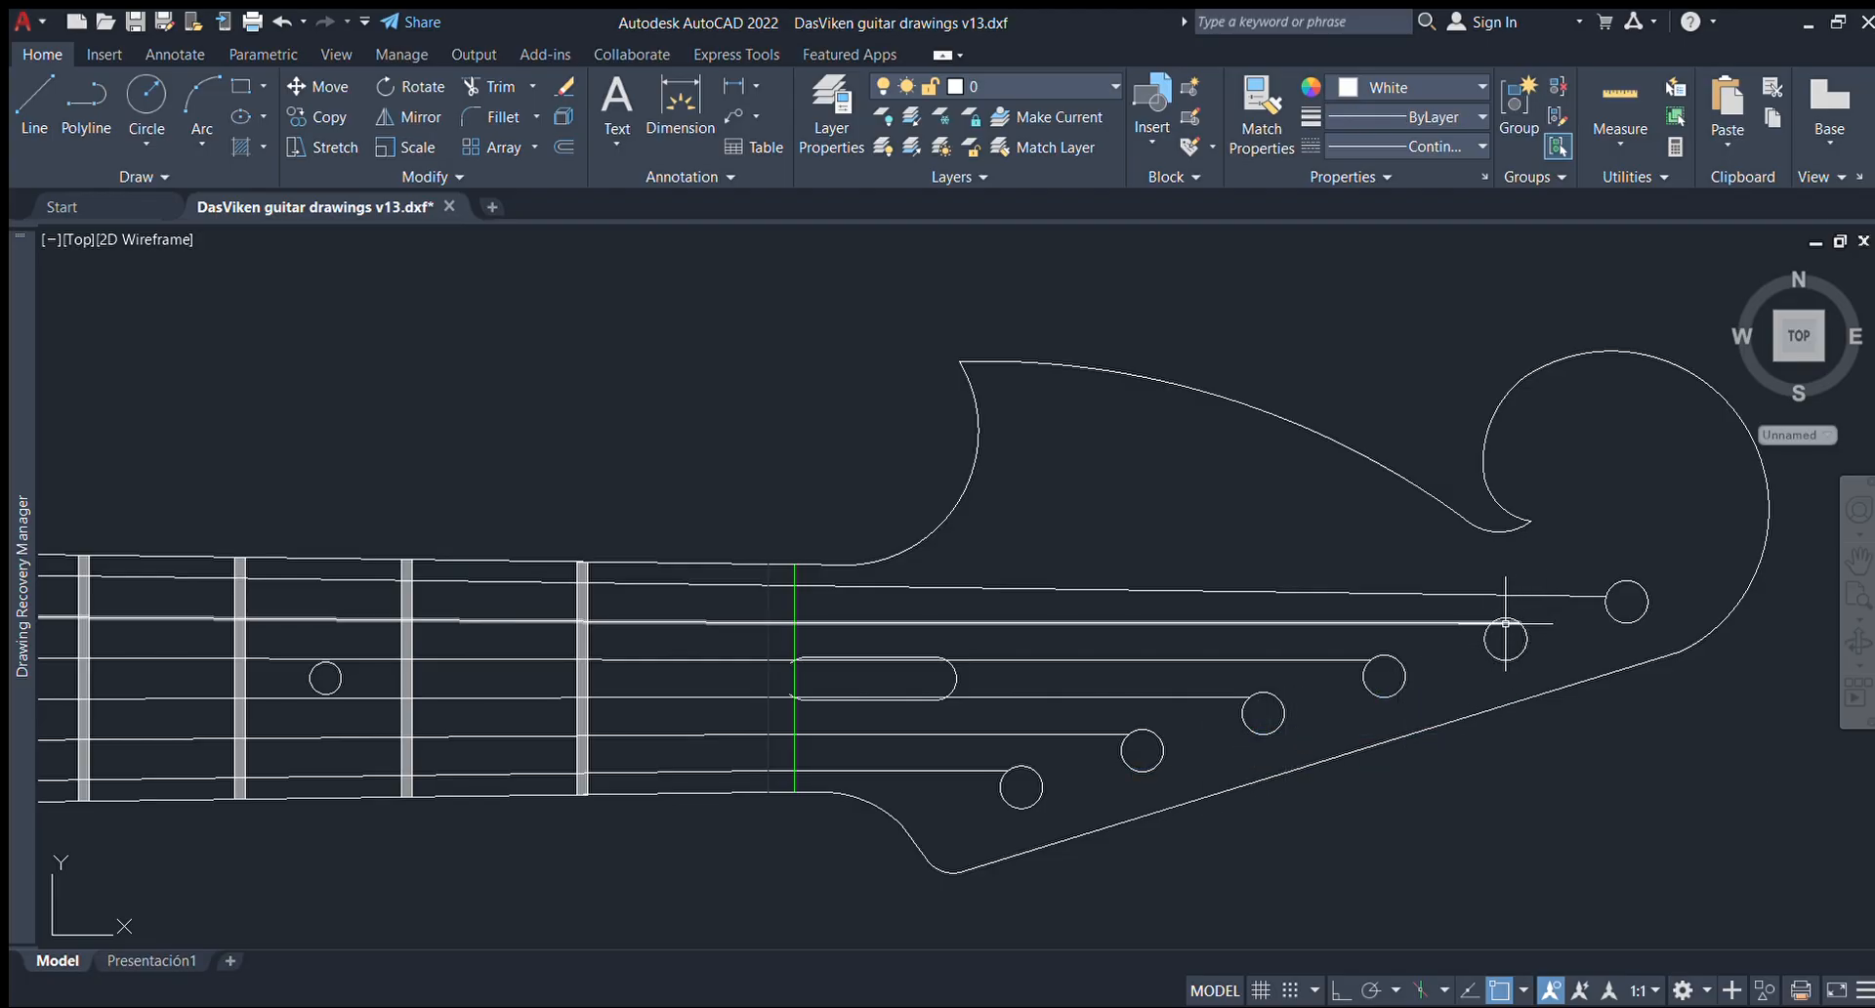
Shorten the second string from the top so it ends at the near side of its tuner hole.
{"action": "left_click", "coordinate": [1519, 623]}
{"action": "left_click", "coordinate": [1518, 622]}
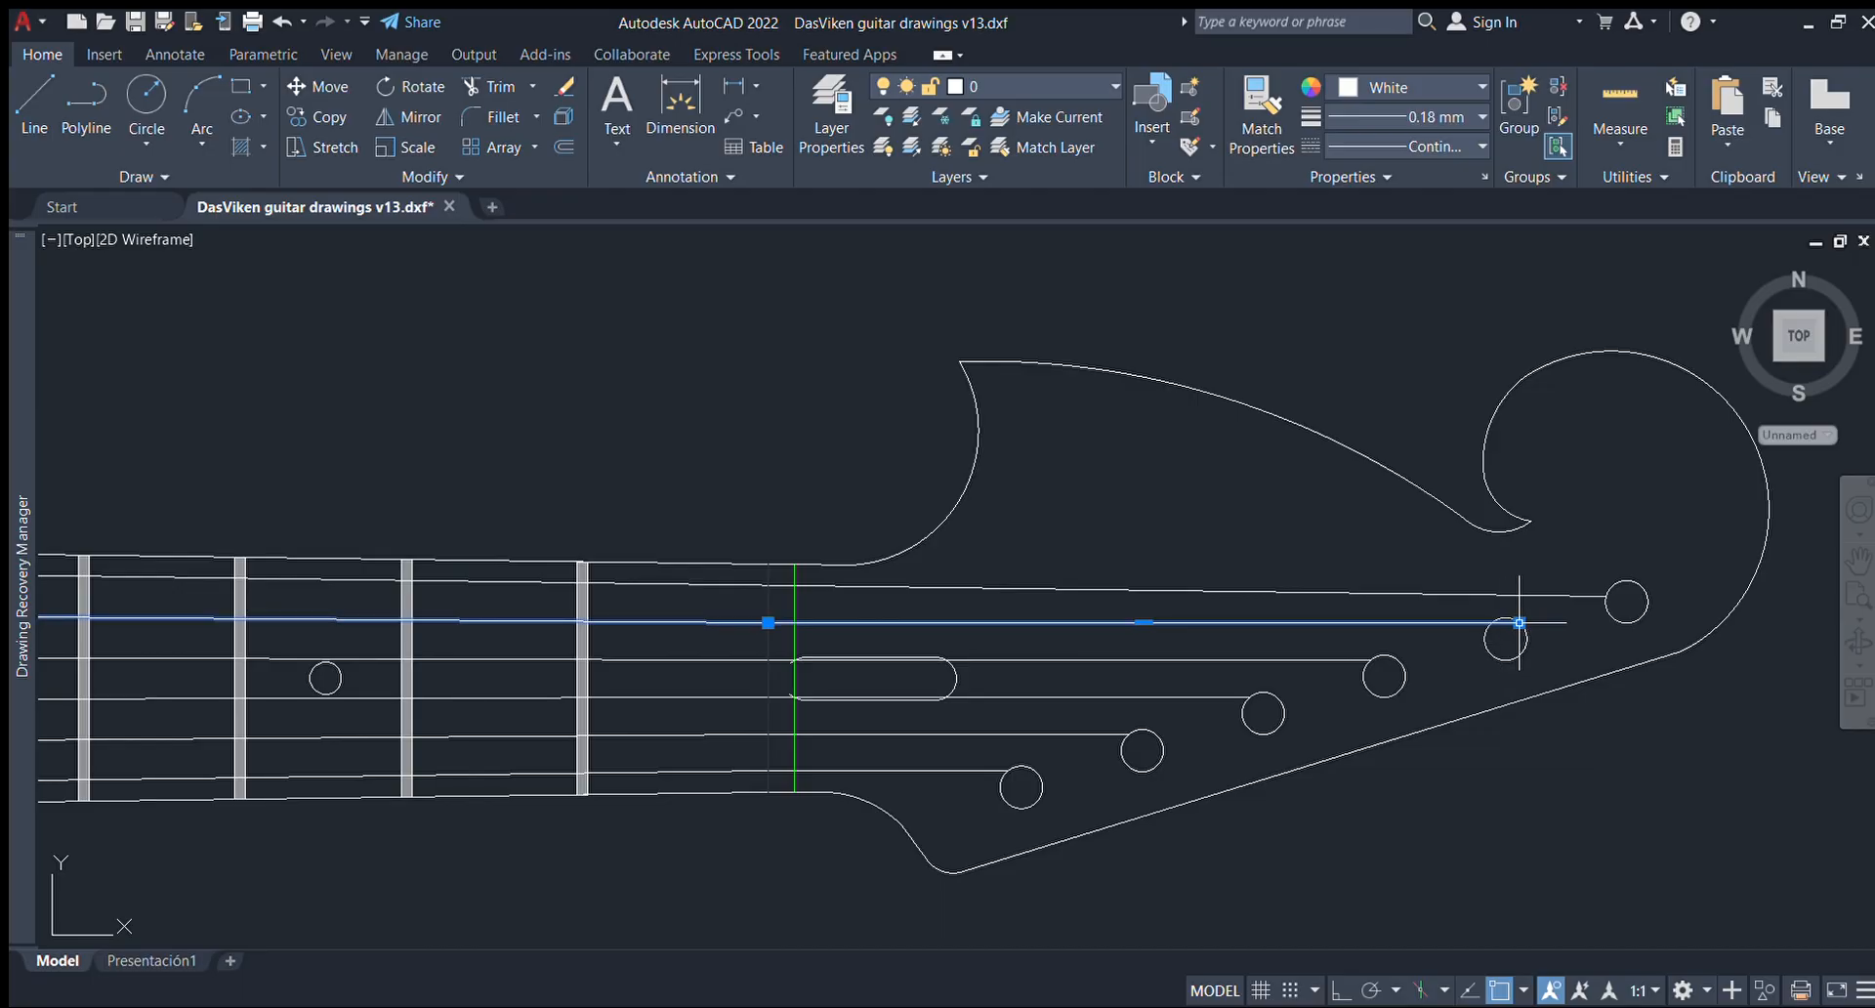
{"action": "scroll", "coordinate": [1495, 613], "scroll_direction": "up", "scroll_amount": 4}
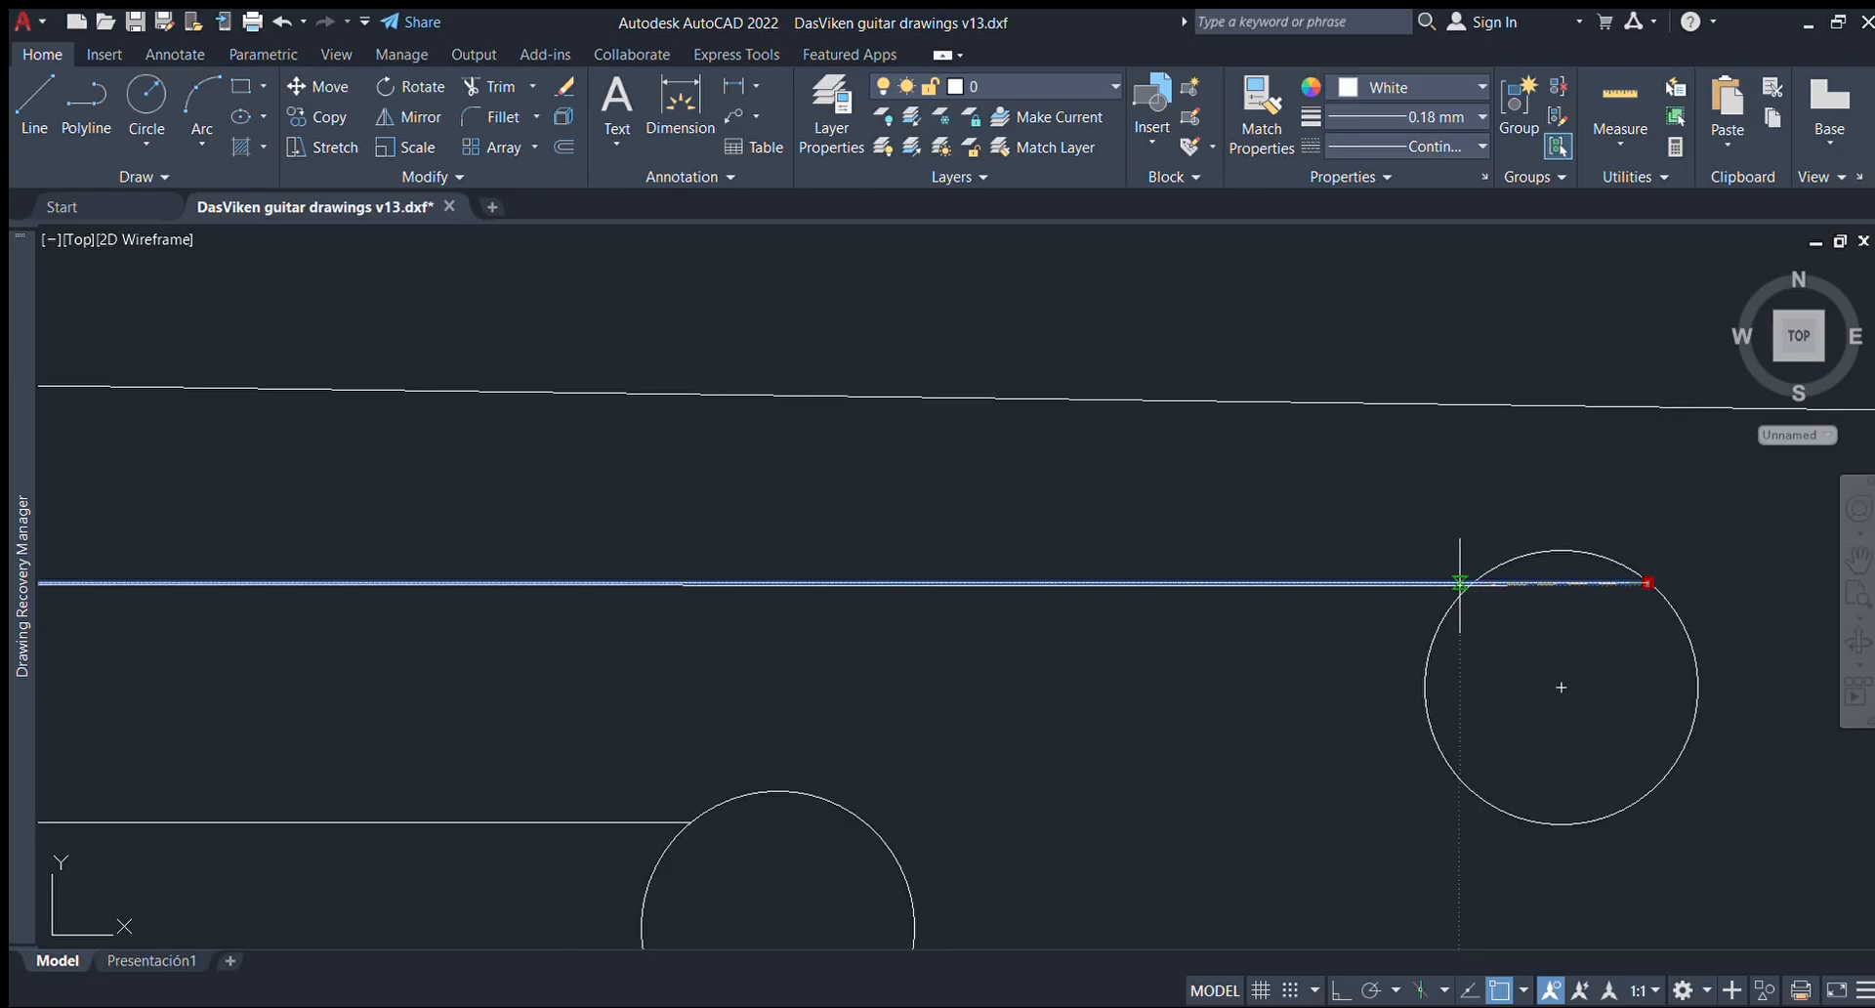
{"action": "scroll", "coordinate": [1559, 597], "scroll_direction": "down", "scroll_amount": 10}
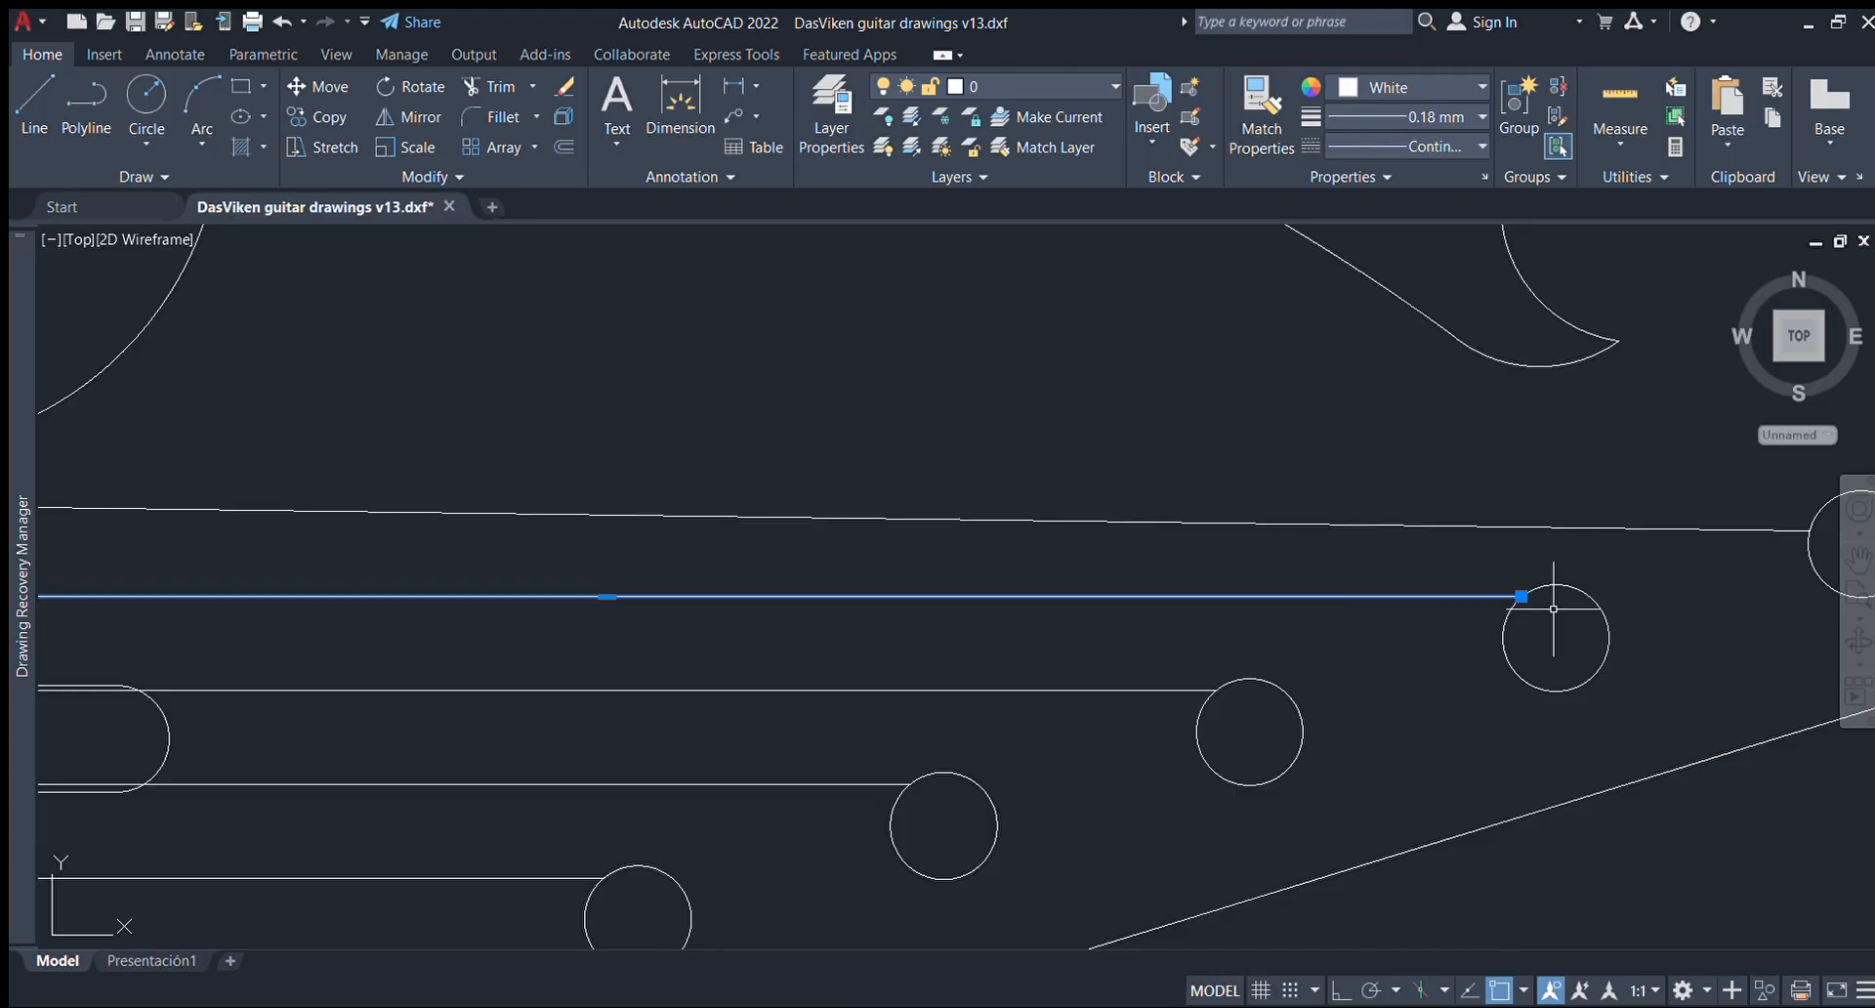
{"action": "key", "text": "Escape"}
{"action": "scroll", "coordinate": [1552, 613], "scroll_direction": "down", "scroll_amount": 4}
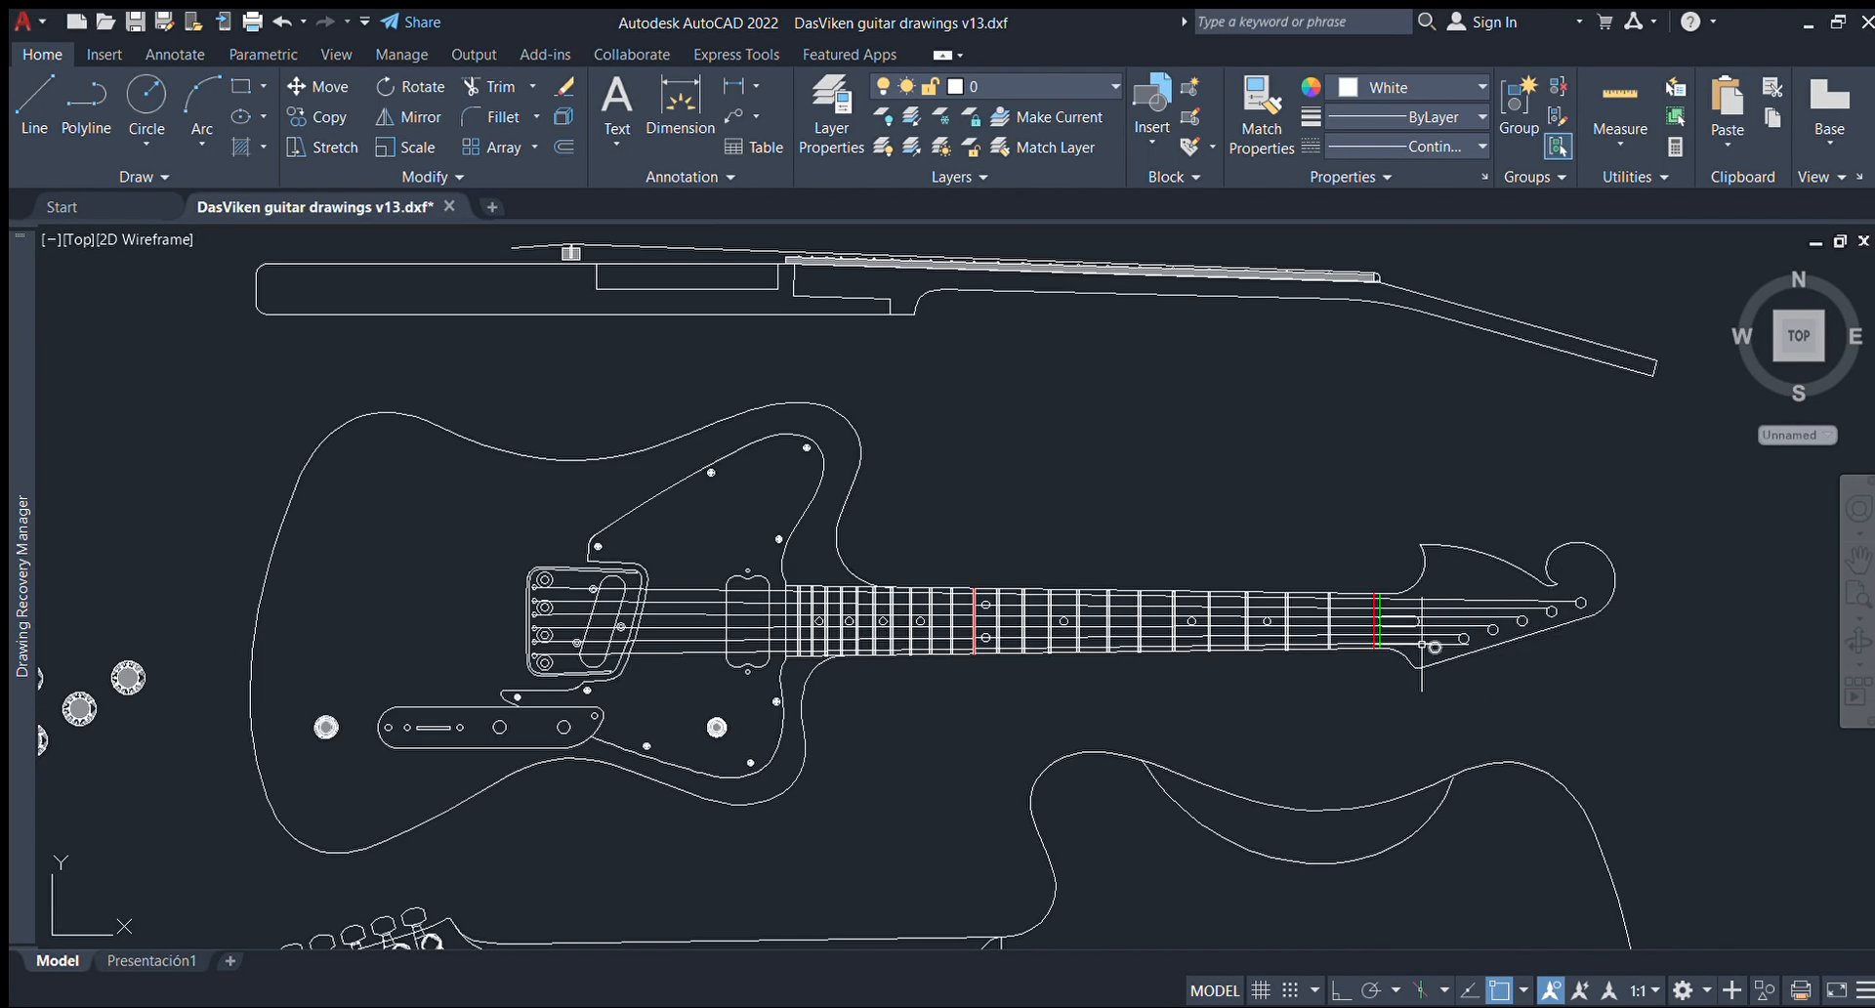
{"action": "middle_click_drag", "start_coordinate": [1398, 696], "coordinate": [1410, 656]}
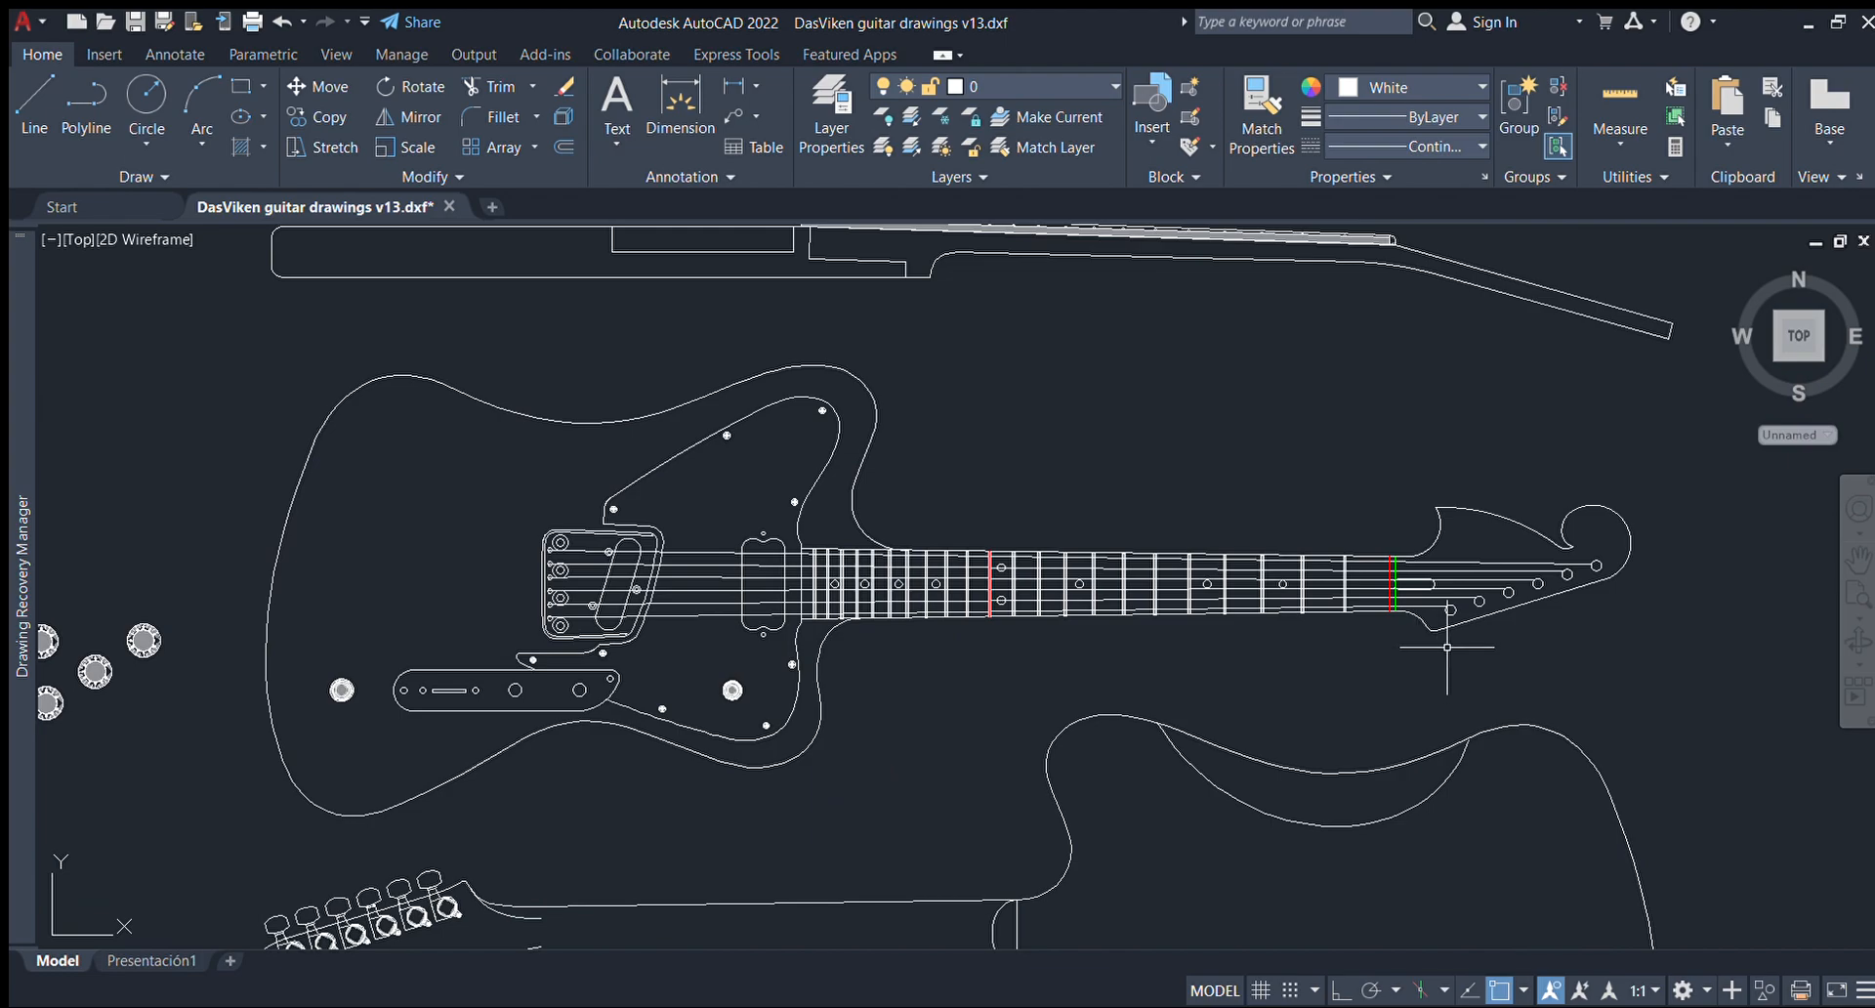
Delete the circle near the lower horn of the guitar body in the back view.
{"action": "middle_click_drag", "start_coordinate": [1216, 641], "coordinate": [1361, 635]}
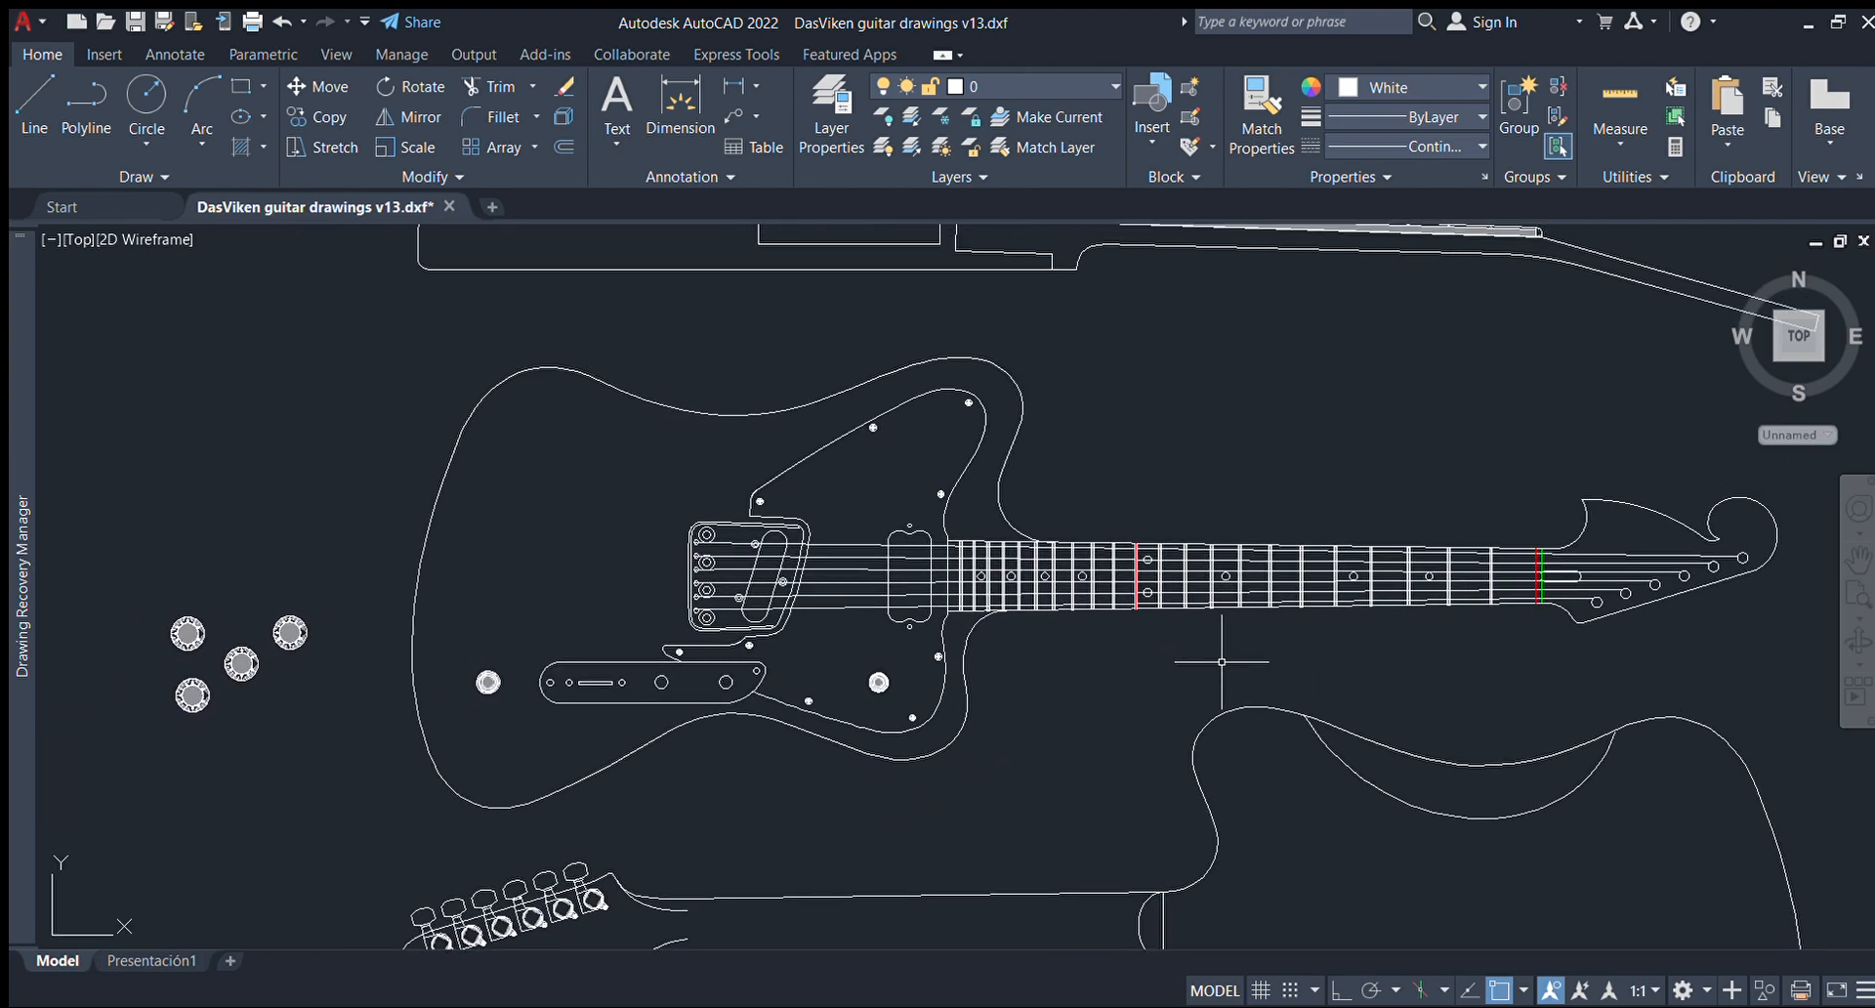
{"action": "middle_click_drag", "start_coordinate": [1222, 661], "coordinate": [1219, 474]}
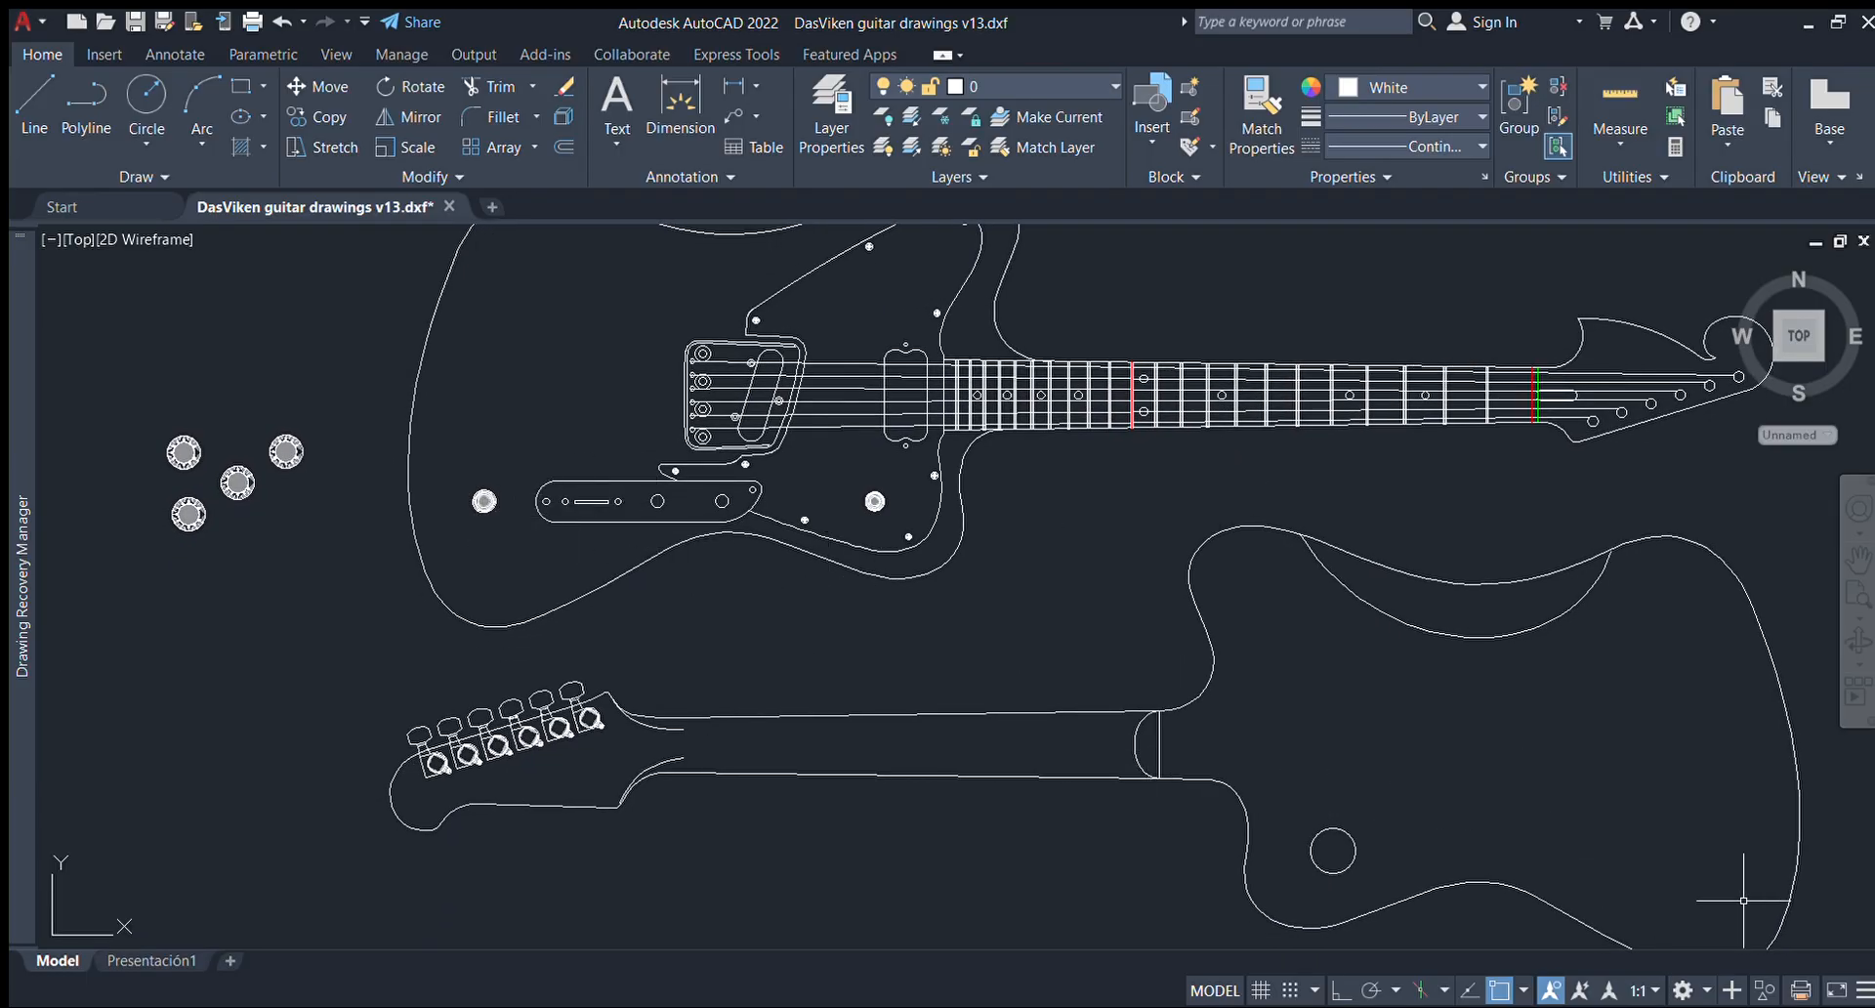
{"action": "left_click", "coordinate": [1333, 873]}
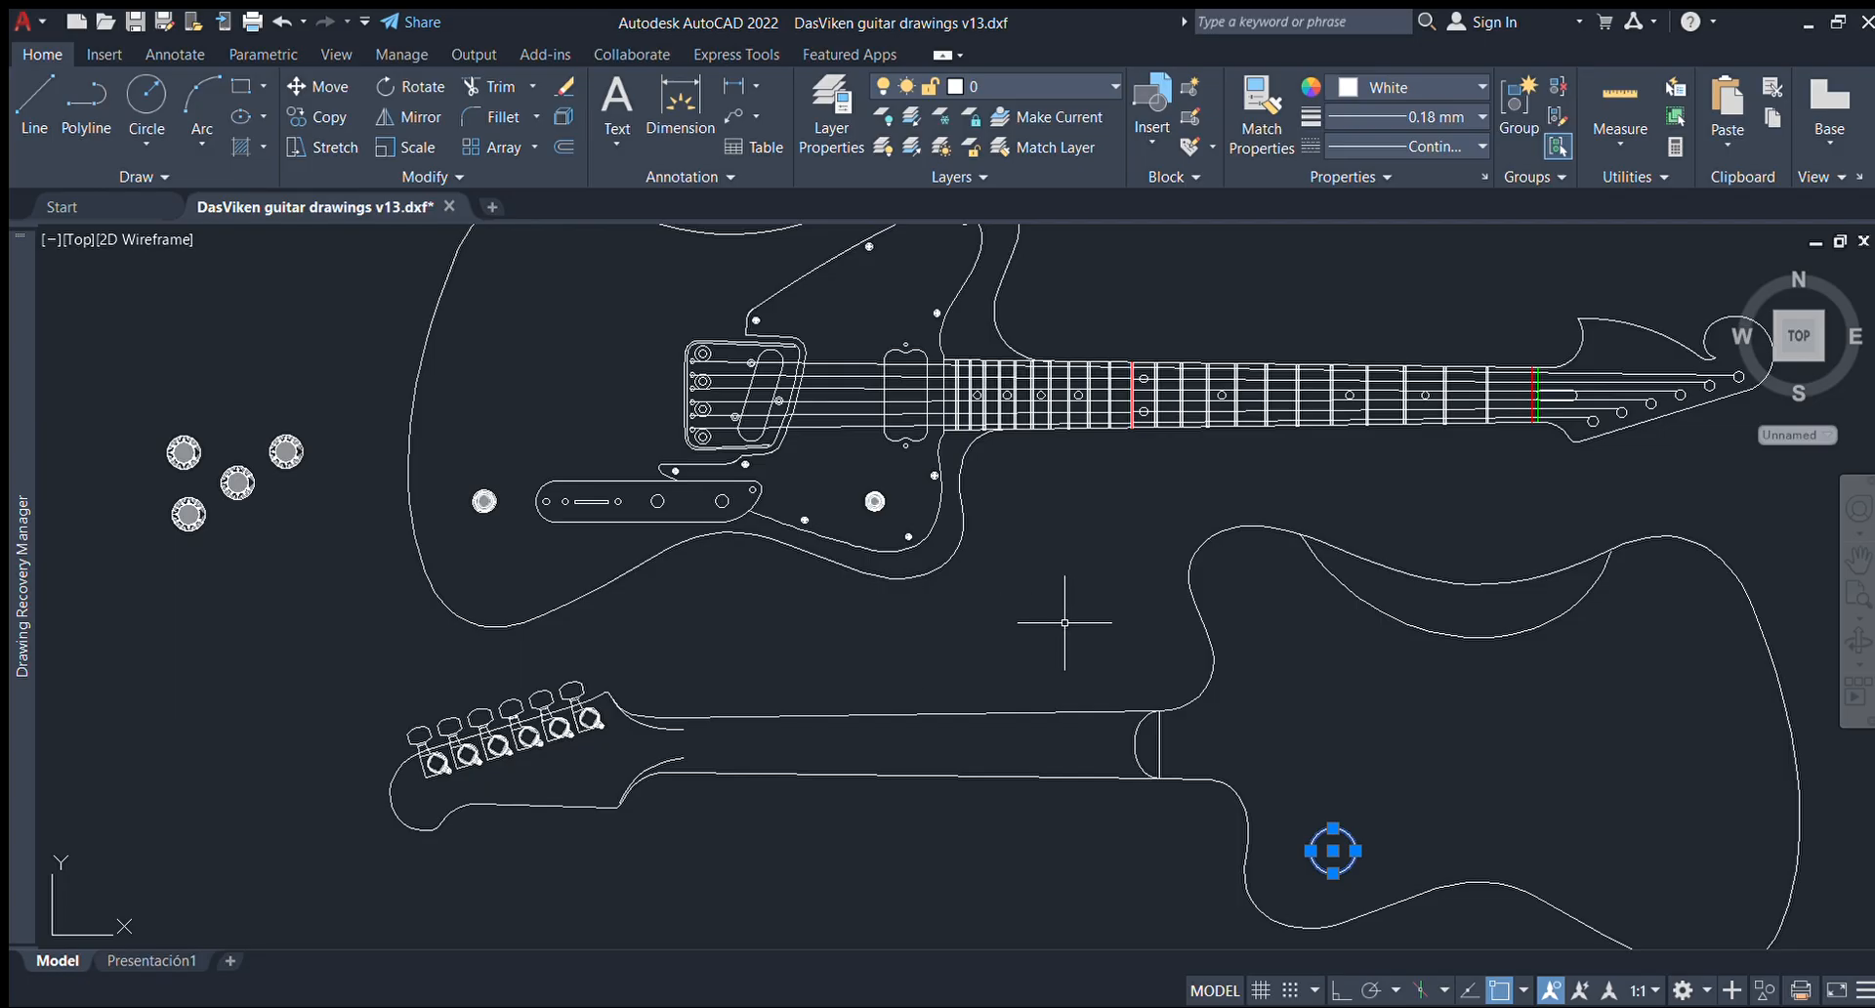
{"action": "middle_click_drag", "start_coordinate": [1012, 634], "coordinate": [976, 591]}
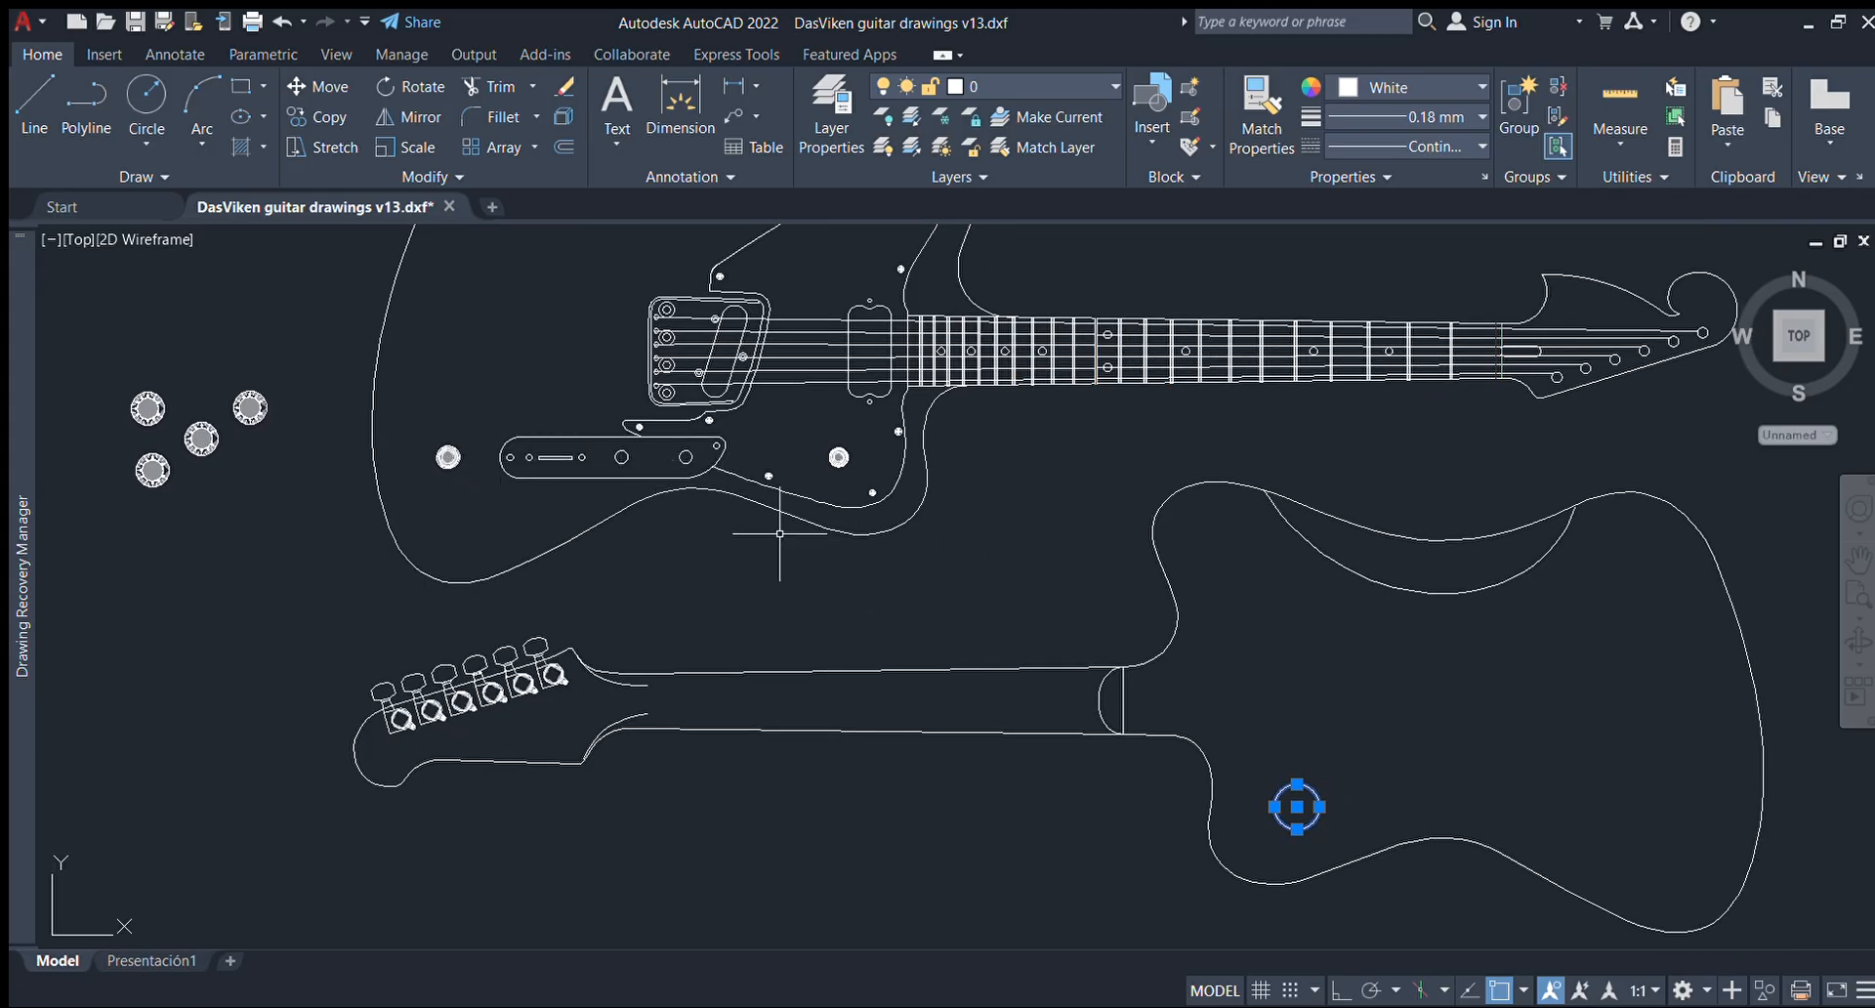
{"action": "scroll", "coordinate": [945, 596], "scroll_direction": "down", "scroll_amount": 3}
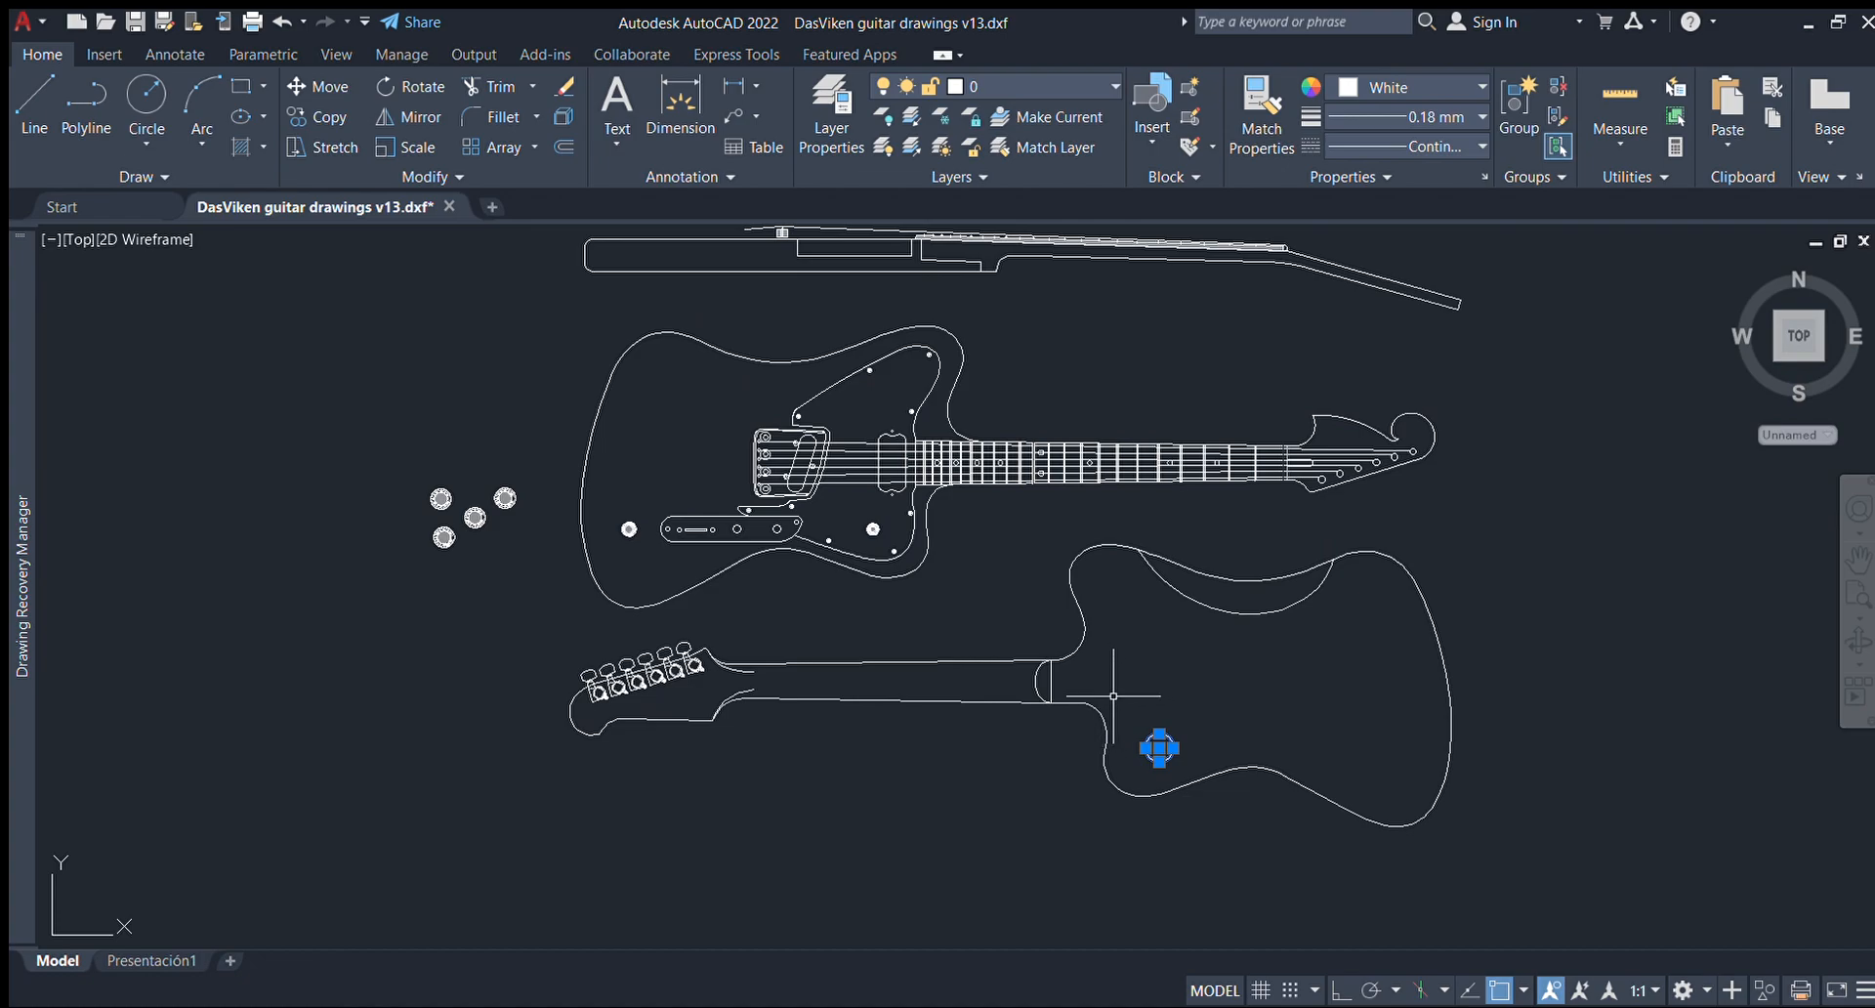
{"action": "key", "text": "Escape"}
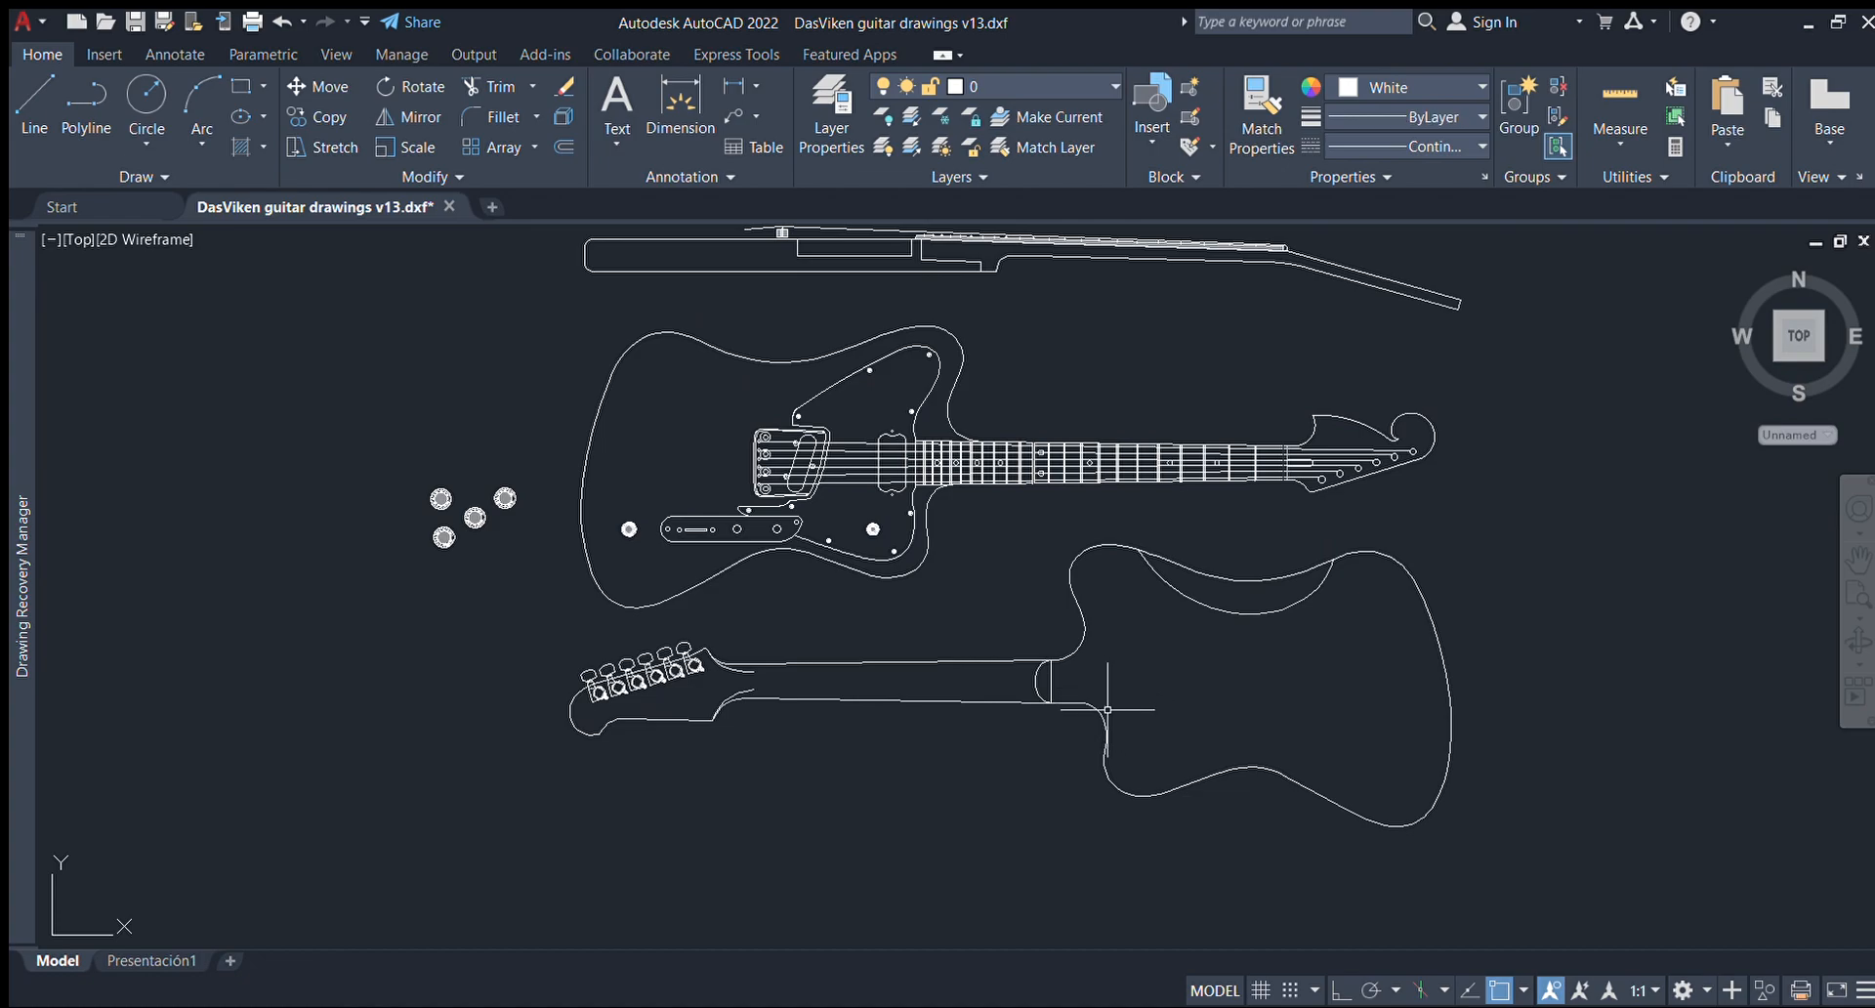